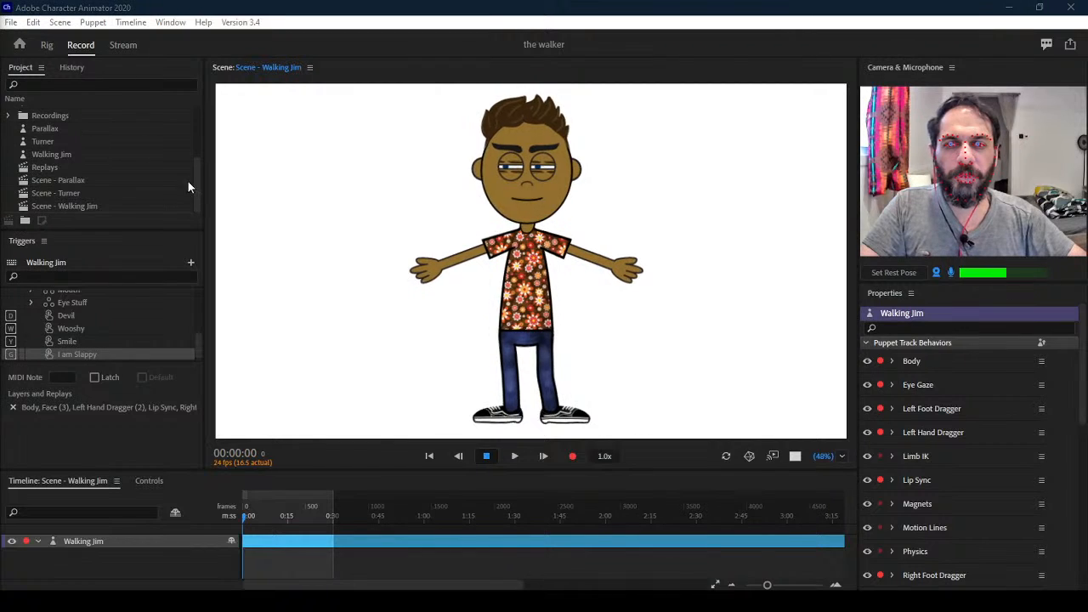
# Open the Turner scene, switch to the Parallax scene, and set the rest pose for its puppet
pyautogui.click(86, 188)
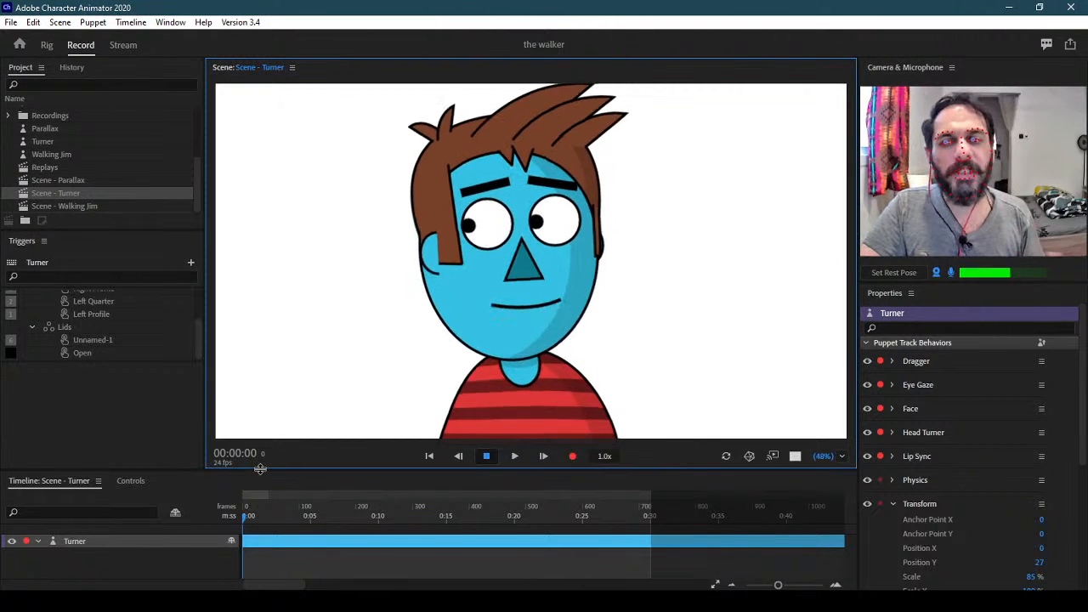
pyautogui.click(78, 179)
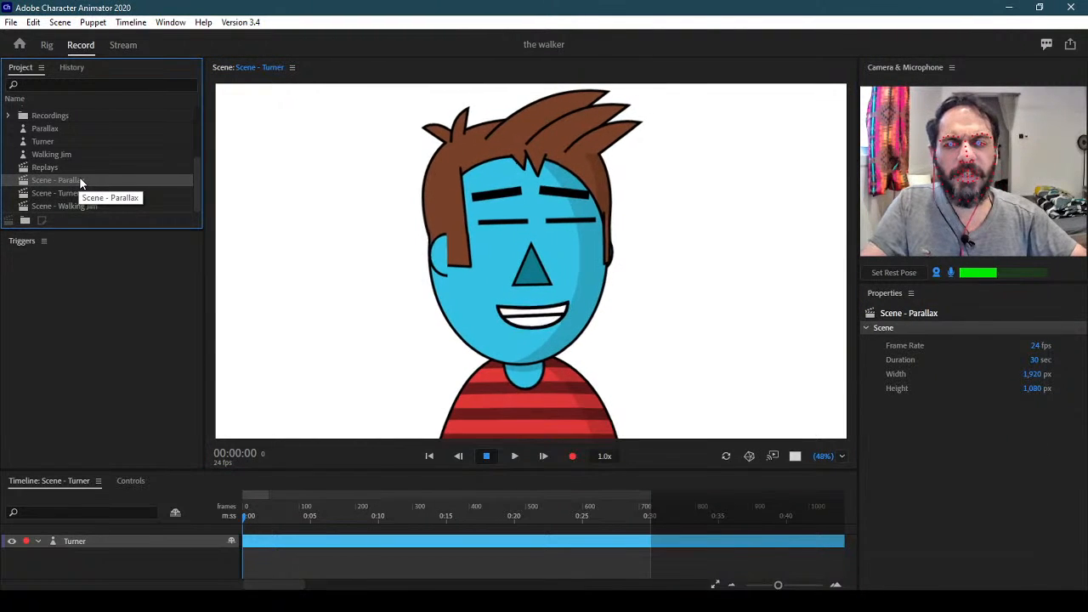
pyautogui.doubleClick(79, 179)
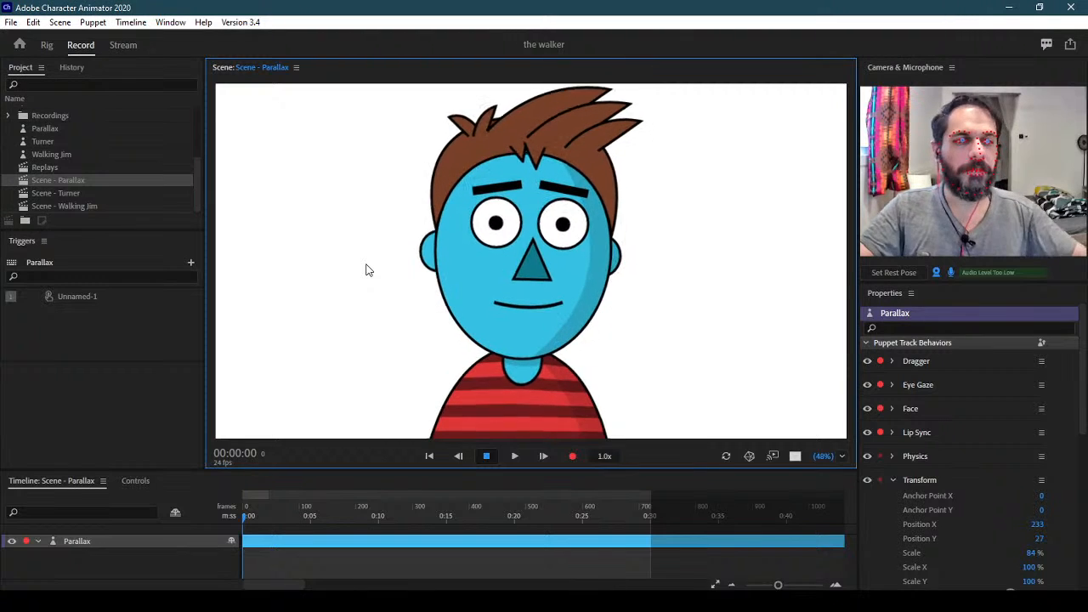
pyautogui.click(904, 273)
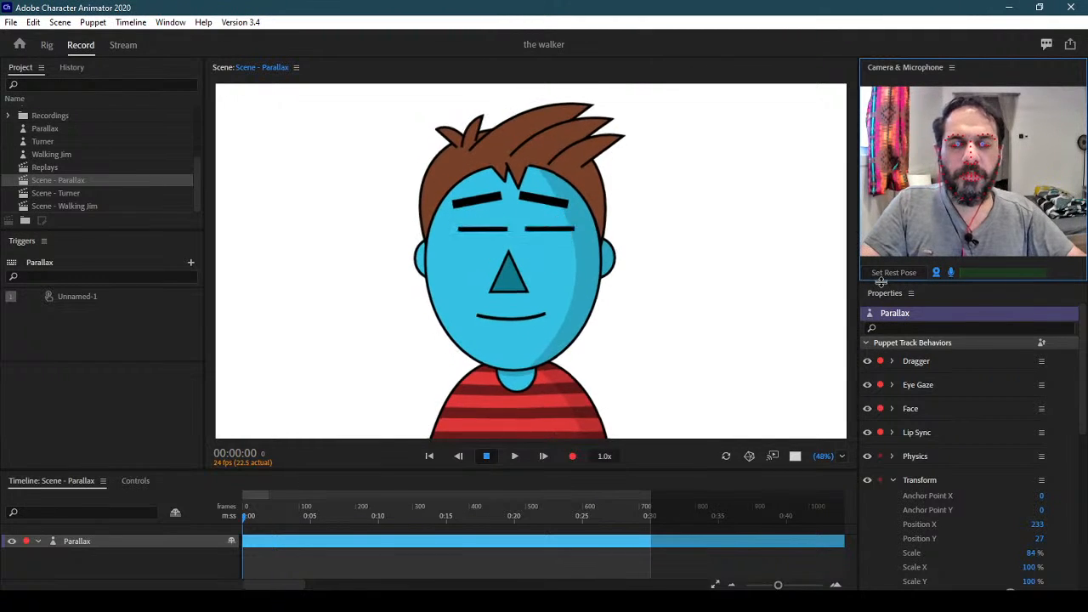
# Go to the home screen and browse the example puppets
pyautogui.click(19, 45)
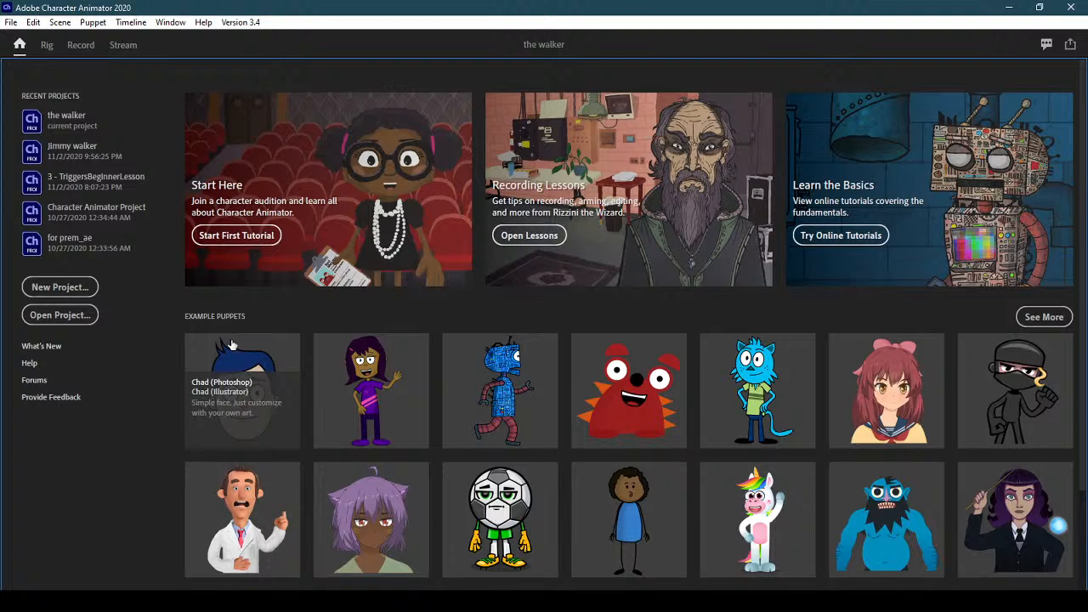
pyautogui.scroll(-3, 276, 413)
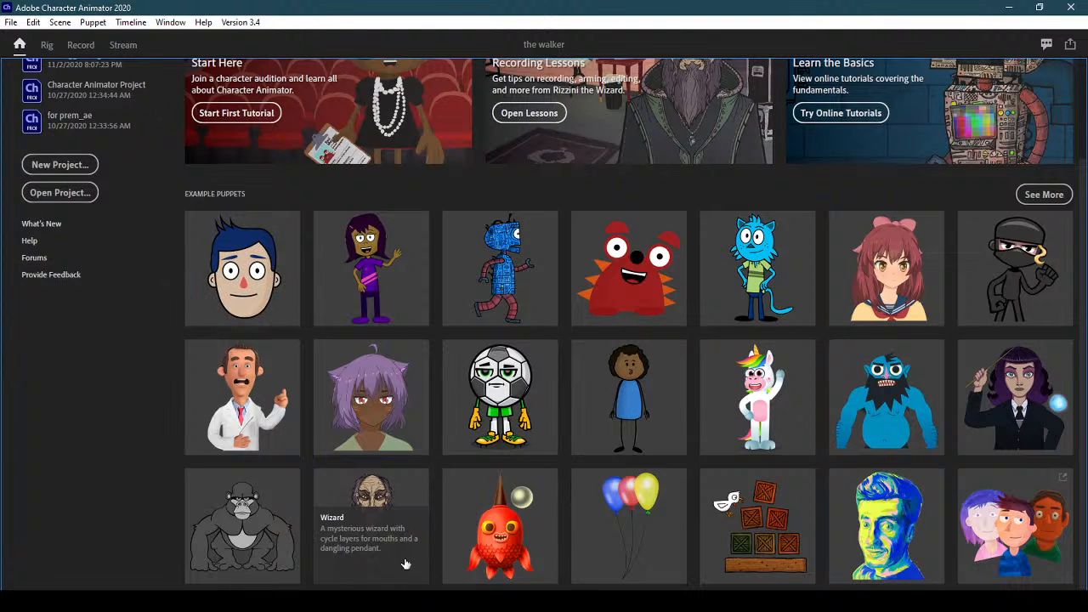
# Switch to Photoshop, close it, and launch Adobe Illustrator 2021
pyautogui.hotkey('alt', 'Tab')
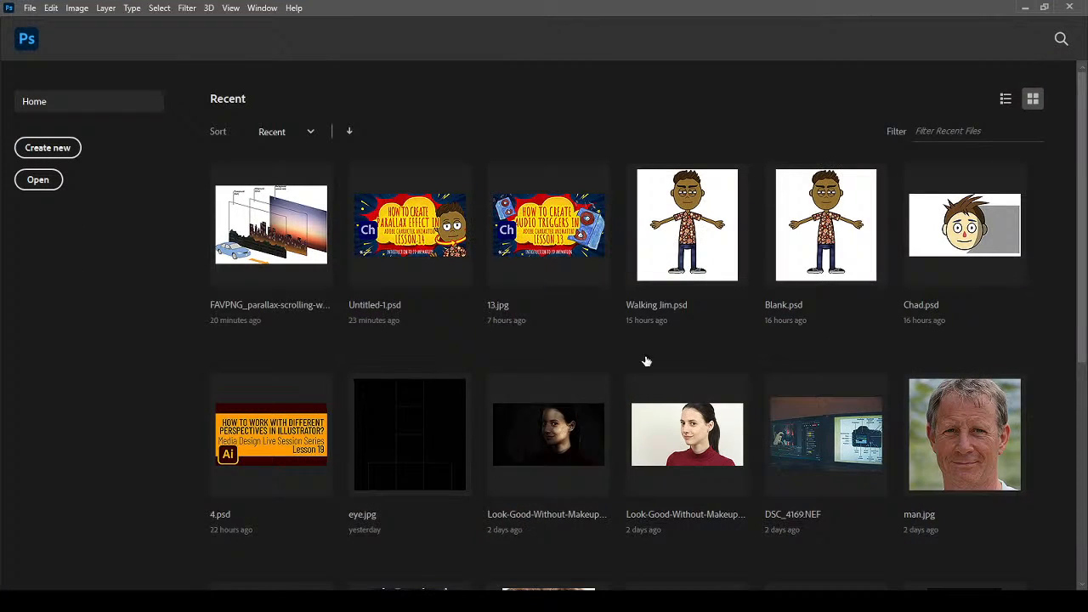
pyautogui.click(1069, 7)
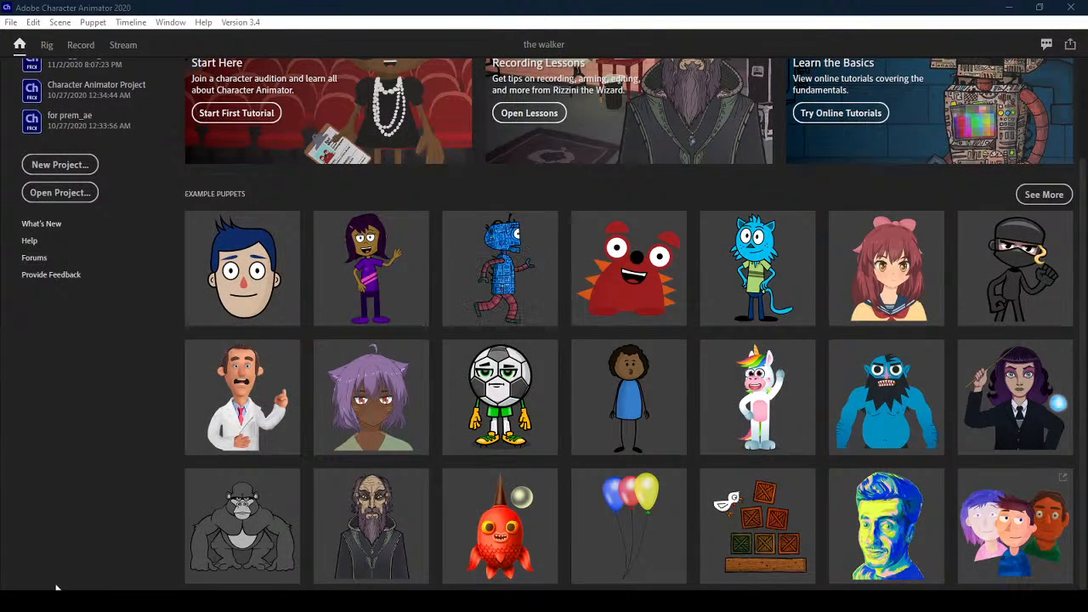
pyautogui.click(12, 604)
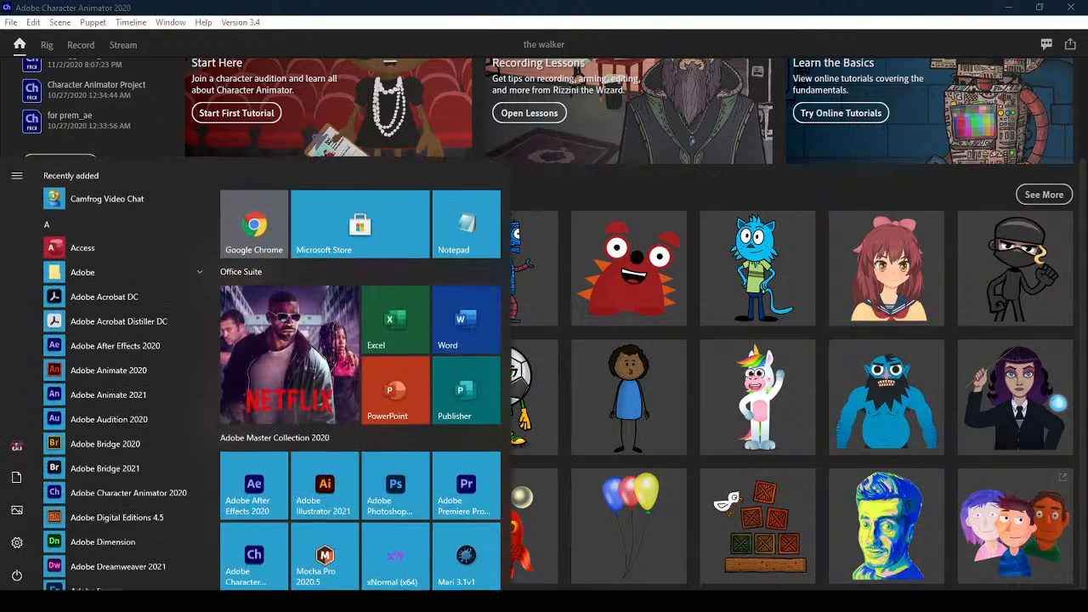
pyautogui.click(326, 483)
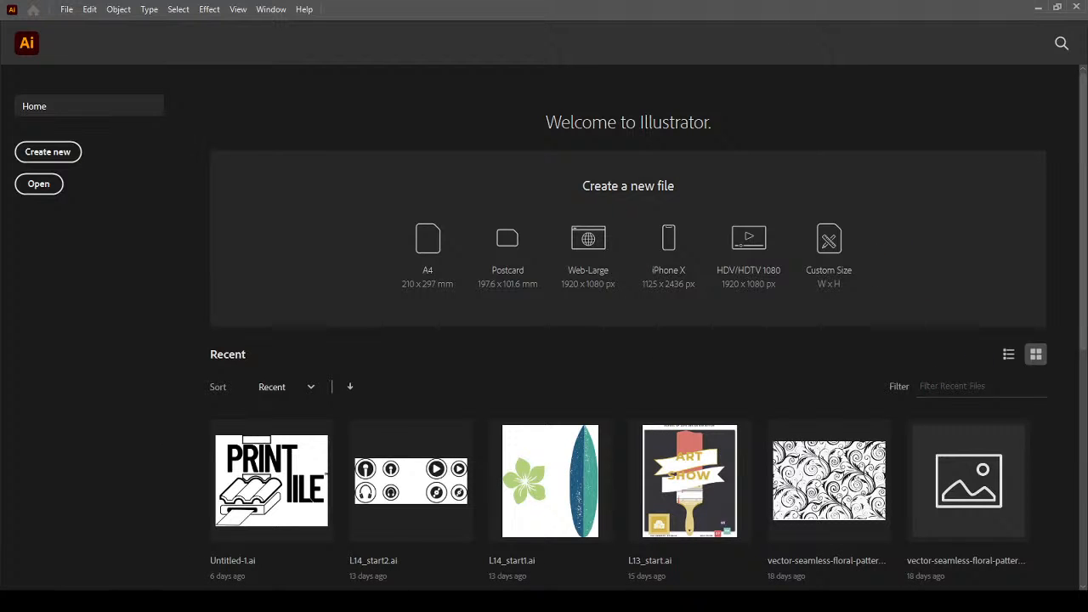
# Return to Character Animator and add the Chad (Illustrator) example puppet to the project in its own scene
pyautogui.click(314, 553)
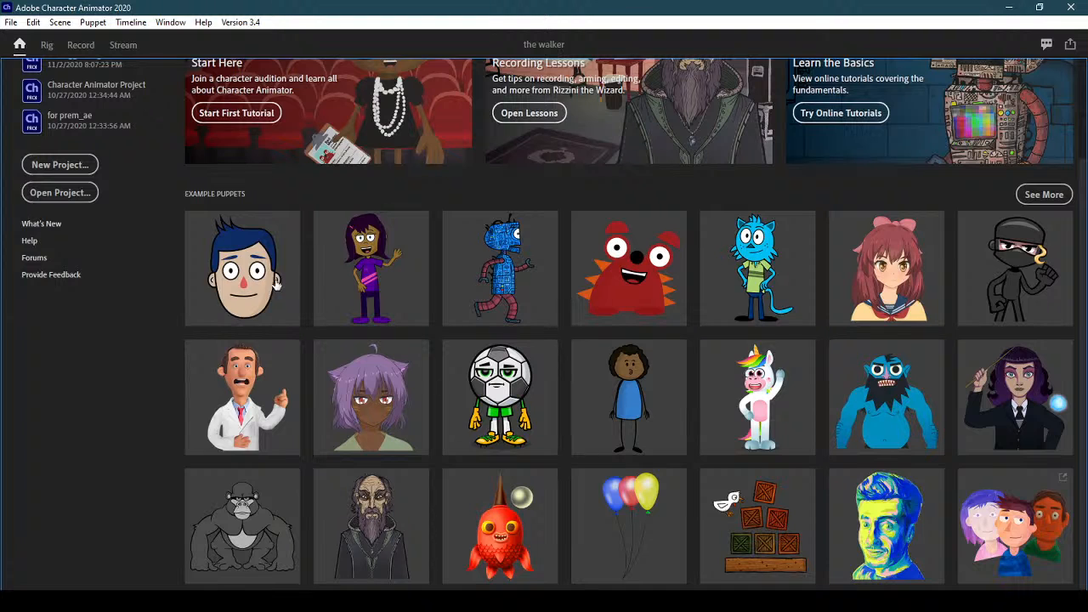
pyautogui.moveTo(261, 276)
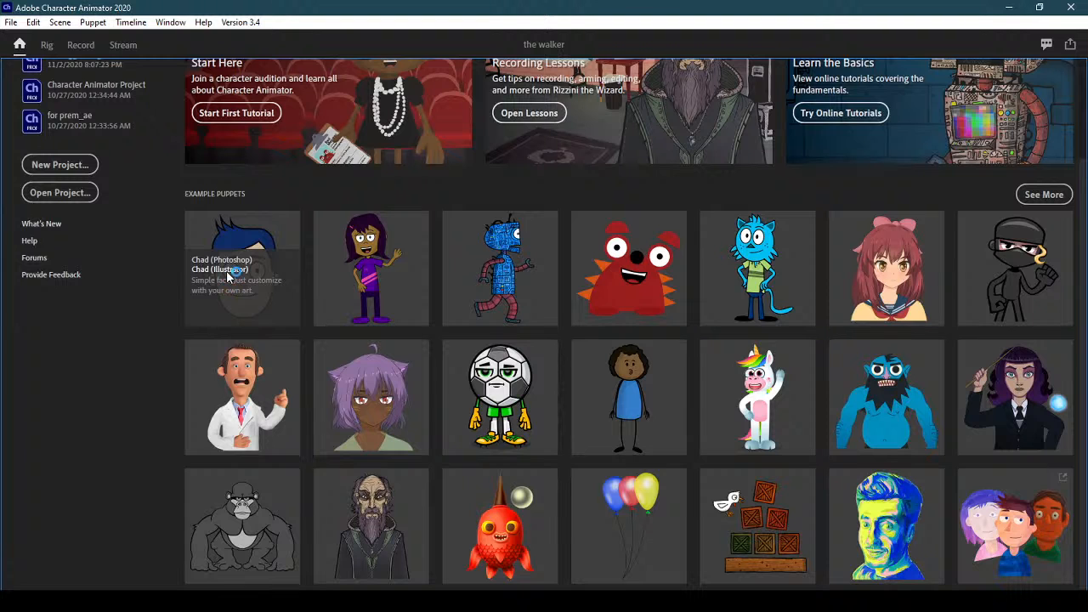
pyautogui.click(227, 271)
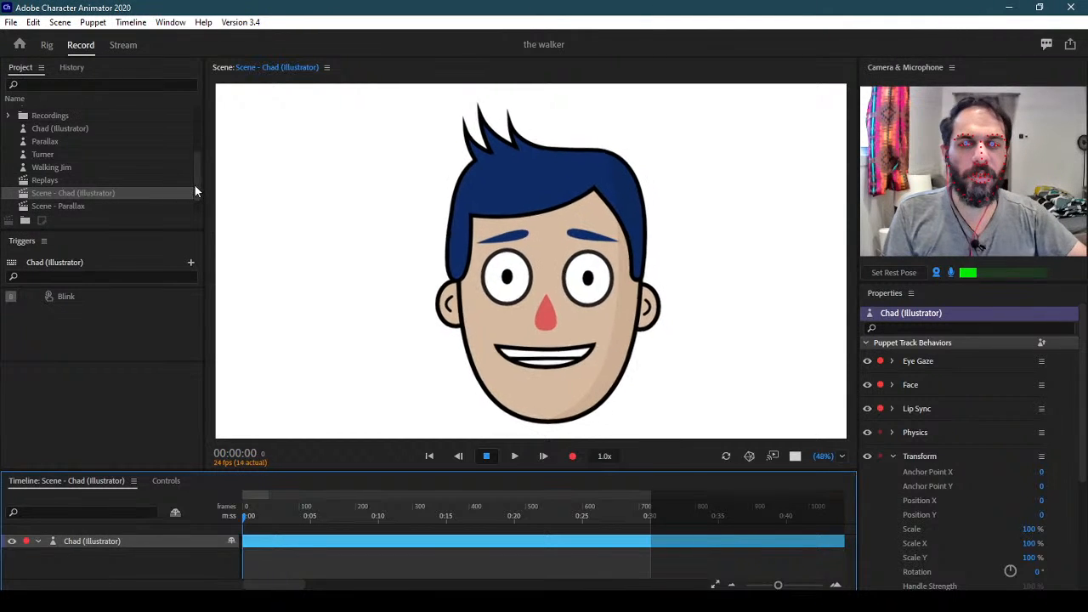
# Select Chad's track in the timeline to list its behaviors, and collapse the Transform settings
pyautogui.click(88, 127)
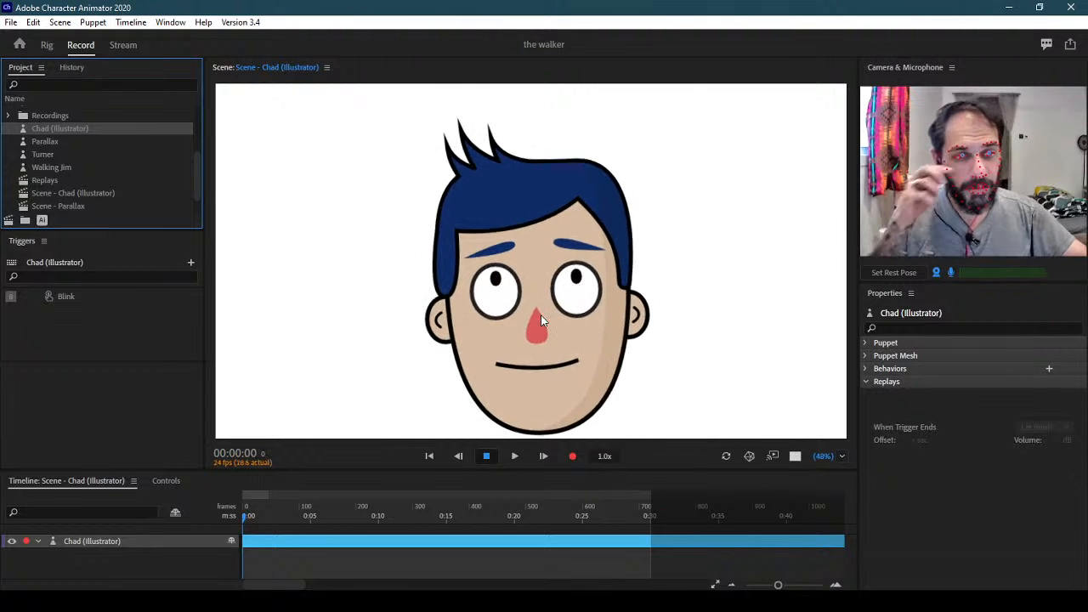
pyautogui.click(123, 544)
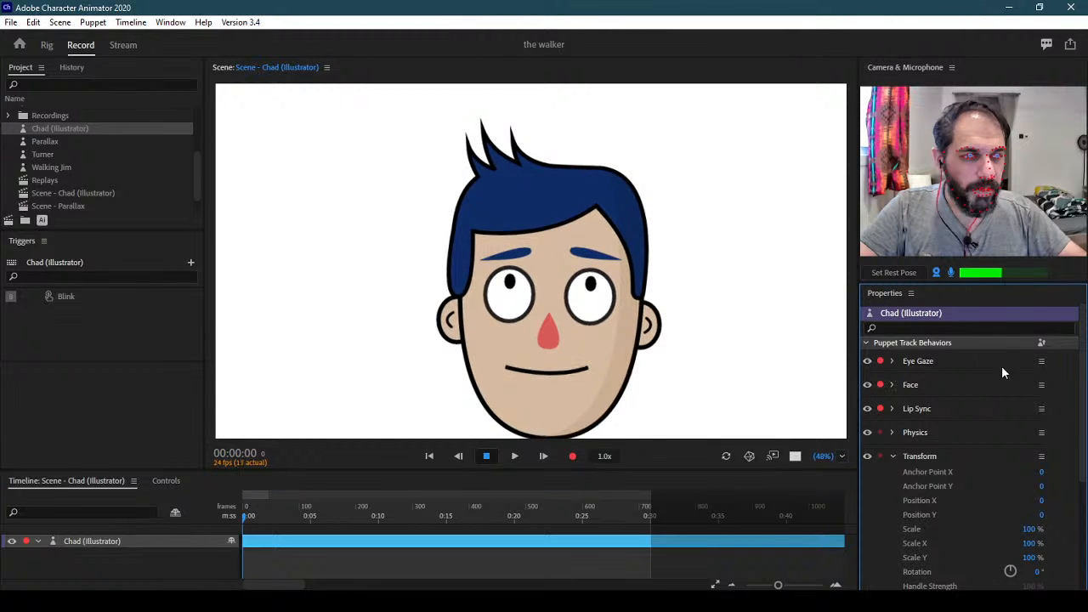
pyautogui.scroll(-3, 1082, 359)
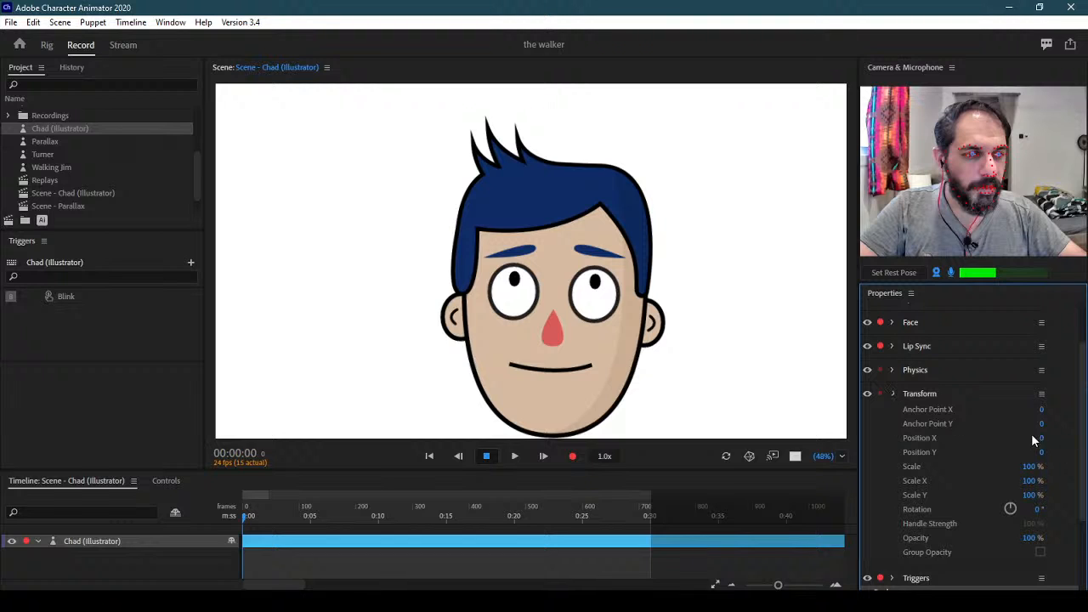
pyautogui.click(923, 395)
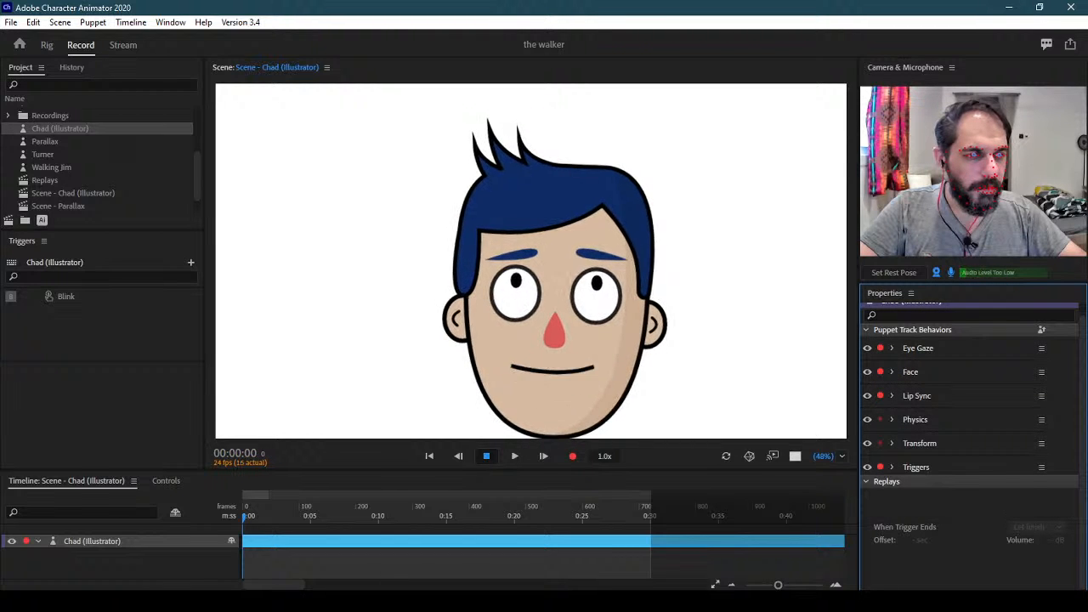
pyautogui.scroll(1, 966, 376)
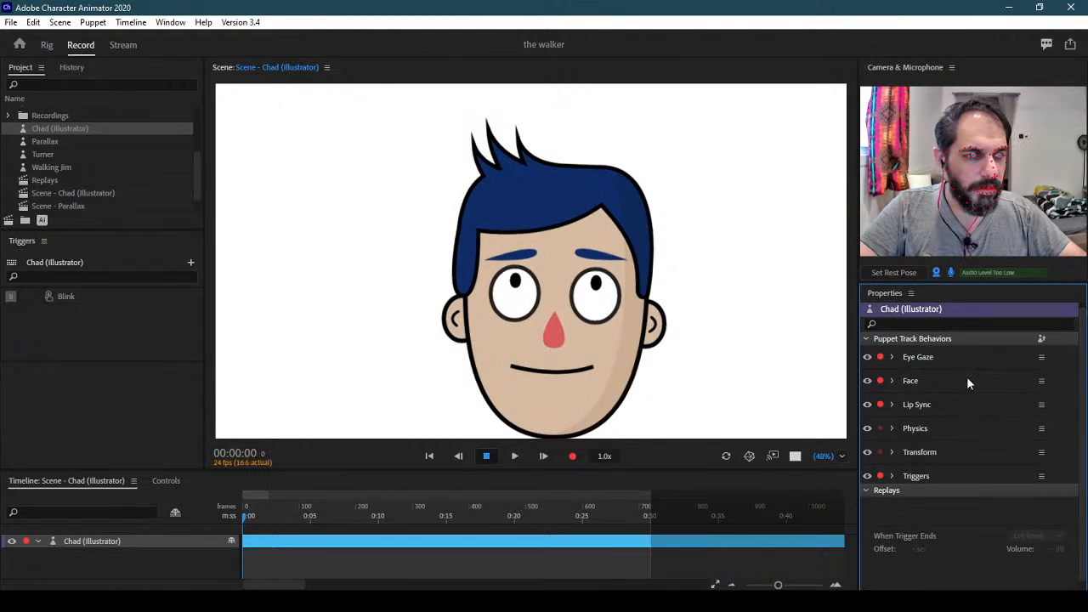
# Expand the Face behavior and examine its parameters, including the extra options for Parallax Strength
pyautogui.click(891, 380)
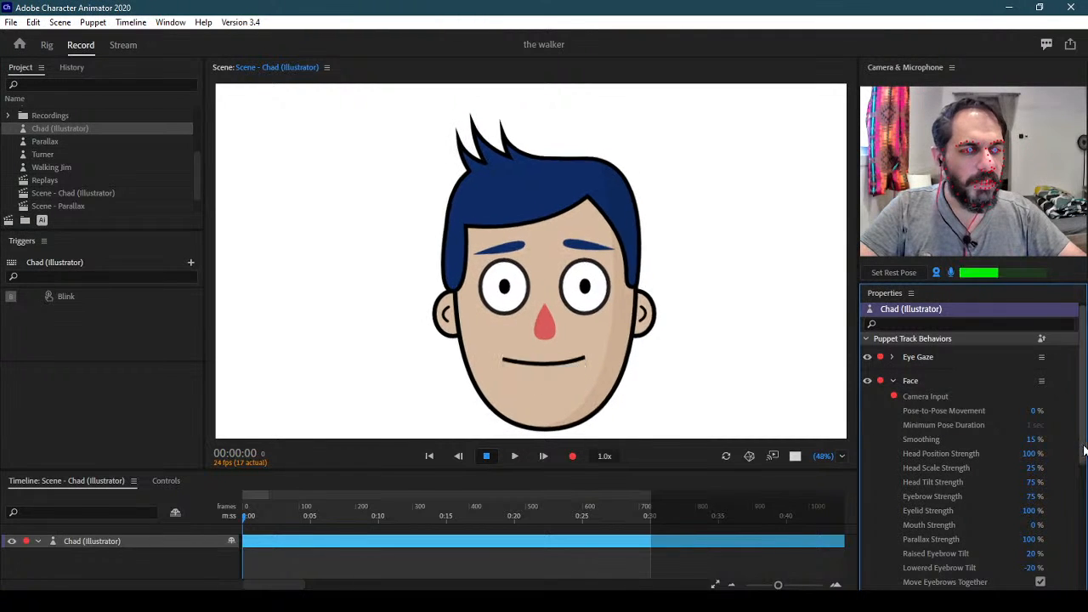
pyautogui.scroll(-3, 1082, 442)
pyautogui.scroll(1, 1078, 415)
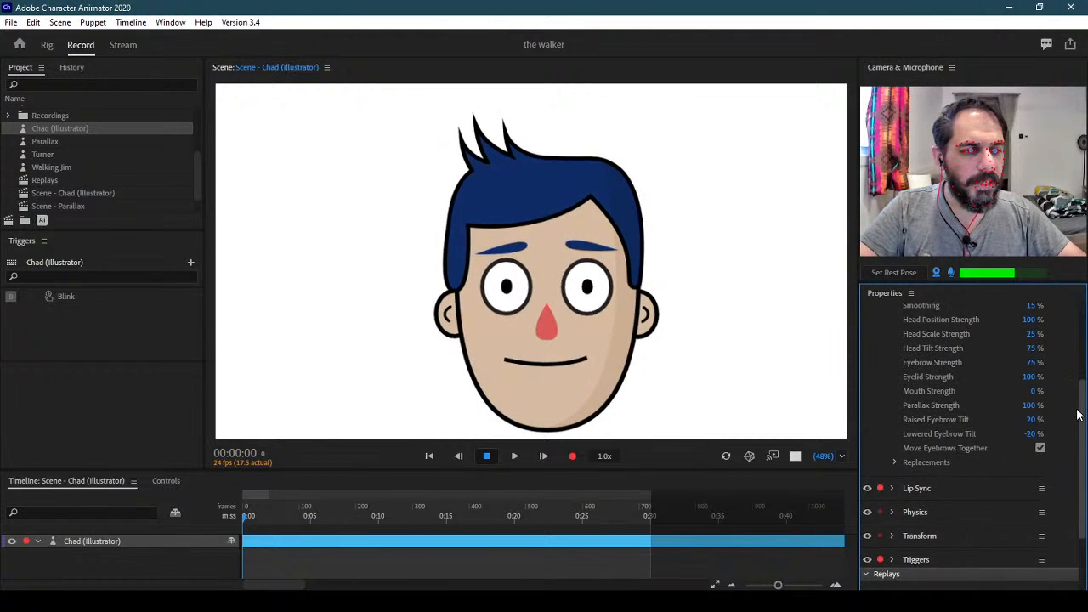
pyautogui.scroll(3, 1078, 415)
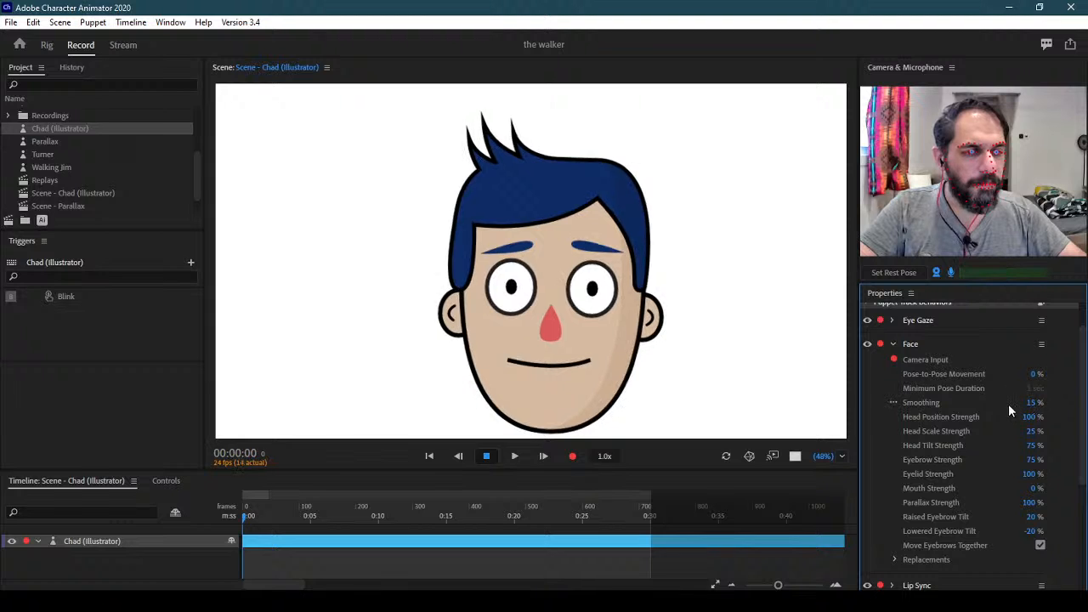
pyautogui.moveTo(933, 501)
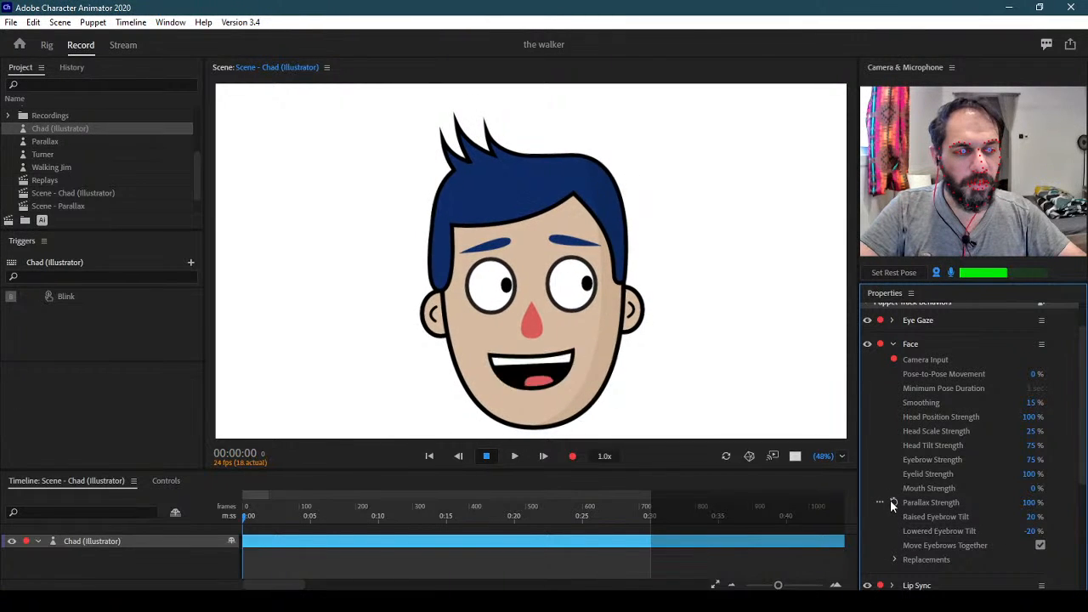
pyautogui.click(880, 502)
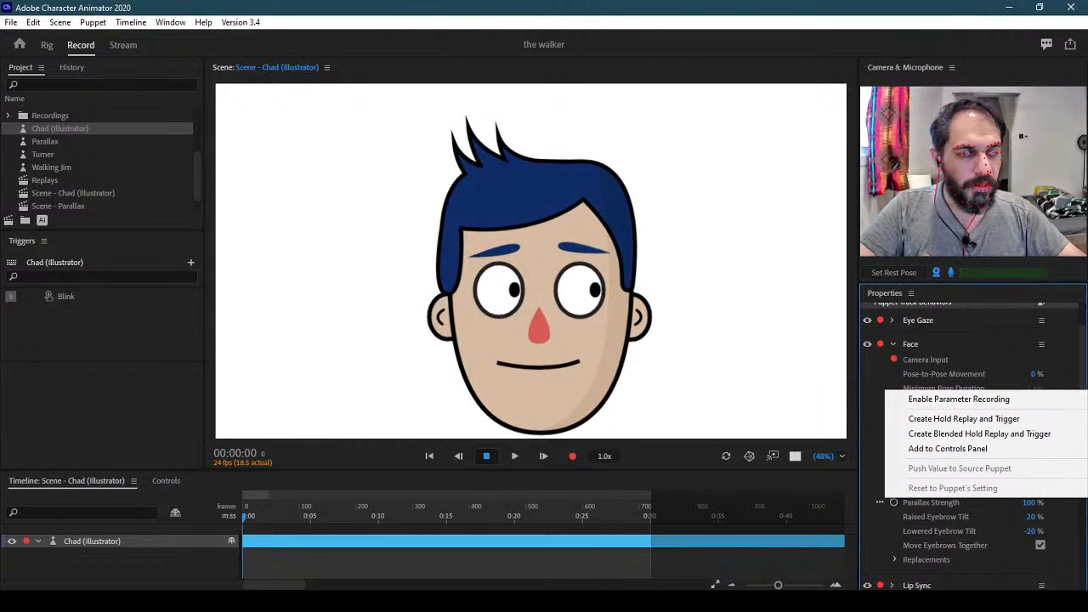
pyautogui.click(1083, 367)
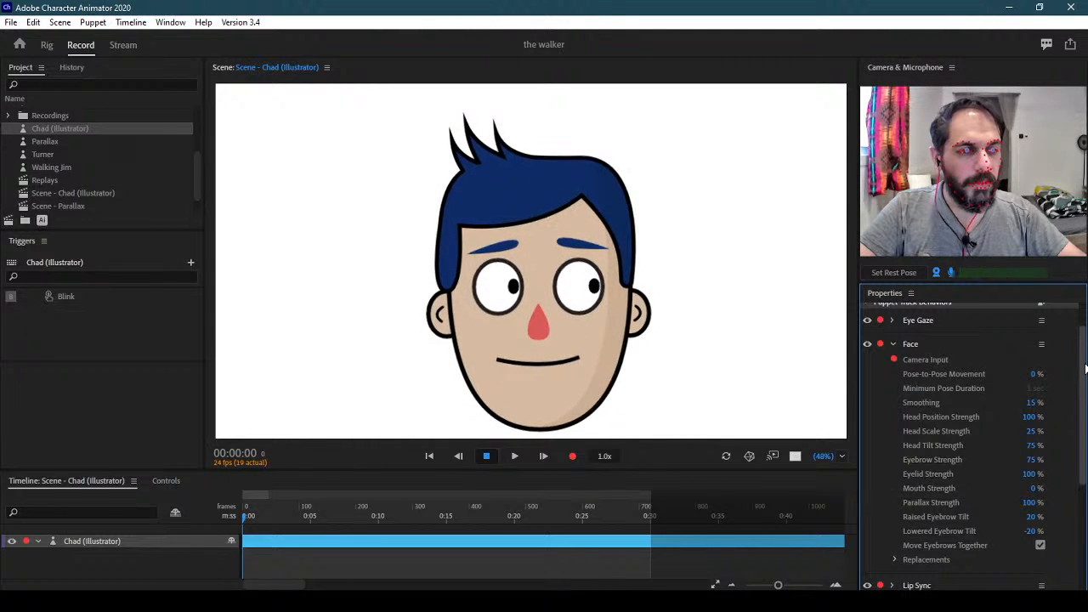
# Try a Parallax Strength of 760% in Chad's Face behavior
pyautogui.click(1028, 503)
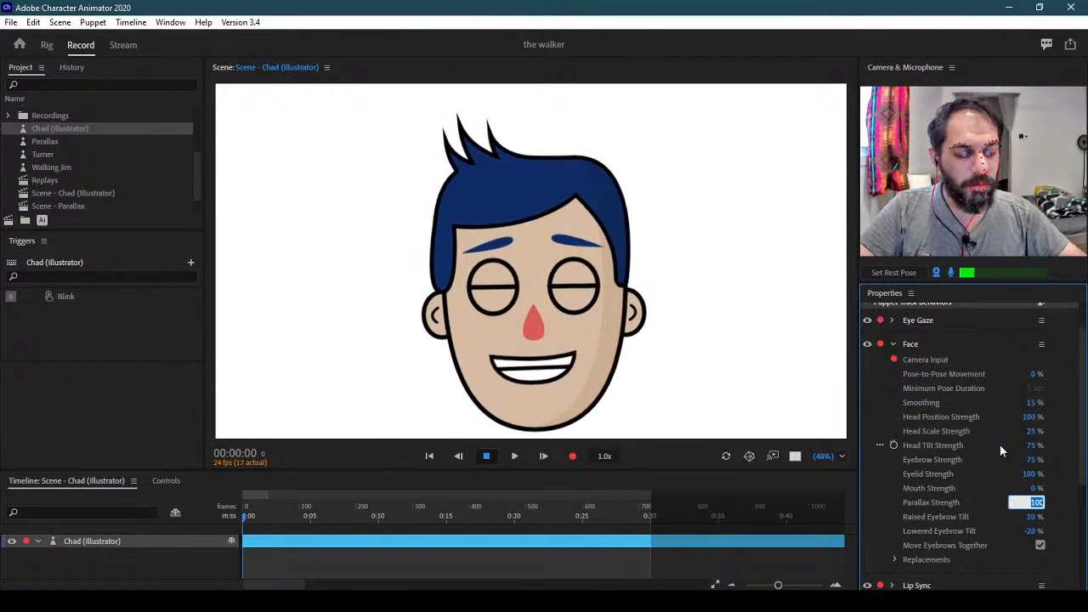
pyautogui.write('760')
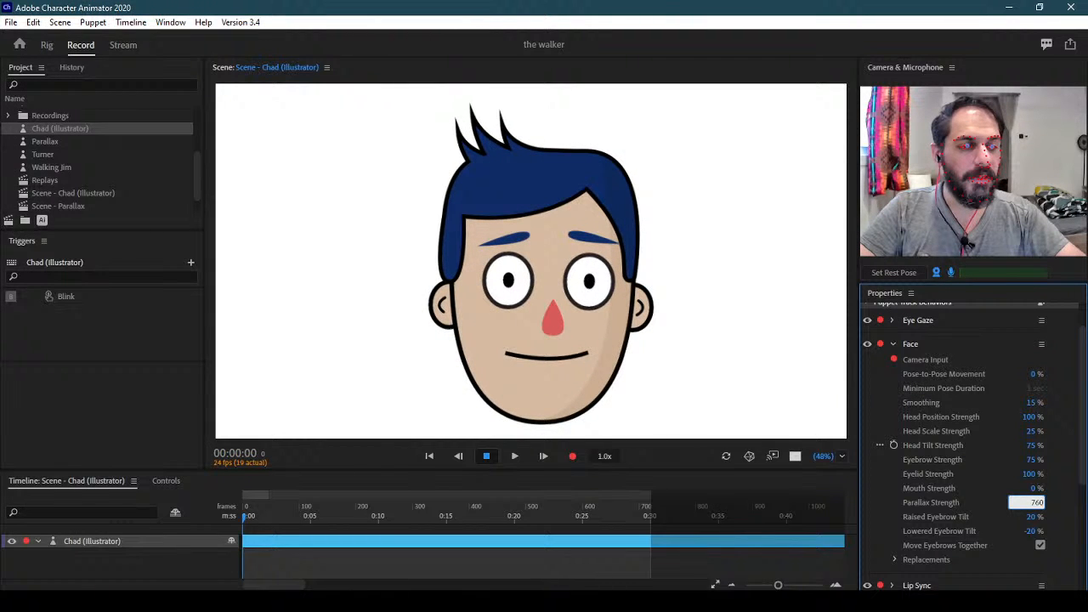
pyautogui.press('Return')
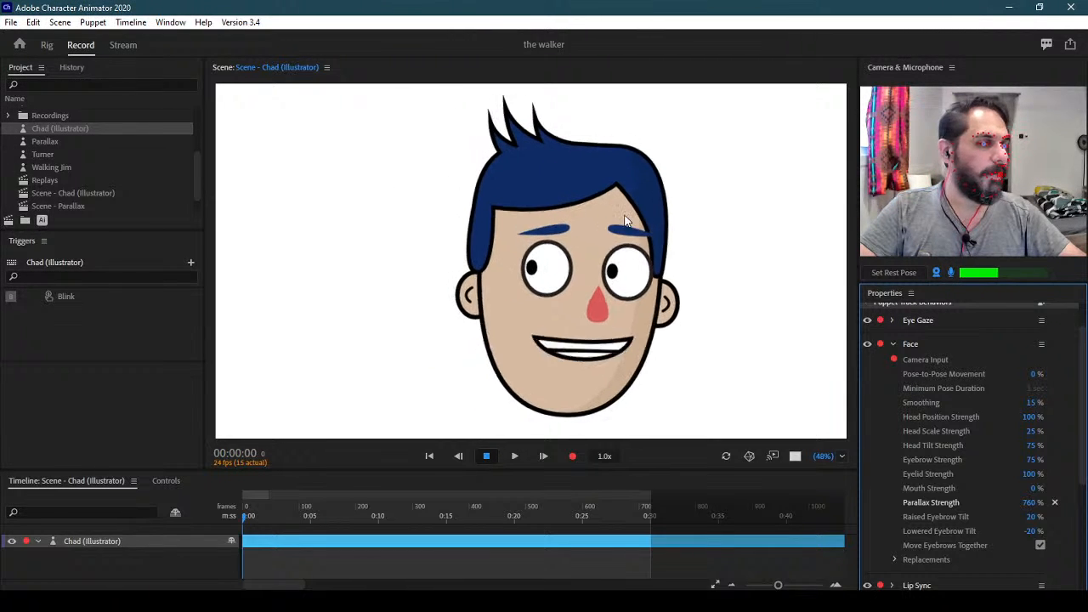
# Set the Face behavior's Parallax Strength to 100%
pyautogui.click(1033, 501)
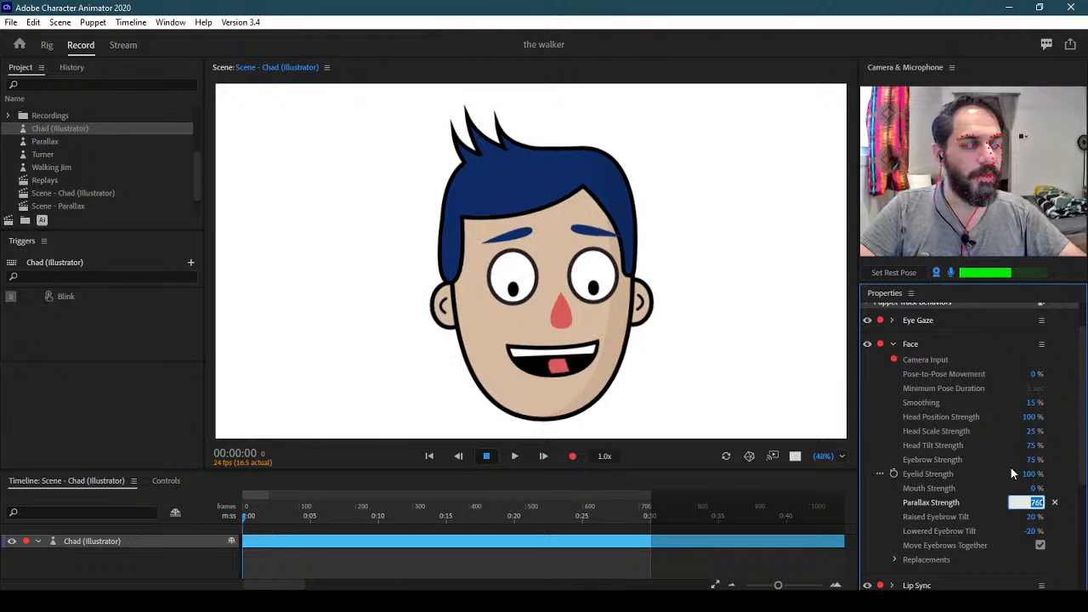
pyautogui.write('100')
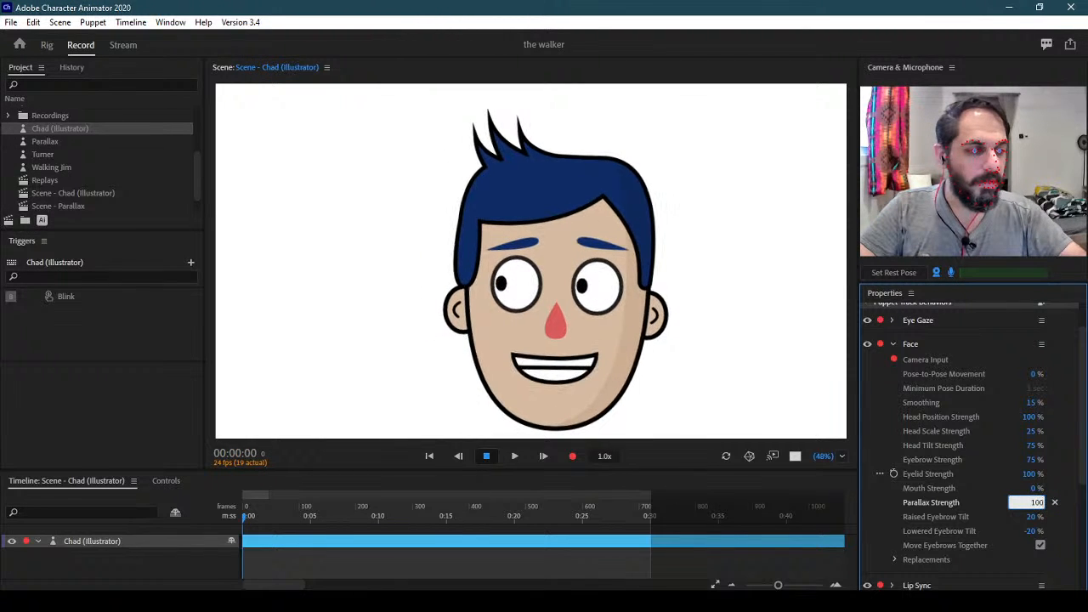
pyautogui.press('Return')
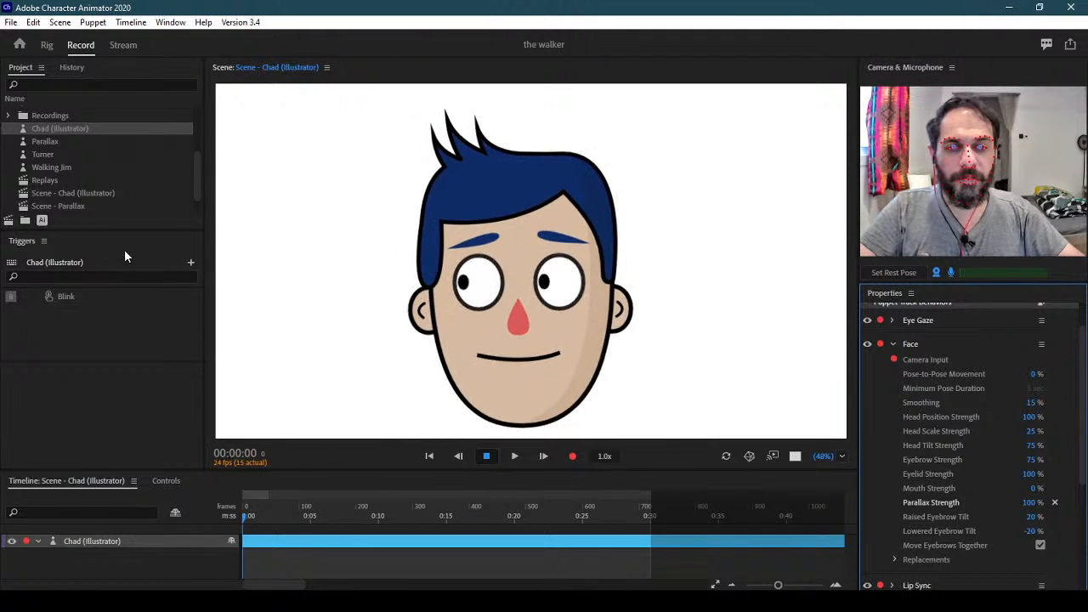
# Open the Chad puppet's original artwork in Illustrator for editing
pyautogui.click(74, 129)
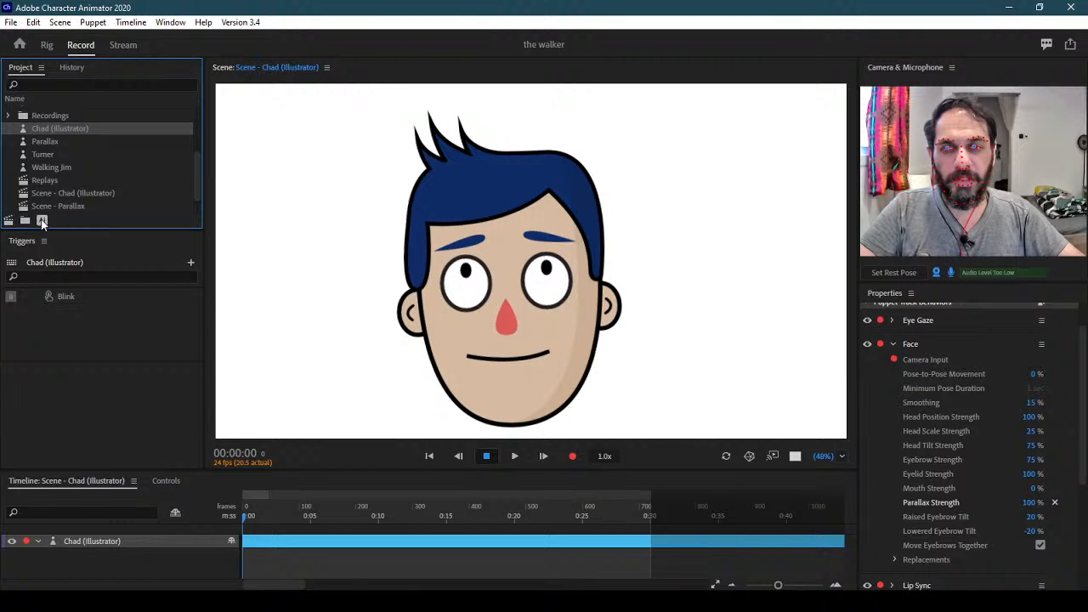
pyautogui.click(42, 220)
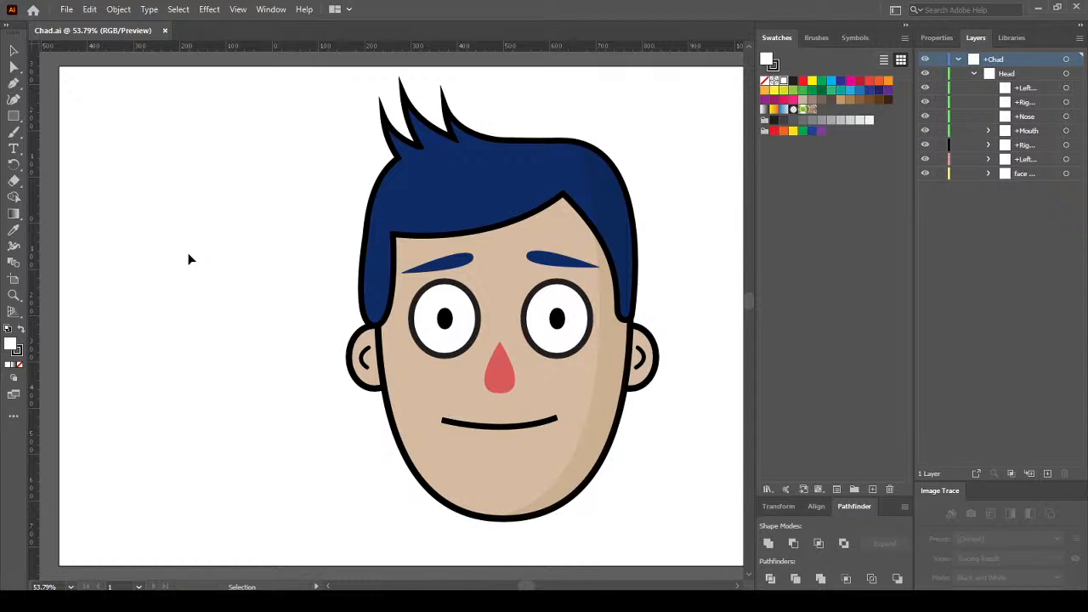
# Select the +Left Eyebrow layer within Head and widen the layer list so the full layer names can be read
pyautogui.click(1025, 77)
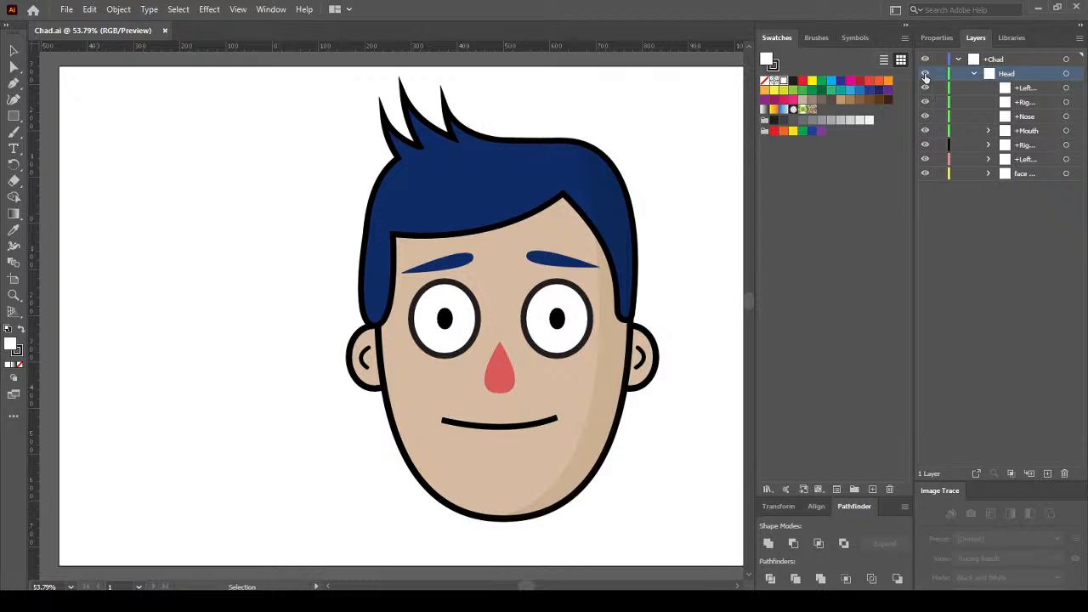
pyautogui.click(1037, 90)
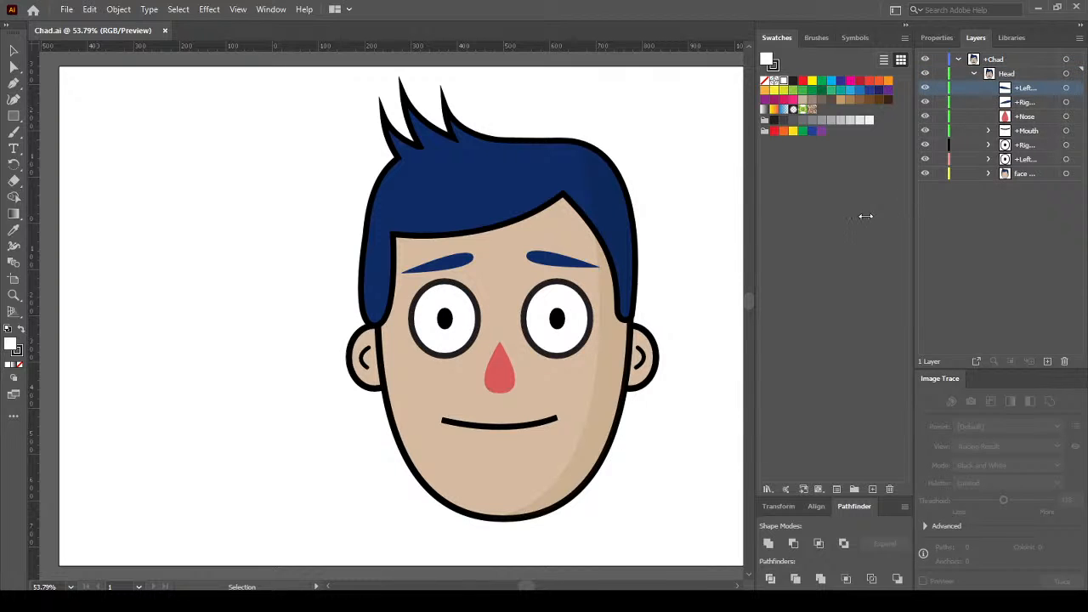
pyautogui.moveTo(866, 216); pyautogui.dragTo(873, 218)
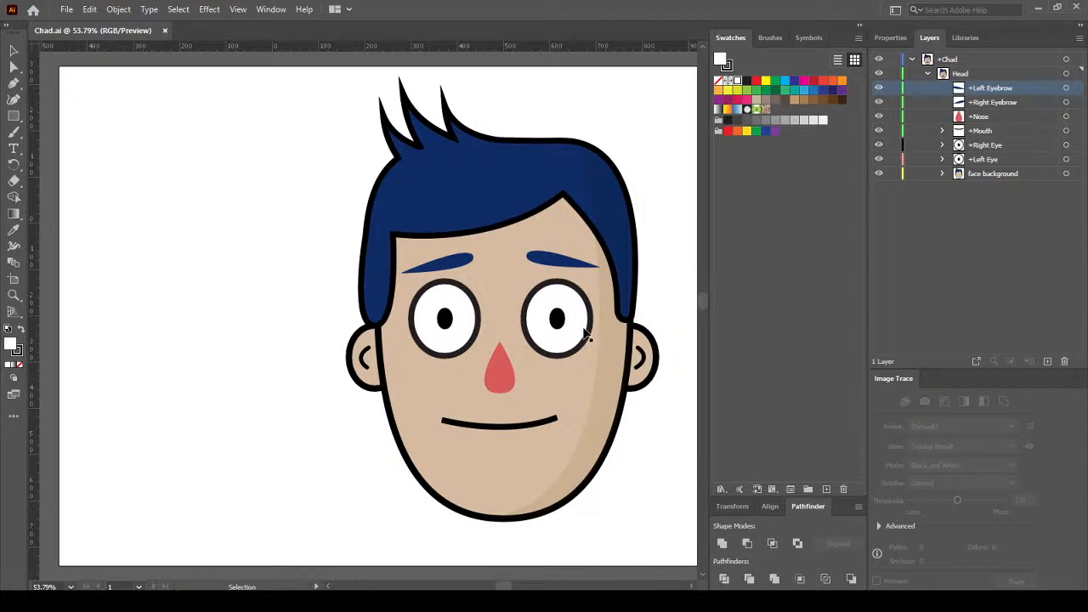
# Select the face background layer in Head and toggle its visibility and preview mode to examine its artwork
pyautogui.moveTo(505, 587)
pyautogui.mouseDown()
pyautogui.moveTo(516, 588)
pyautogui.moveTo(503, 587)
pyautogui.mouseUp()
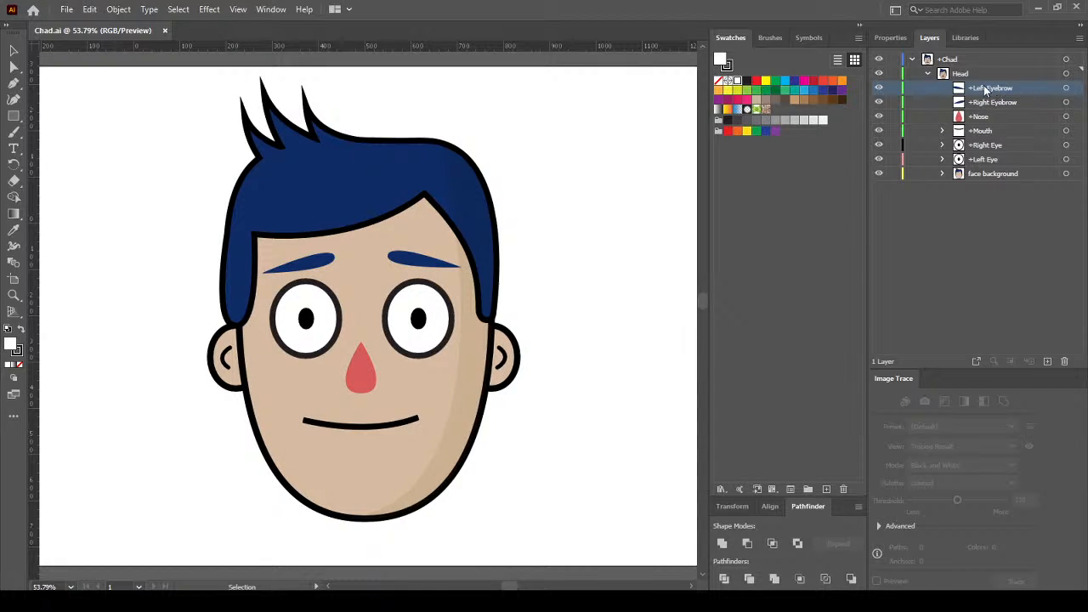
pyautogui.click(1004, 173)
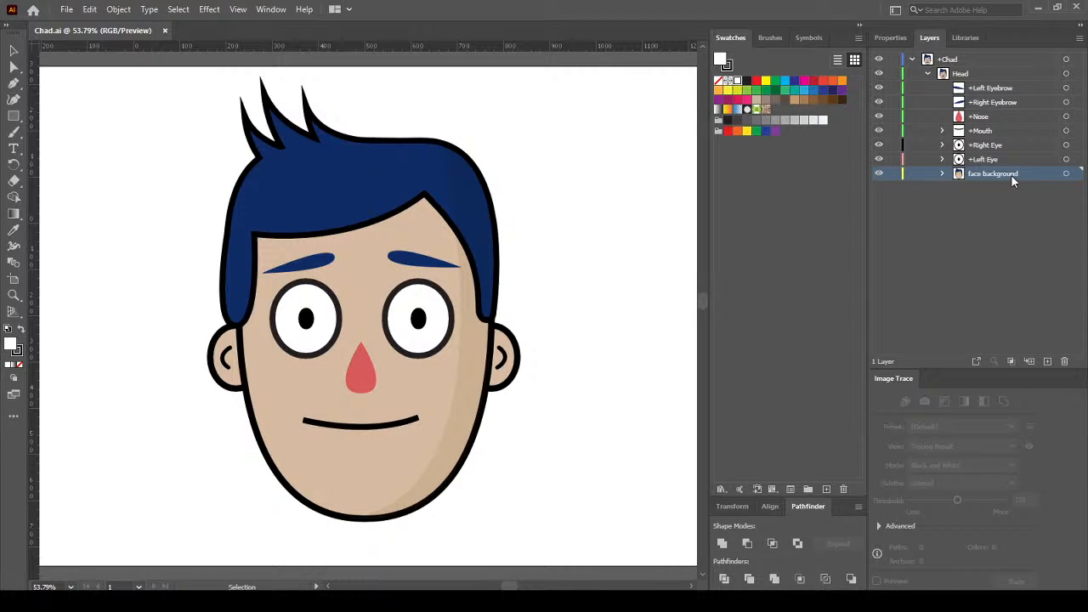
pyautogui.click(879, 173)
pyautogui.click(879, 175)
pyautogui.keyDown('ctrl'); pyautogui.click(880, 175); pyautogui.keyUp('ctrl')
pyautogui.keyDown('ctrl'); pyautogui.click(880, 176); pyautogui.keyUp('ctrl')
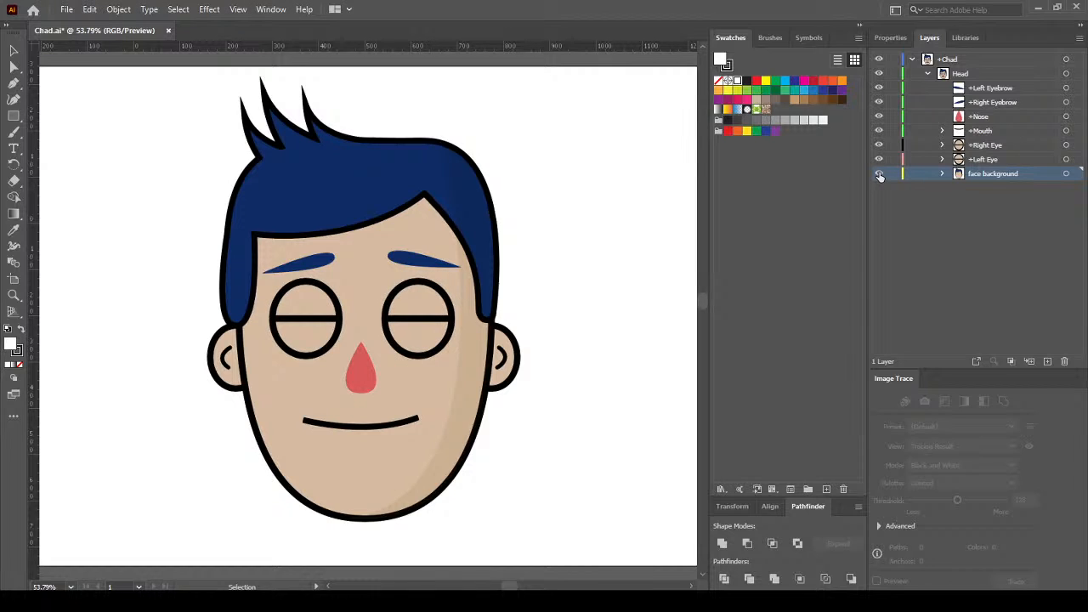
# Hide the eyebrow, nose, mouth and eye layers so only face background is visible within Head
pyautogui.moveTo(880, 159); pyautogui.dragTo(880, 145)
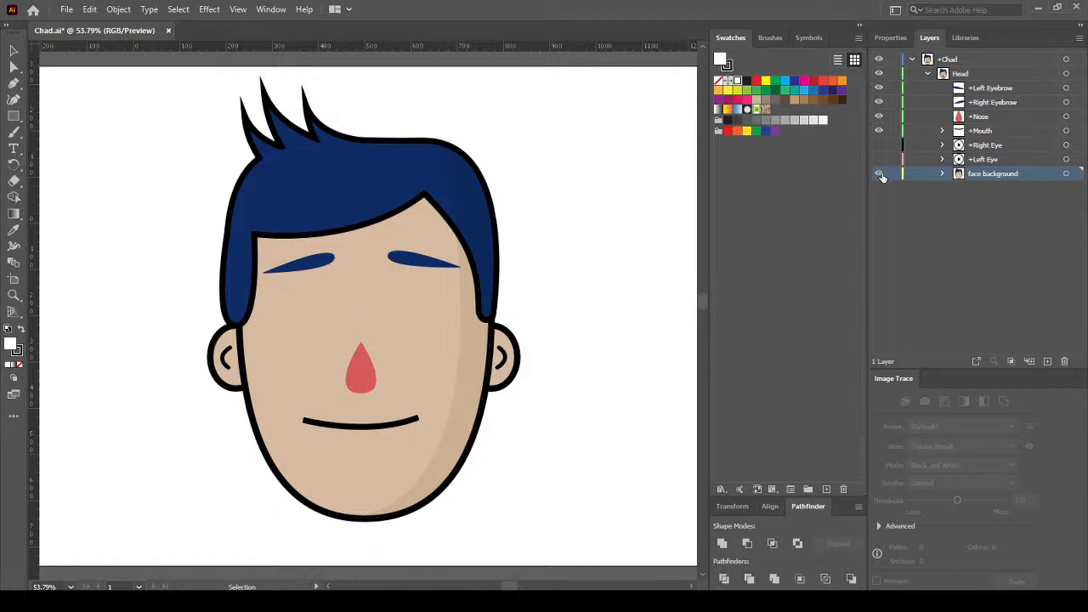
pyautogui.keyDown('alt'); pyautogui.click(881, 174); pyautogui.keyUp('alt')
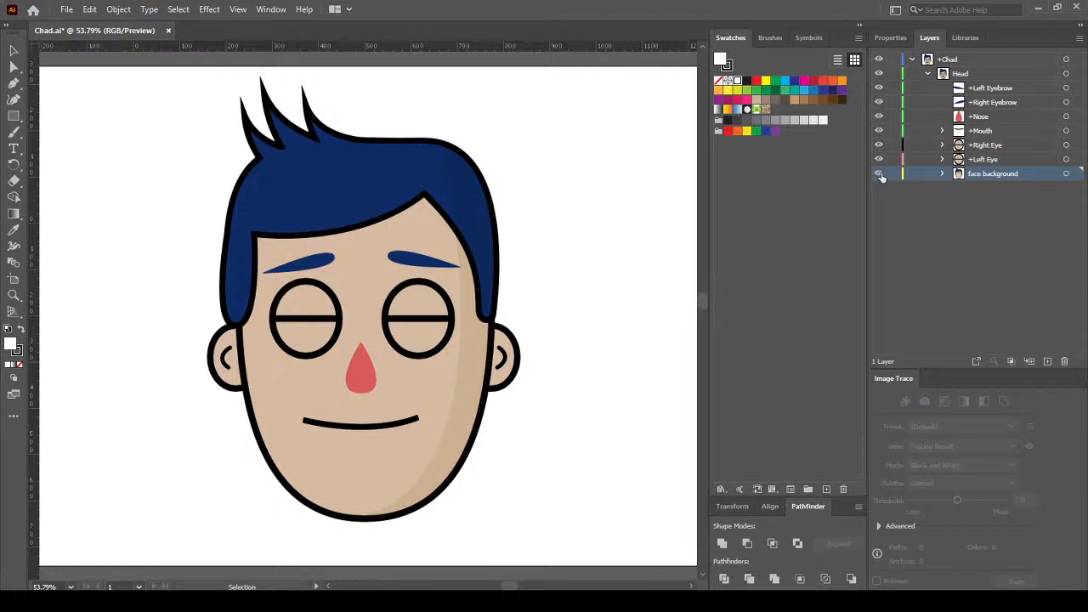
pyautogui.keyDown('alt'); pyautogui.click(880, 175); pyautogui.keyUp('alt')
pyautogui.keyDown('alt'); pyautogui.click(880, 175); pyautogui.keyUp('alt')
pyautogui.moveTo(881, 89); pyautogui.dragTo(881, 162)
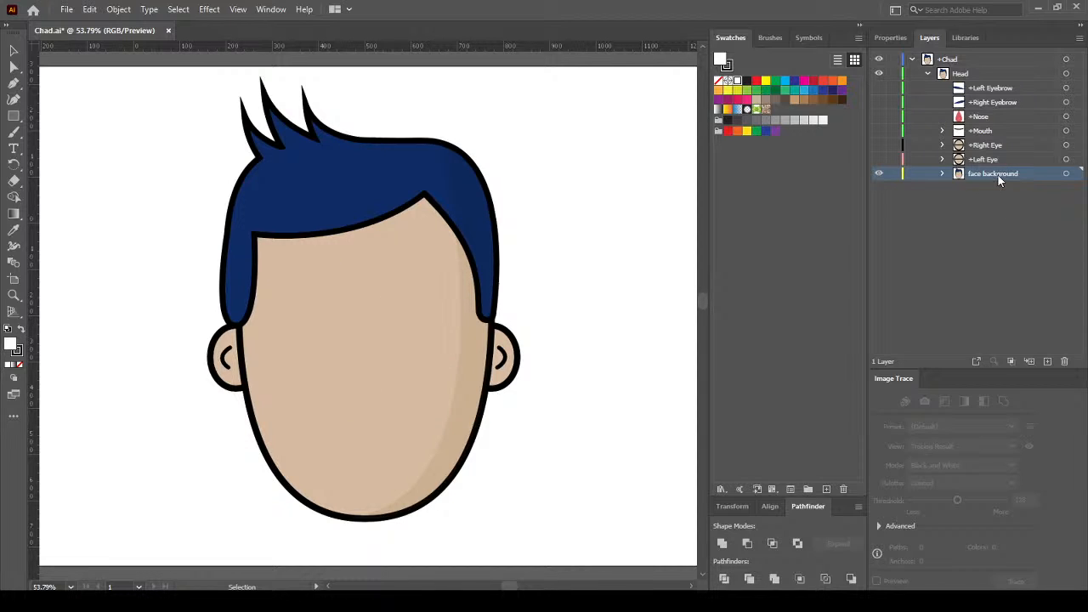
# Expand face background, hide every part below its topmost path, and delete that hair shading path
pyautogui.click(942, 174)
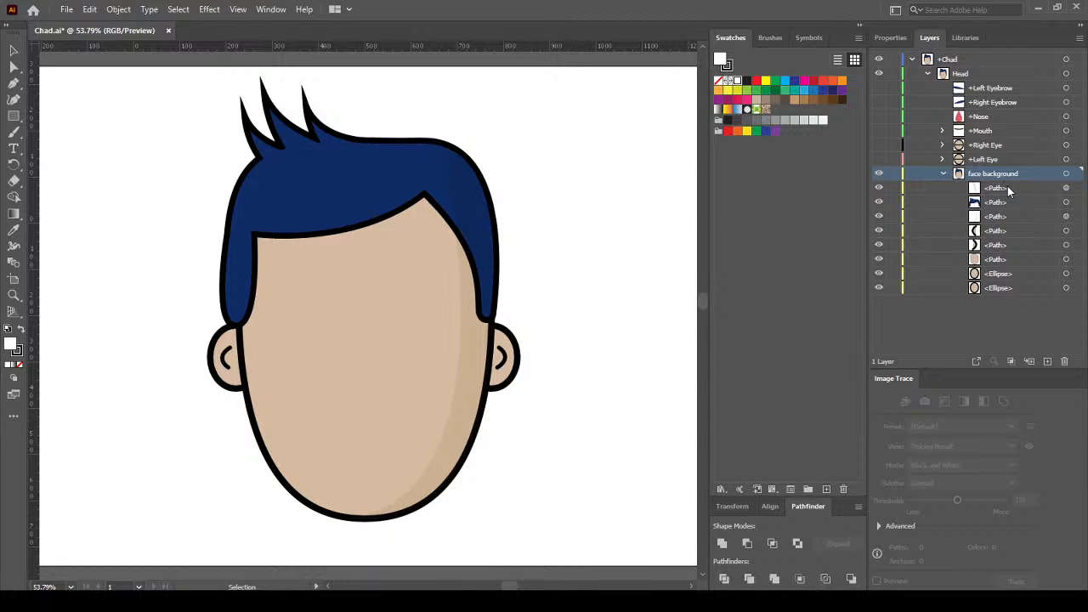
pyautogui.click(942, 160)
pyautogui.click(942, 159)
pyautogui.click(1012, 188)
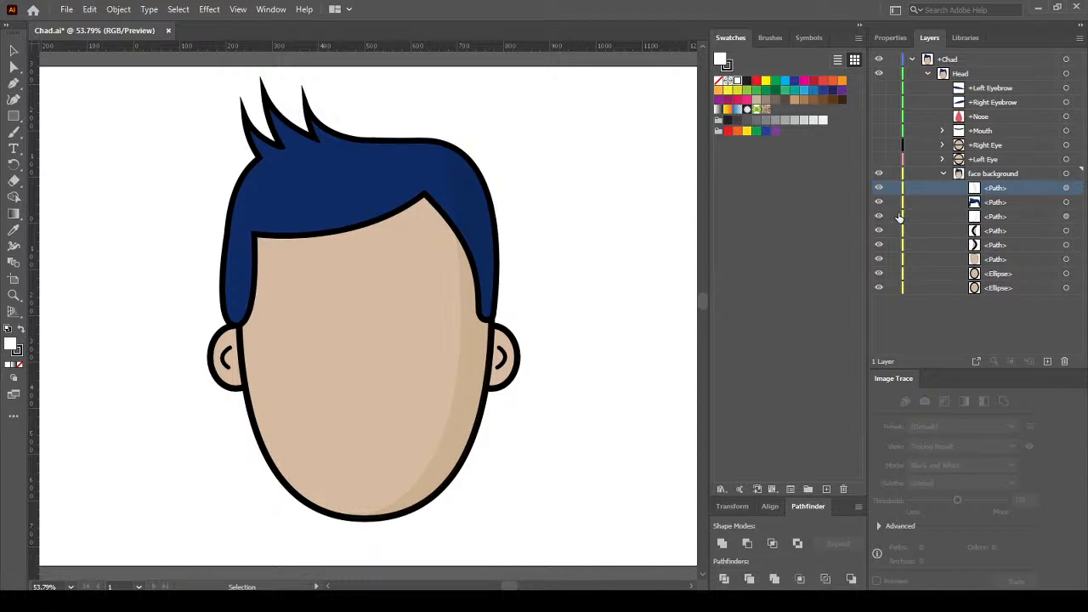
pyautogui.moveTo(879, 202); pyautogui.dragTo(878, 291)
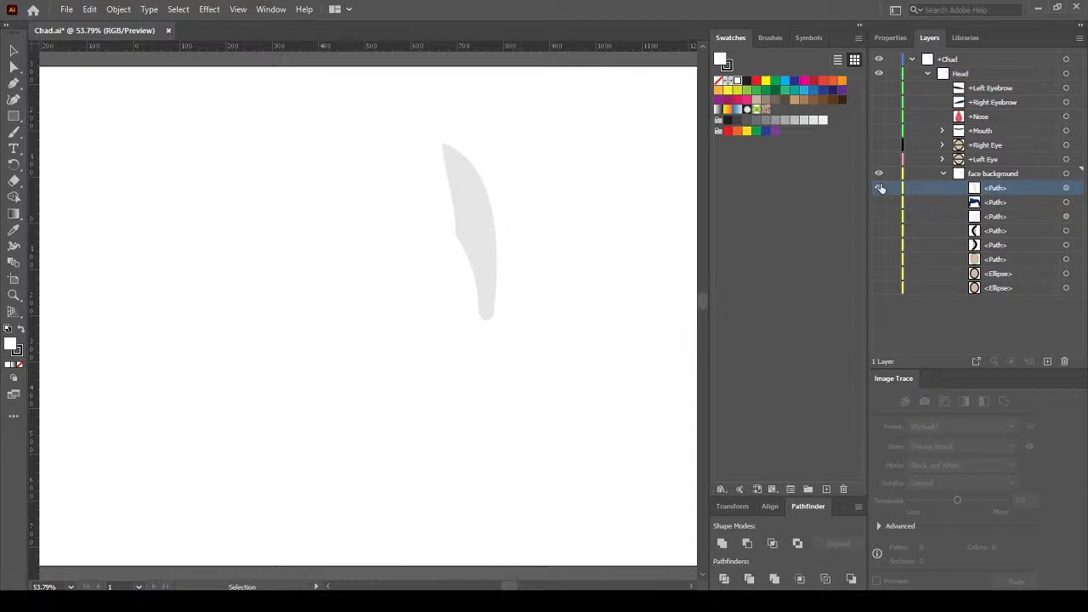
pyautogui.click(1066, 363)
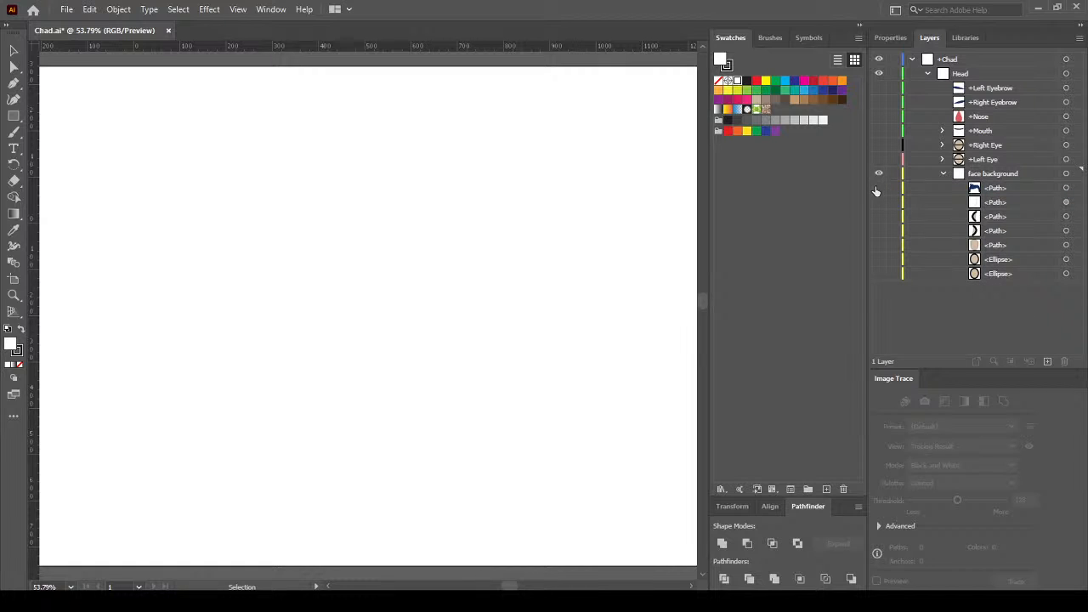
# Show the blue hair path, move it out of face background to just above it in Head, and rename it Hair
pyautogui.click(879, 188)
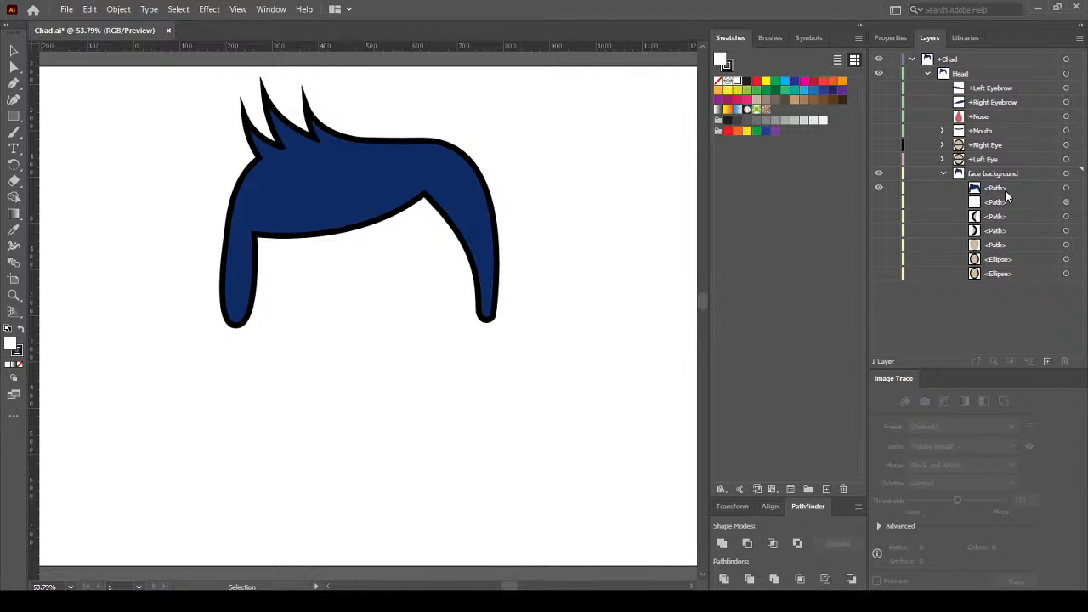
pyautogui.click(1005, 189)
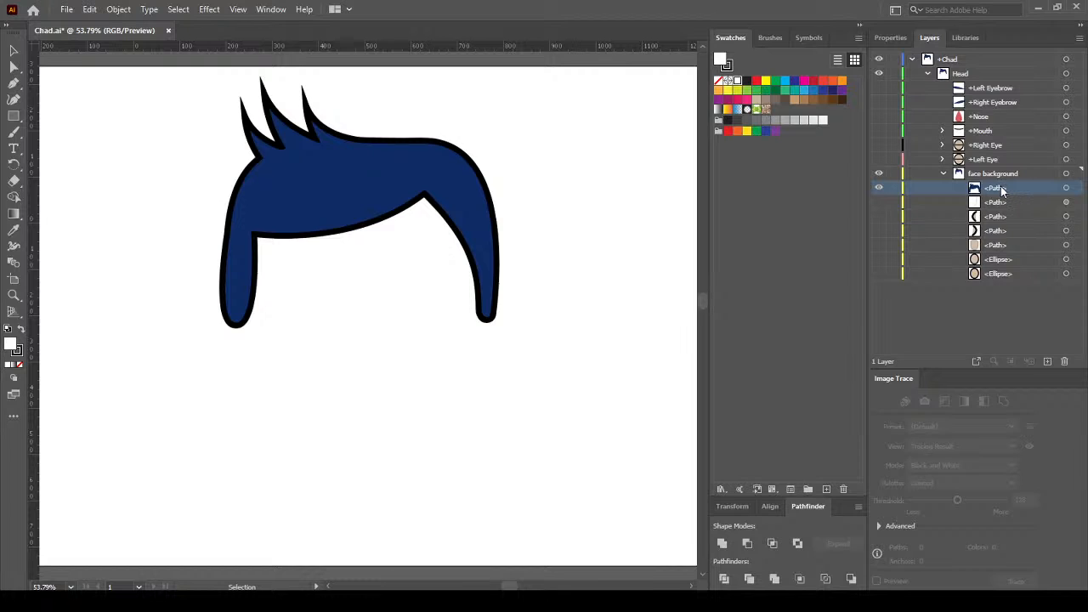
pyautogui.moveTo(1008, 189); pyautogui.dragTo(1005, 170)
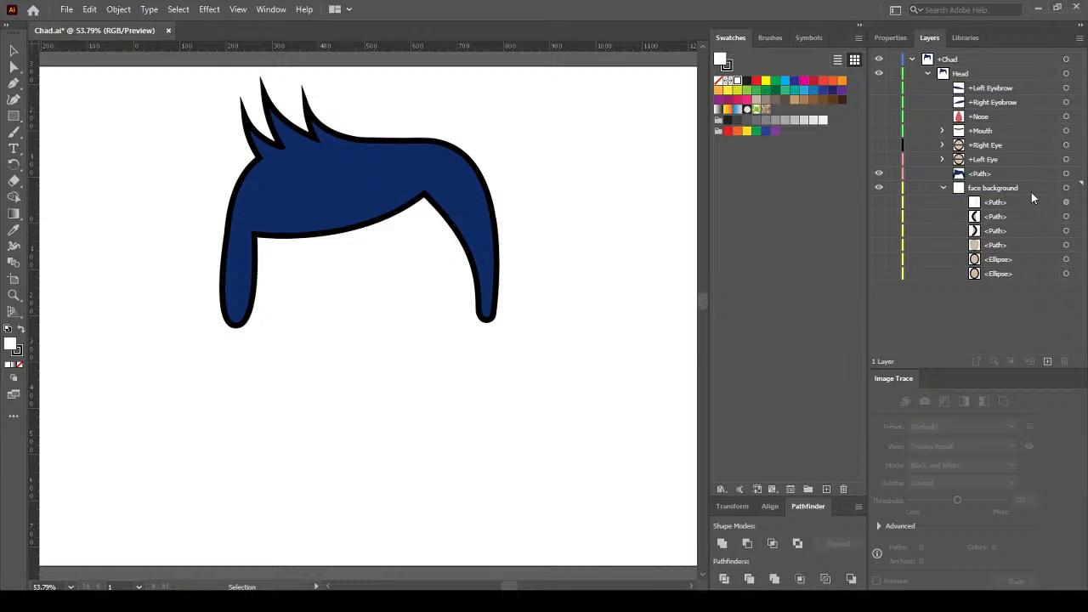
pyautogui.click(983, 175)
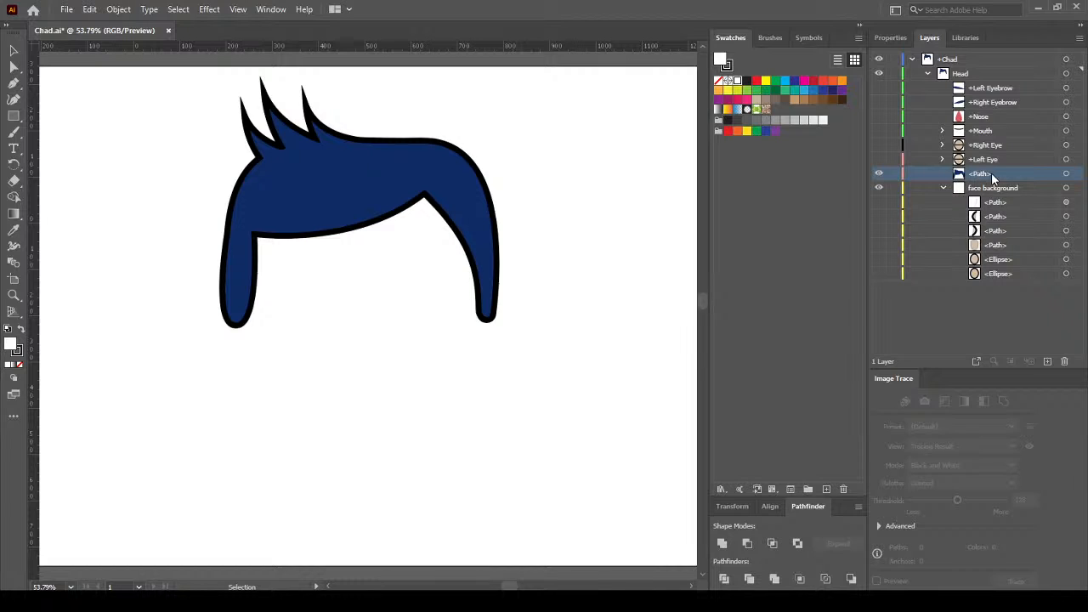
pyautogui.doubleClick(991, 175)
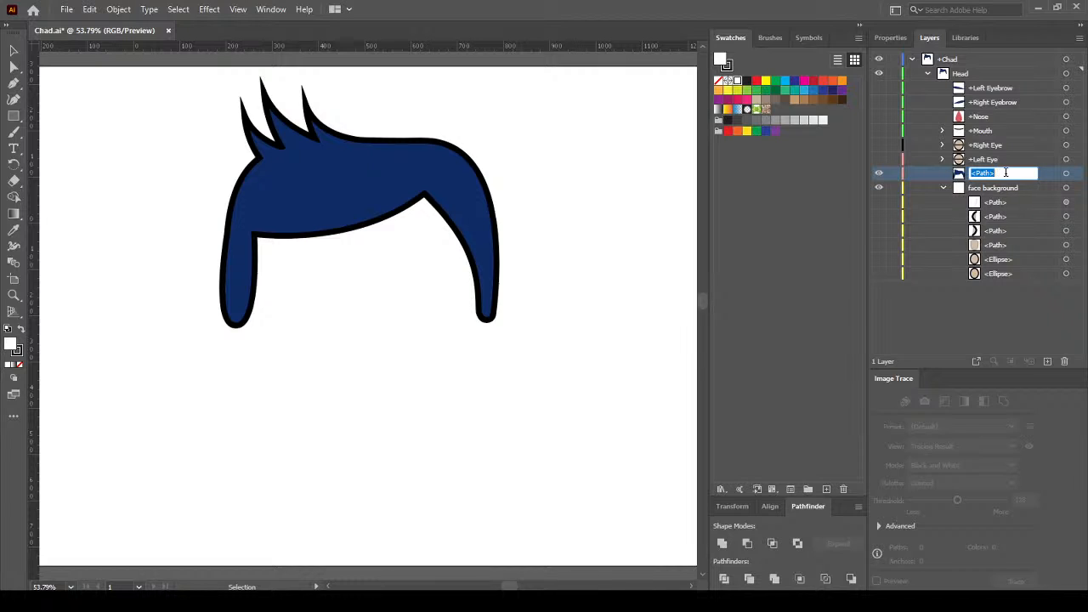
pyautogui.write('Hair')
pyautogui.press('Return')
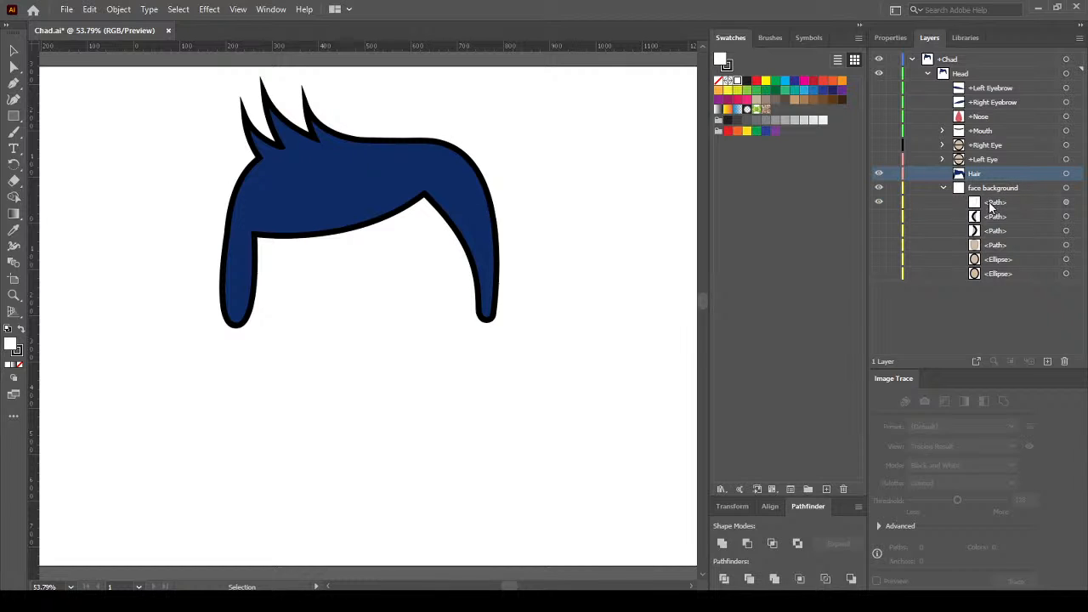
# Isolate the curved face shading path by hiding Hair, and delete that path from face background
pyautogui.click(879, 202)
pyautogui.click(880, 174)
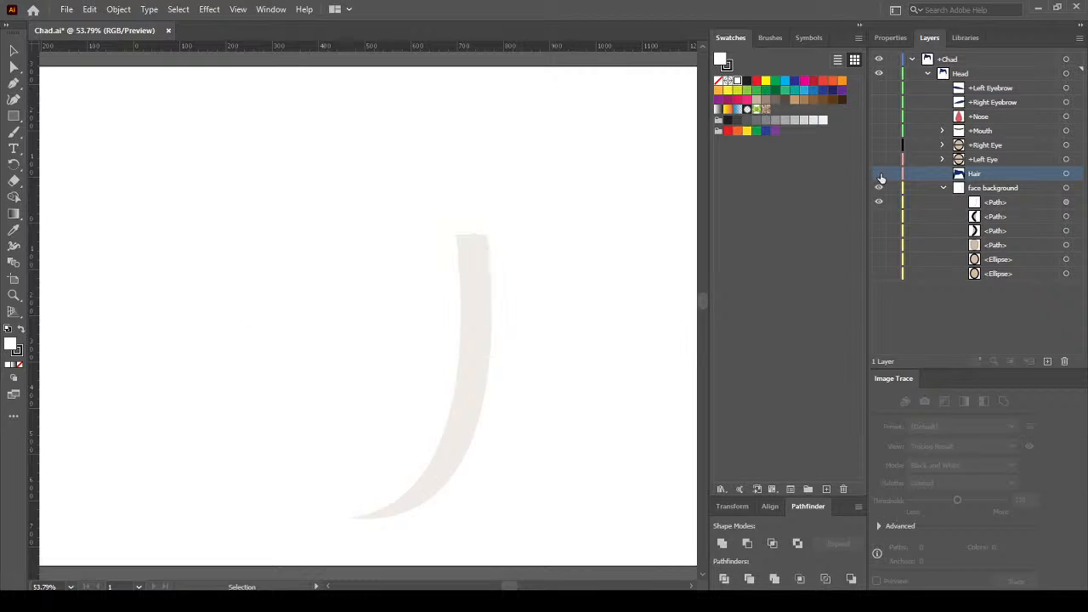
pyautogui.click(1016, 201)
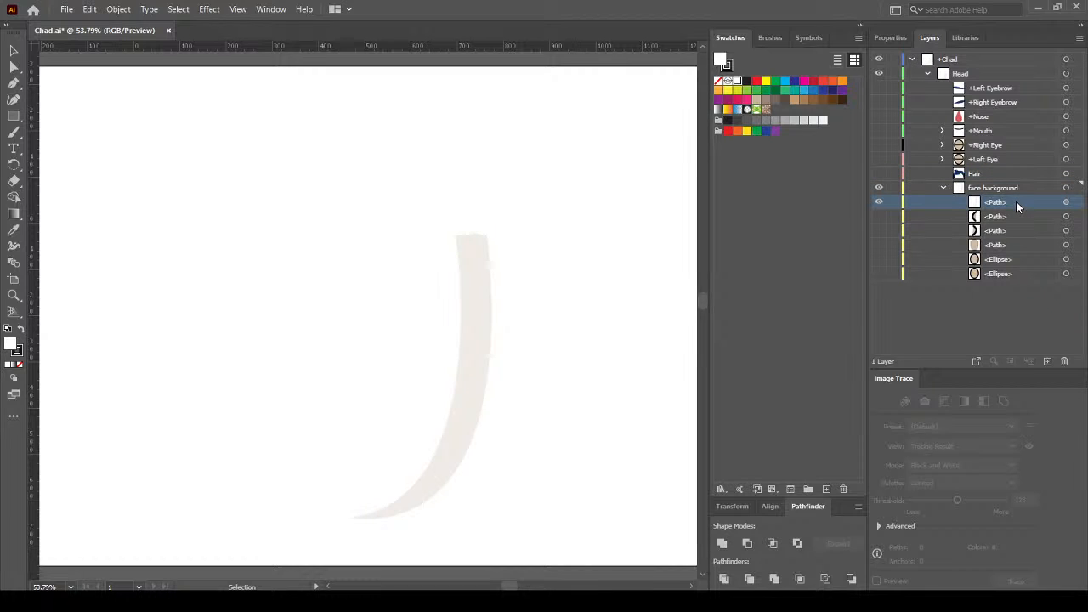
pyautogui.click(1066, 362)
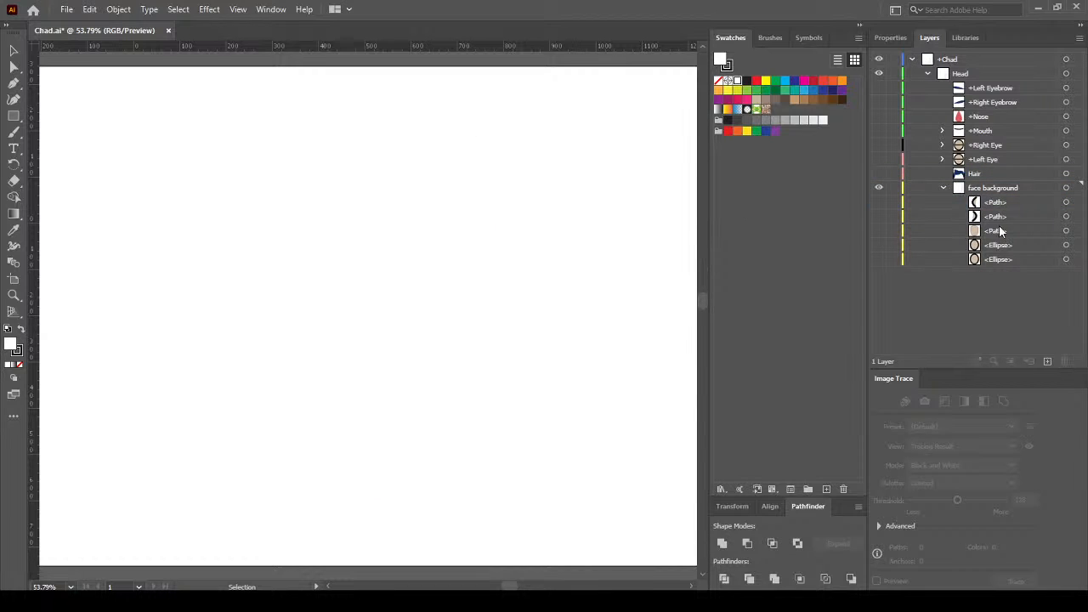
# Toggle the visibility of the two inner-ear curves and the face shape to identify each path
pyautogui.click(1014, 200)
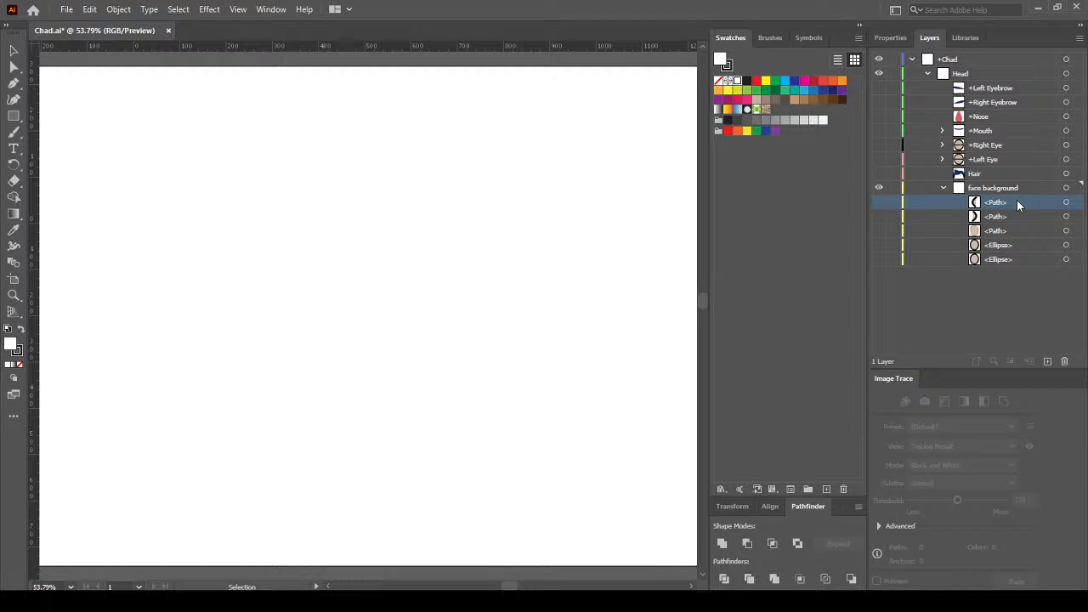
pyautogui.click(878, 204)
pyautogui.click(879, 218)
pyautogui.click(878, 231)
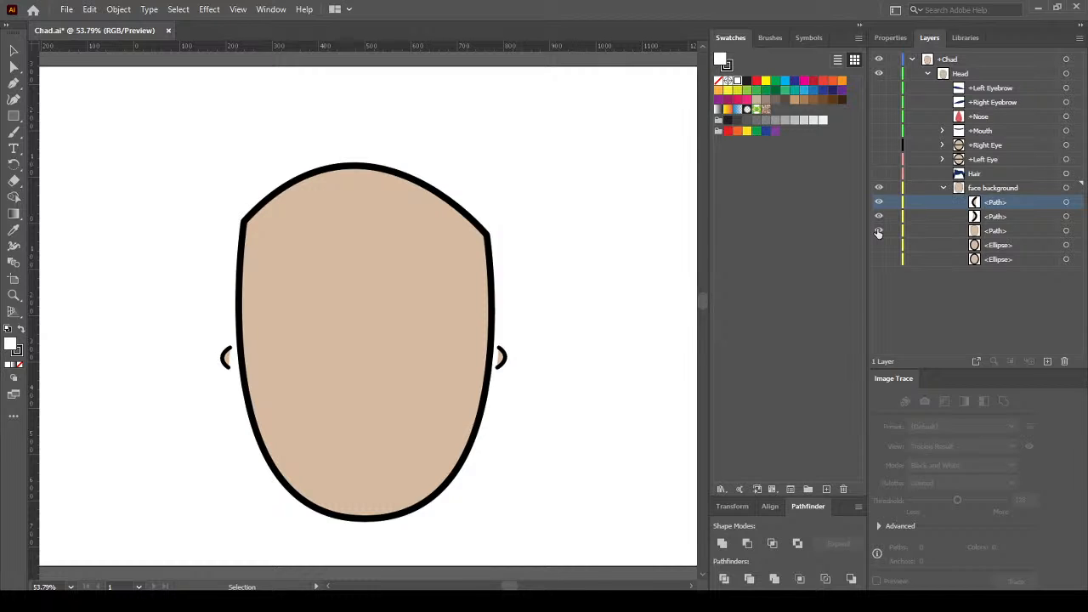
pyautogui.click(878, 231)
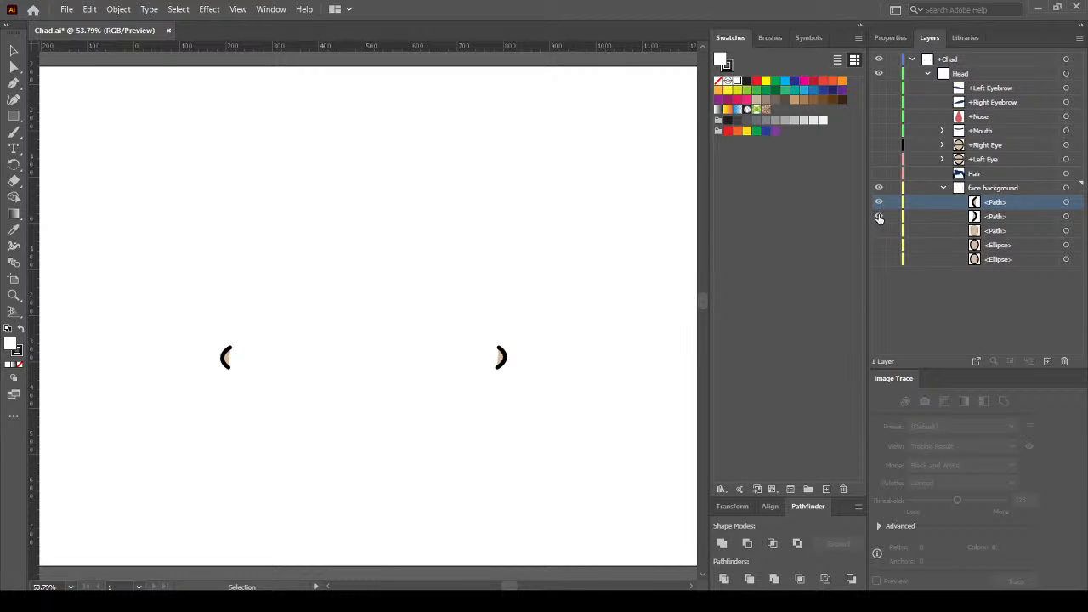
pyautogui.click(879, 204)
# Show the ear ellipse on the right side of the face and its matching inner-ear curve
pyautogui.click(880, 246)
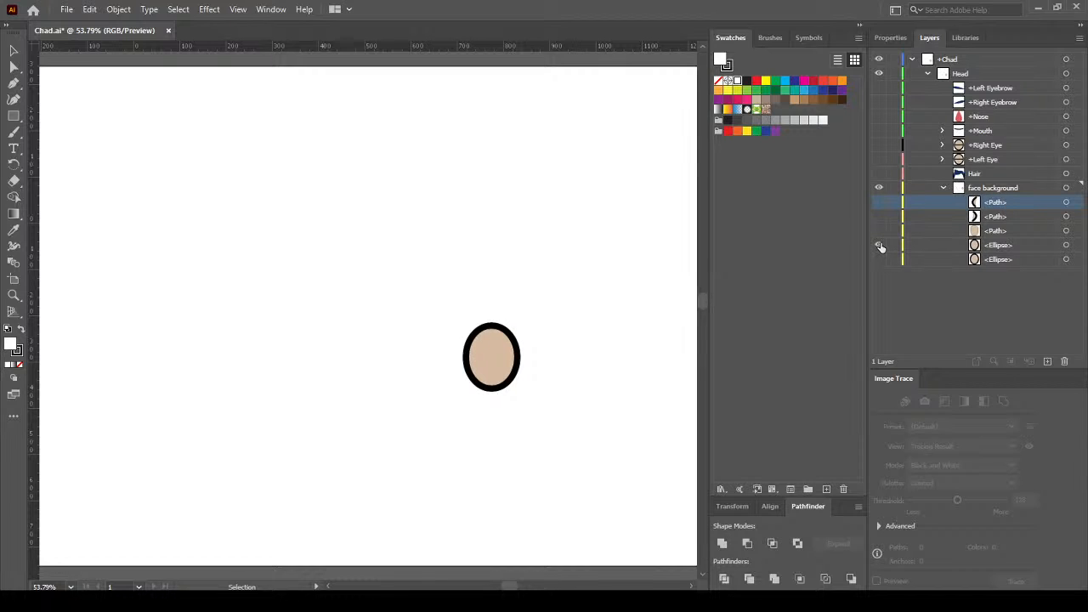
pyautogui.click(879, 202)
pyautogui.hotkey('ctrl', 'z')
pyautogui.click(881, 218)
# Reorder the parts of face background so the visible inner-ear curve sits directly above its ear ellipse
pyautogui.moveTo(997, 207); pyautogui.dragTo(998, 243)
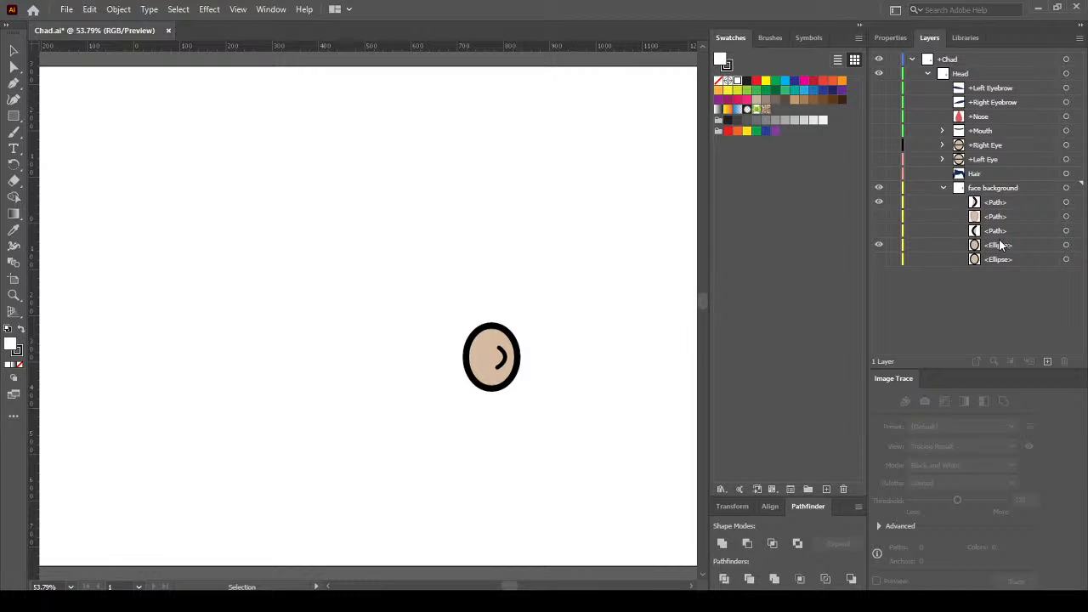
pyautogui.click(1004, 230)
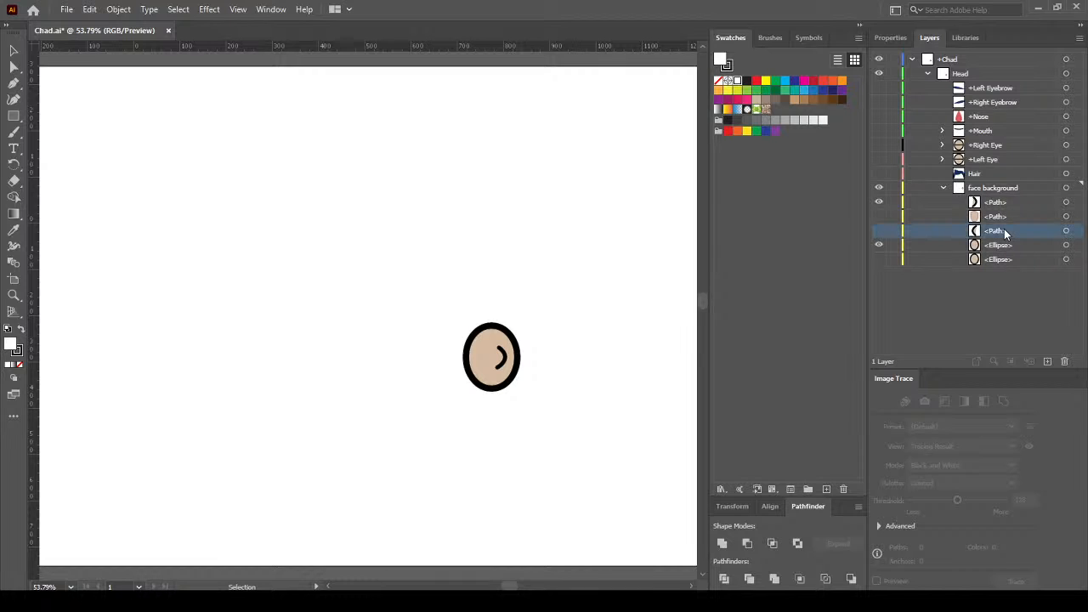
pyautogui.click(1004, 204)
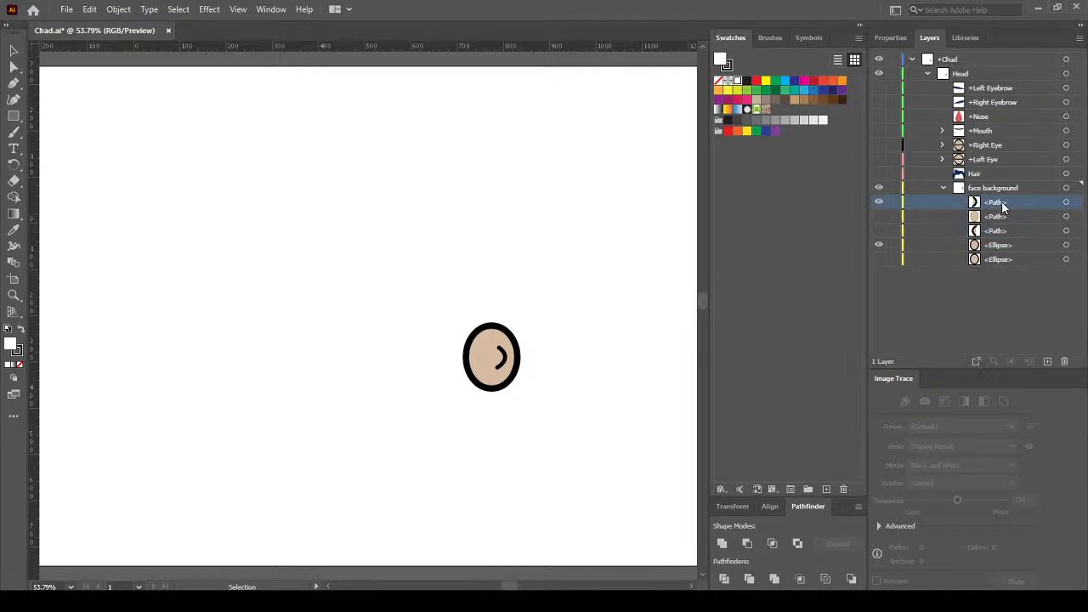
pyautogui.moveTo(999, 236); pyautogui.dragTo(995, 204)
pyautogui.click(991, 215)
# Move the visible inner-ear curve and ear ellipse together out of face background, placing them below Hair in Head
pyautogui.click(1003, 234)
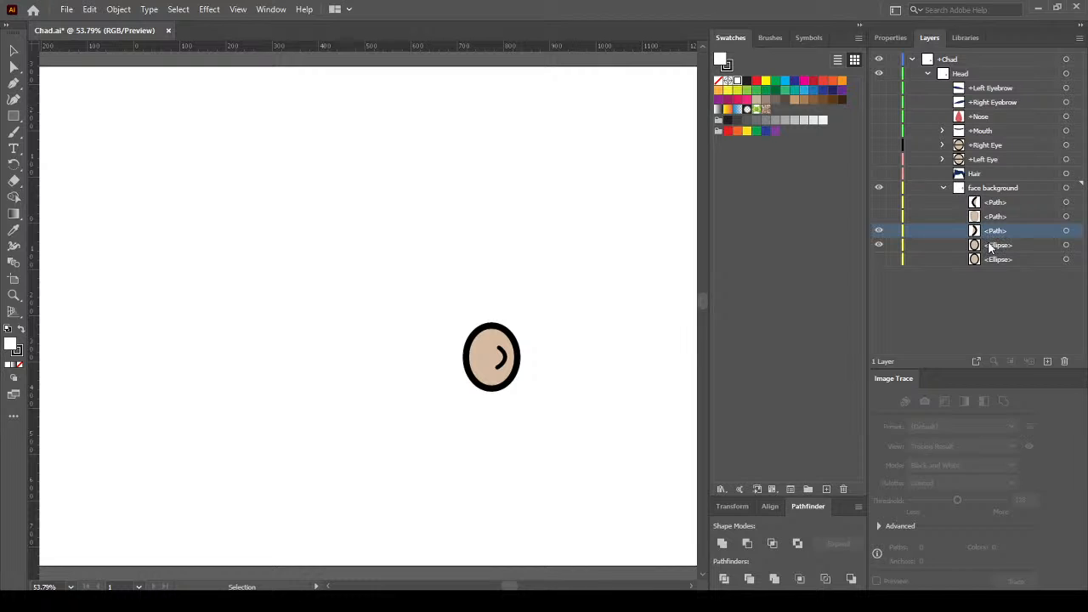
pyautogui.keyDown('shift'); pyautogui.click(989, 246); pyautogui.keyUp('shift')
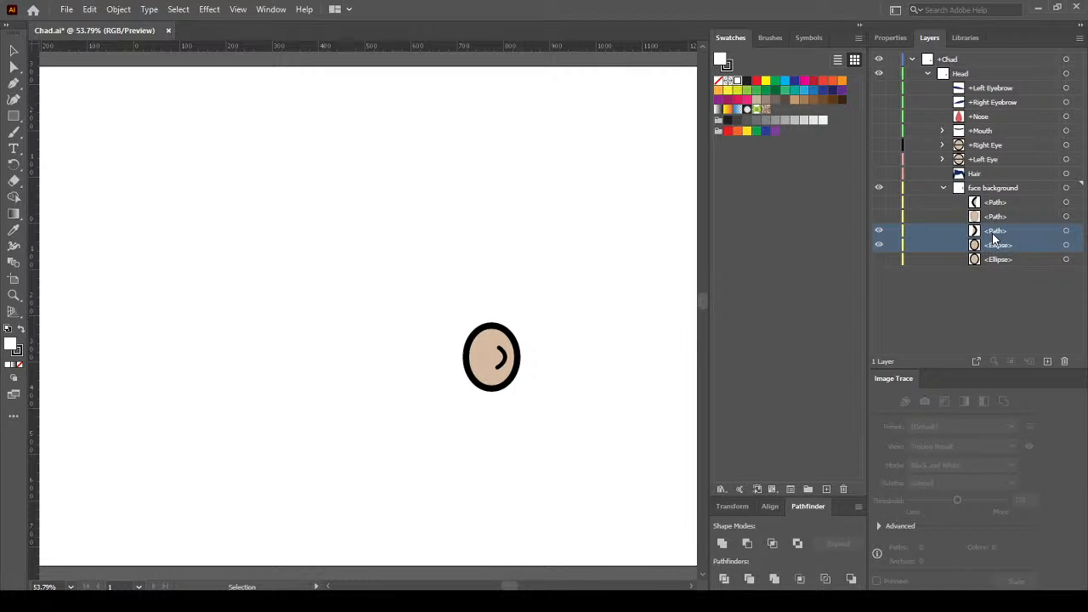
pyautogui.moveTo(996, 235); pyautogui.dragTo(990, 183)
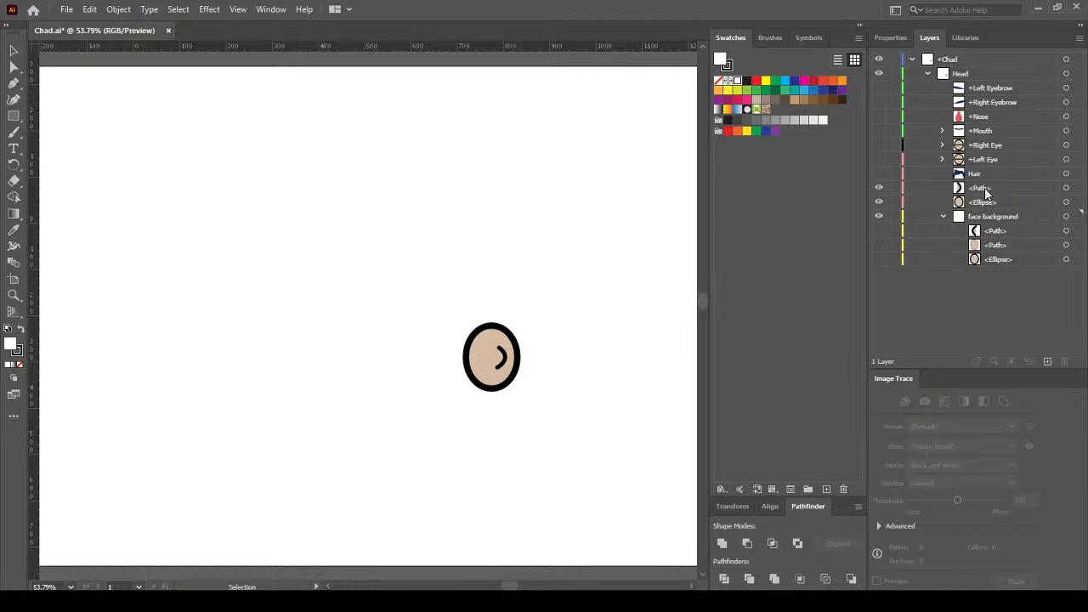
pyautogui.doubleClick(984, 188)
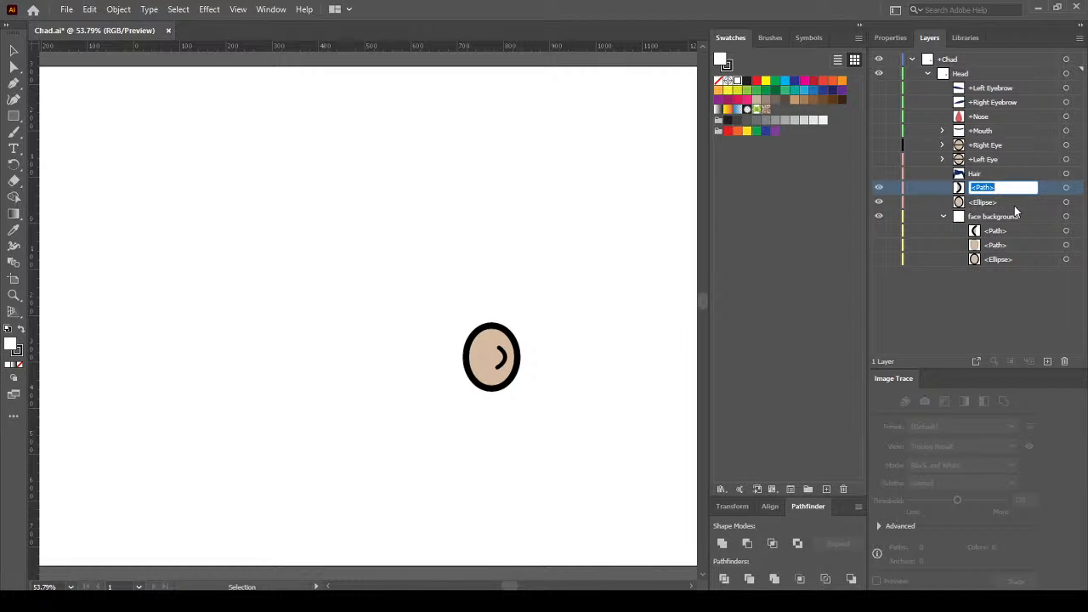
pyautogui.click(1014, 206)
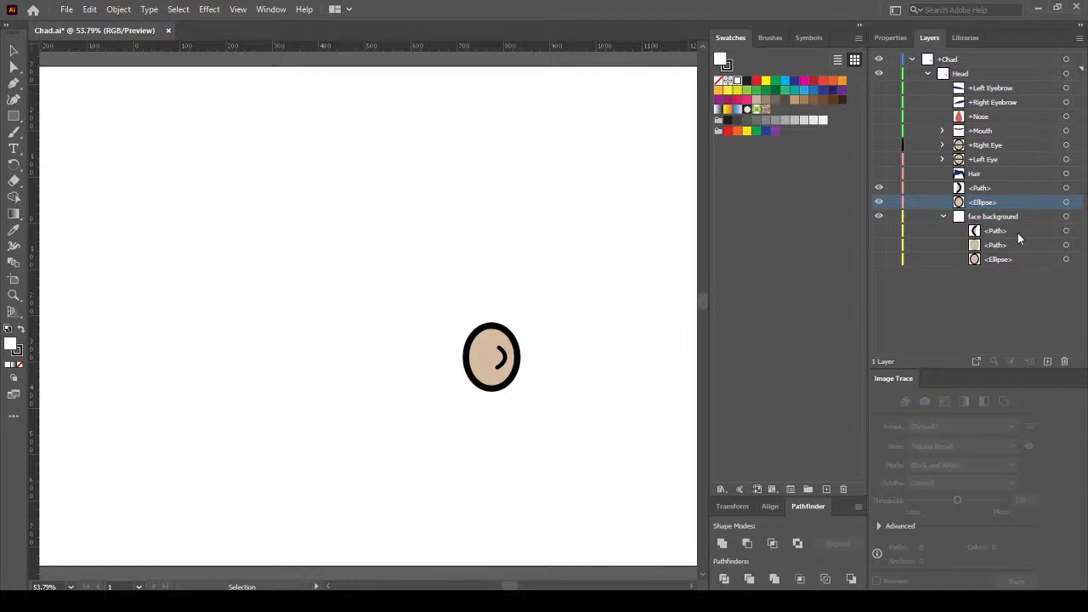
# Show the remaining inner-ear curve and the face shape, and move the remaining ear ellipse directly above the face shape in face background
pyautogui.click(1011, 229)
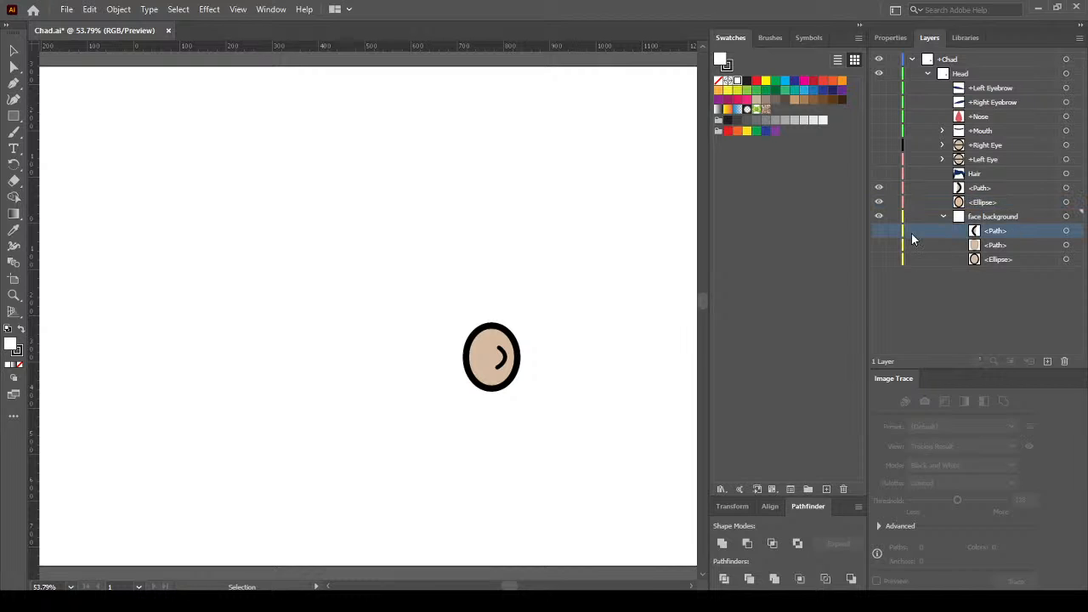
pyautogui.click(879, 230)
pyautogui.click(881, 245)
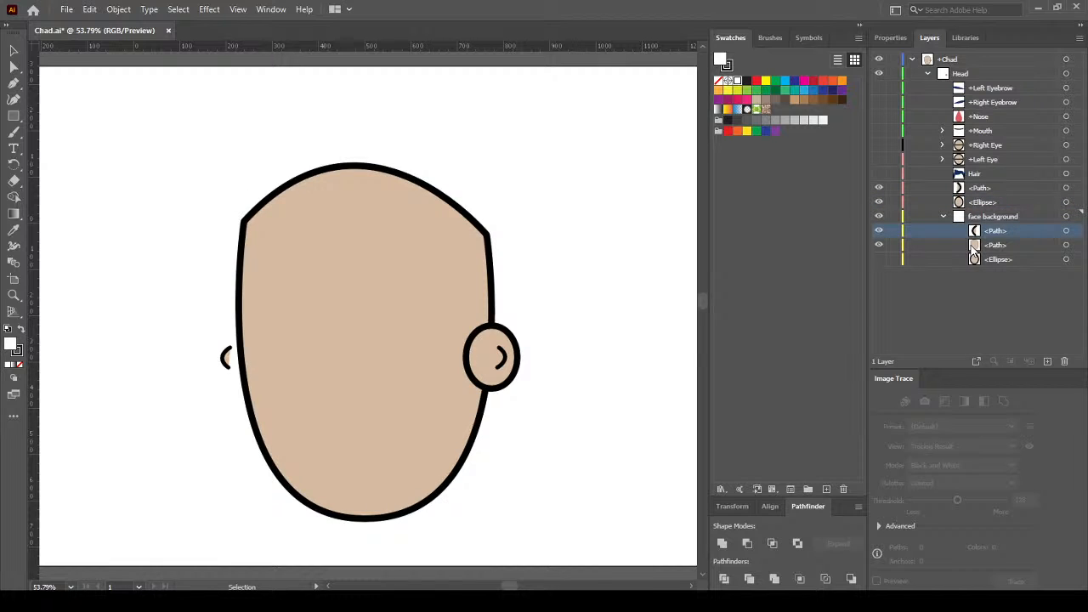
pyautogui.click(1015, 259)
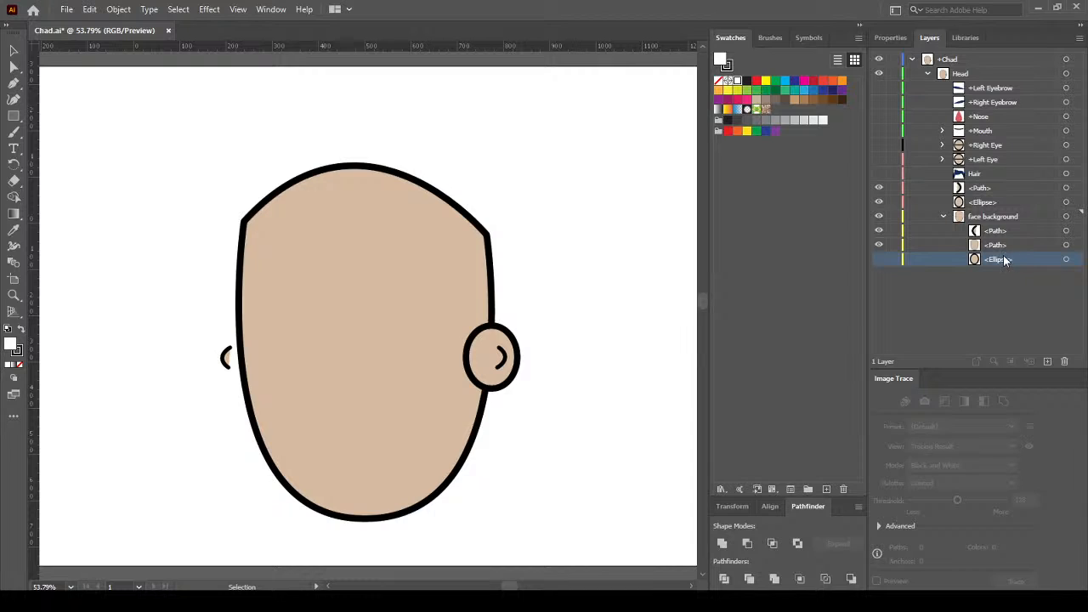
pyautogui.moveTo(1006, 245); pyautogui.dragTo(1006, 245)
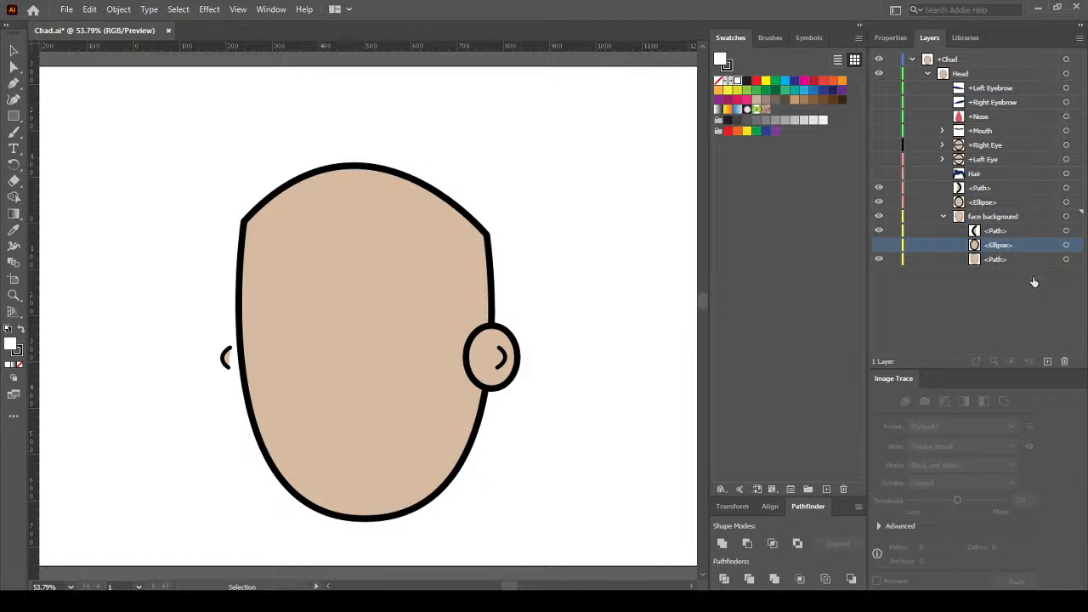
# Show the remaining ear ellipse and move it with its inner-ear curve out of face background, directly above that layer in Head
pyautogui.click(879, 245)
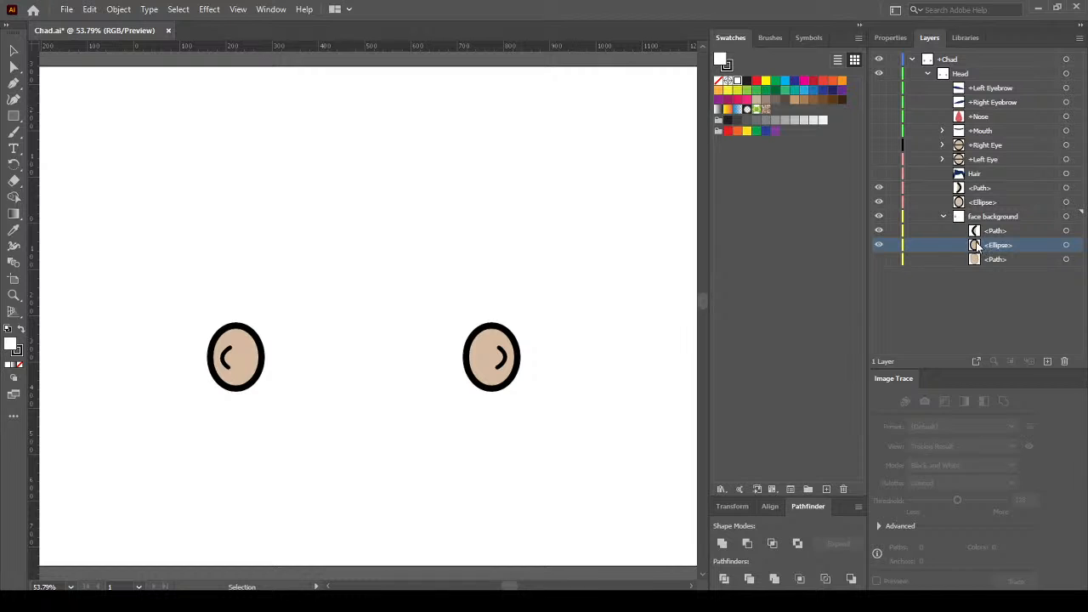
pyautogui.keyDown('shift'); pyautogui.click(1006, 228); pyautogui.keyUp('shift')
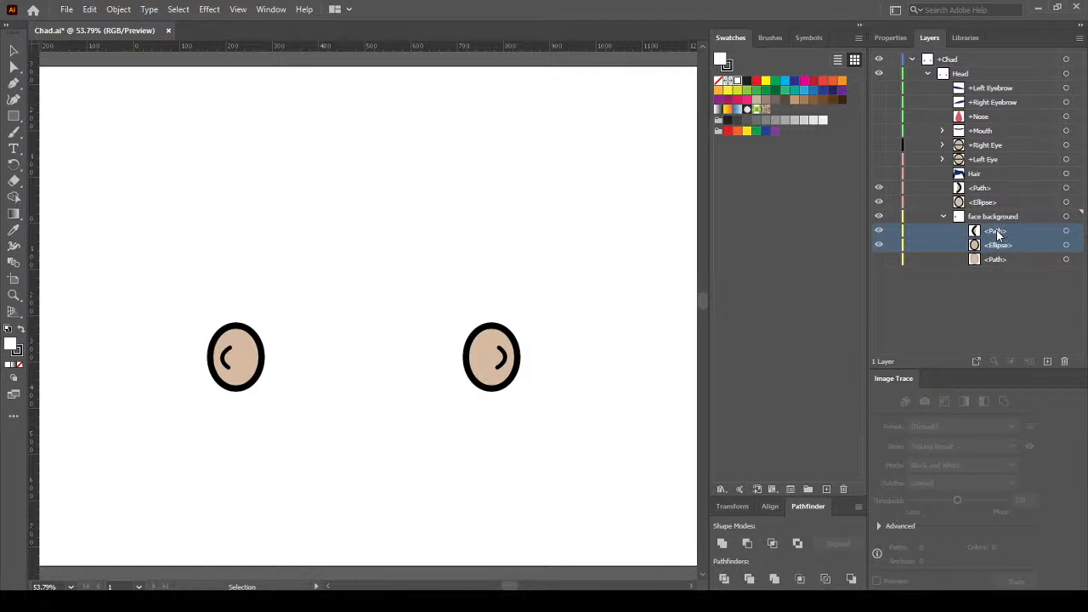
pyautogui.moveTo(996, 229); pyautogui.dragTo(998, 216)
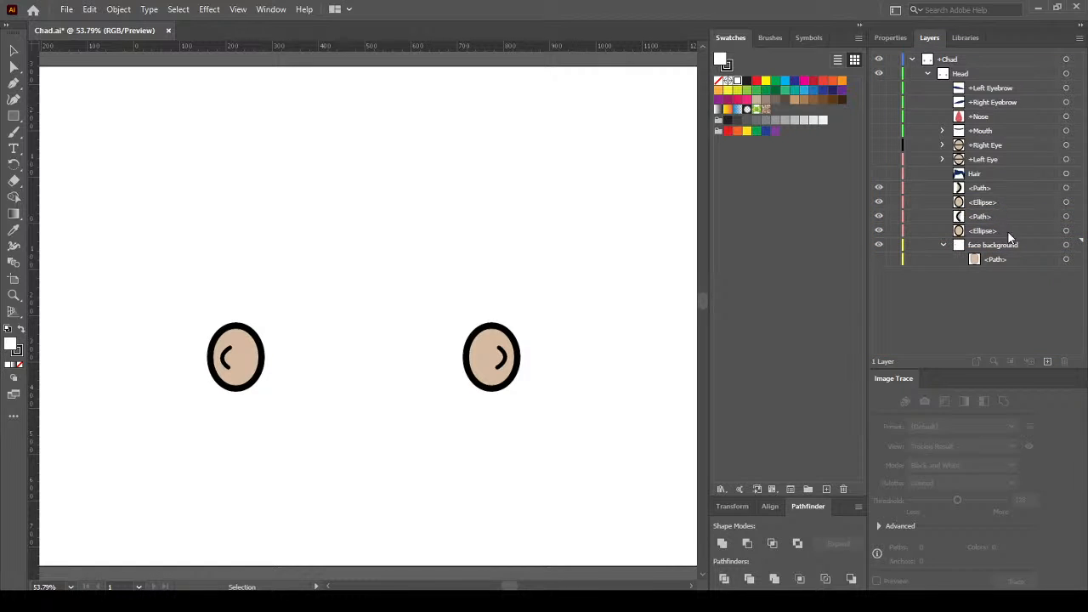
# Move the face shape out of face background into Head, show it, and delete the emptied face background layer
pyautogui.click(1002, 259)
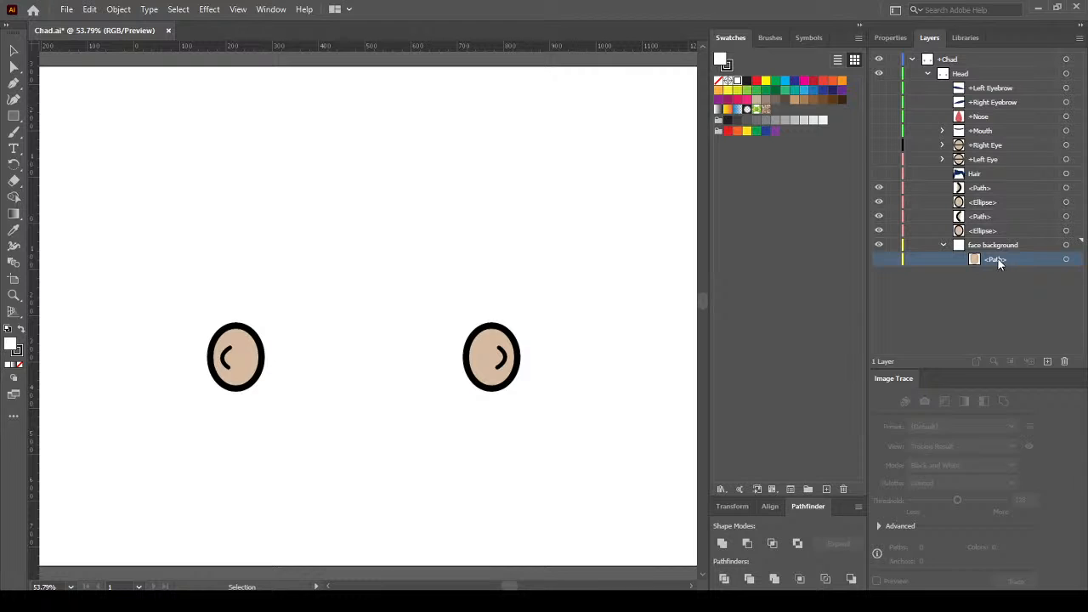
pyautogui.moveTo(998, 258); pyautogui.dragTo(1006, 239)
pyautogui.click(1019, 257)
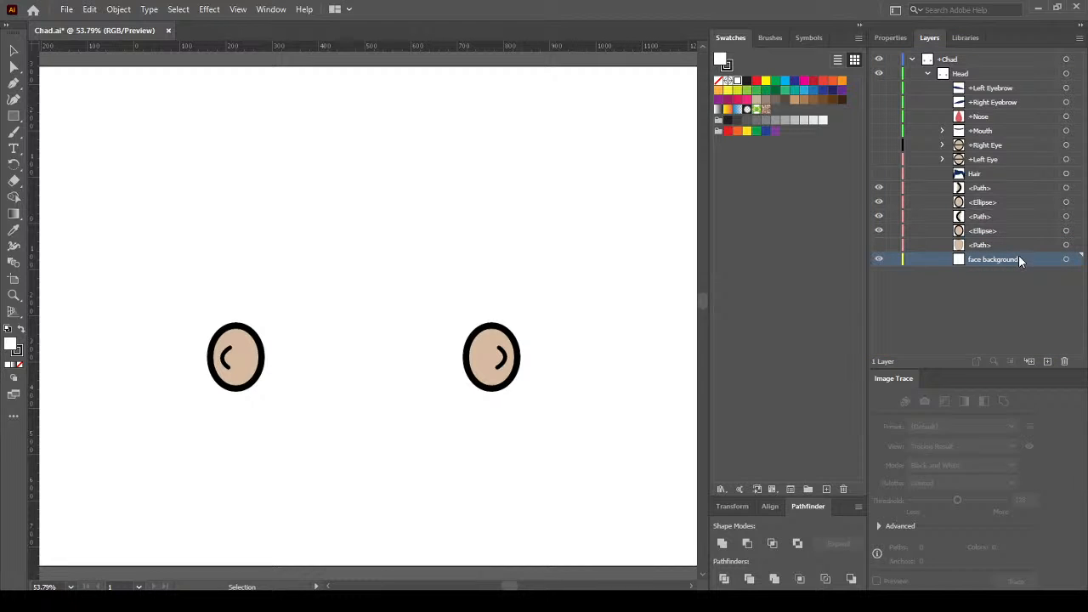
pyautogui.click(879, 246)
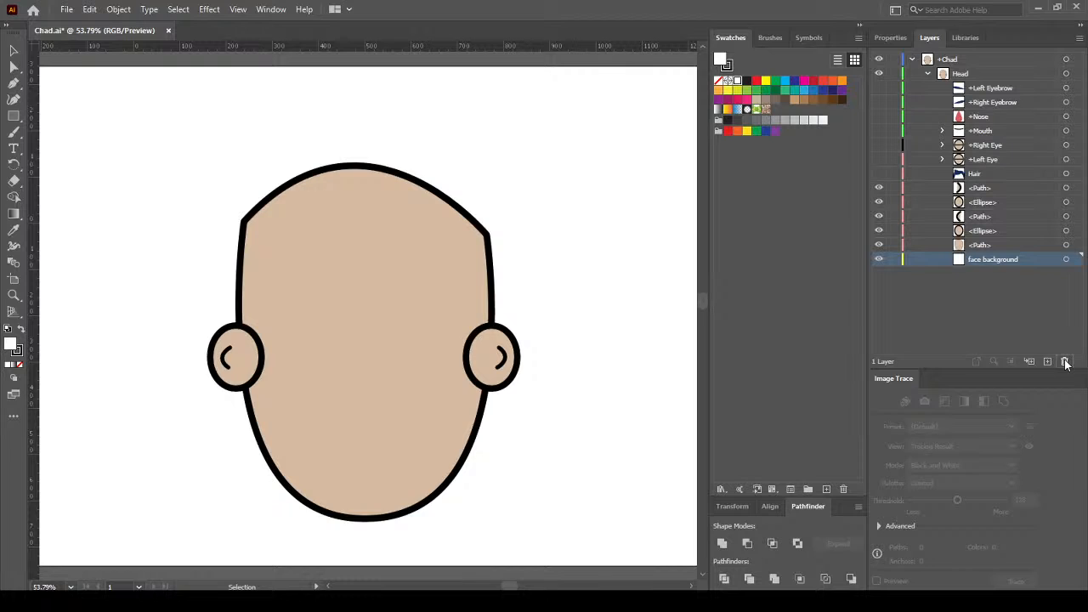
pyautogui.click(1066, 363)
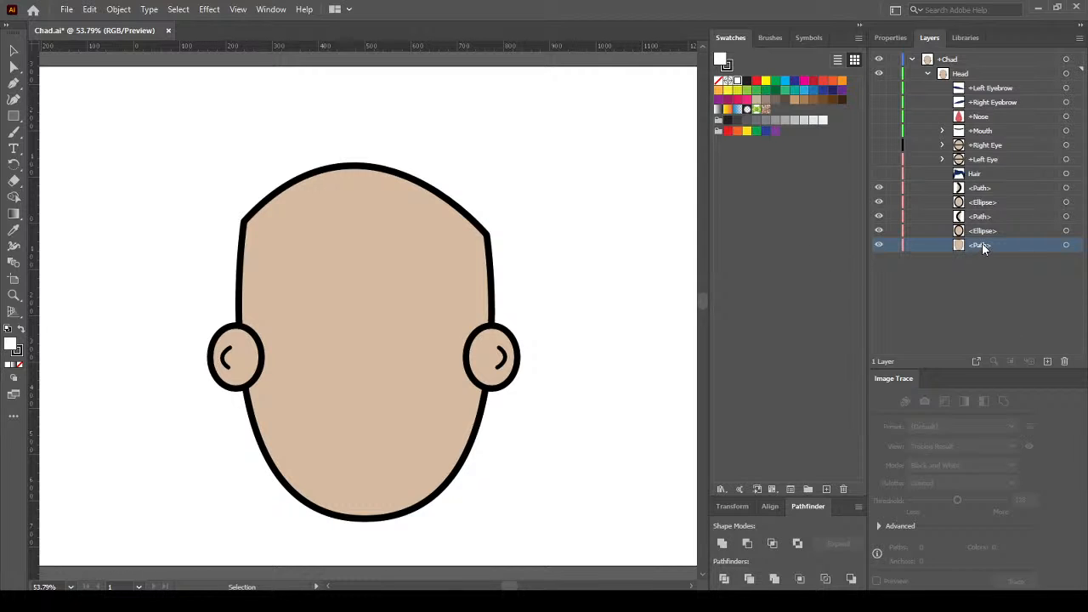
# Rename the face shape's path as Face BG
pyautogui.doubleClick(1013, 245)
pyautogui.write('Face BG')
pyautogui.press('Return')
# Toggle the visibility of the upper ear ellipse in Head to identify which ear it belongs to
pyautogui.click(993, 202)
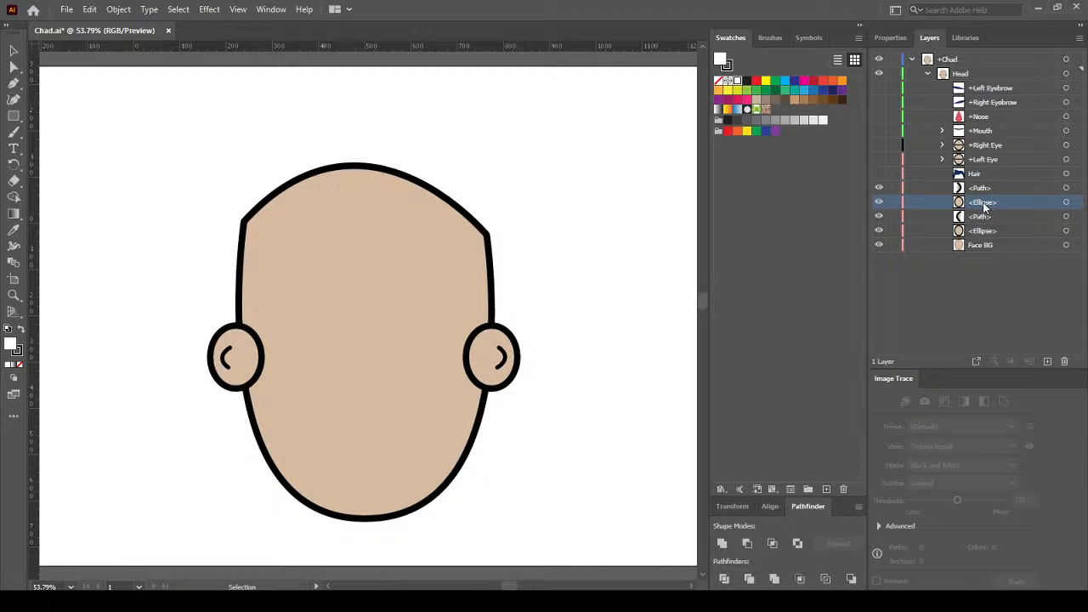
pyautogui.click(879, 204)
pyautogui.click(879, 203)
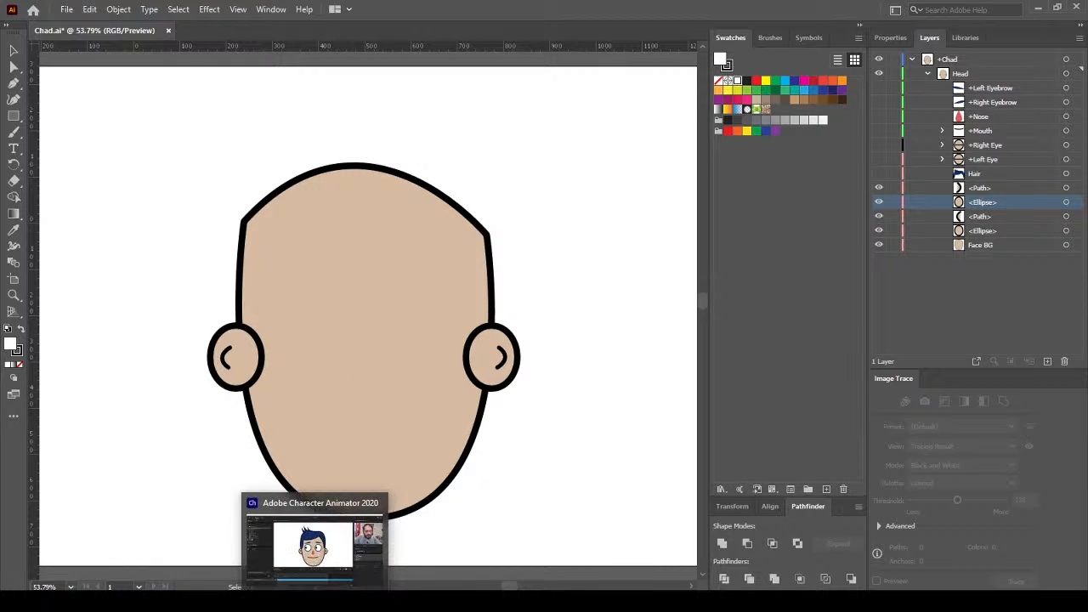
# Switch to Character Animator and open the Parallax puppet in the Rig workspace to examine how its hair, bg and ear layers are separated
pyautogui.click(315, 544)
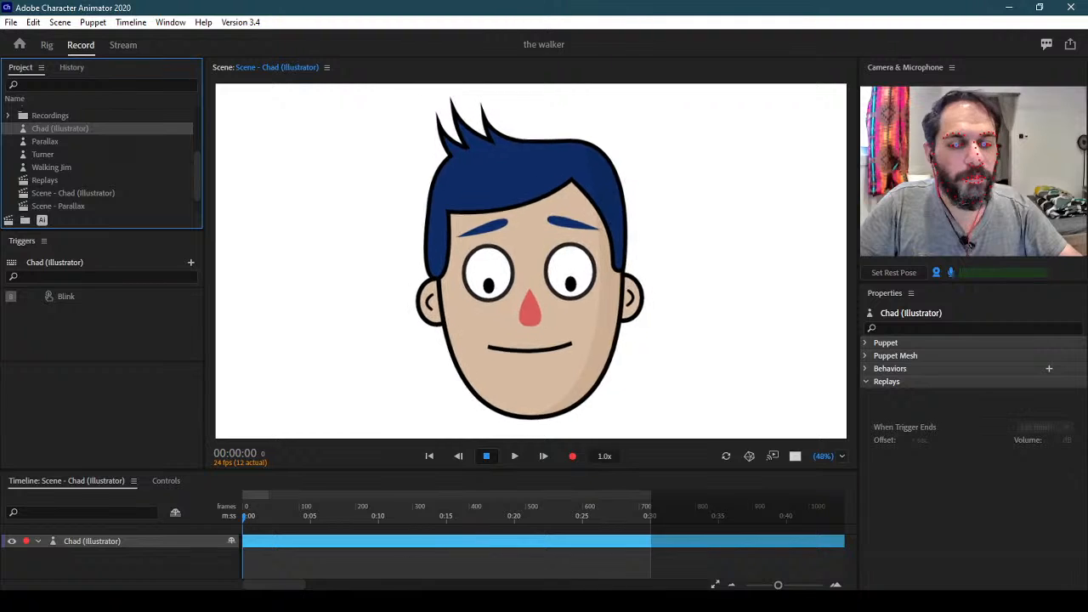
pyautogui.hotkey('alt', 'Tab')
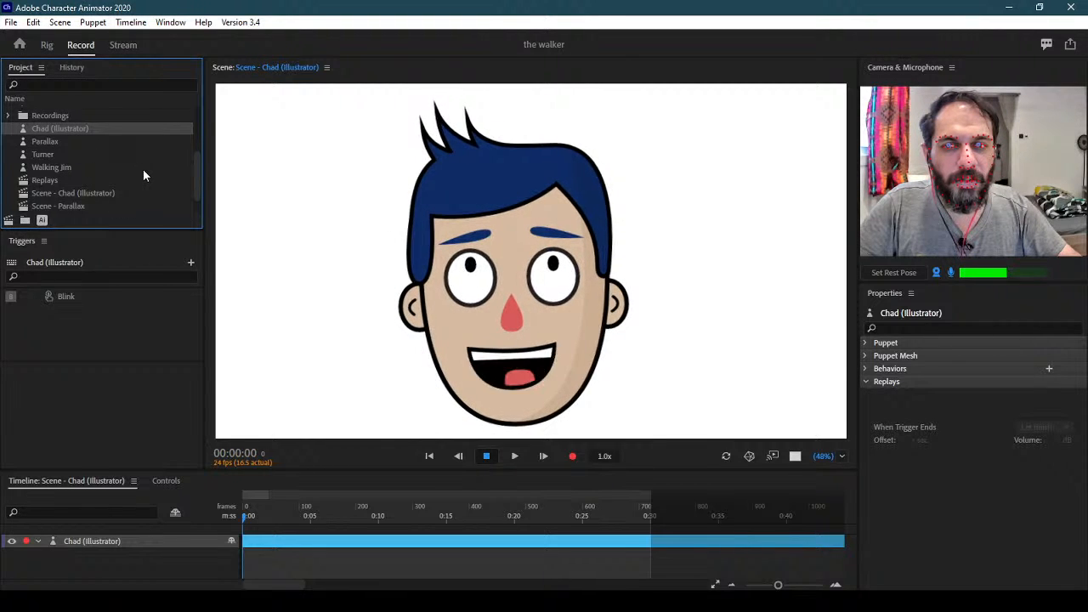
pyautogui.scroll(-1, 143, 169)
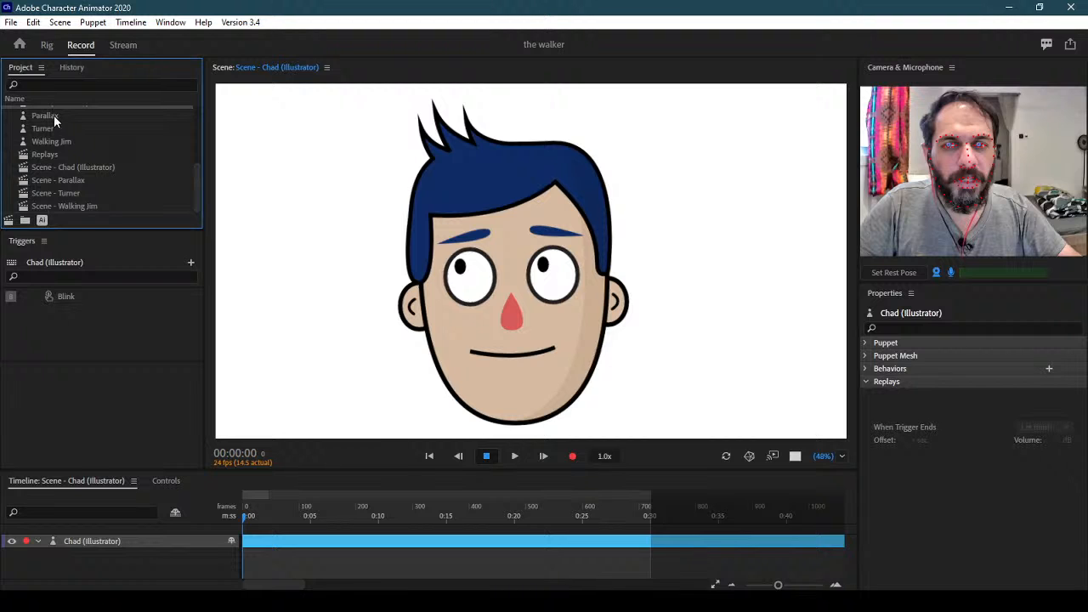
pyautogui.click(53, 115)
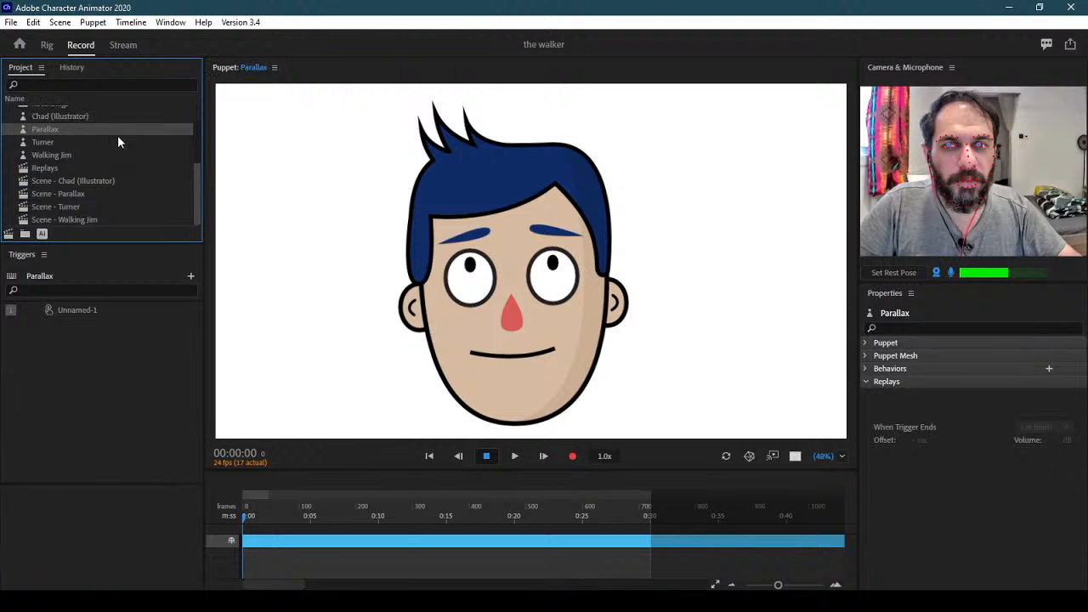
pyautogui.doubleClick(125, 133)
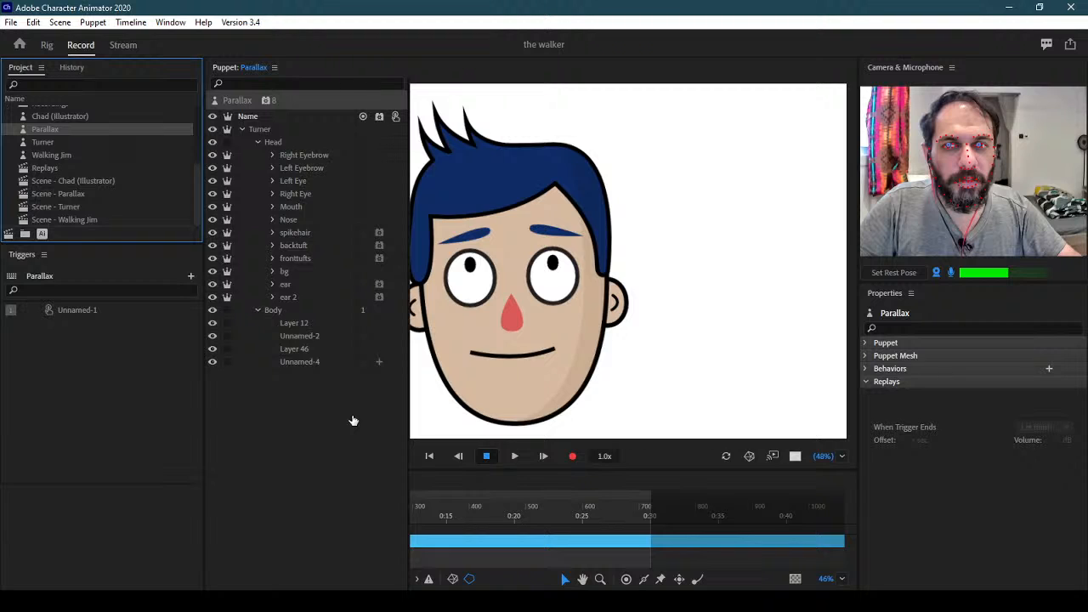
pyautogui.hotkey('alt', 'shift', '2')
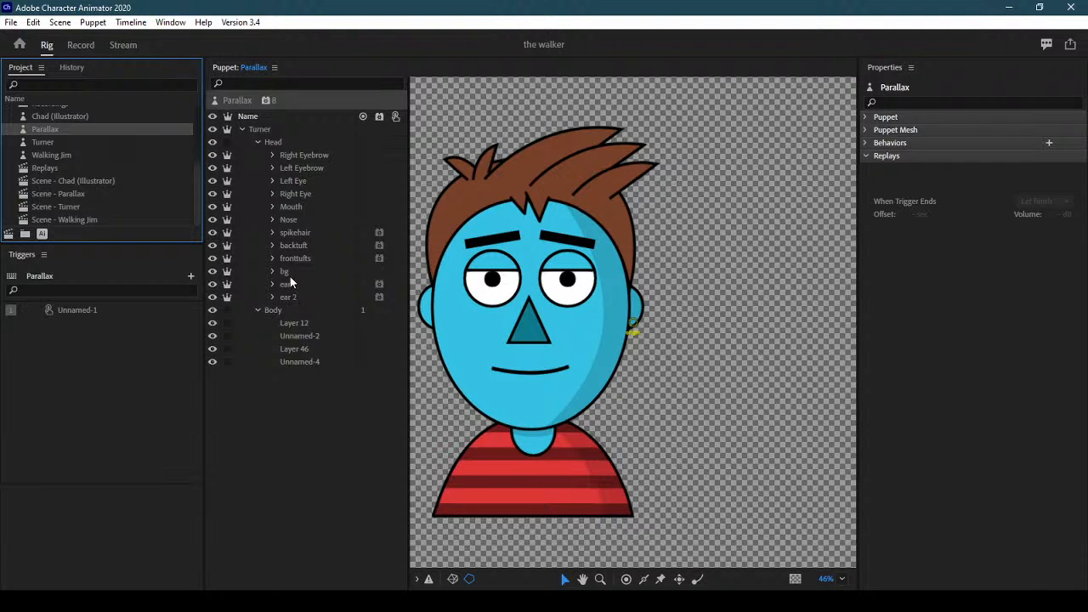
pyautogui.click(215, 272)
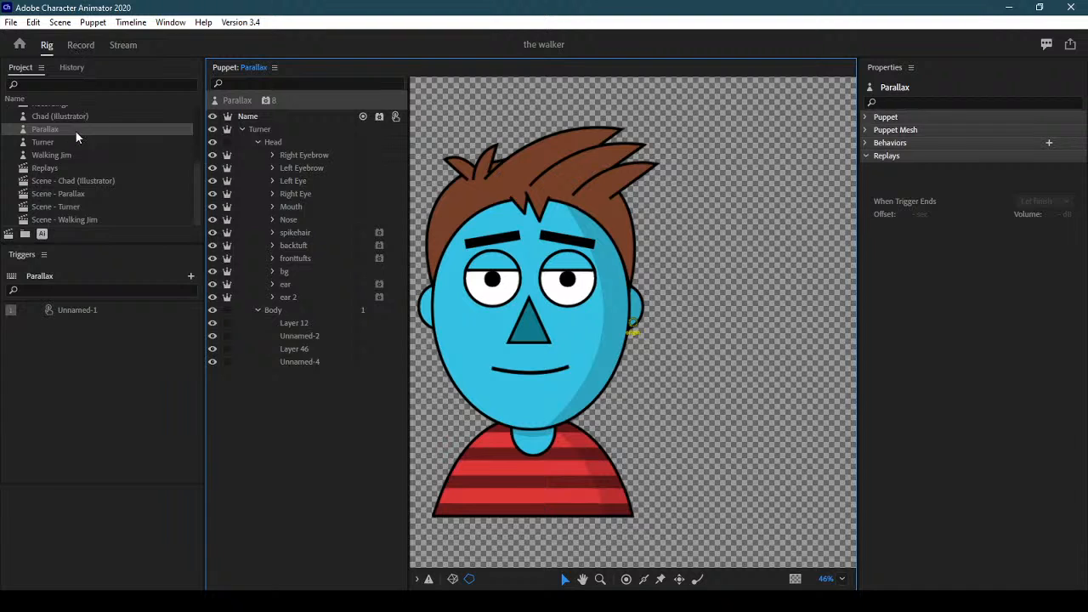
pyautogui.click(79, 51)
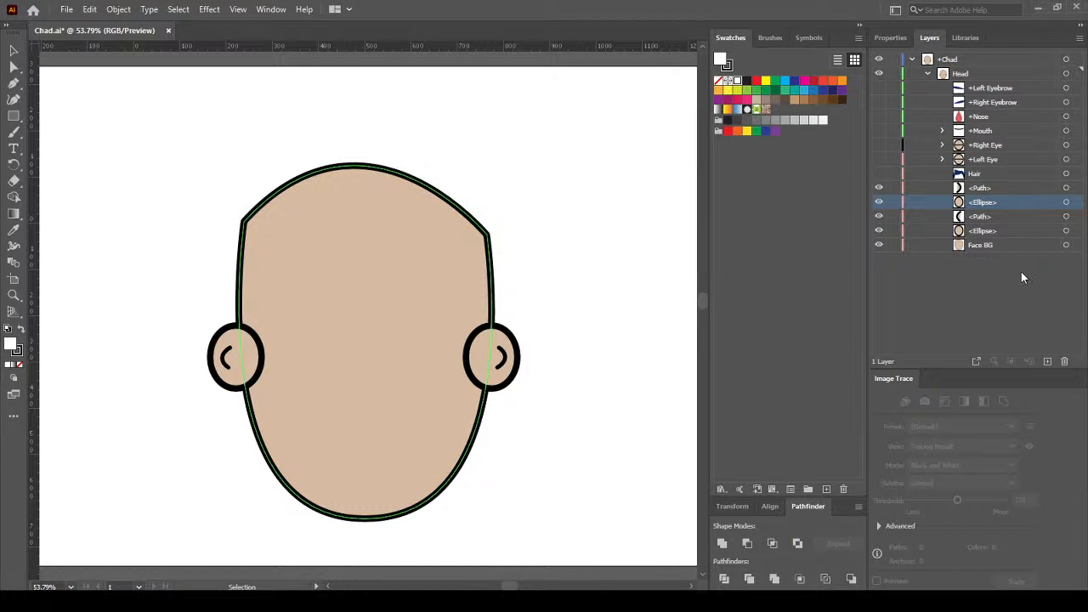
# Back in Illustrator, stretch the ear ellipse on the right side of the face by pulling its inner anchor point far into the face
pyautogui.click(989, 204)
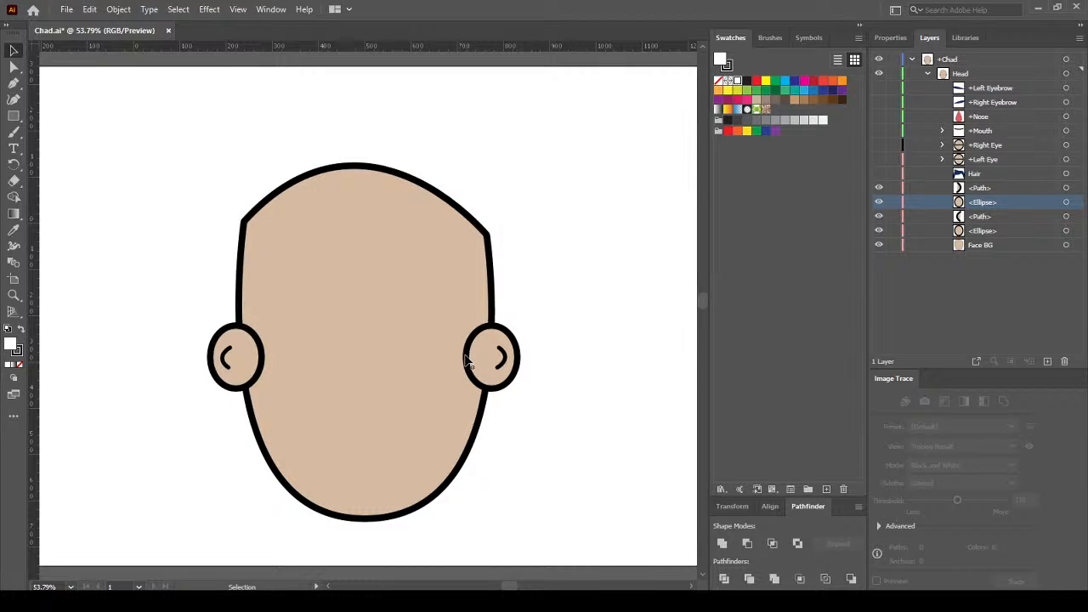
pyautogui.click(1066, 202)
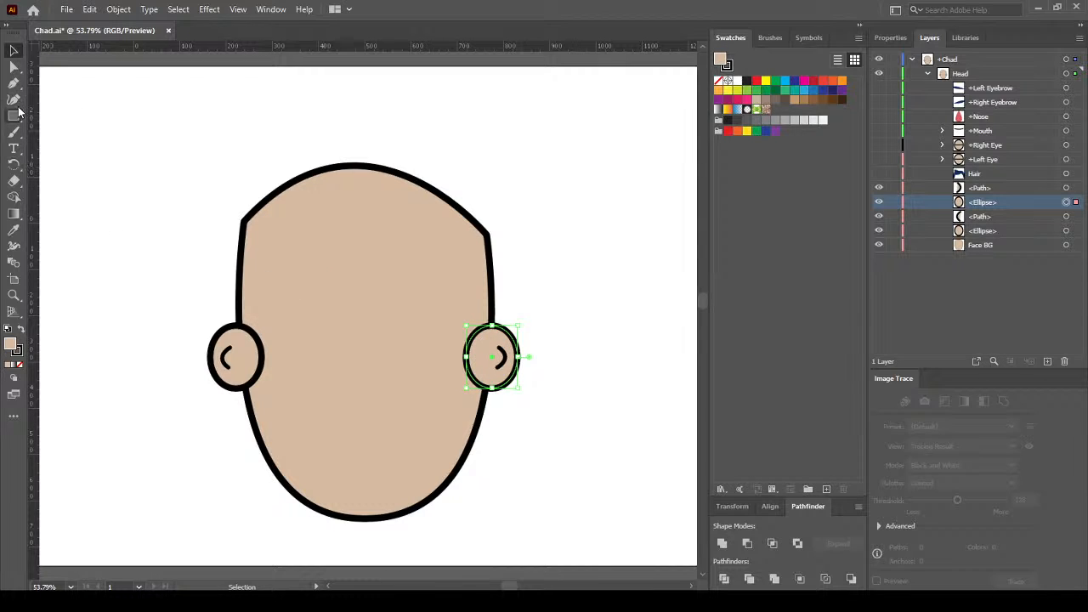
pyautogui.click(13, 68)
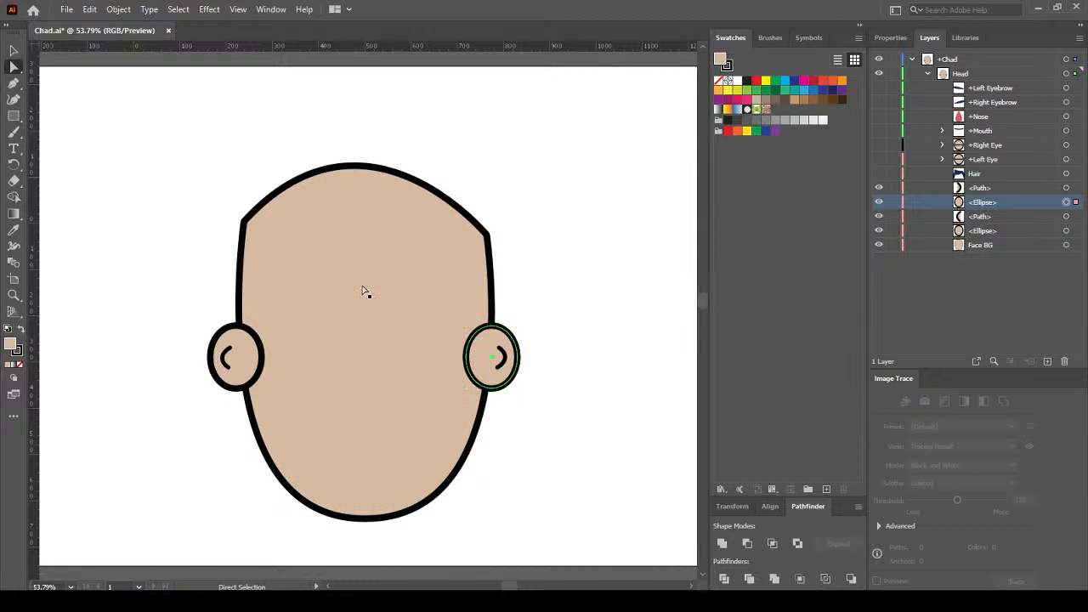
pyautogui.scroll(3, 485, 370)
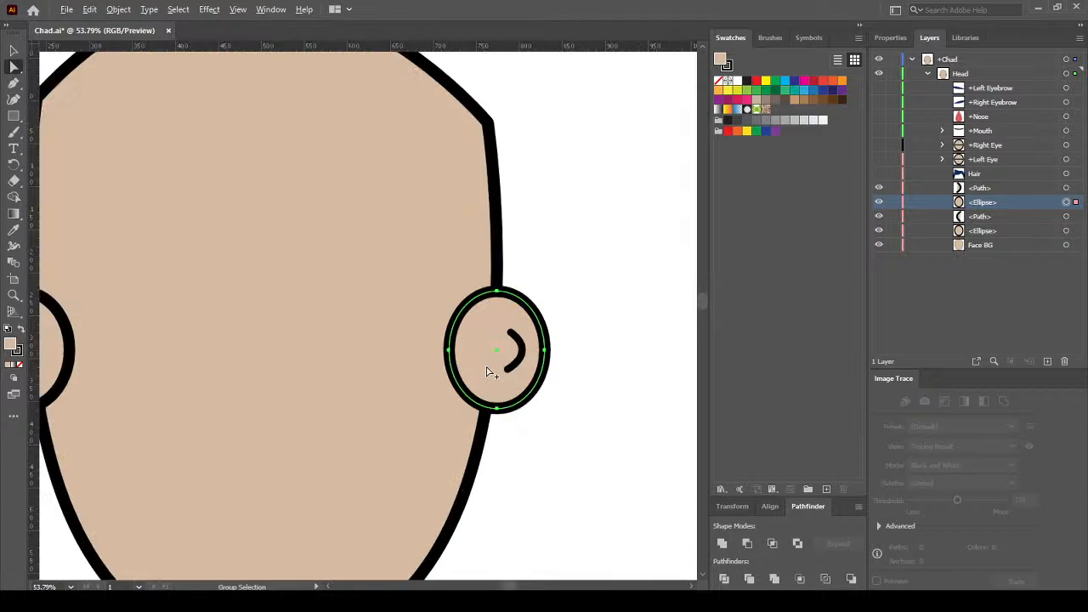
pyautogui.scroll(3, 459, 362)
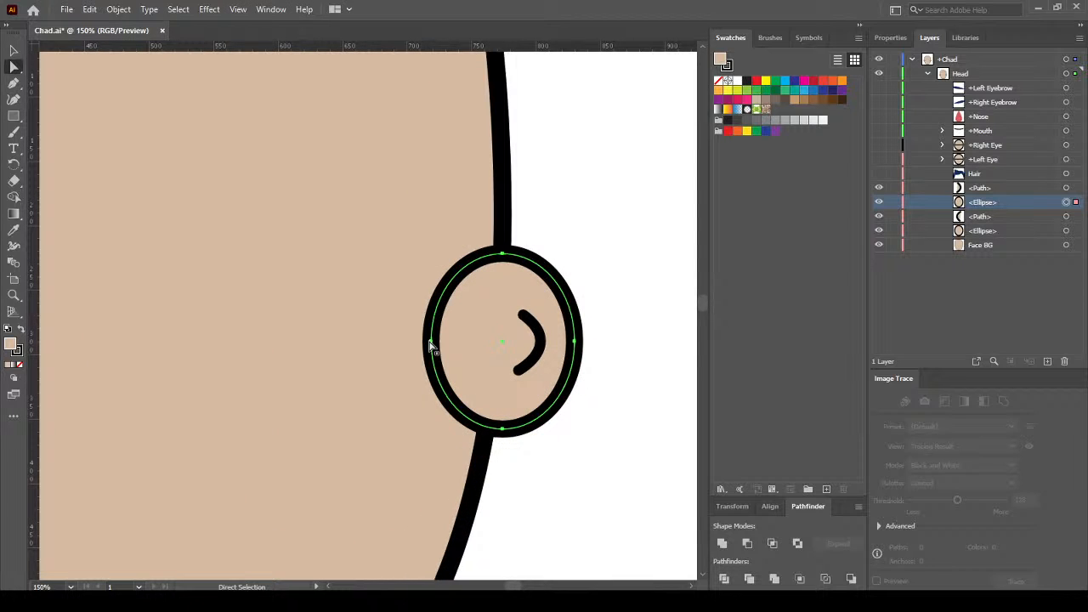
pyautogui.click(430, 344)
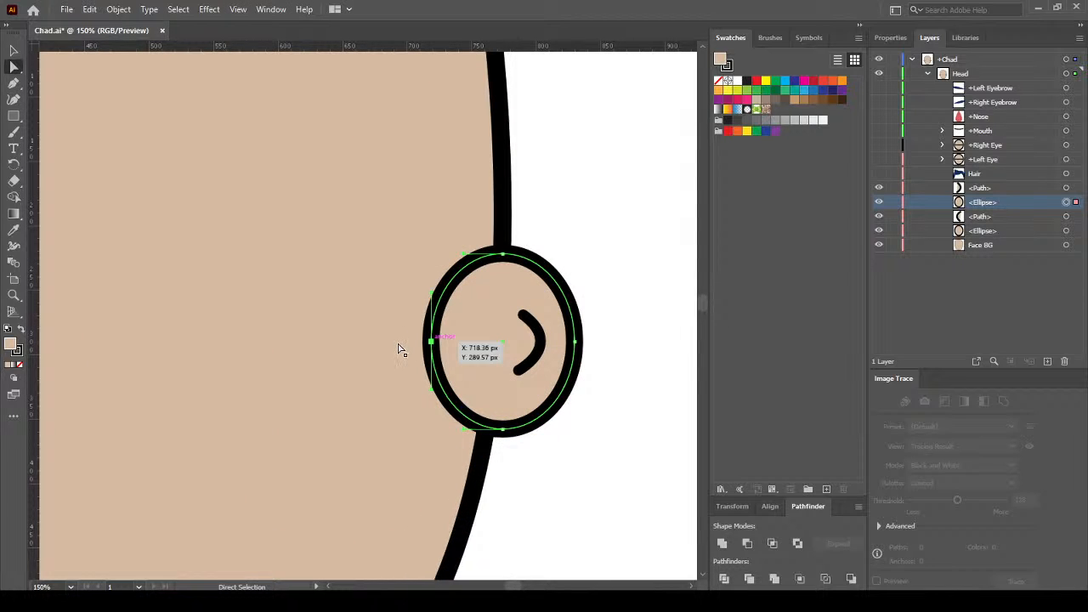
pyautogui.moveTo(397, 342); pyautogui.dragTo(116, 344)
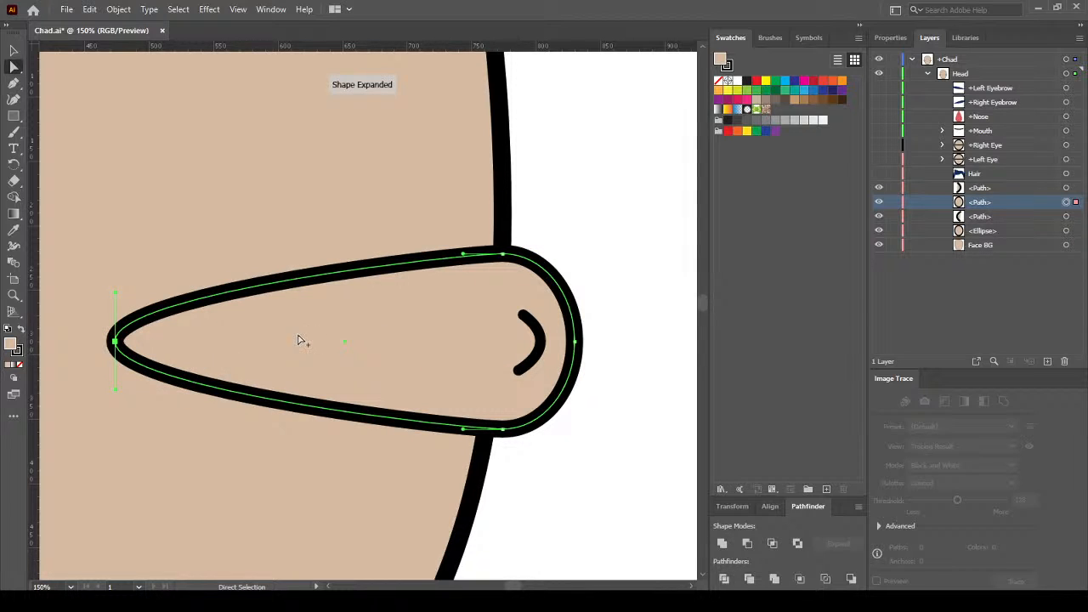
# Pull the stretched ear's inner anchor point back slightly so its tip ends just to the right of the face's centre
pyautogui.scroll(-1, 299, 340)
pyautogui.scroll(-3, 298, 340)
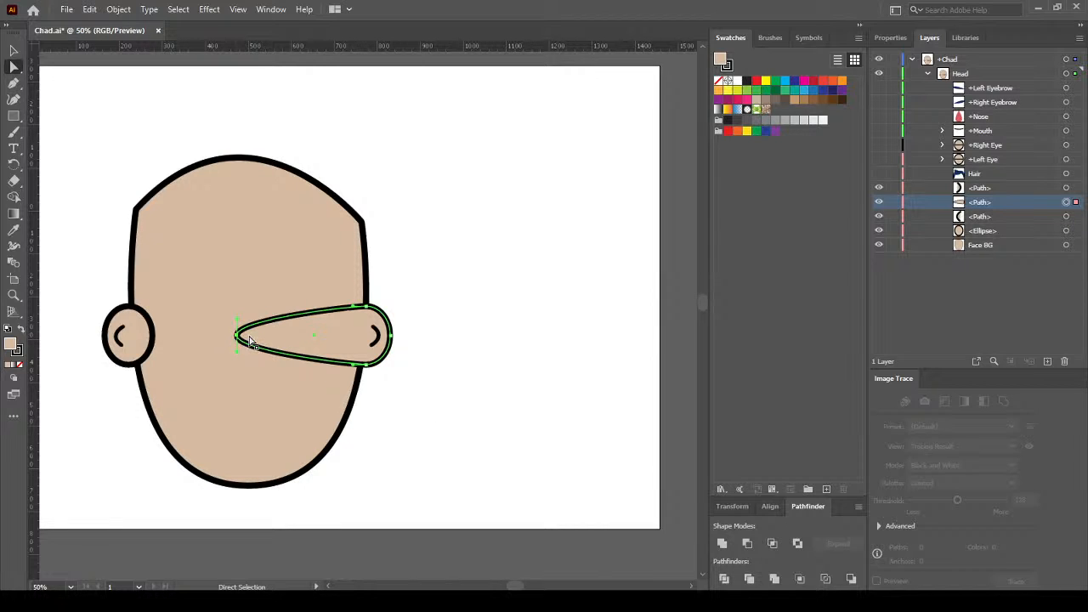
pyautogui.moveTo(238, 338); pyautogui.dragTo(250, 338)
pyautogui.moveTo(257, 339); pyautogui.dragTo(261, 340)
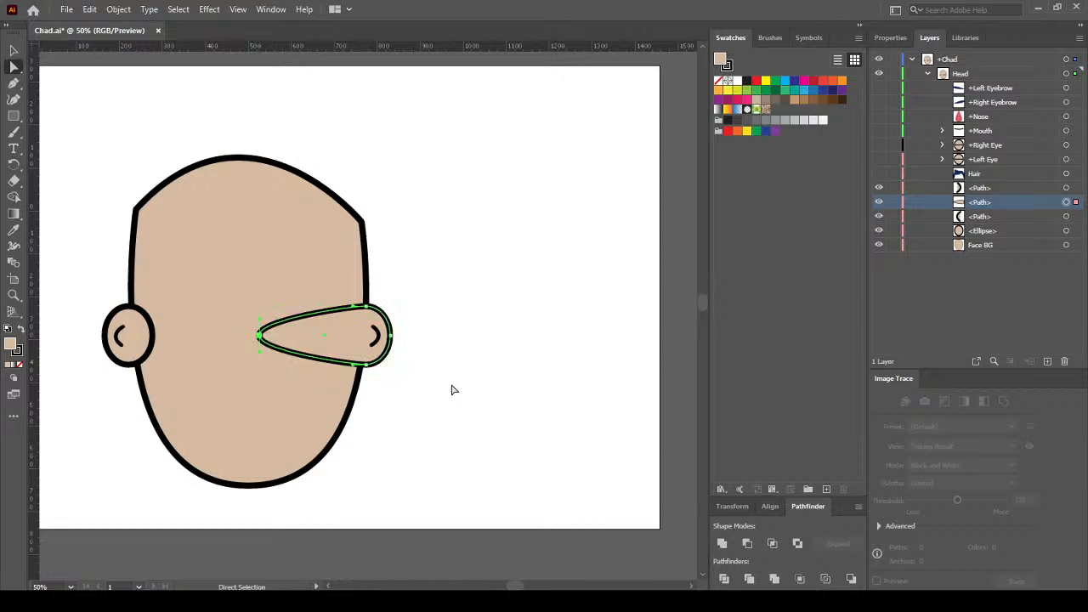
# Stretch the ear ellipse on the left side of the face inward, ending its tip just short of the opposite ear's tip
pyautogui.click(1007, 231)
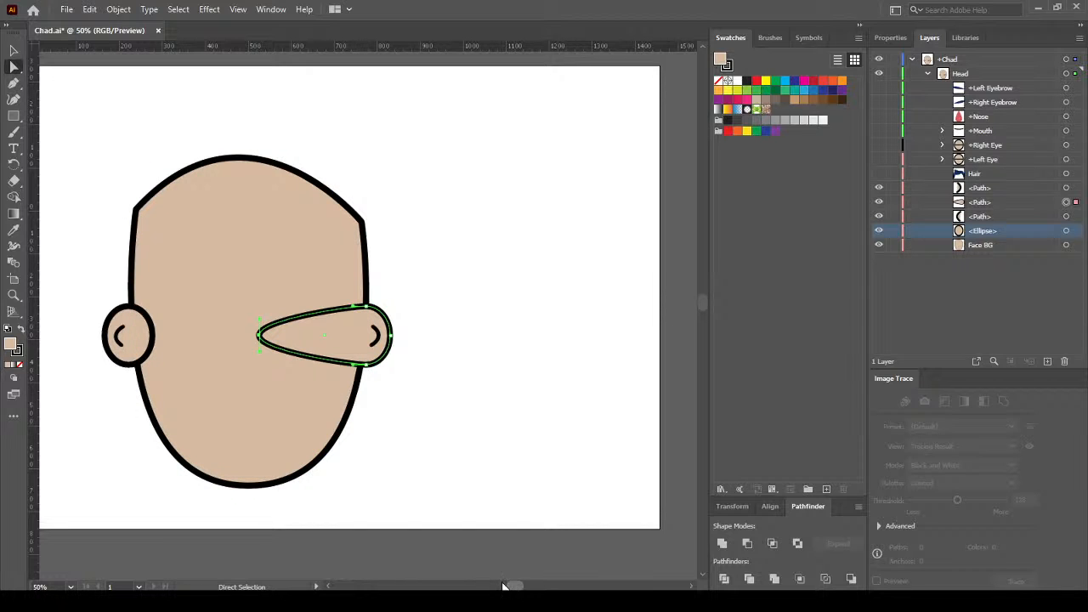
pyautogui.moveTo(504, 586); pyautogui.dragTo(508, 586)
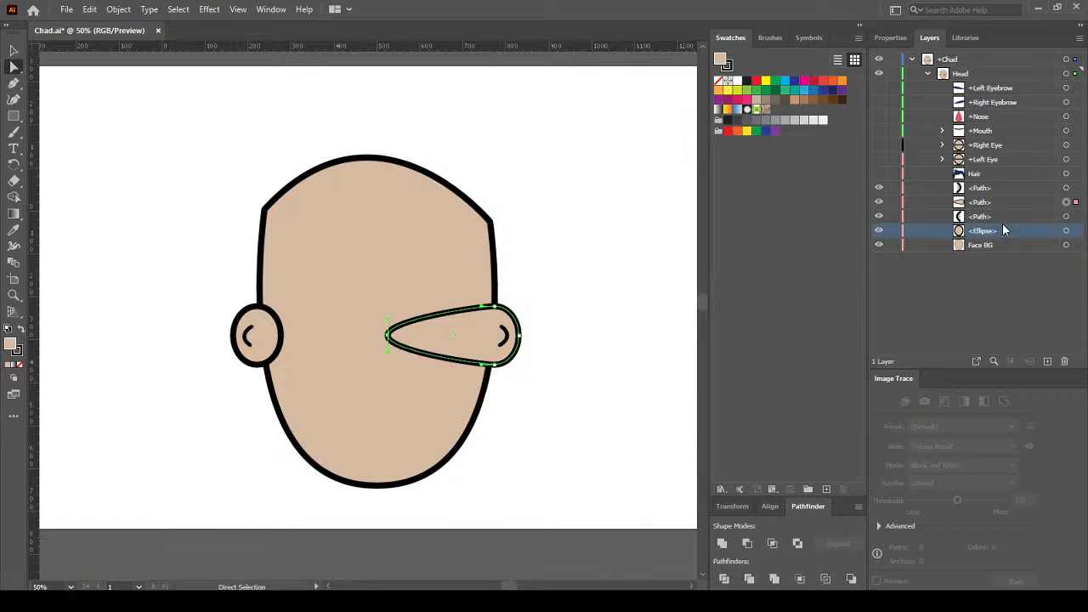
pyautogui.click(284, 335)
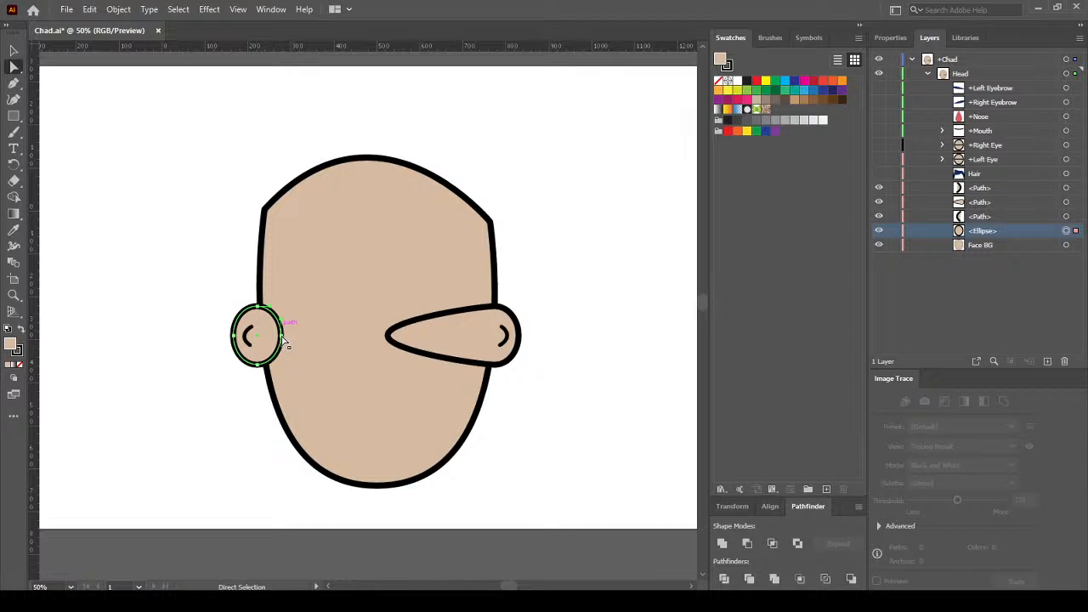
pyautogui.click(283, 334)
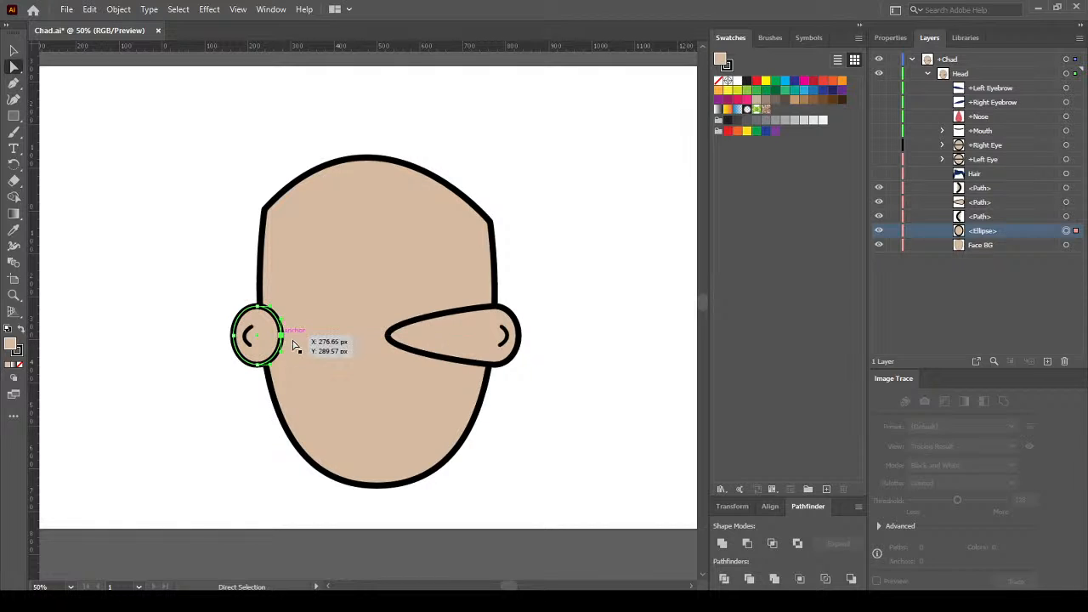
pyautogui.moveTo(305, 343); pyautogui.dragTo(372, 336)
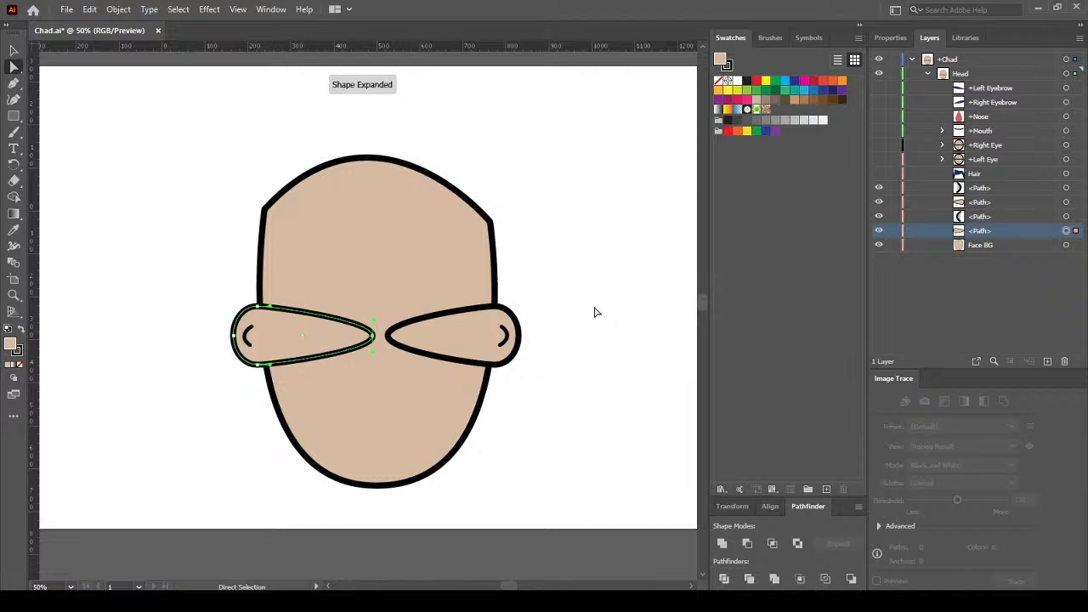
# Try to merge the two top ear paths, the inner curve and the stretched ear on the right side of the face, with Pathfinder Merge
pyautogui.click(1001, 193)
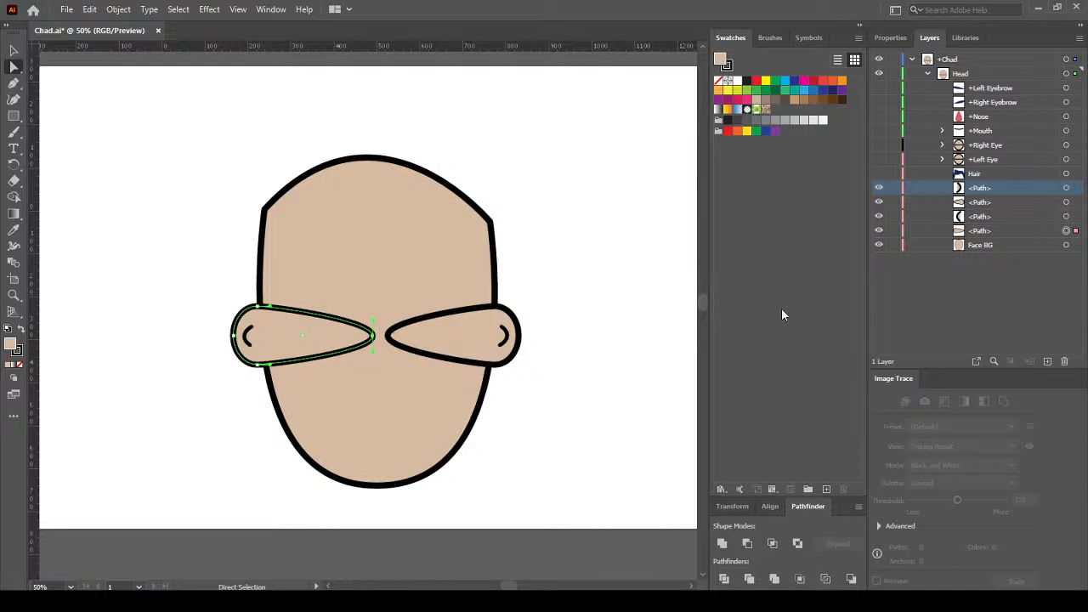
pyautogui.click(12, 51)
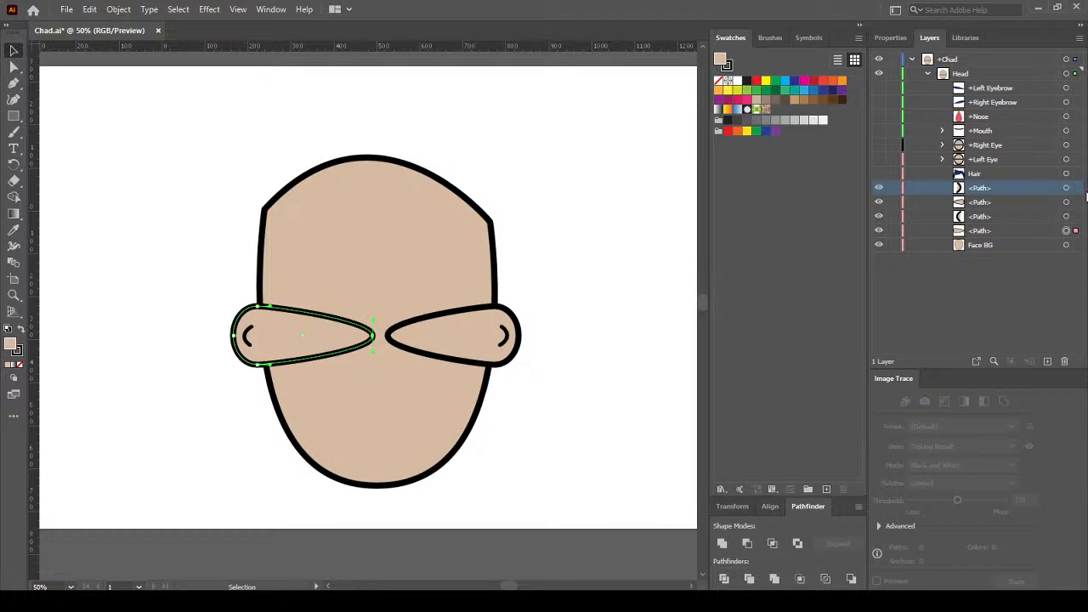
pyautogui.keyDown('shift'); pyautogui.click(1017, 203); pyautogui.keyUp('shift')
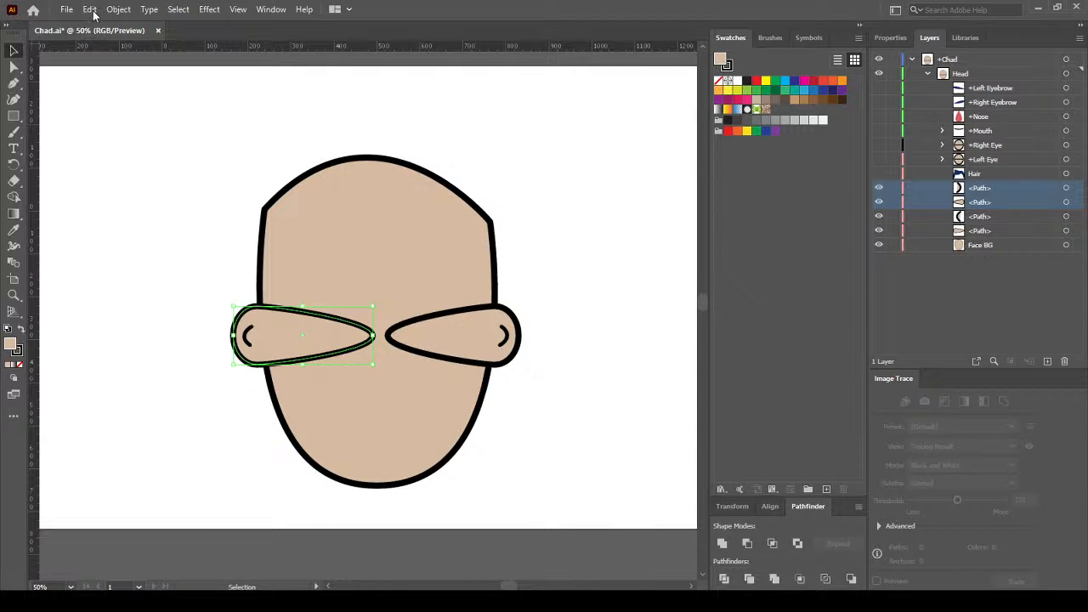
pyautogui.hotkey('ctrl', 'shift', 'a')
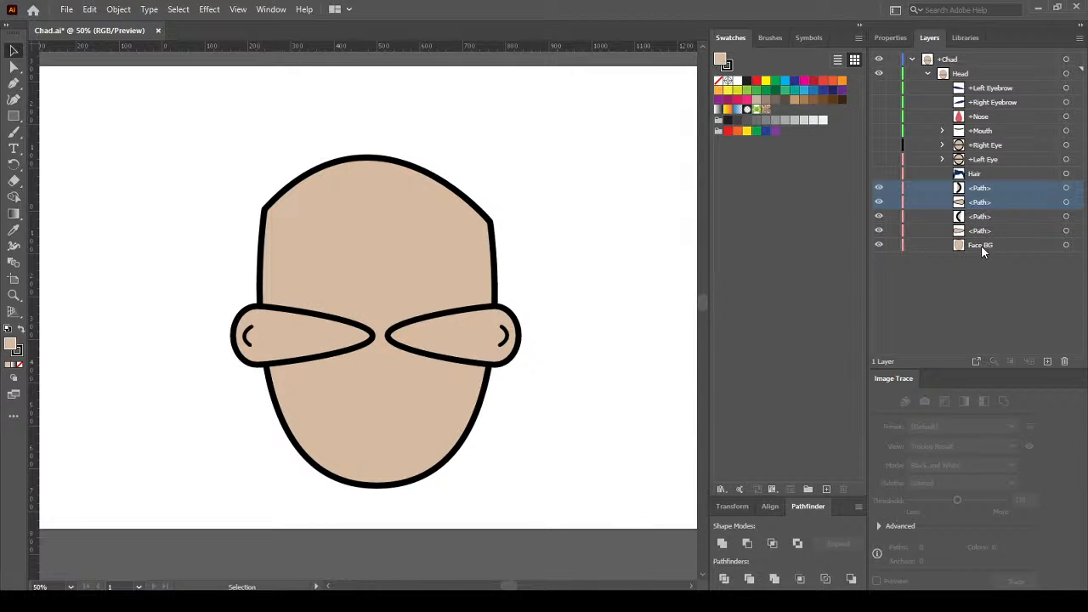
pyautogui.click(998, 266)
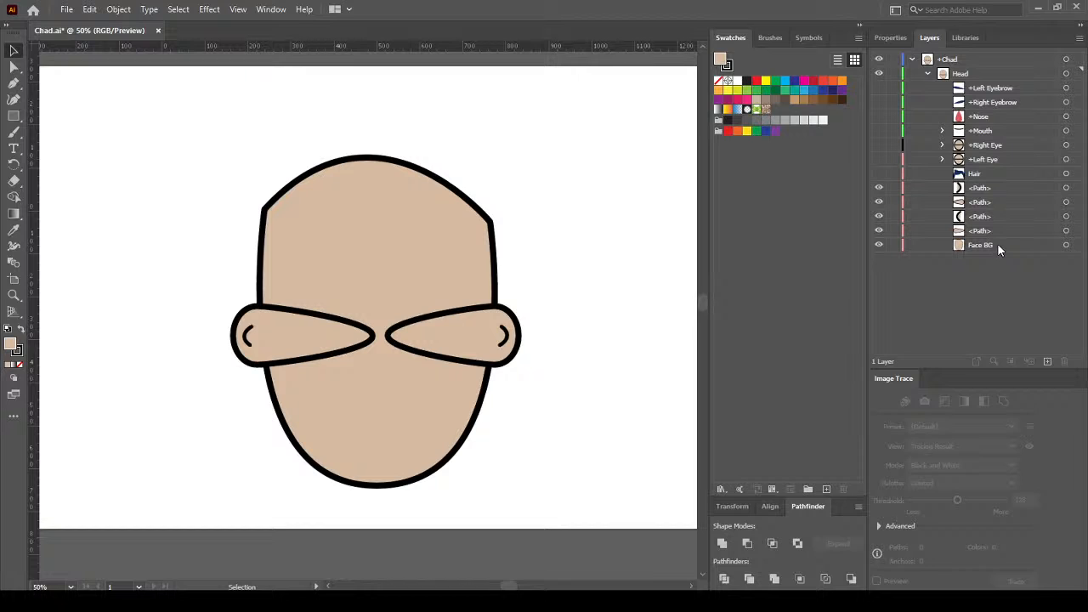
pyautogui.click(988, 188)
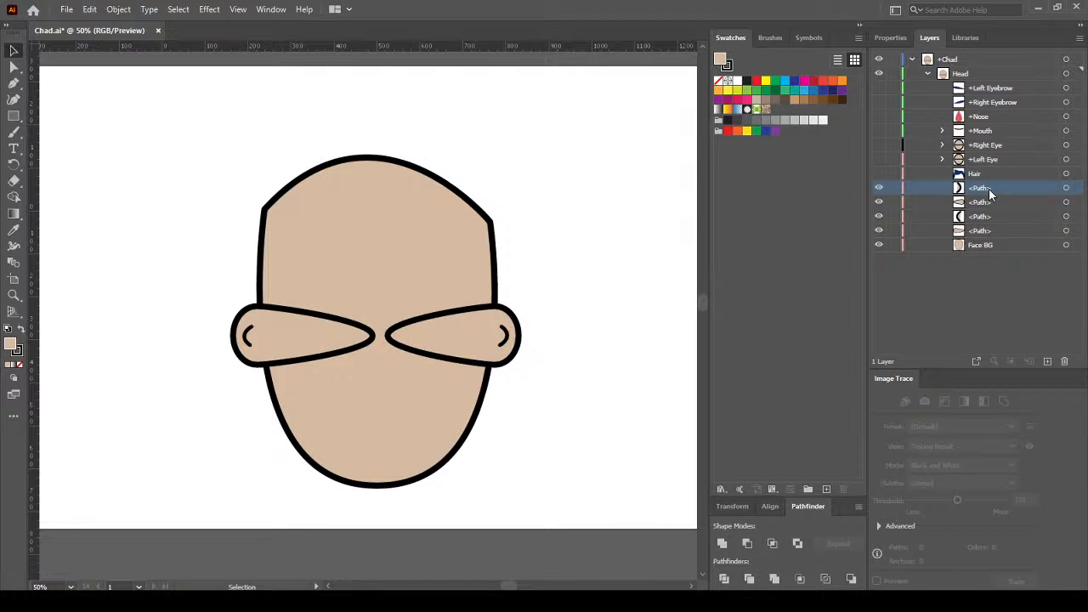
pyautogui.keyDown('shift'); pyautogui.click(992, 204); pyautogui.keyUp('shift')
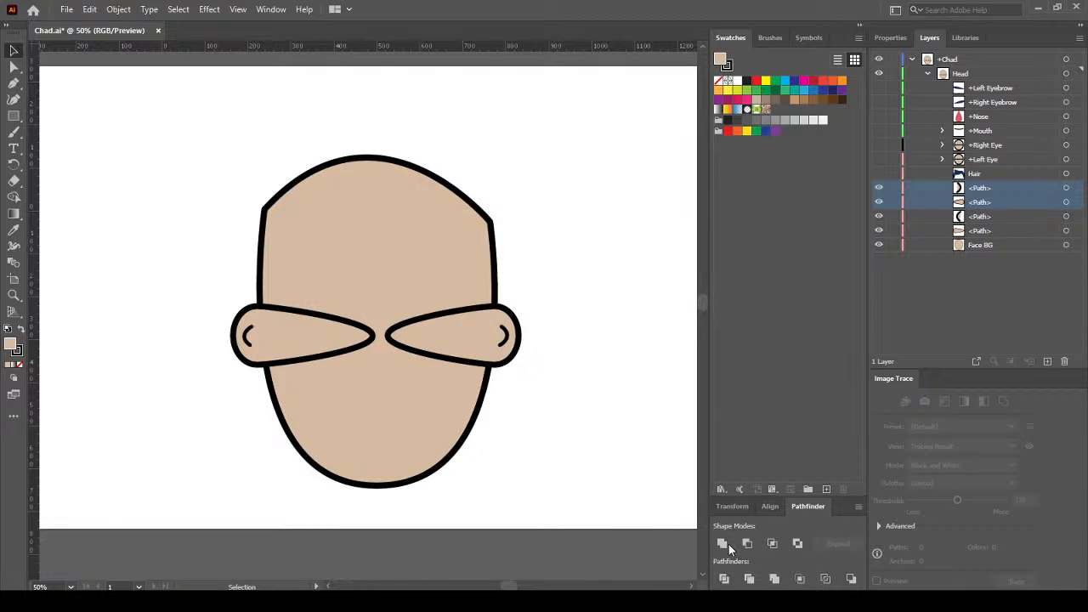
pyautogui.click(776, 579)
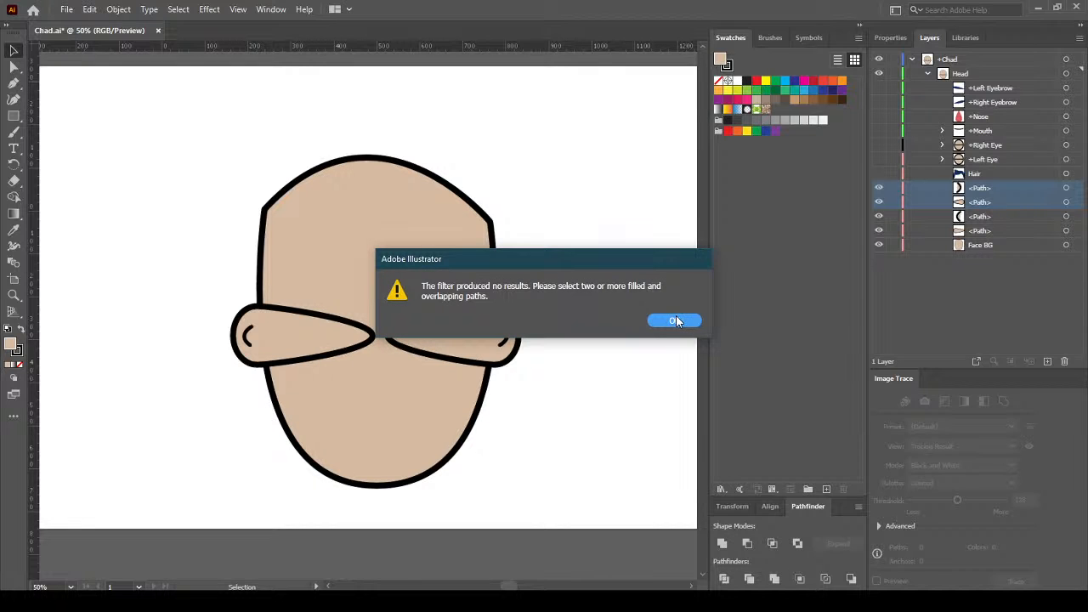
pyautogui.click(676, 319)
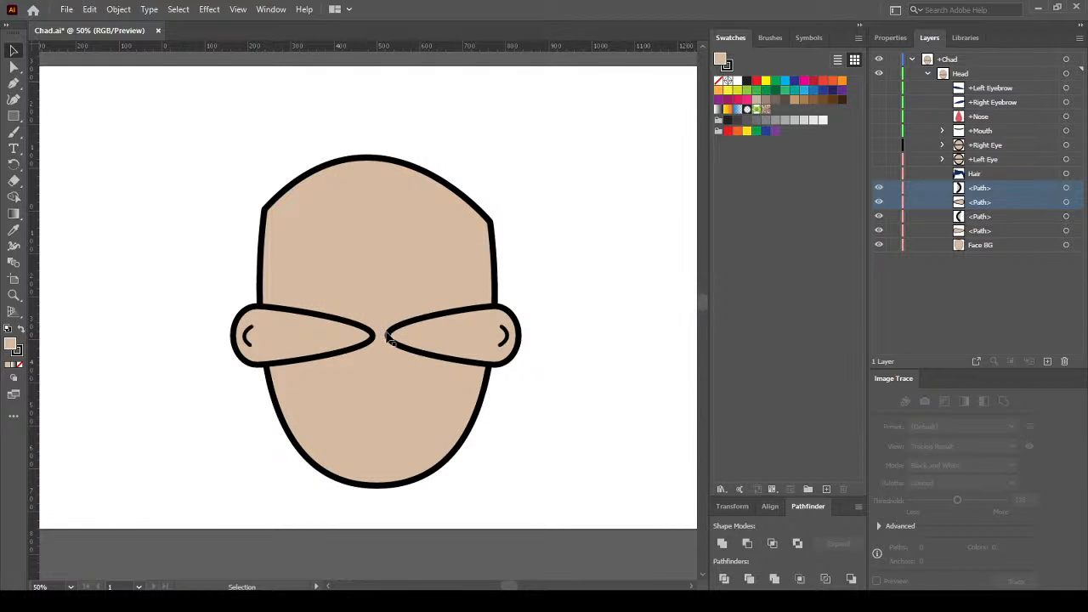
# Try Pathfinder Merge on the stretched ear and inner curve on the left side of the face, and undo the merge
pyautogui.click(281, 366)
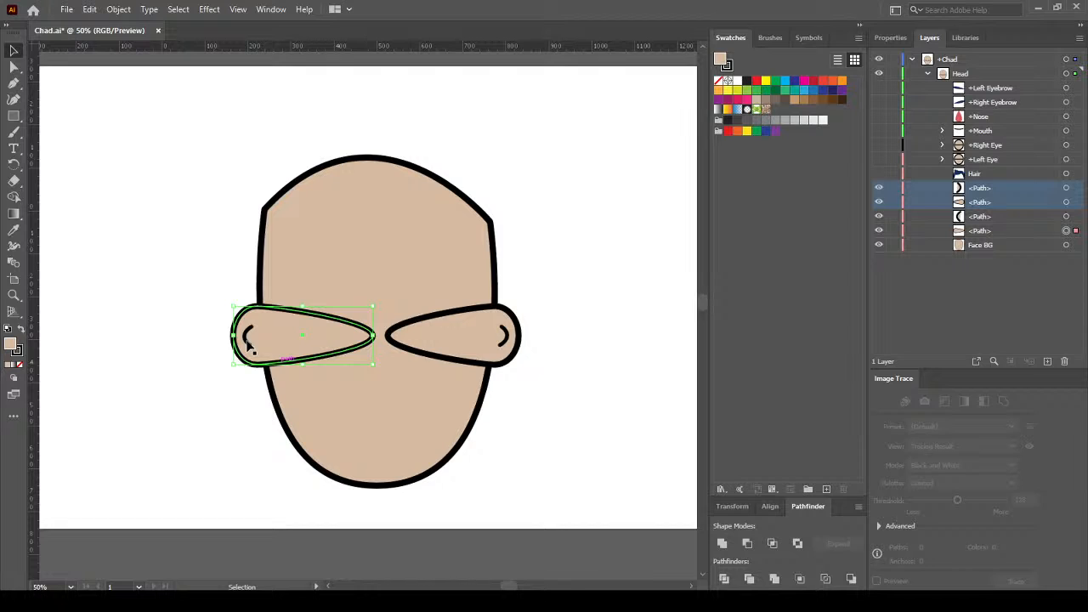
pyautogui.keyDown('shift'); pyautogui.click(249, 342); pyautogui.keyUp('shift')
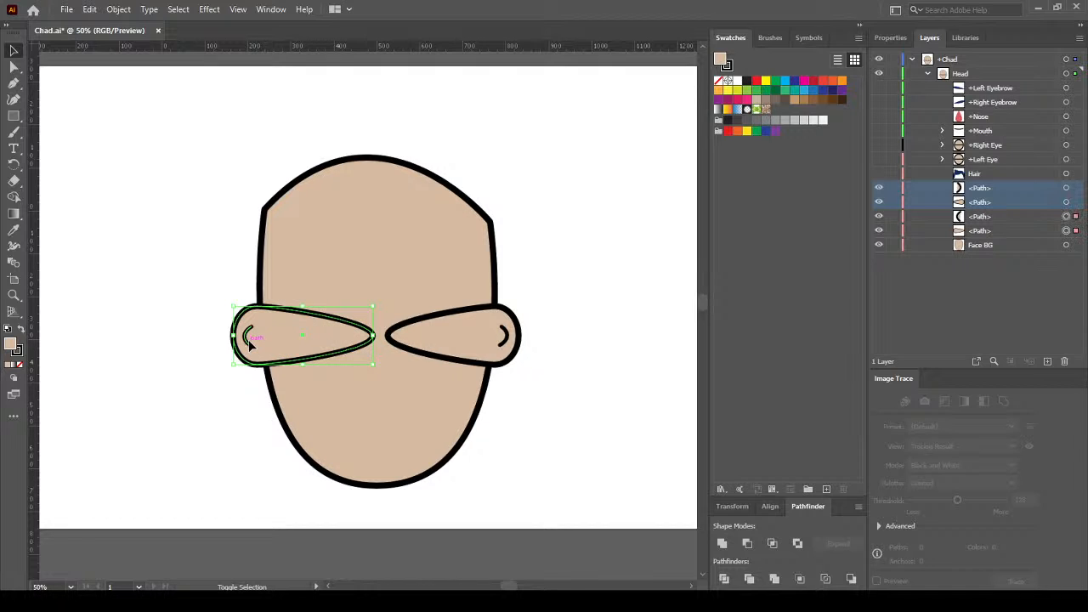
pyautogui.click(774, 580)
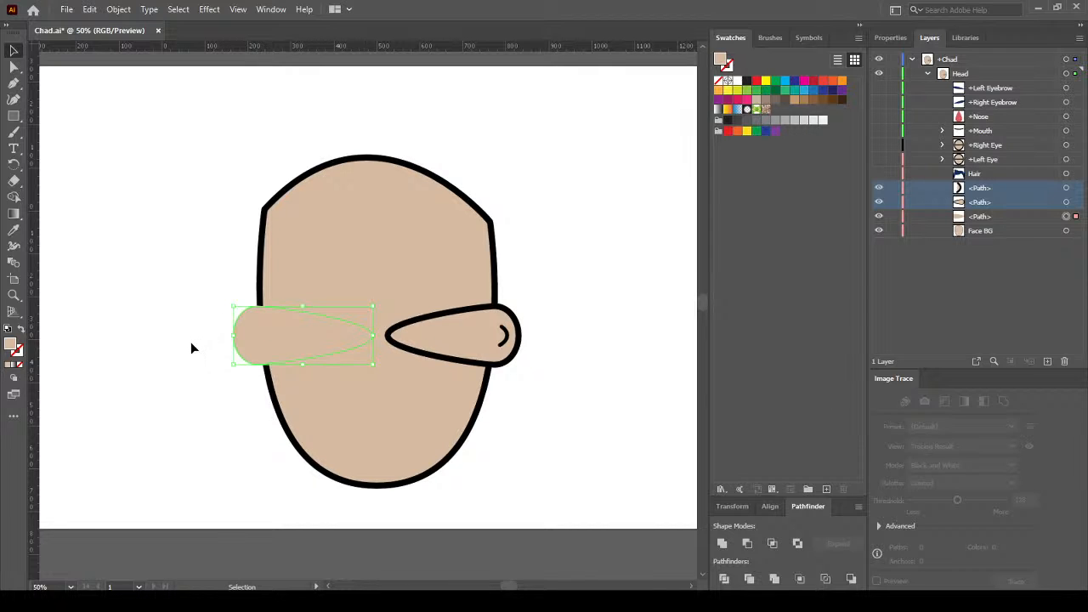
pyautogui.scroll(1, 191, 342)
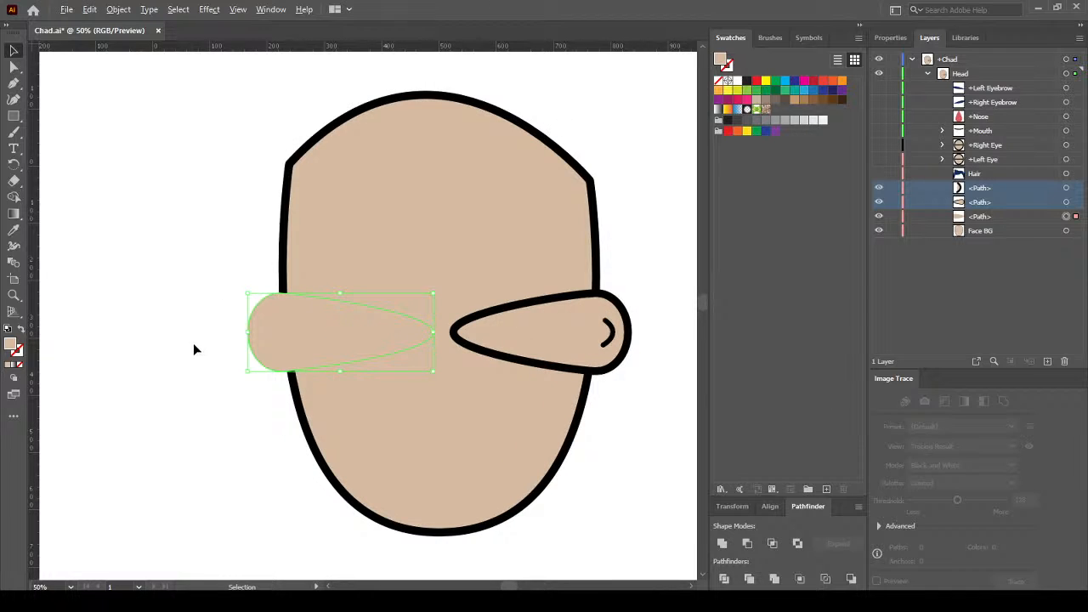
pyautogui.click(90, 9)
pyautogui.click(119, 25)
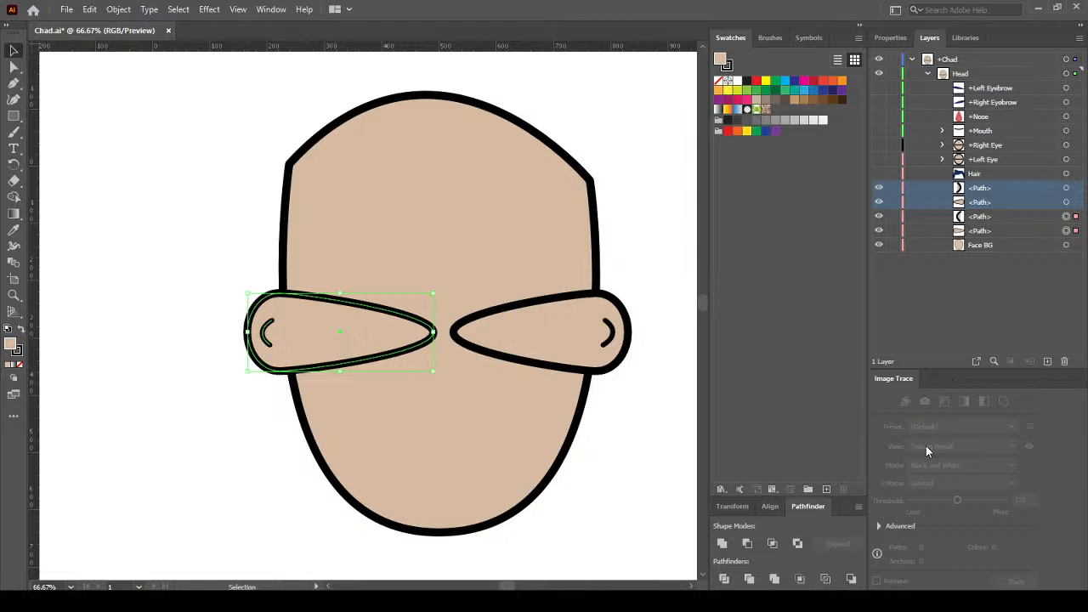
# Group the selected ear shape and inner curve on the left side of the face
pyautogui.click(889, 37)
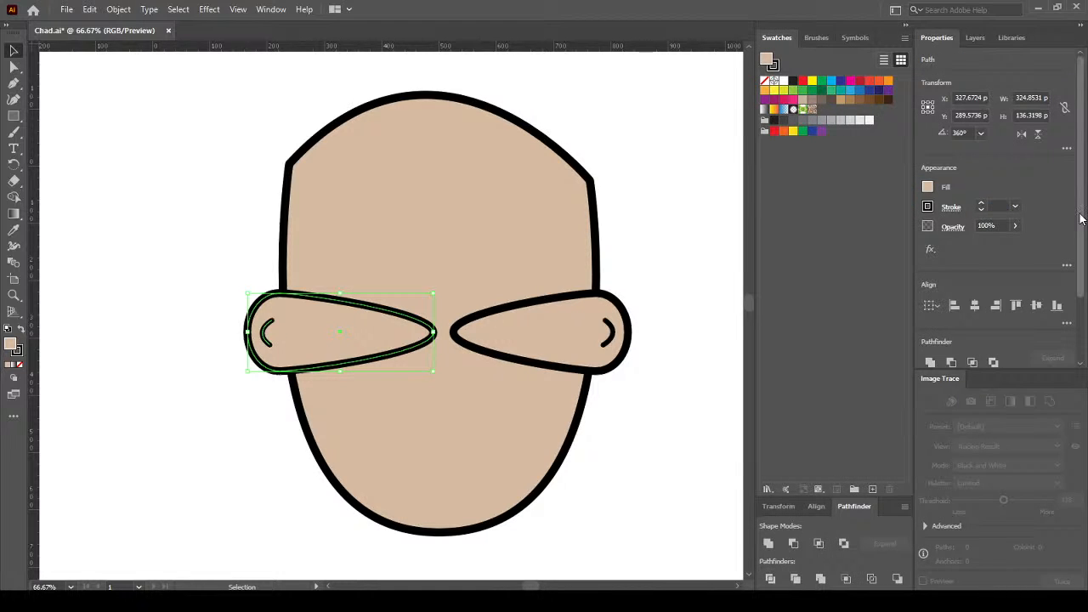
pyautogui.scroll(-2, 1079, 302)
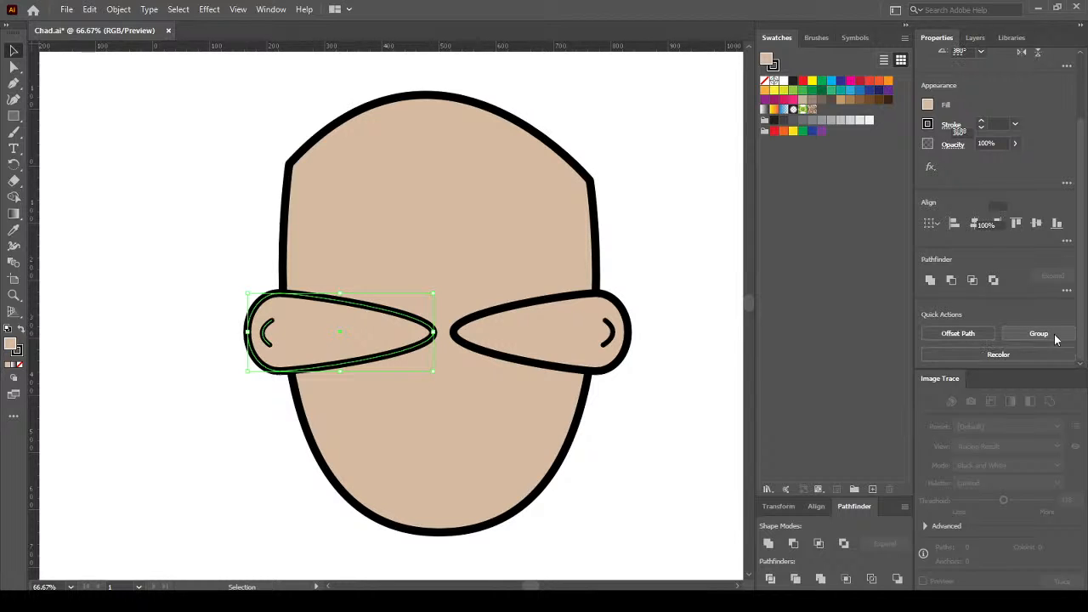
pyautogui.click(1056, 339)
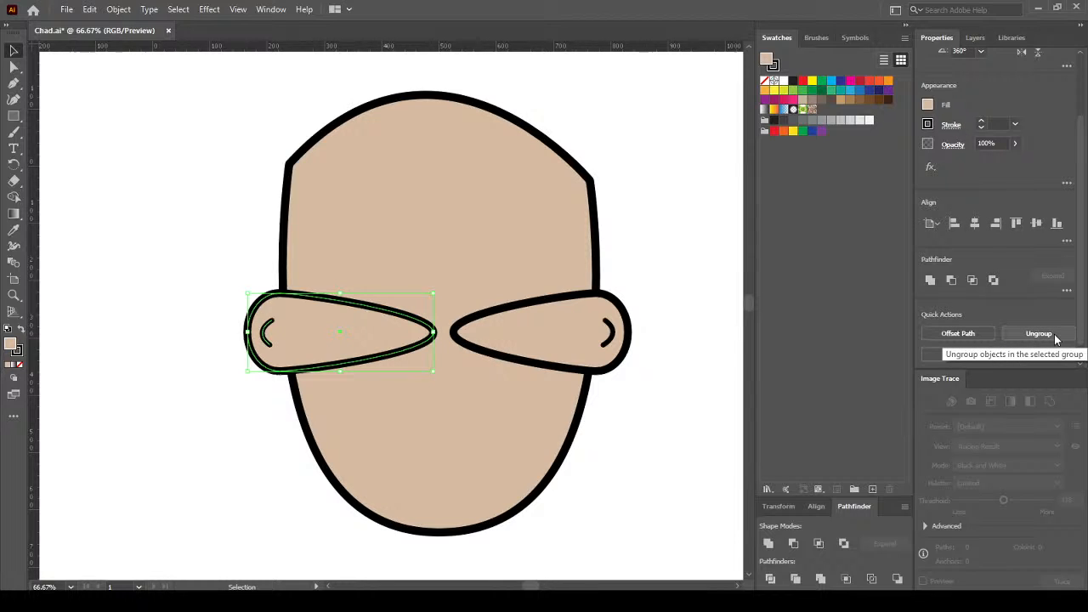
# Group the stretched ear shape and its inner curve on the right side of the face
pyautogui.click(610, 340)
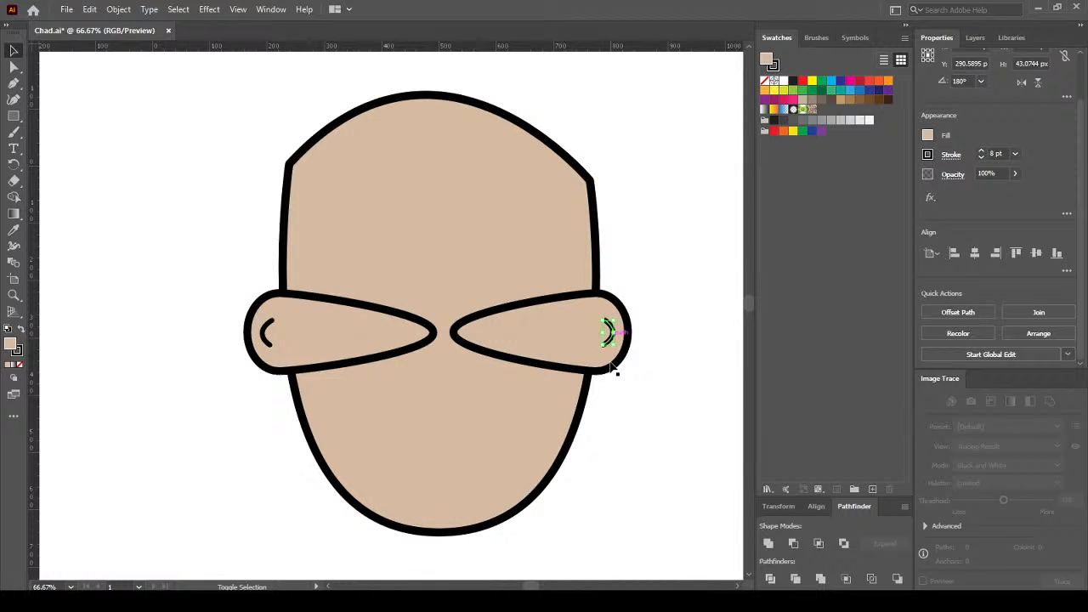
pyautogui.click(612, 368)
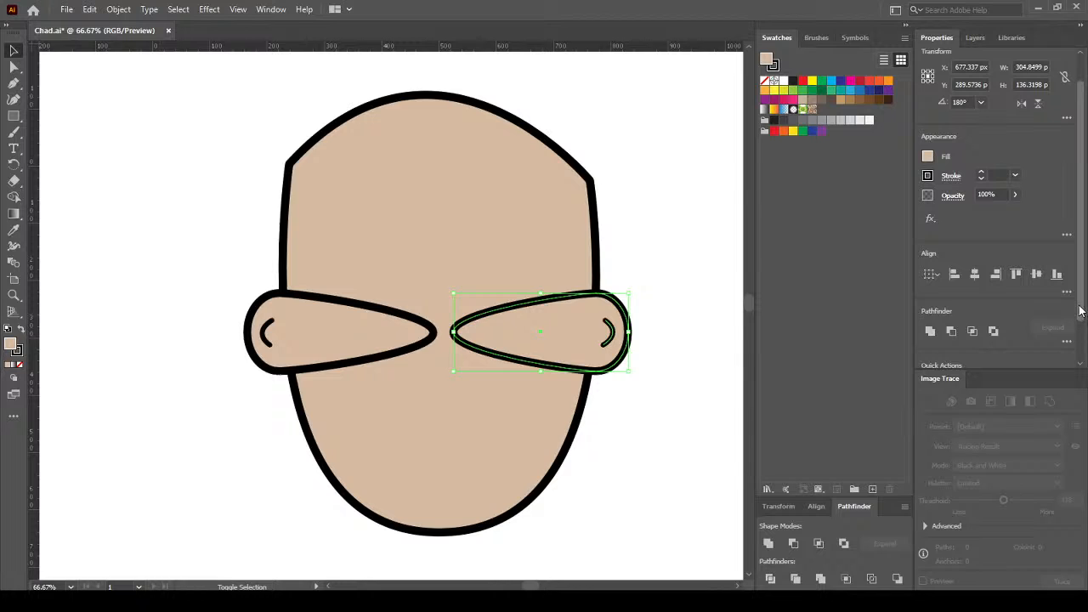
pyautogui.scroll(-2, 1080, 359)
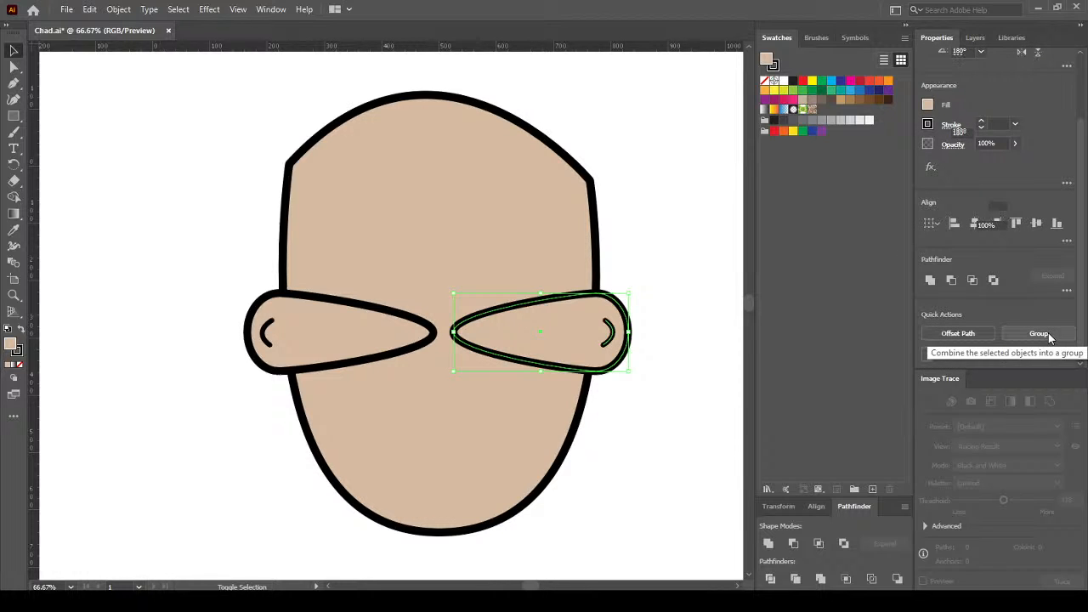
pyautogui.click(1048, 333)
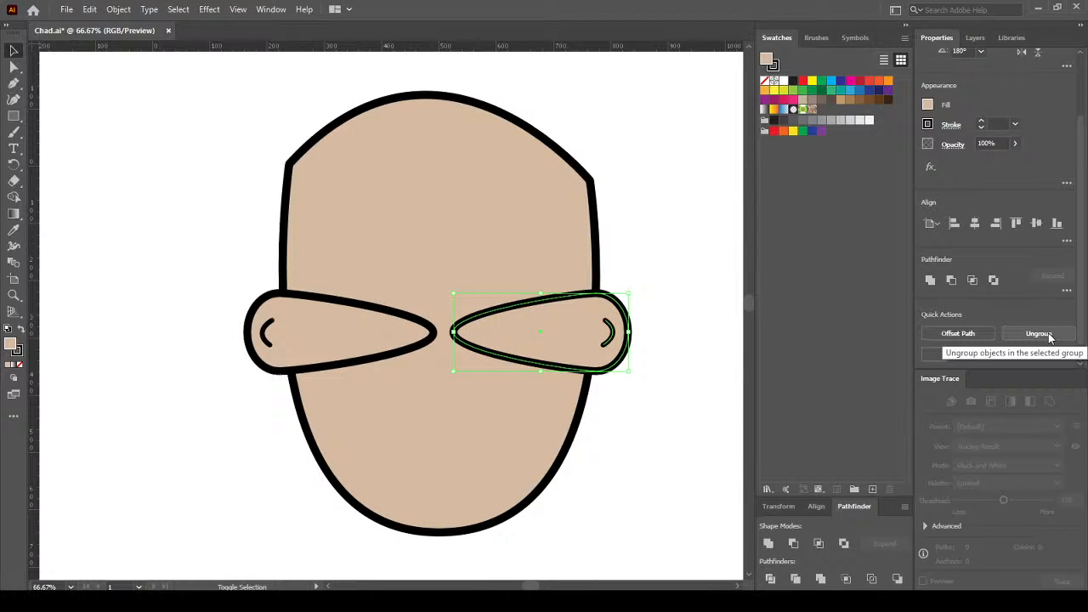
# Rename the ear group on the right side of the face +Left Ear and the other ear group +Right Ear
pyautogui.click(974, 39)
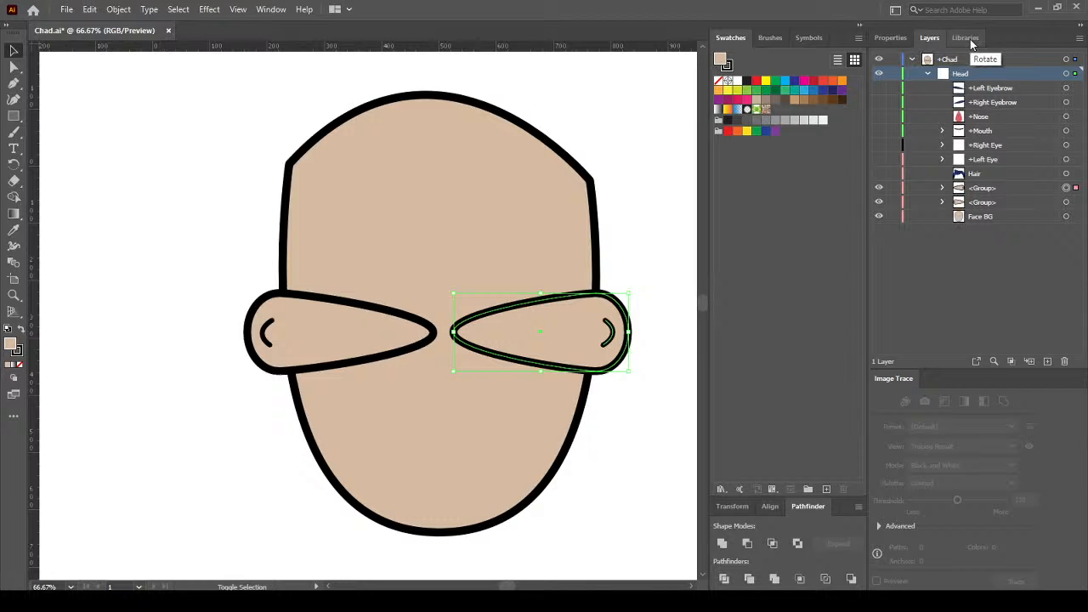
pyautogui.click(979, 194)
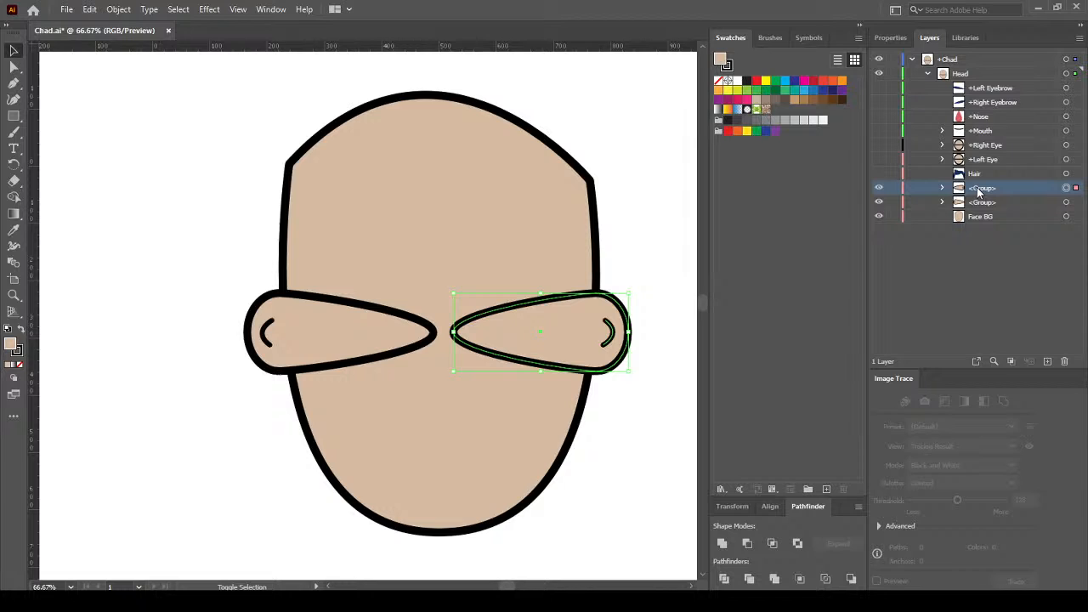
pyautogui.doubleClick(979, 188)
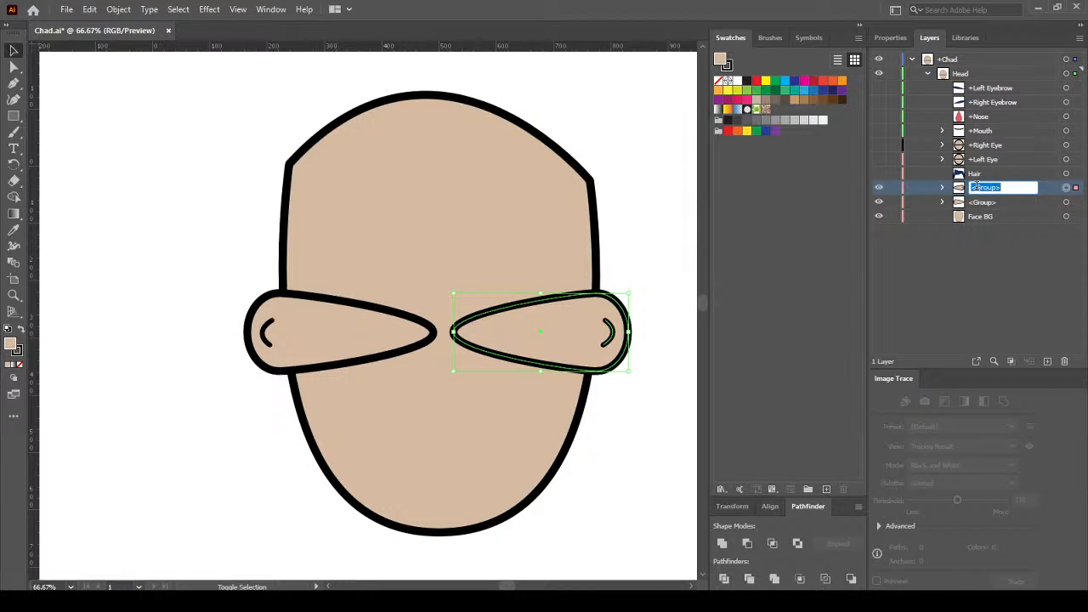
pyautogui.write('+Left Ear')
pyautogui.click(985, 204)
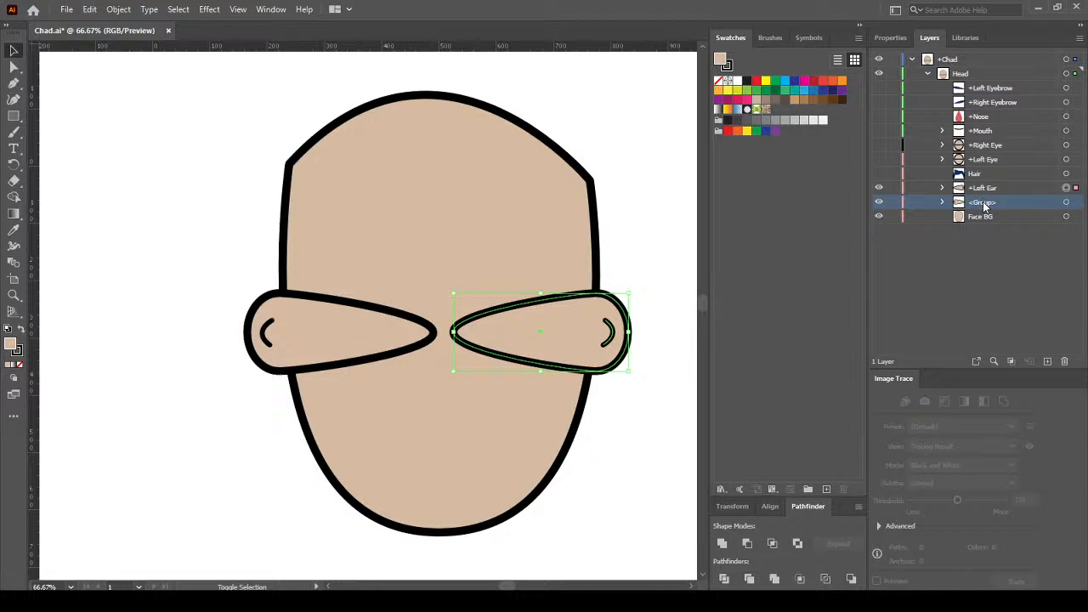
pyautogui.doubleClick(984, 204)
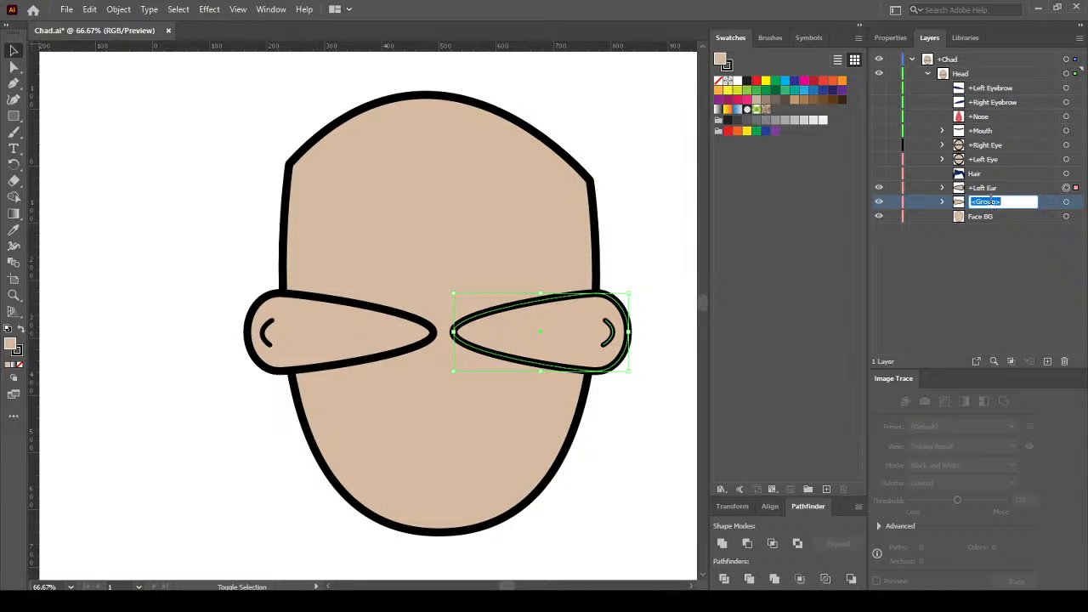
pyautogui.write('+Right Ear')
pyautogui.press('Return')
# Move Face BG above both ear groups in the layer order so the face covers the ears' inward extensions, and deselect everything
pyautogui.click(990, 219)
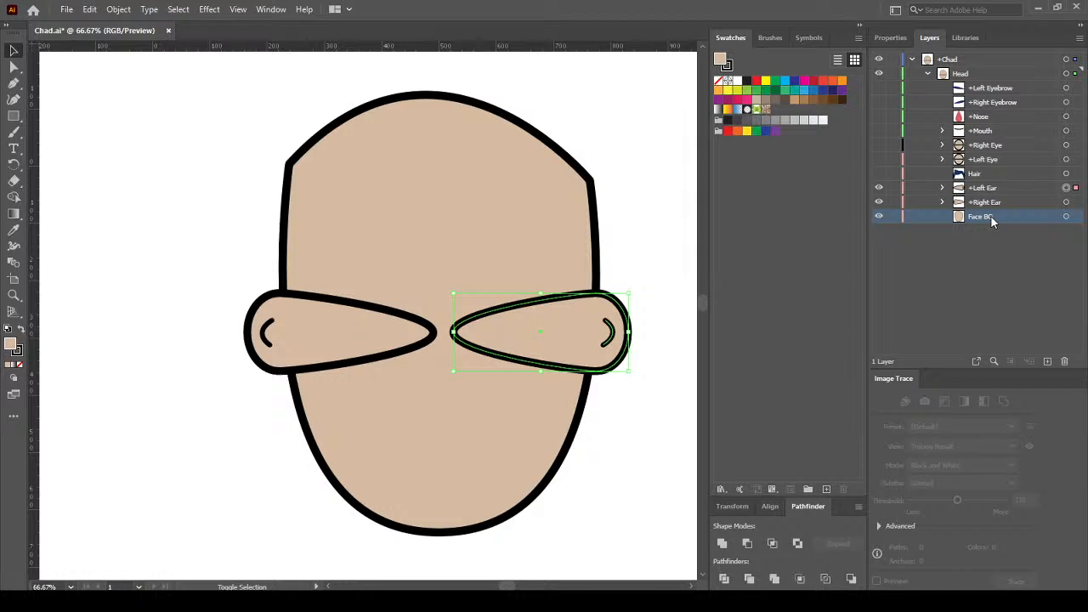
pyautogui.moveTo(990, 215); pyautogui.dragTo(990, 186)
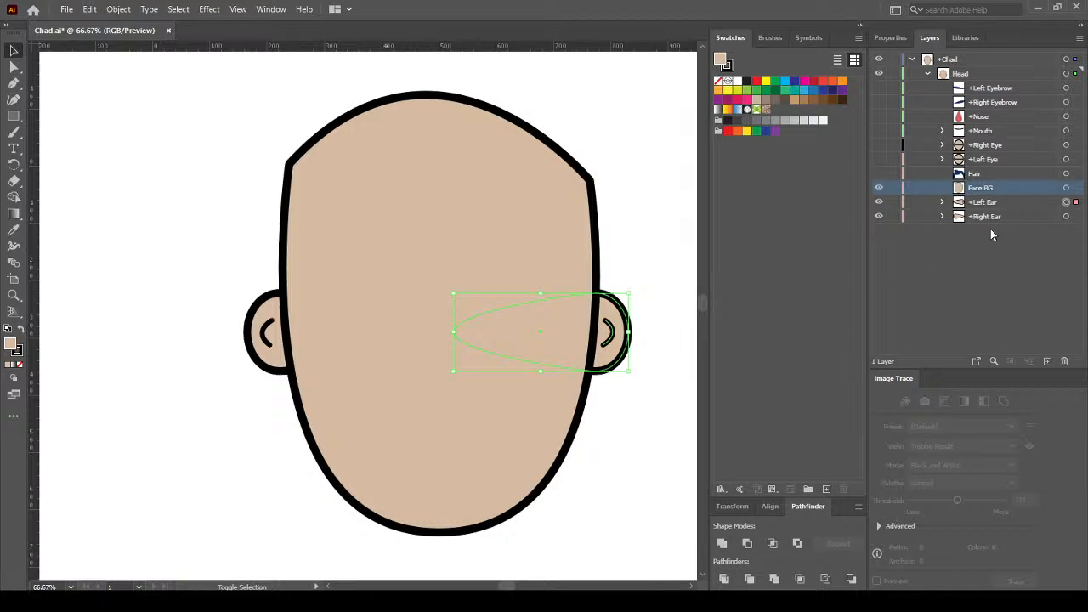
pyautogui.click(639, 402)
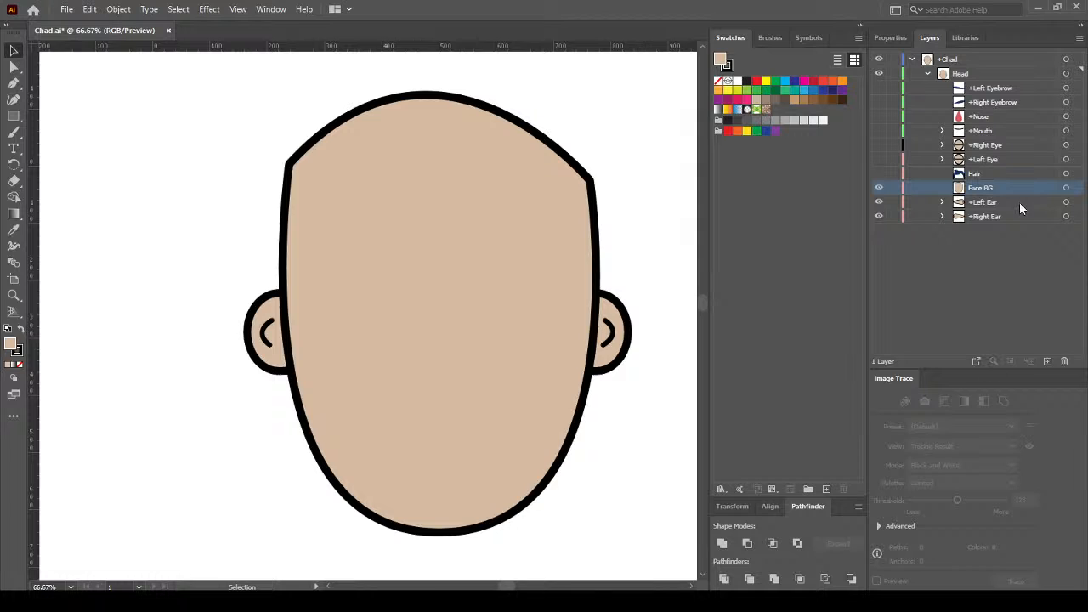
# Make the Hair layer visible and bring the whole hairstyle into view
pyautogui.click(1001, 174)
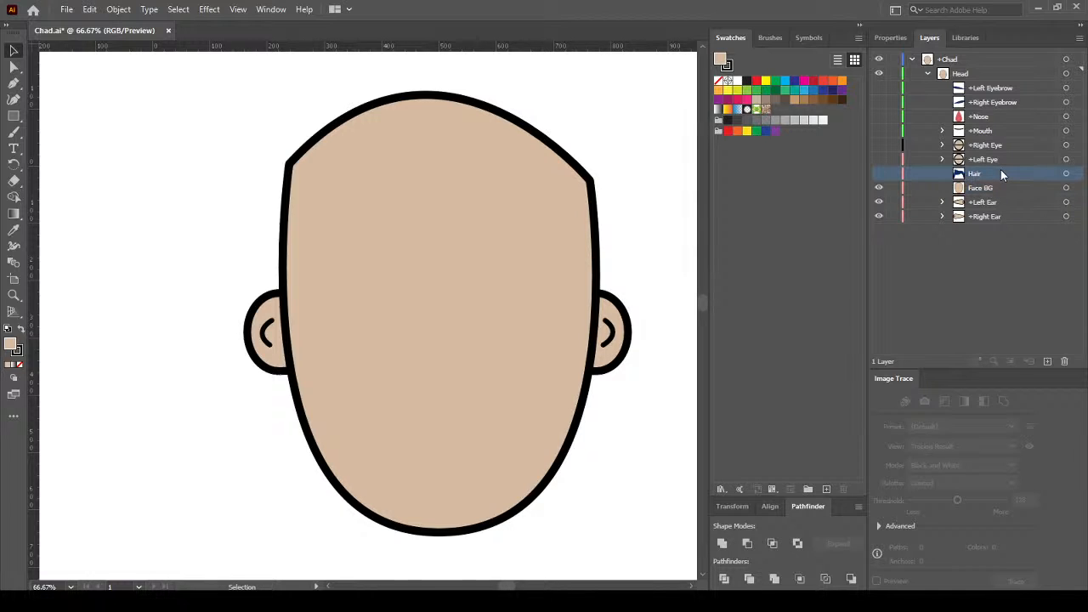
pyautogui.click(879, 175)
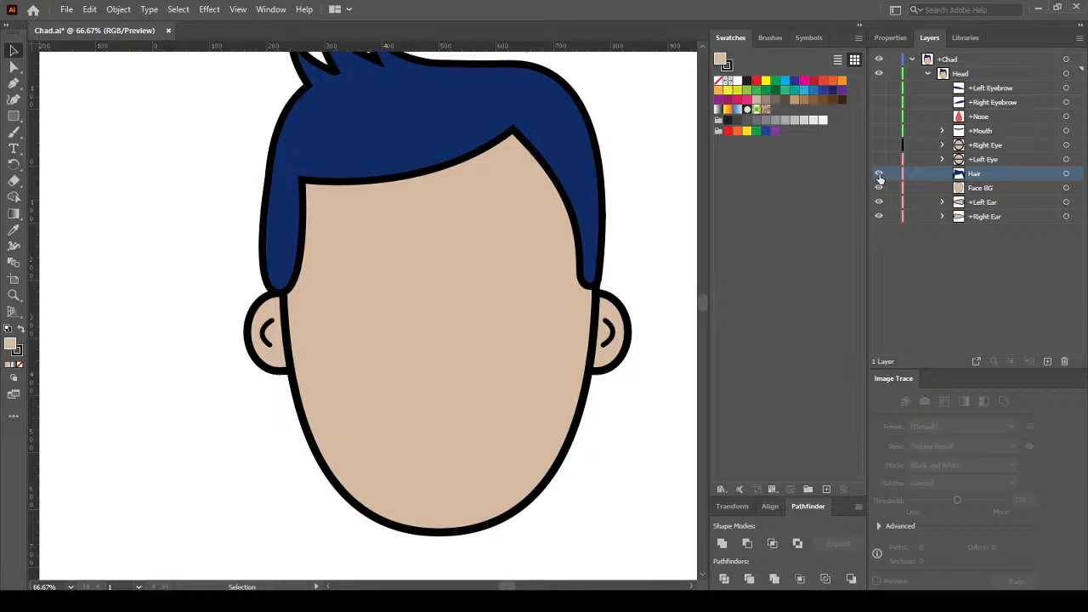
pyautogui.click(592, 184)
pyautogui.click(630, 173)
pyautogui.moveTo(703, 301); pyautogui.dragTo(702, 293)
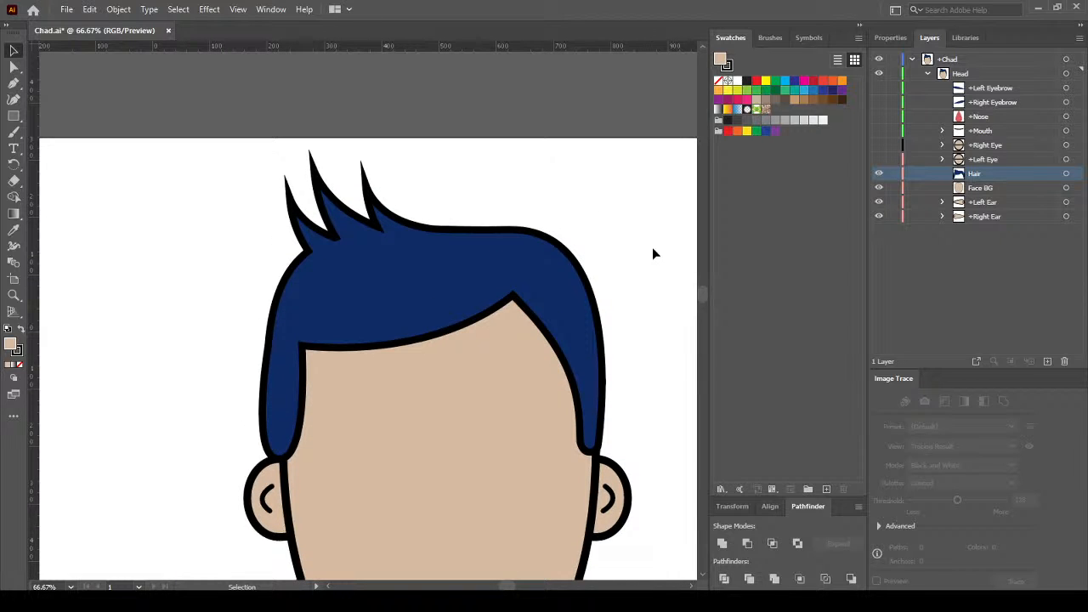
# Remove the black outline from the hair shape, keep its blue fill active, and close the colour settings
pyautogui.click(547, 309)
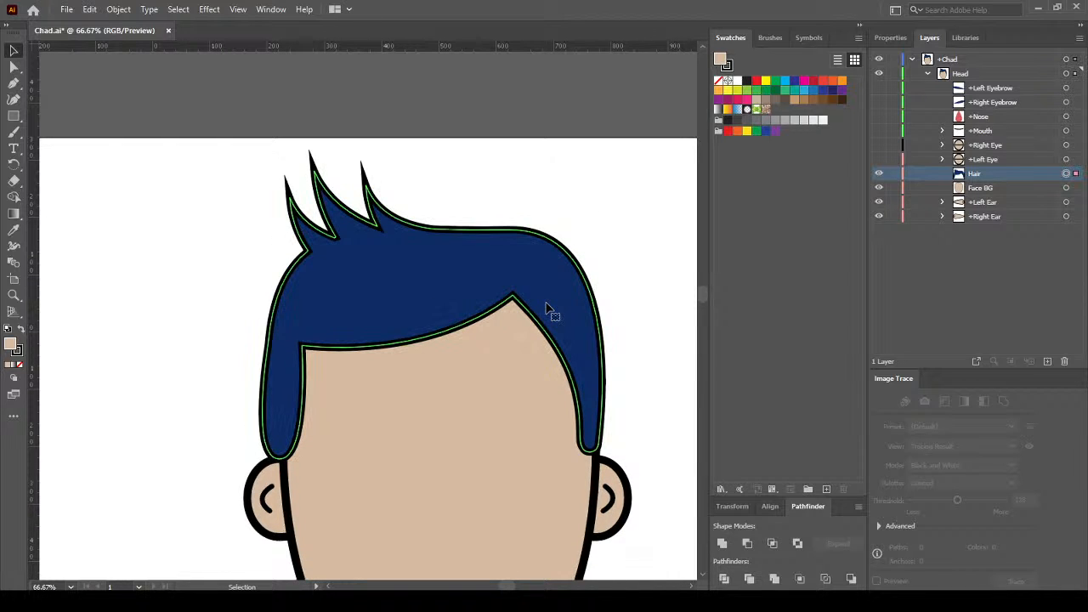
pyautogui.click(554, 308)
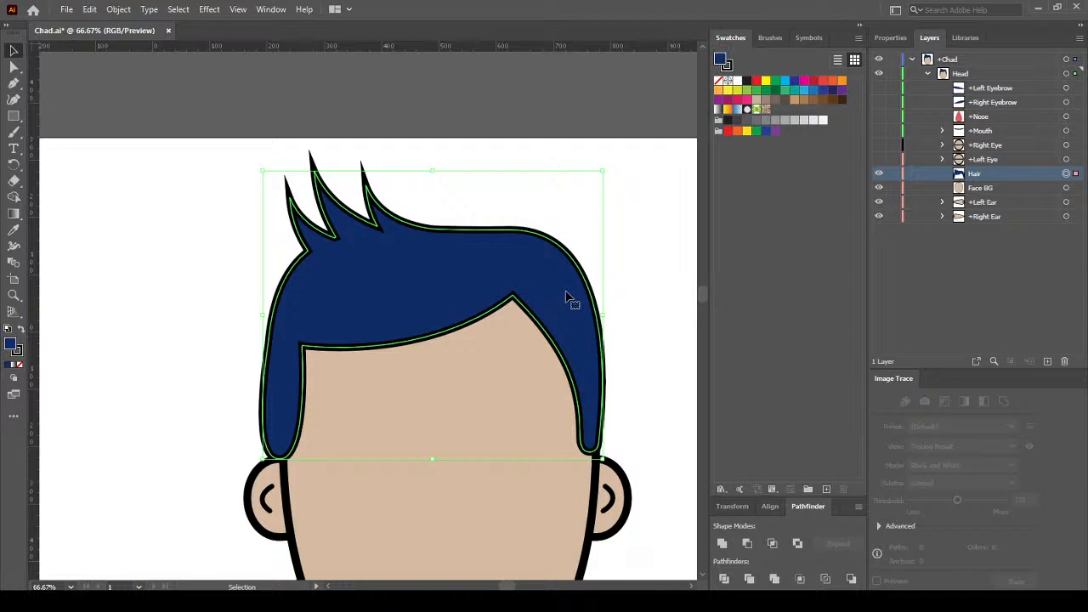
pyautogui.click(17, 354)
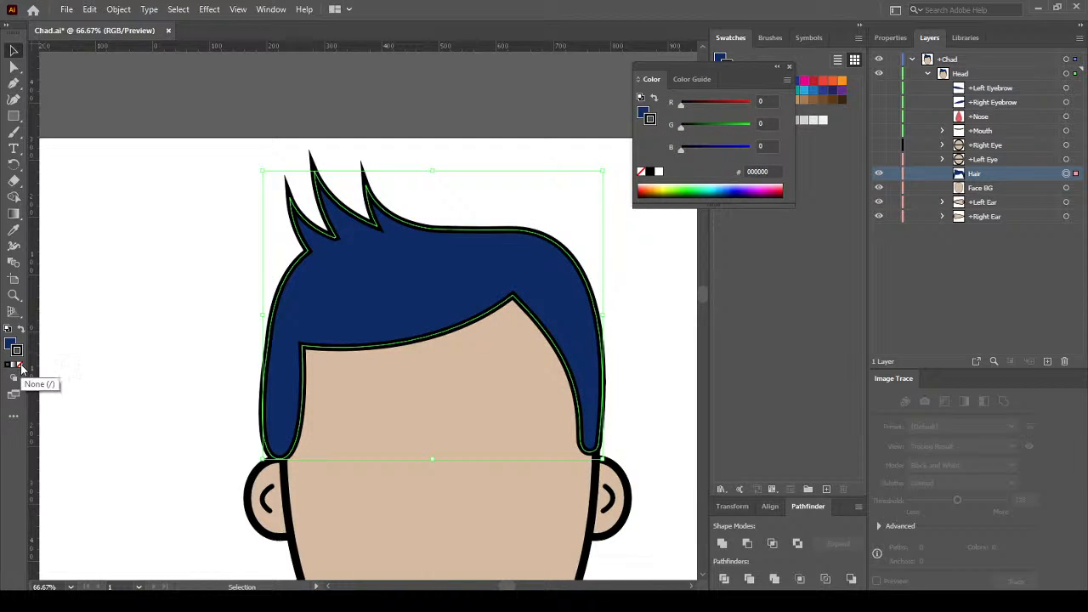
pyautogui.click(20, 366)
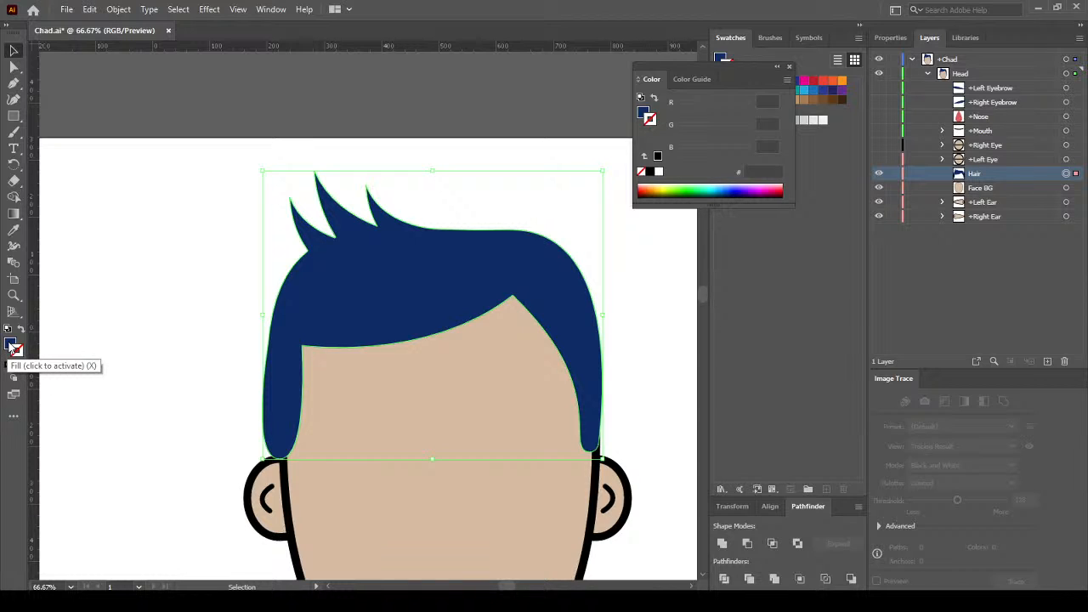
pyautogui.click(11, 345)
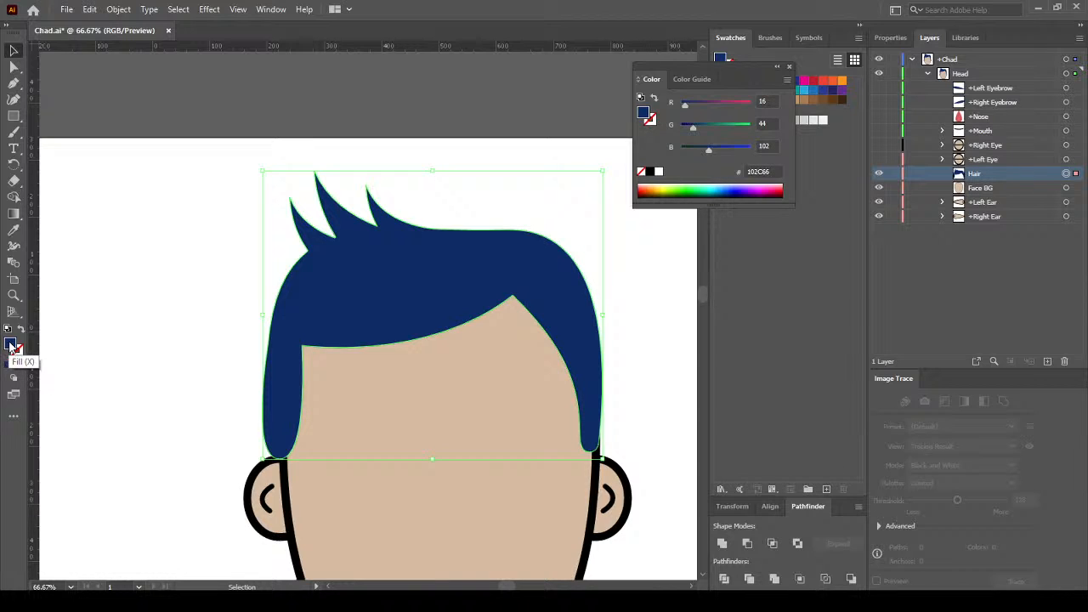
pyautogui.click(790, 67)
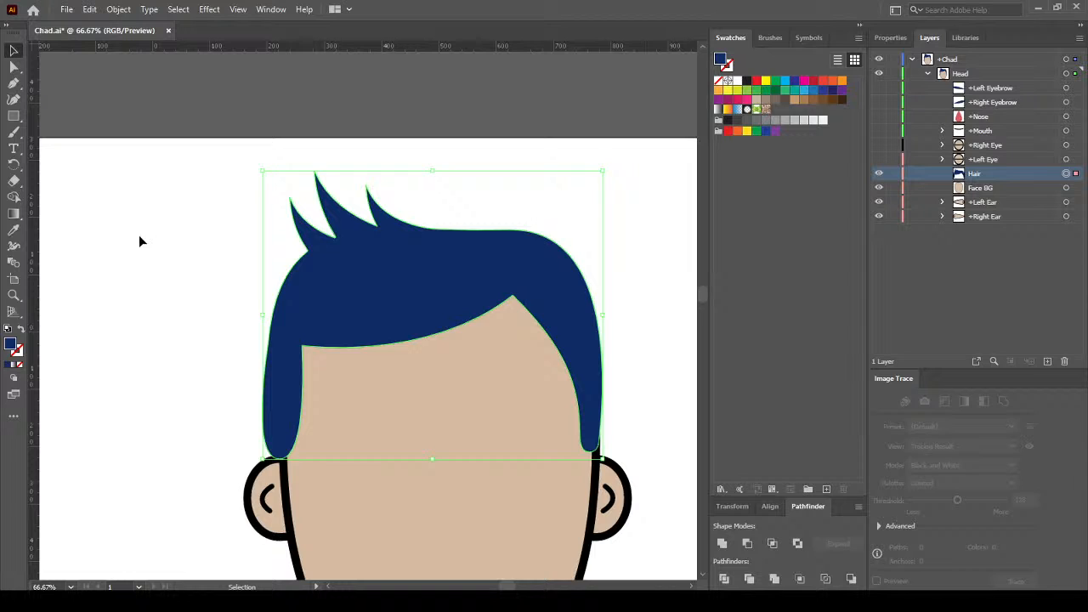
pyautogui.click(16, 181)
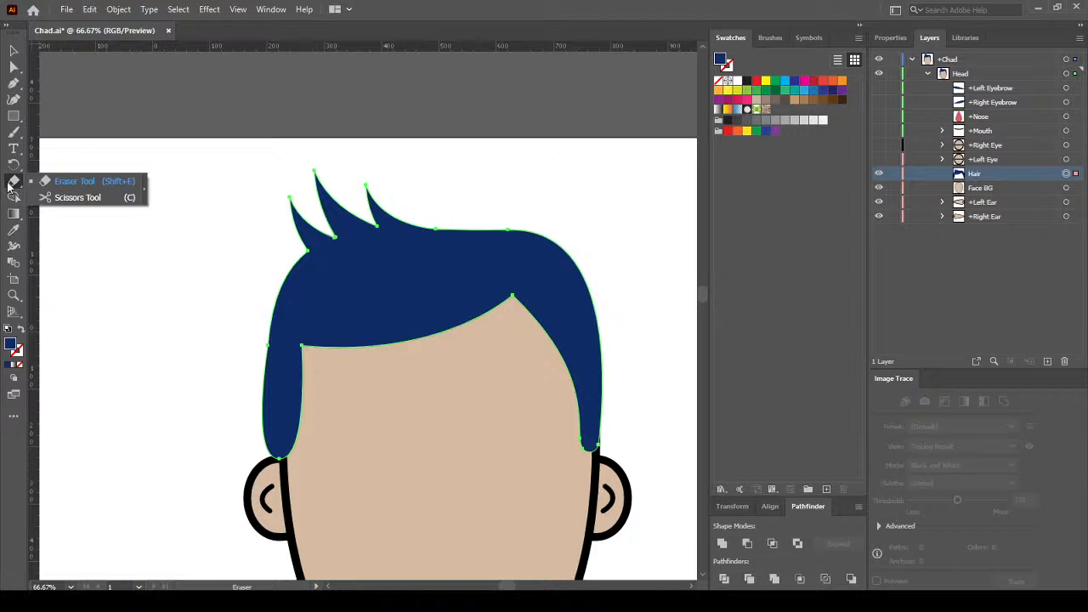
pyautogui.click(12, 198)
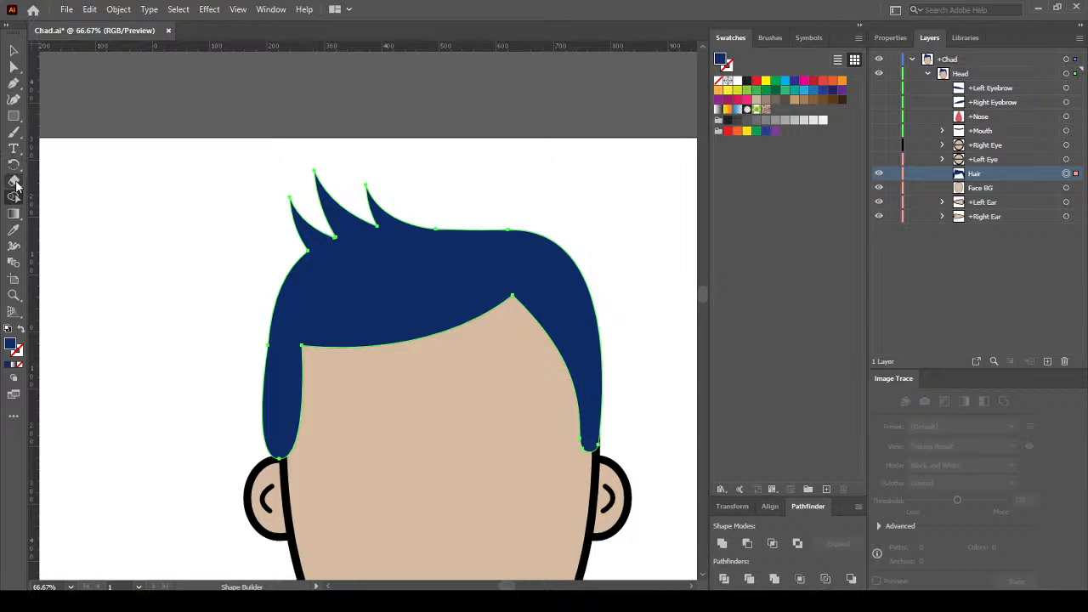
pyautogui.click(16, 170)
pyautogui.click(16, 170)
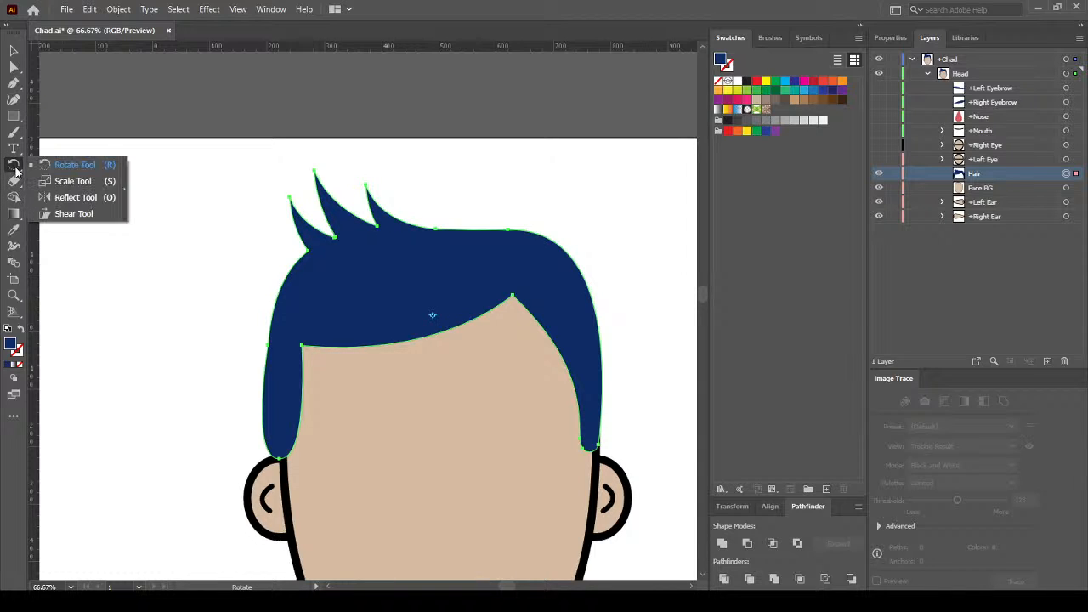
pyautogui.click(14, 181)
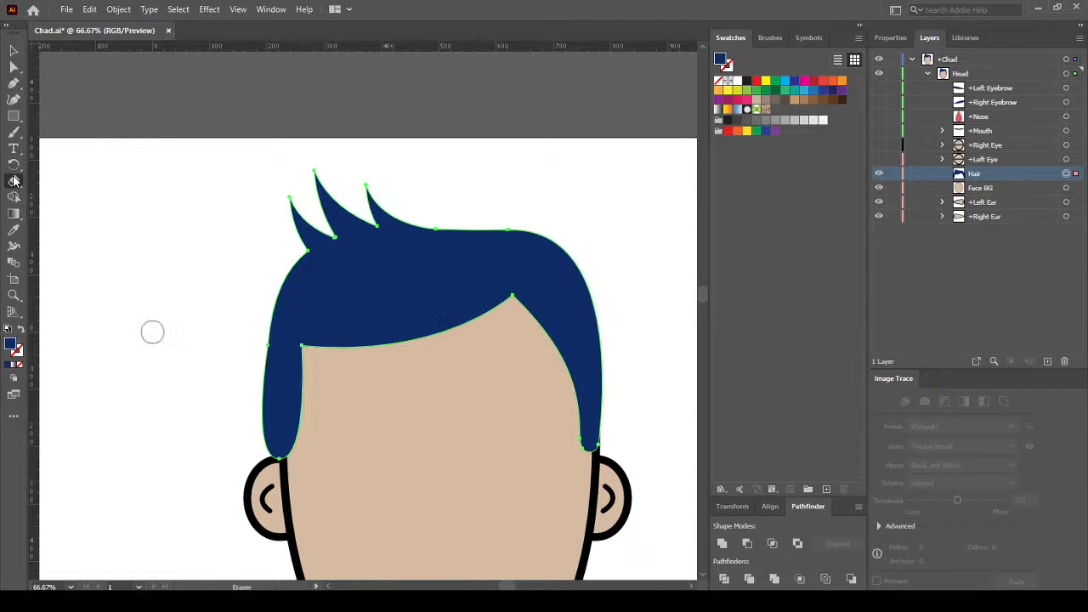
pyautogui.click(15, 296)
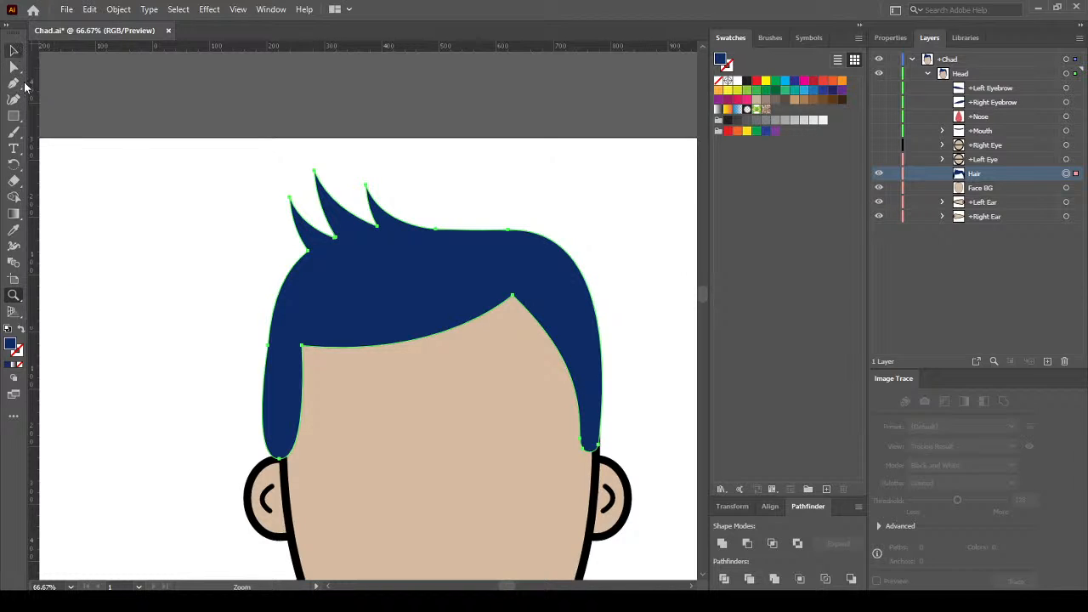
pyautogui.press('v')
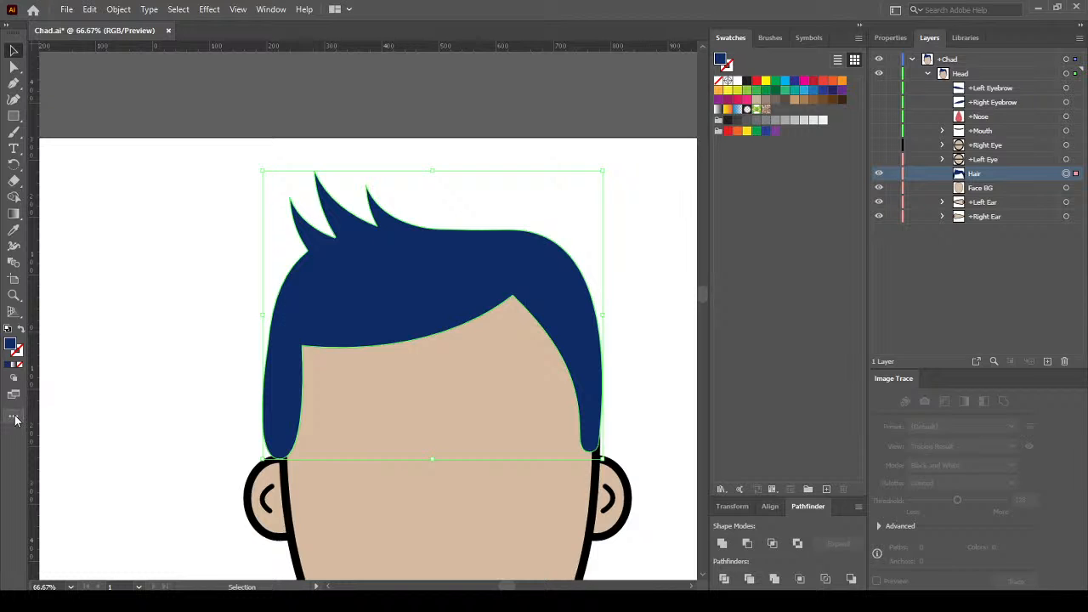
# Add the Knife tool to the toolbar in the same group as the Eraser and Scissors tools
pyautogui.click(15, 417)
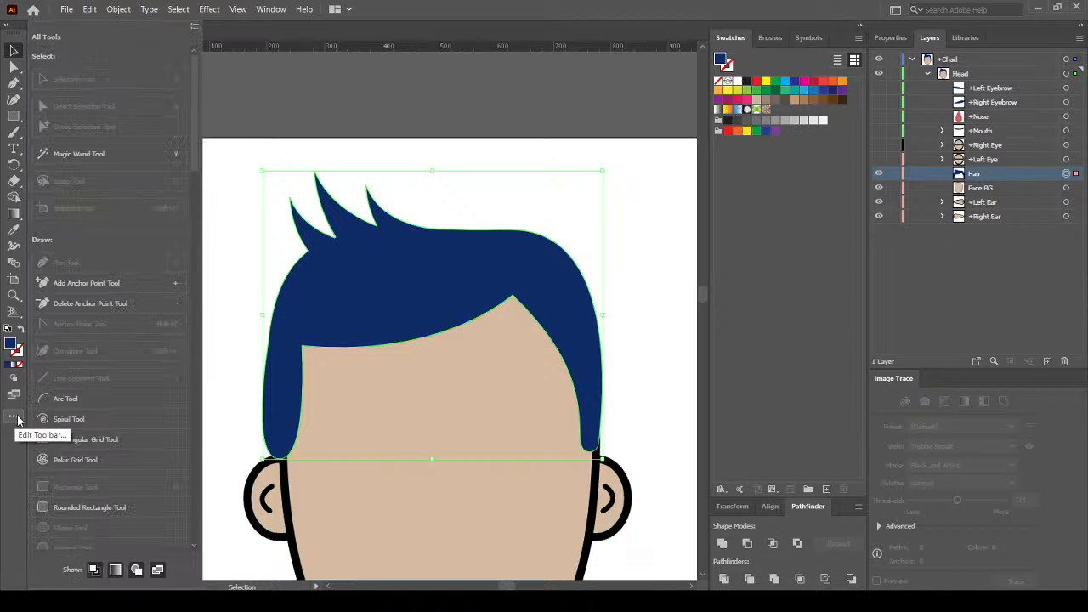
pyautogui.scroll(-2, 194, 159)
pyautogui.scroll(-5, 195, 164)
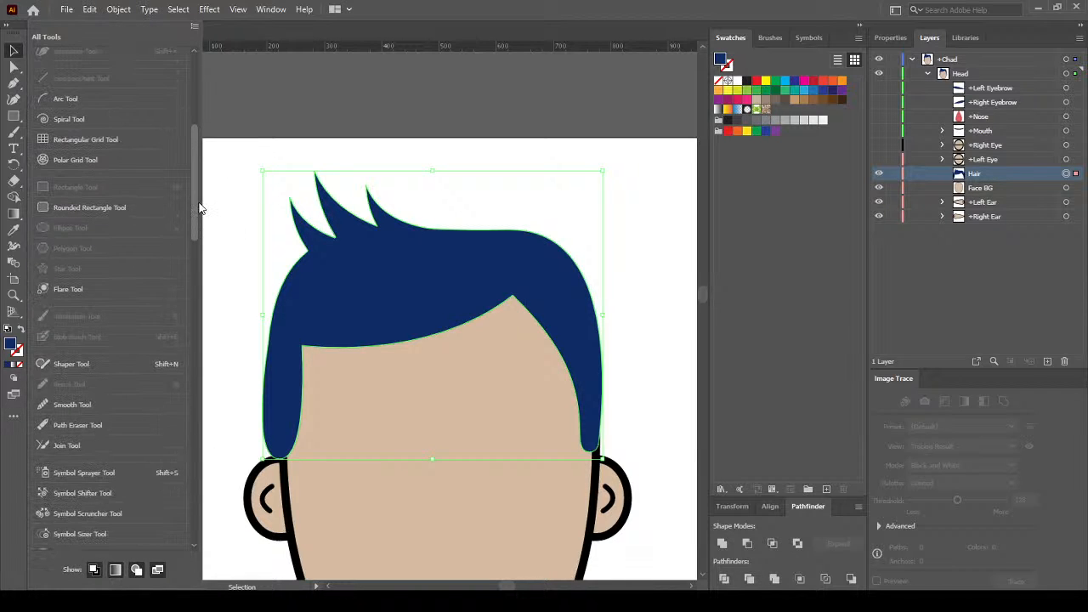
pyautogui.moveTo(196, 211)
pyautogui.mouseDown()
pyautogui.moveTo(202, 361)
pyautogui.moveTo(196, 348)
pyautogui.moveTo(188, 509)
pyautogui.mouseUp()
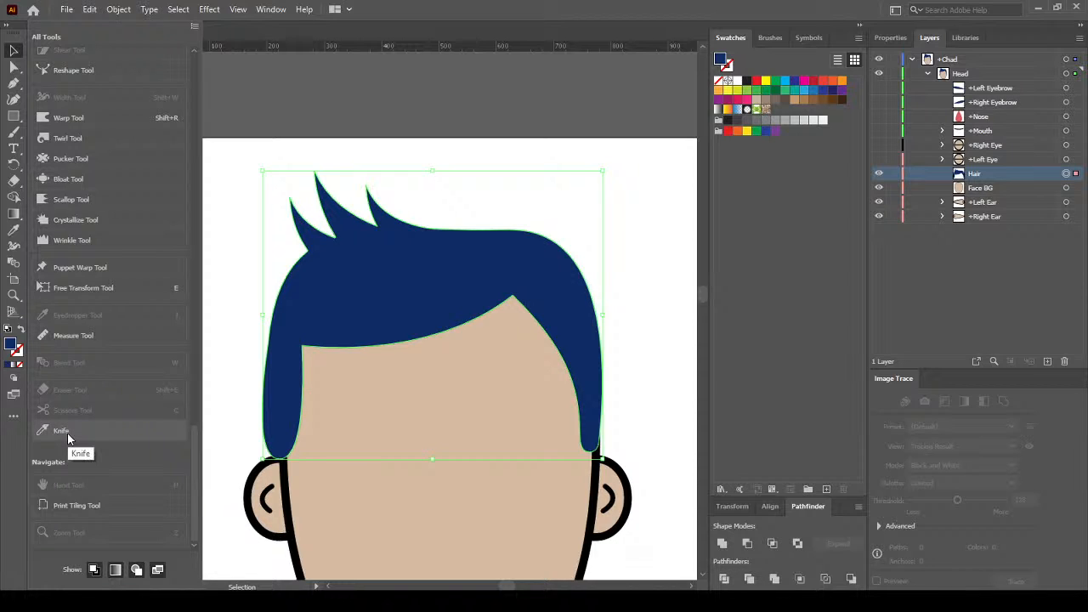
pyautogui.moveTo(67, 433); pyautogui.dragTo(15, 182)
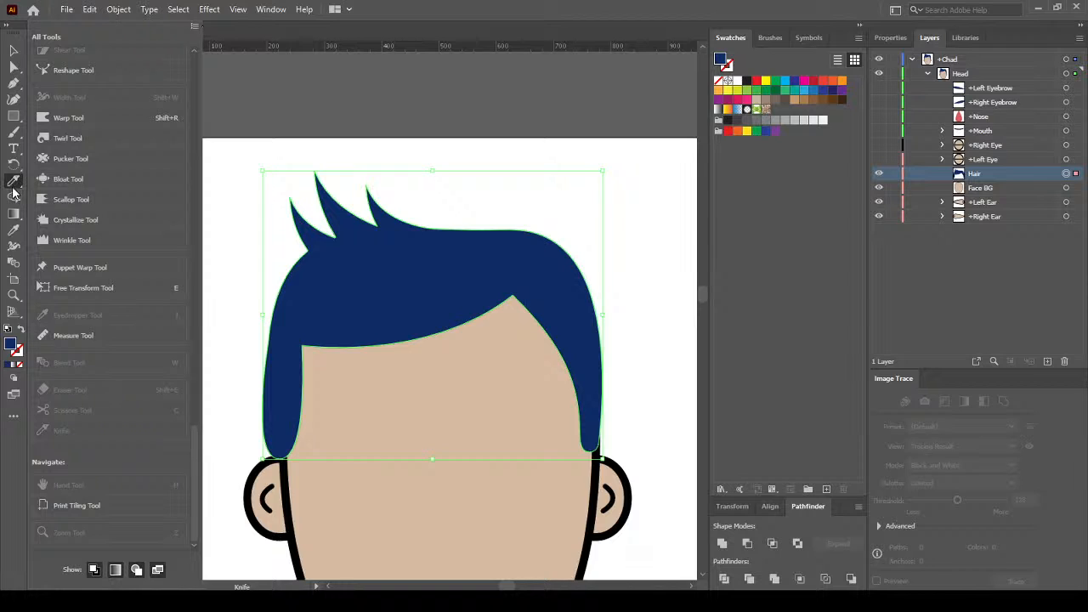
pyautogui.click(196, 30)
pyautogui.click(321, 92)
pyautogui.press('Escape')
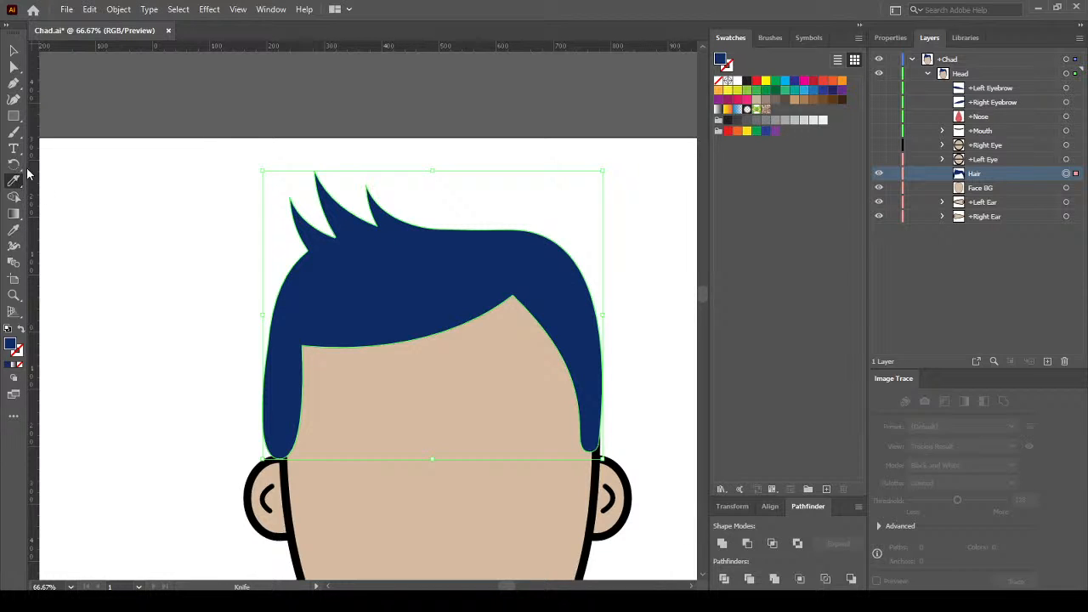
# Try to split the selected hair shape with a Knife cut running between the lower ends of the two sideburns
pyautogui.press('g')
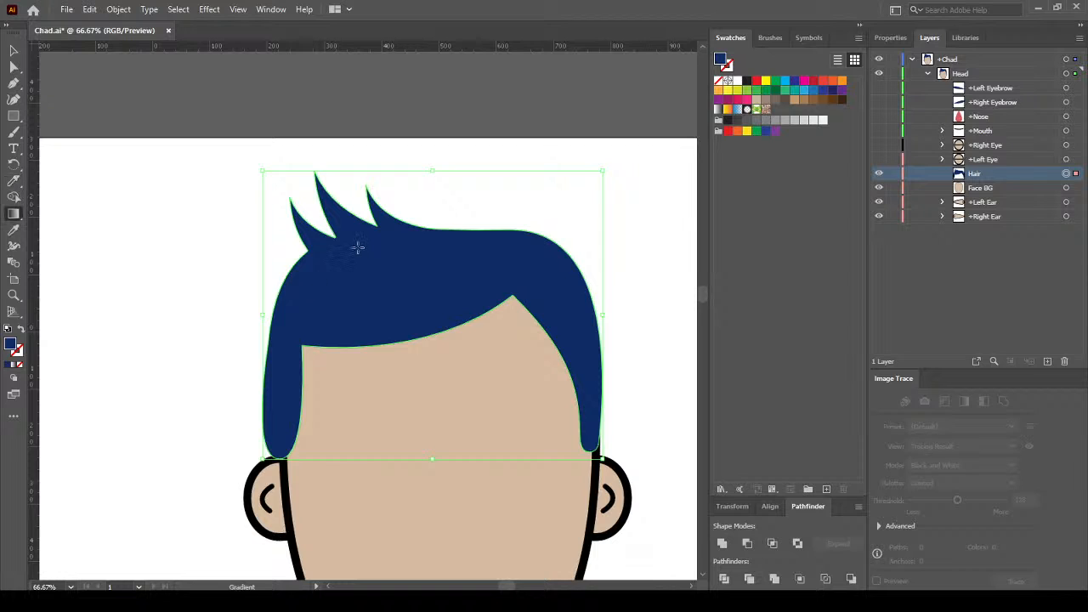
pyautogui.press('i')
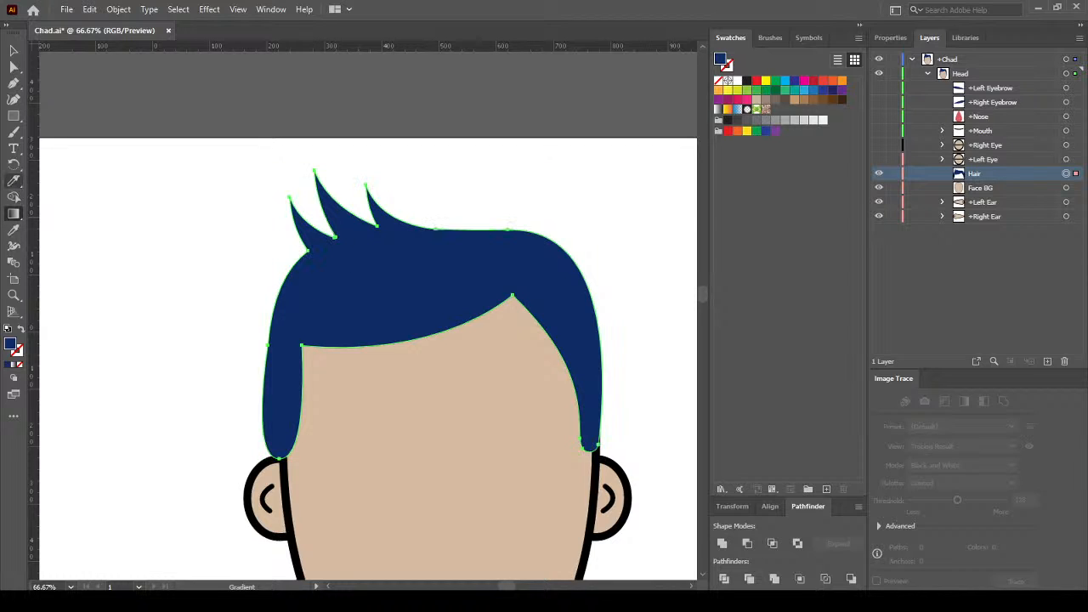
pyautogui.click(14, 182)
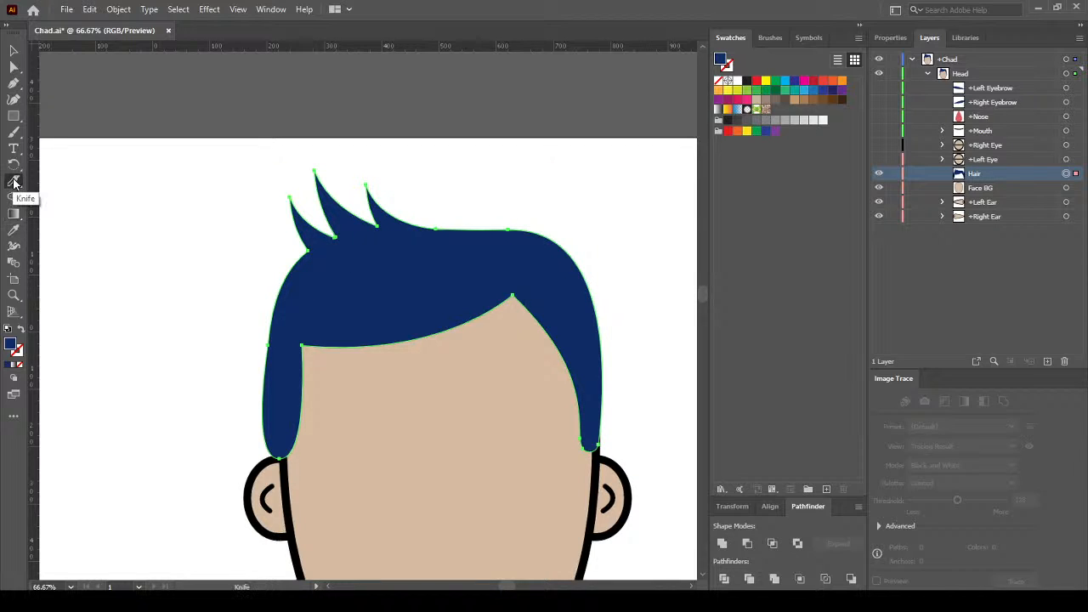
pyautogui.click(14, 182)
pyautogui.click(21, 187)
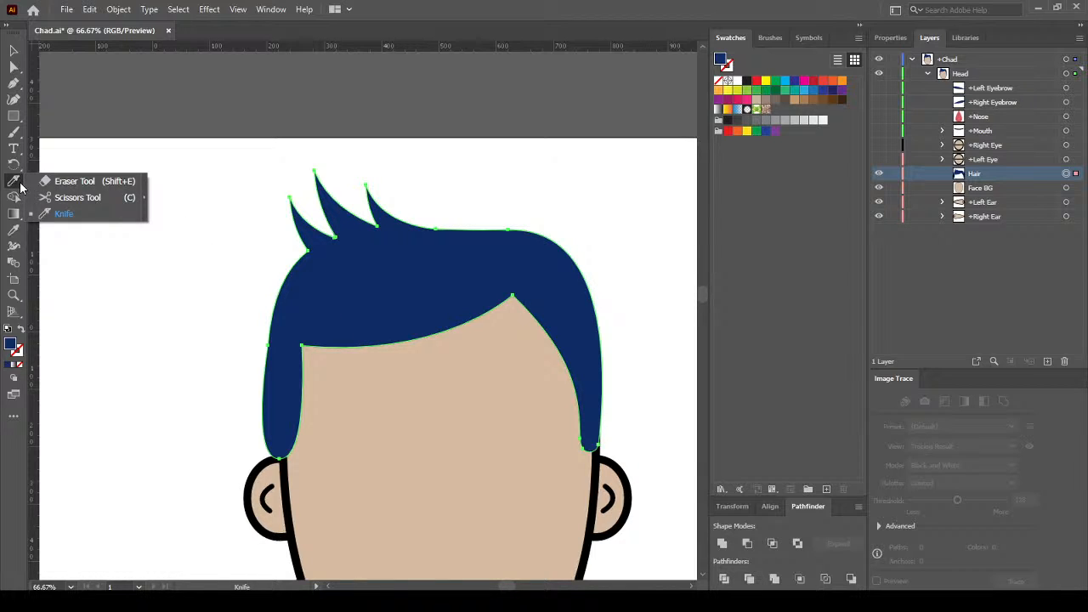
pyautogui.click(89, 217)
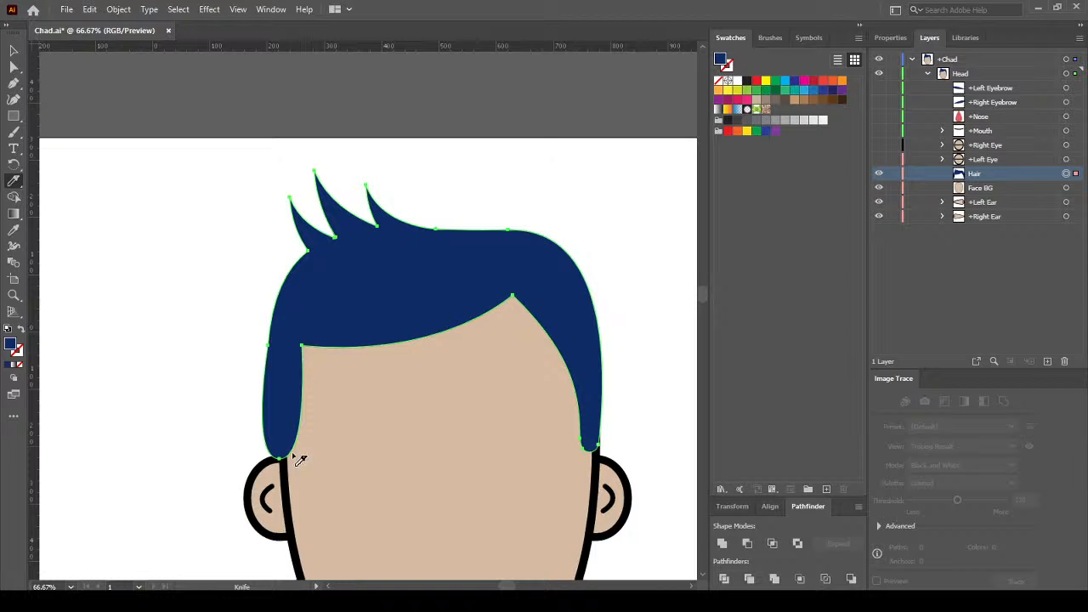
pyautogui.moveTo(289, 470)
pyautogui.mouseDown()
pyautogui.moveTo(288, 336)
pyautogui.moveTo(307, 303)
pyautogui.moveTo(374, 287)
pyautogui.moveTo(527, 287)
pyautogui.moveTo(543, 293)
pyautogui.moveTo(577, 352)
pyautogui.moveTo(597, 482)
pyautogui.mouseUp()
pyautogui.press('ctrl')
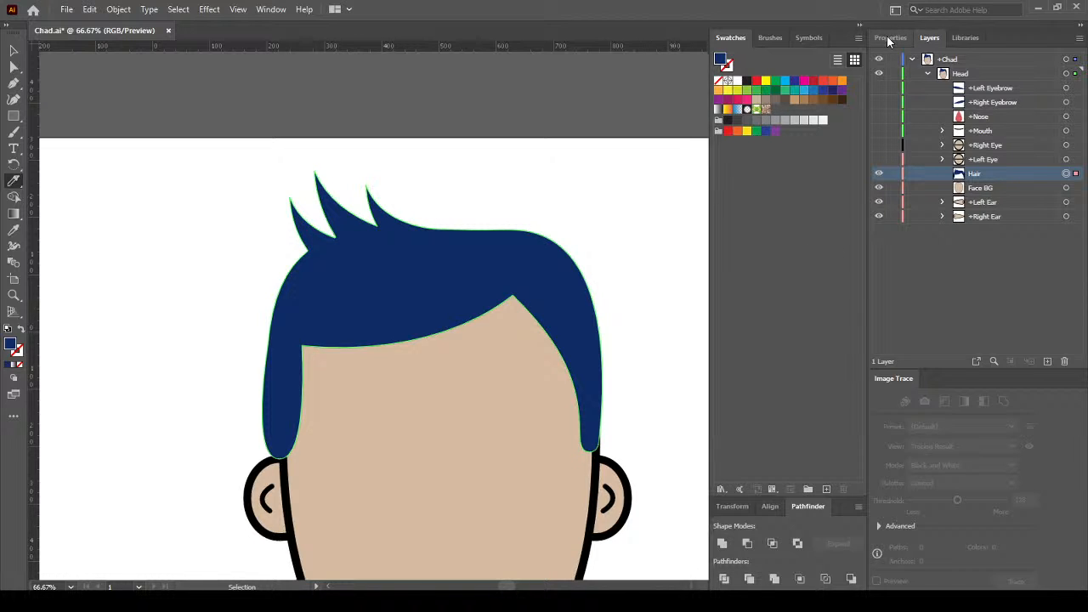
# Check the hair path's properties, retry the Knife cut from one sideburn tip to the other, and clear the selection
pyautogui.click(887, 35)
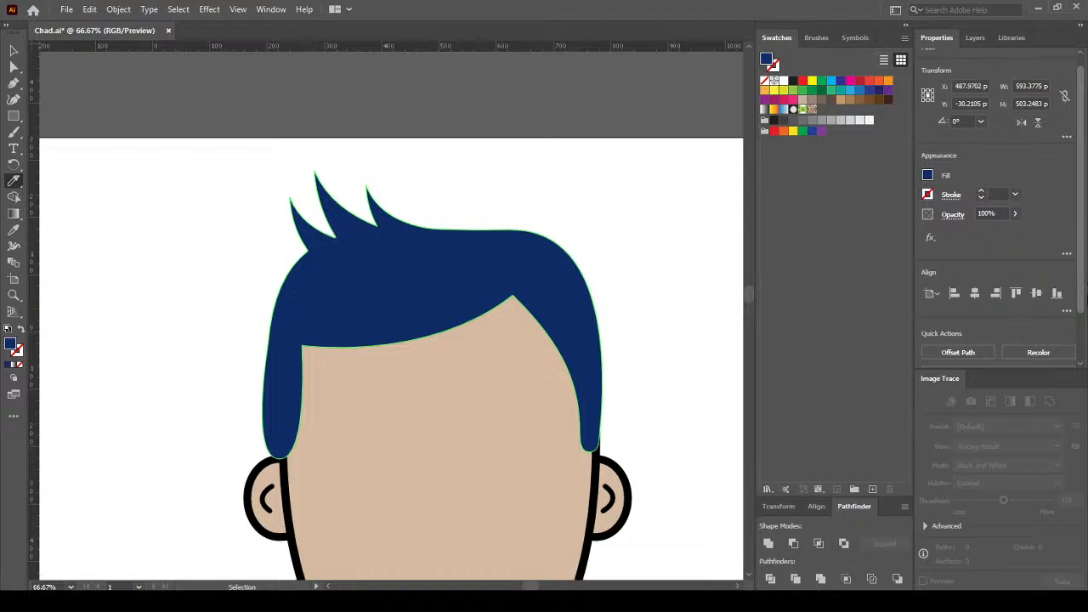
pyautogui.scroll(-2, 1082, 355)
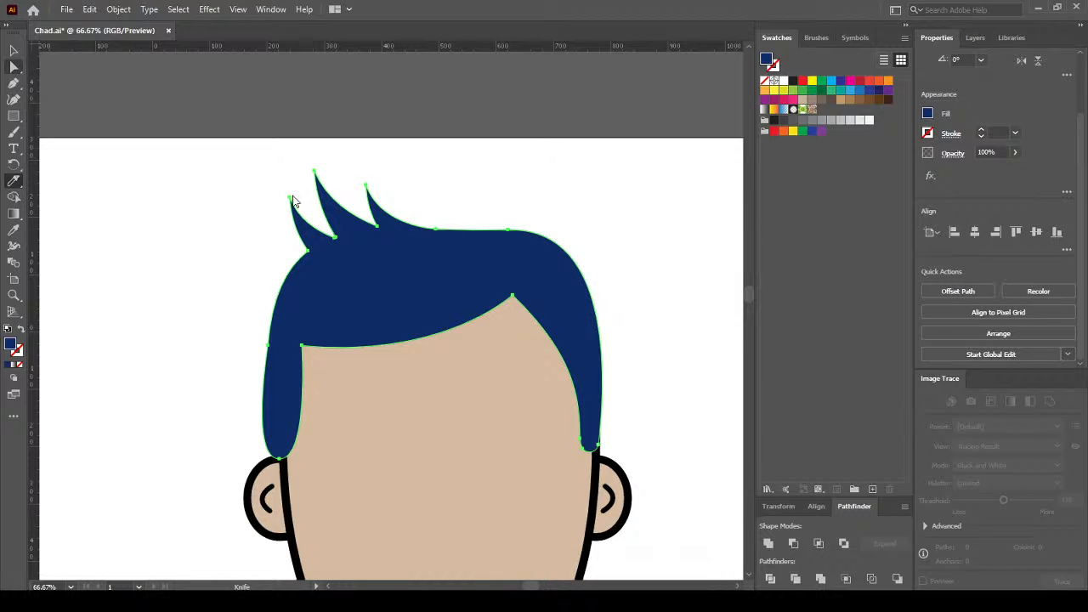
pyautogui.press('a')
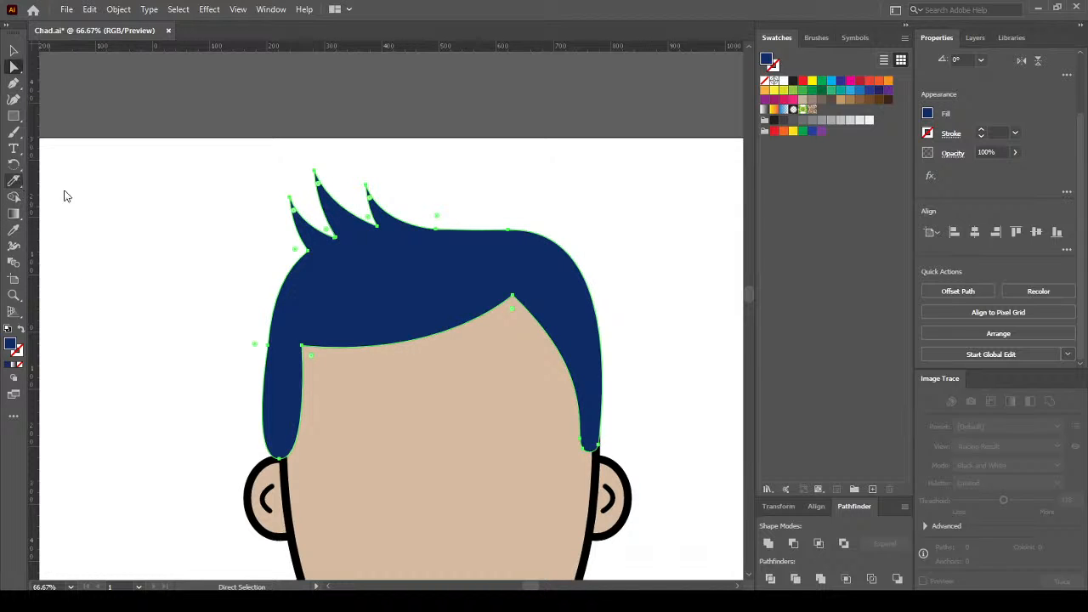
pyautogui.press('ctrl')
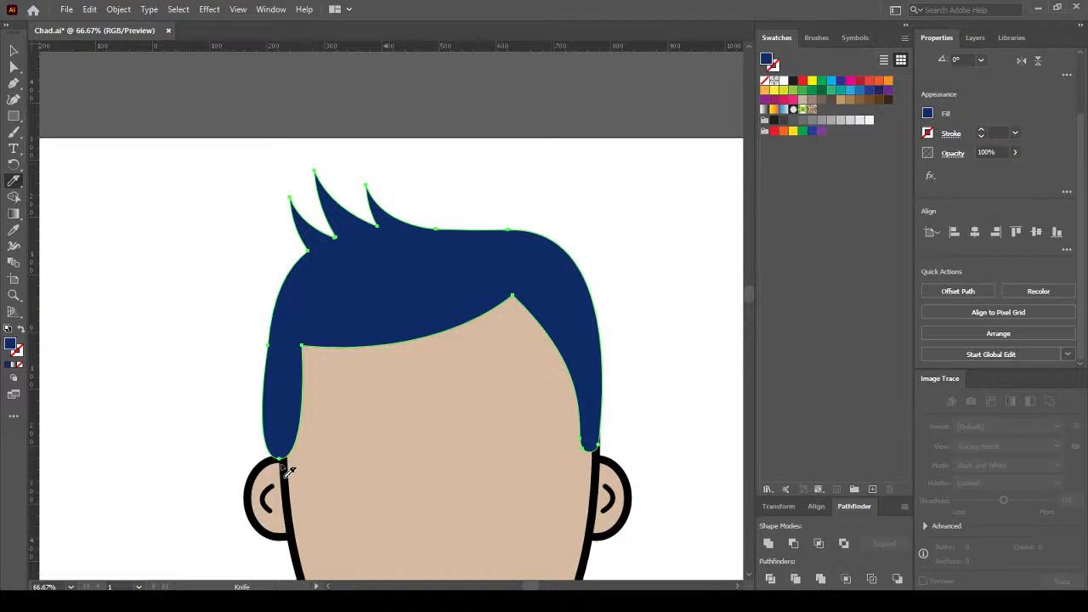
pyautogui.moveTo(288, 469)
pyautogui.mouseDown()
pyautogui.moveTo(295, 351)
pyautogui.moveTo(316, 308)
pyautogui.moveTo(373, 290)
pyautogui.moveTo(500, 286)
pyautogui.moveTo(539, 291)
pyautogui.moveTo(566, 318)
pyautogui.moveTo(589, 383)
pyautogui.moveTo(594, 480)
pyautogui.mouseUp()
pyautogui.moveTo(414, 417)
pyautogui.mouseDown()
pyautogui.moveTo(413, 293)
pyautogui.moveTo(342, 318)
pyautogui.mouseUp()
pyautogui.press('v')
pyautogui.click(454, 114)
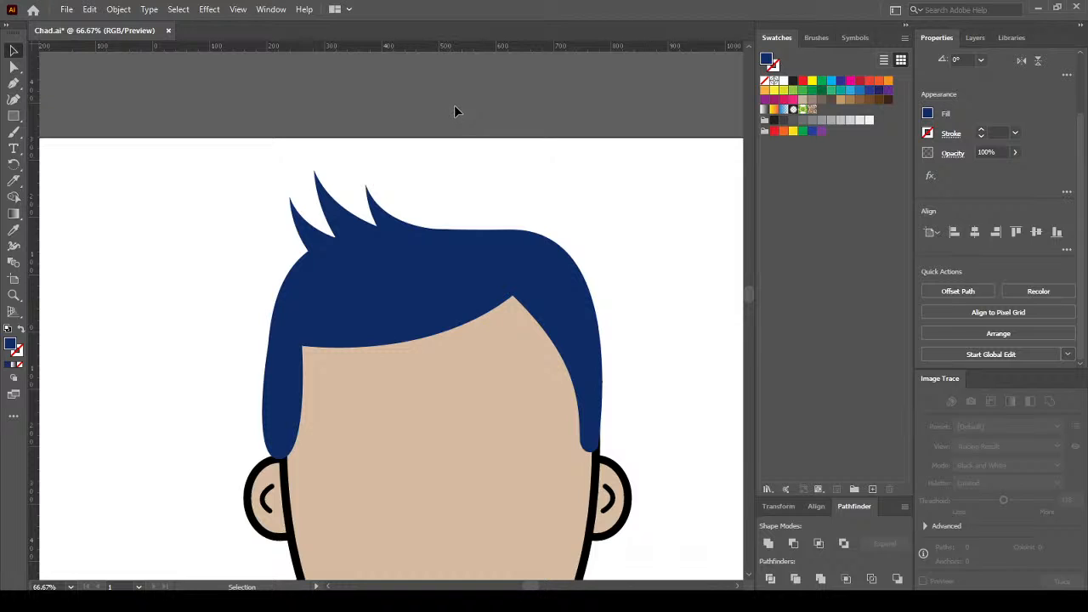
# With nothing selected, try the Knife cut between the sideburn tips once more and reselect the hair path
pyautogui.click(14, 182)
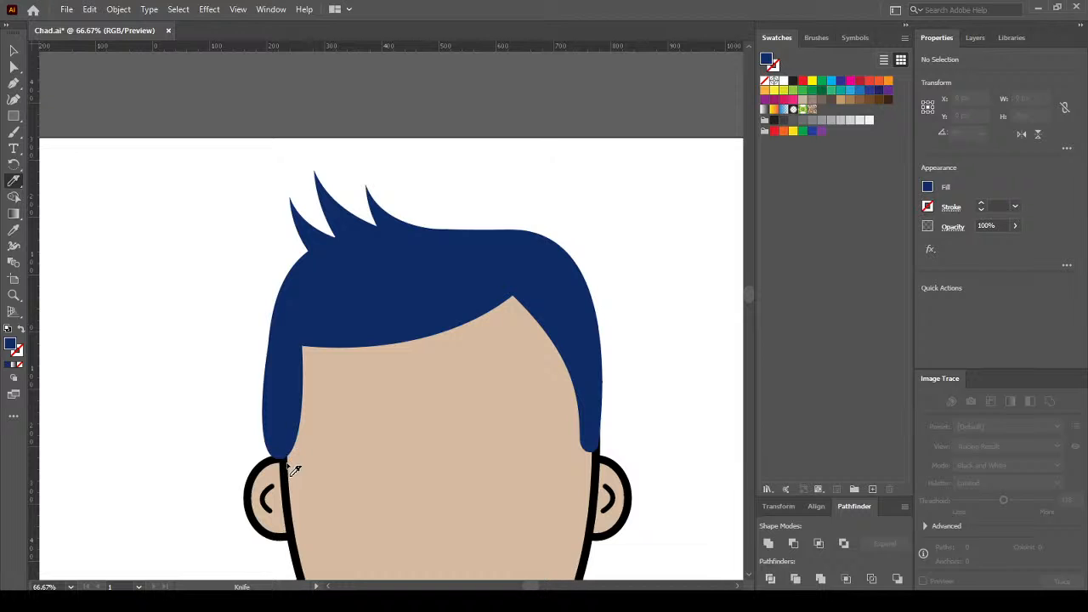
pyautogui.moveTo(289, 459)
pyautogui.mouseDown()
pyautogui.moveTo(291, 351)
pyautogui.moveTo(310, 314)
pyautogui.moveTo(371, 287)
pyautogui.moveTo(475, 277)
pyautogui.moveTo(556, 307)
pyautogui.moveTo(571, 329)
pyautogui.moveTo(593, 485)
pyautogui.mouseUp()
pyautogui.click(396, 306)
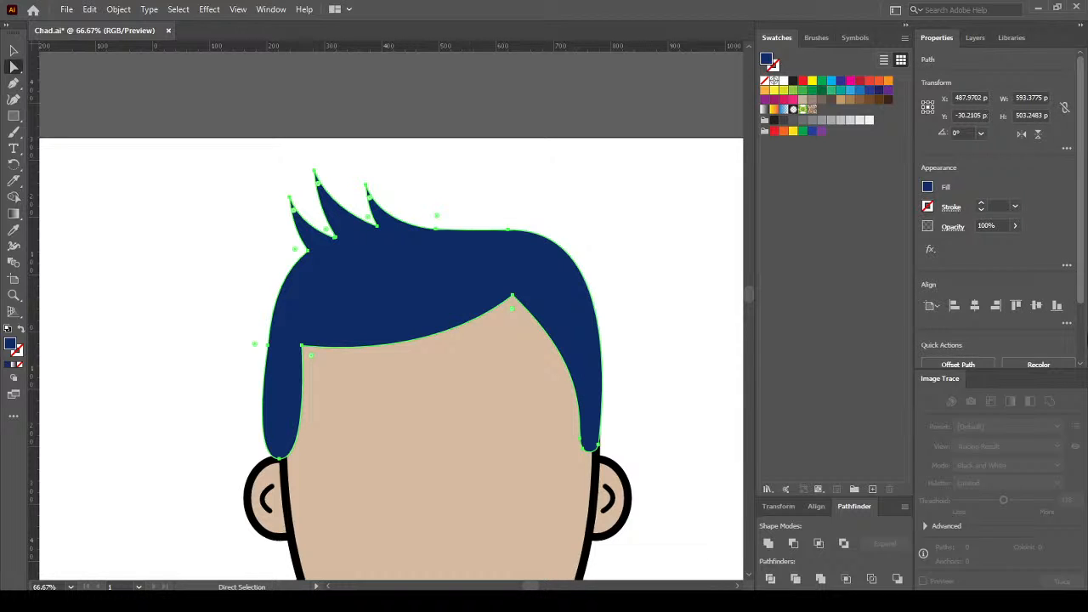
pyautogui.scroll(-2, 1084, 351)
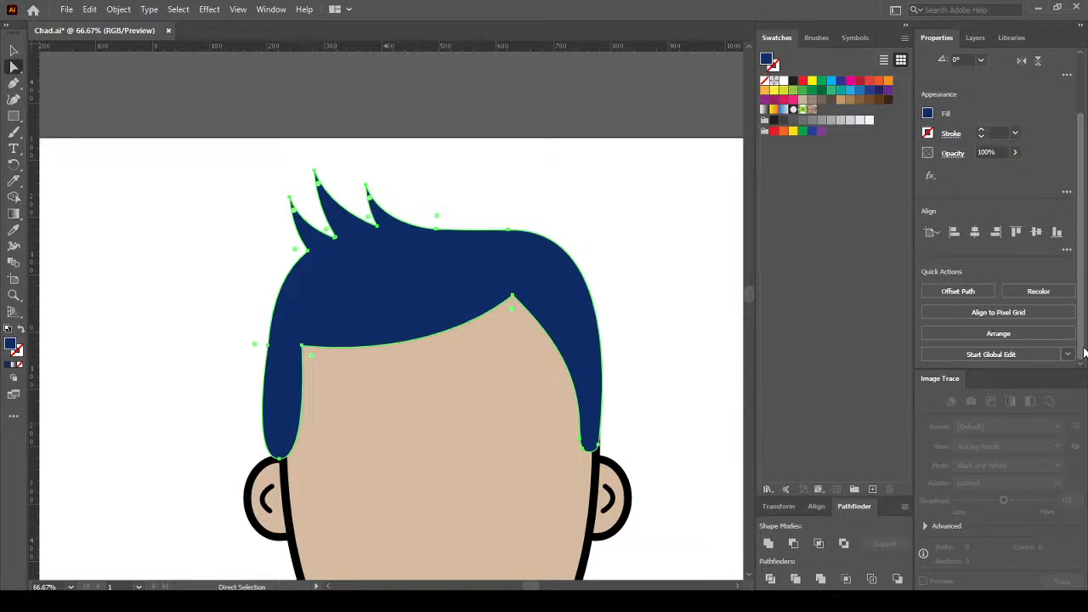
pyautogui.click(119, 9)
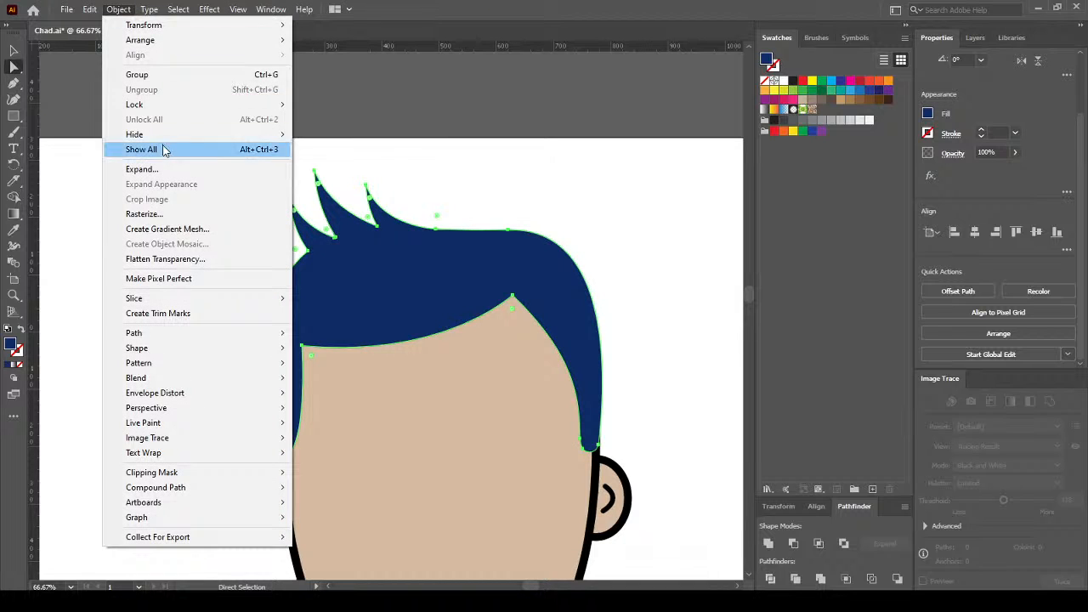
pyautogui.click(142, 169)
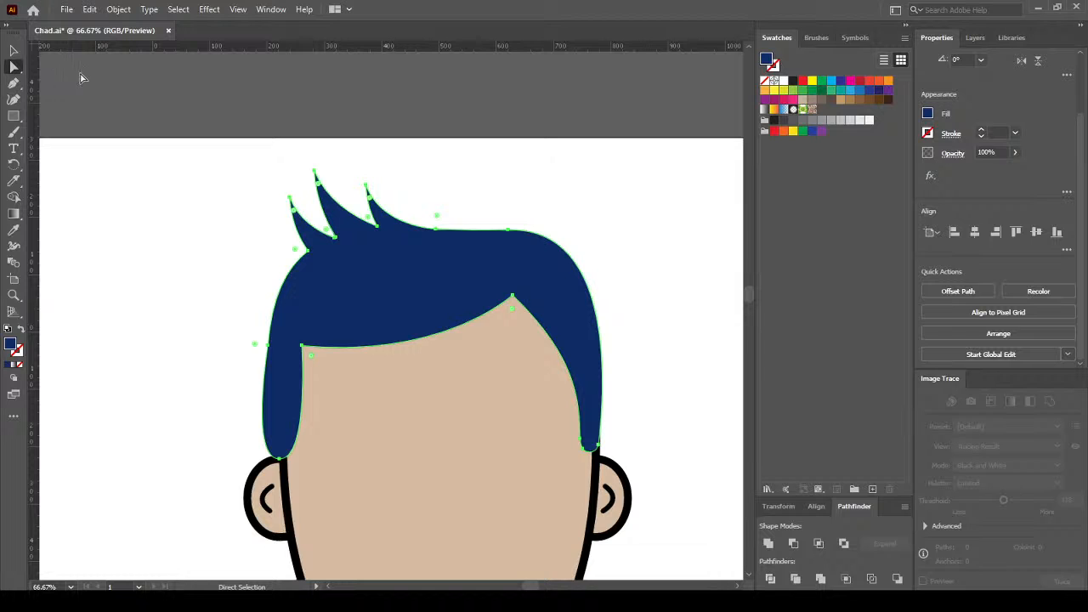
pyautogui.click(14, 51)
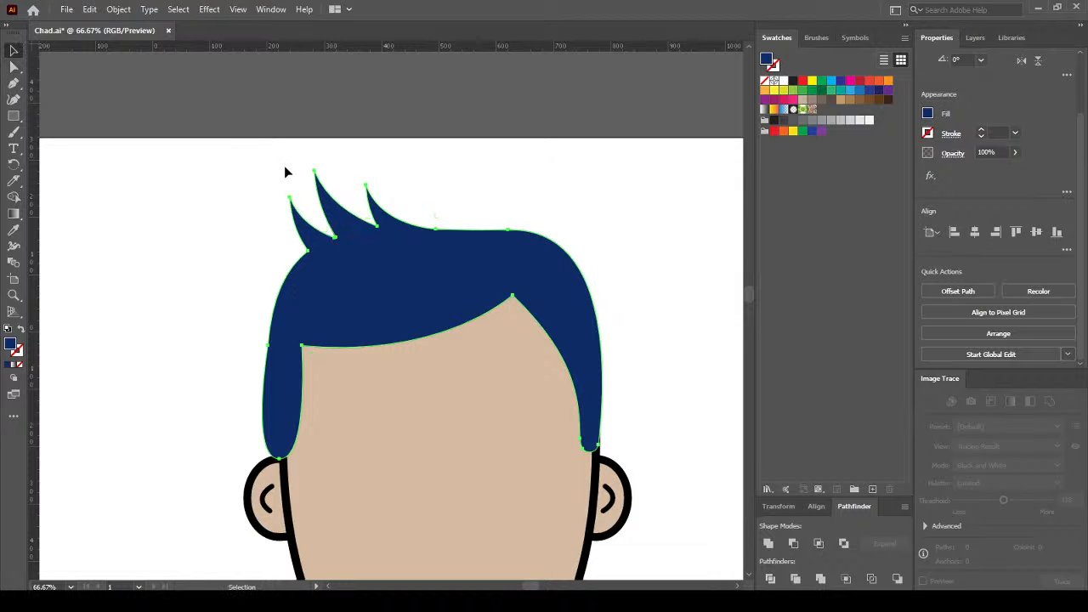
pyautogui.click(118, 9)
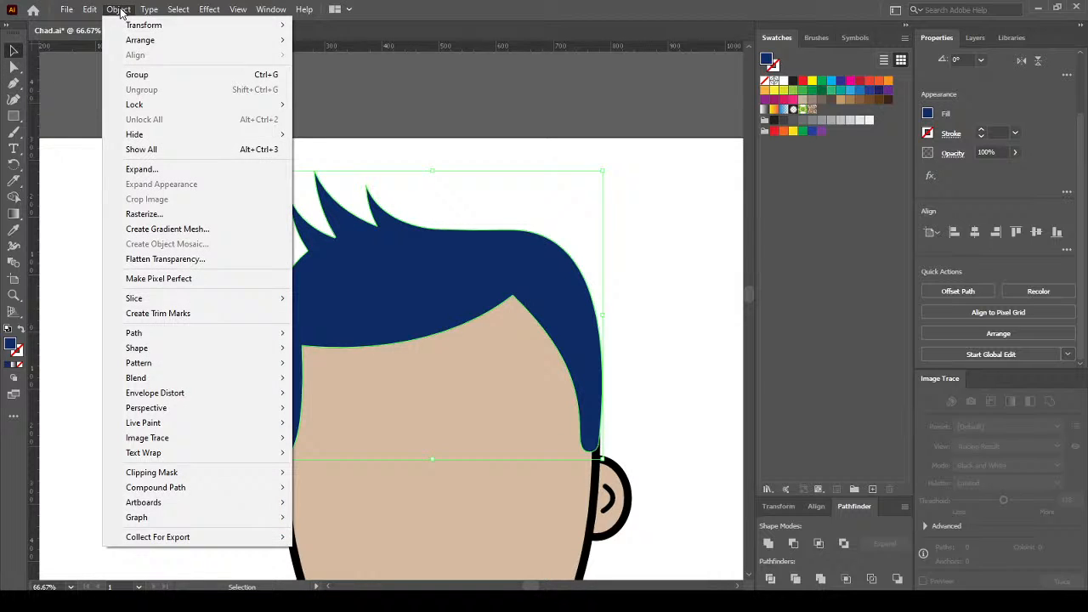
pyautogui.click(170, 170)
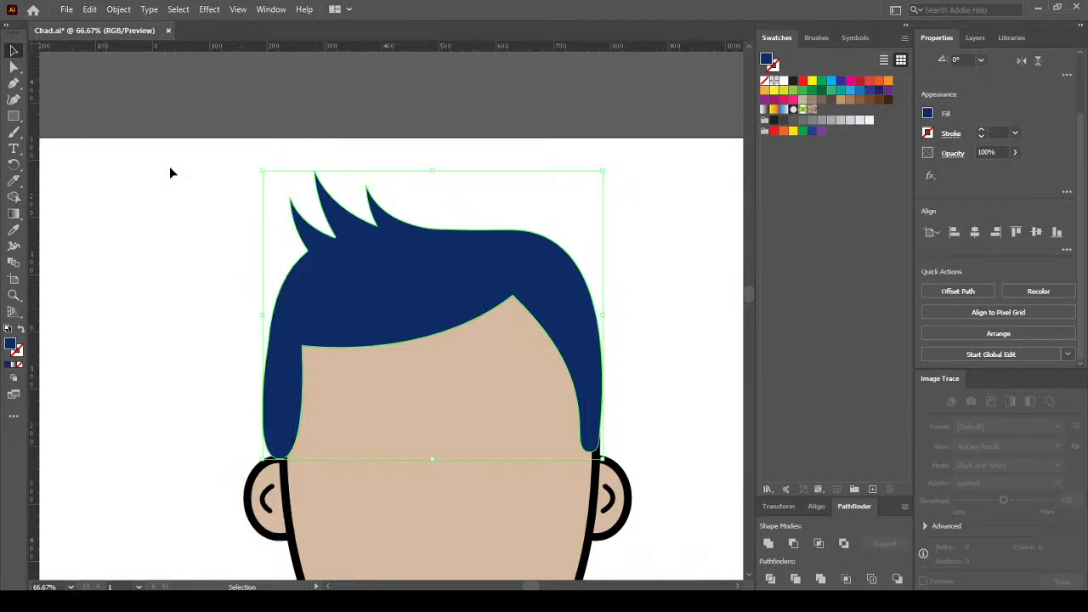
pyautogui.click(117, 10)
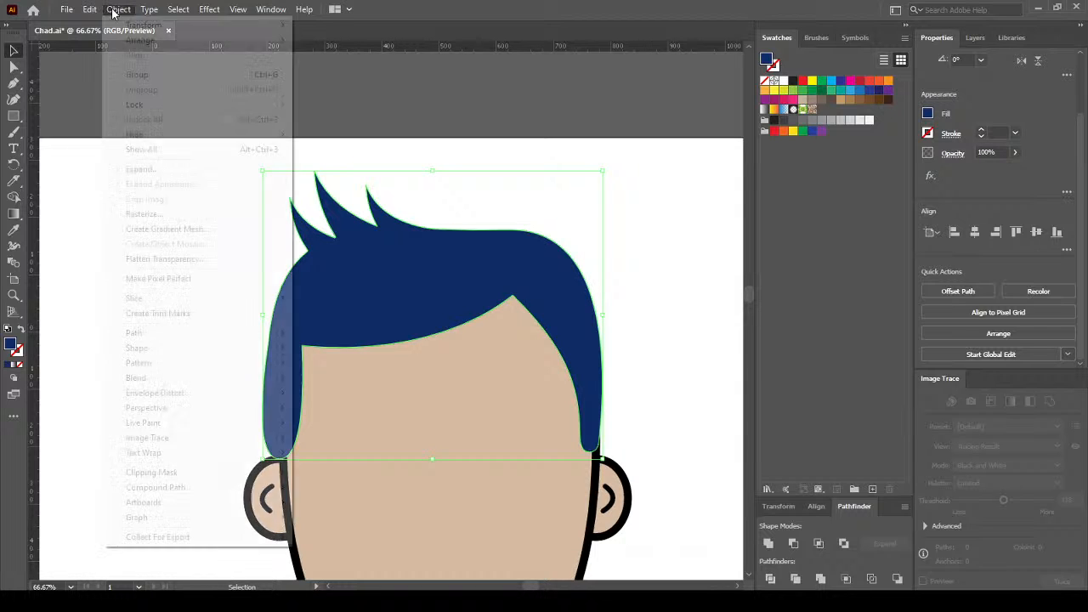
pyautogui.click(348, 107)
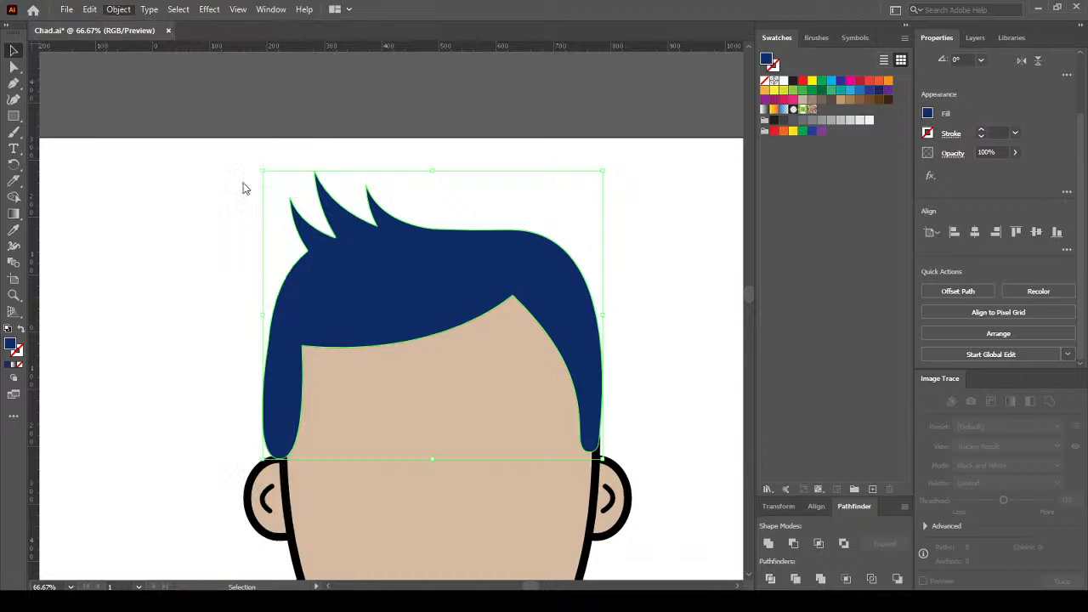
# Clear the selection, try another Knife cut across the sideburns, and reselect the hair path
pyautogui.hotkey('ctrl', 'shift', 'a')
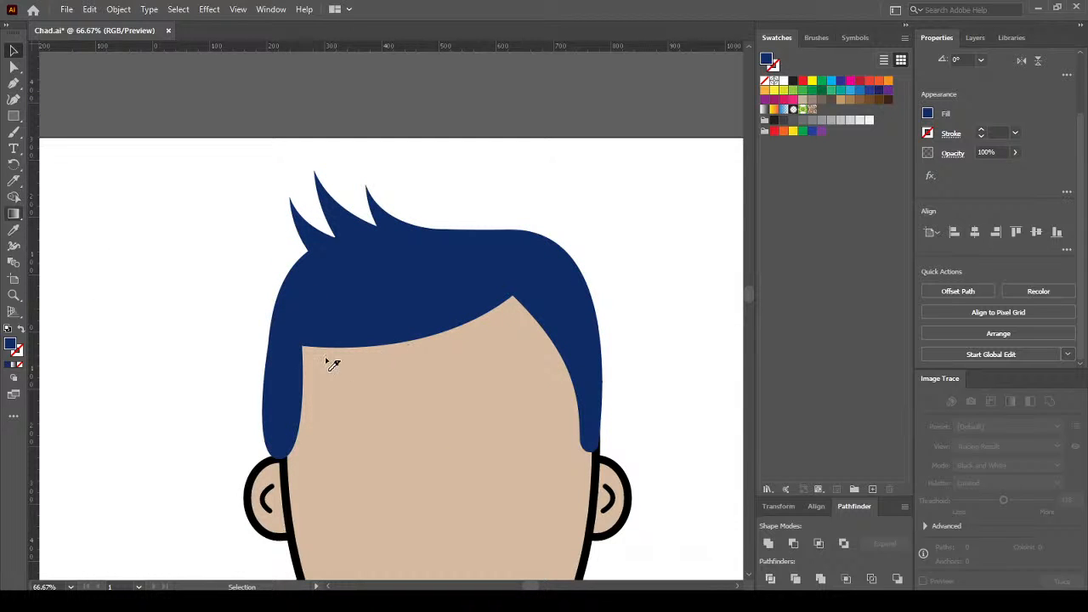
pyautogui.press('k')
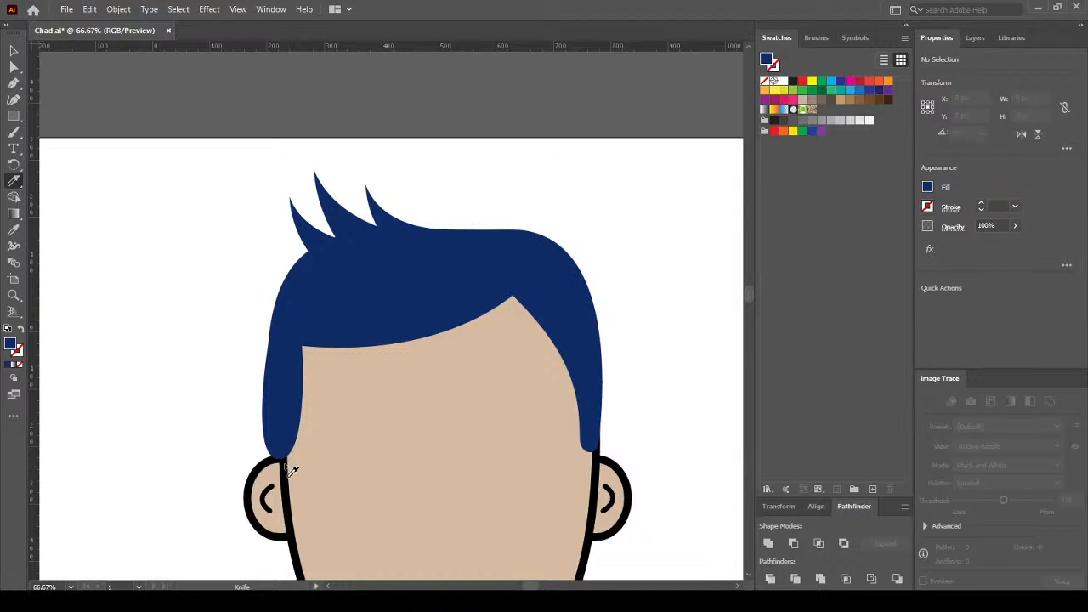
pyautogui.moveTo(297, 343)
pyautogui.mouseDown()
pyautogui.moveTo(337, 283)
pyautogui.moveTo(501, 262)
pyautogui.moveTo(538, 285)
pyautogui.moveTo(582, 360)
pyautogui.moveTo(587, 489)
pyautogui.mouseUp()
pyautogui.click(13, 50)
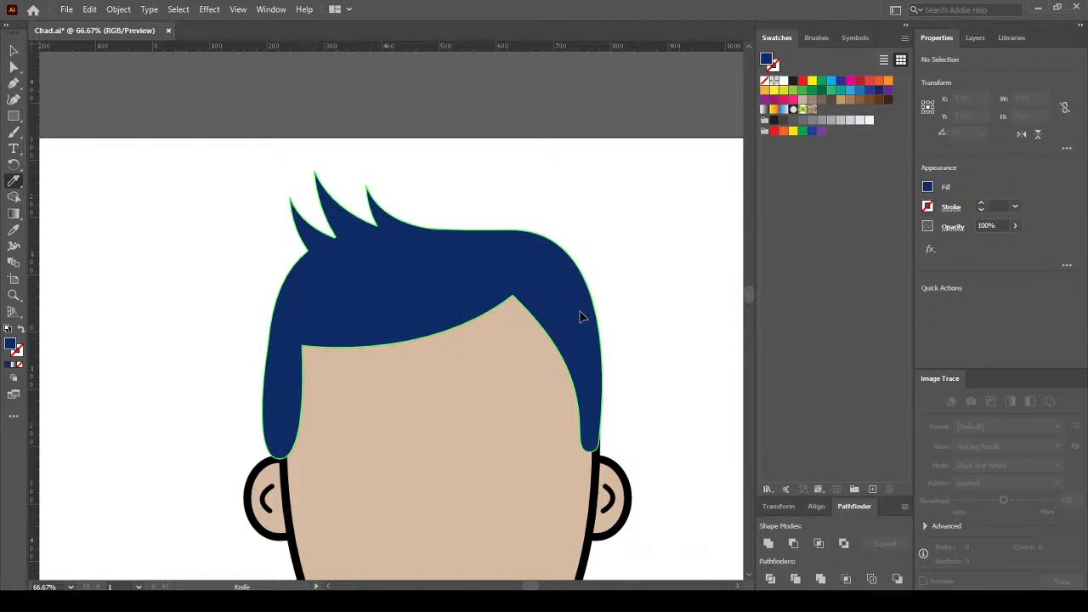
pyautogui.click(511, 175)
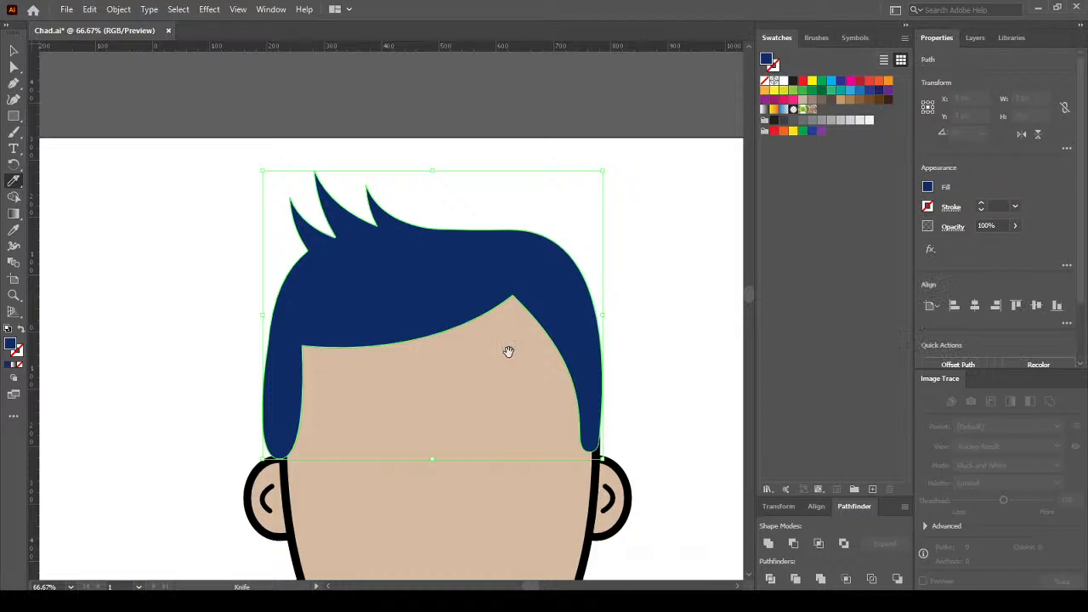
pyautogui.press('v')
pyautogui.moveTo(476, 240); pyautogui.dragTo(445, 126)
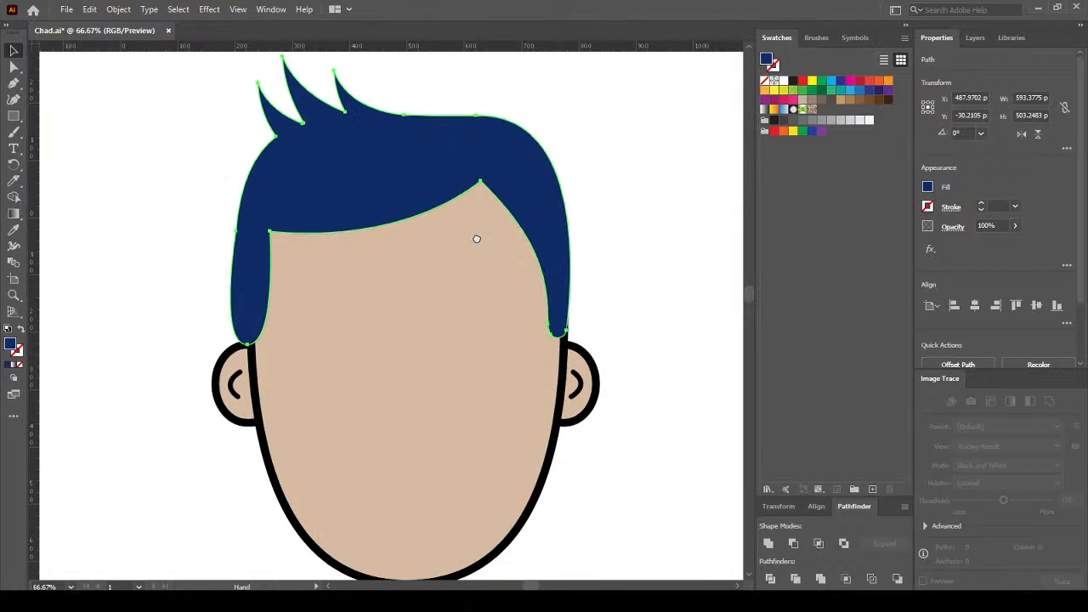
pyautogui.click(16, 117)
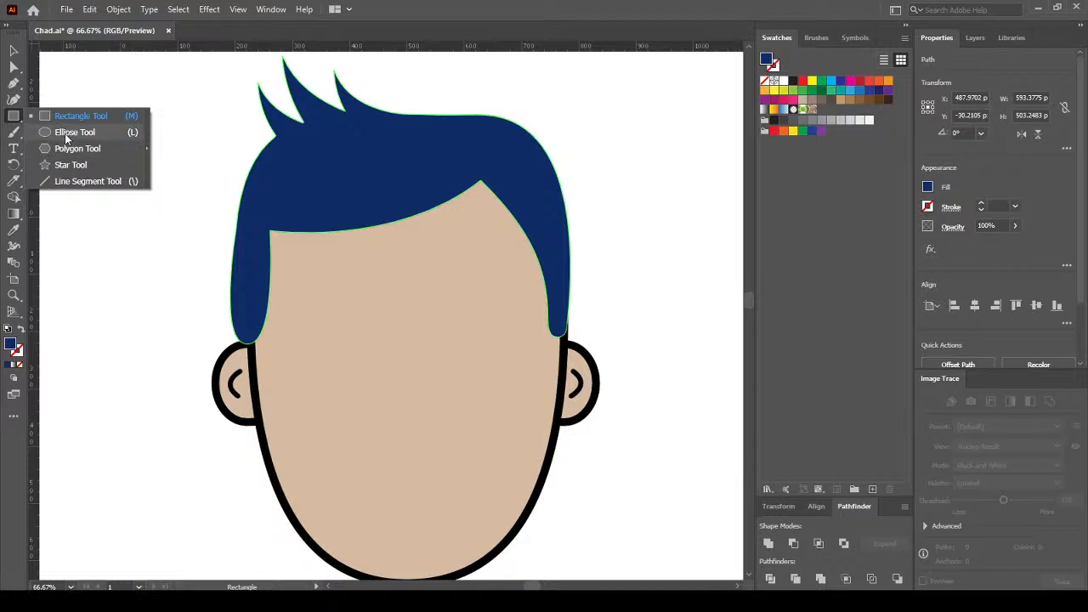
pyautogui.click(12, 102)
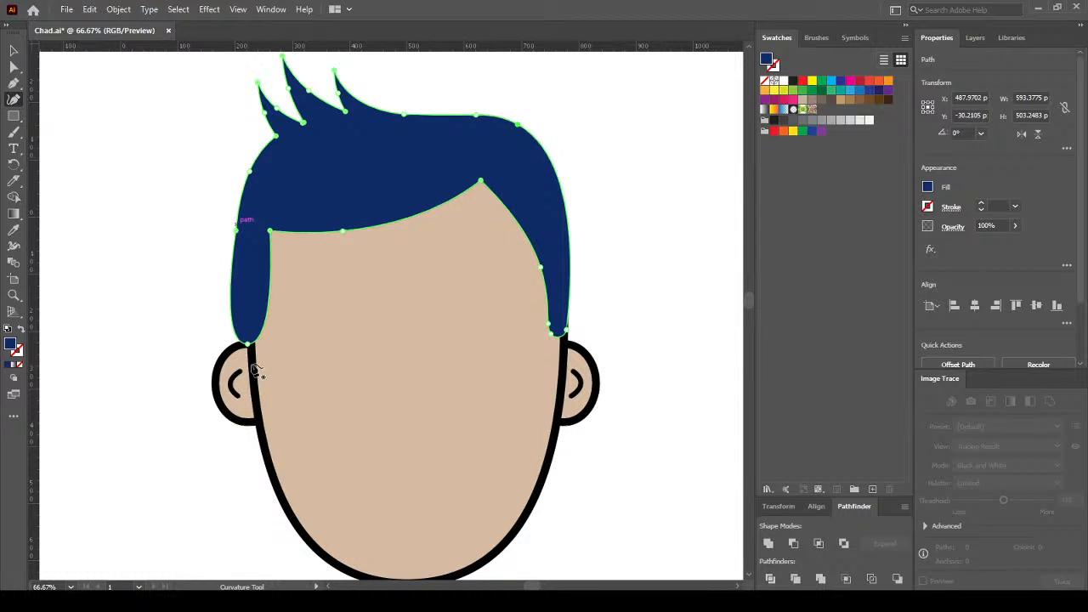
pyautogui.press('v')
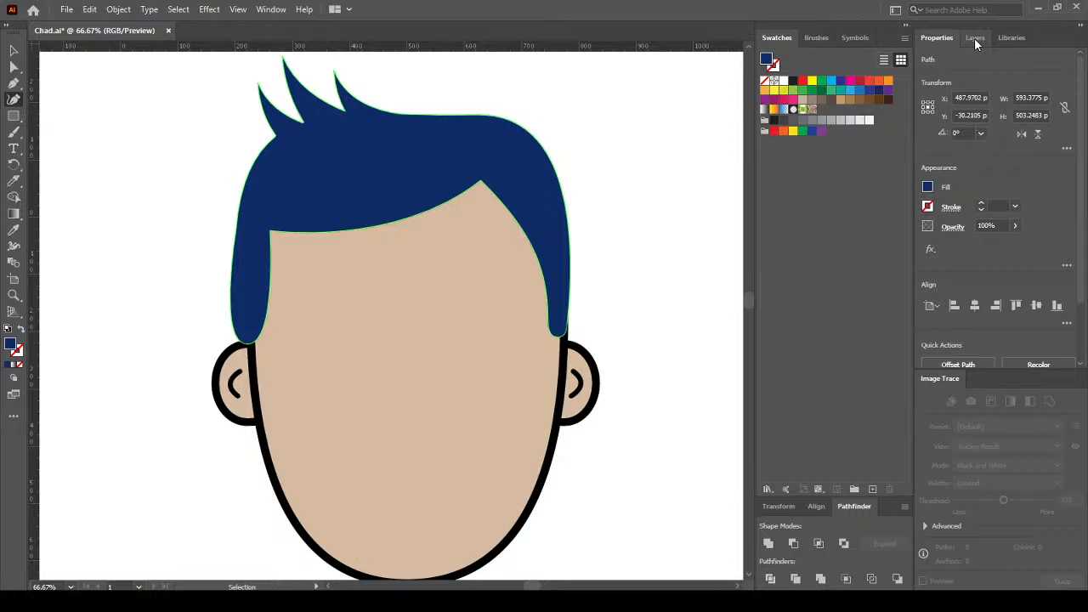
# Hide the Face BG, Left Ear and Right Ear layers so only the hair shows, and make the Hair layer active
pyautogui.click(974, 38)
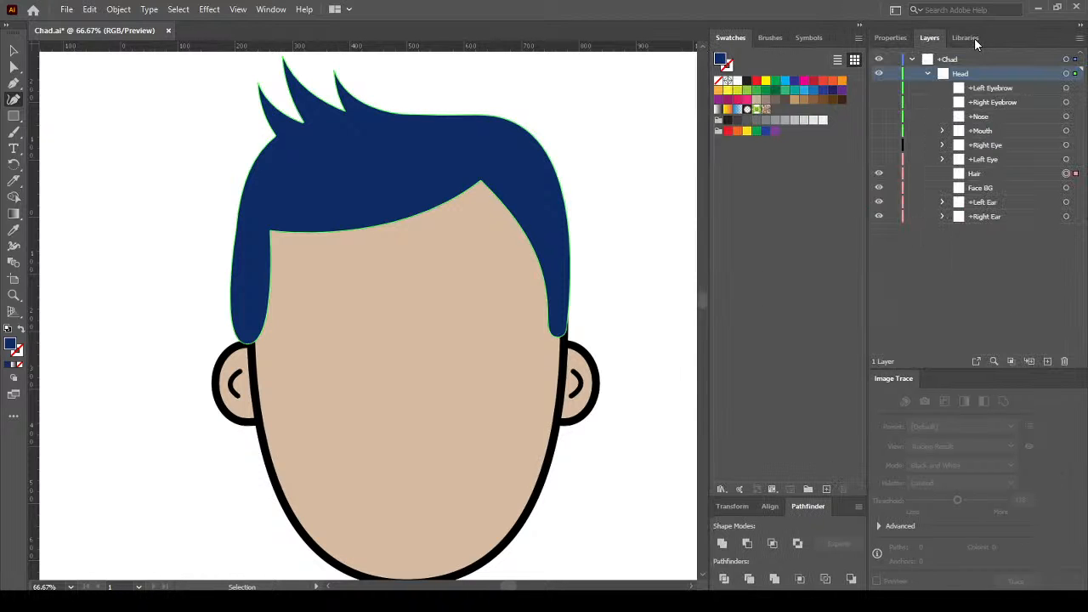
pyautogui.click(880, 216)
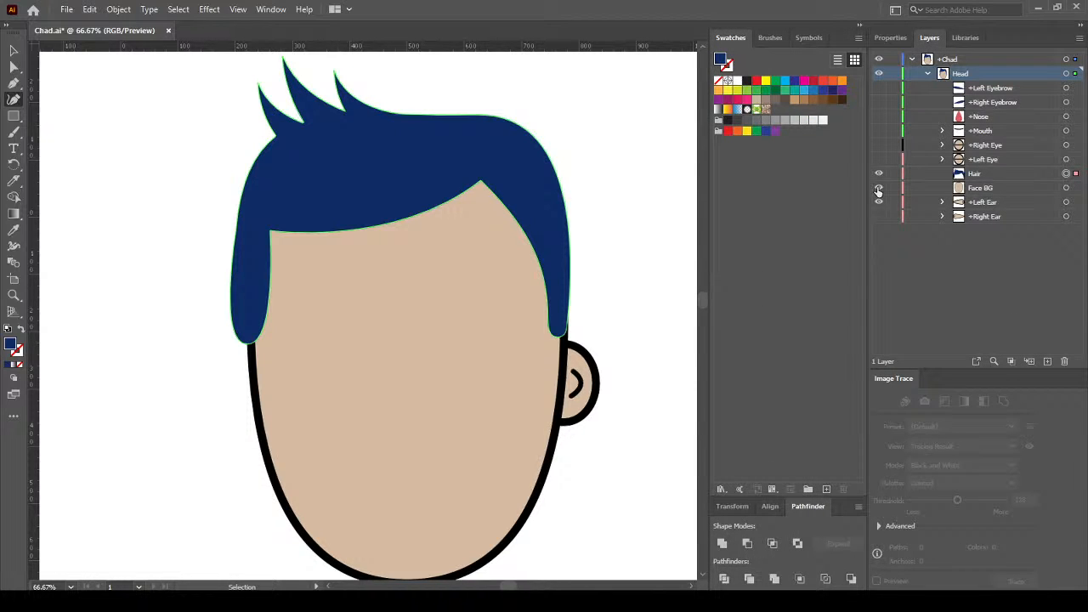
pyautogui.click(880, 188)
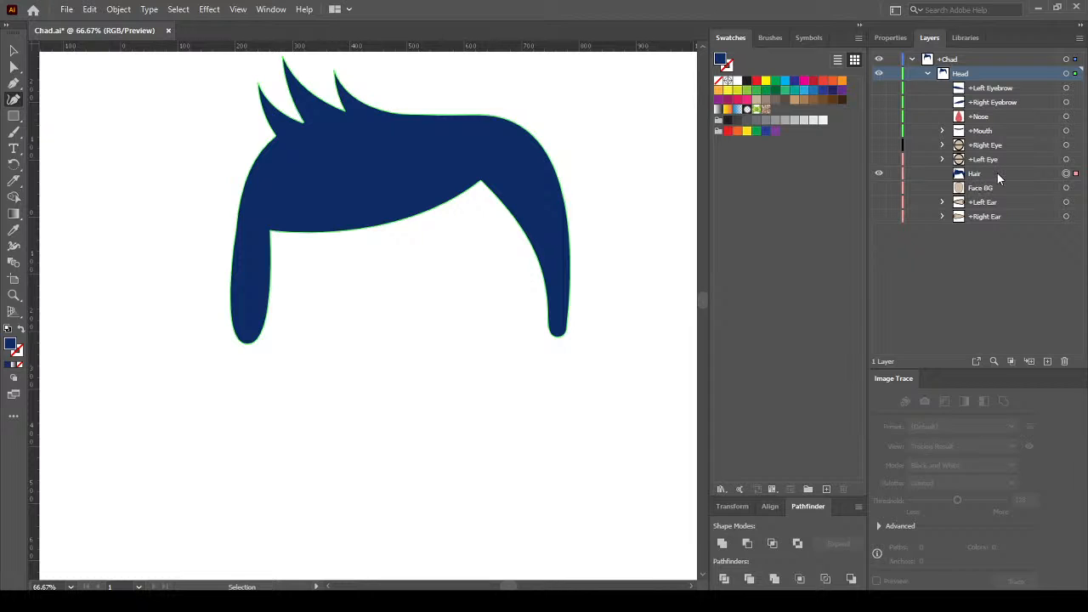
pyautogui.click(998, 172)
# Try a Knife cut on the isolated hair shape, running just below the two sideburn tips
pyautogui.hotkey('shift', '`')
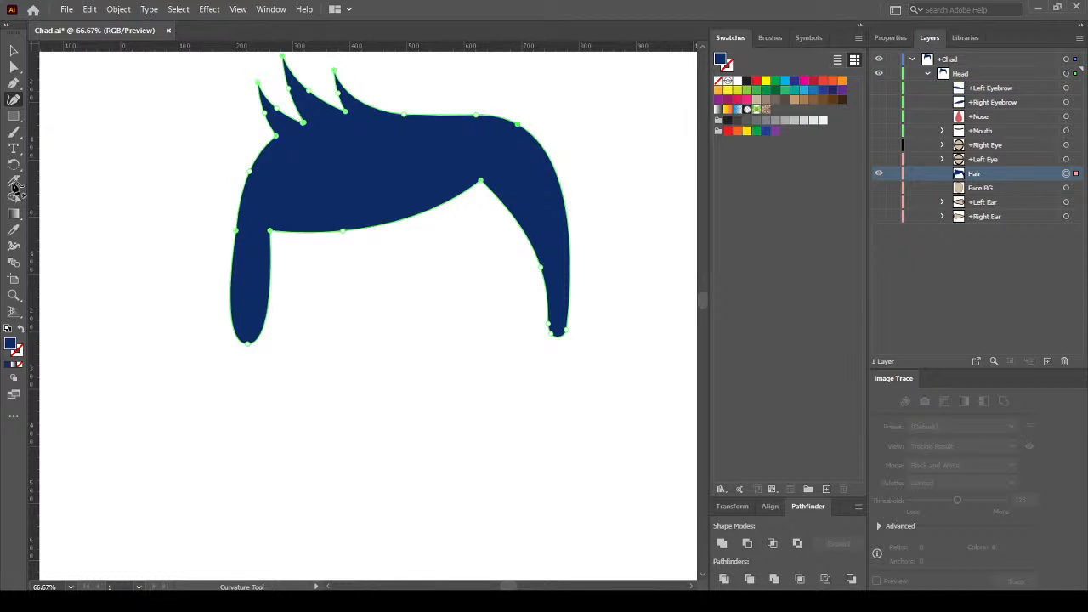
pyautogui.hotkey('shift', 'k')
pyautogui.moveTo(253, 357)
pyautogui.mouseDown()
pyautogui.moveTo(243, 331)
pyautogui.moveTo(248, 261)
pyautogui.moveTo(294, 173)
pyautogui.moveTo(355, 159)
pyautogui.moveTo(489, 155)
pyautogui.moveTo(528, 175)
pyautogui.moveTo(561, 384)
pyautogui.mouseUp()
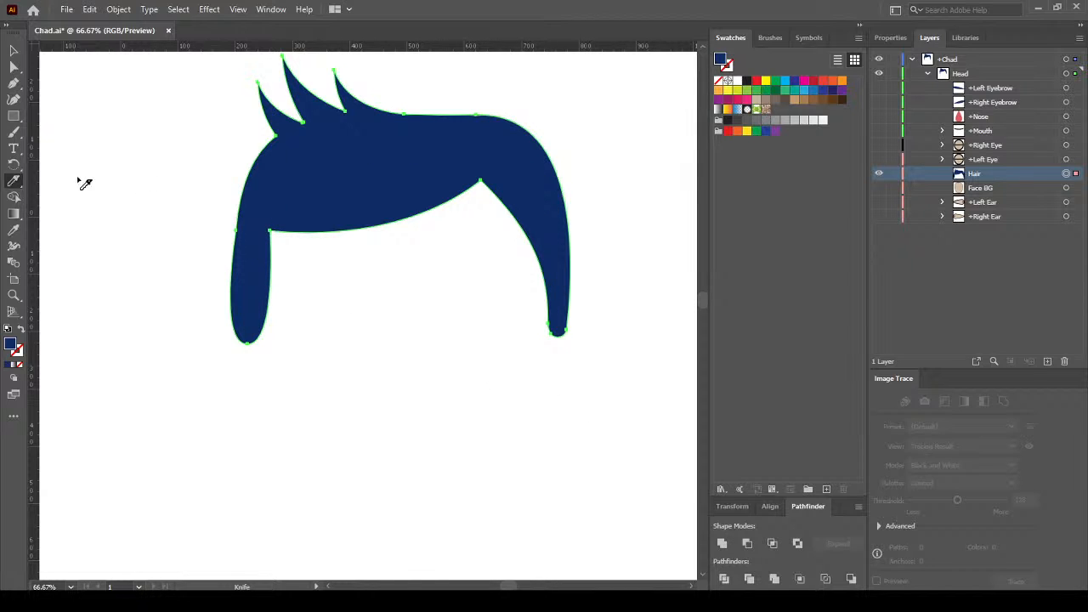
pyautogui.click(16, 99)
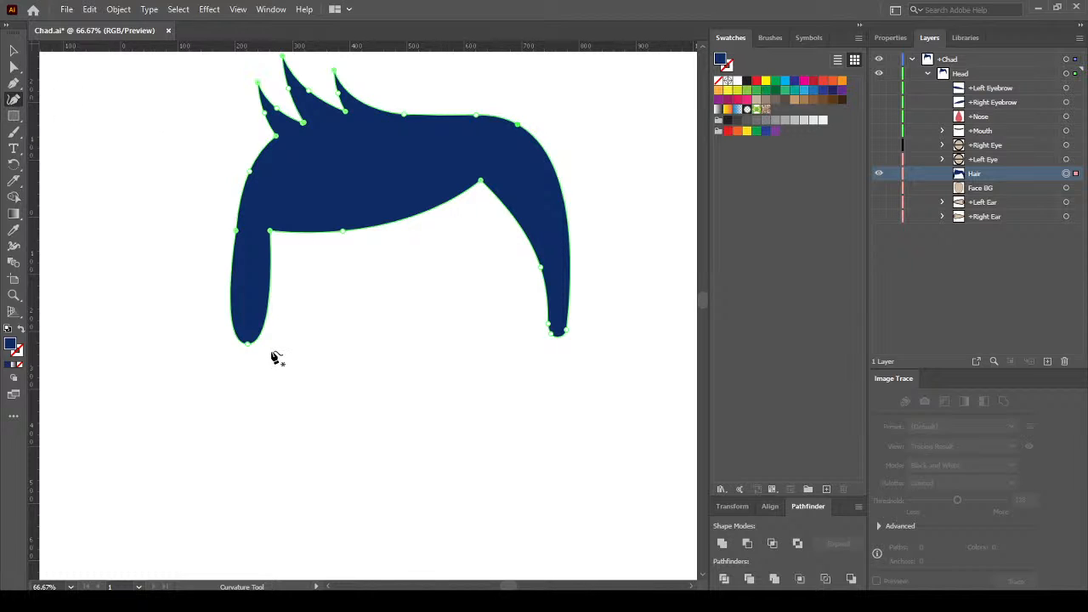
pyautogui.press('ctrl')
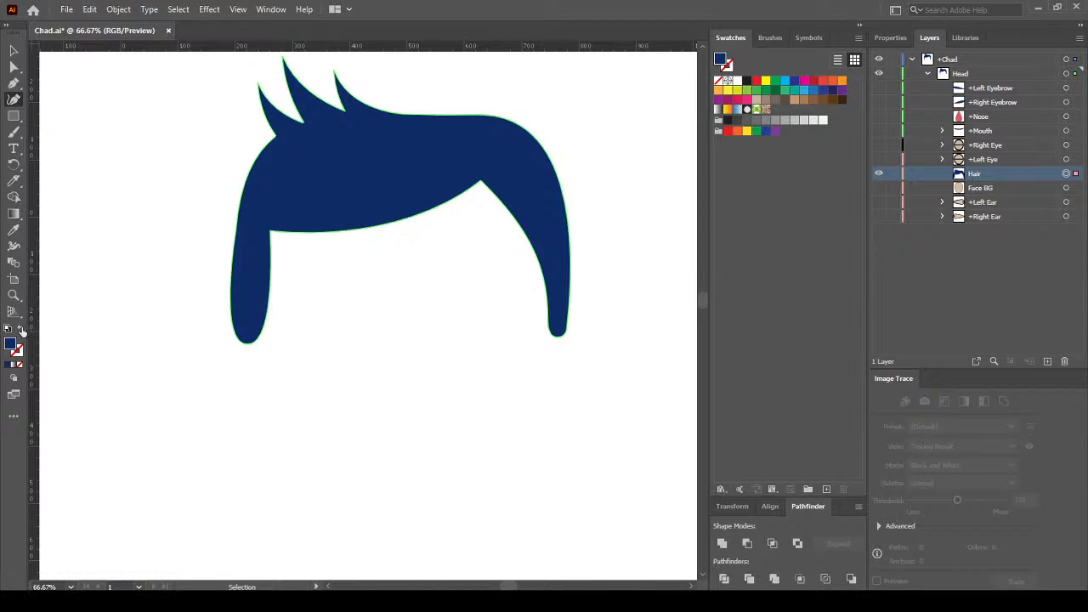
pyautogui.click(23, 331)
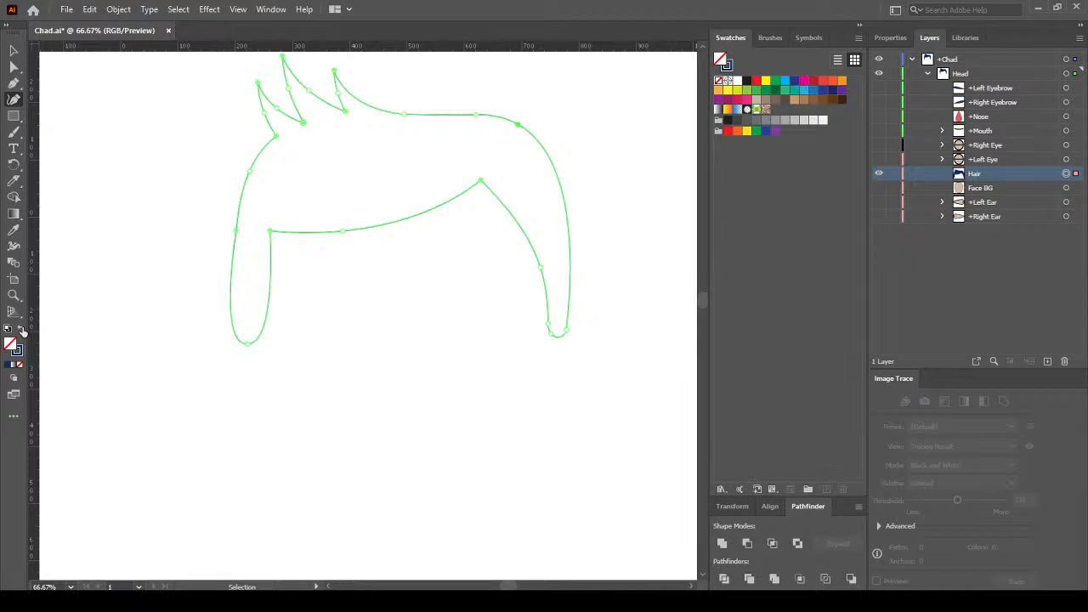
pyautogui.click(23, 331)
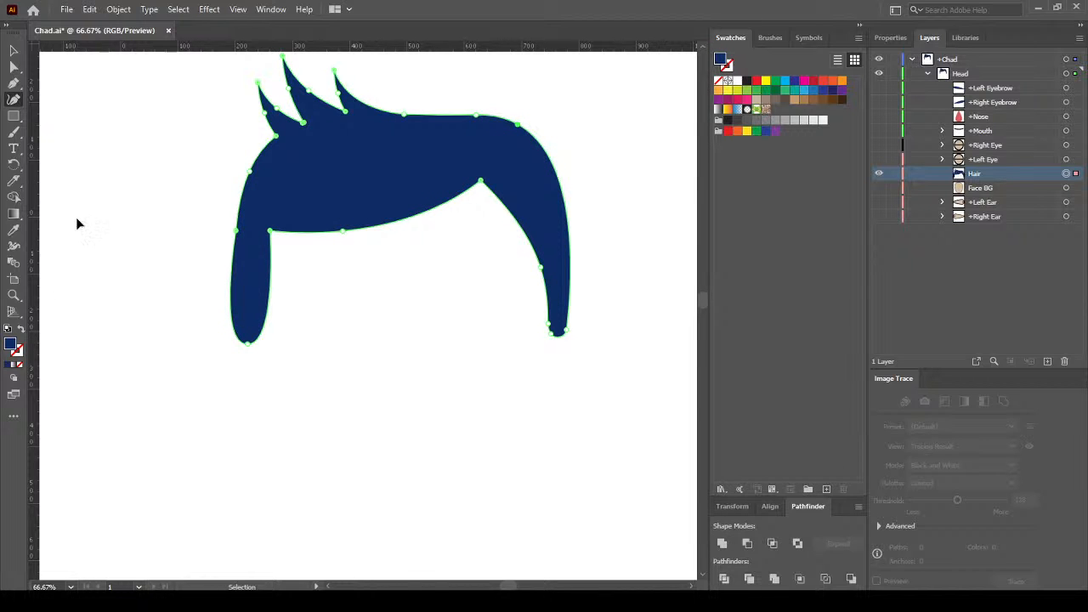
pyautogui.press('ctrl')
pyautogui.hotkey('ctrl', 'shift', 'd')
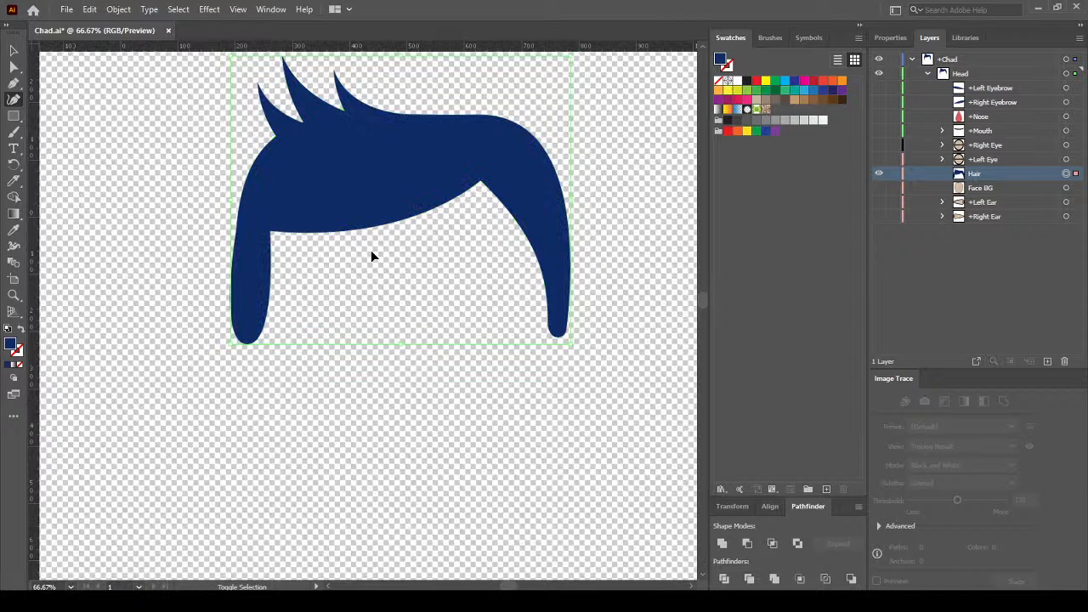
pyautogui.hotkey('ctrl', 'shift', 'd')
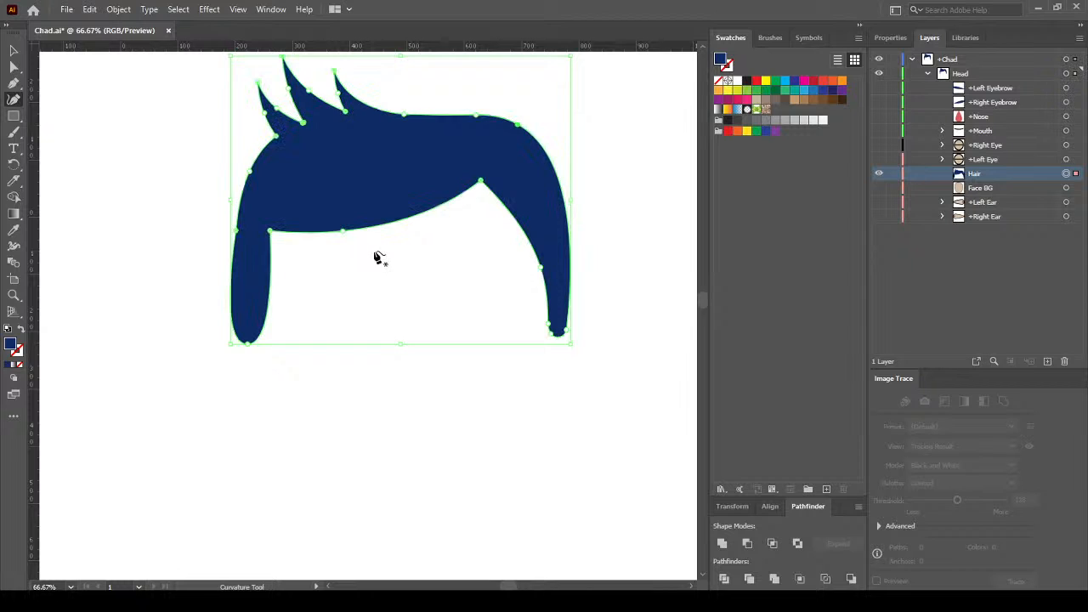
# Deselect the hair and set the drawing colours to no fill with a red stroke
pyautogui.click(13, 53)
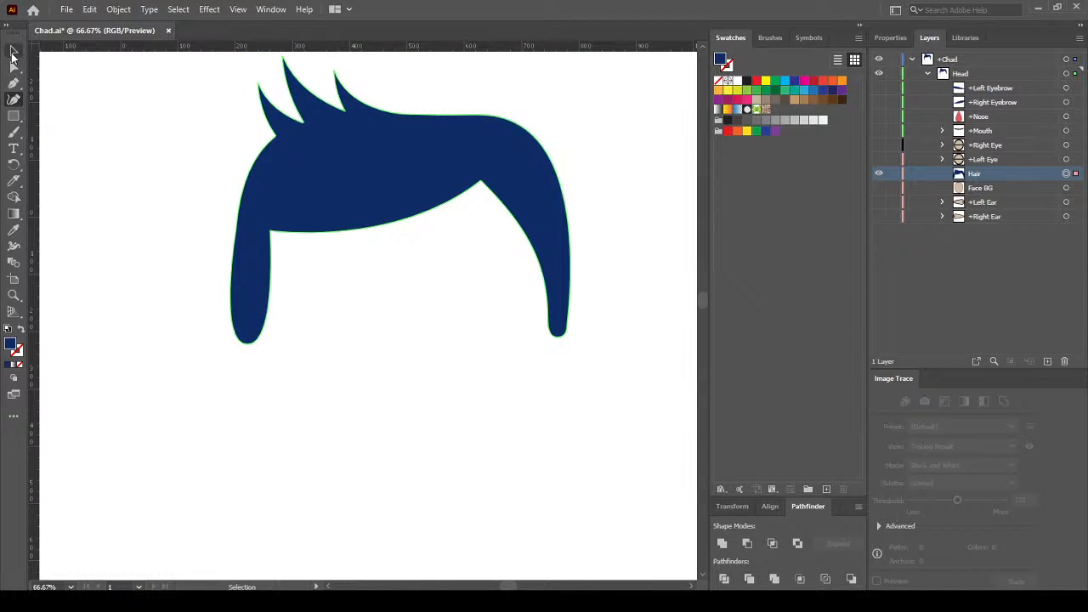
pyautogui.click(117, 209)
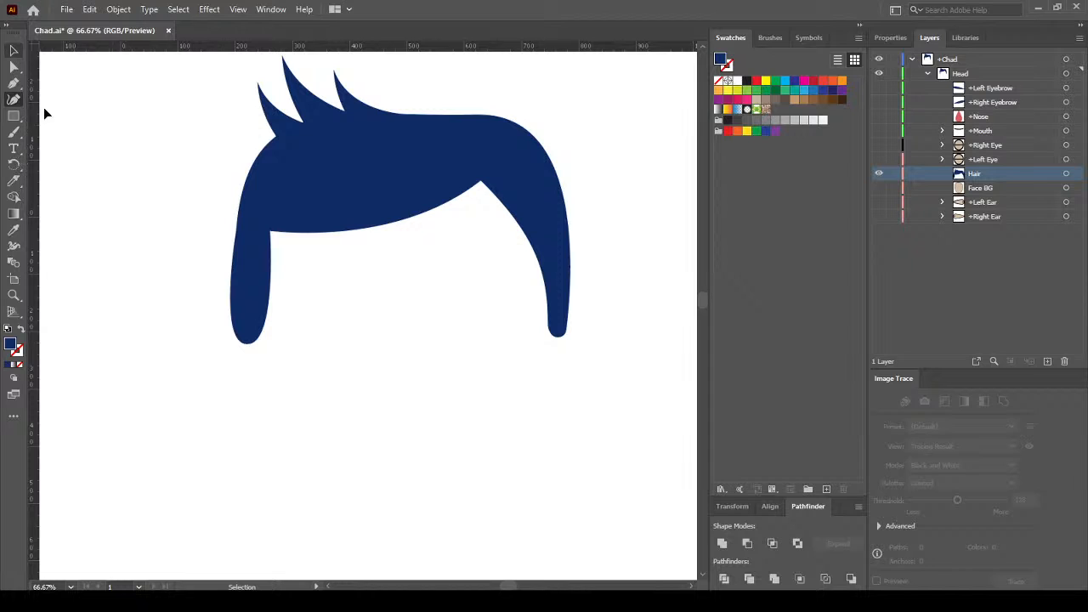
pyautogui.press('v')
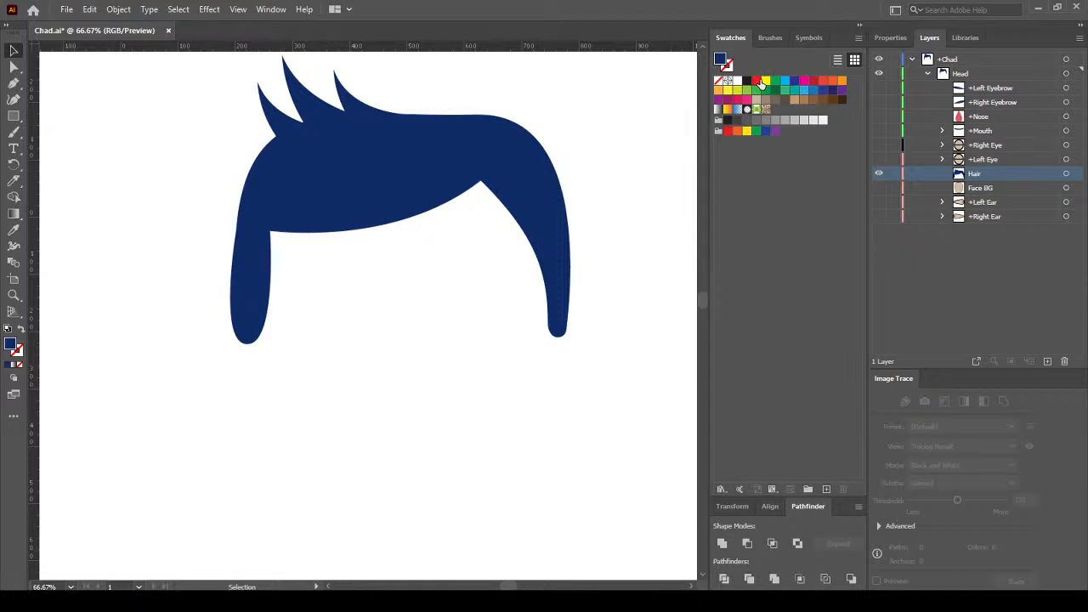
pyautogui.click(757, 81)
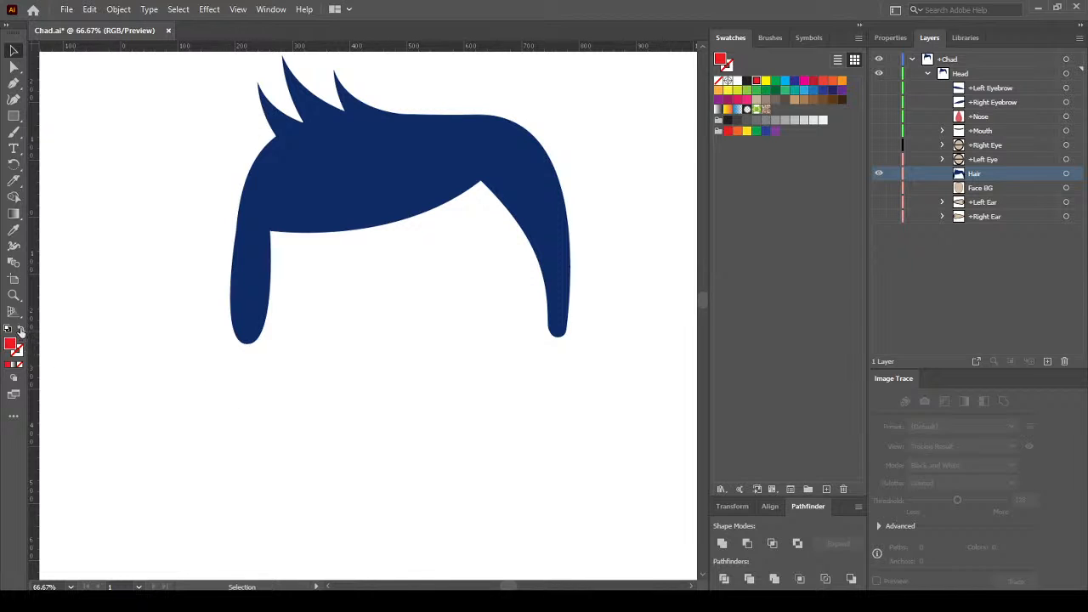
pyautogui.hotkey('shift', 'x')
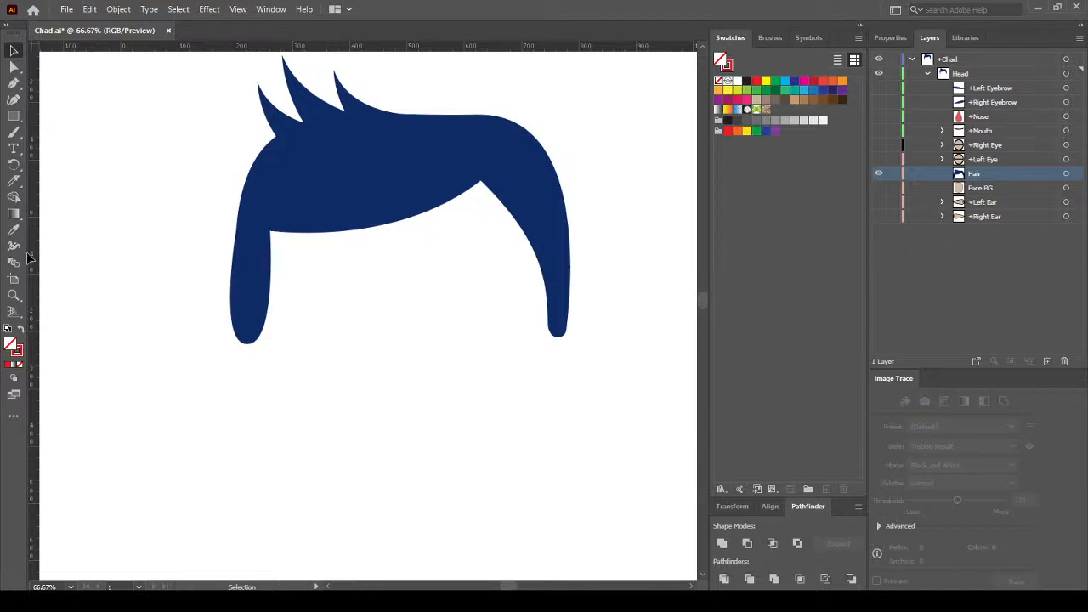
# Draw a closed dividing path with the Curvature tool, arching from below one sideburn through the hair to below the other
pyautogui.click(14, 99)
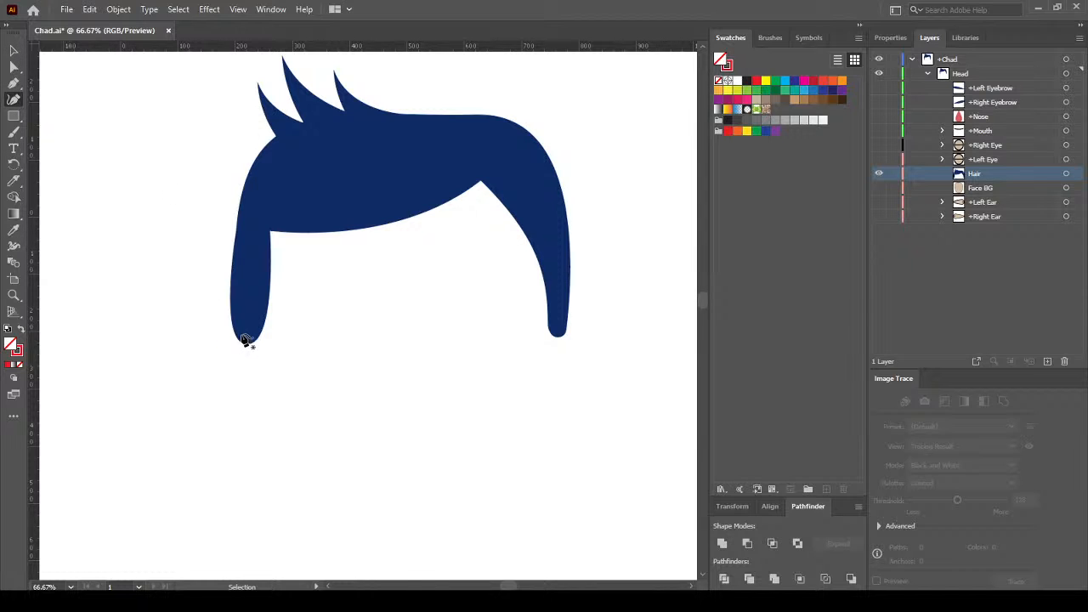
pyautogui.hotkey('shift', '`')
pyautogui.click(247, 395)
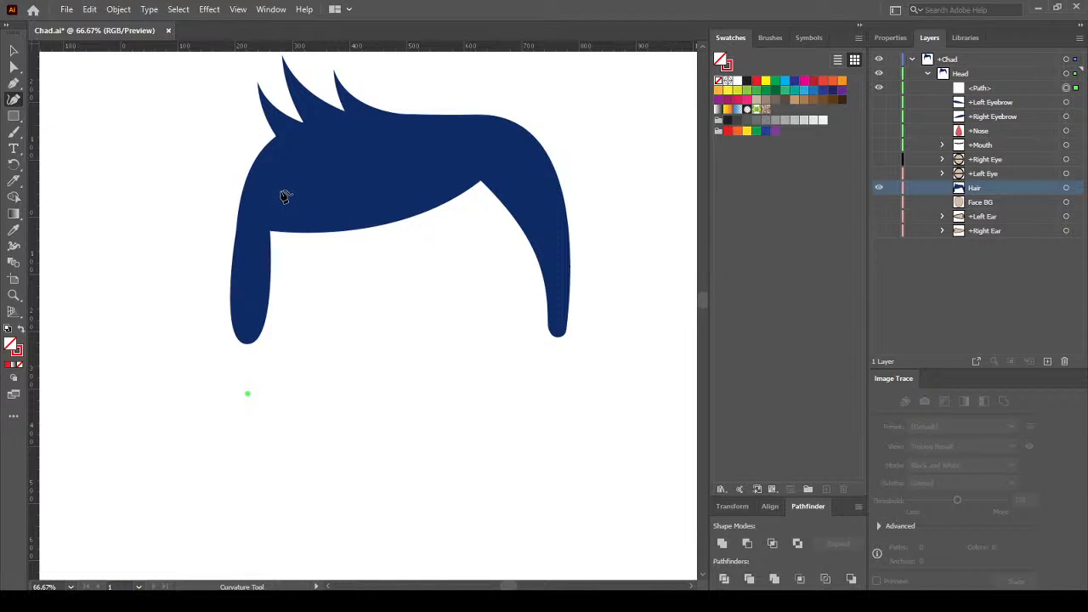
pyautogui.moveTo(283, 191); pyautogui.dragTo(312, 197)
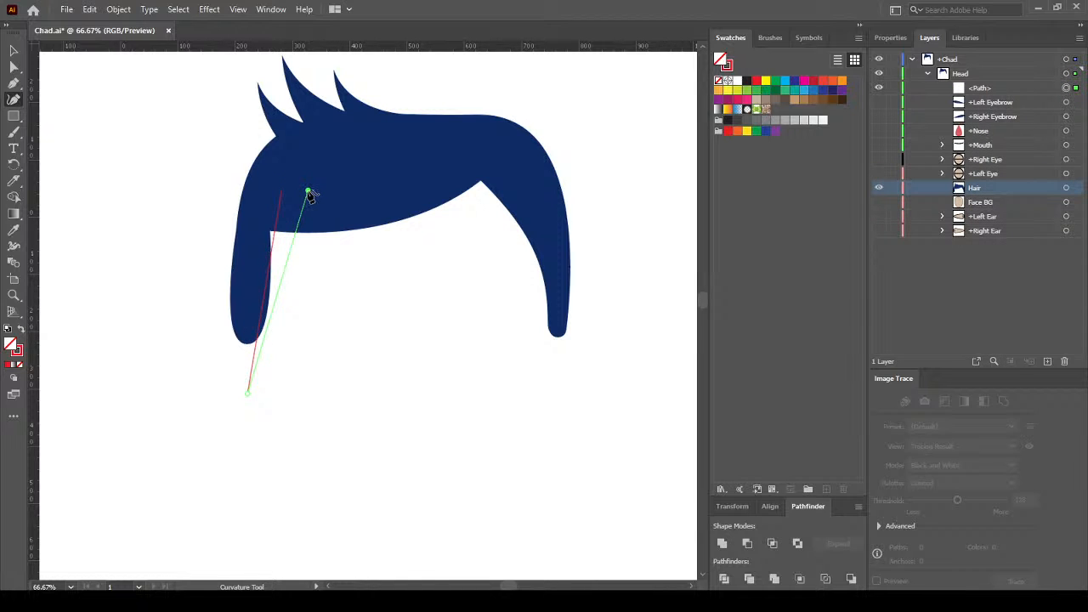
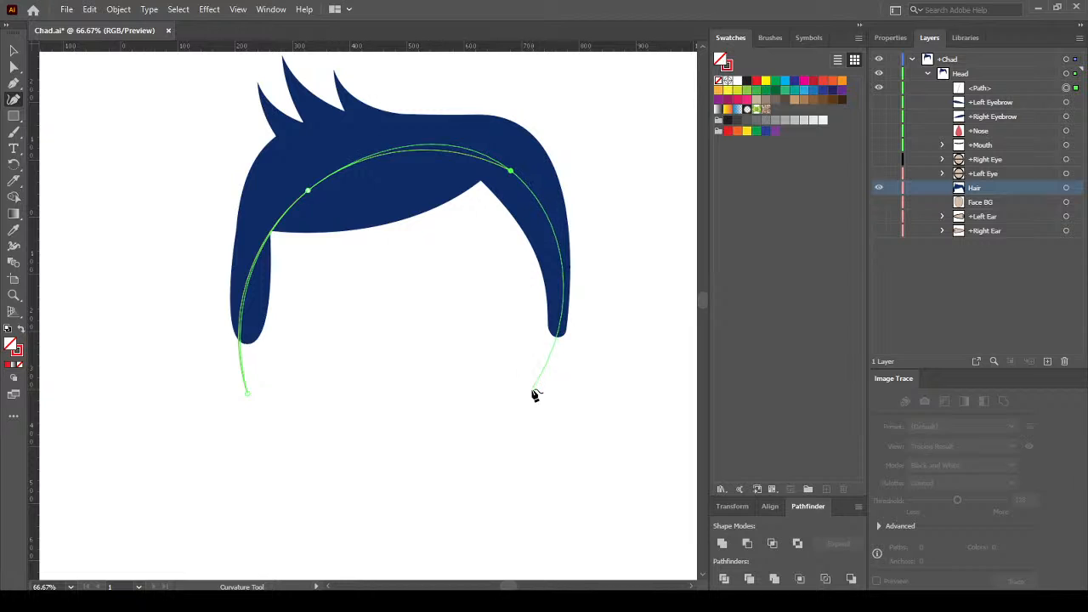
pyautogui.click(531, 391)
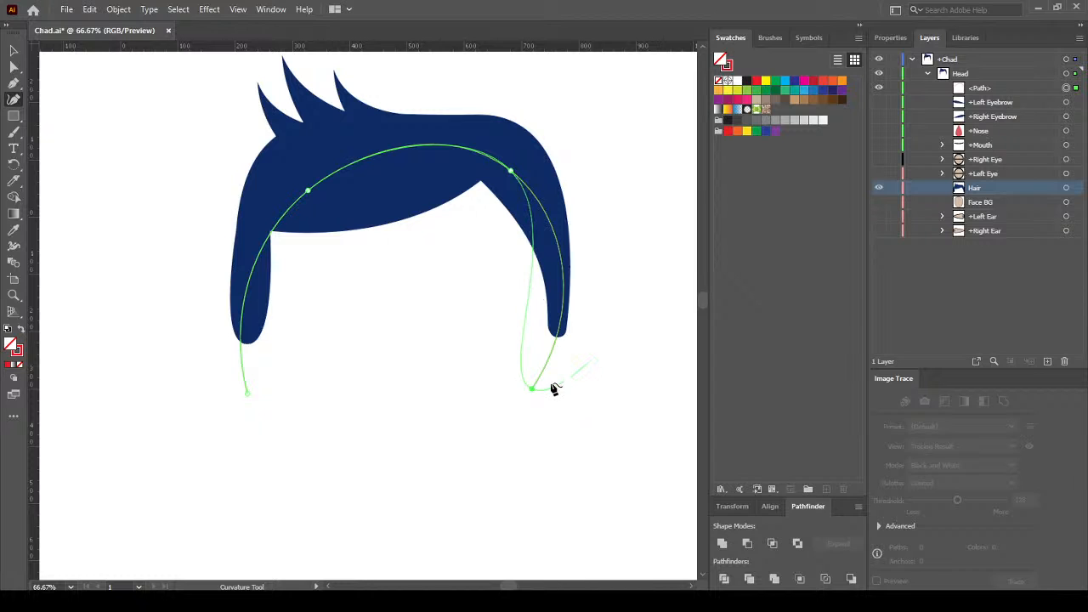
pyautogui.rightClick(554, 389)
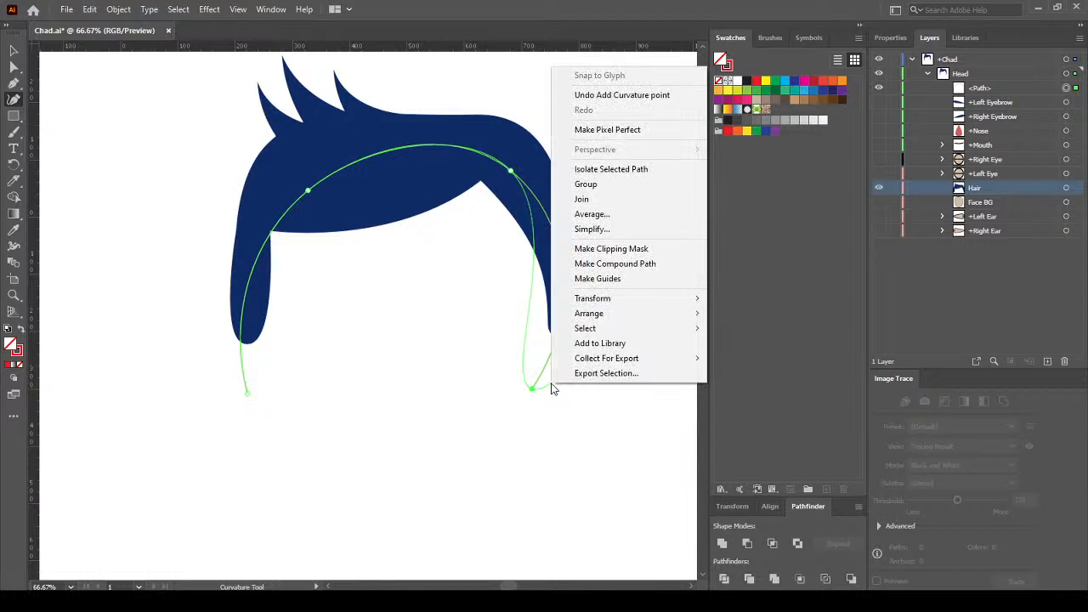
pyautogui.press('Escape')
pyautogui.click(571, 404)
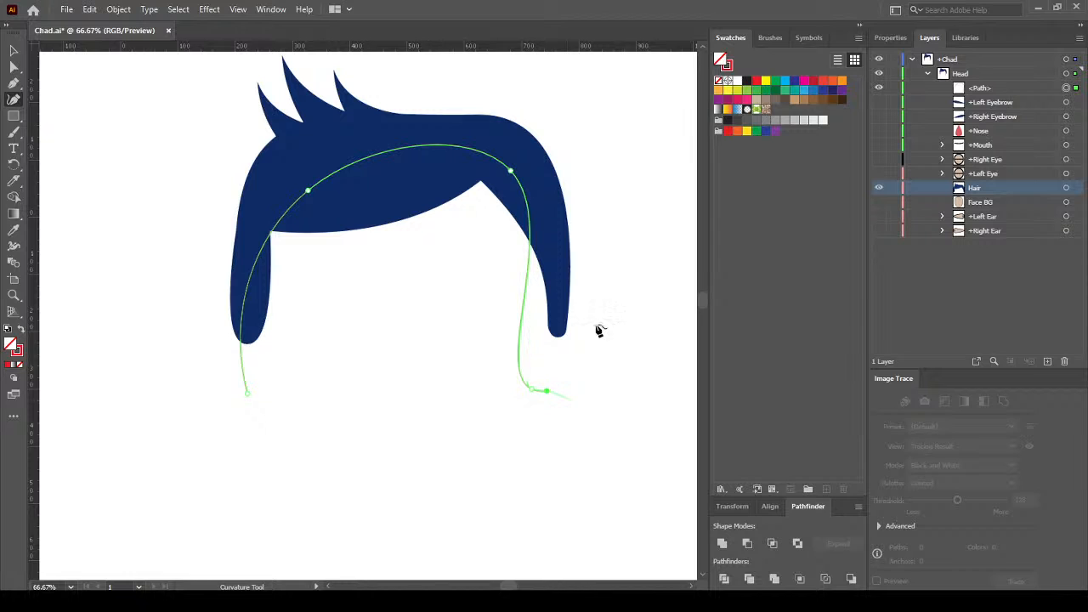
pyautogui.click(250, 396)
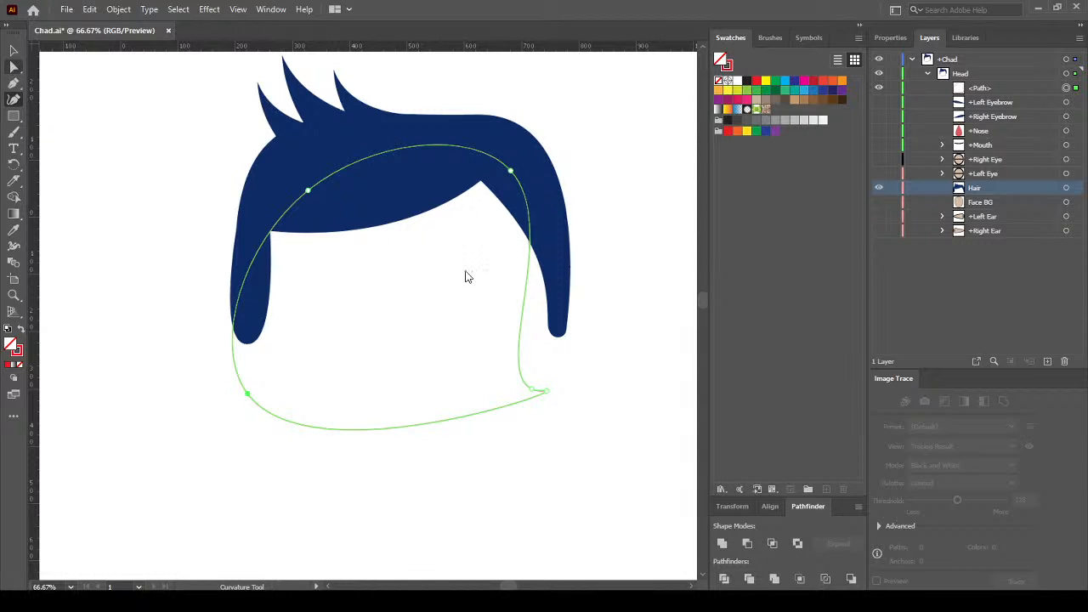
# Move the arch's anchor above the right sideburn slightly outward and down with the Direct Selection tool
pyautogui.press('a')
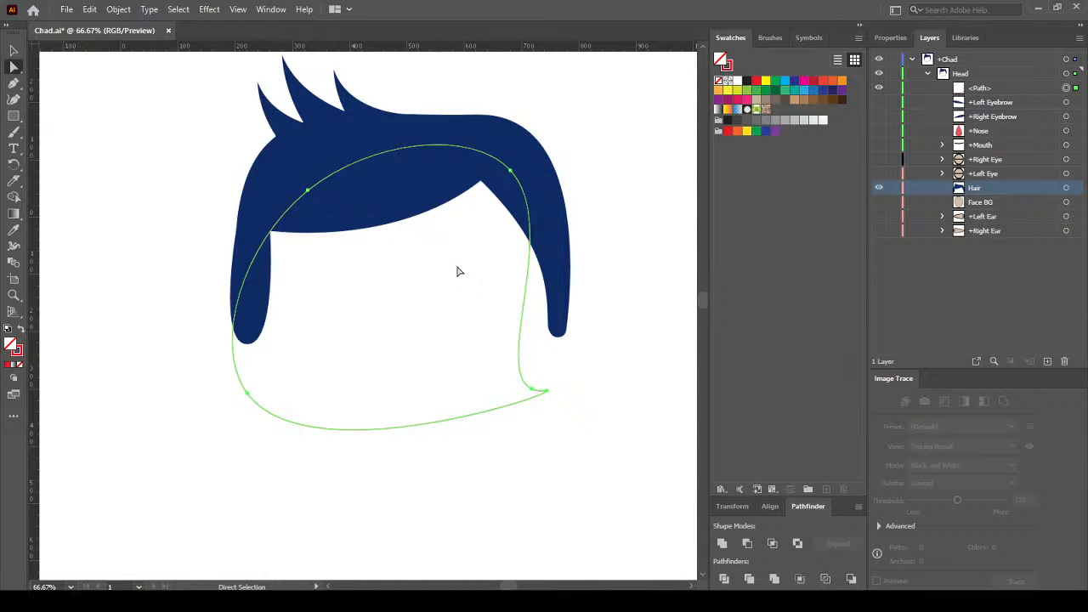
pyautogui.click(510, 173)
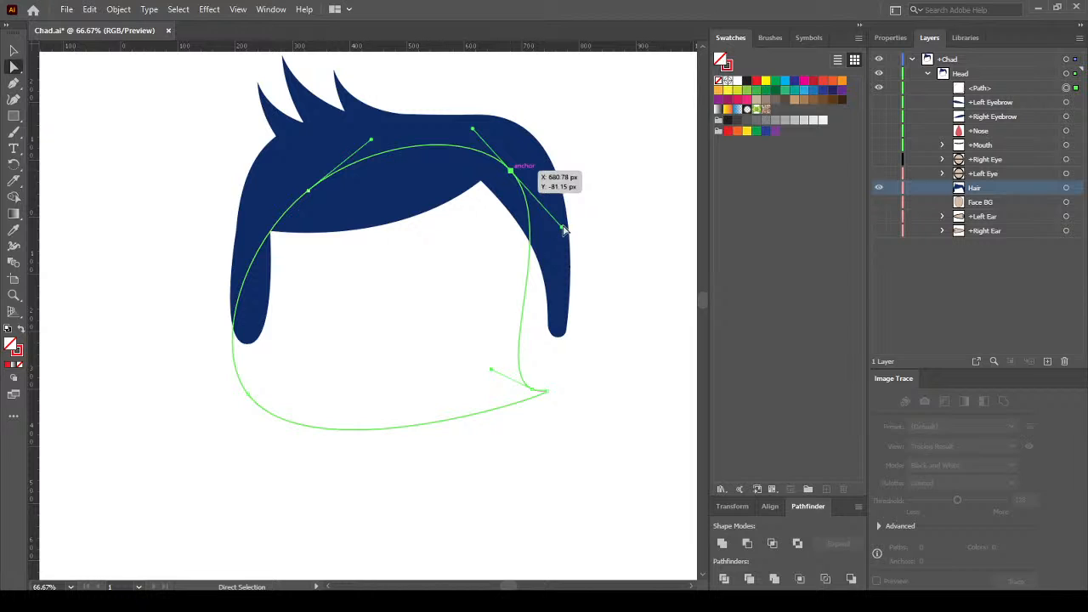
pyautogui.moveTo(517, 176); pyautogui.dragTo(524, 191)
pyautogui.hotkey('ctrl', 'z')
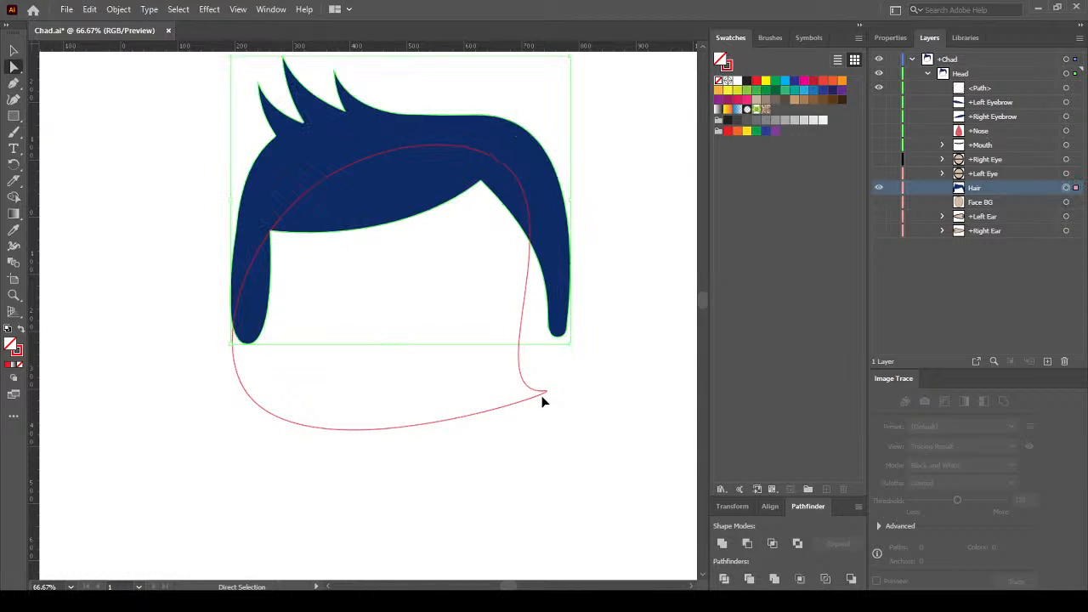
pyautogui.click(541, 397)
pyautogui.click(522, 189)
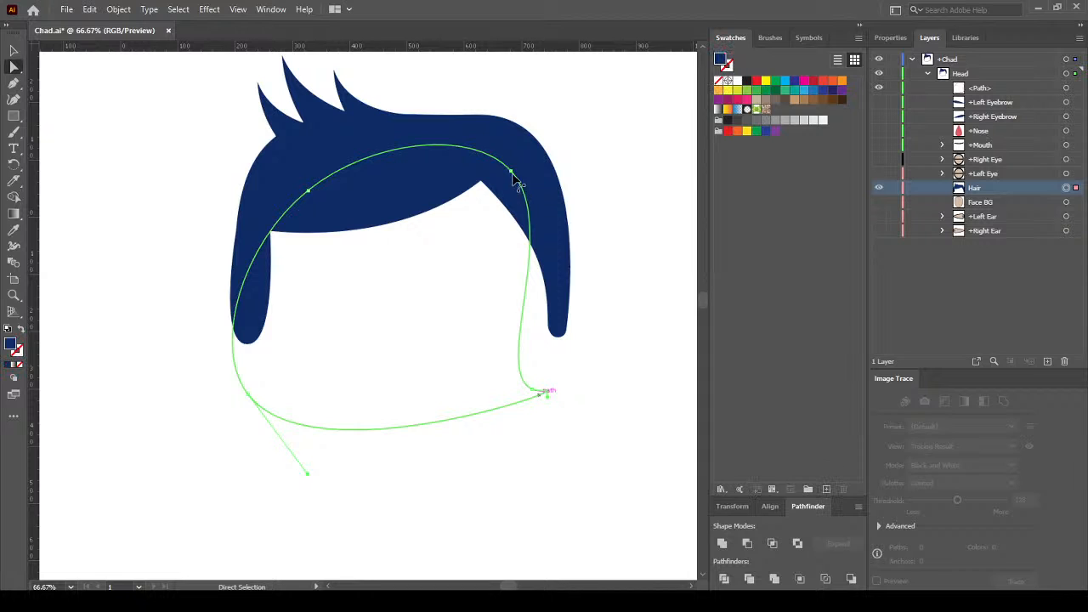
pyautogui.click(511, 174)
pyautogui.click(511, 172)
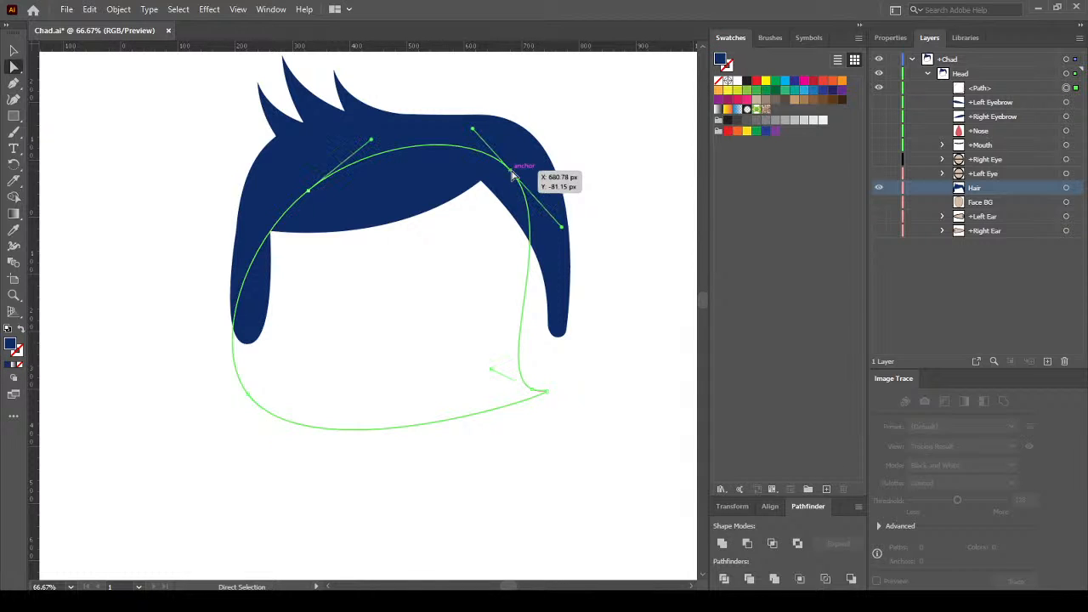
pyautogui.moveTo(511, 173)
pyautogui.mouseDown()
pyautogui.moveTo(536, 185)
pyautogui.moveTo(525, 185)
pyautogui.mouseUp()
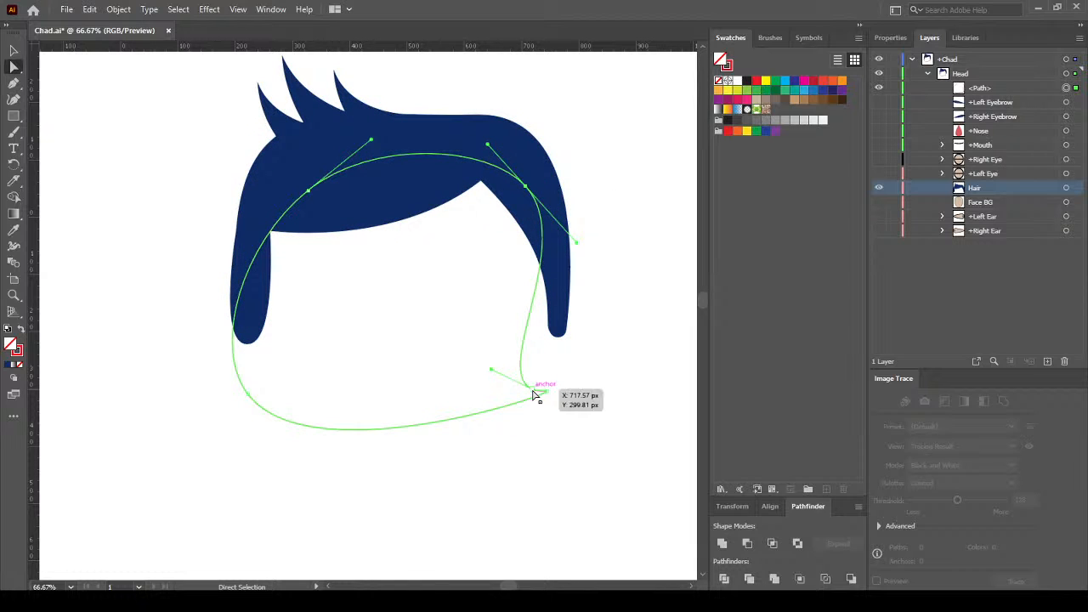
# Reposition the anchor and handle near the path's lower right corner so the curve runs down through the right sideburn
pyautogui.moveTo(491, 375); pyautogui.dragTo(580, 330)
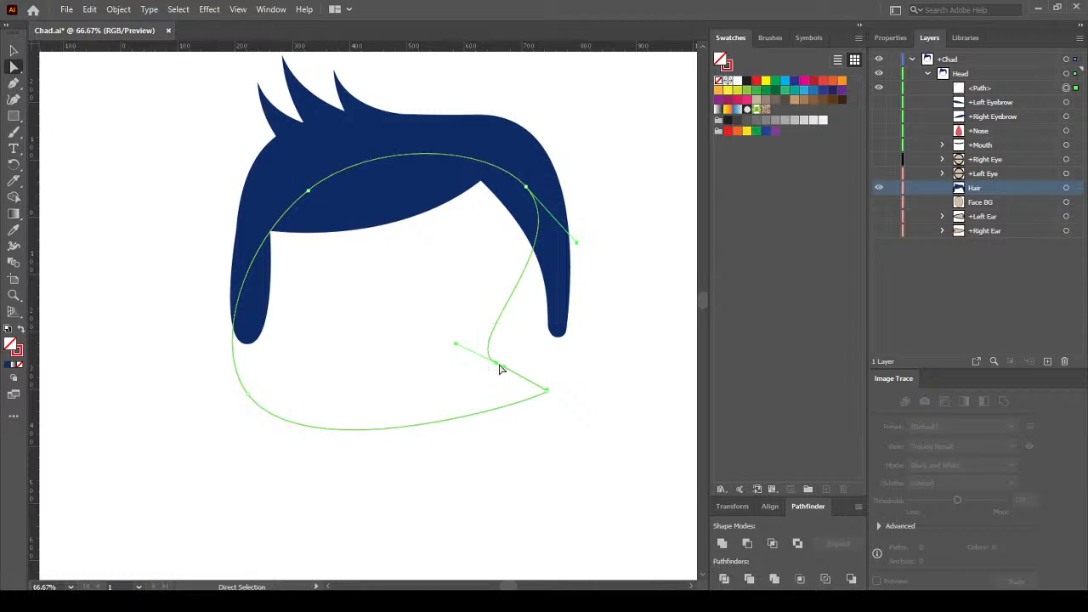
pyautogui.click(456, 348)
pyautogui.click(496, 367)
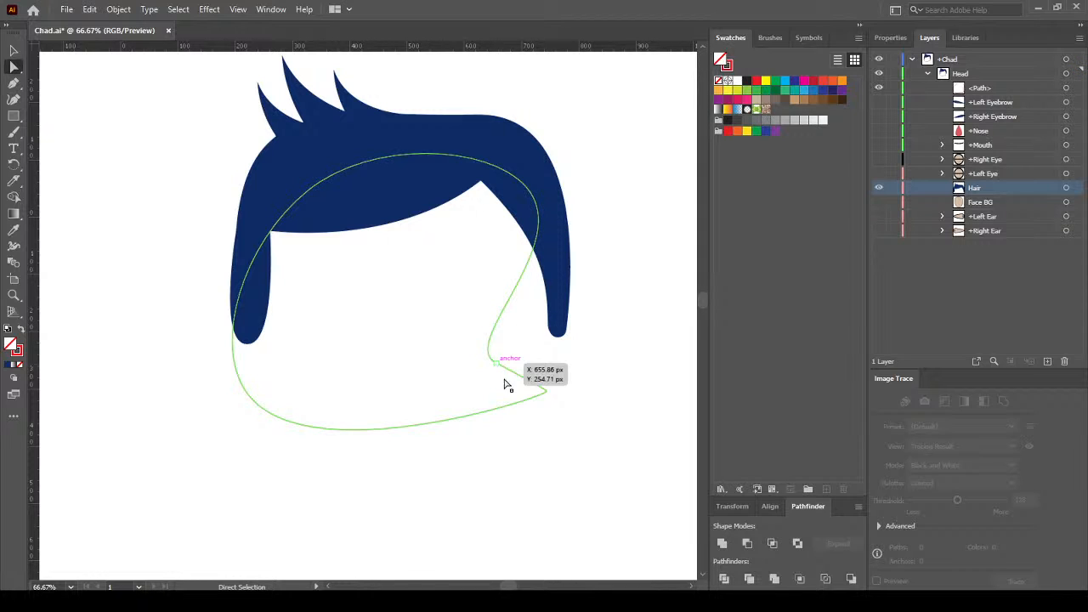
pyautogui.click(497, 367)
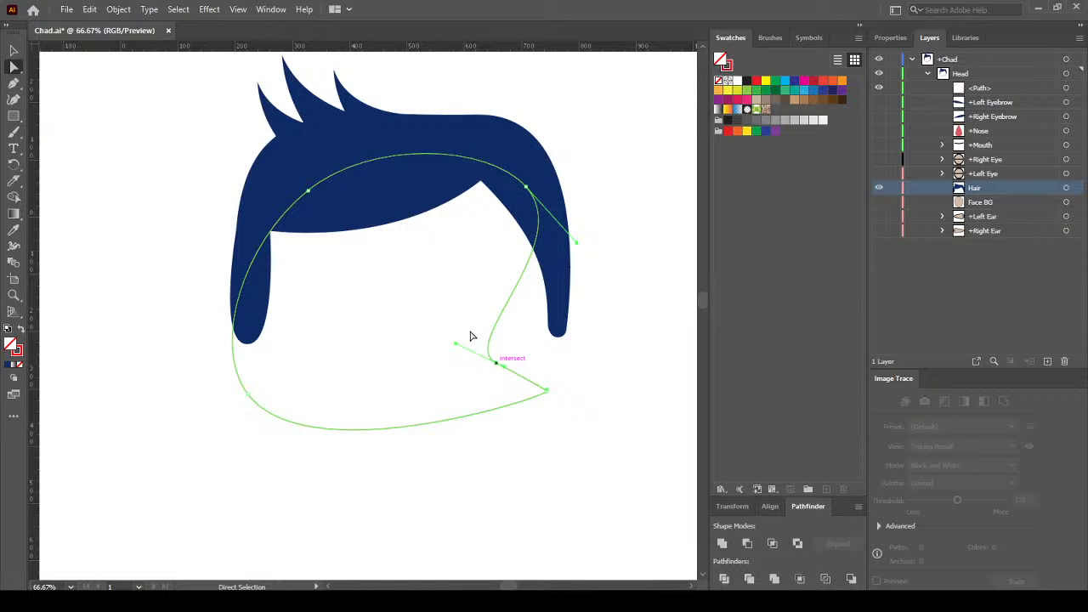
pyautogui.moveTo(506, 323); pyautogui.dragTo(552, 372)
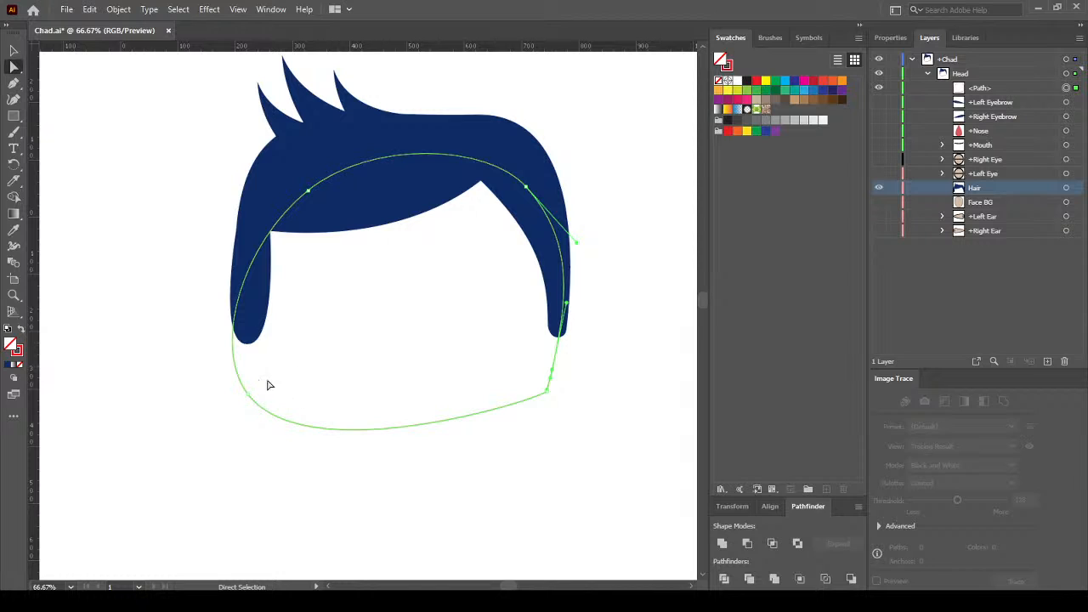
# Shift the arch's upper left anchor up and outward, and adjust the lower left handle to run the curve through the left sideburn
pyautogui.click(310, 192)
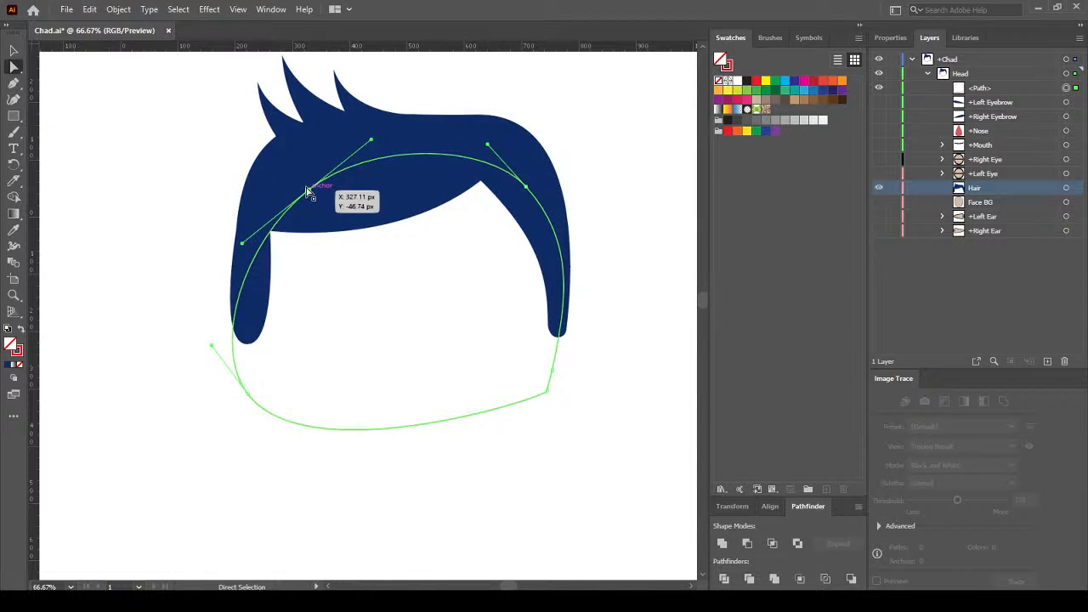
pyautogui.moveTo(310, 192); pyautogui.dragTo(301, 180)
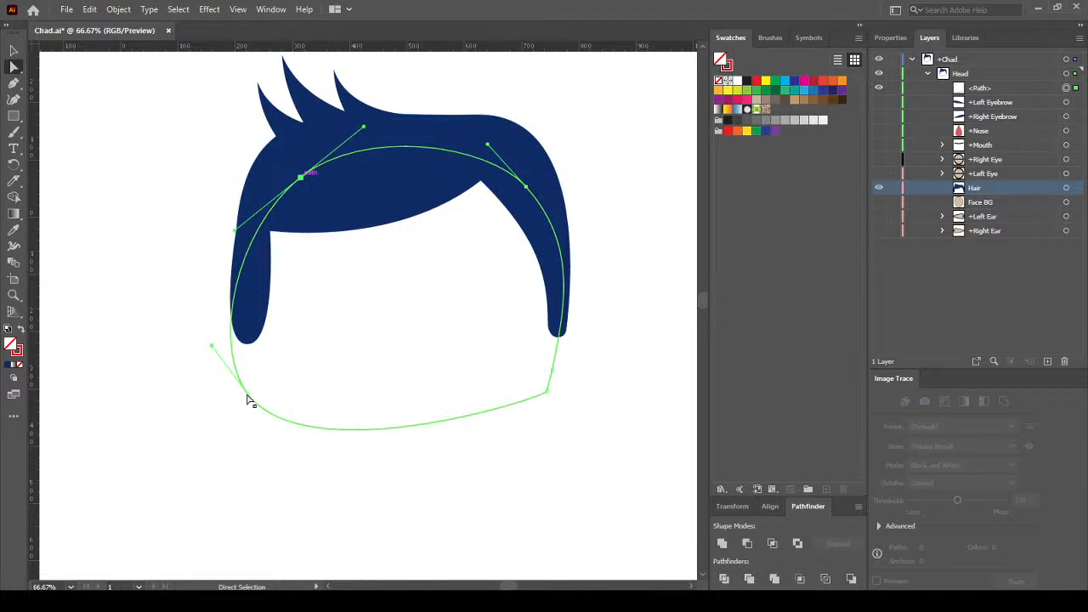
pyautogui.click(272, 416)
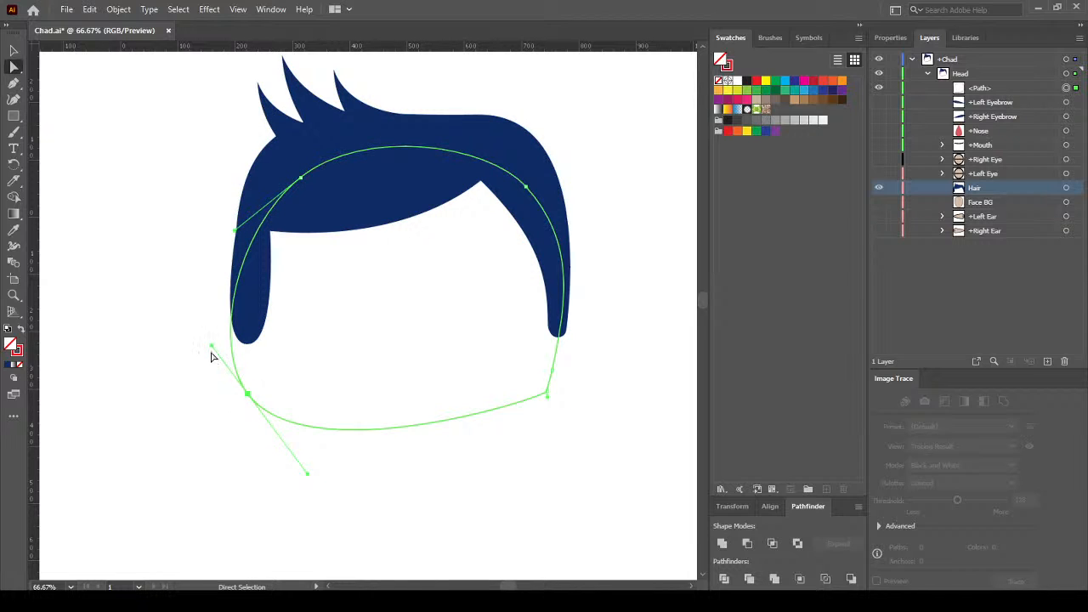
pyautogui.moveTo(224, 342); pyautogui.dragTo(233, 337)
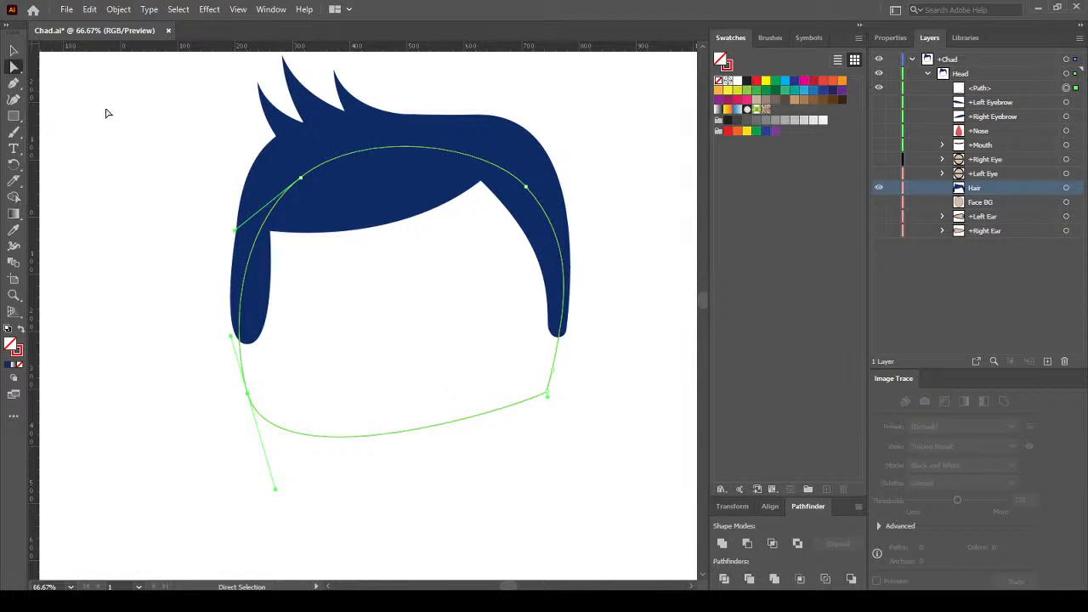
# Select the dividing path together with the hair shape and split them with the Pathfinder Divide operation
pyautogui.click(14, 51)
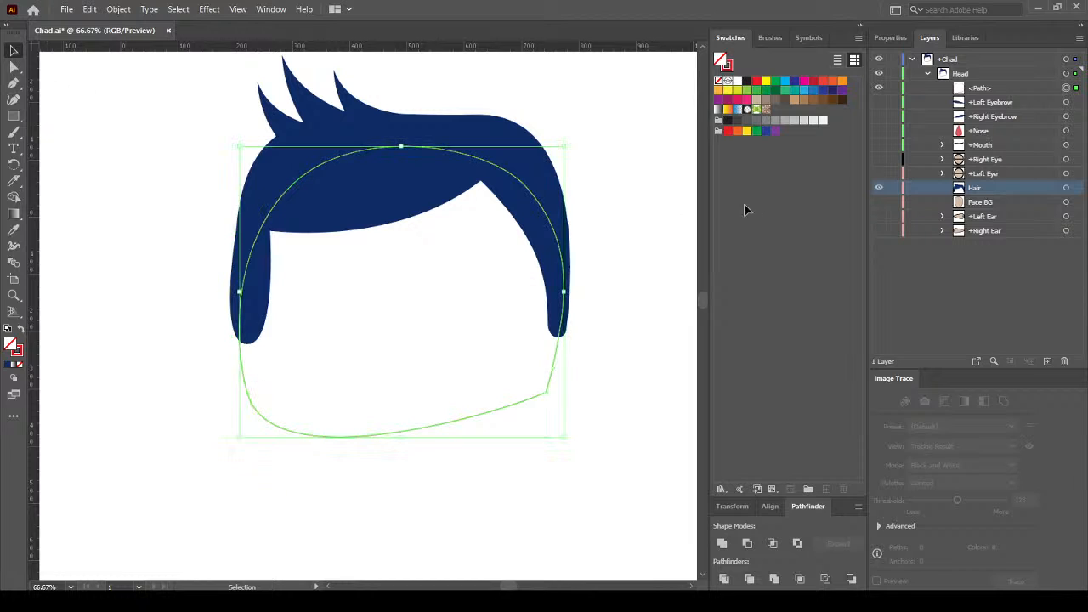
pyautogui.keyDown('shift'); pyautogui.click(465, 129); pyautogui.keyUp('shift')
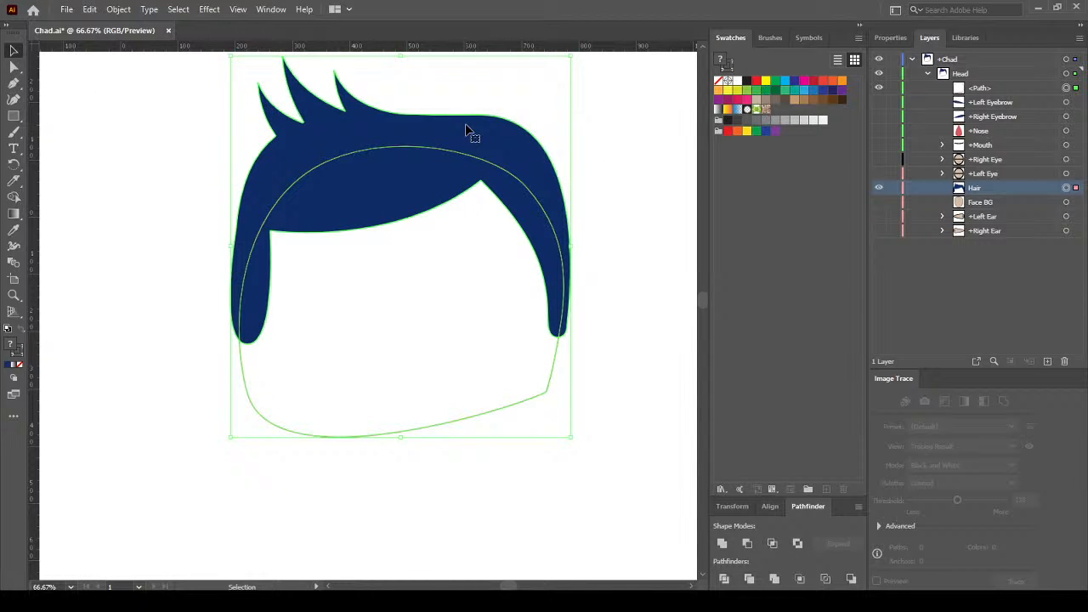
pyautogui.click(724, 579)
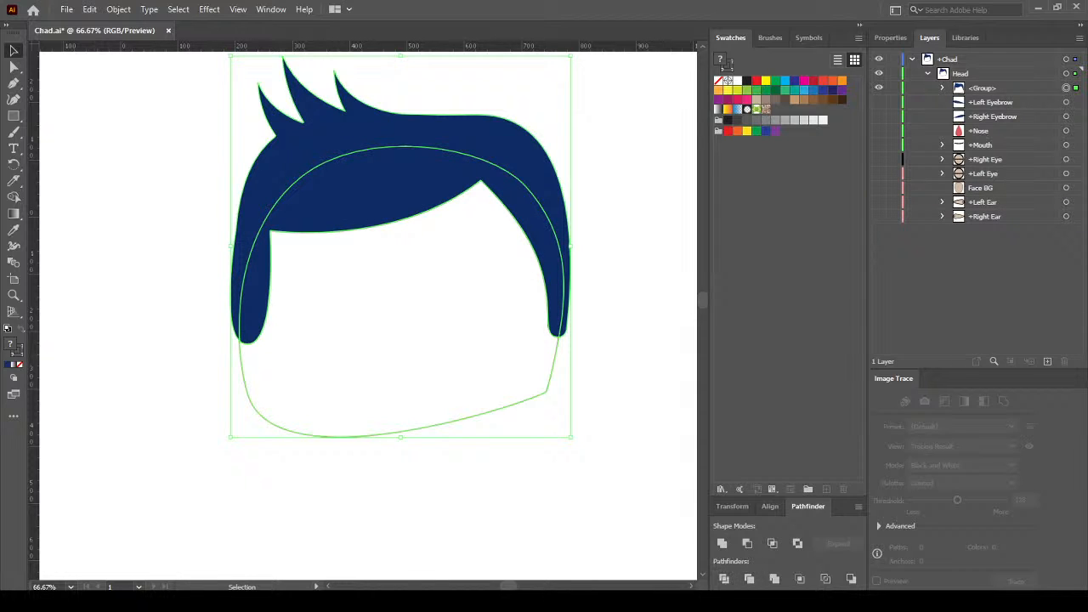
pyautogui.click(722, 579)
pyautogui.click(162, 140)
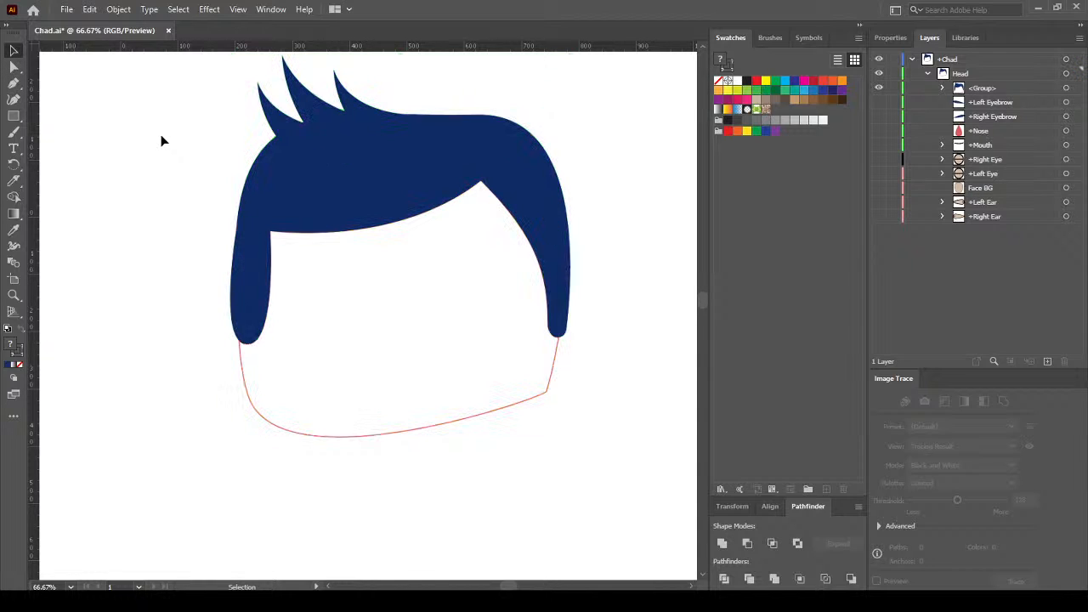
# Ungroup the divided hair pieces and clear the selection
pyautogui.click(359, 438)
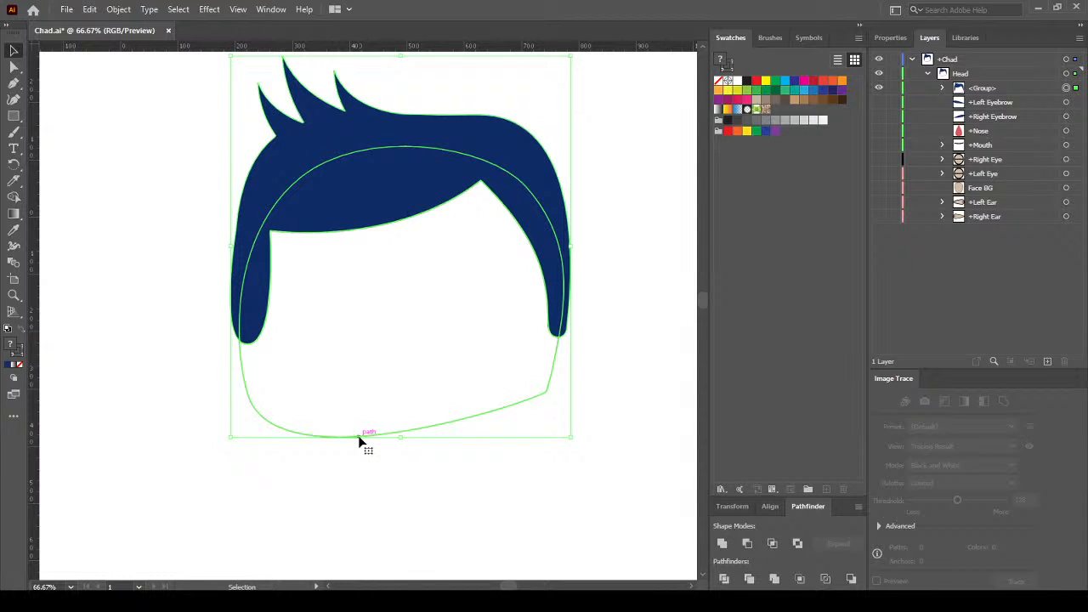
pyautogui.click(889, 39)
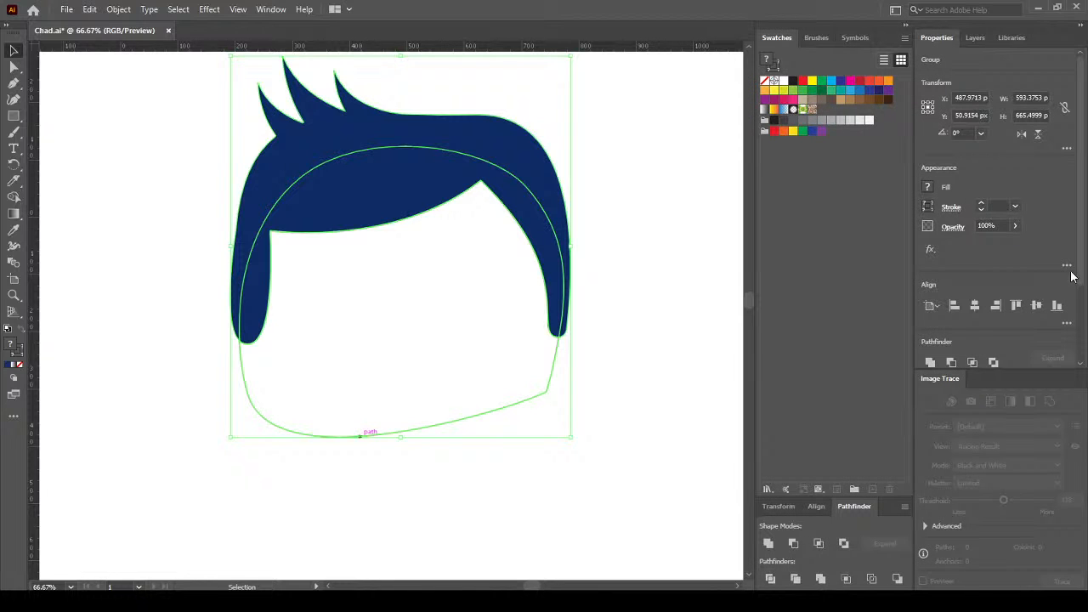
pyautogui.scroll(-3, 1083, 348)
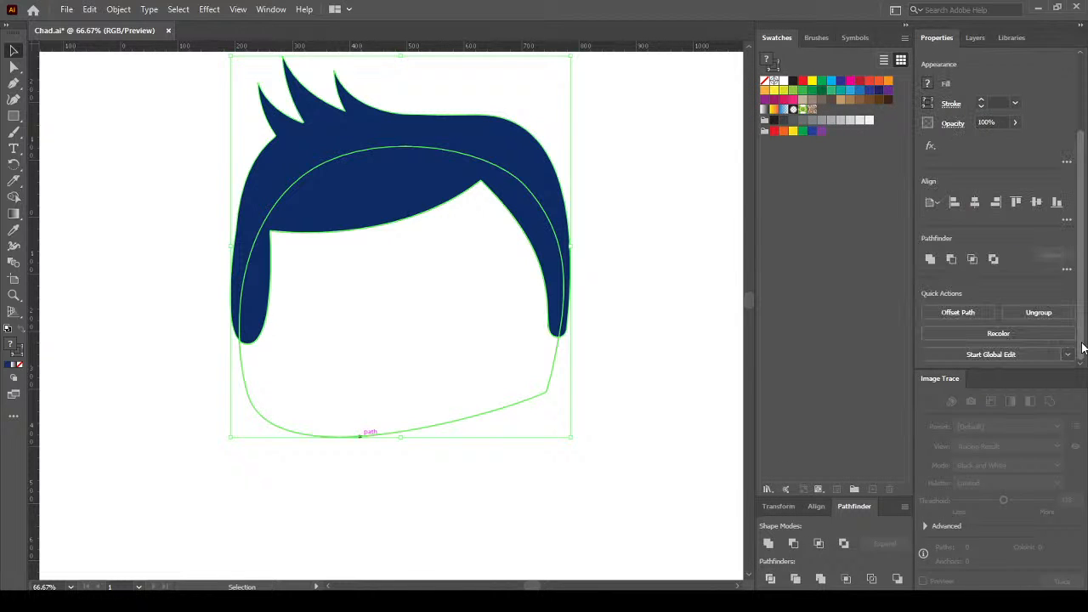
pyautogui.click(1045, 313)
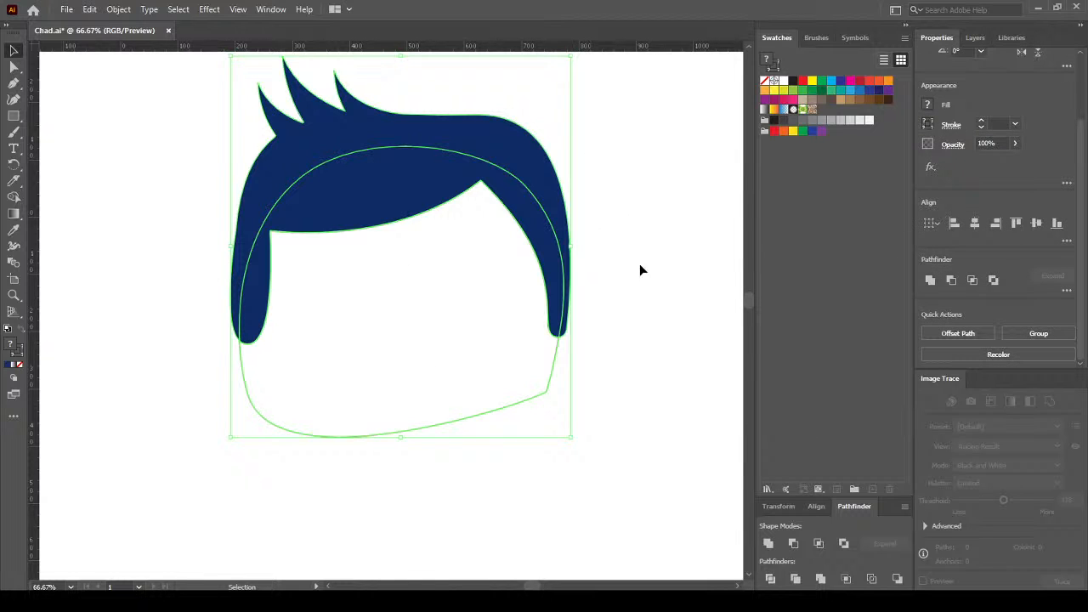
pyautogui.click(642, 437)
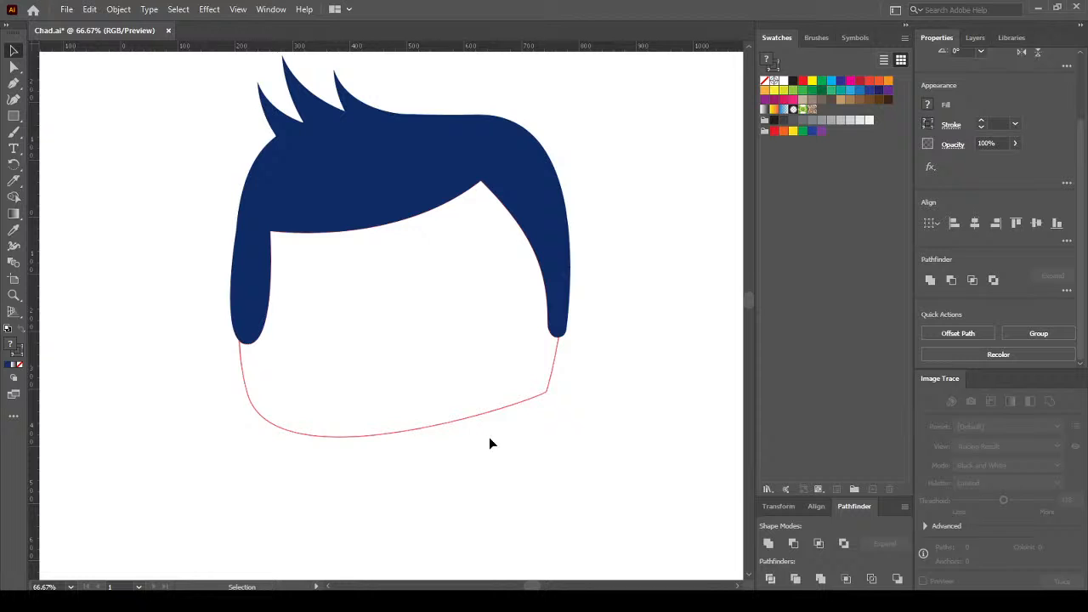
# Delete the leftover unfilled outline below the hair and select the inner front hair piece
pyautogui.click(432, 425)
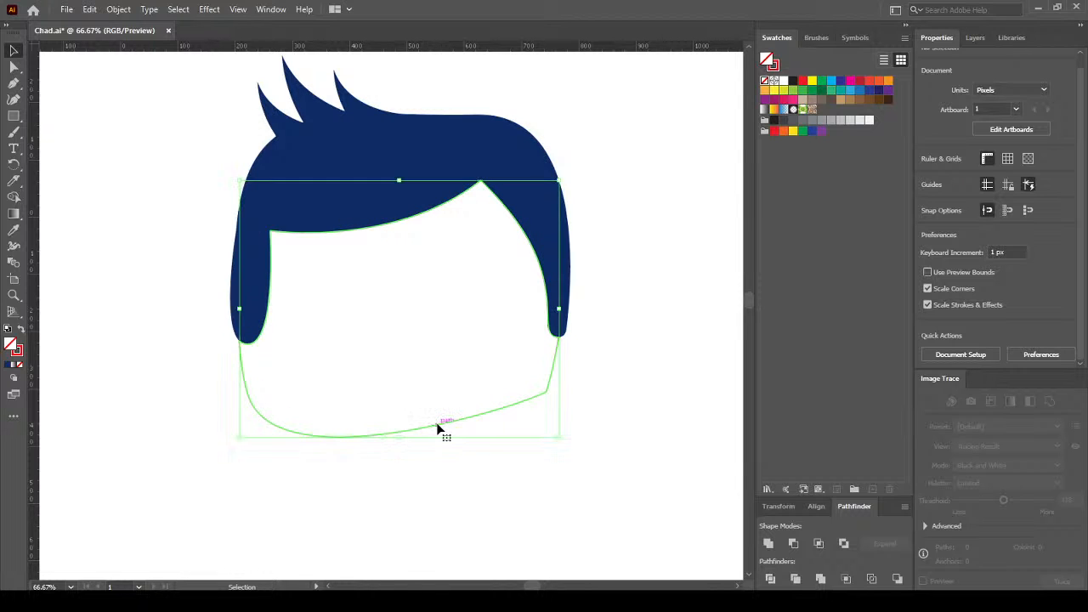
pyautogui.press('Delete')
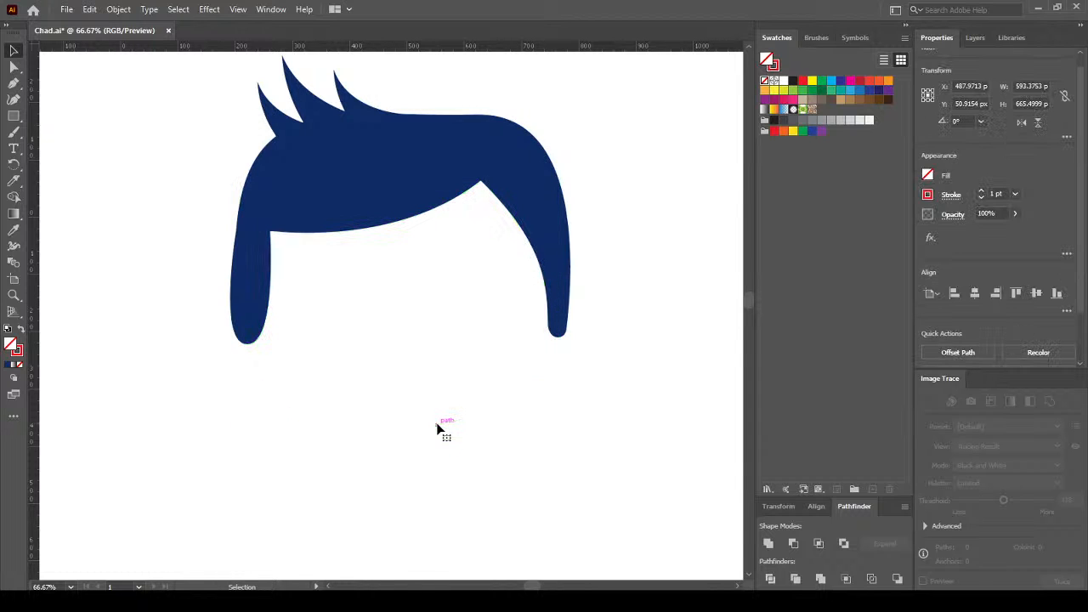
pyautogui.click(347, 212)
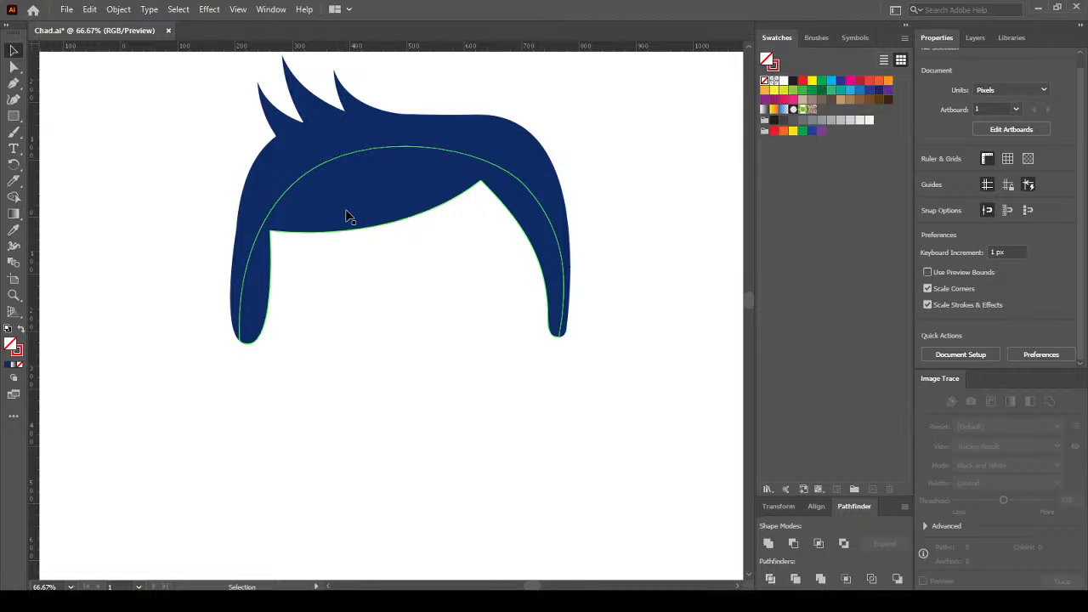
pyautogui.click(347, 216)
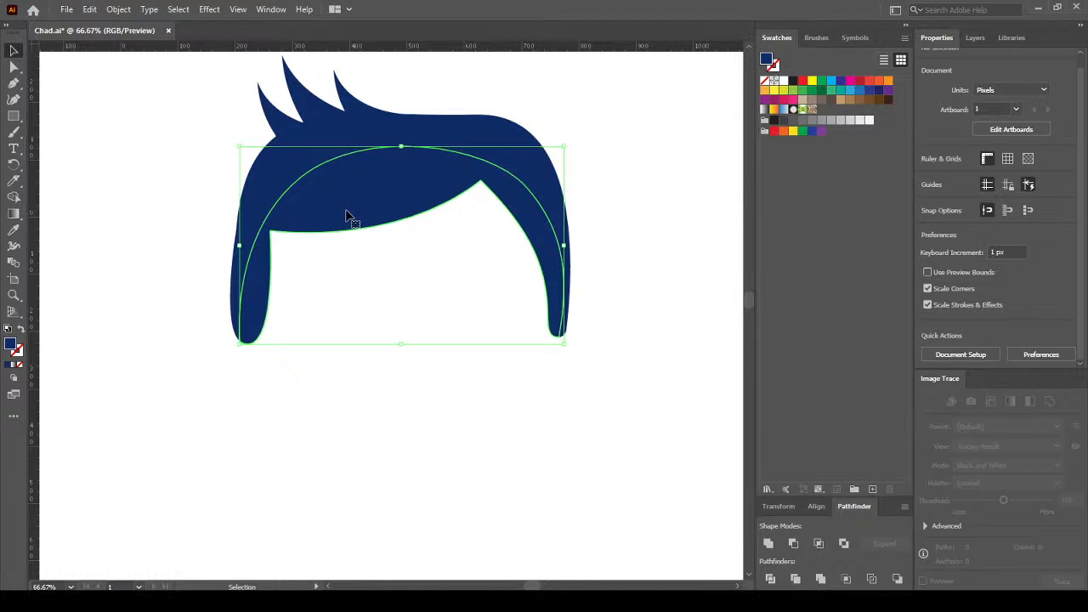
# Delete the selected inner front hair piece and show the Face BG layer beneath the remaining back hair
pyautogui.press('Delete')
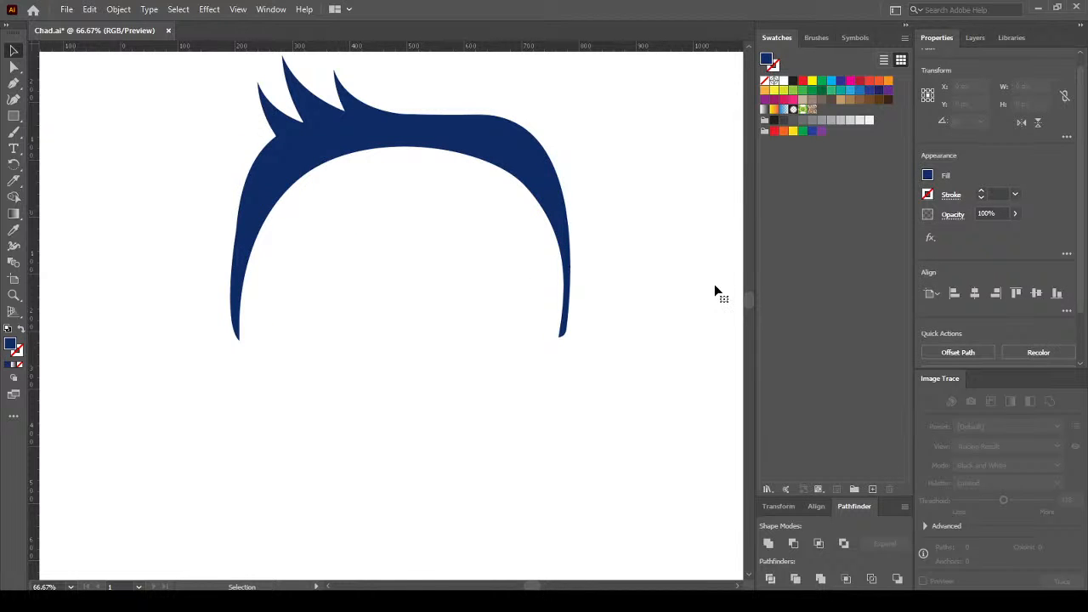
pyautogui.click(975, 37)
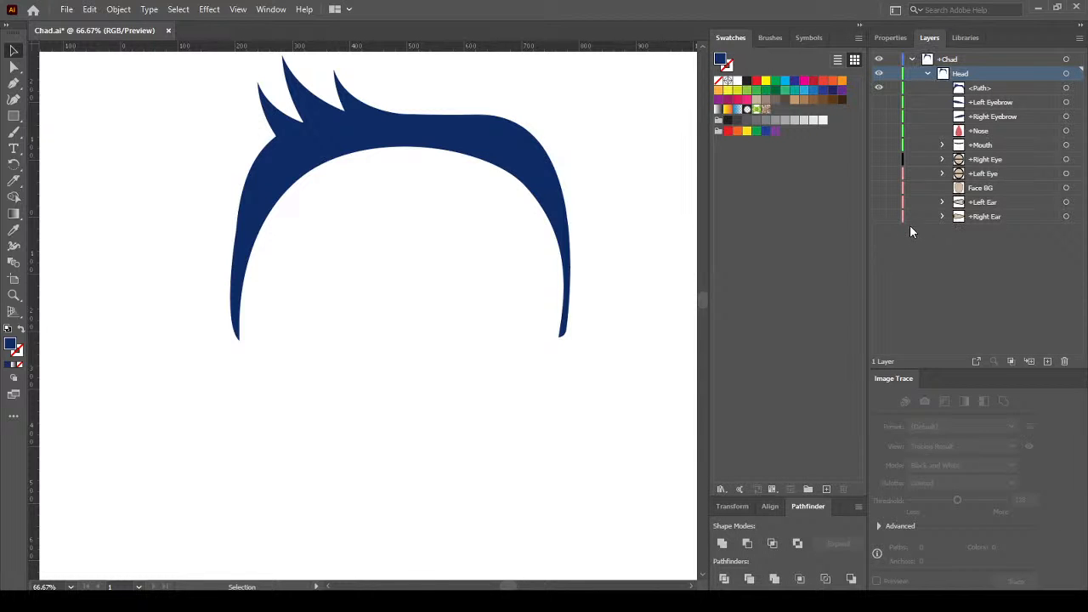
pyautogui.click(880, 189)
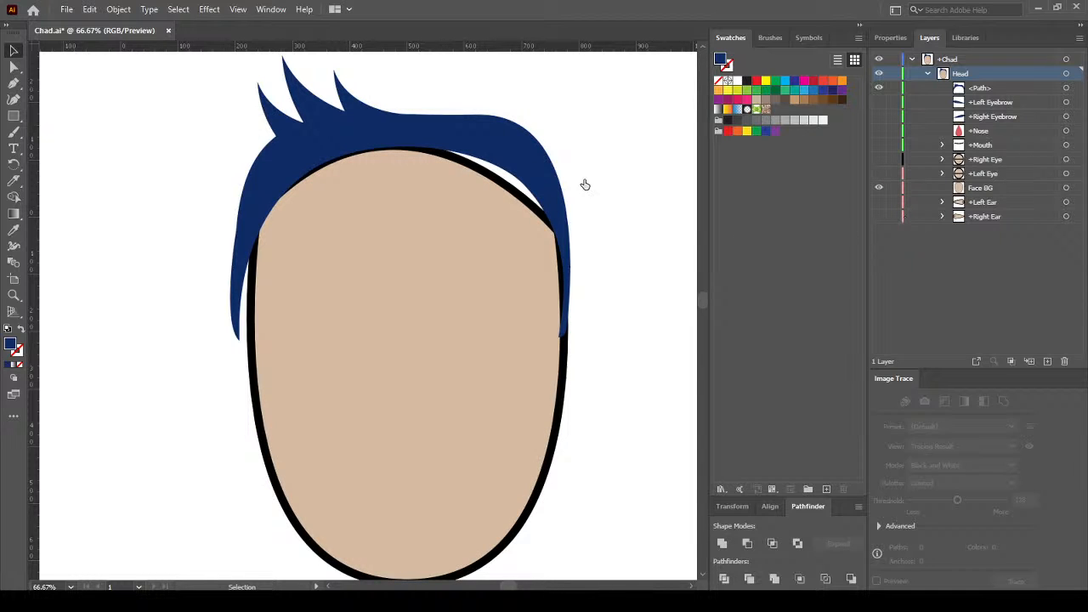
# Lower the back hair's inner right anchor to about X 706 px, Y -18 px to cover the gap above the face
pyautogui.click(522, 148)
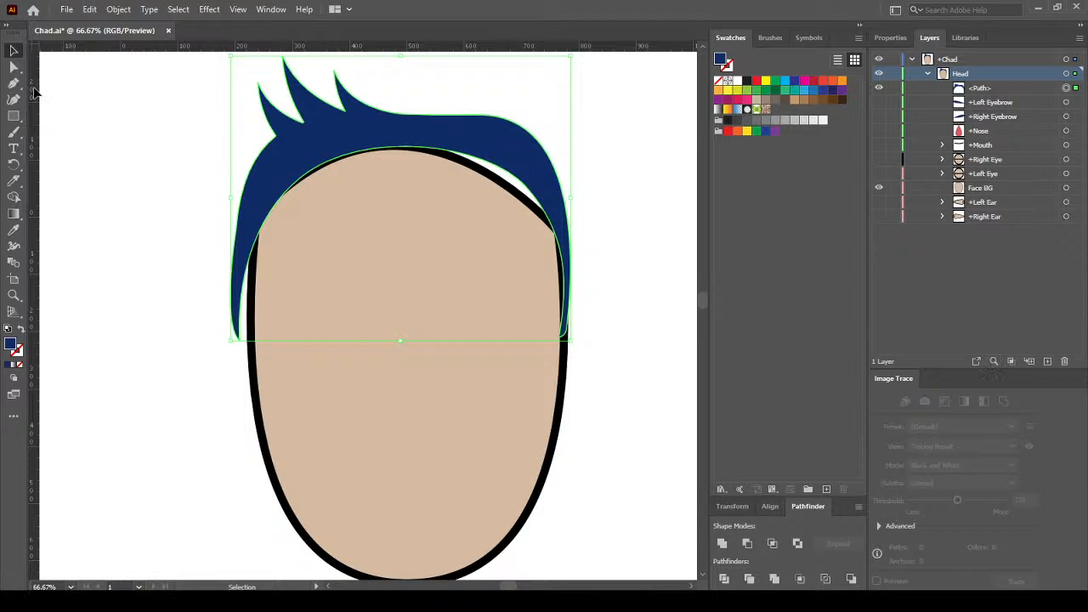
pyautogui.press('a')
pyautogui.click(522, 146)
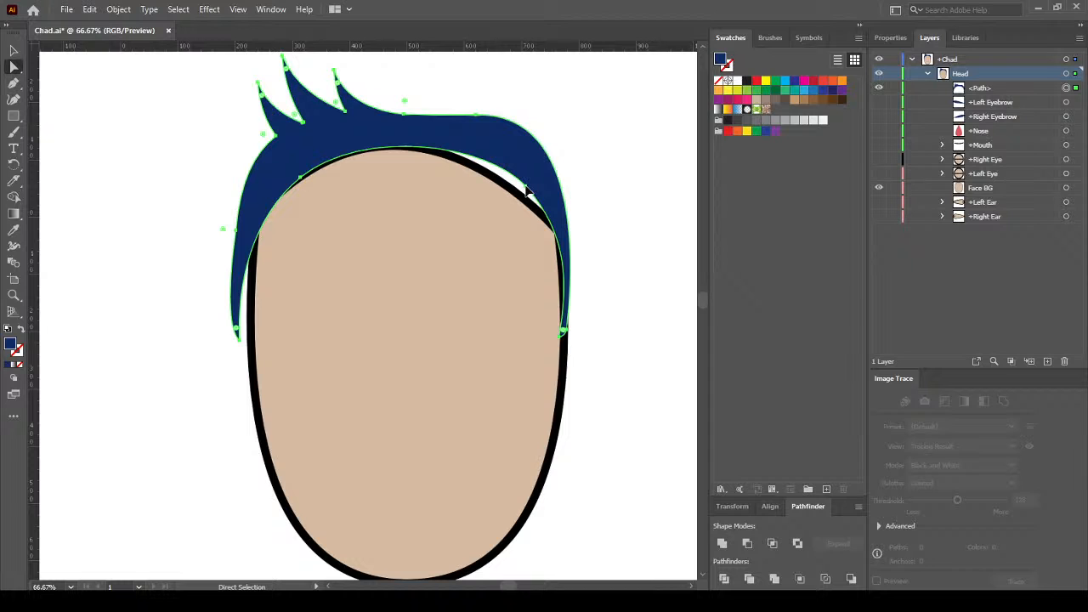
pyautogui.click(526, 186)
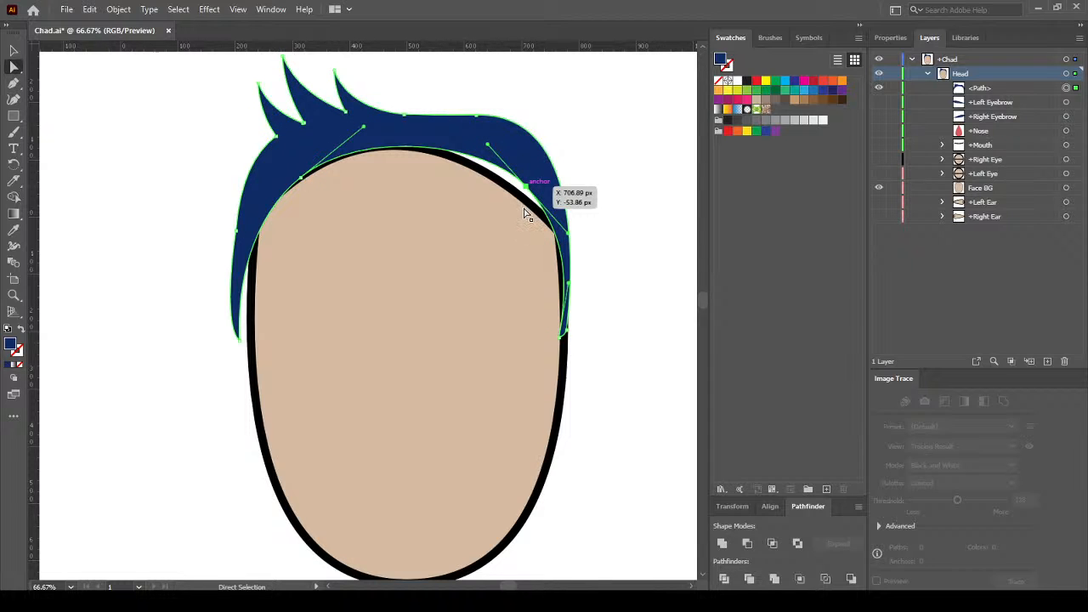
pyautogui.moveTo(527, 184); pyautogui.dragTo(525, 207)
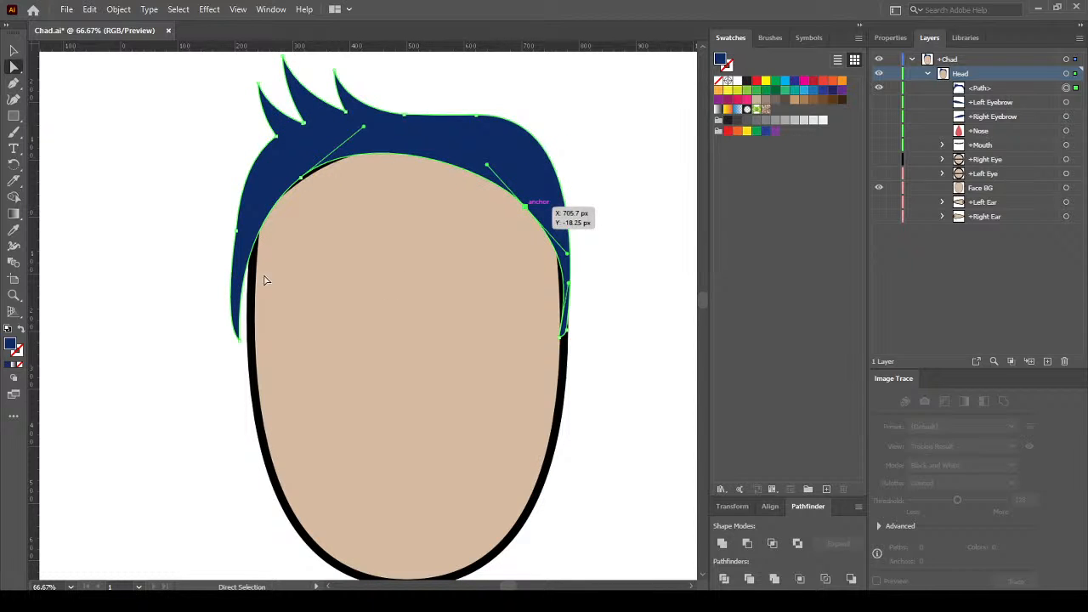
# Move the back hair's inner upper left anchor and left sideburn tip inward to cover the face outline, then hide Face BG
pyautogui.click(306, 183)
pyautogui.click(302, 178)
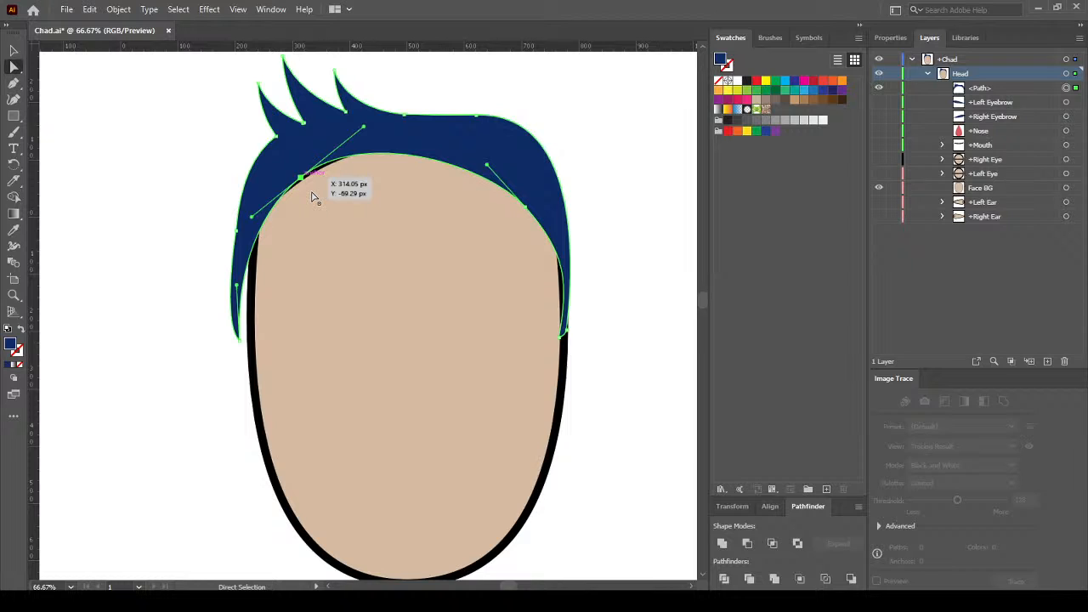
pyautogui.moveTo(312, 196); pyautogui.dragTo(312, 181)
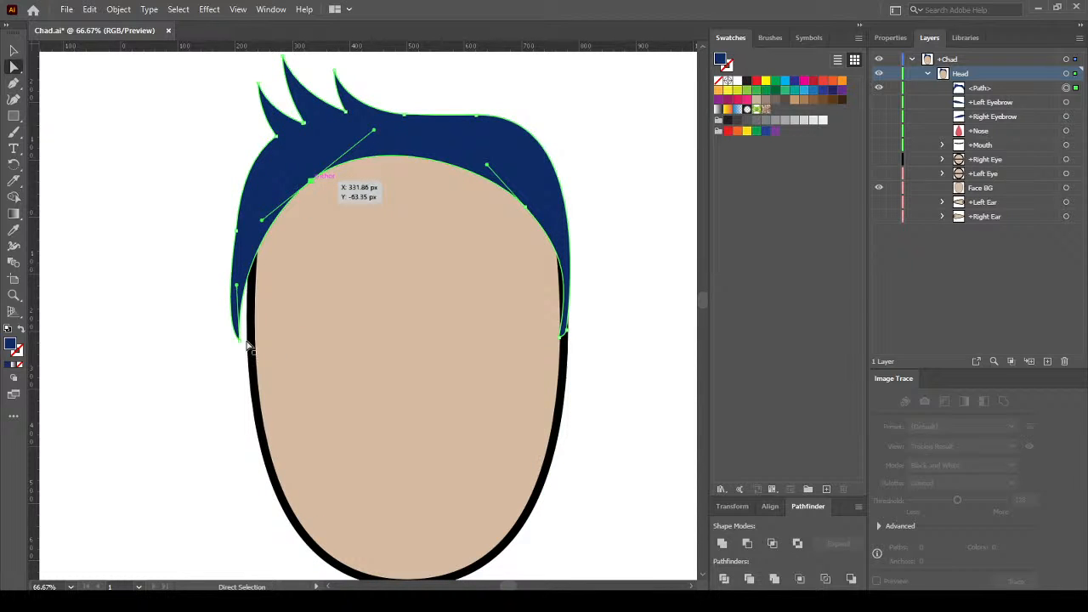
pyautogui.moveTo(241, 342); pyautogui.dragTo(247, 358)
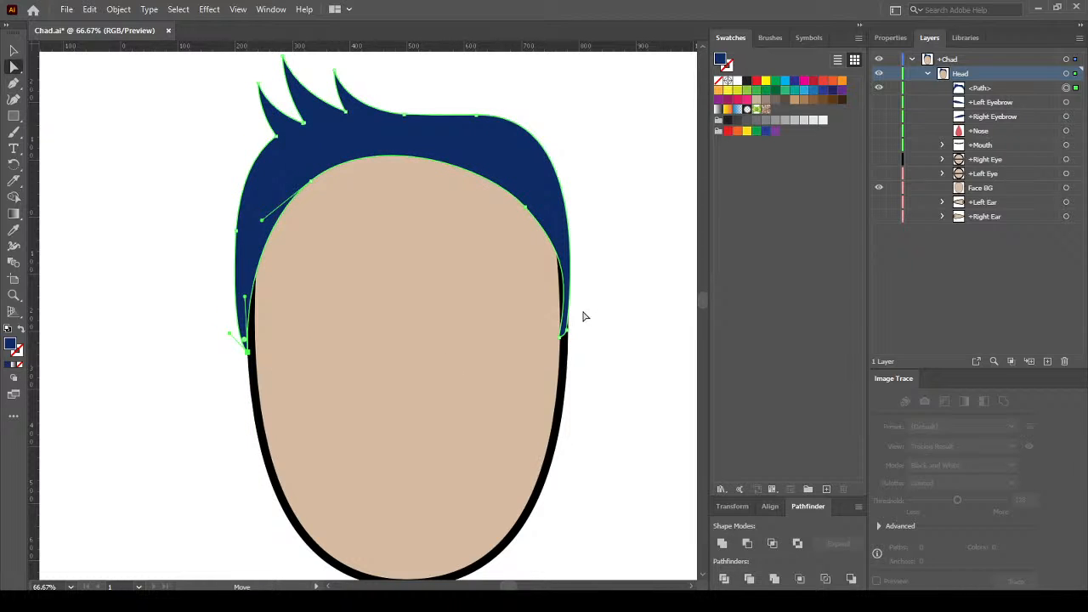
pyautogui.click(620, 238)
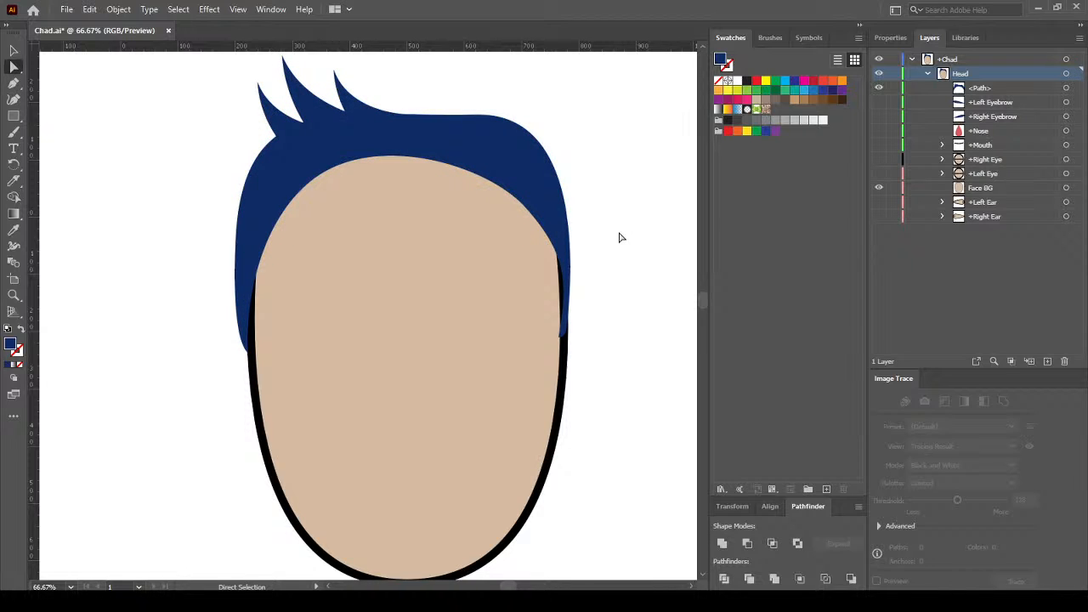
pyautogui.click(880, 189)
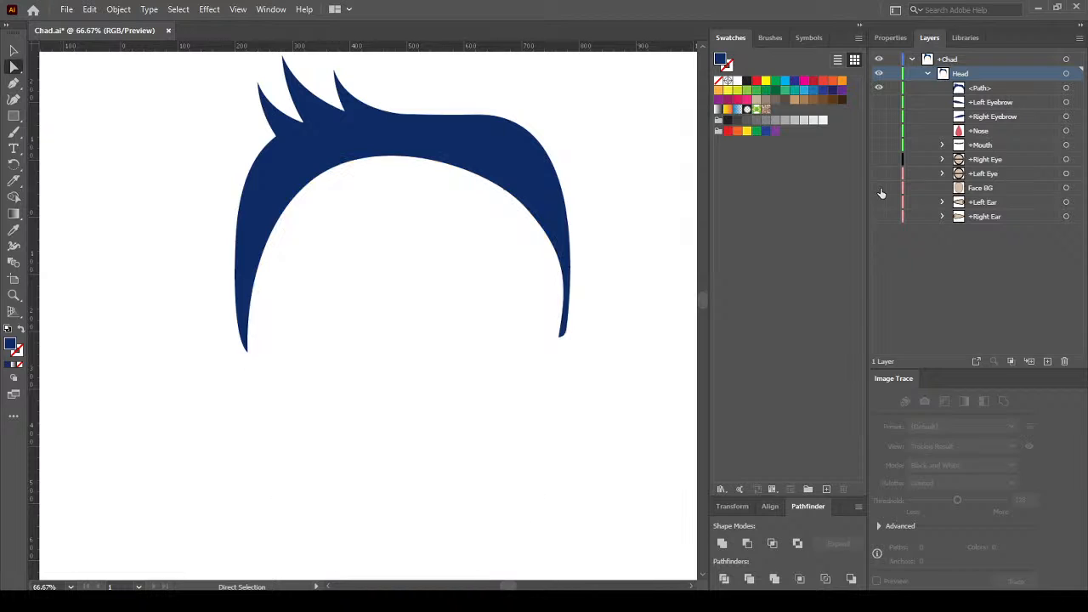
# Cut the back hair crosswise with the Knife tool on both sides of the spiky tufts and clear the selection
pyautogui.click(1007, 87)
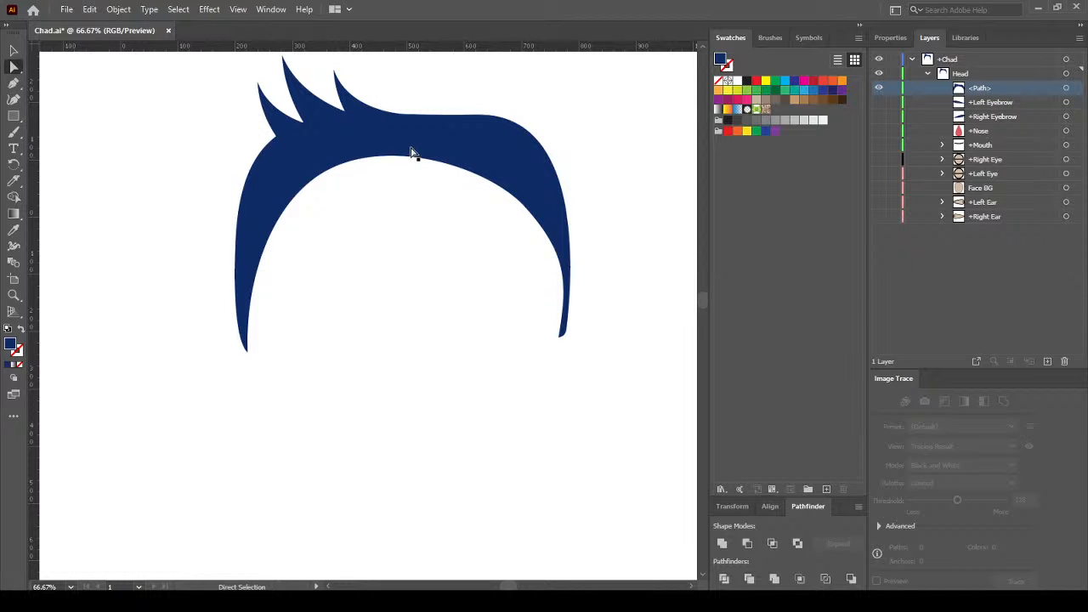
pyautogui.press('space')
pyautogui.scroll(3, 422, 273)
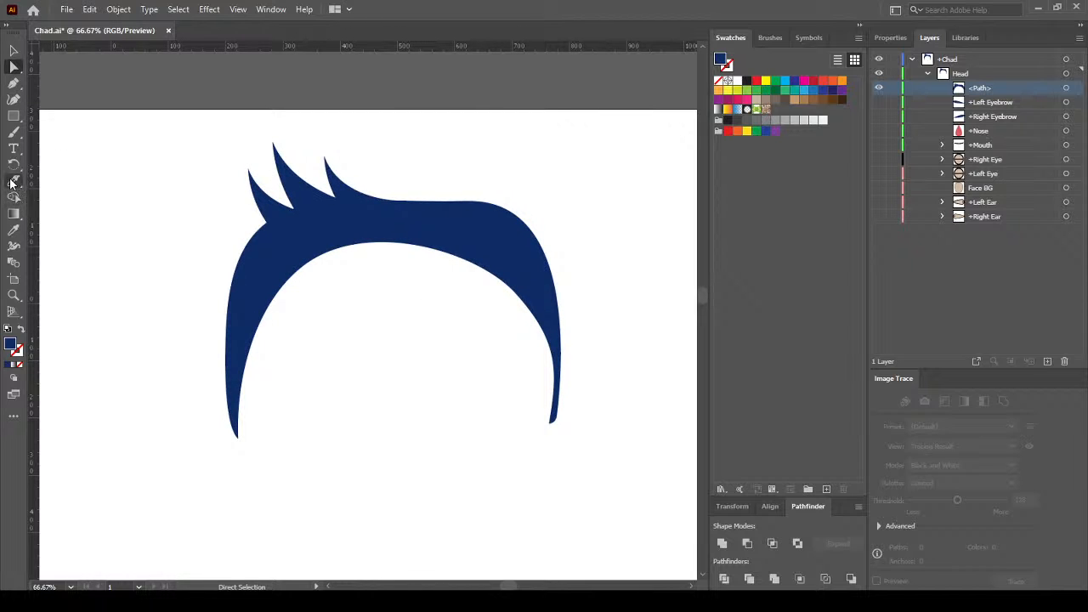
pyautogui.click(11, 183)
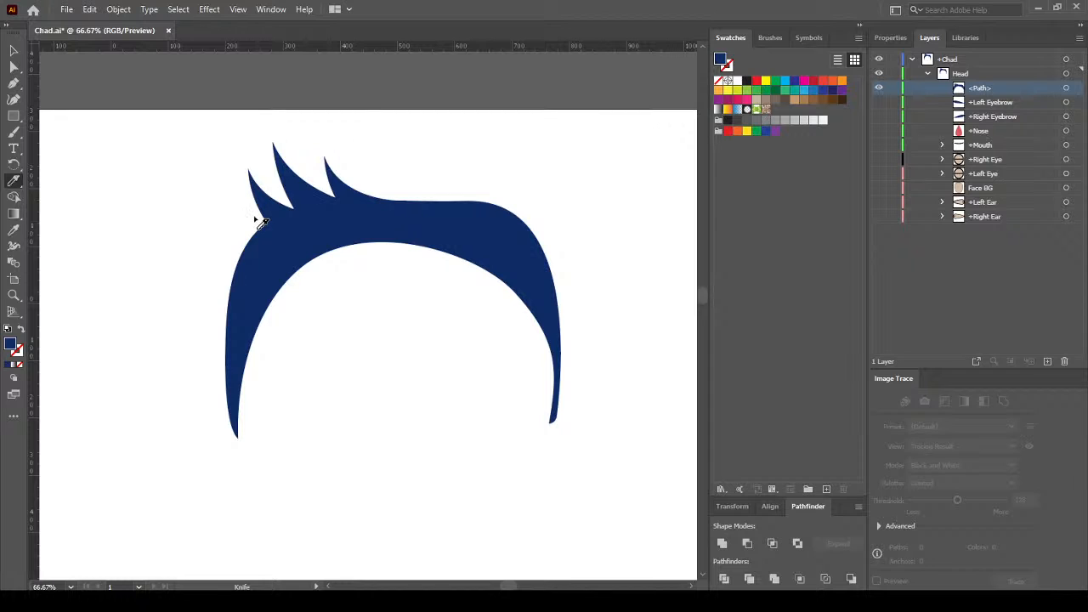
pyautogui.moveTo(255, 219); pyautogui.dragTo(397, 301)
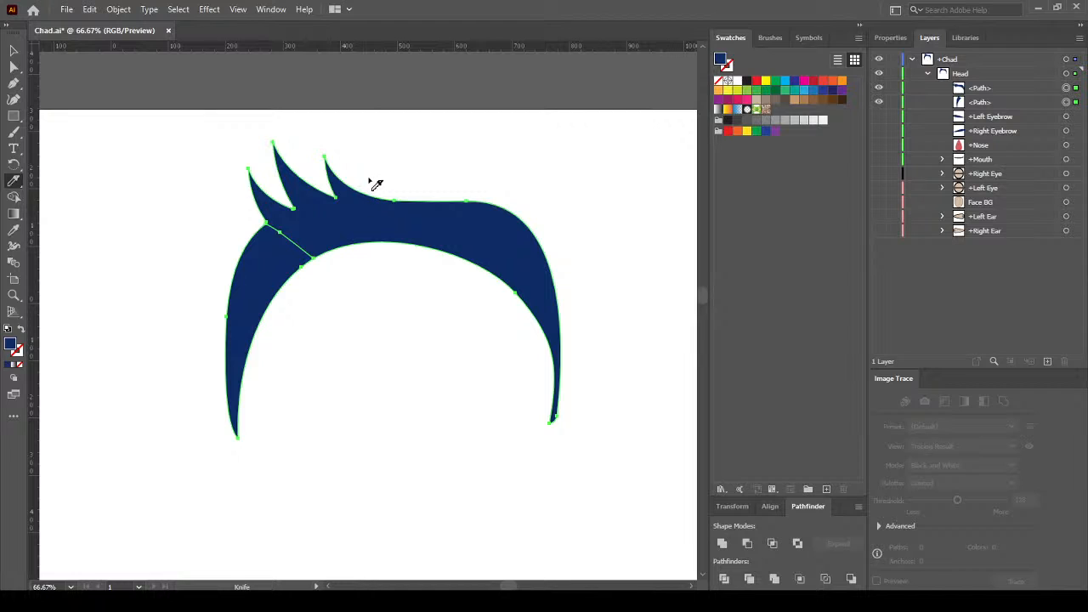
pyautogui.moveTo(370, 180); pyautogui.dragTo(447, 280)
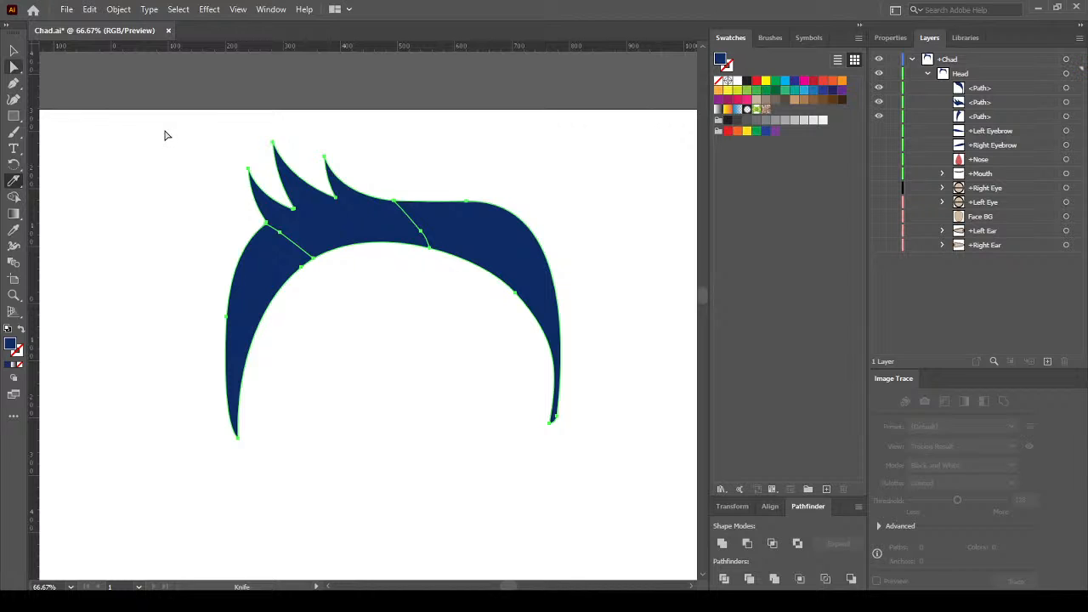
pyautogui.hotkey('ctrl', 'shift', 'a')
pyautogui.press('a')
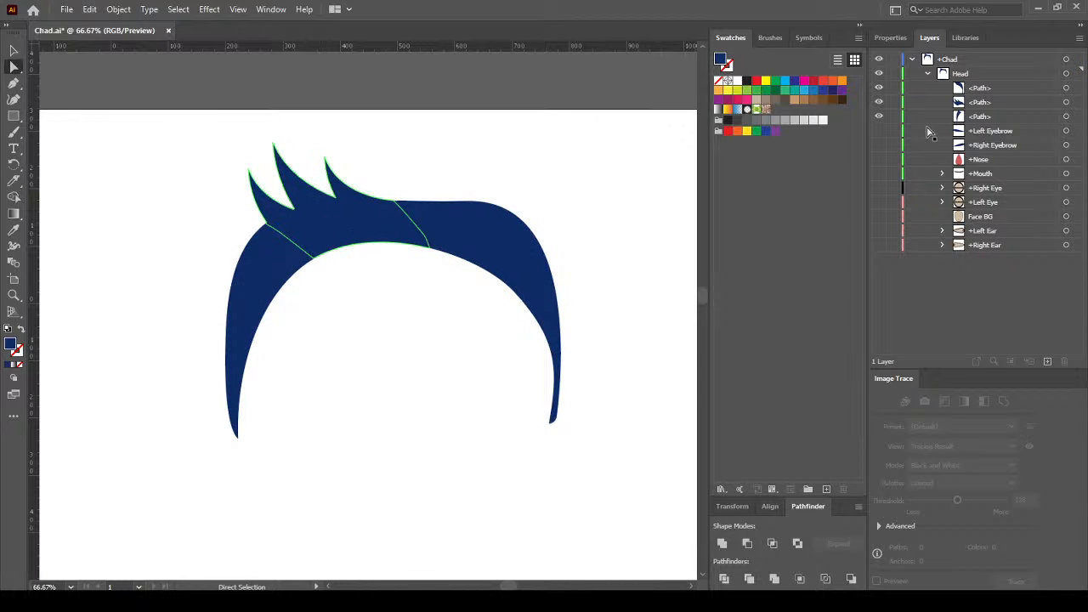
# Cut the middle hair piece with the Knife along a curve beneath the spikes, separating the tufts from the lower strip
pyautogui.click(374, 223)
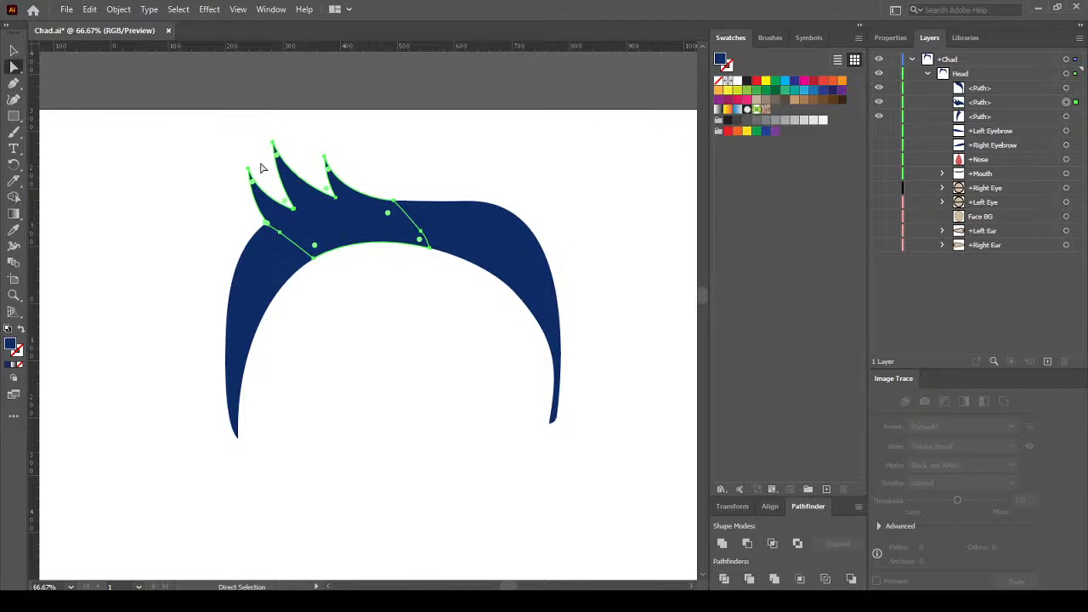
pyautogui.scroll(1, 207, 172)
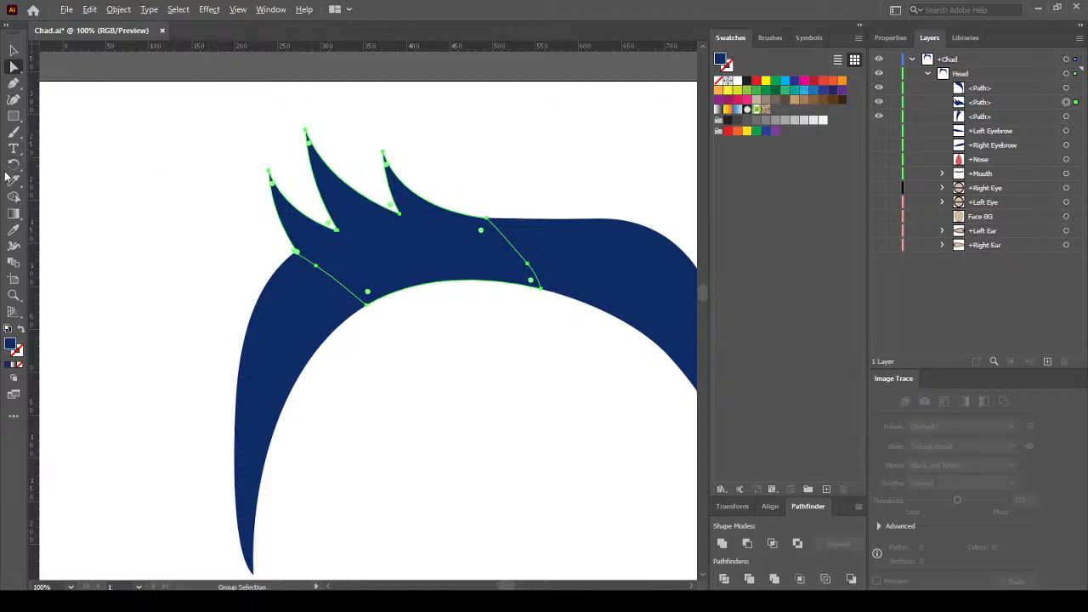
pyautogui.click(14, 181)
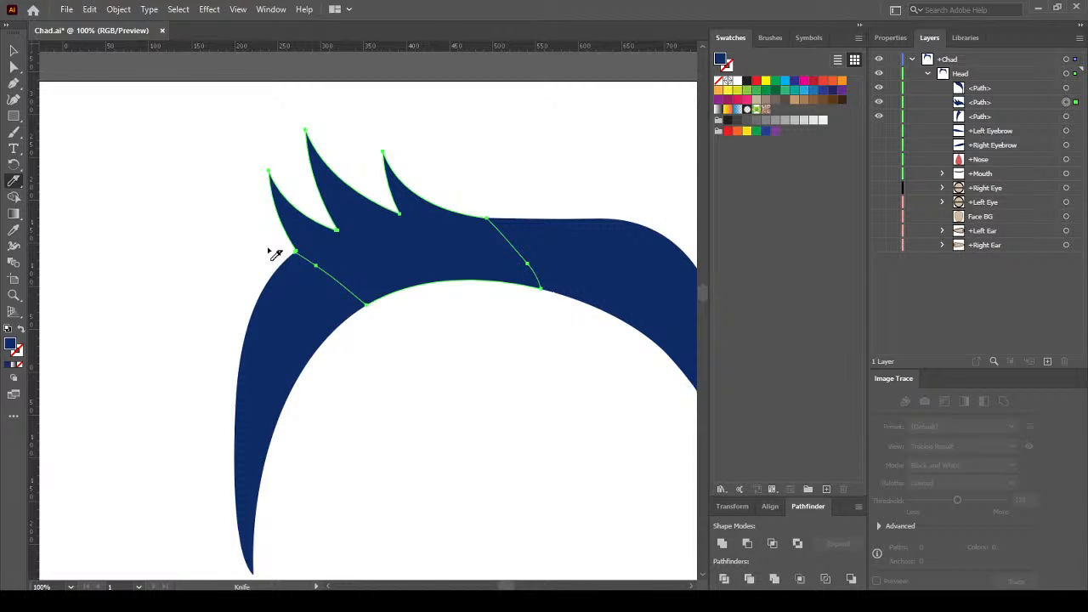
pyautogui.moveTo(269, 250)
pyautogui.mouseDown()
pyautogui.moveTo(335, 267)
pyautogui.moveTo(462, 255)
pyautogui.moveTo(493, 230)
pyautogui.moveTo(498, 192)
pyautogui.mouseUp()
pyautogui.press('ctrl')
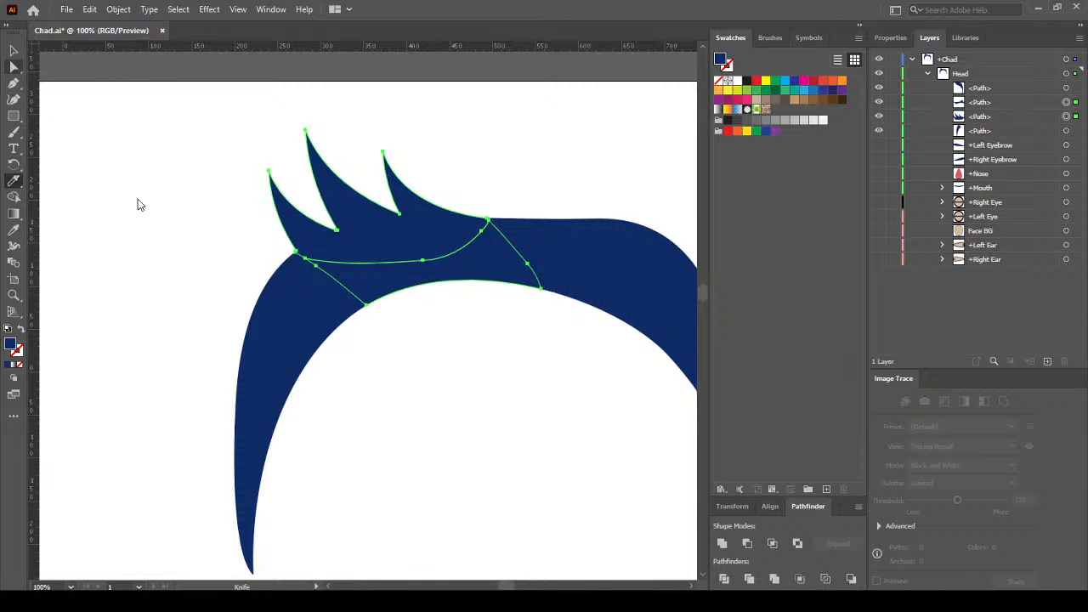
pyautogui.keyDown('ctrl'); pyautogui.click(399, 364); pyautogui.keyUp('ctrl')
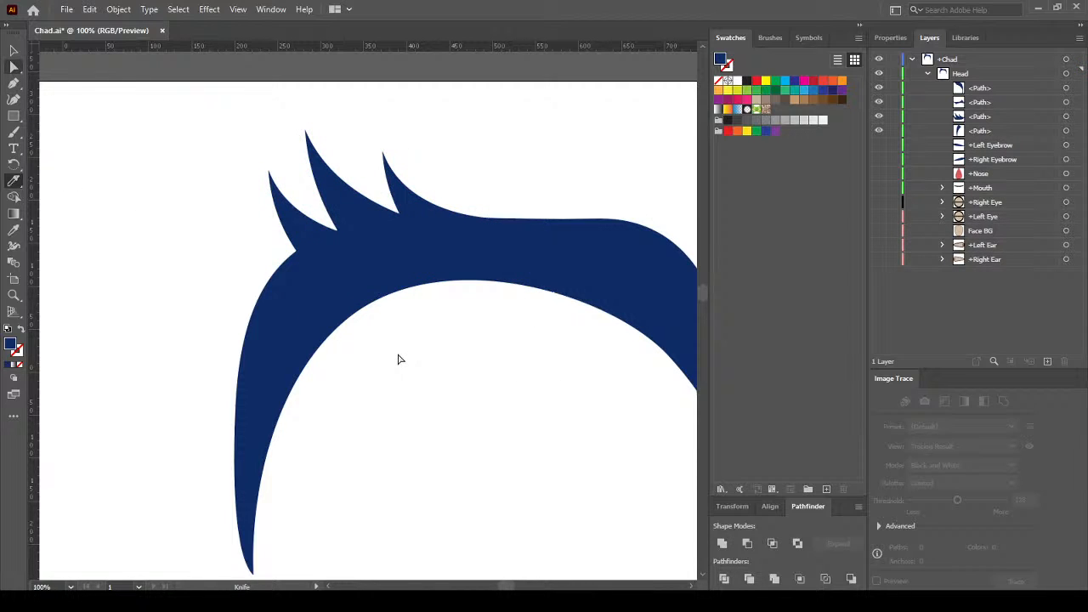
# Unite the left side piece, the strip below the tufts and the right side piece into one back hair shape
pyautogui.keyDown('ctrl'); pyautogui.click(318, 314); pyautogui.keyUp('ctrl')
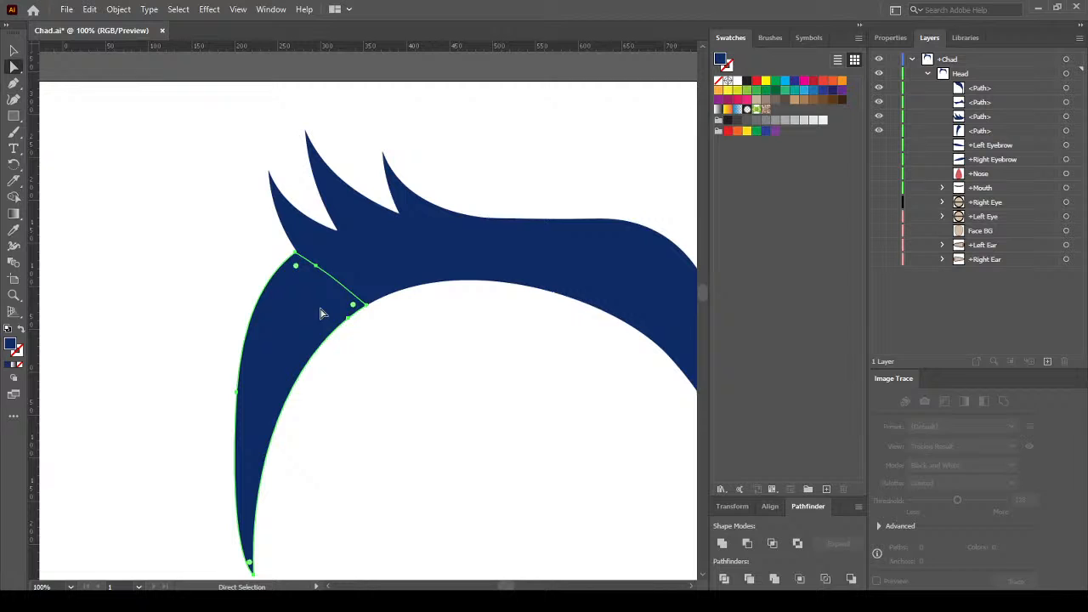
pyautogui.keyDown('ctrl'); pyautogui.keyDown('shift'); pyautogui.click(409, 278); pyautogui.keyUp('shift'); pyautogui.keyUp('ctrl')
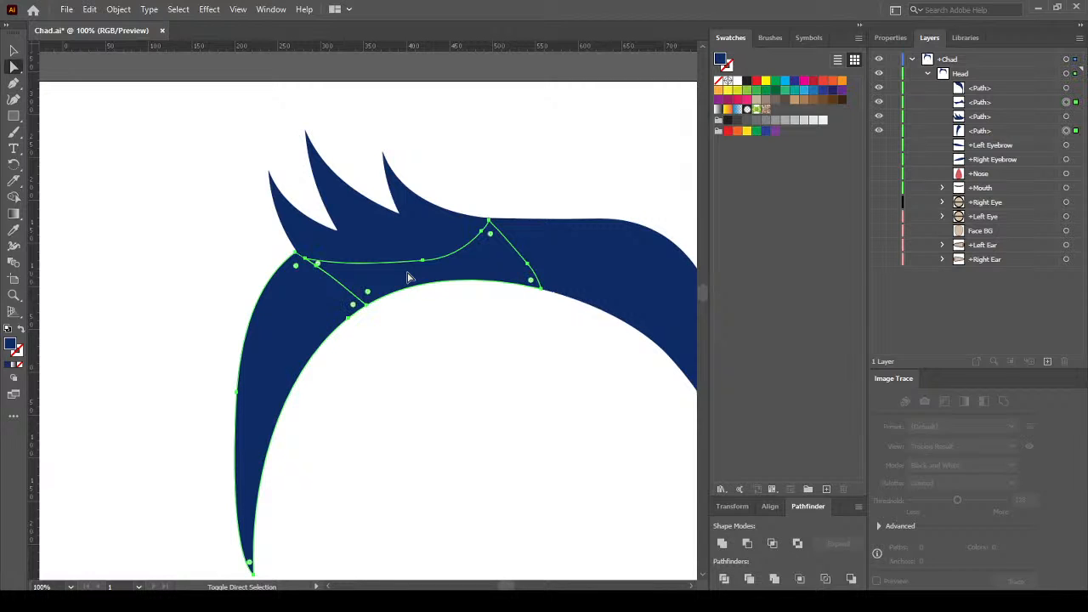
pyautogui.keyDown('ctrl'); pyautogui.keyDown('shift'); pyautogui.click(574, 266); pyautogui.keyUp('shift'); pyautogui.keyUp('ctrl')
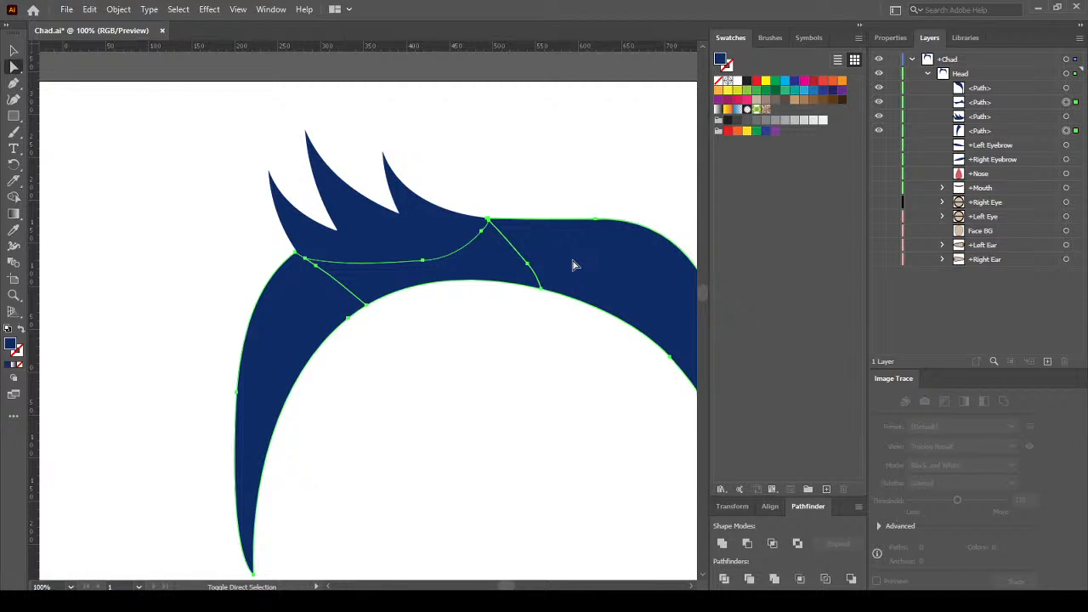
pyautogui.click(721, 545)
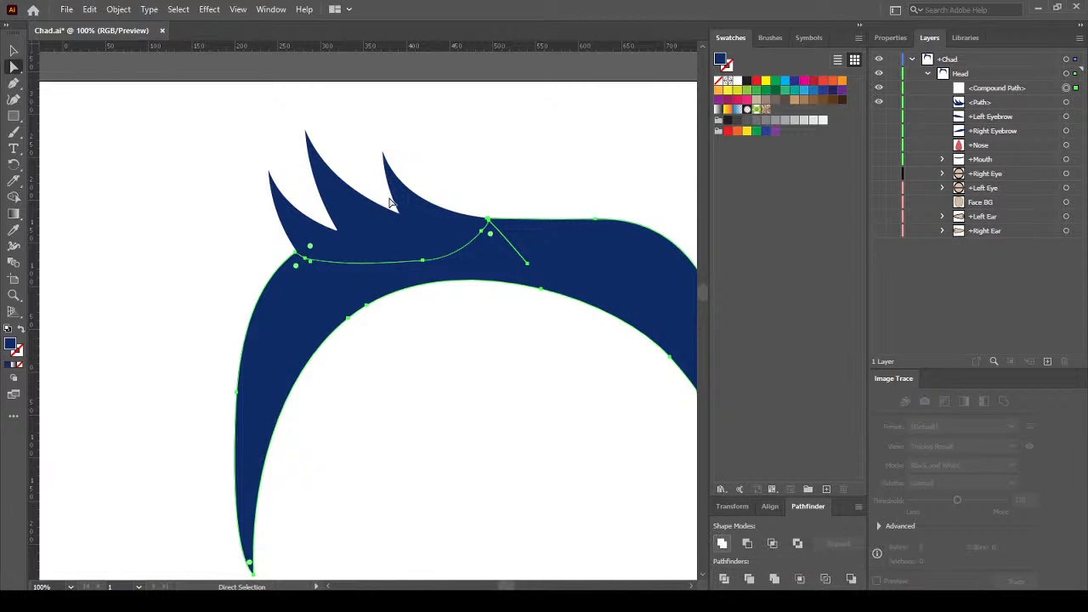
pyautogui.press('v')
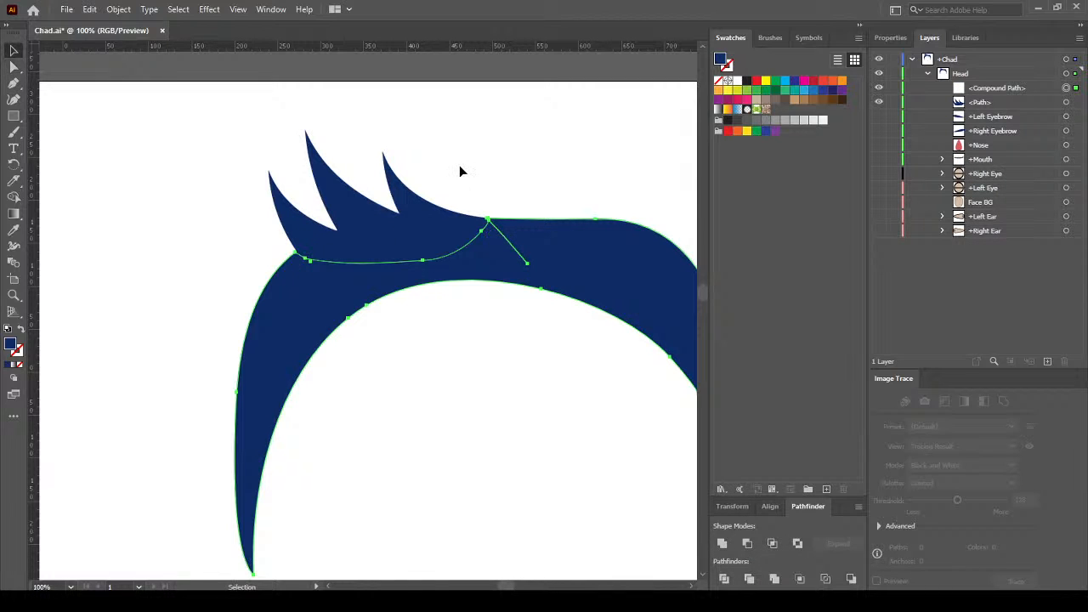
pyautogui.click(489, 185)
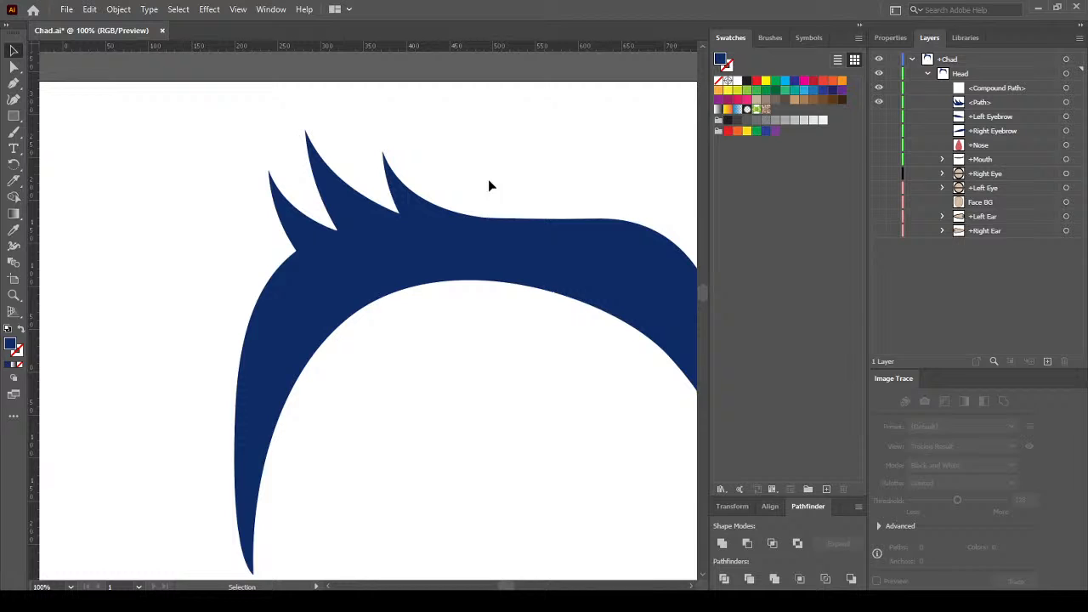
# Hide the spiky tuft piece and delete the stray anchor with its line segment inside the merged back hair shape
pyautogui.click(423, 235)
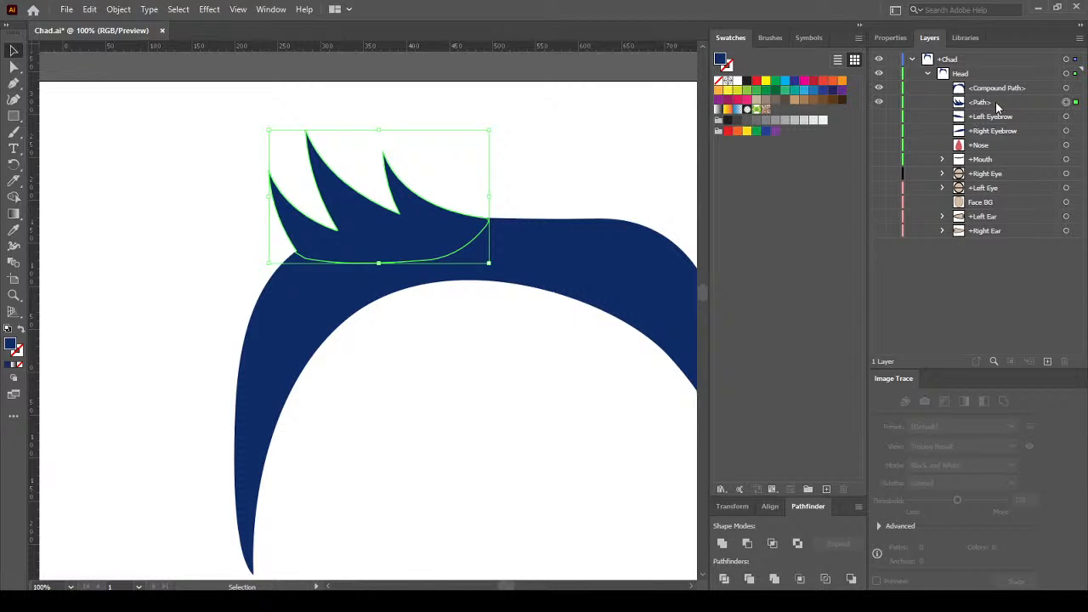
pyautogui.click(880, 102)
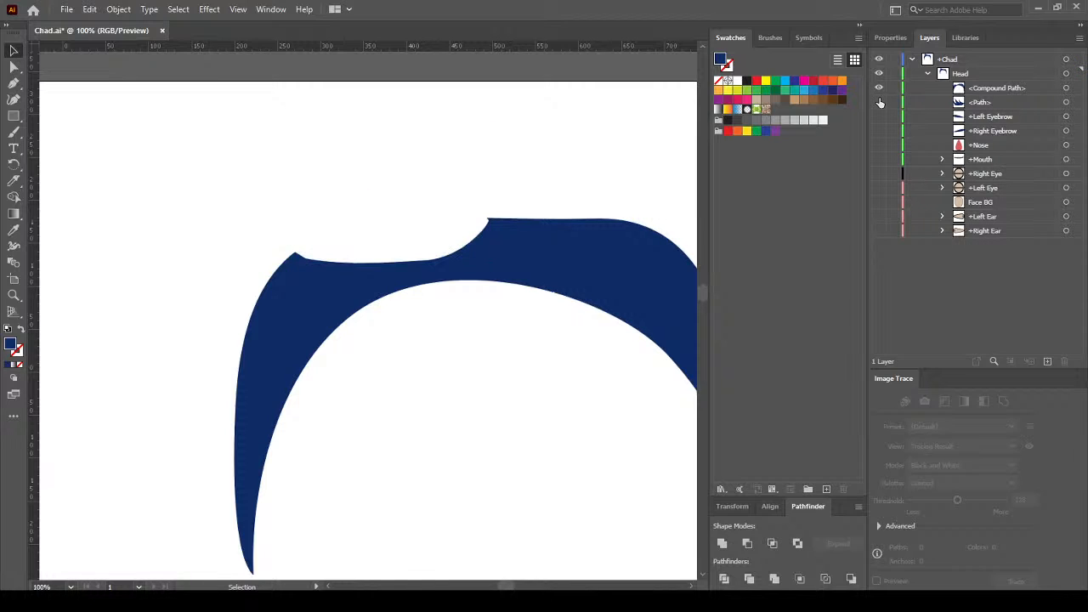
pyautogui.click(533, 237)
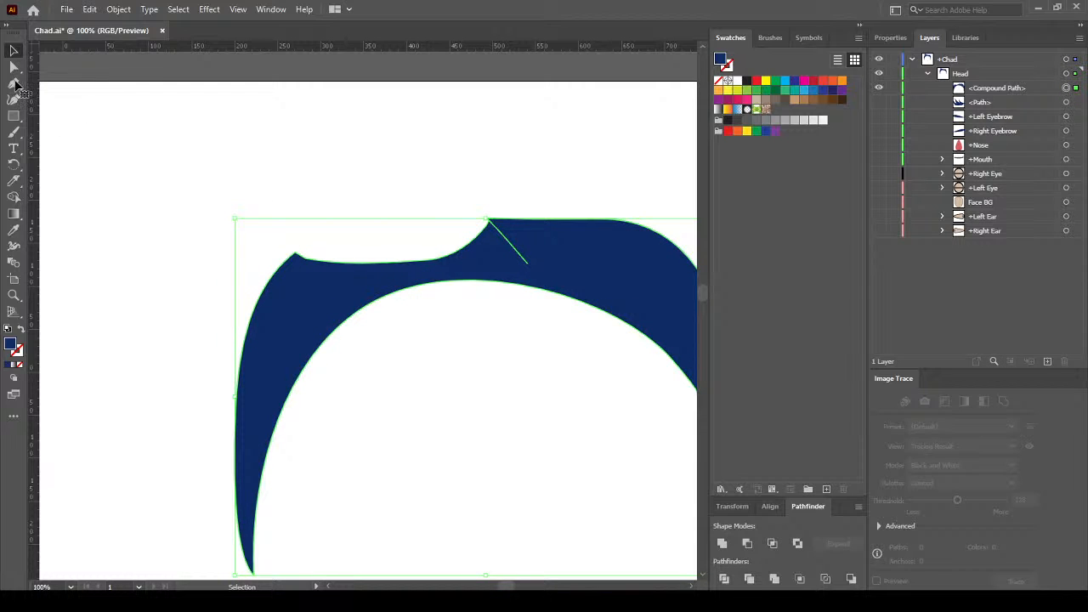
pyautogui.click(14, 66)
pyautogui.click(632, 246)
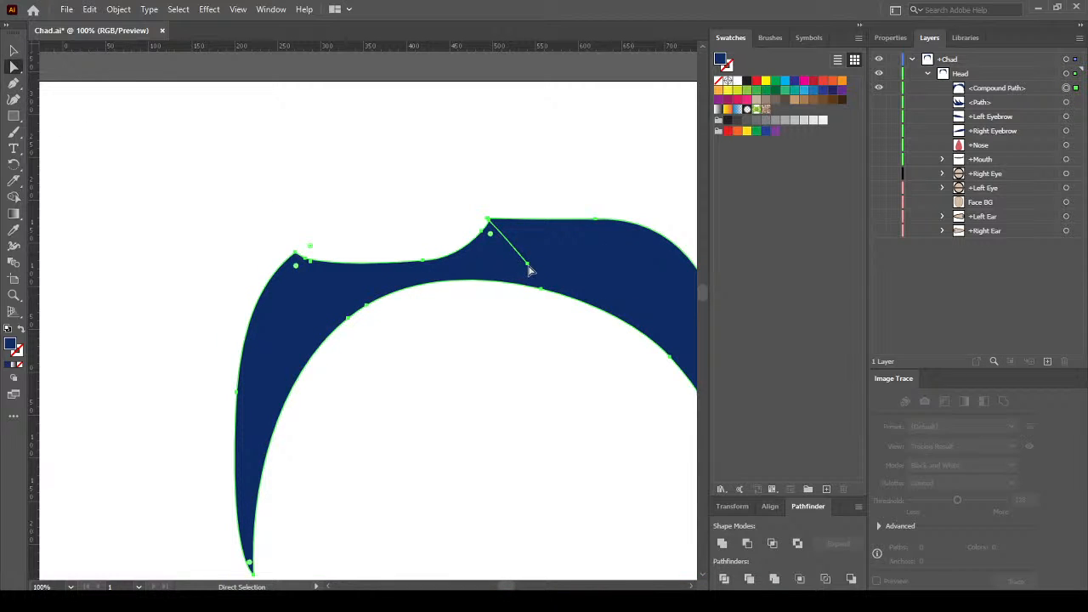
pyautogui.moveTo(529, 269)
pyautogui.mouseDown()
pyautogui.moveTo(527, 321)
pyautogui.moveTo(529, 271)
pyautogui.mouseUp()
pyautogui.hotkey('ctrl', 'z')
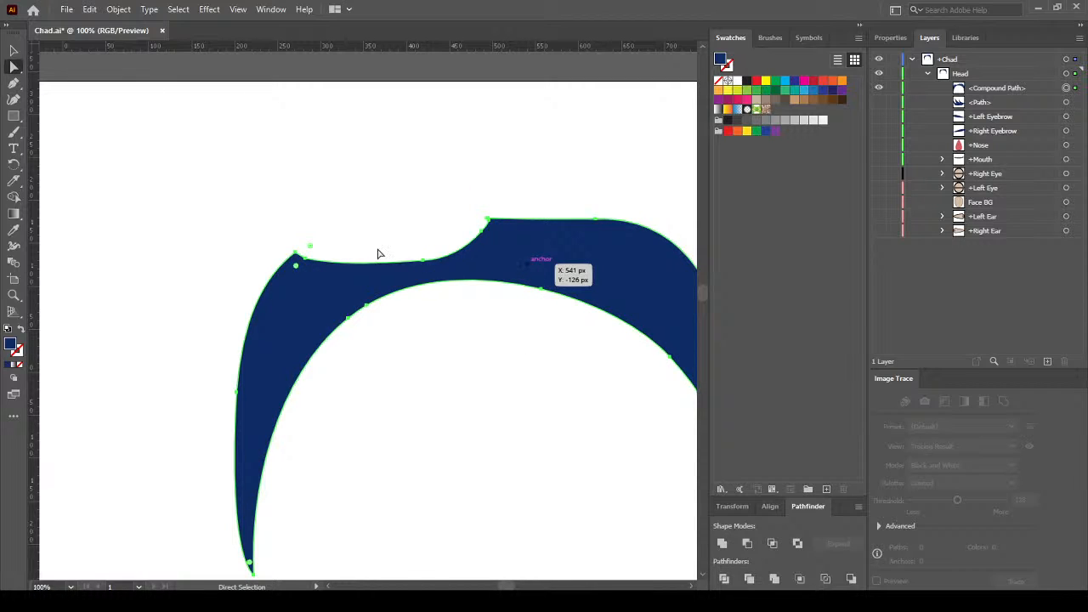
pyautogui.scroll(1, 344, 244)
pyautogui.scroll(1, 418, 243)
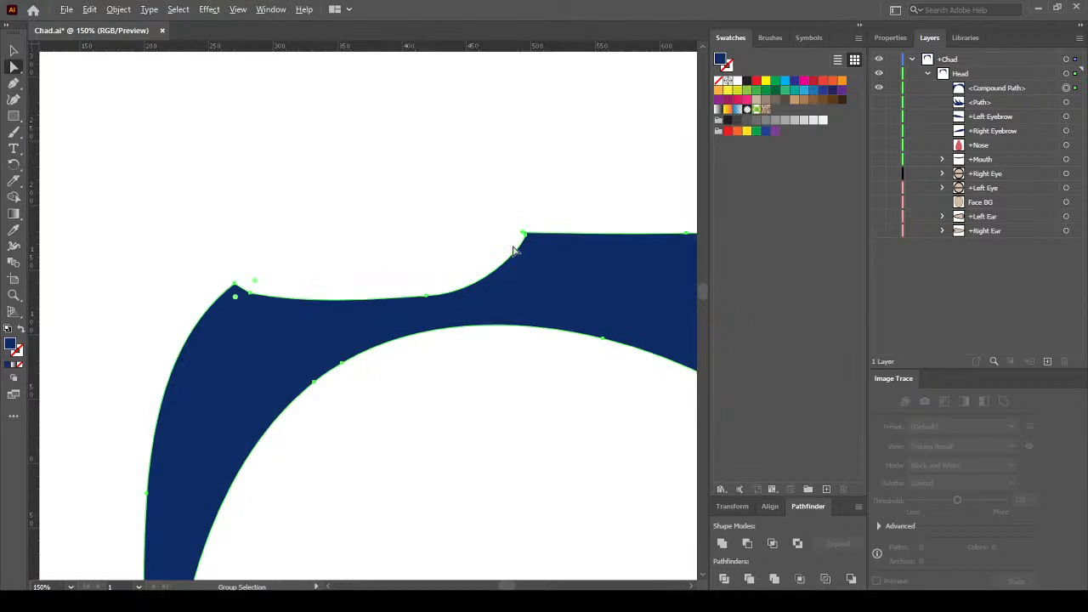
# Delete the anchor points that form the dip in the back hair's upper edge, where the tufts were cut off
pyautogui.moveTo(527, 240); pyautogui.dragTo(560, 228)
pyautogui.hotkey('ctrl', 'z')
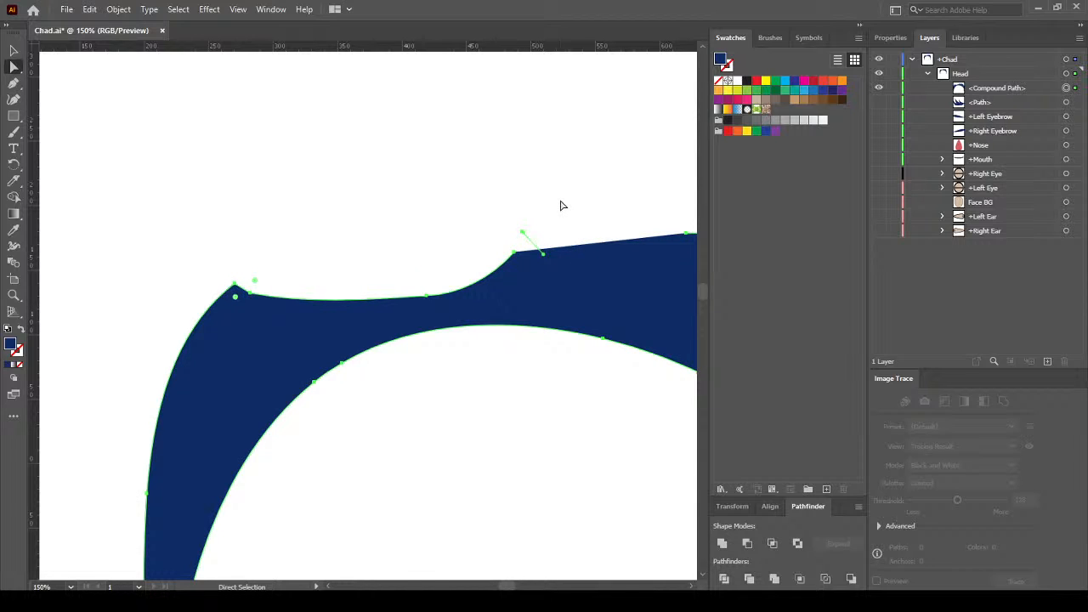
pyautogui.hotkey('ctrl', 'shift', 'z')
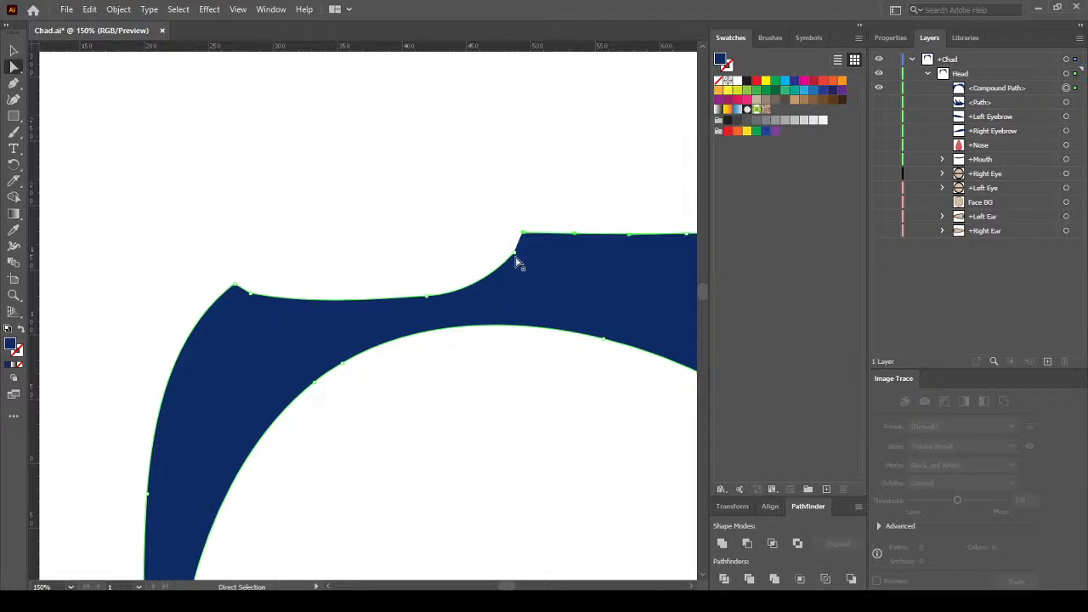
pyautogui.click(516, 253)
pyautogui.press('Delete')
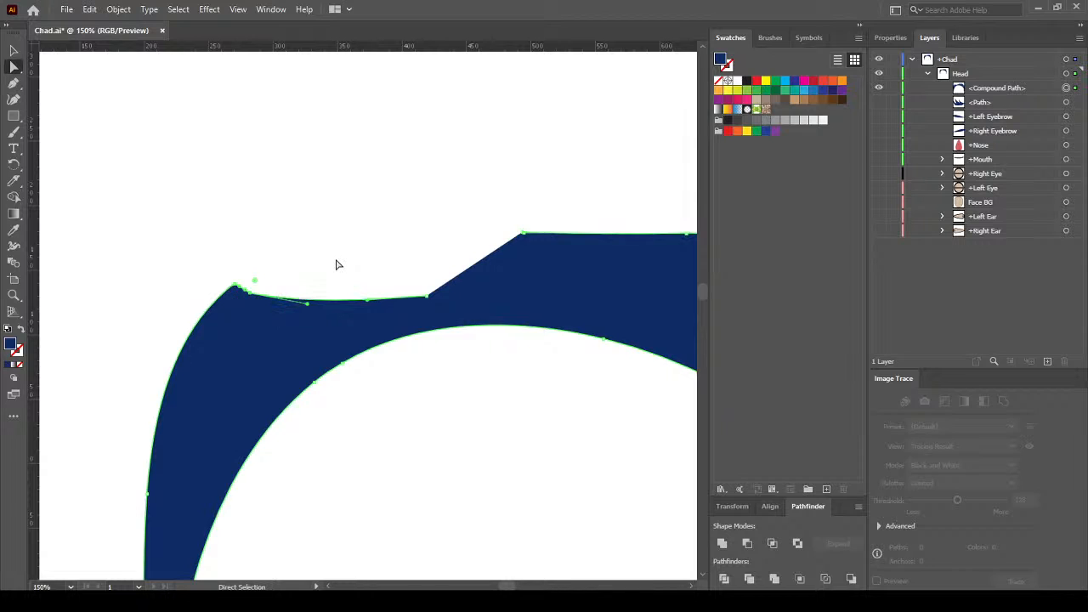
pyautogui.press('Delete')
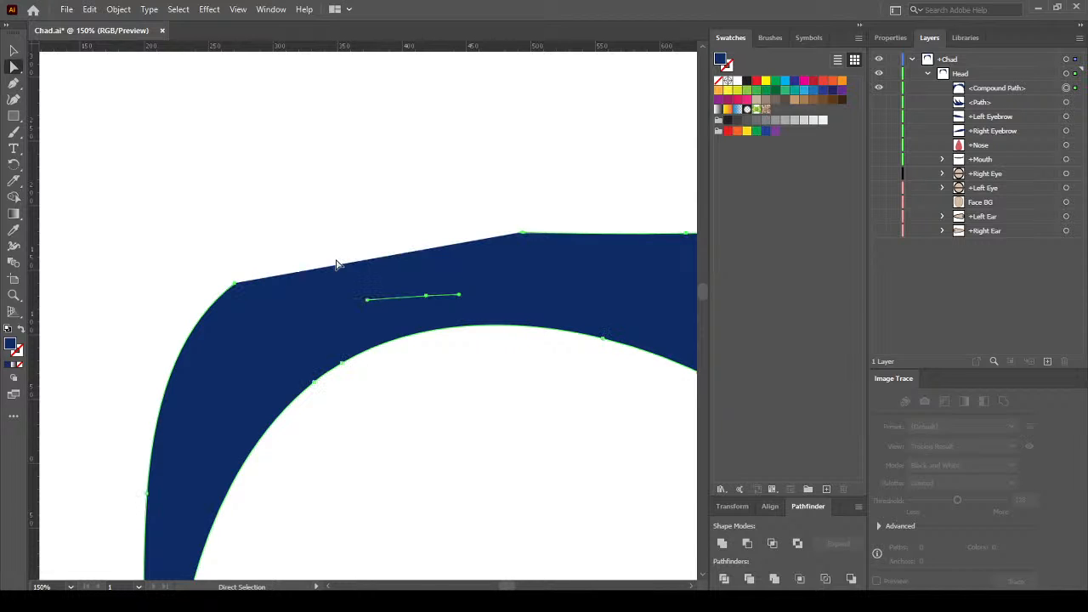
# Delete the leftover line segment and the stray anchor point inside the back hair shape
pyautogui.click(427, 298)
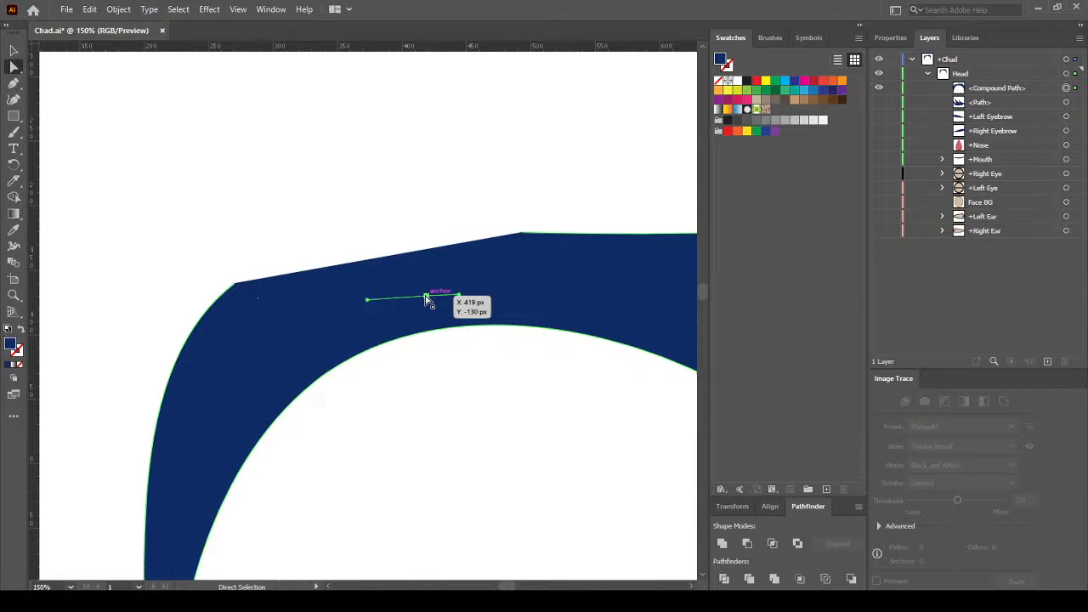
pyautogui.press('Delete')
pyautogui.click(358, 260)
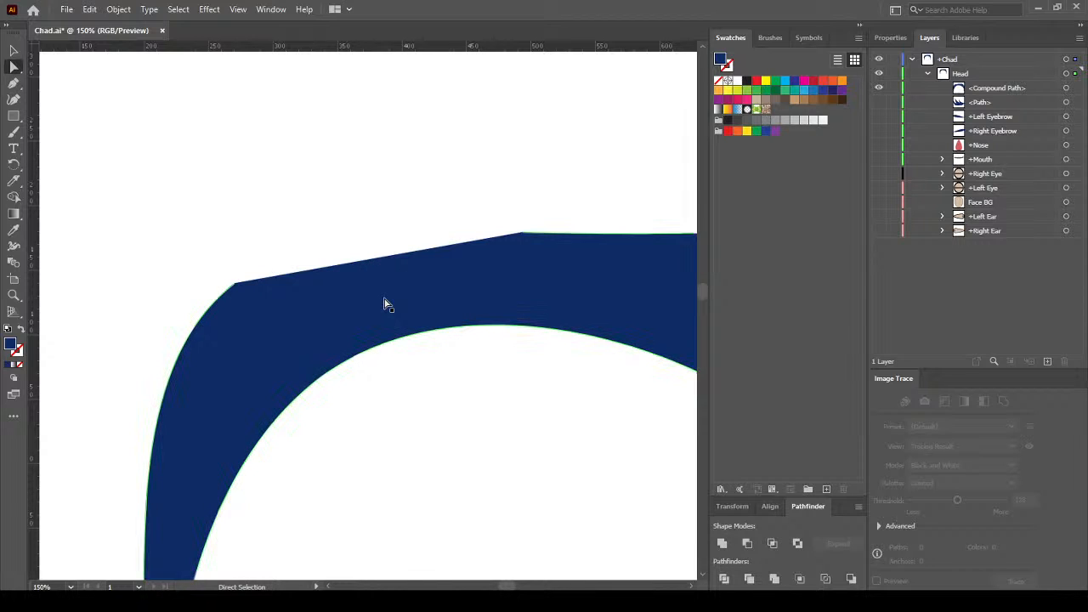
pyautogui.click(385, 304)
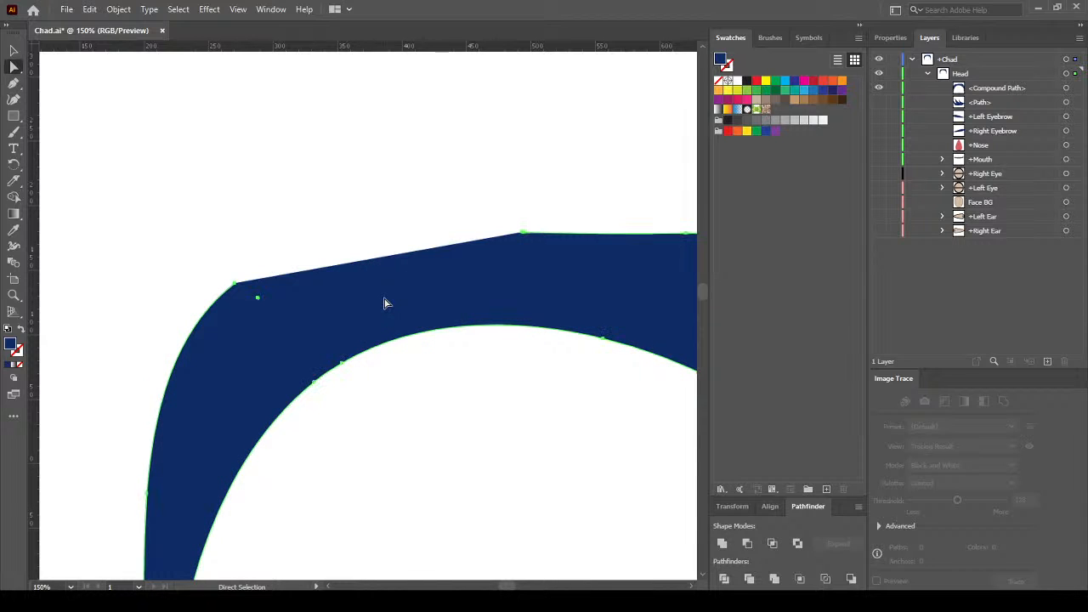
pyautogui.click(257, 299)
pyautogui.click(292, 294)
# Join the two open end points on either side of the gap in the back hair's upper edge
pyautogui.click(235, 284)
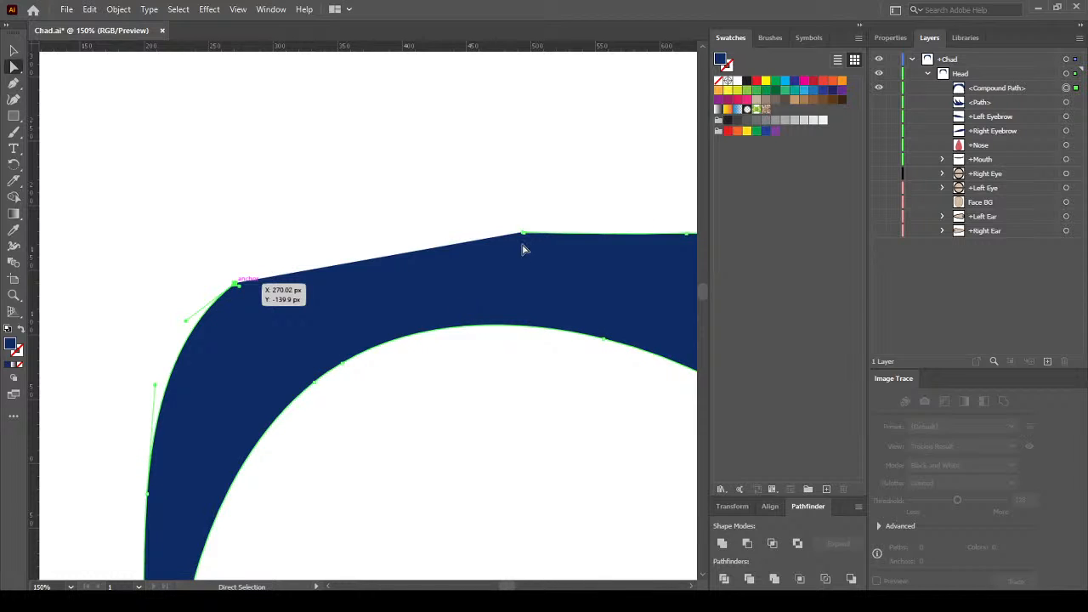
pyautogui.click(564, 289)
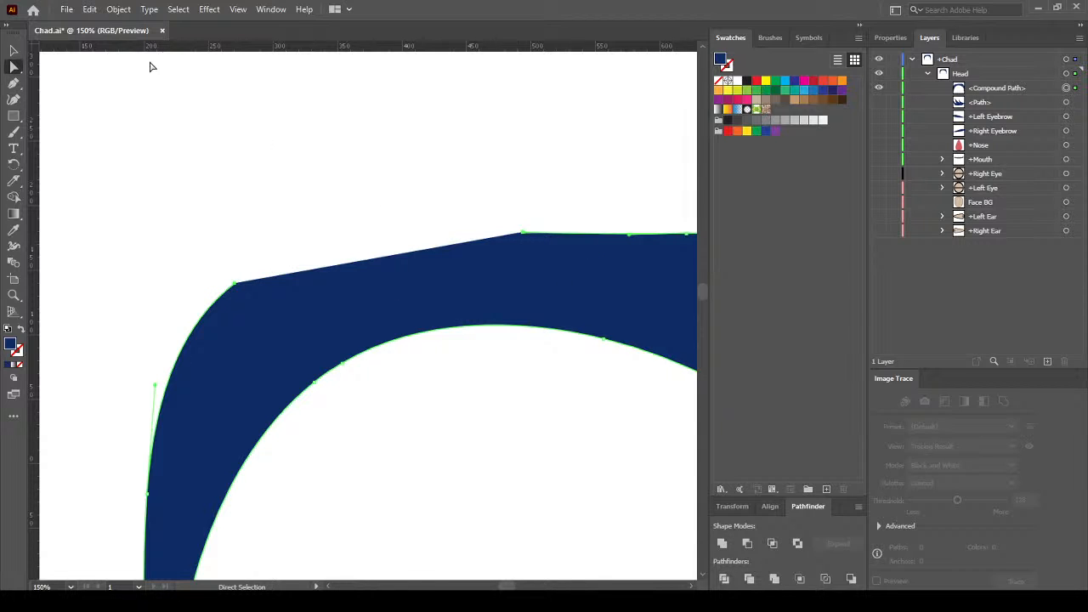
pyautogui.click(119, 10)
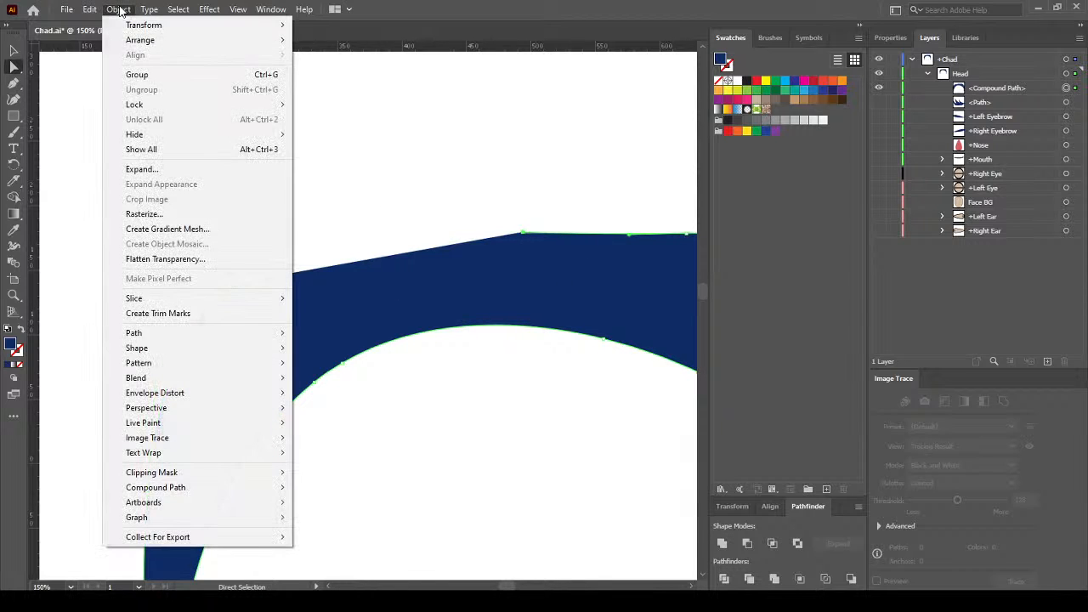
pyautogui.moveTo(224, 340)
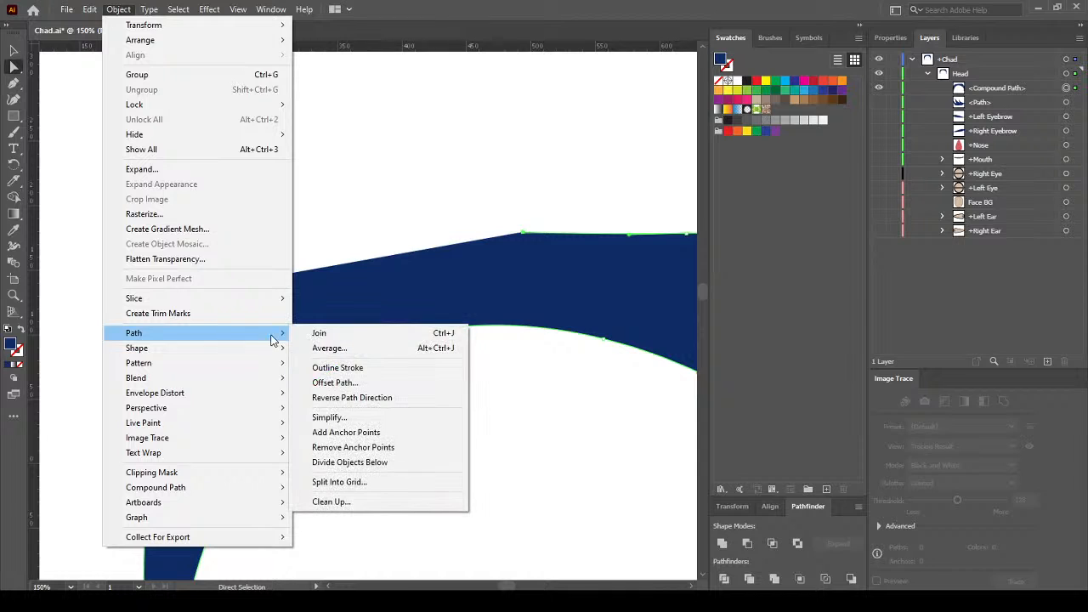
pyautogui.click(367, 334)
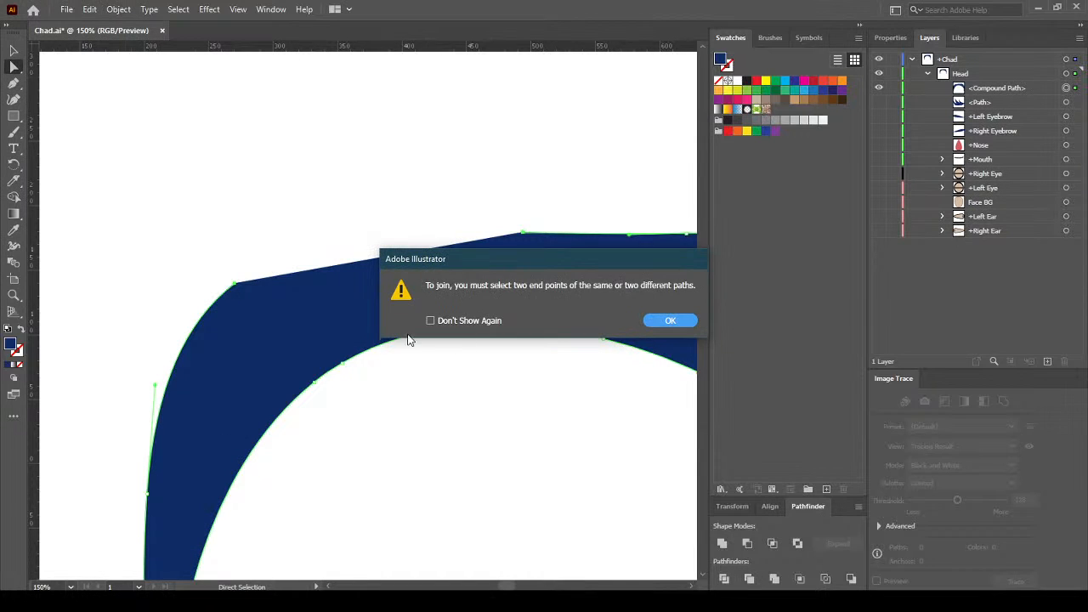
pyautogui.click(655, 322)
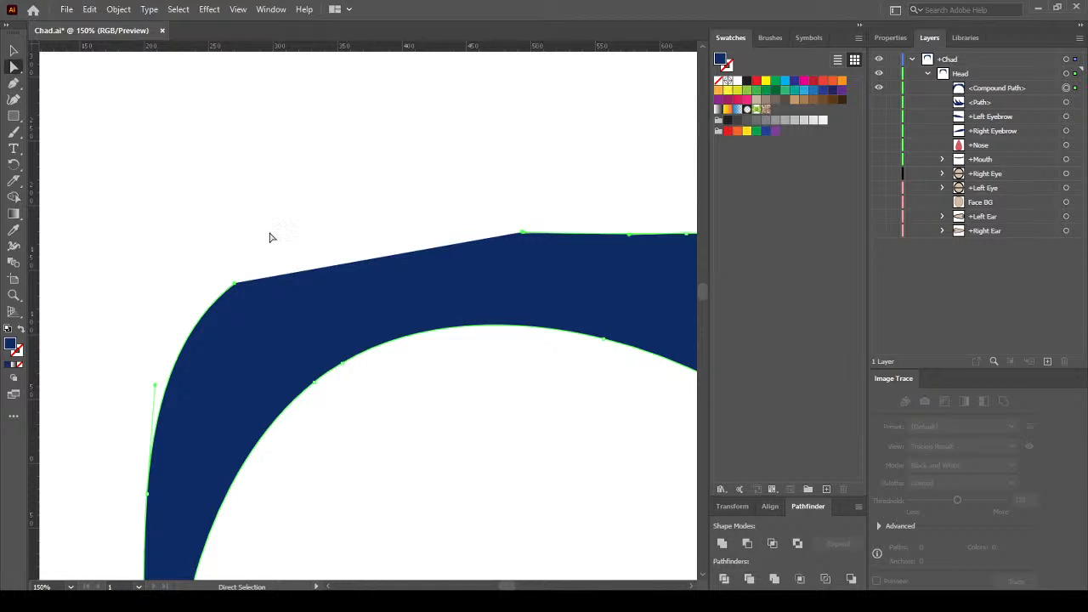
pyautogui.click(118, 10)
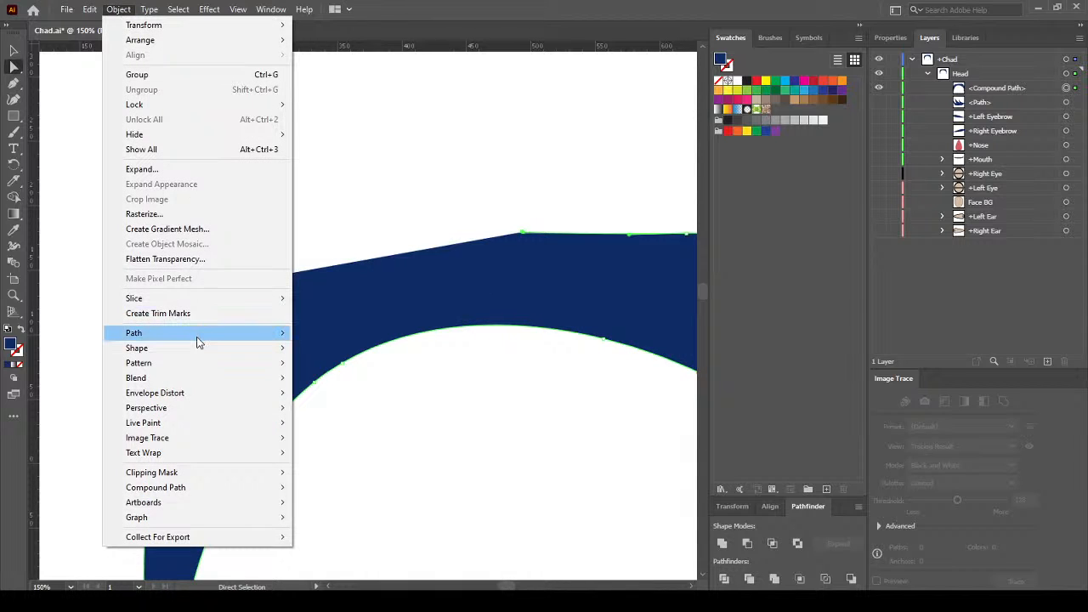
pyautogui.moveTo(199, 340)
pyautogui.click(367, 337)
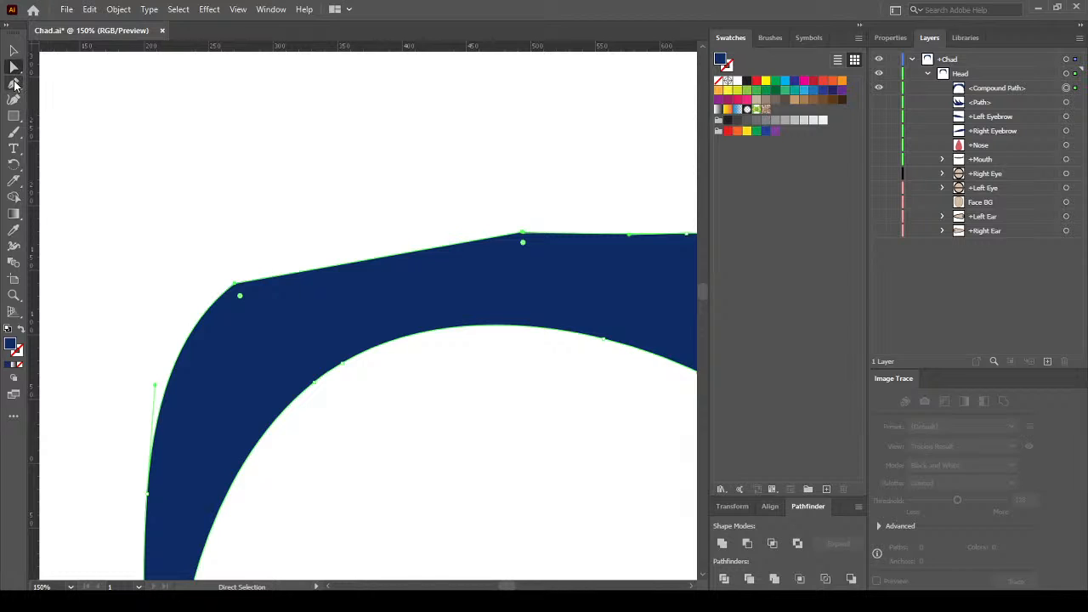
# Add an anchor midway along the joined upper edge, raise it slightly and convert it to a smooth point with long handles
pyautogui.click(15, 82)
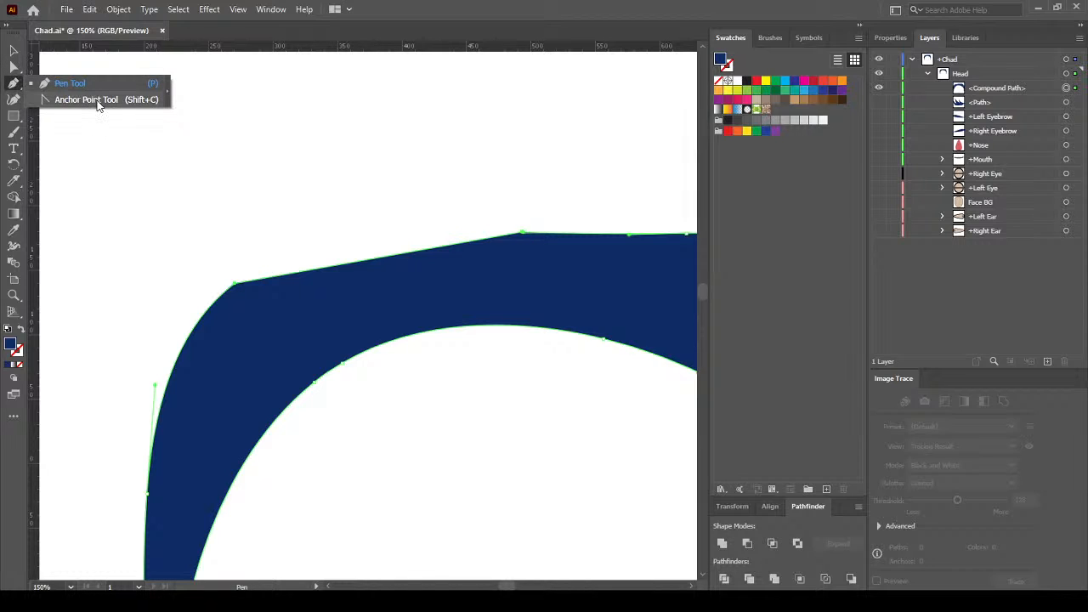
pyautogui.click(382, 258)
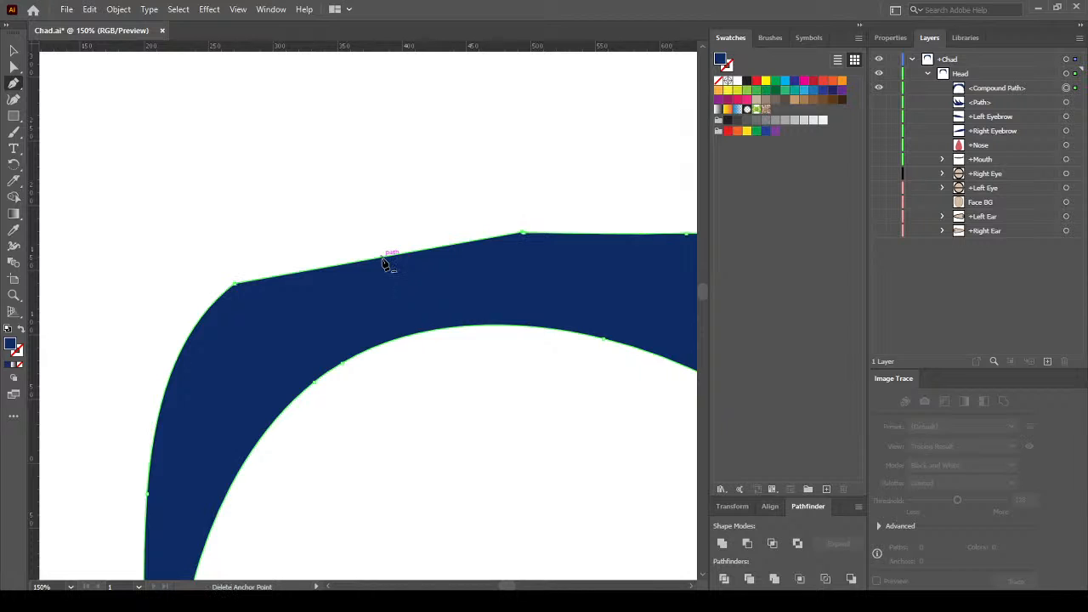
pyautogui.click(13, 66)
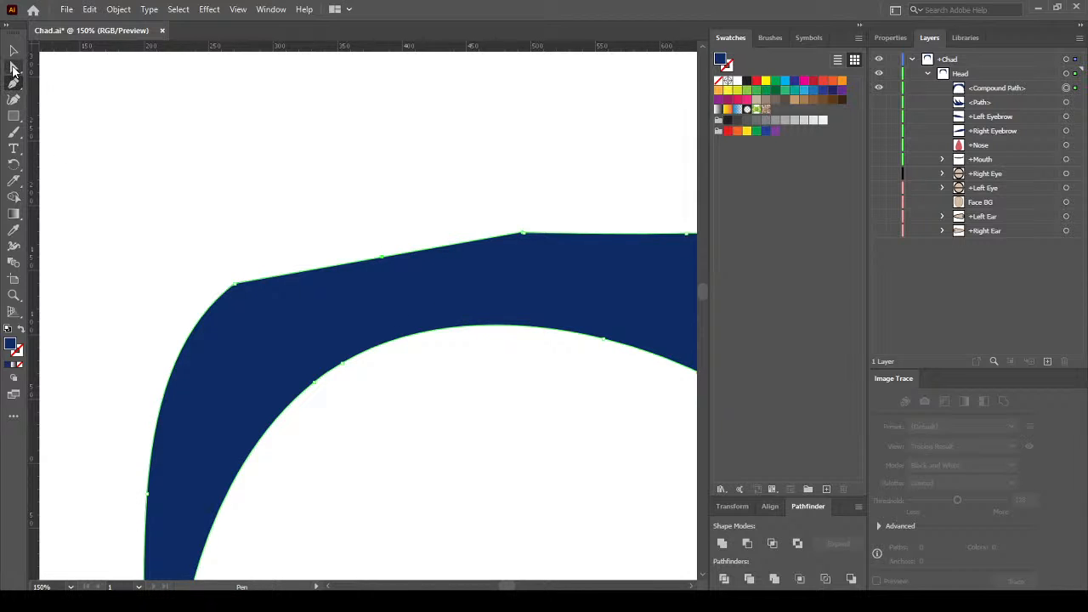
pyautogui.moveTo(385, 261); pyautogui.dragTo(371, 245)
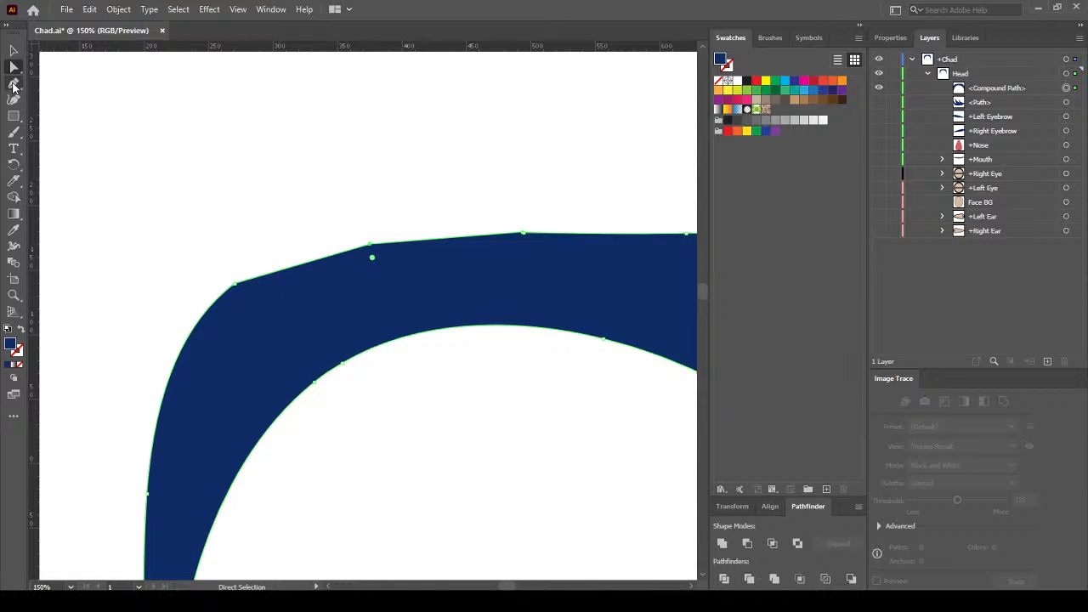
pyautogui.click(13, 85)
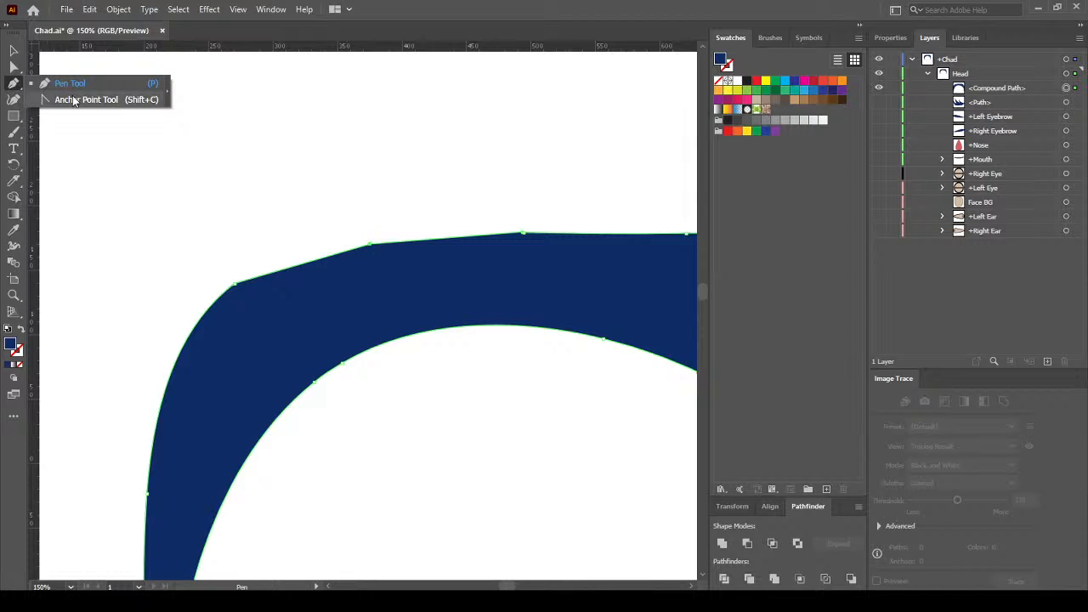
pyautogui.hotkey('shift', 'c')
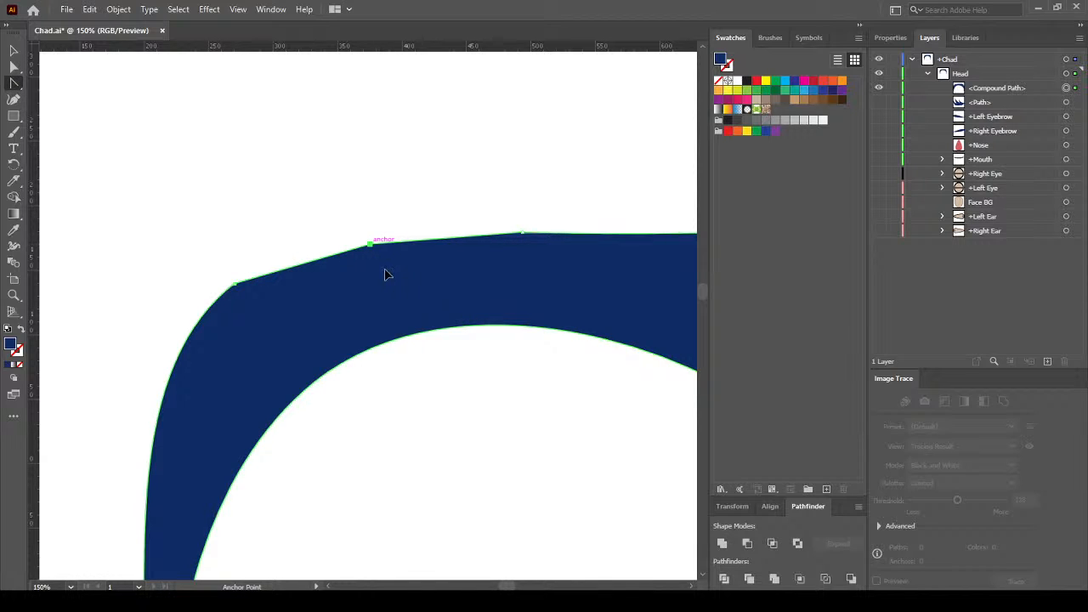
pyautogui.moveTo(370, 244); pyautogui.dragTo(256, 274)
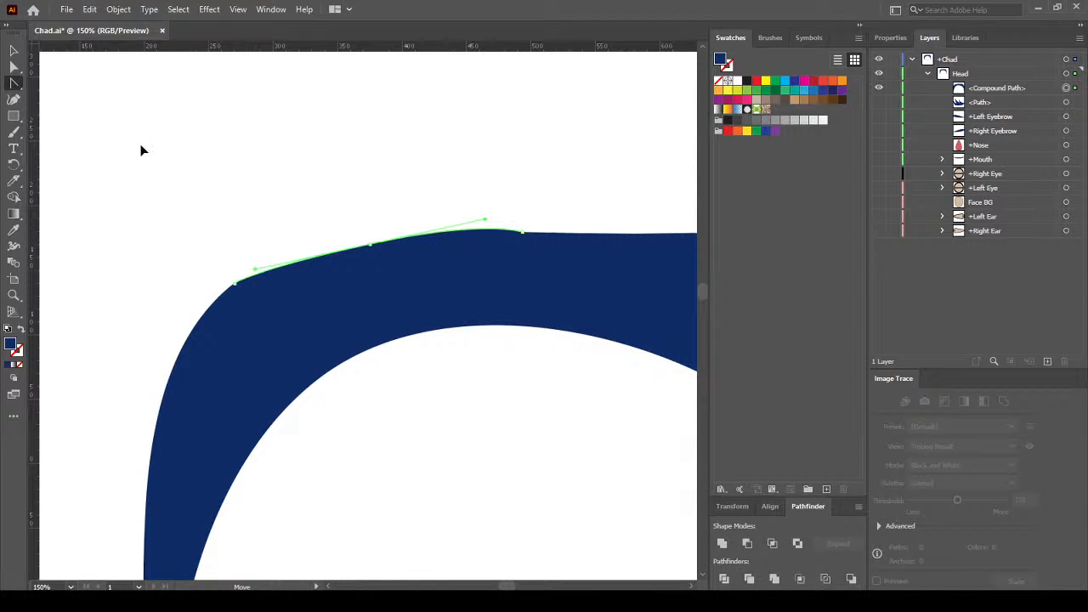
# Remove the corner anchors on both sides of the new smooth point so the back hair's upper edge becomes one continuous curve
pyautogui.click(15, 83)
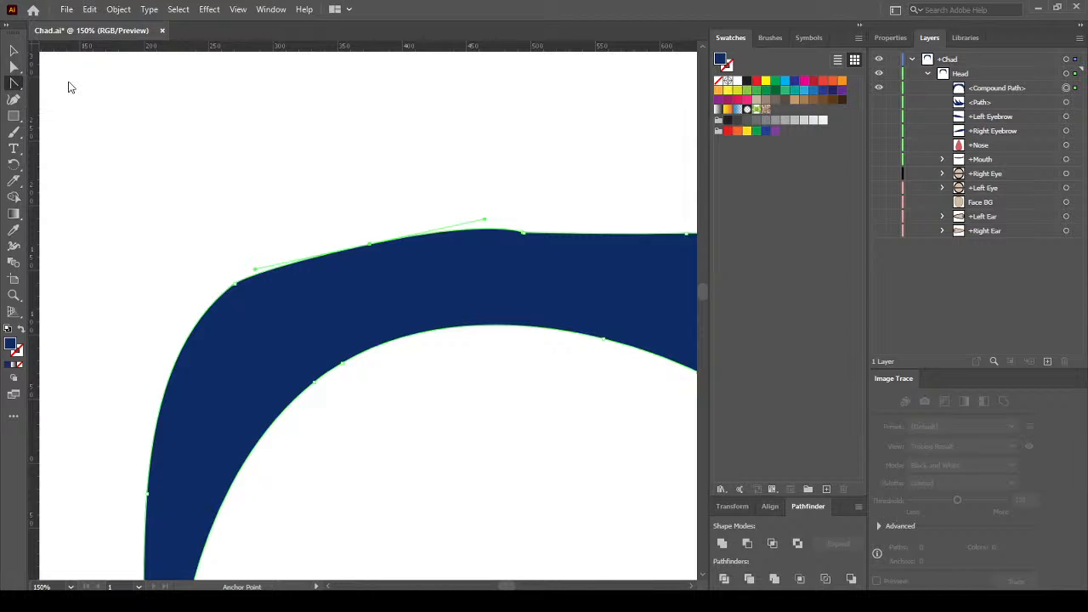
pyautogui.press('-')
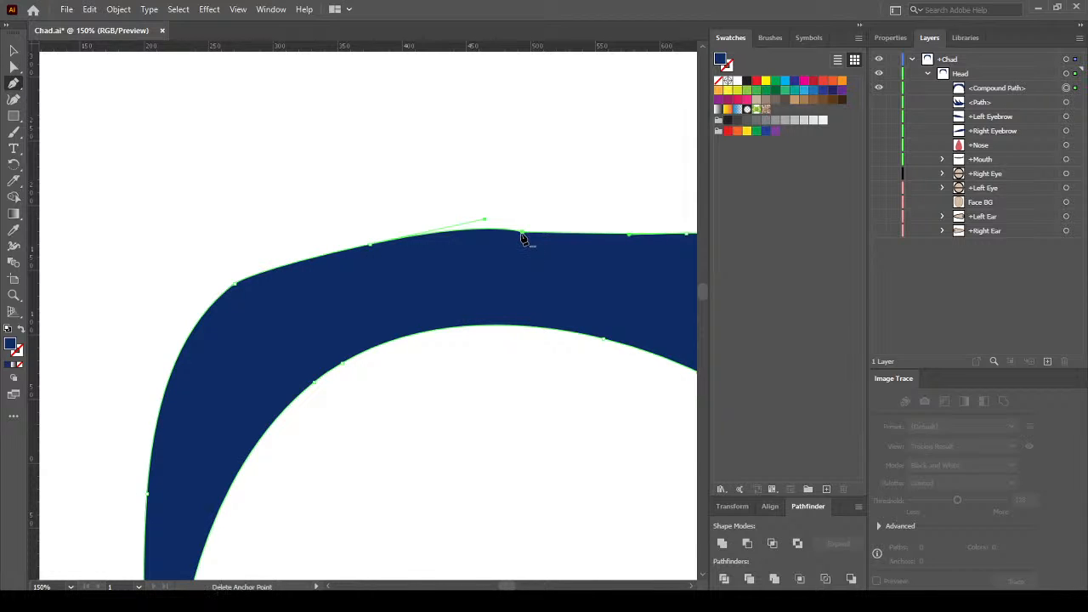
pyautogui.click(522, 232)
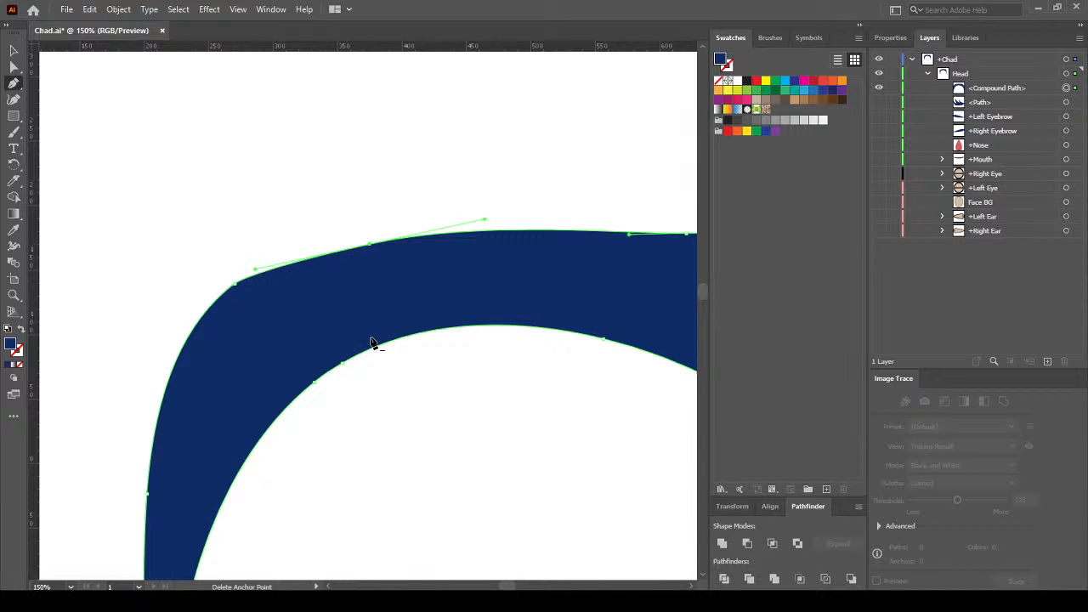
pyautogui.click(13, 67)
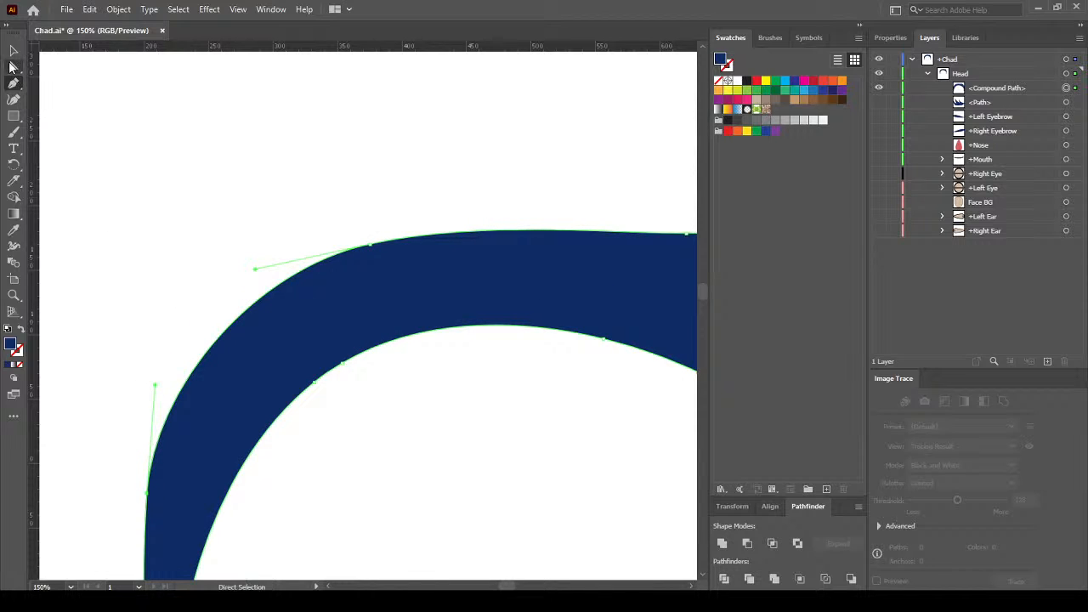
# Show the spiky tuft piece and extend the curve handles so the back hair's upper-left corner bulges out to the tufts' base
pyautogui.click(880, 103)
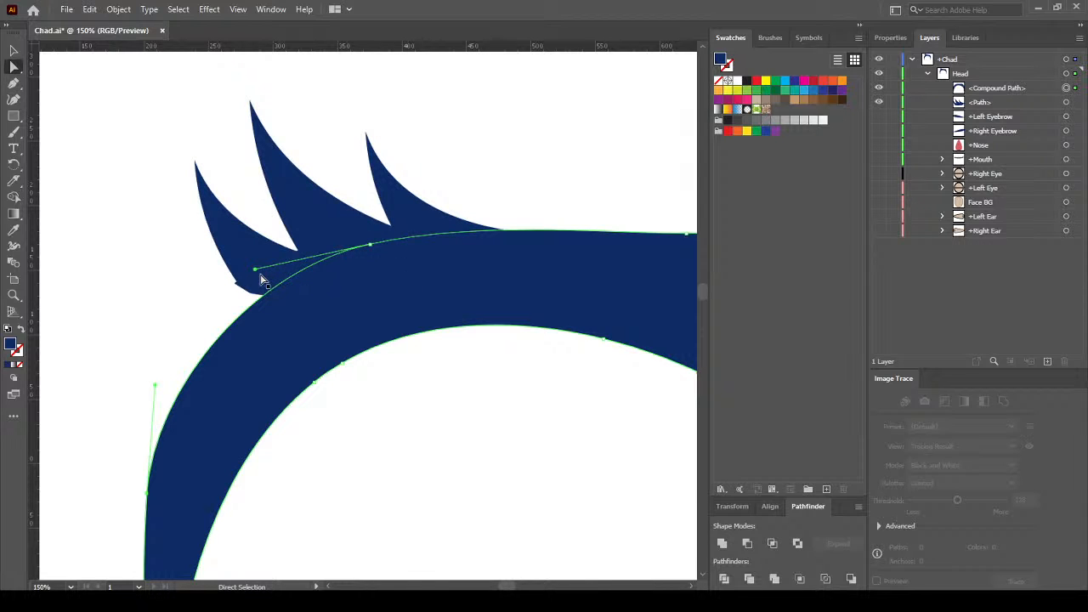
pyautogui.moveTo(257, 274); pyautogui.dragTo(184, 284)
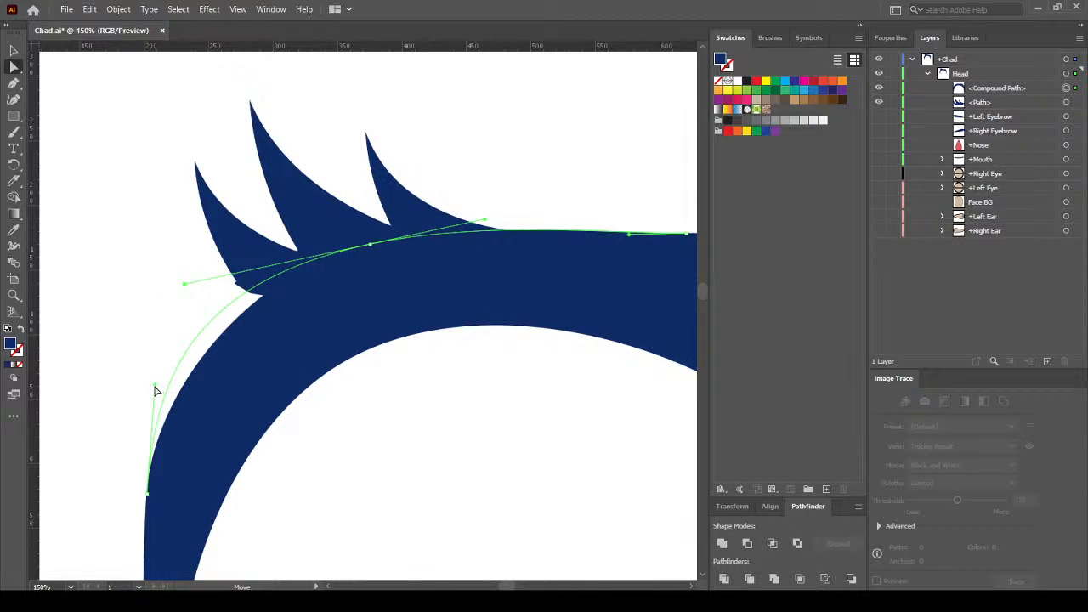
pyautogui.moveTo(156, 388); pyautogui.dragTo(165, 302)
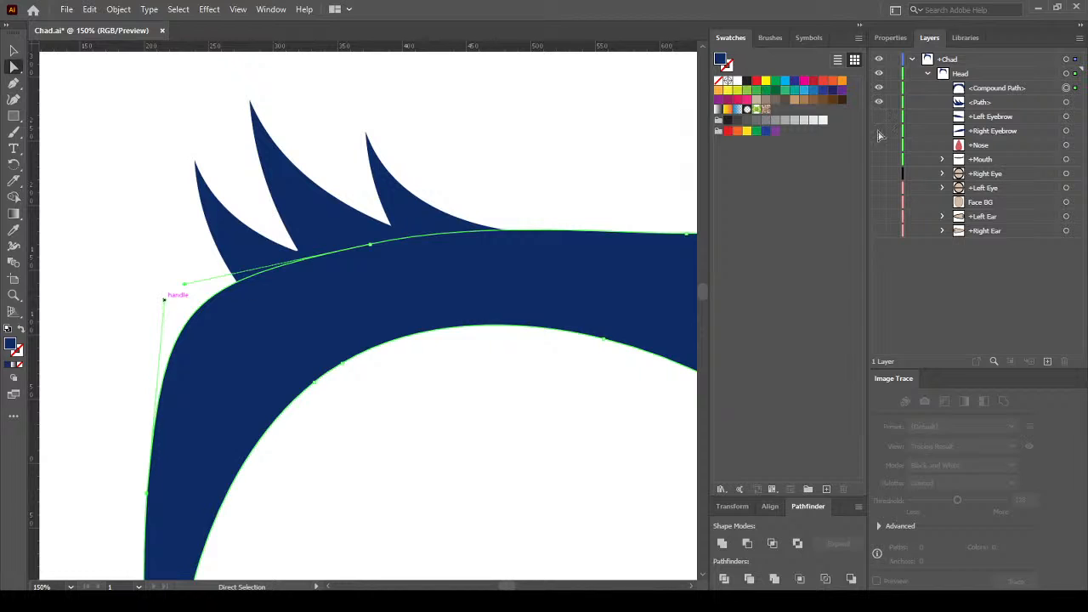
# Move the spiky tuft path above the back hair compound path in the stacking order of the Head layer
pyautogui.click(1006, 104)
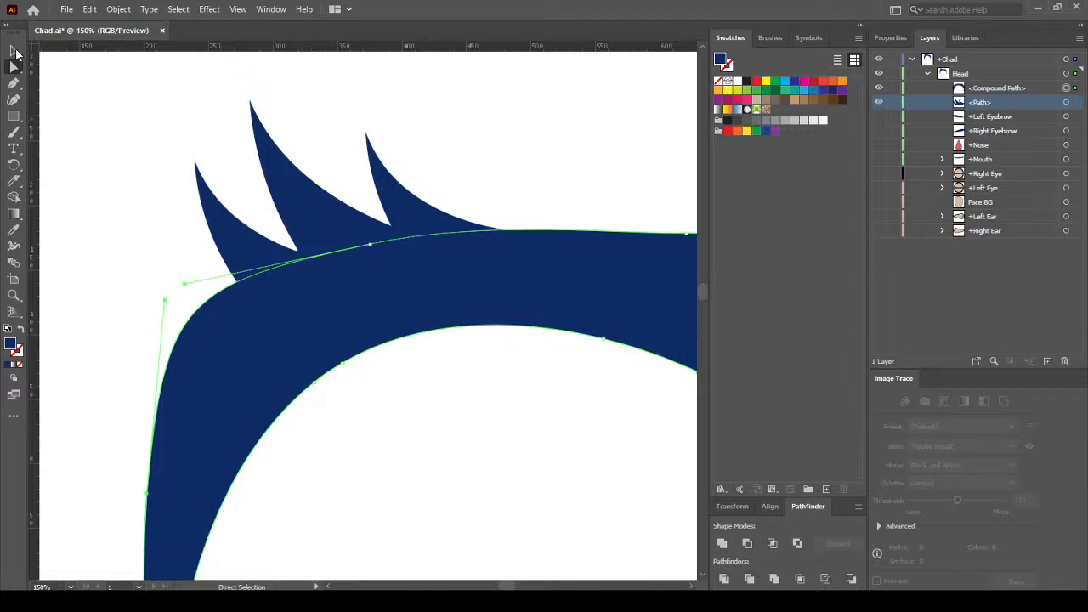
pyautogui.click(13, 51)
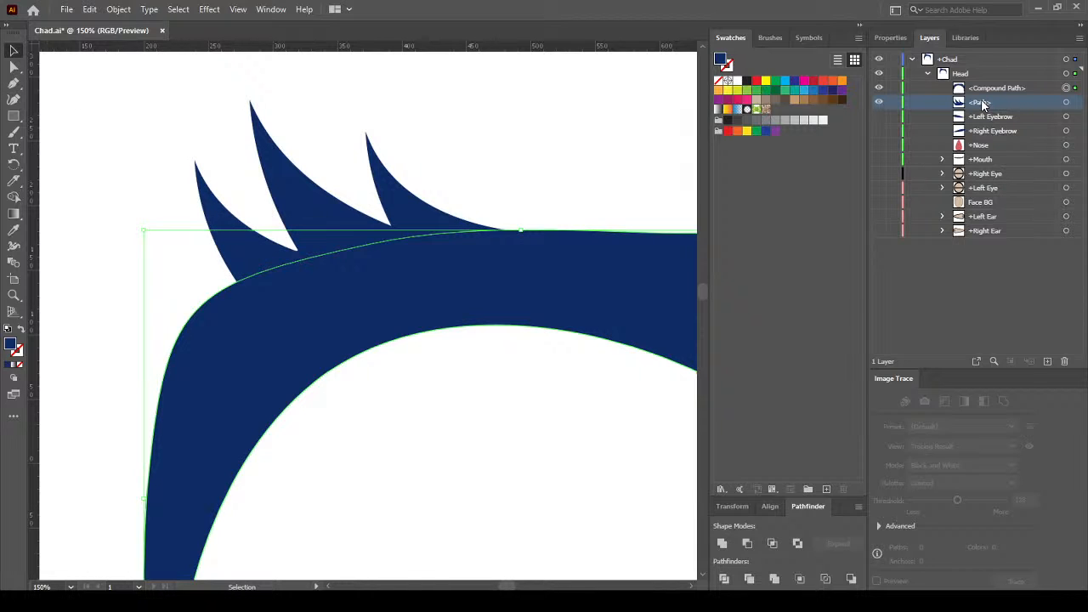
pyautogui.moveTo(984, 103); pyautogui.dragTo(991, 83)
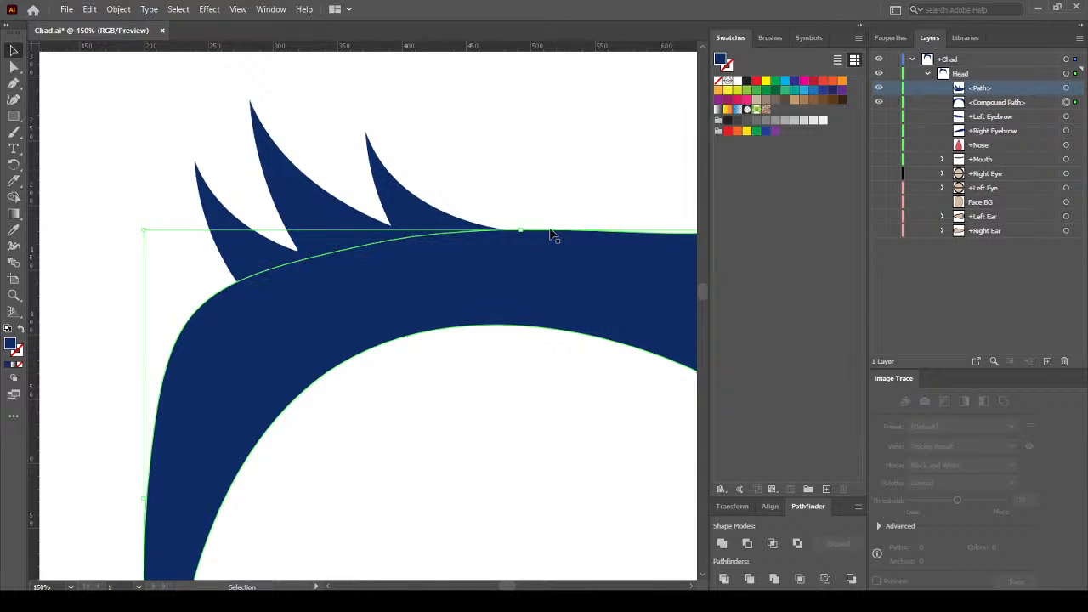
# Shift the spiky tuft piece horizontally about 90 px to the right along the top of the back hair
pyautogui.click(288, 192)
pyautogui.scroll(-2, 440, 339)
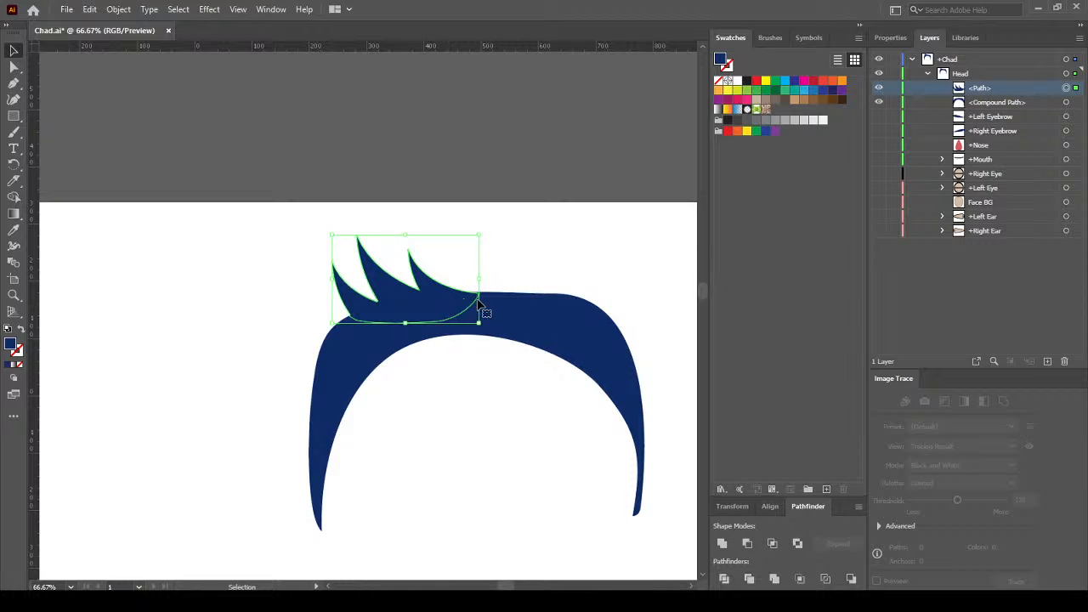
pyautogui.moveTo(478, 302); pyautogui.dragTo(503, 304)
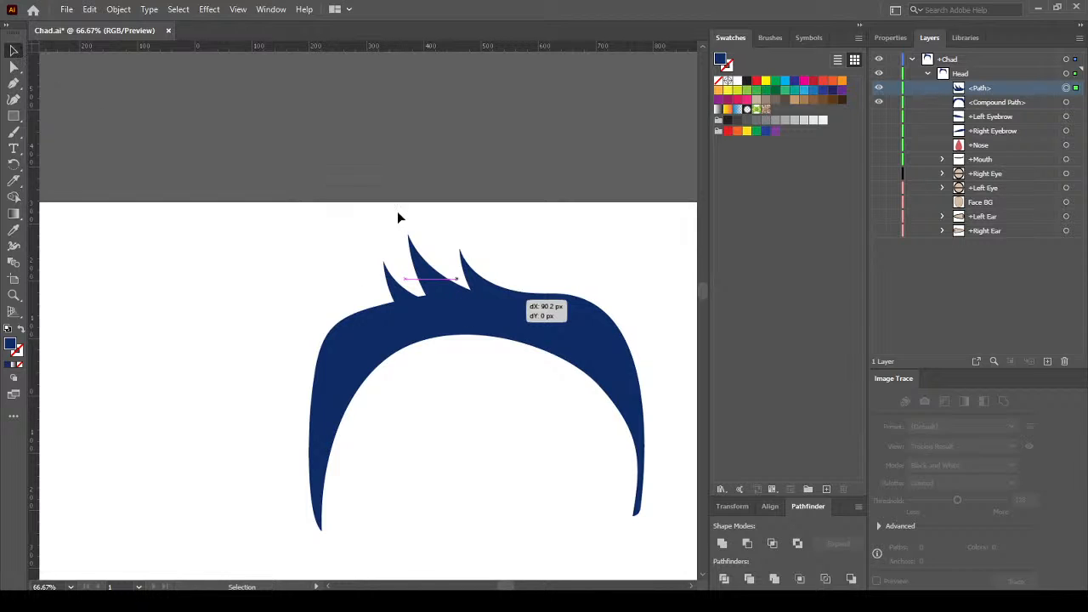
pyautogui.click(459, 316)
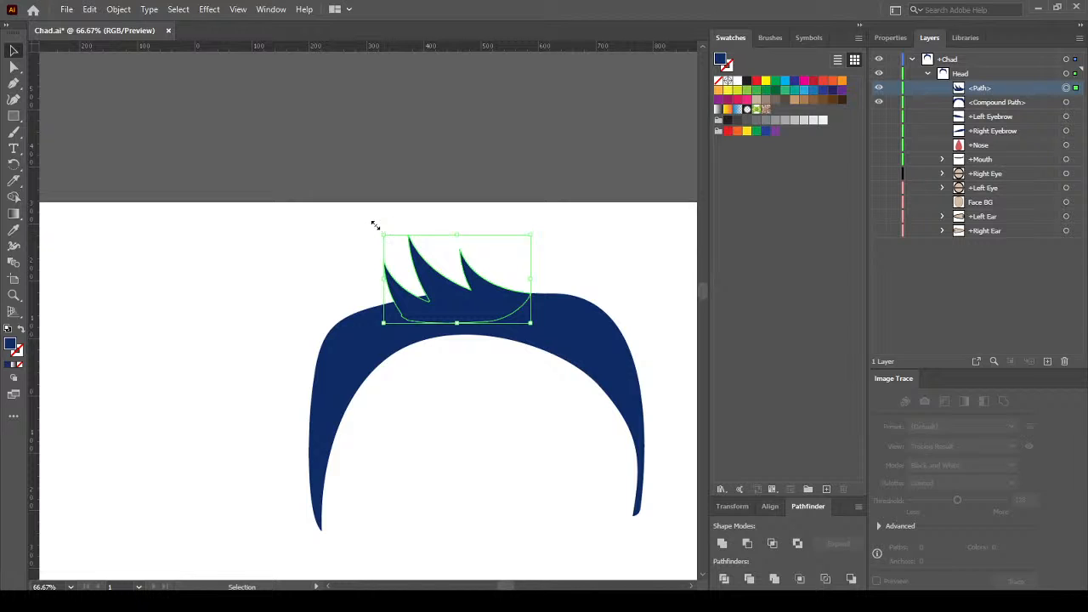
# Enlarge the spiky tuft piece to about 400 px wide and lower it onto the top of the back hair
pyautogui.moveTo(375, 225); pyautogui.dragTo(302, 179)
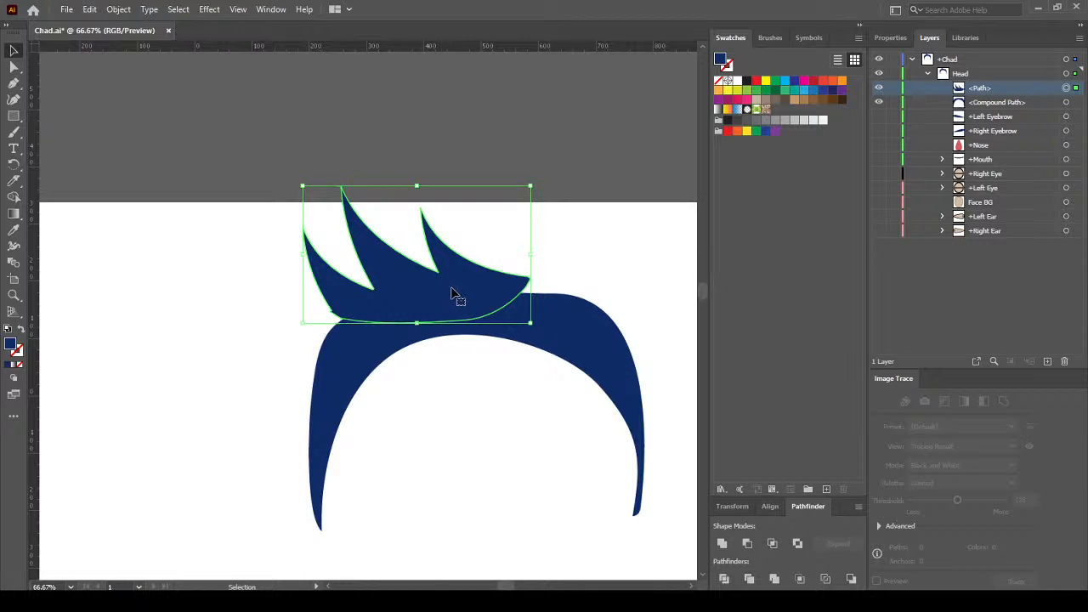
pyautogui.moveTo(451, 287); pyautogui.dragTo(457, 304)
pyautogui.scroll(1, 553, 285)
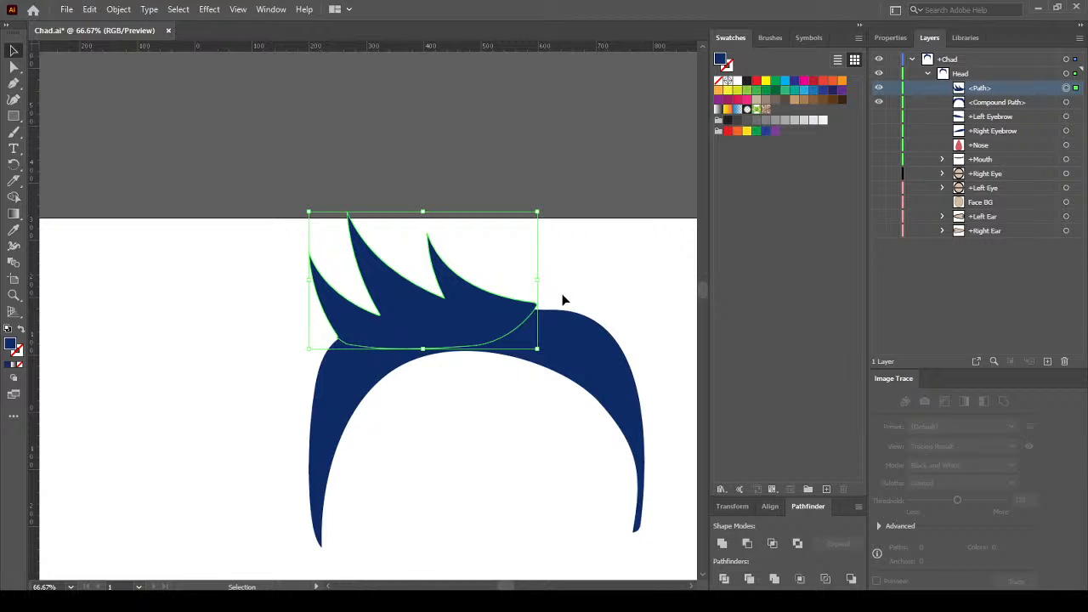
pyautogui.scroll(1, 564, 299)
pyautogui.press('super')
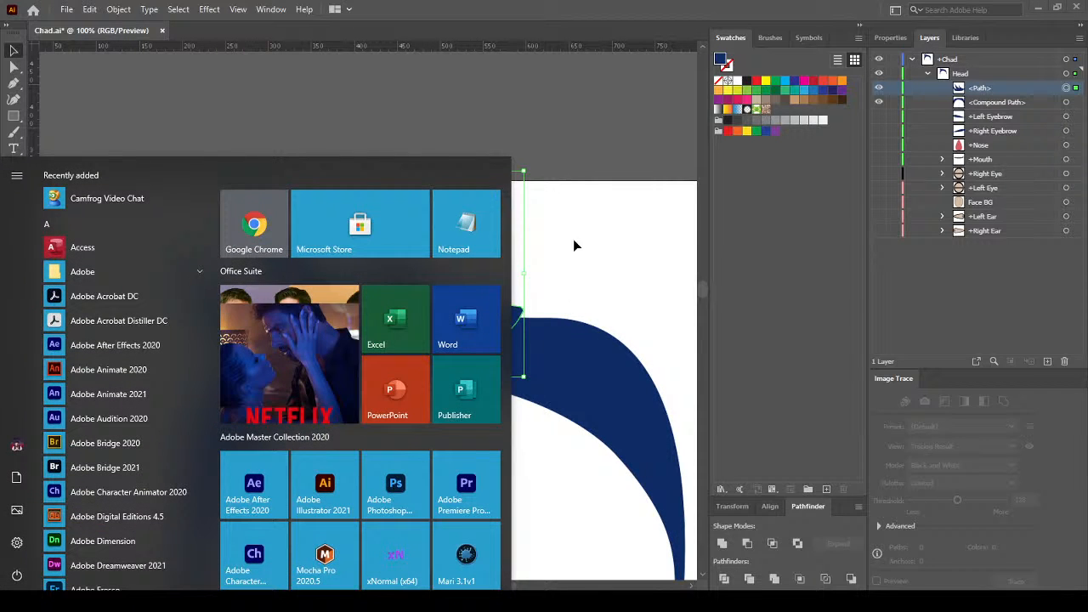
pyautogui.click(571, 149)
pyautogui.click(573, 288)
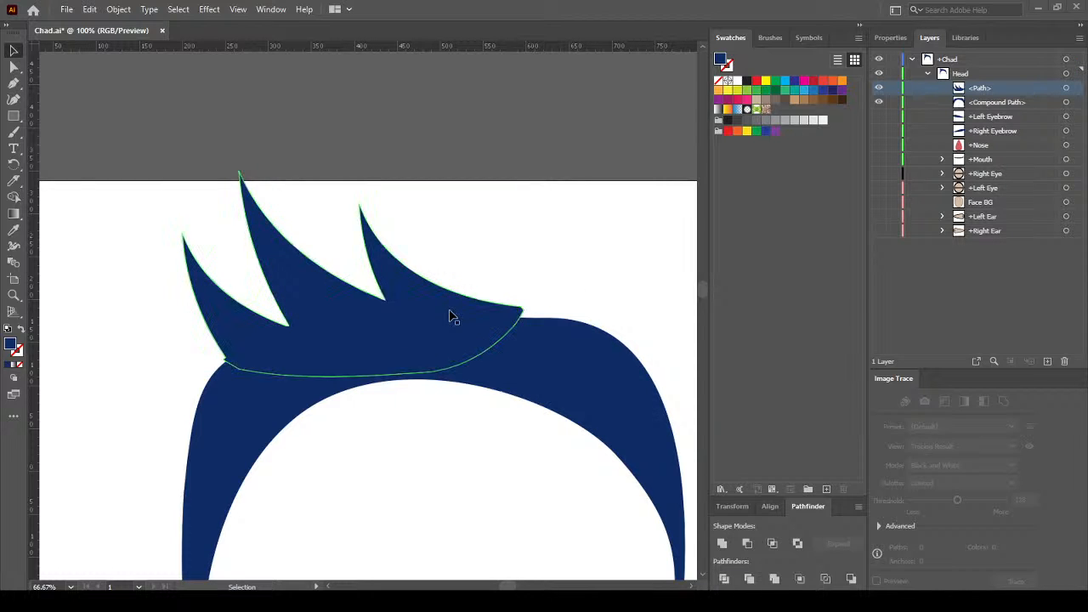
# Delete the extra corner anchors at the tuft's right tip so its upper edge slopes directly into the back hair
pyautogui.scroll(1, 449, 314)
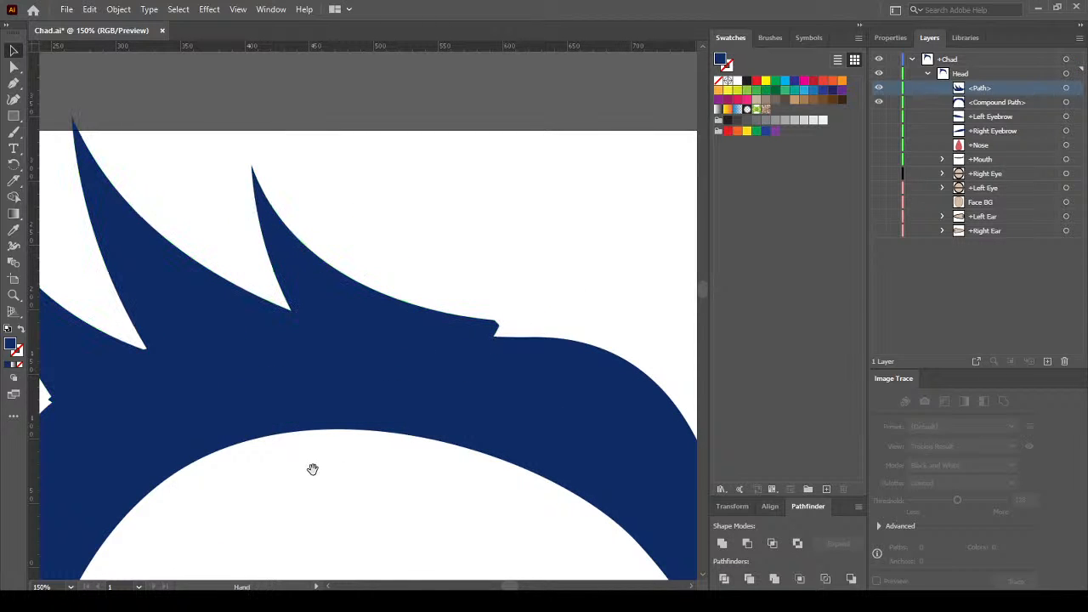
pyautogui.moveTo(312, 469); pyautogui.dragTo(371, 456)
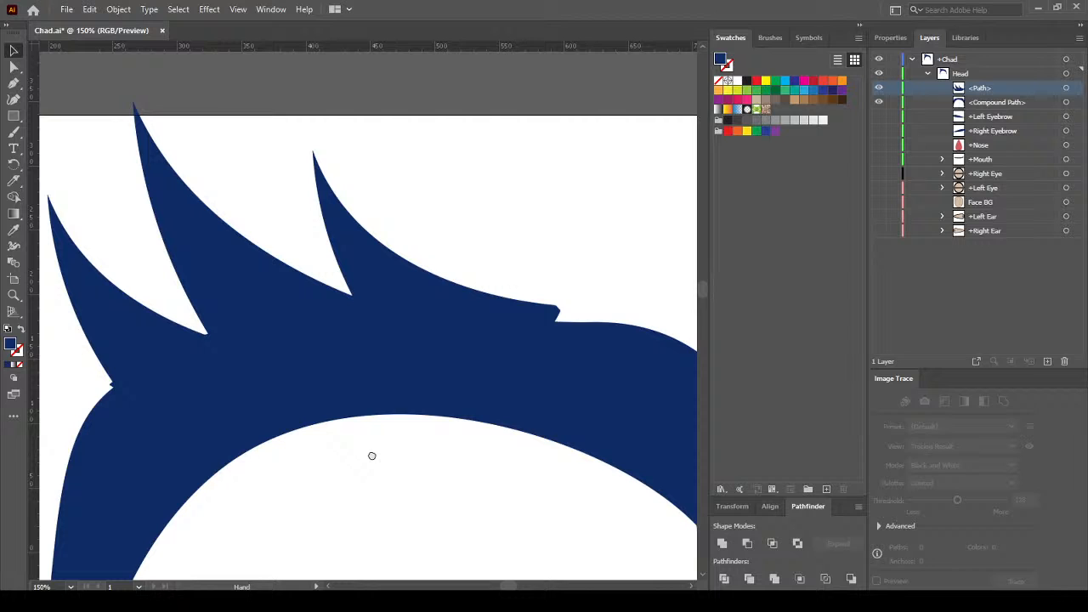
pyautogui.click(387, 291)
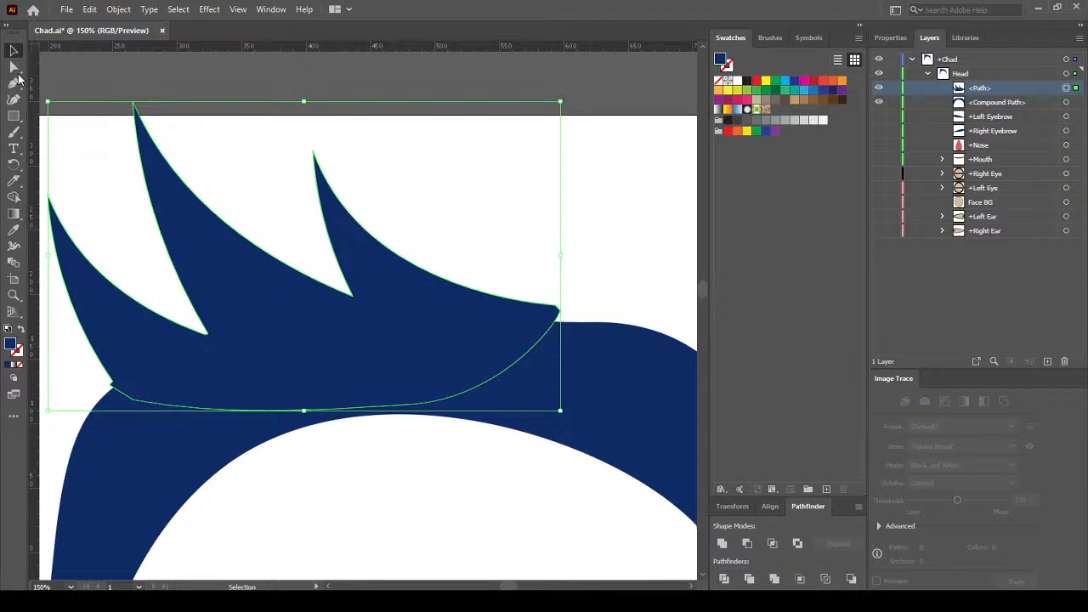
pyautogui.click(14, 66)
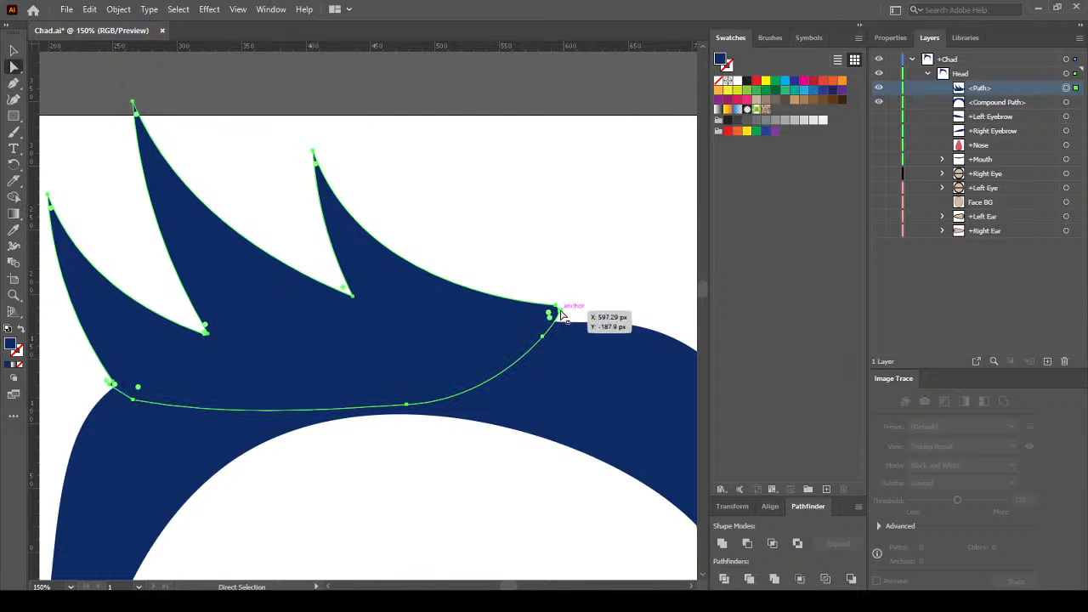
pyautogui.click(558, 309)
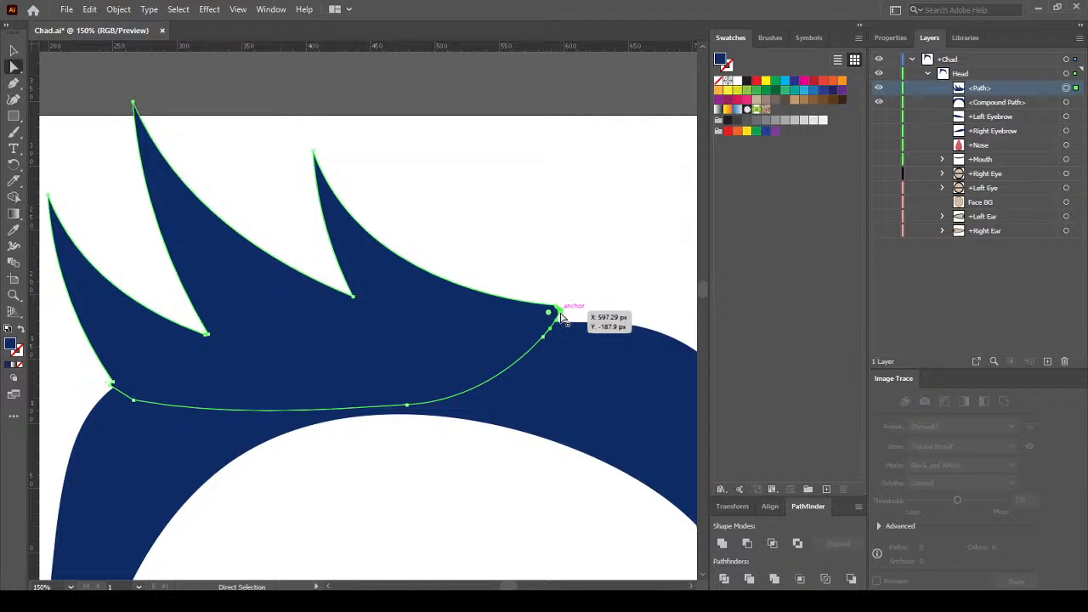
pyautogui.keyDown('alt'); pyautogui.scroll(1, 585, 326); pyautogui.keyUp('alt')
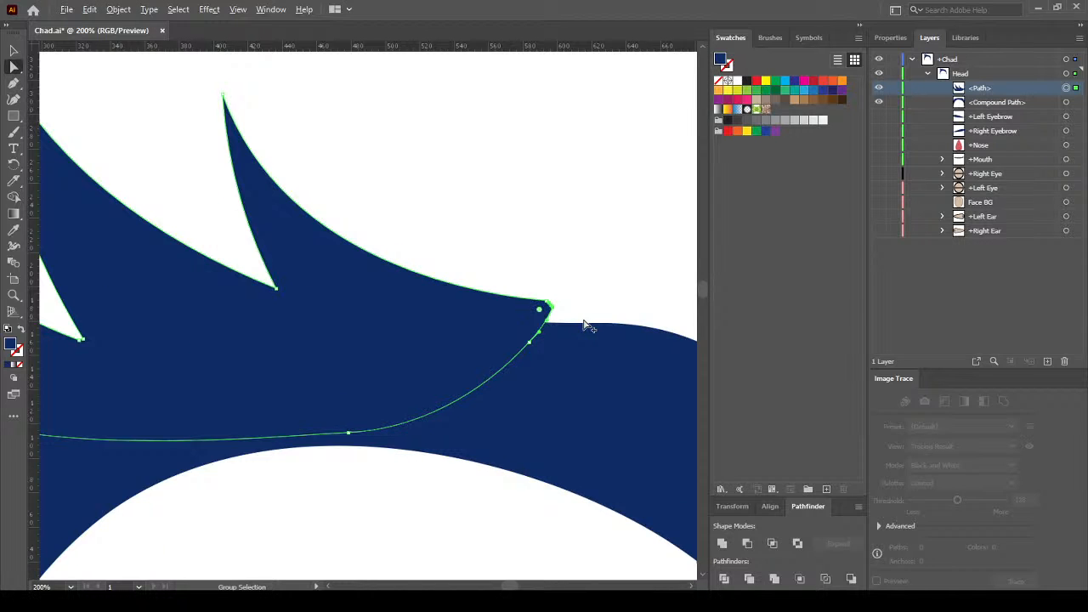
pyautogui.keyDown('alt'); pyautogui.scroll(1, 585, 326); pyautogui.keyUp('alt')
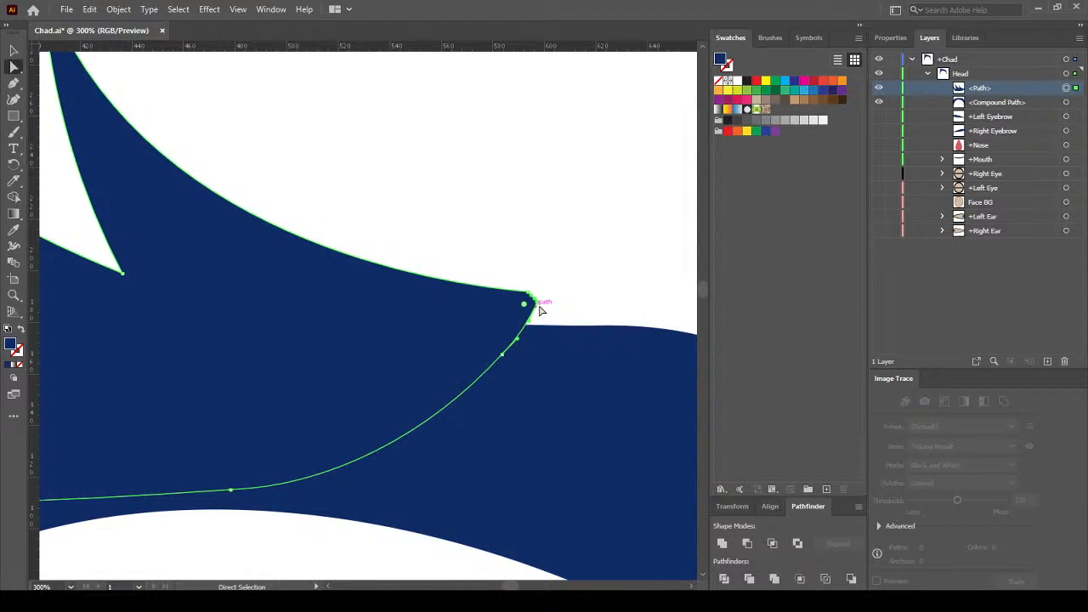
pyautogui.click(14, 83)
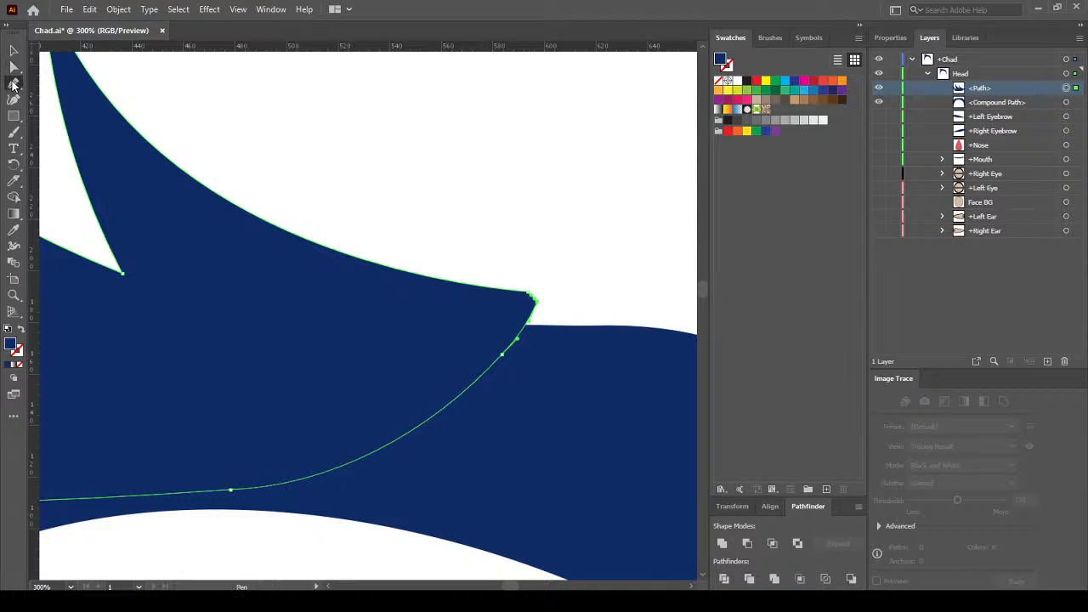
pyautogui.keyDown('ctrl'); pyautogui.click(531, 299); pyautogui.keyUp('ctrl')
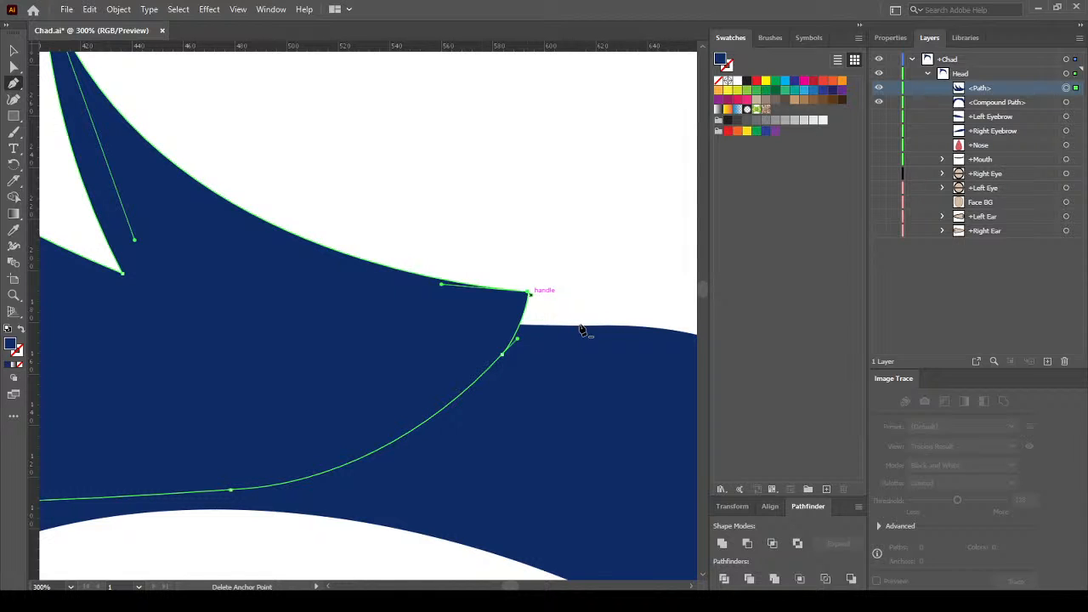
pyautogui.press('Delete')
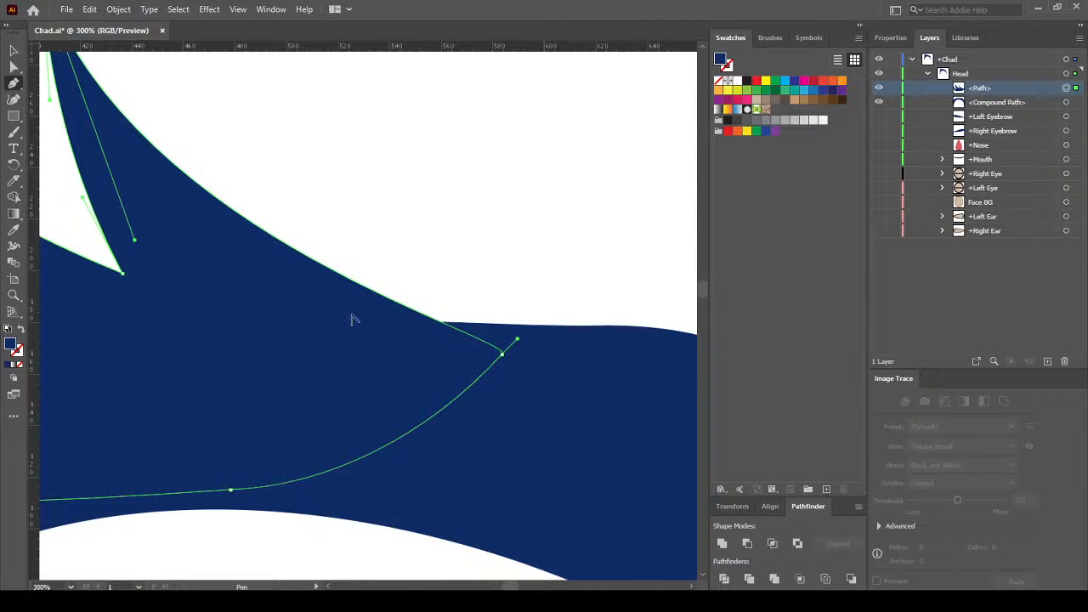
# Delete the surplus anchors around the tuft's lower-left corner, leaving one anchor where it meets the back hair
pyautogui.scroll(-1, 352, 318)
pyautogui.scroll(-1, 352, 318)
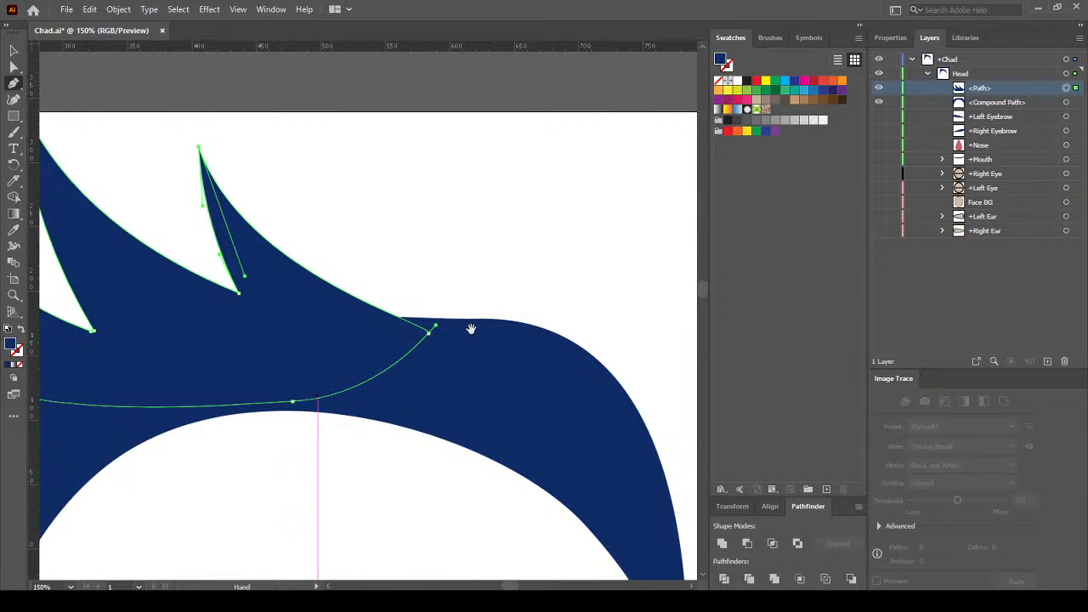
pyautogui.hscroll(-3, 471, 329)
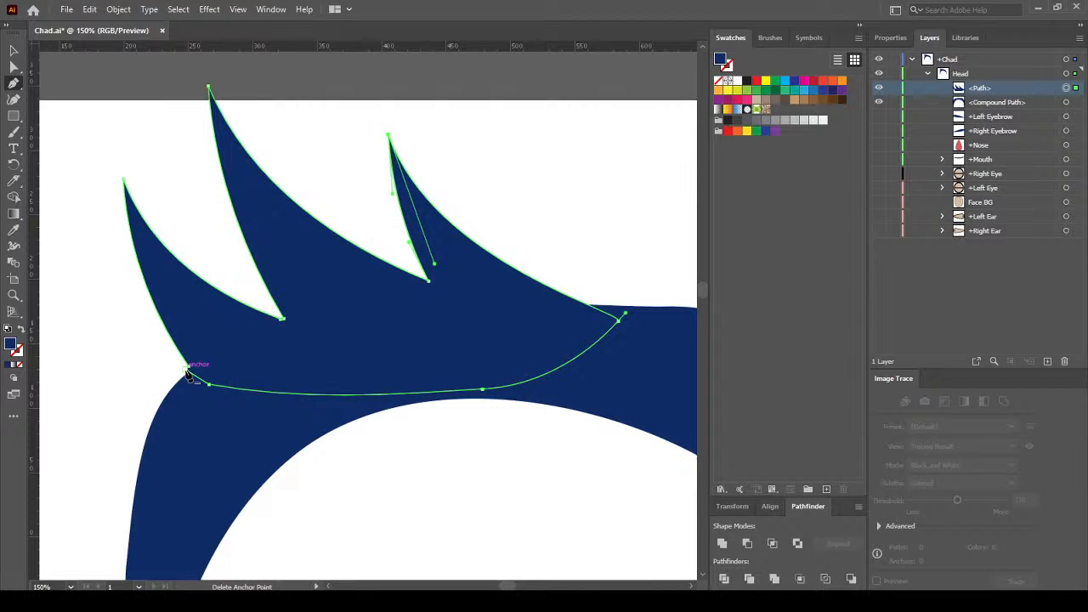
pyautogui.moveTo(198, 394); pyautogui.dragTo(189, 377)
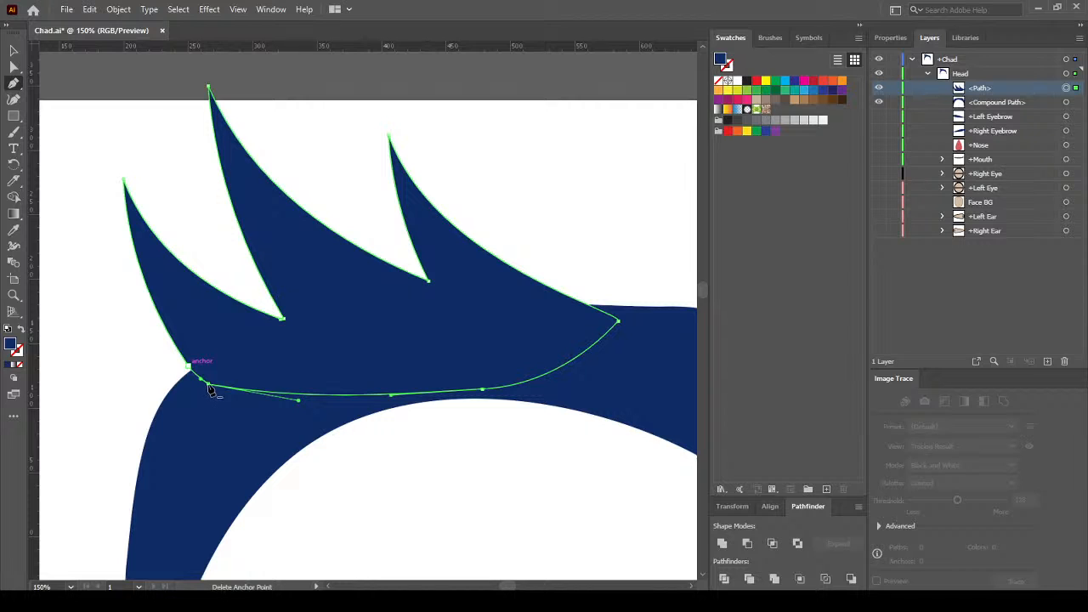
pyautogui.hotkey('ctrl', 'z')
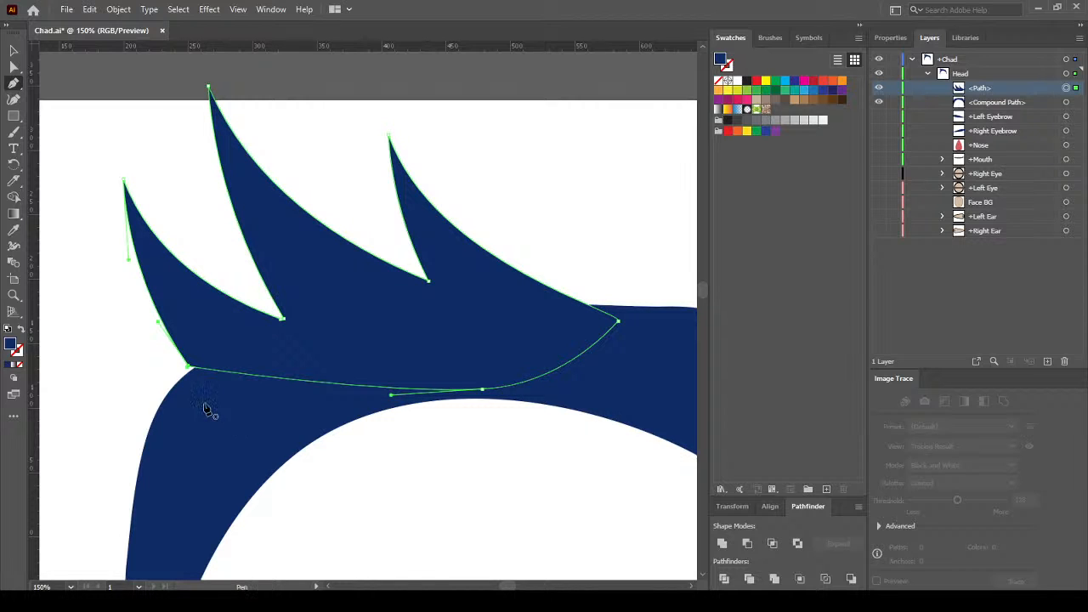
pyautogui.hotkey('ctrl', 'shift', 'z')
pyautogui.hotkey('ctrl', 'z')
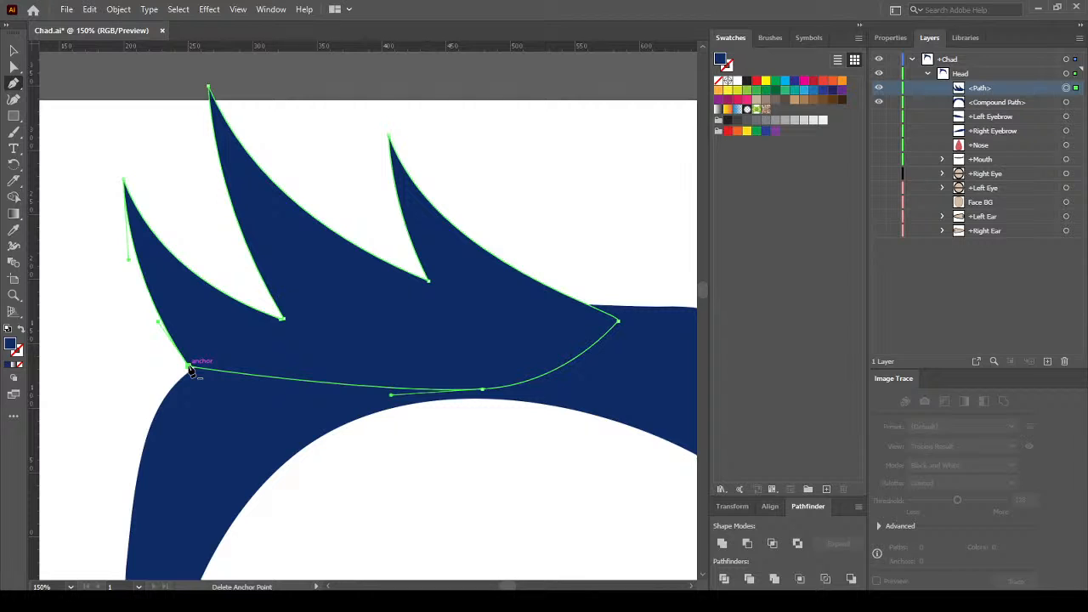
pyautogui.click(189, 367)
pyautogui.hotkey('ctrl', 'z')
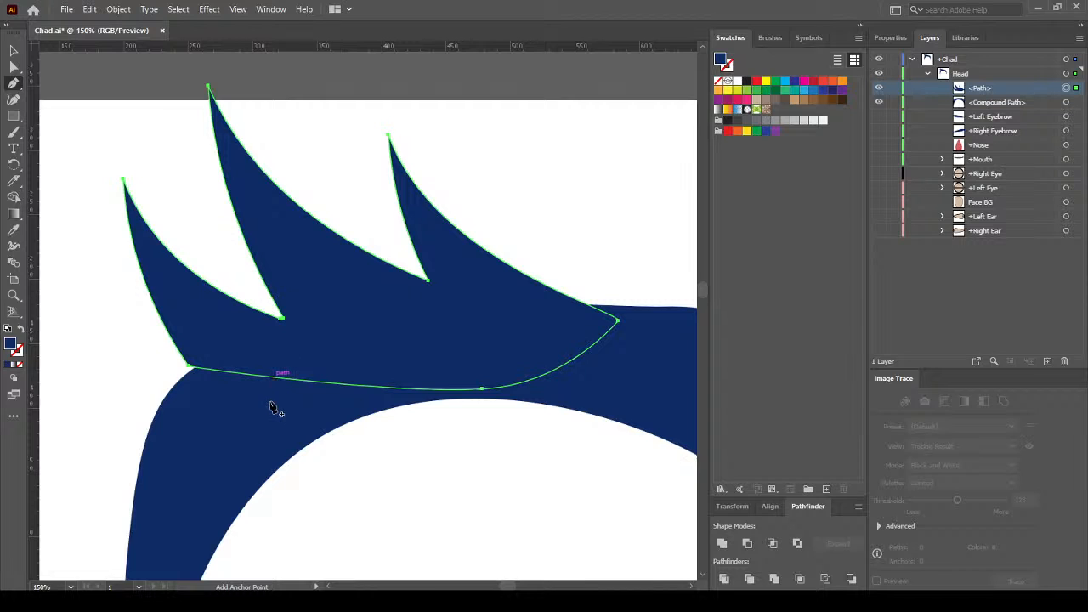
# Add an anchor on the left part of the tuft's bottom edge and pull it down to round the base inside the back hair
pyautogui.hotkey('ctrl', 'z')
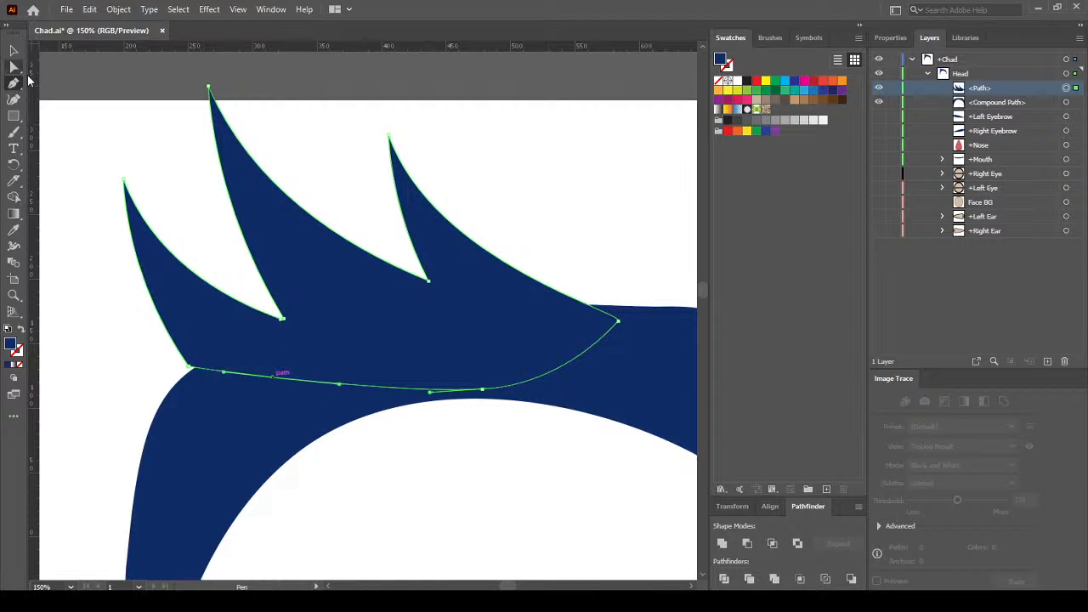
pyautogui.press('a')
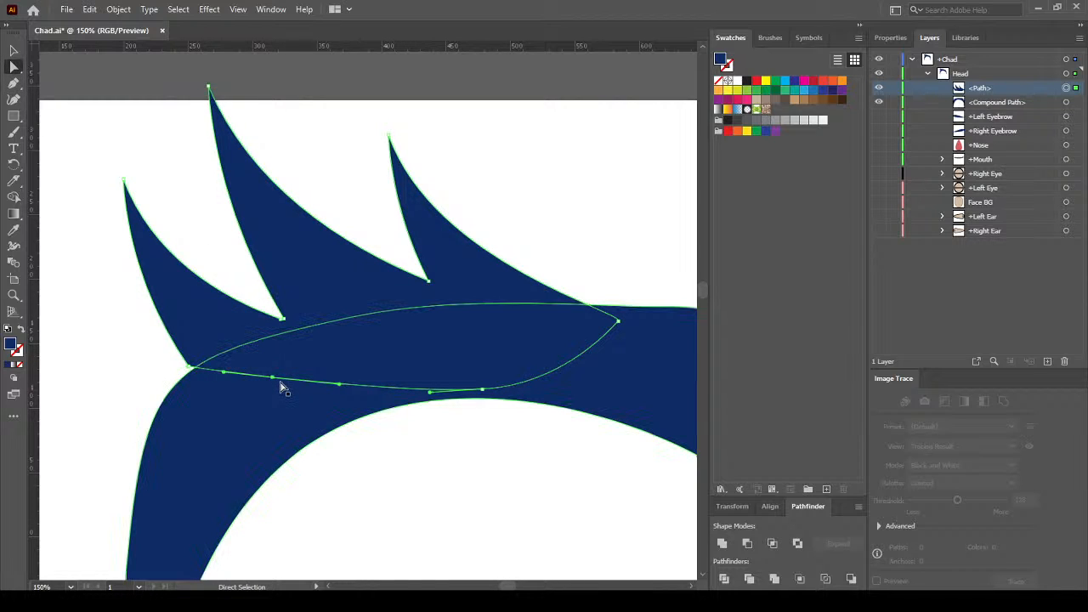
pyautogui.click(272, 378)
pyautogui.moveTo(271, 380); pyautogui.dragTo(263, 403)
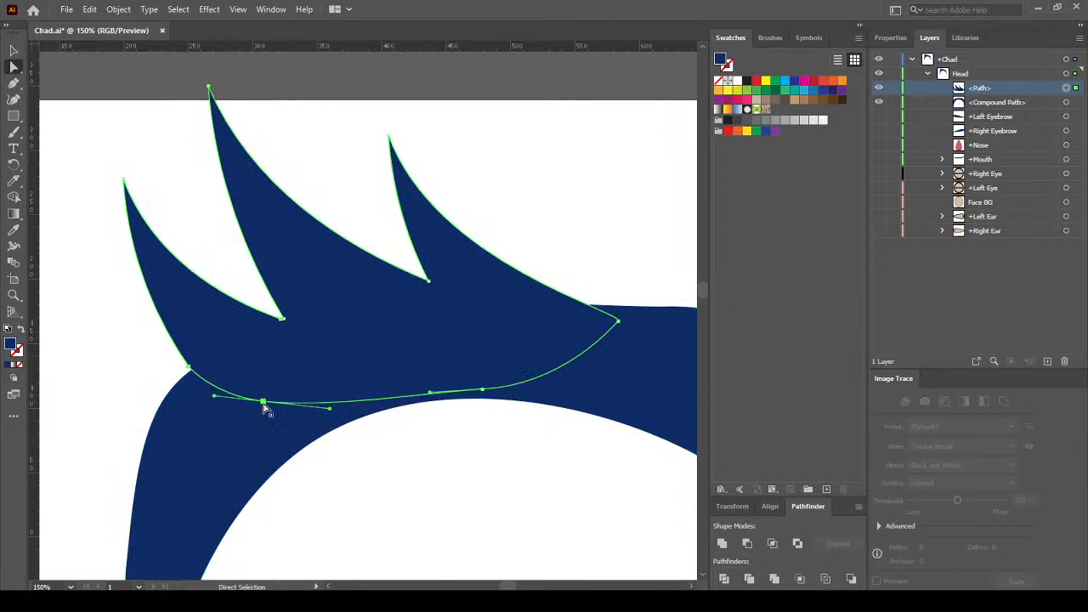
pyautogui.click(388, 445)
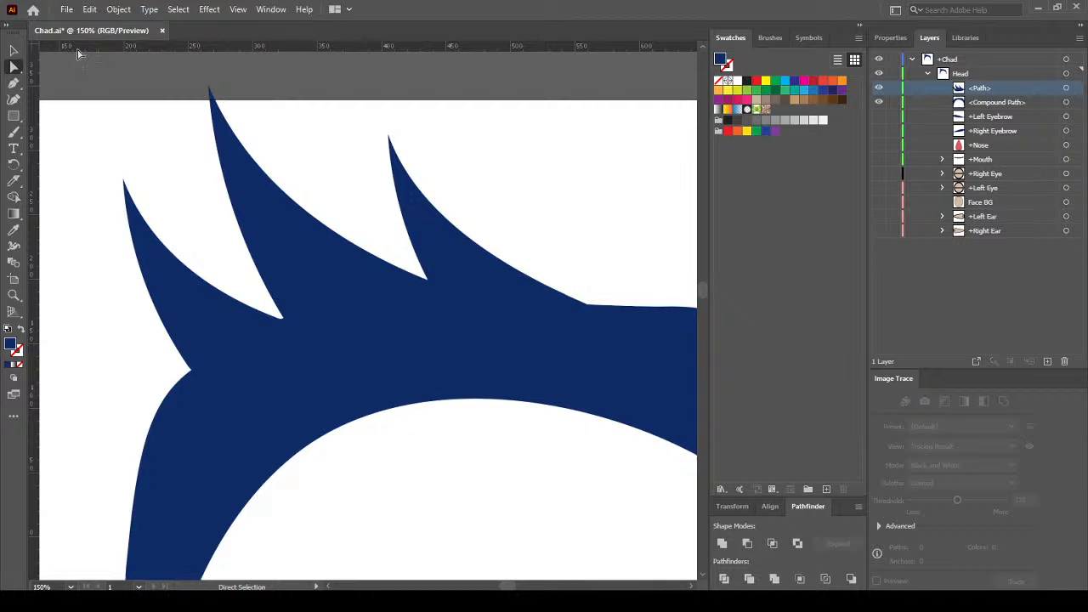
# Save the Chad.ai document, accepting the legacy format warning and stopping it from showing again
pyautogui.click(66, 9)
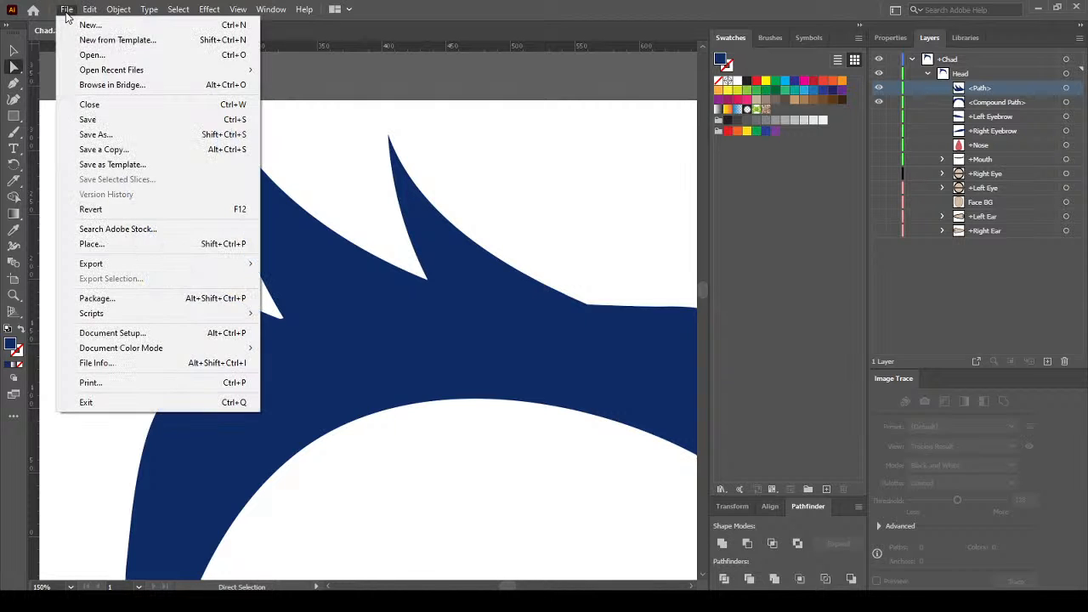
pyautogui.click(132, 123)
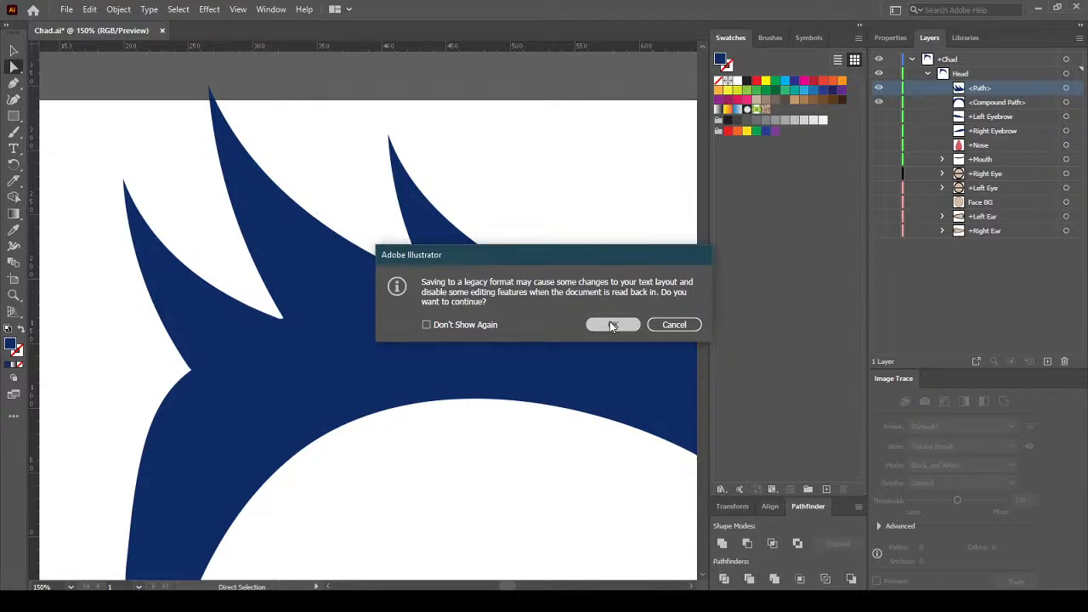
pyautogui.click(490, 326)
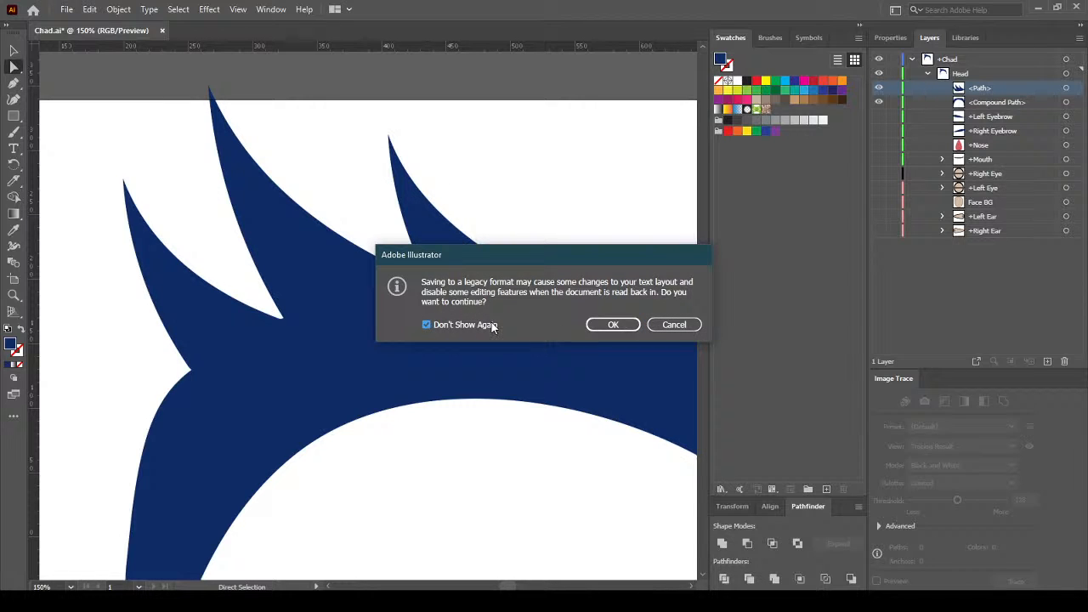
pyautogui.click(610, 325)
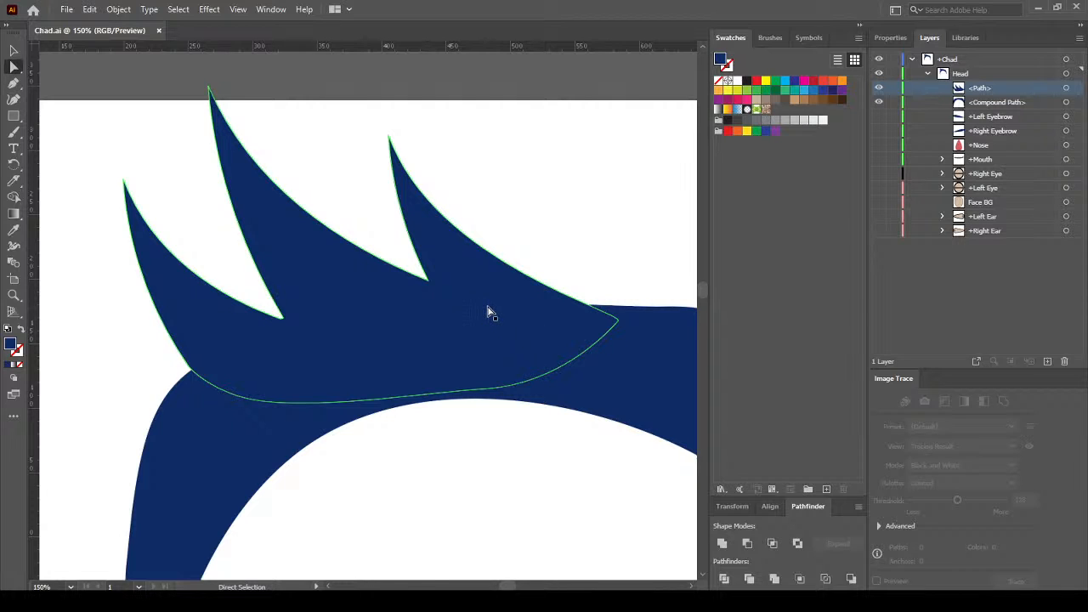
pyautogui.scroll(-1, 492, 316)
pyautogui.click(597, 324)
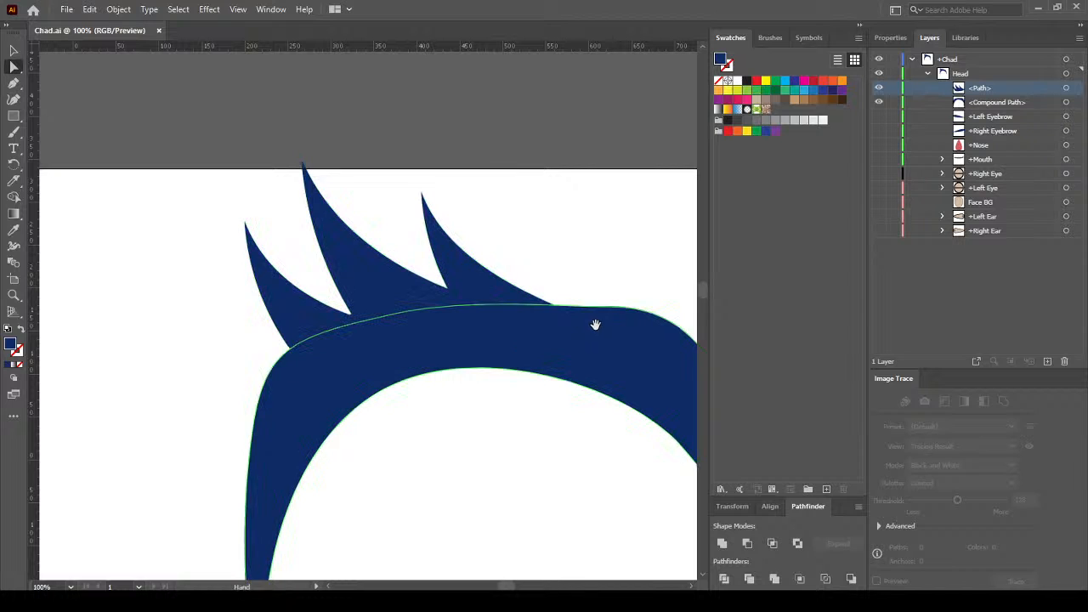
# Draw a small curved hair tuft with two upward spikes above the right side of the hair using the Pen tool
pyautogui.scroll(-2, 498, 277)
pyautogui.hscroll(3, 497, 277)
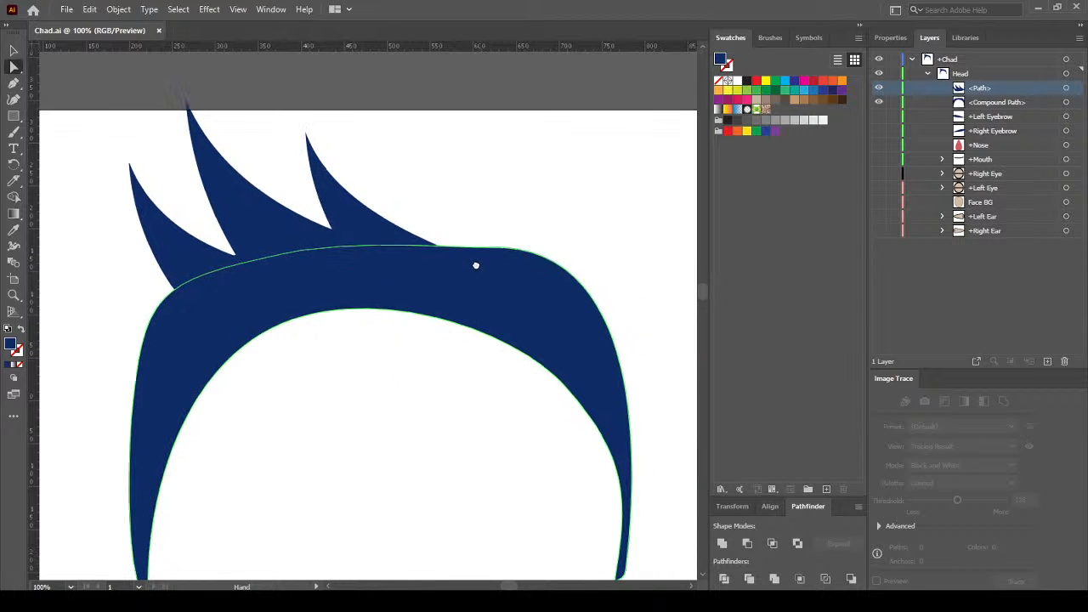
pyautogui.click(493, 197)
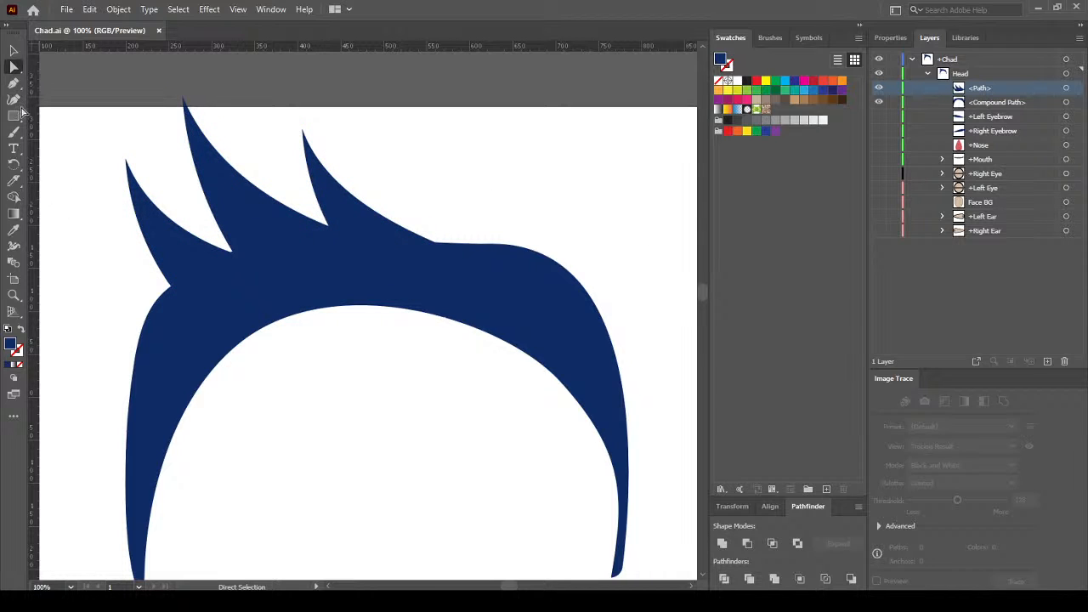
pyautogui.press('p')
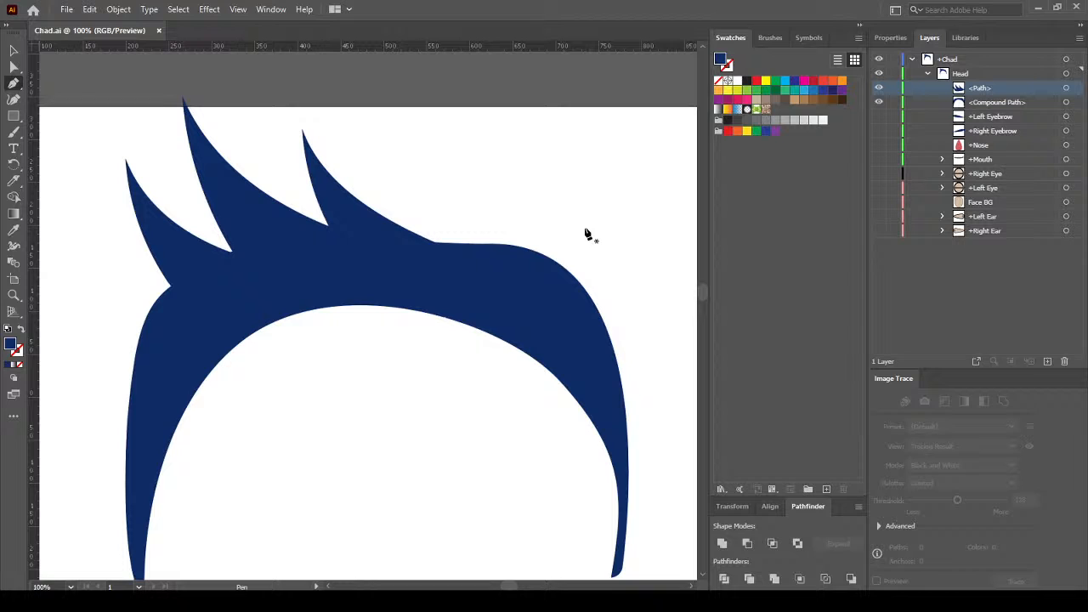
pyautogui.click(556, 194)
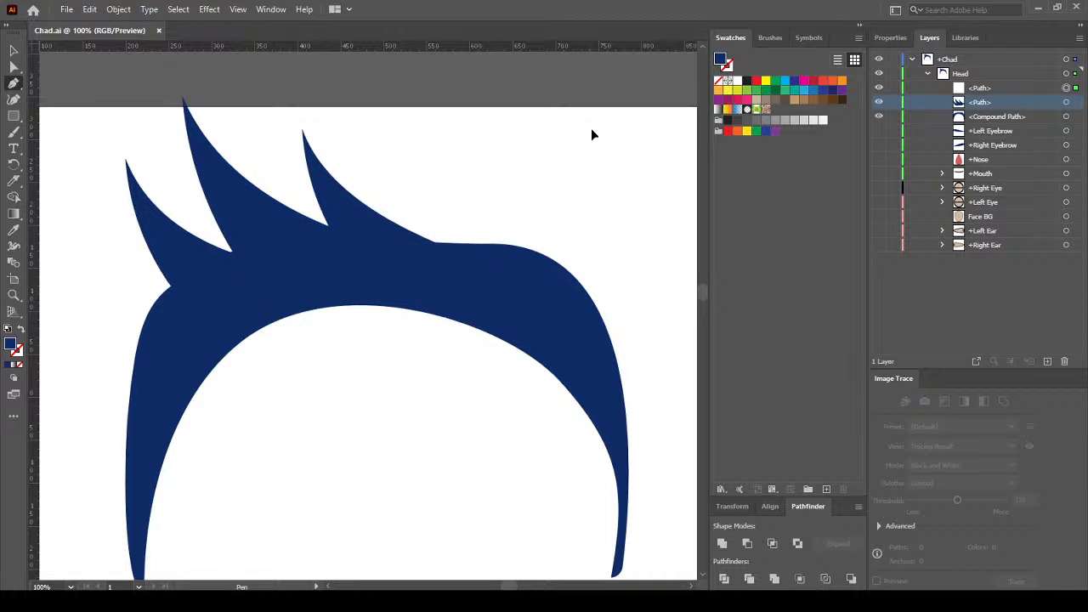
pyautogui.click(591, 130)
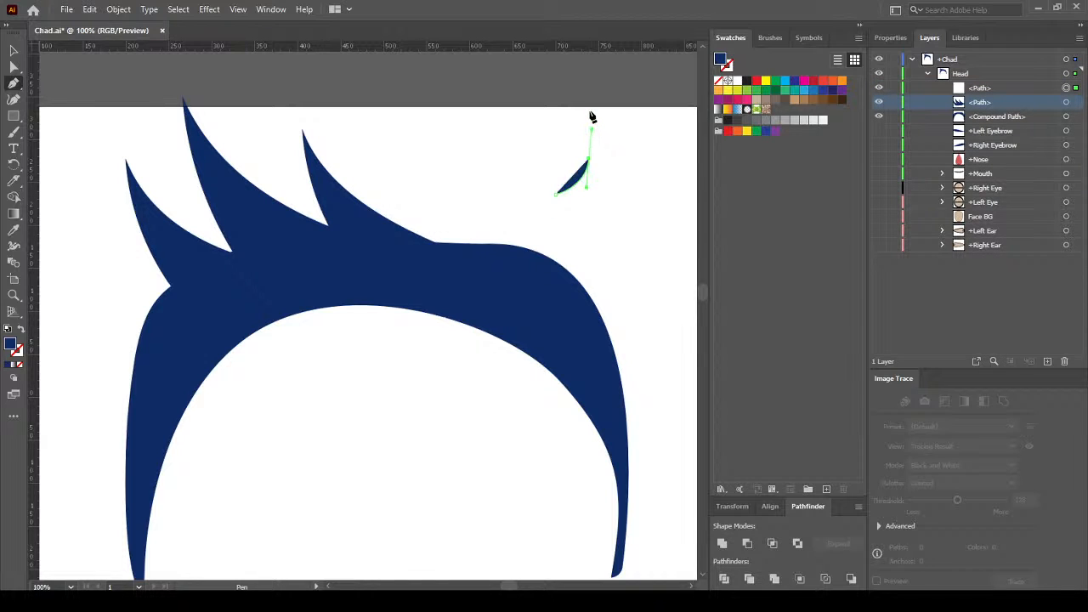
pyautogui.click(596, 114)
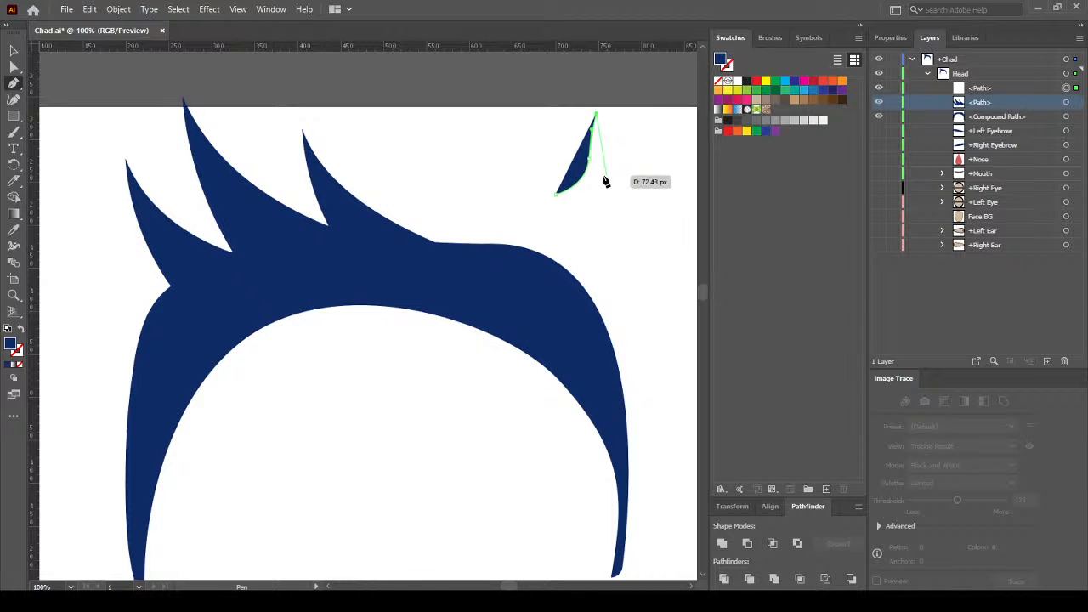
pyautogui.click(602, 176)
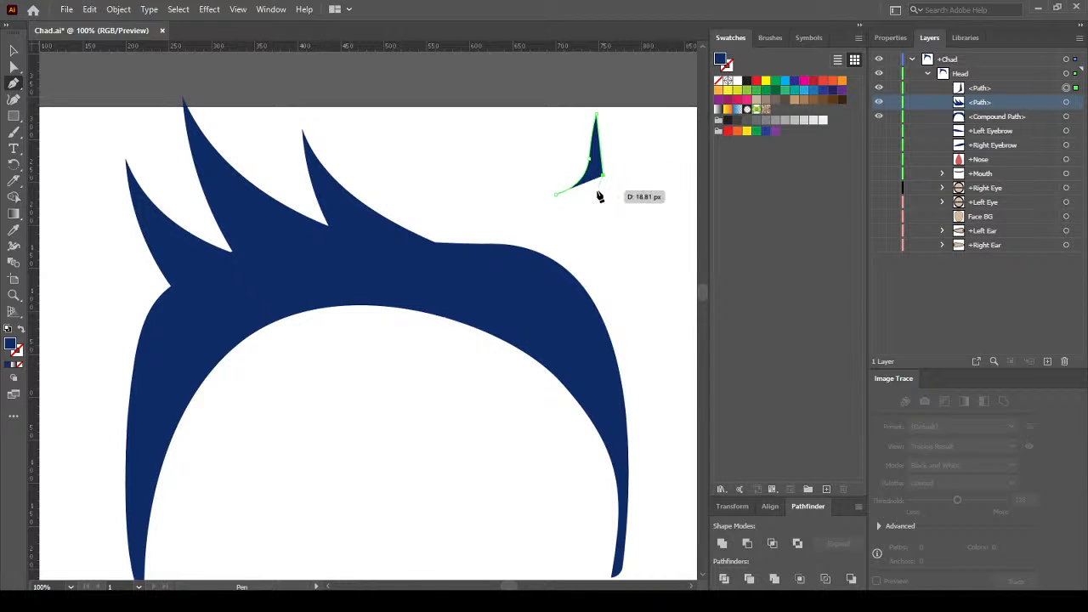
pyautogui.moveTo(599, 197); pyautogui.dragTo(607, 217)
pyautogui.keyDown('ctrl'); pyautogui.click(607, 217); pyautogui.keyUp('ctrl')
pyautogui.keyDown('ctrl'); pyautogui.click(625, 230); pyautogui.keyUp('ctrl')
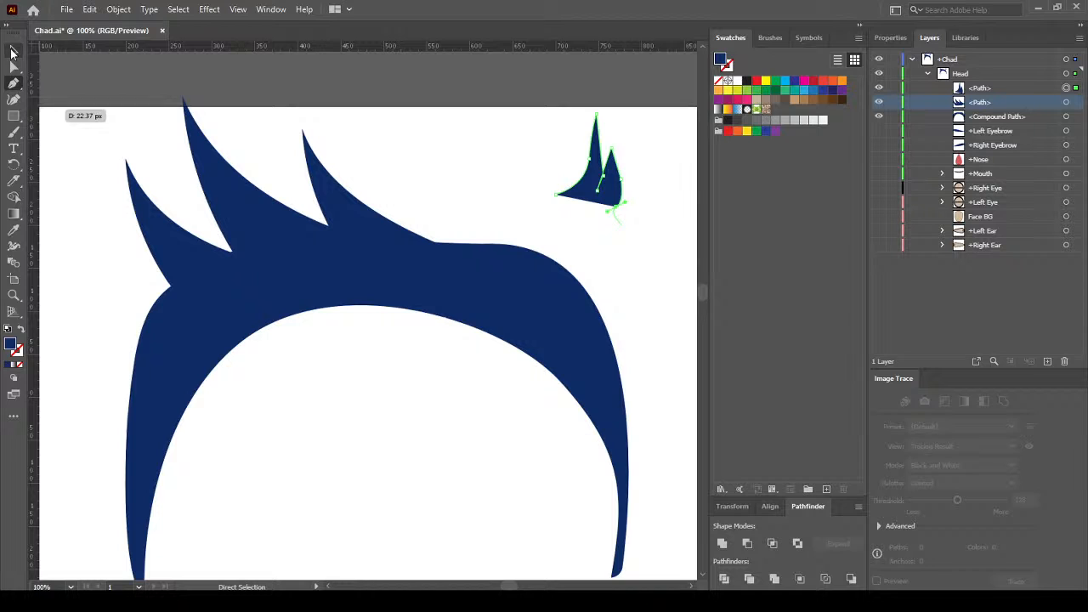
# Move the two-spiked tuft onto the hair's upper right edge and rotate it about 27.5° clockwise
pyautogui.click(12, 51)
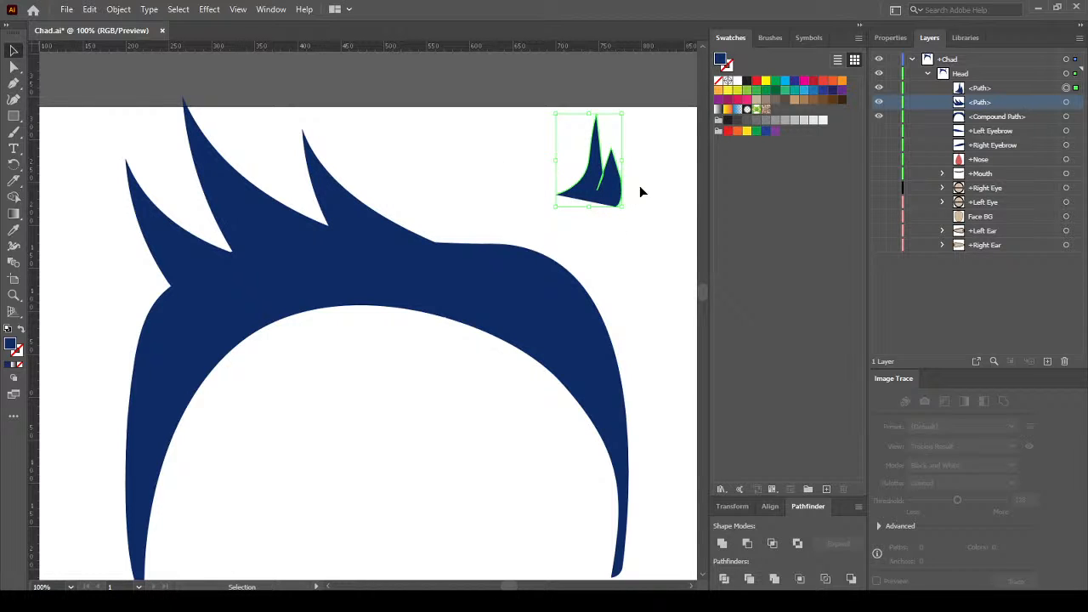
pyautogui.moveTo(609, 198); pyautogui.dragTo(541, 280)
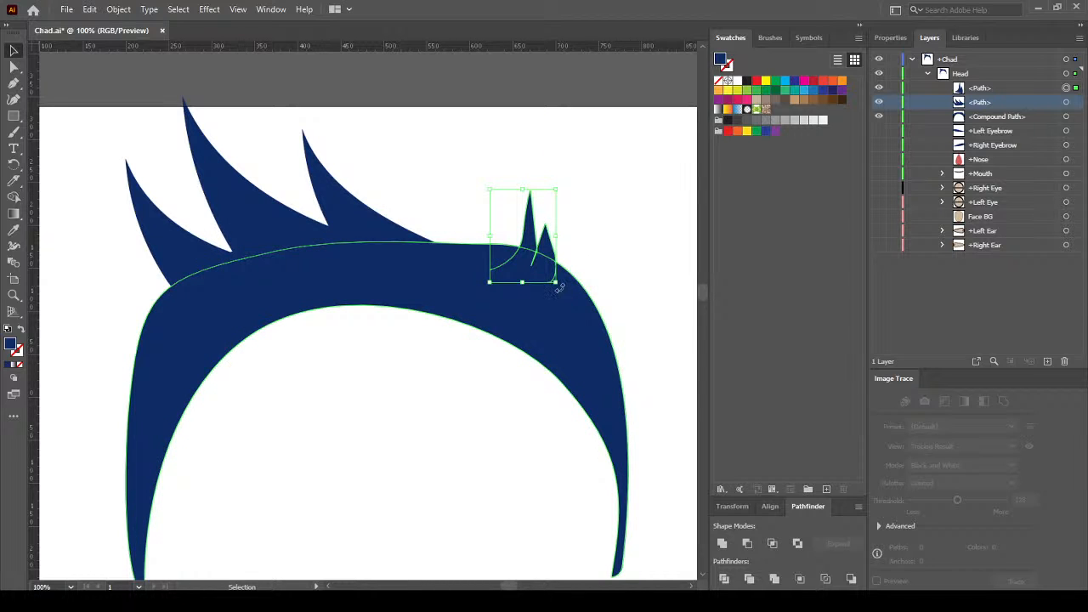
pyautogui.moveTo(541, 295); pyautogui.dragTo(526, 259)
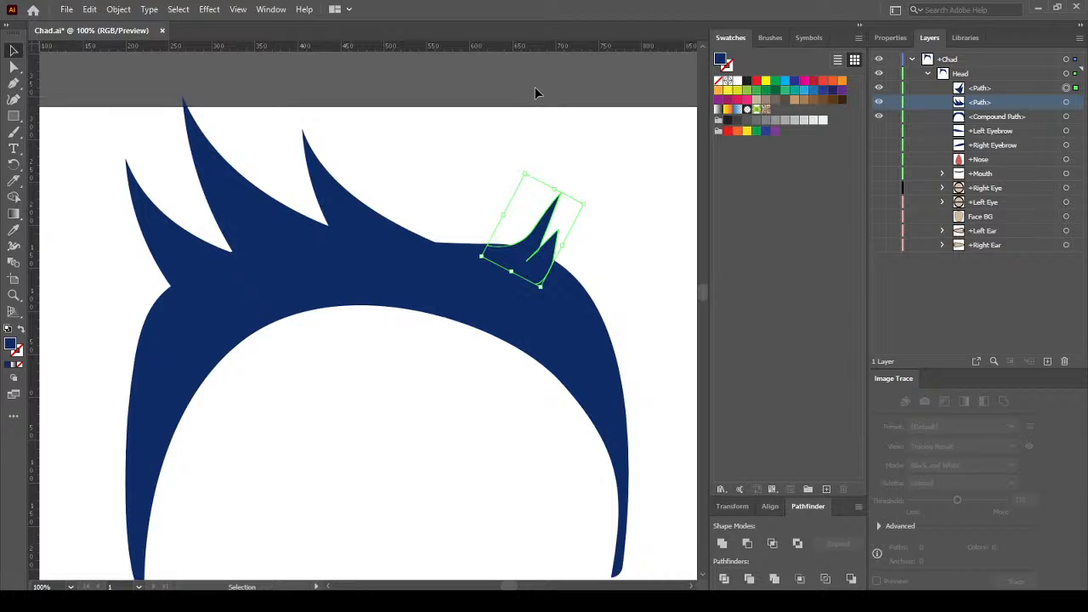
pyautogui.click(534, 87)
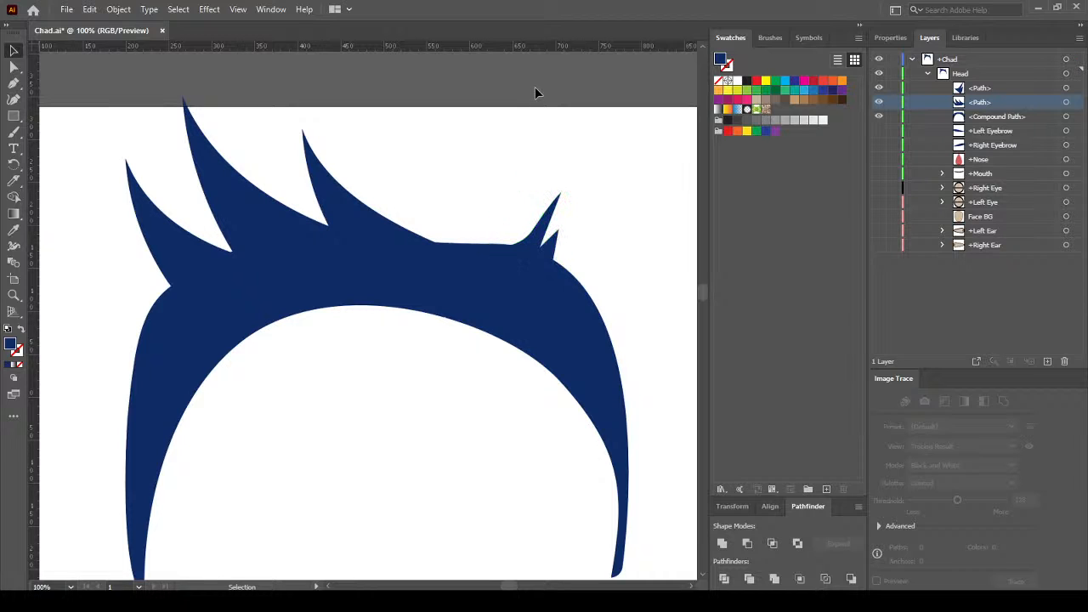
# Enlarge the two-spiked tuft to about 114 by 142 px and shift it down so its base overlaps the hair
pyautogui.click(537, 260)
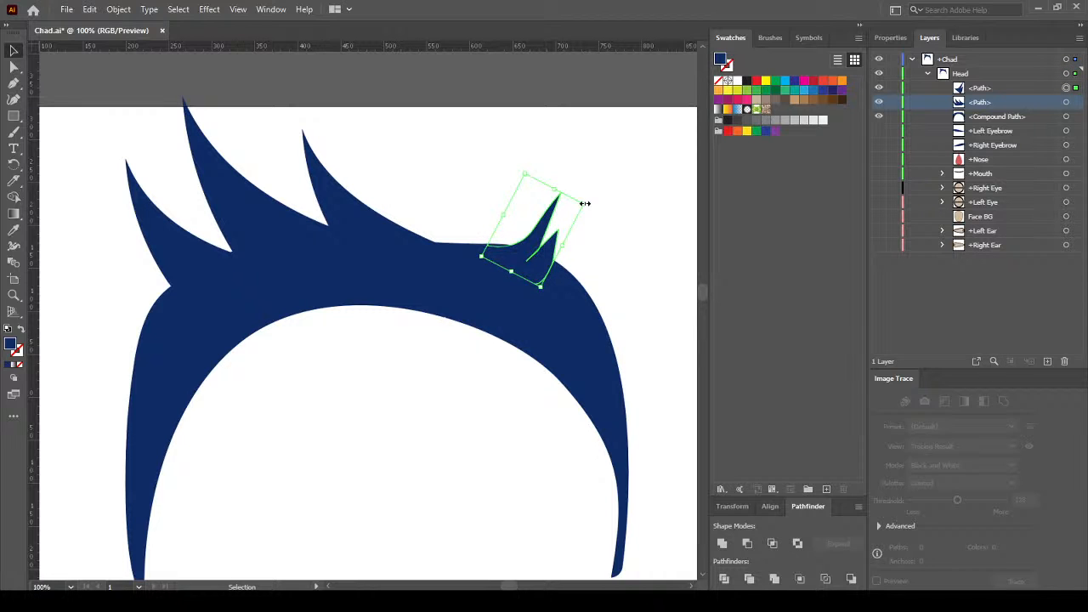
pyautogui.moveTo(585, 204); pyautogui.dragTo(619, 188)
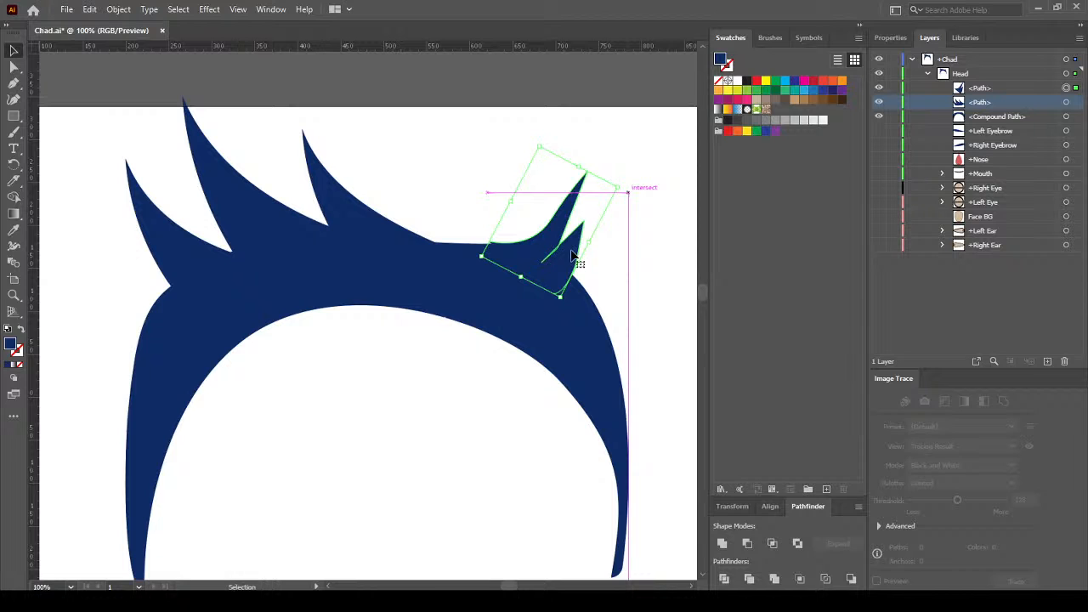
pyautogui.moveTo(560, 281)
pyautogui.mouseDown()
pyautogui.moveTo(570, 256)
pyautogui.moveTo(561, 276)
pyautogui.mouseUp()
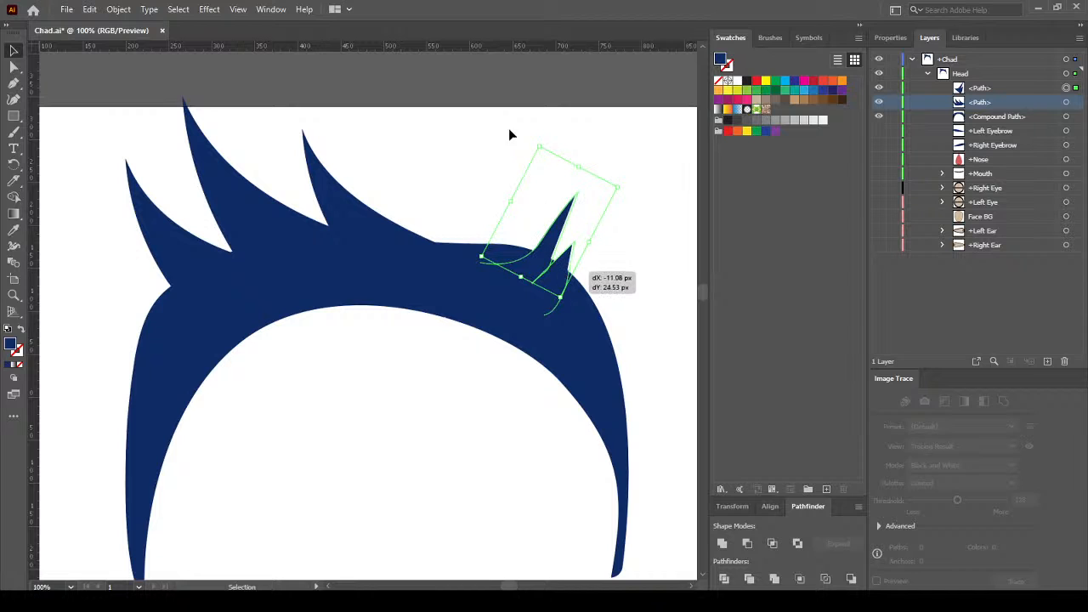
pyautogui.click(489, 87)
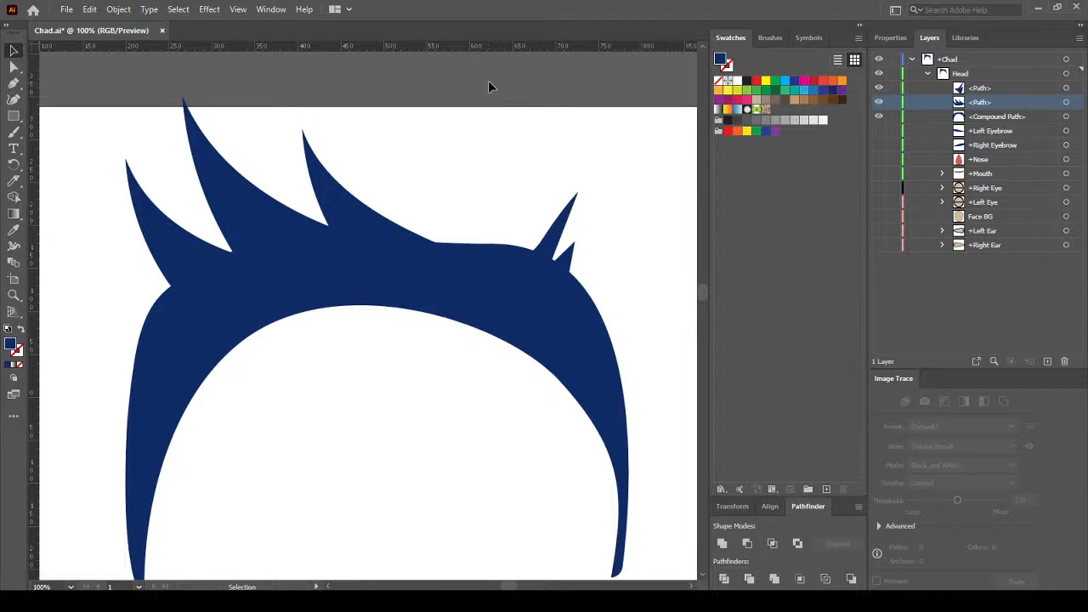
# Give the main hair compound path a black 5 pt stroke
pyautogui.click(553, 325)
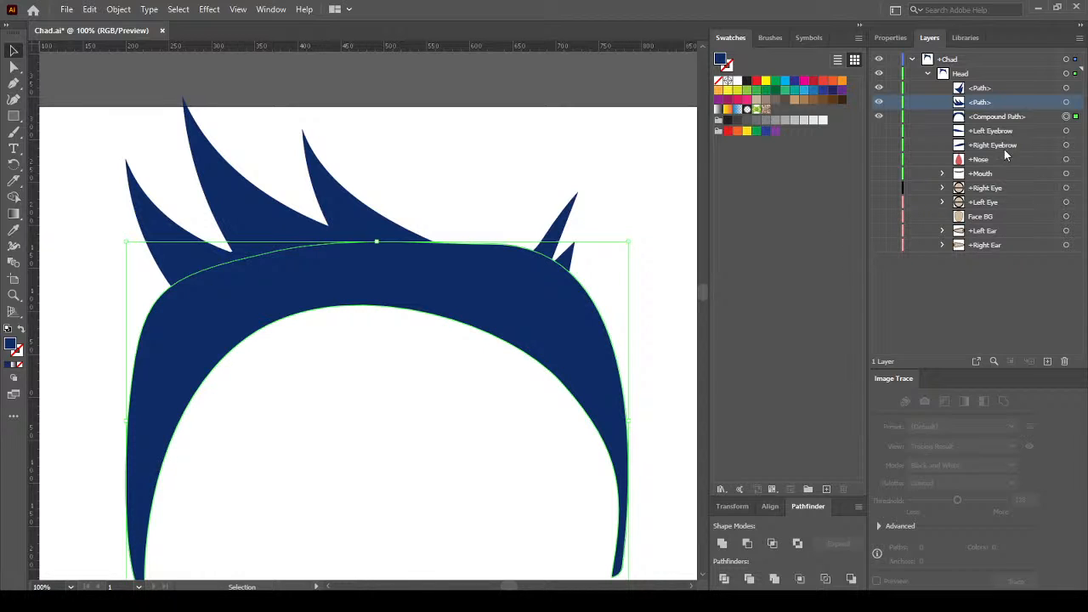
pyautogui.click(727, 68)
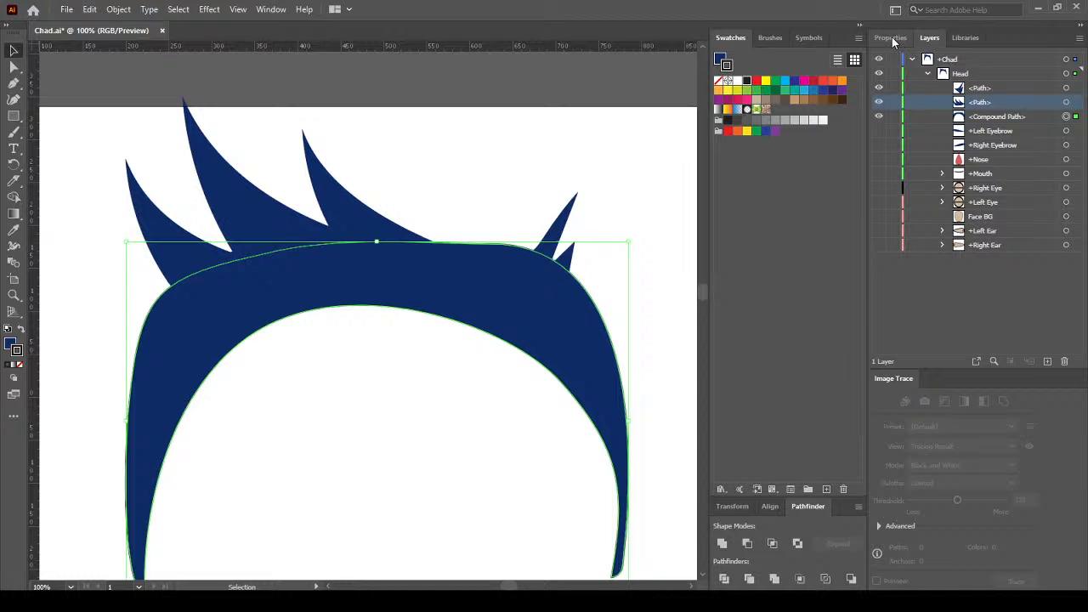
pyautogui.click(892, 37)
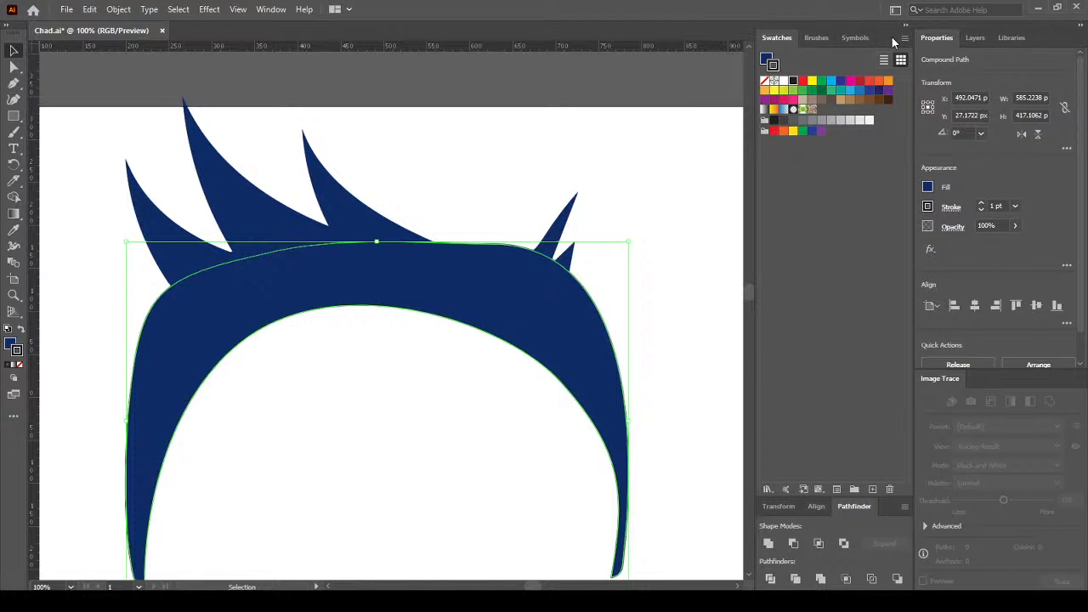
pyautogui.click(1003, 206)
pyautogui.moveTo(1005, 206); pyautogui.dragTo(982, 206)
pyautogui.write('5')
pyautogui.press('Return')
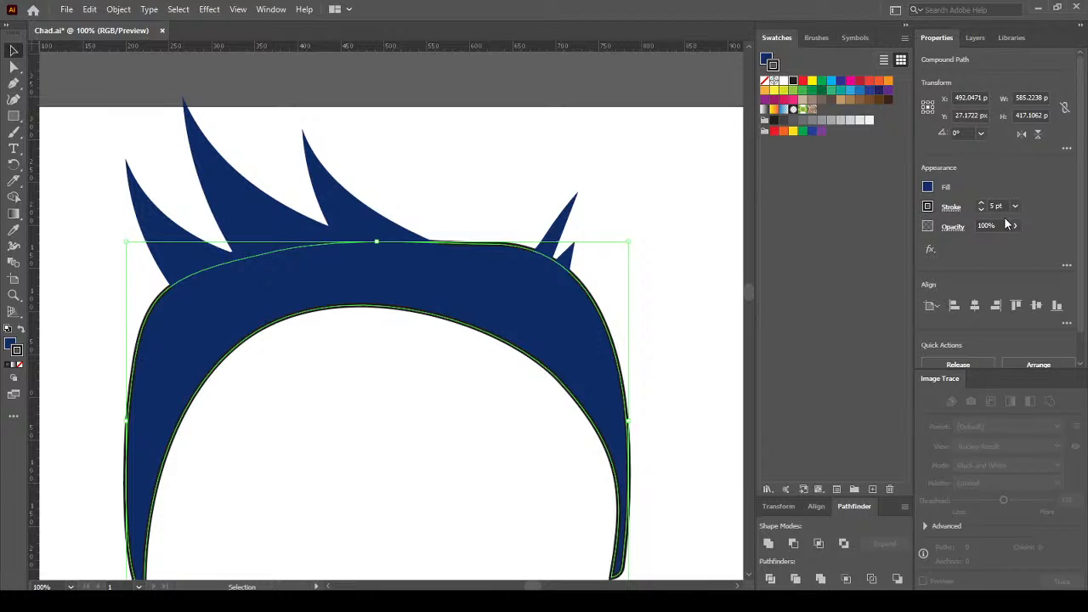
# Give the large three-spiked tuft a black 5 pt stroke and the brown fill C=40 M=65 Y=90 K=35
pyautogui.click(343, 202)
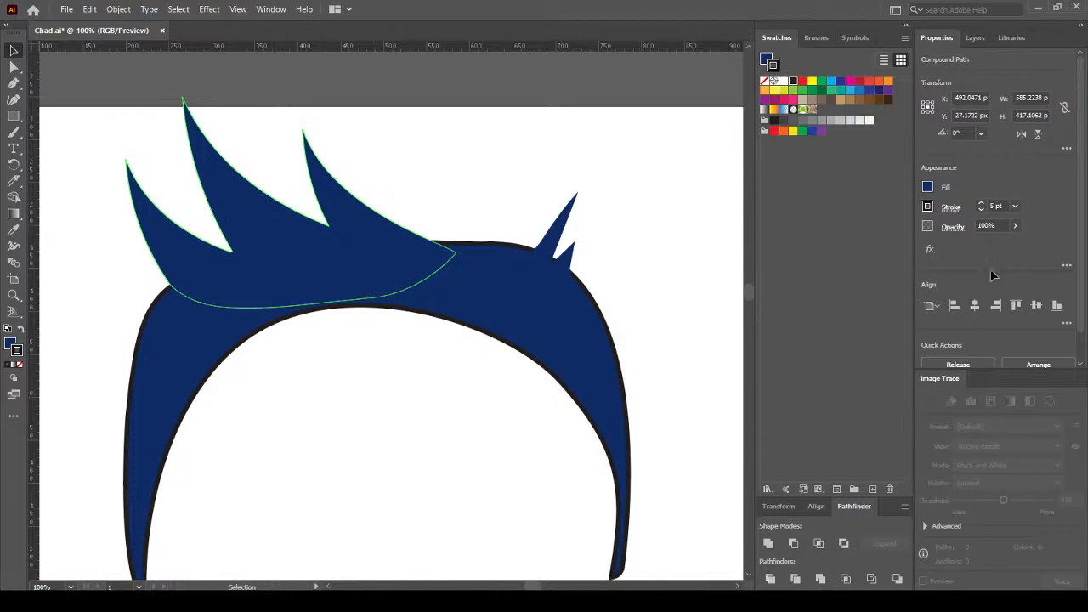
pyautogui.hotkey('ctrl', 'shift', 'a')
pyautogui.click(217, 236)
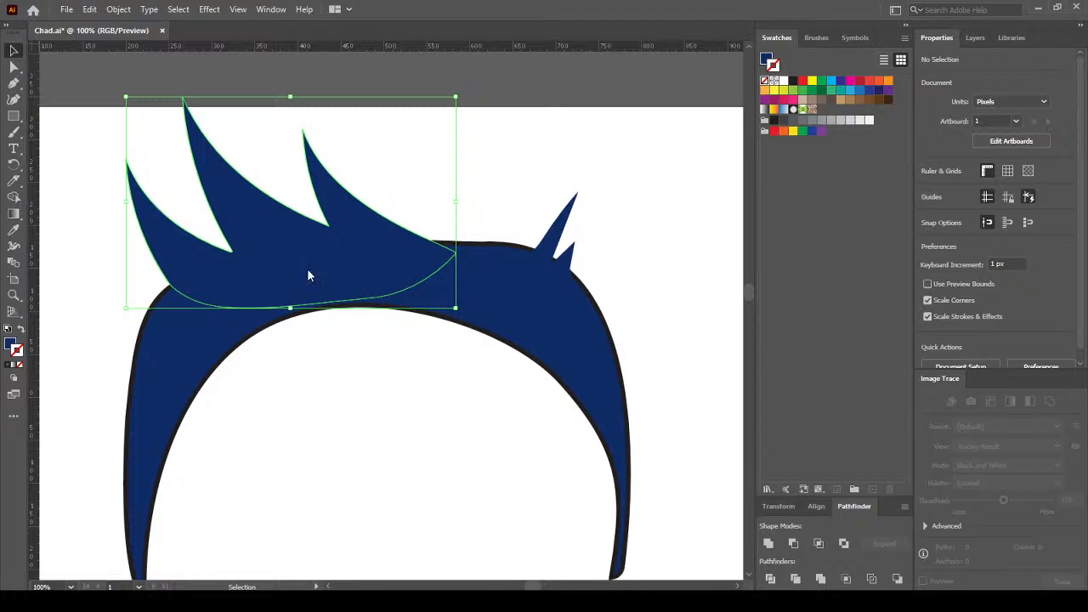
pyautogui.click(793, 82)
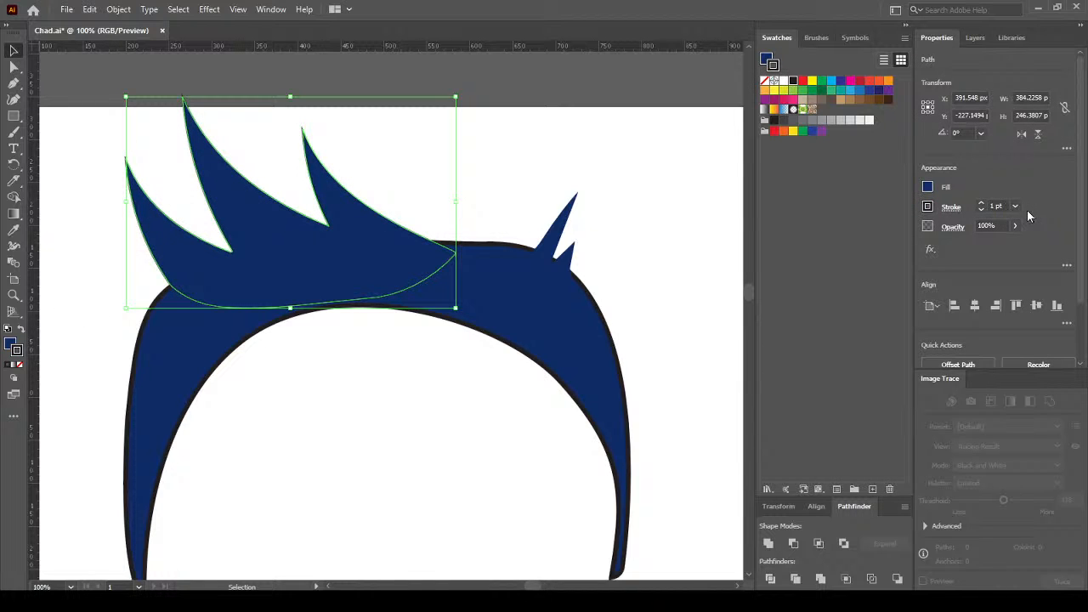
pyautogui.click(992, 207)
pyautogui.press('BackSpace')
pyautogui.write('5')
pyautogui.press('Return')
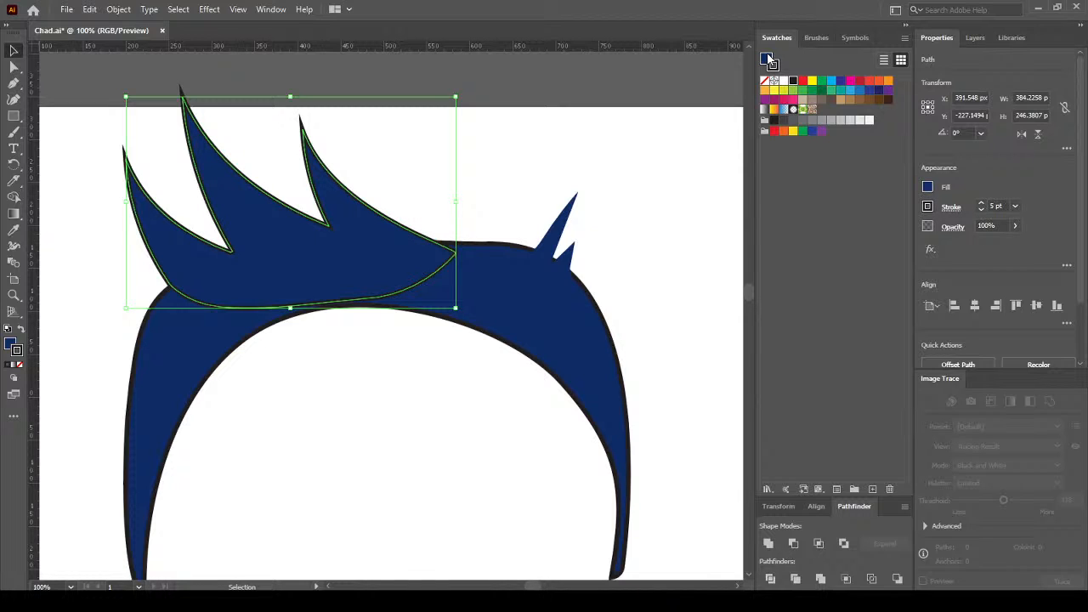
pyautogui.click(869, 102)
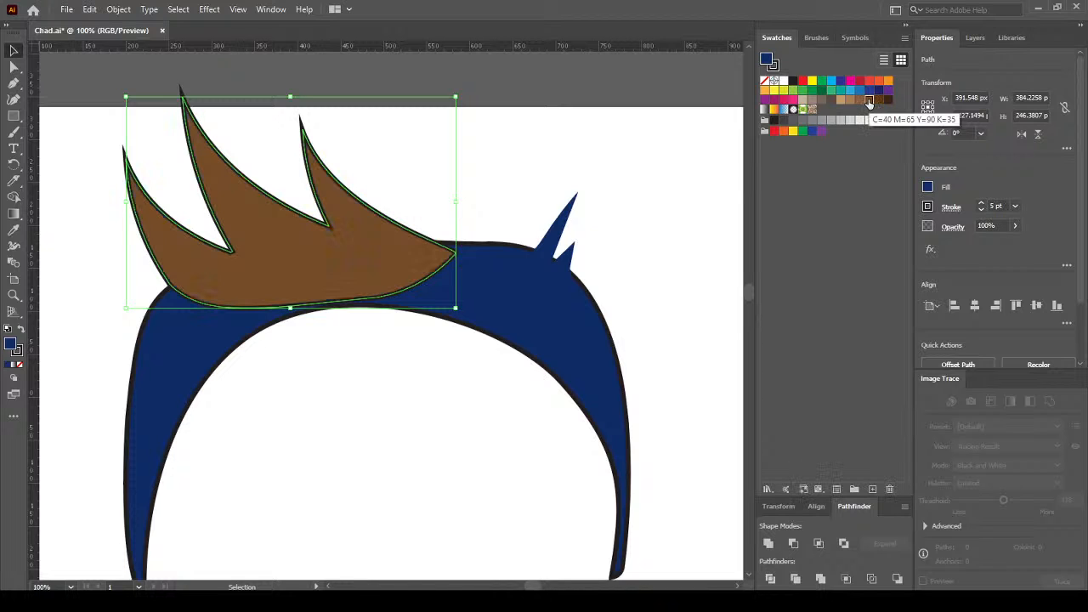
# Give the small two-spiked tuft a black 5 pt stroke and the brown fill C=40 M=65 Y=90 K=35
pyautogui.click(539, 296)
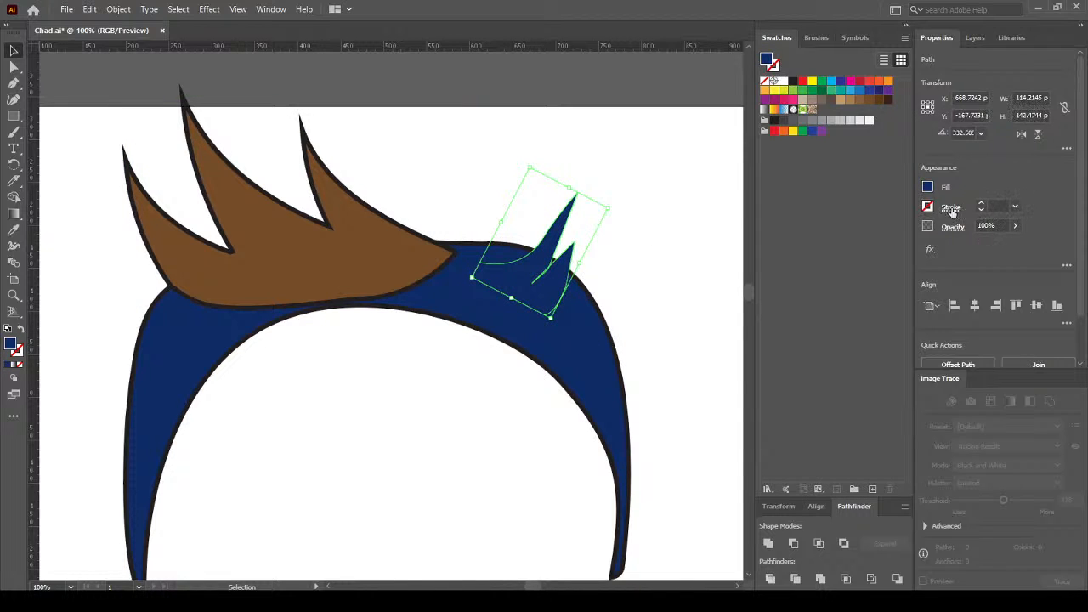
pyautogui.click(776, 68)
pyautogui.click(792, 81)
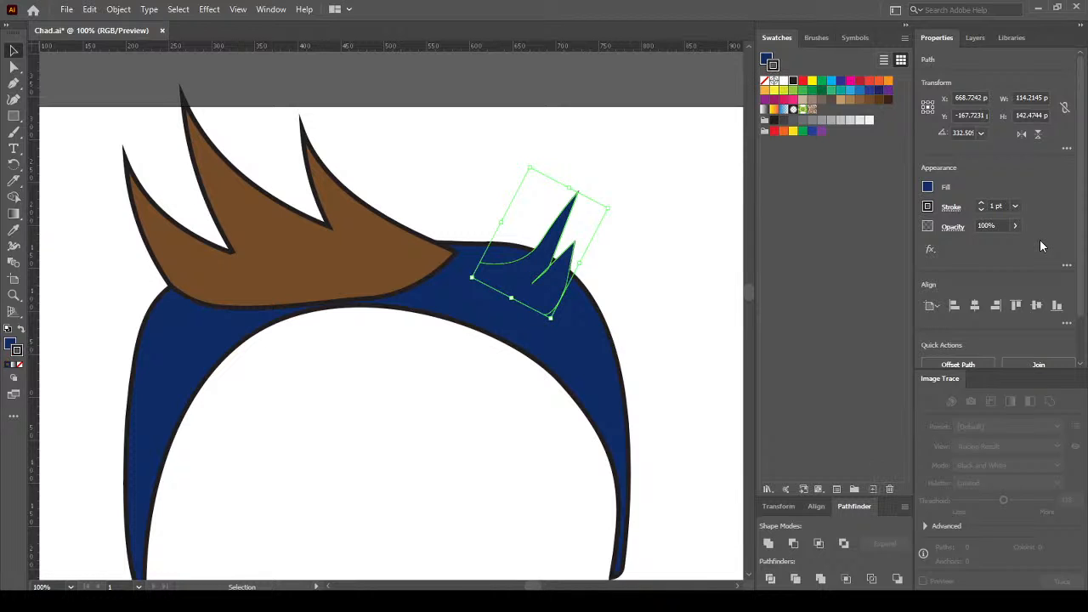
pyautogui.click(1003, 211)
pyautogui.write('5')
pyautogui.press('Return')
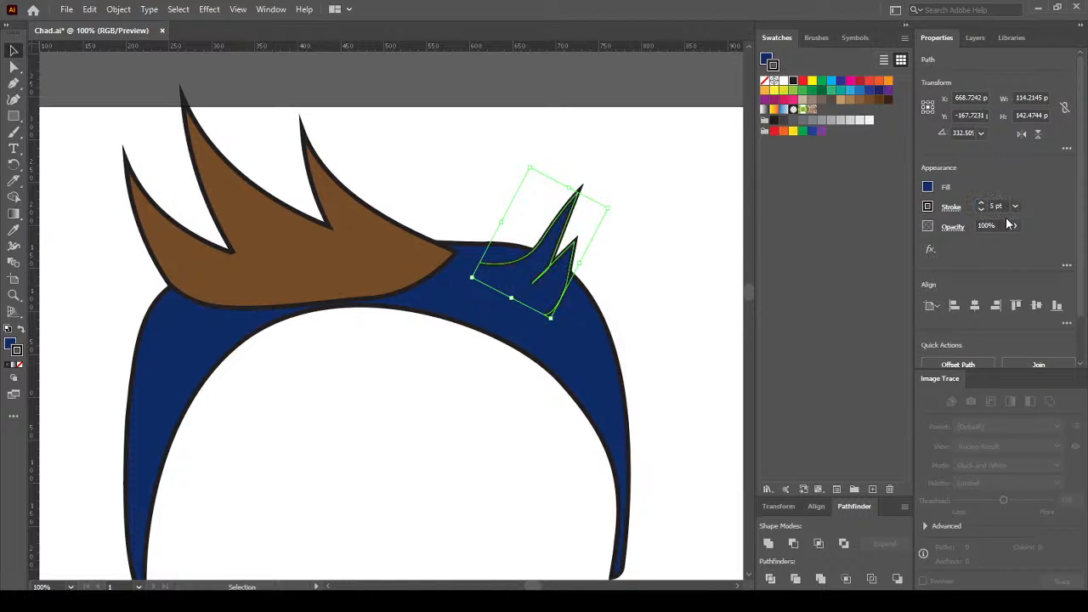
pyautogui.click(869, 101)
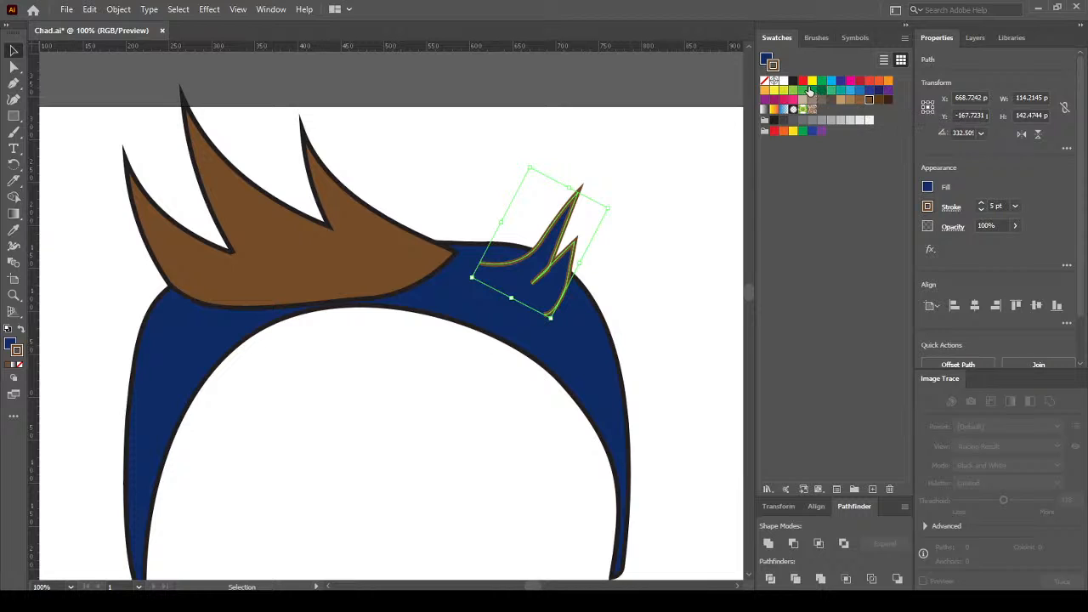
pyautogui.click(794, 82)
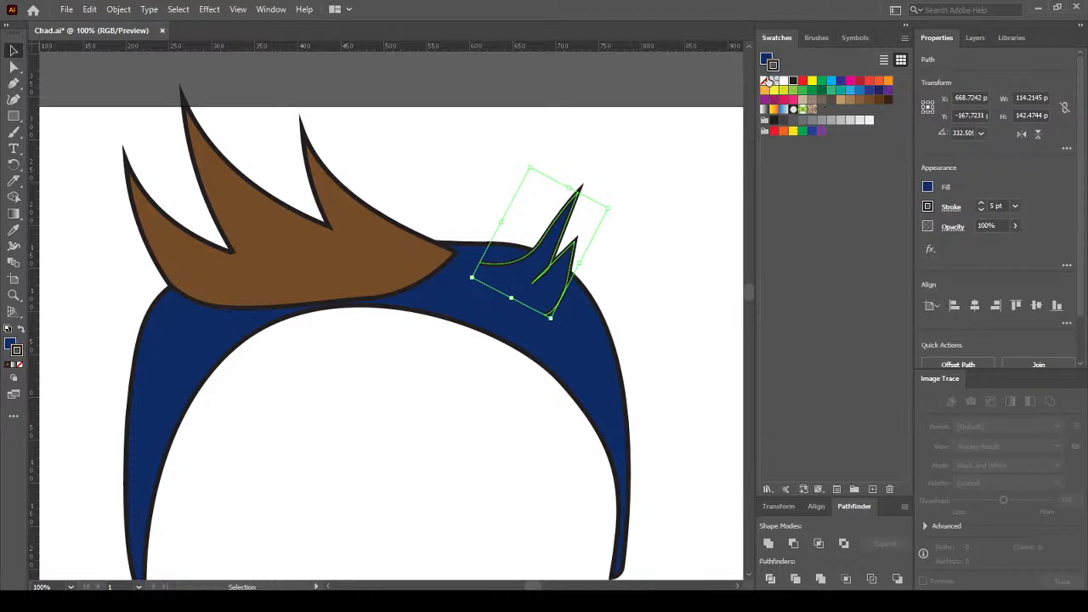
pyautogui.click(765, 60)
pyautogui.click(868, 101)
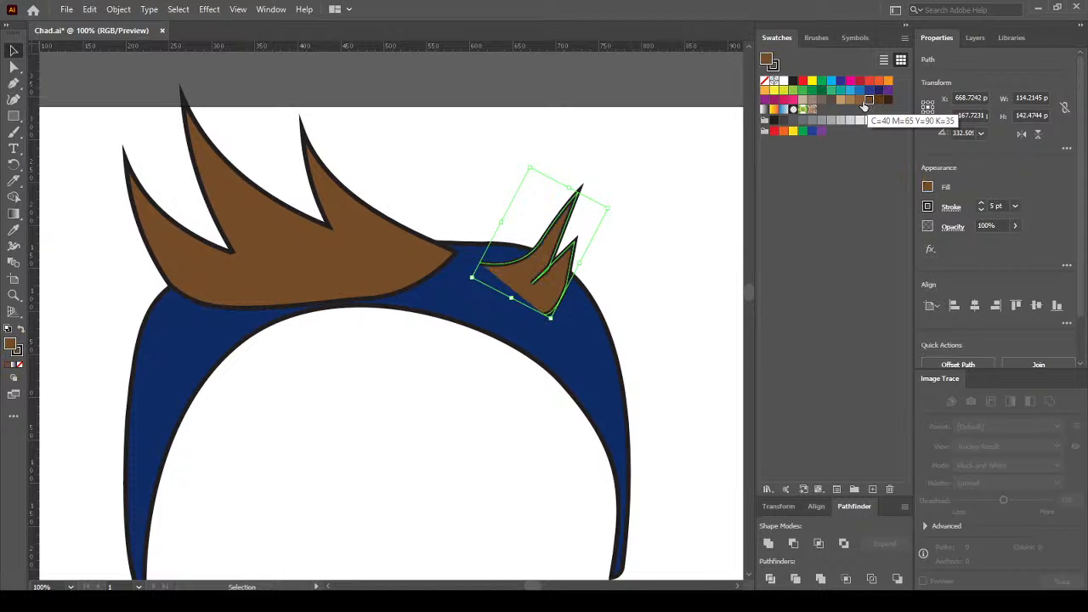
# Fill the main hair compound path with the brown swatch C=40 M=65 Y=90 K=35 and deselect it
pyautogui.click(574, 334)
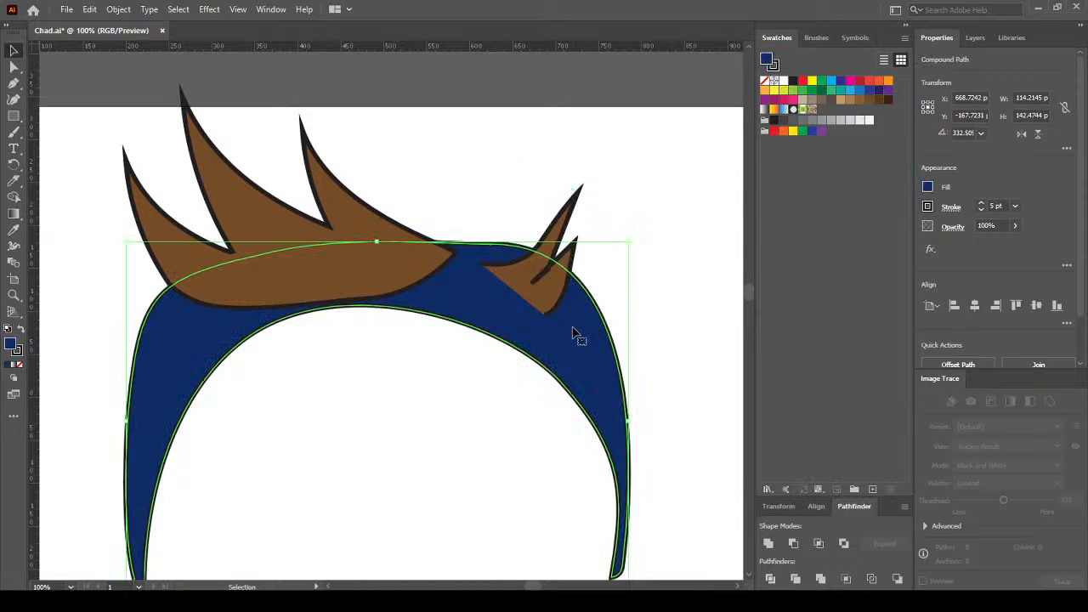
pyautogui.click(869, 100)
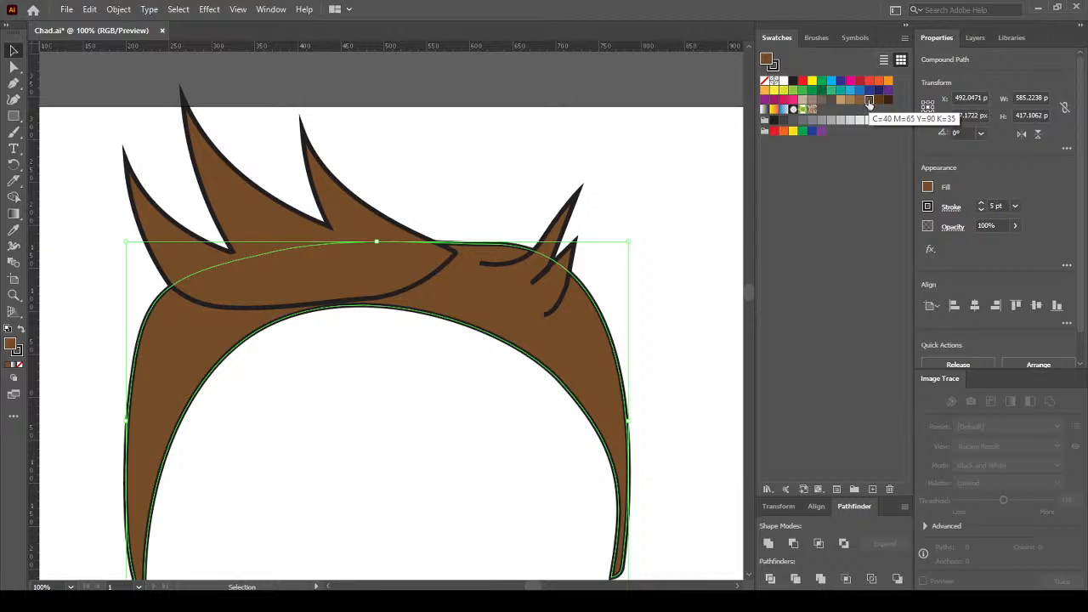
pyautogui.click(500, 163)
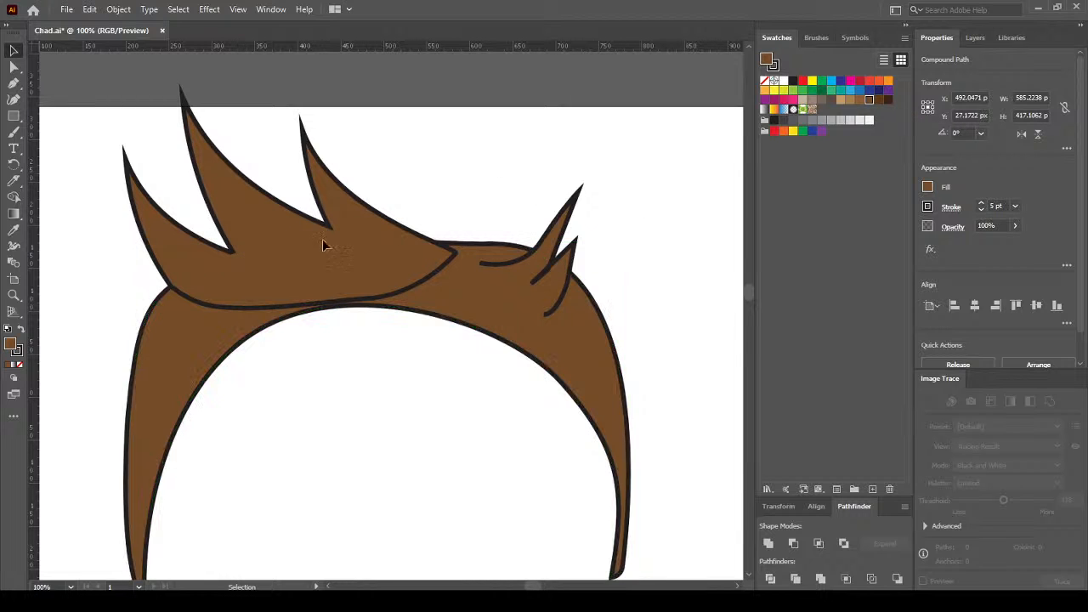
# Delete the anchor on the lower edge of the large three-spiked tuft to open its bottom outline, and deselect it
pyautogui.scroll(1, 119, 260)
pyautogui.click(294, 289)
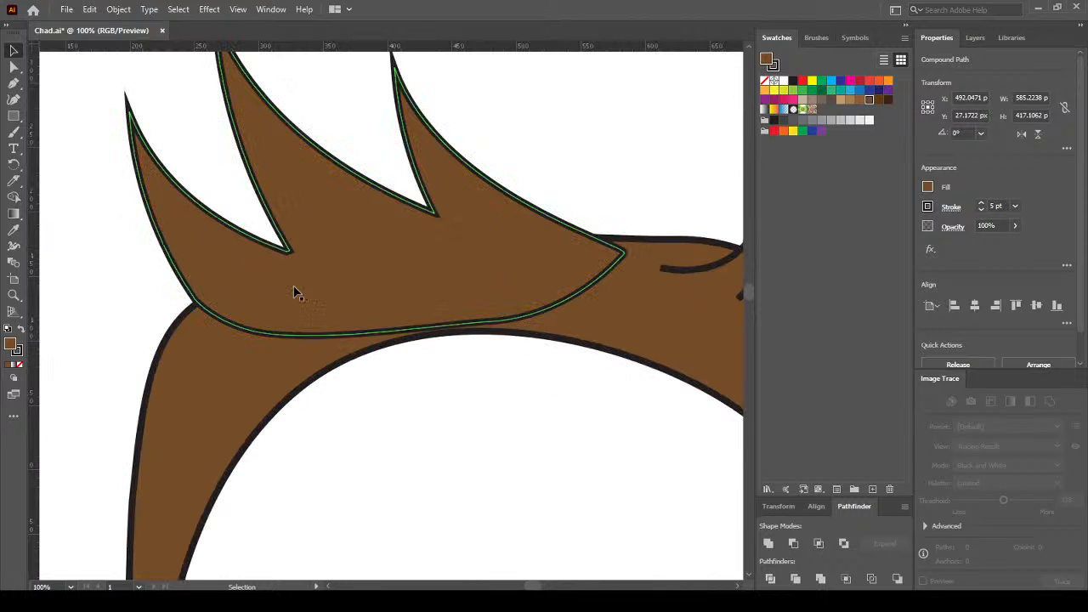
pyautogui.hotkey('ctrl', 'shift', 'a')
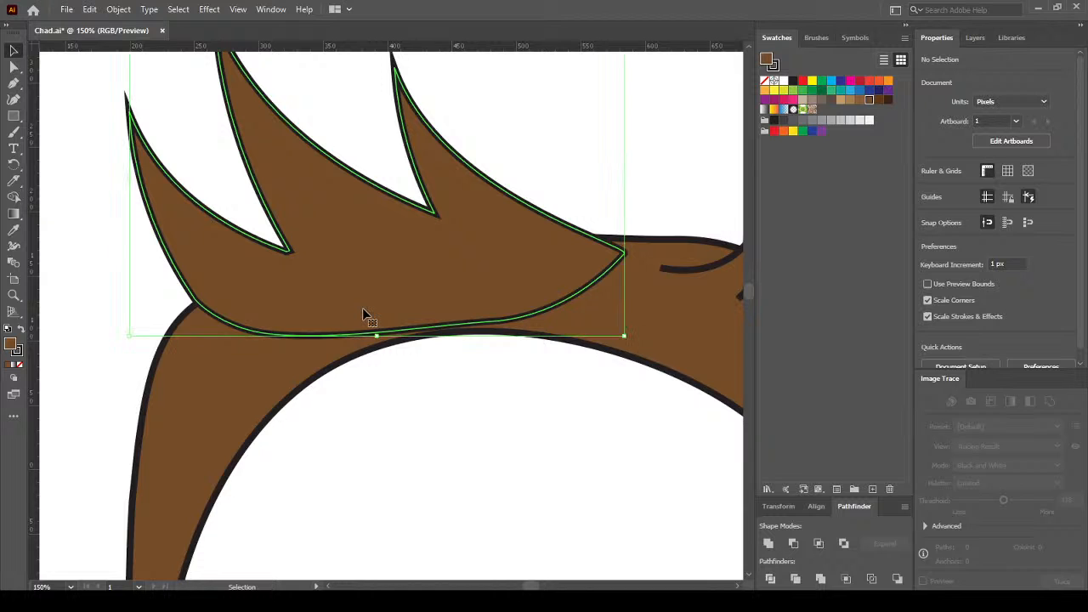
pyautogui.click(109, 134)
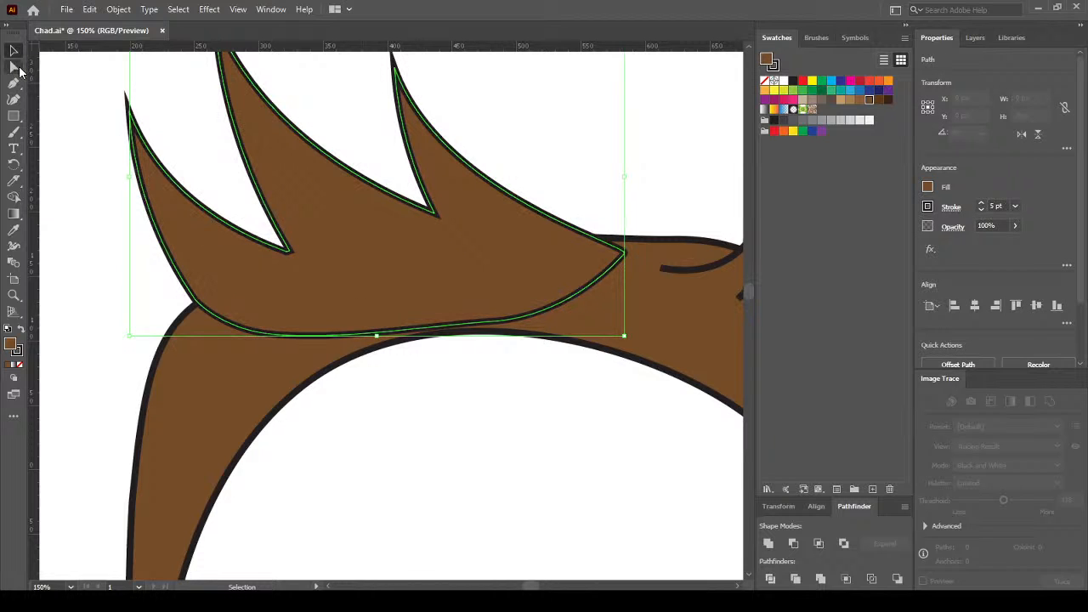
pyautogui.click(16, 67)
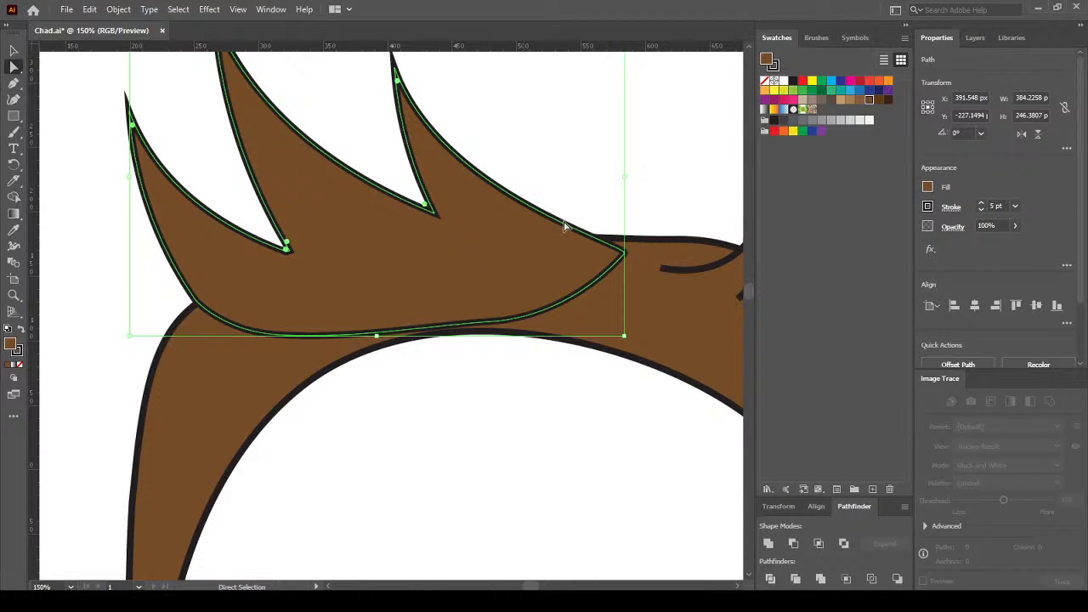
pyautogui.click(489, 323)
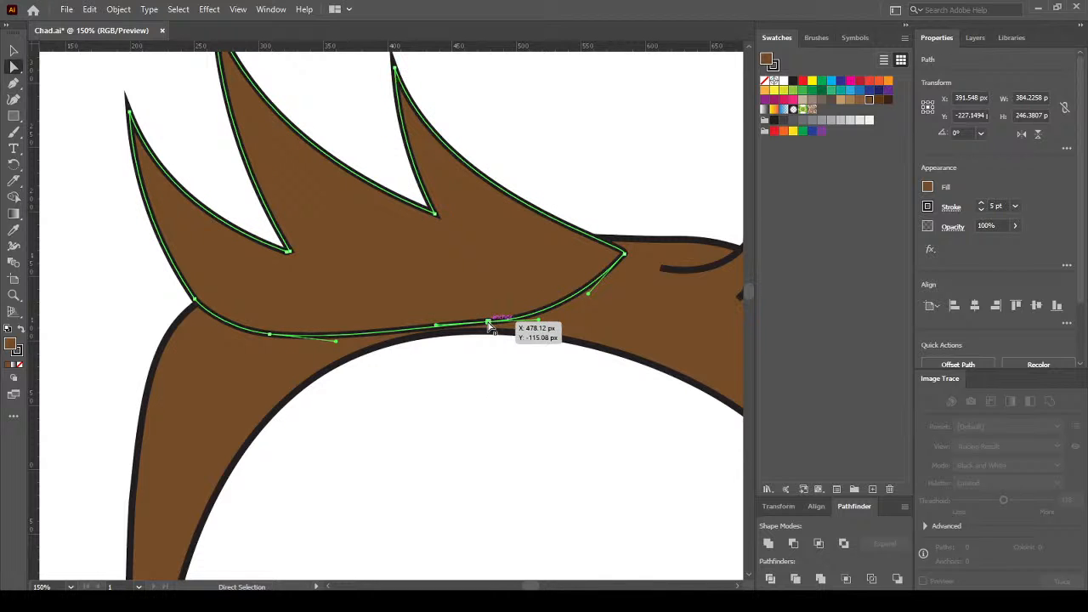
pyautogui.press('Delete')
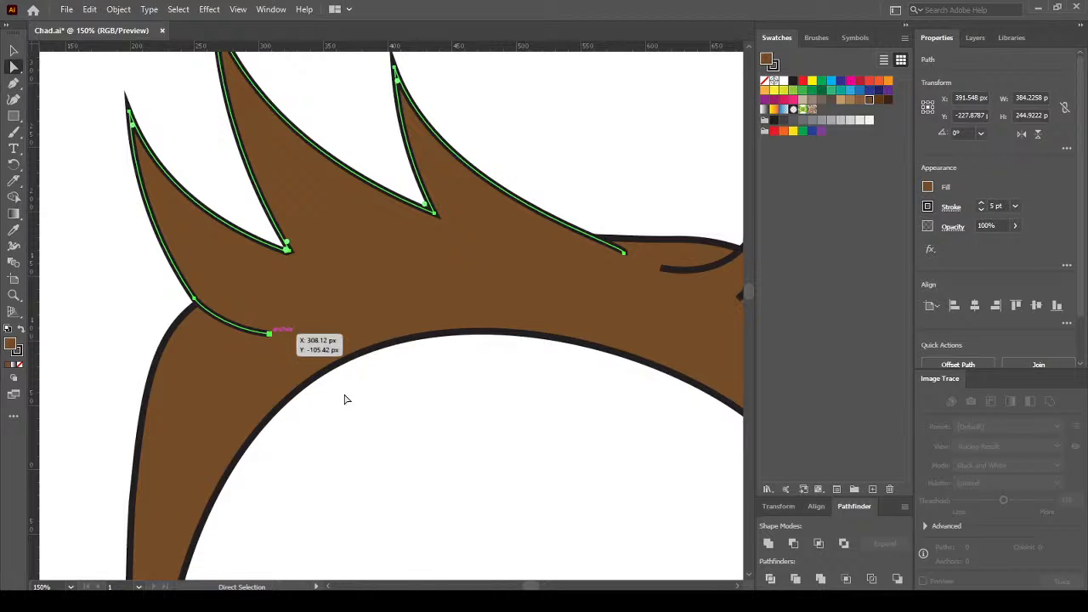
pyautogui.click(387, 397)
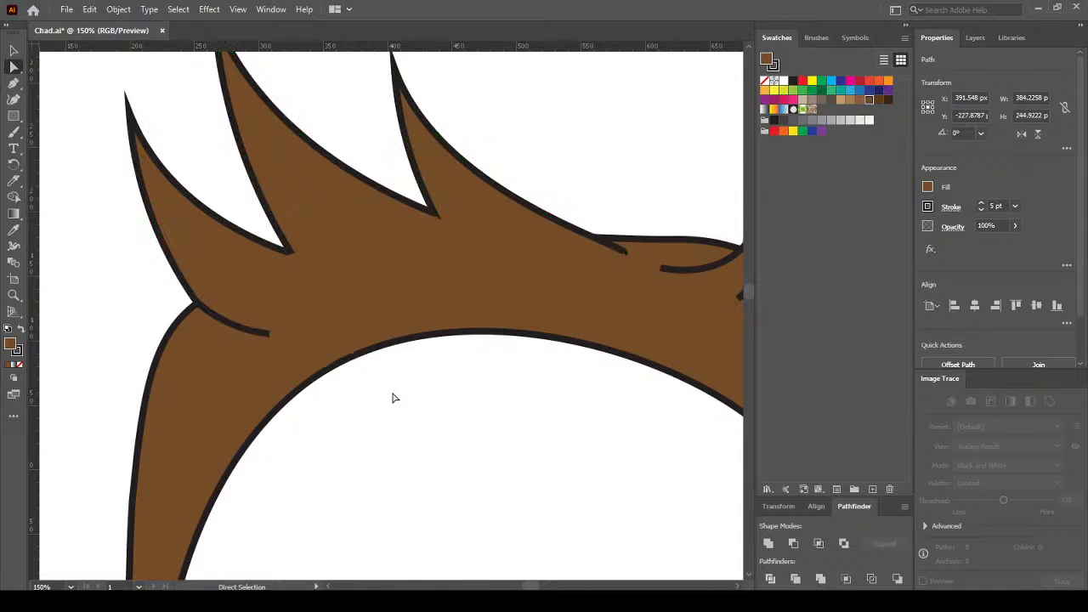
pyautogui.scroll(-2, 400, 394)
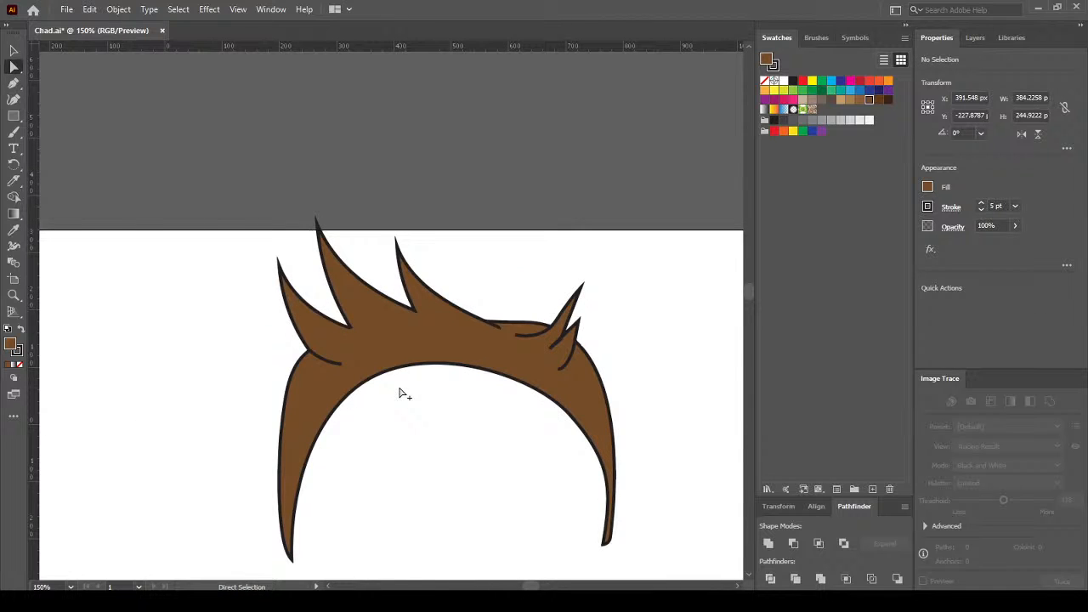
pyautogui.scroll(2, 399, 394)
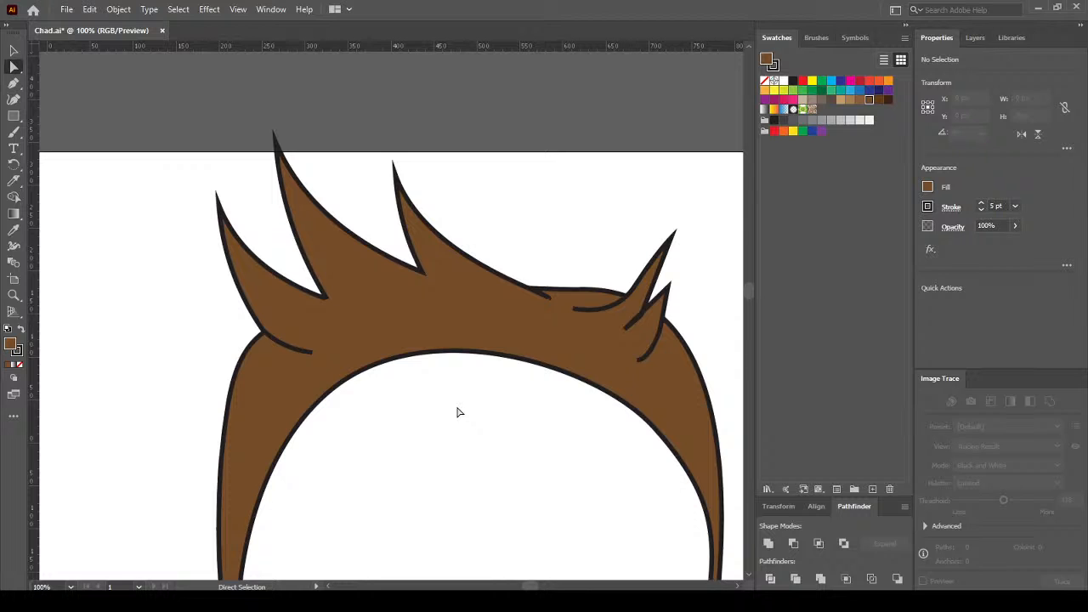
# Draw a two-pointed fringe tuft with the Pen tool, hanging from the middle of the hair over the forehead opening
pyautogui.click(972, 40)
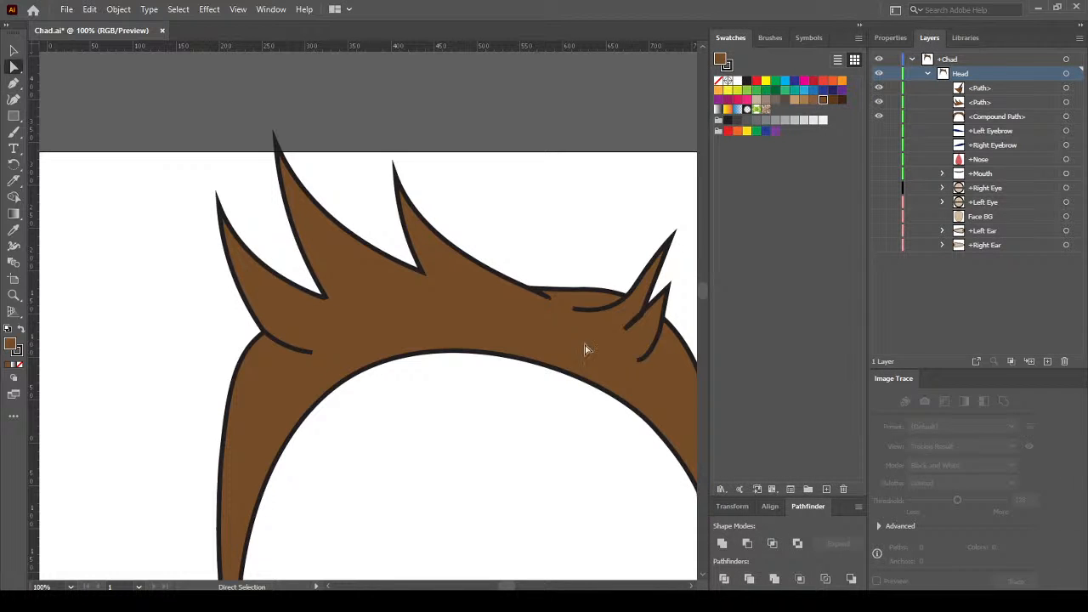
pyautogui.click(15, 85)
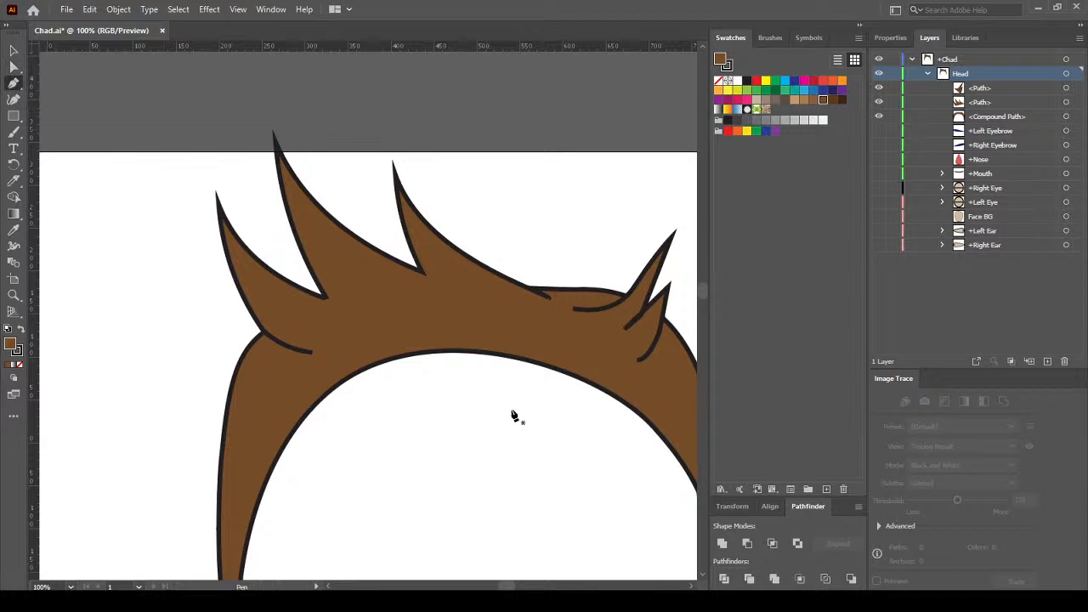
pyautogui.click(553, 351)
pyautogui.moveTo(437, 451)
pyautogui.mouseDown()
pyautogui.moveTo(423, 501)
pyautogui.moveTo(414, 483)
pyautogui.moveTo(448, 385)
pyautogui.moveTo(491, 340)
pyautogui.moveTo(531, 330)
pyautogui.mouseUp()
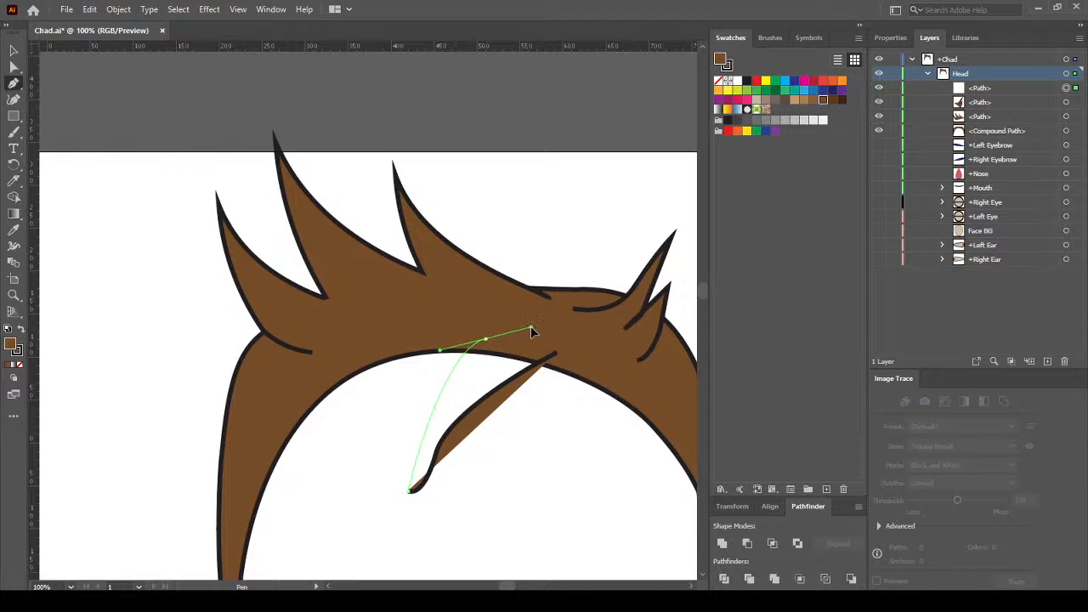
pyautogui.click(557, 352)
pyautogui.moveTo(436, 453); pyautogui.dragTo(393, 529)
pyautogui.moveTo(397, 365); pyautogui.dragTo(417, 315)
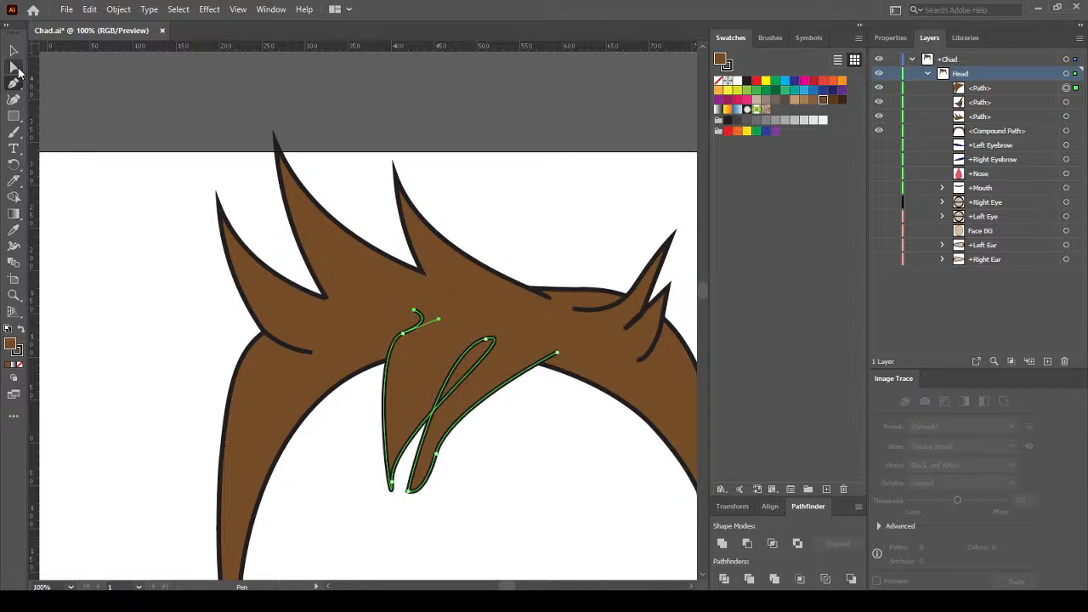
# Convert the notch anchor between the two fringe points and the left point's tip to corner points
pyautogui.click(16, 68)
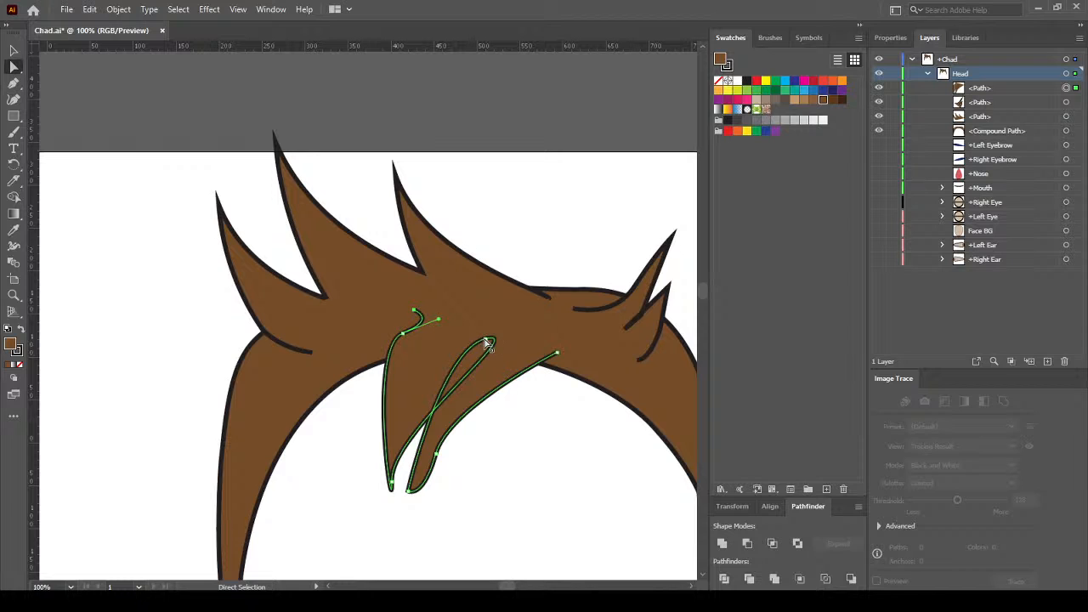
pyautogui.moveTo(488, 343); pyautogui.dragTo(488, 343)
pyautogui.click(14, 87)
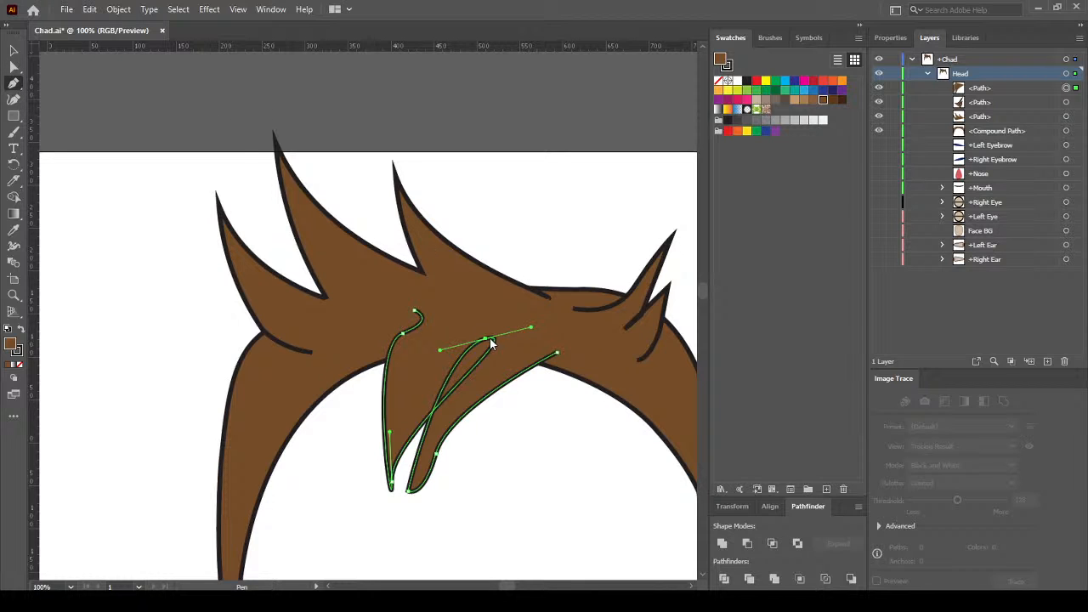
pyautogui.press('alt')
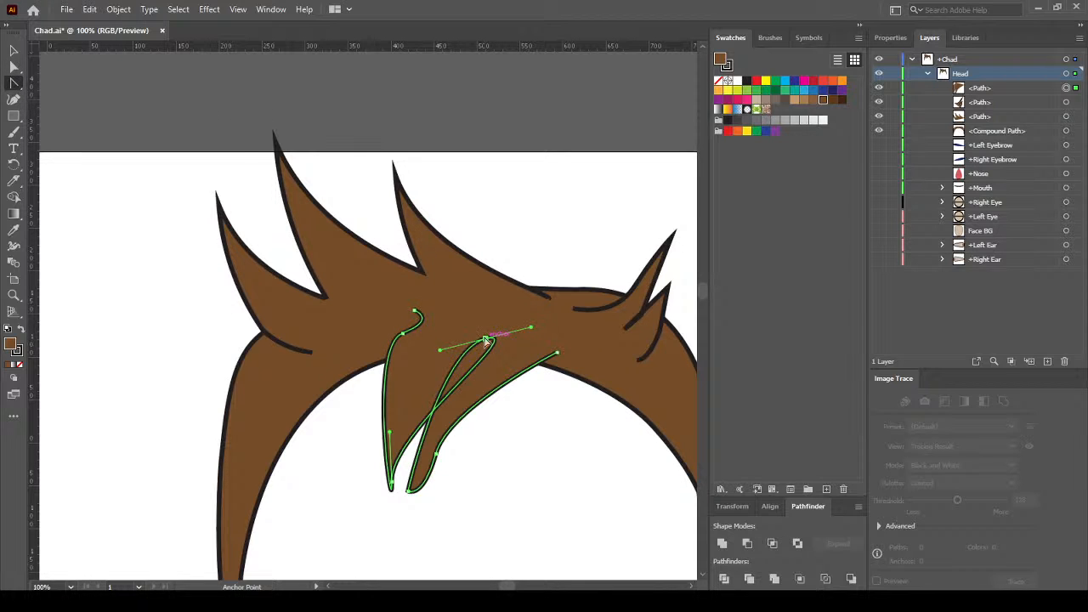
pyautogui.click(486, 339)
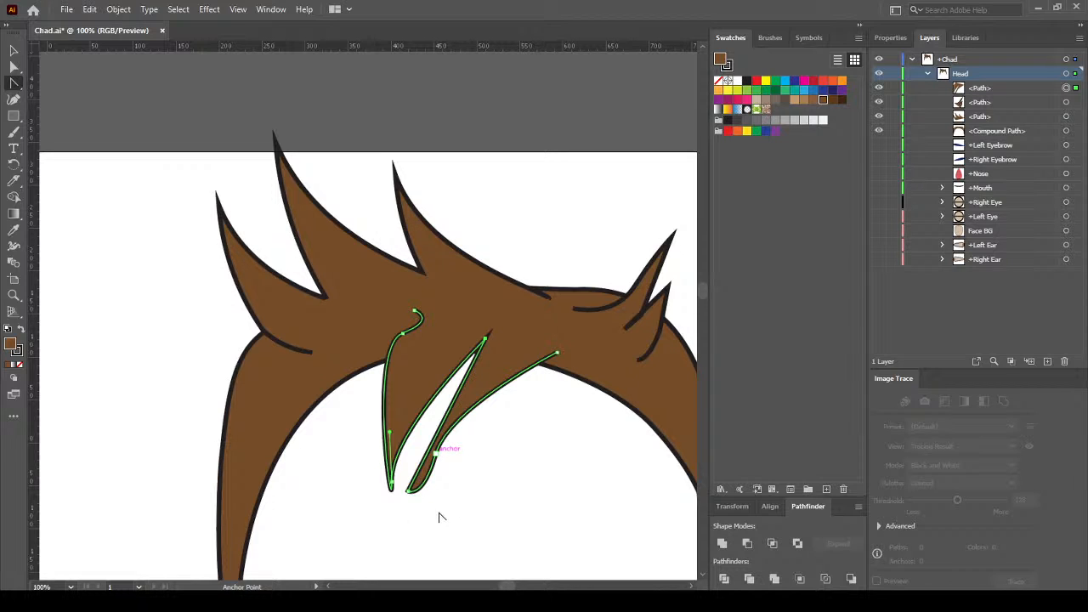
pyautogui.moveTo(409, 491)
pyautogui.mouseDown()
pyautogui.moveTo(425, 505)
pyautogui.moveTo(397, 491)
pyautogui.moveTo(417, 505)
pyautogui.mouseUp()
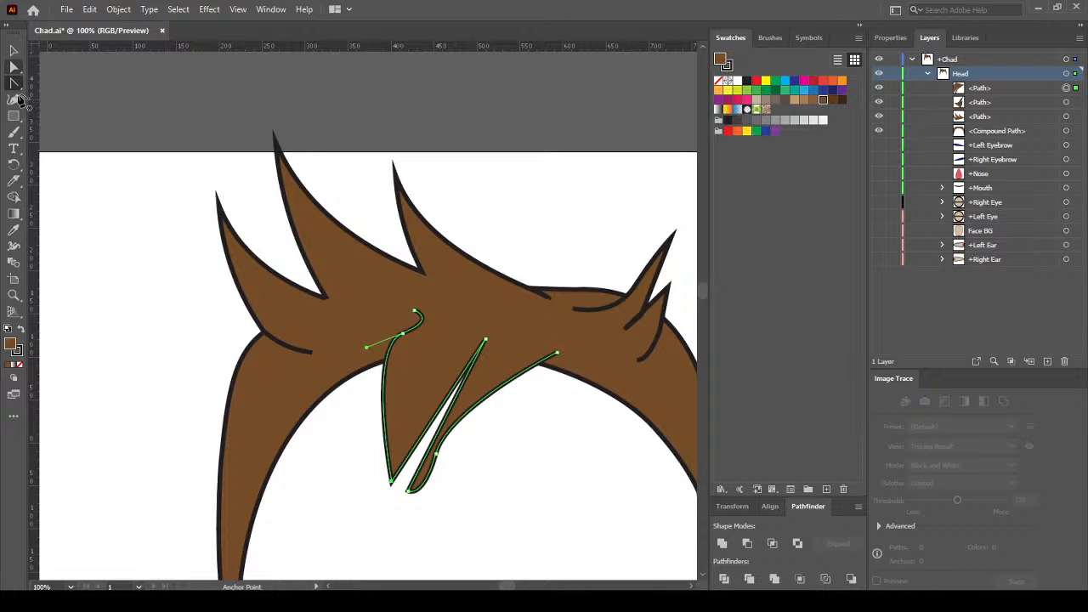
# Add an anchor point partway along each of the fringe tuft's two inner edges
pyautogui.click(17, 99)
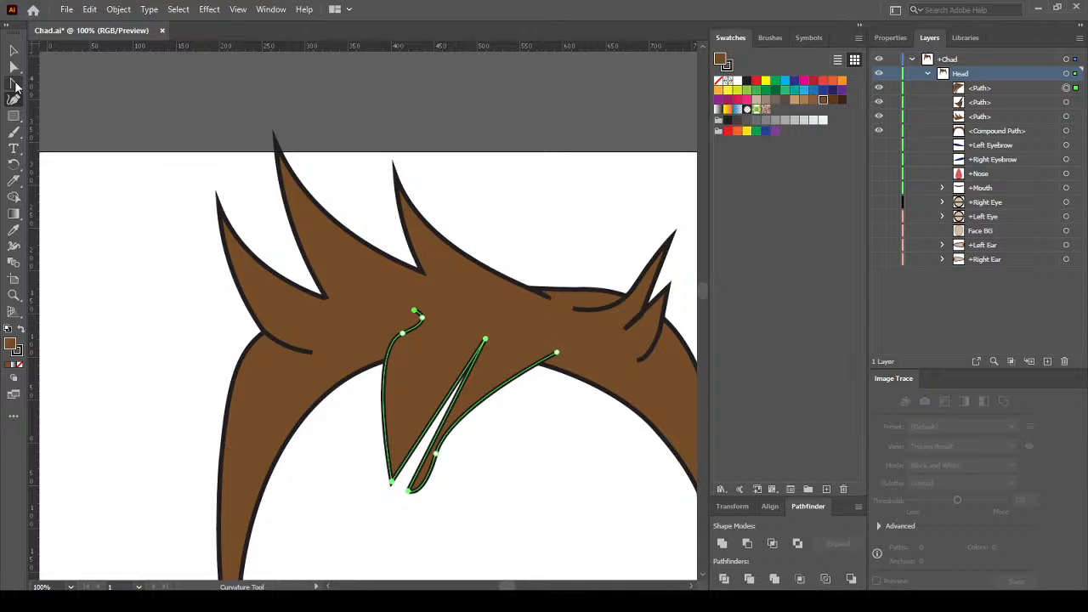
pyautogui.click(15, 85)
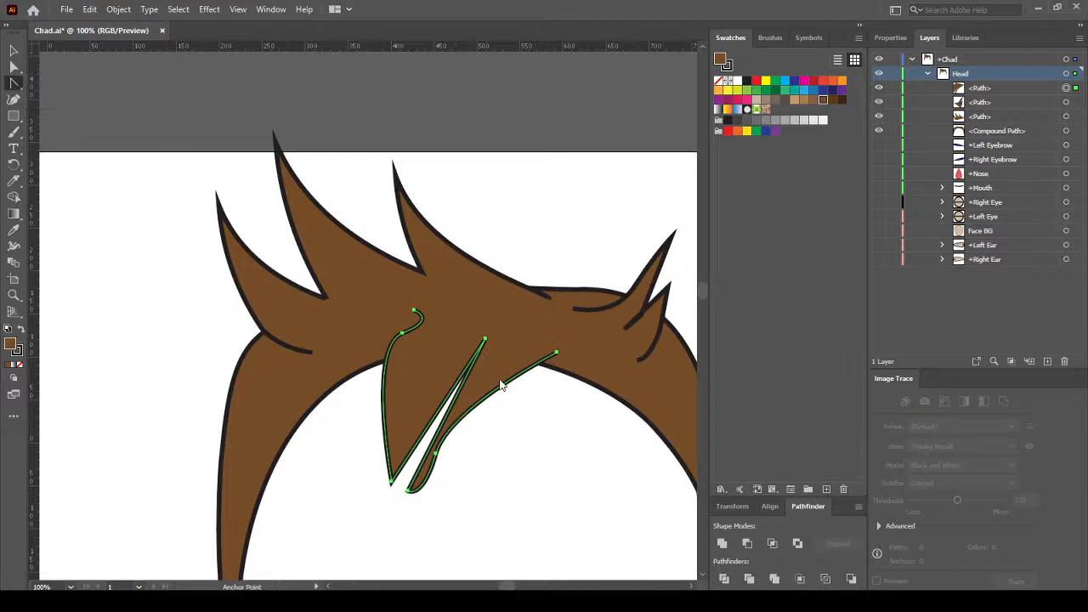
pyautogui.press('+')
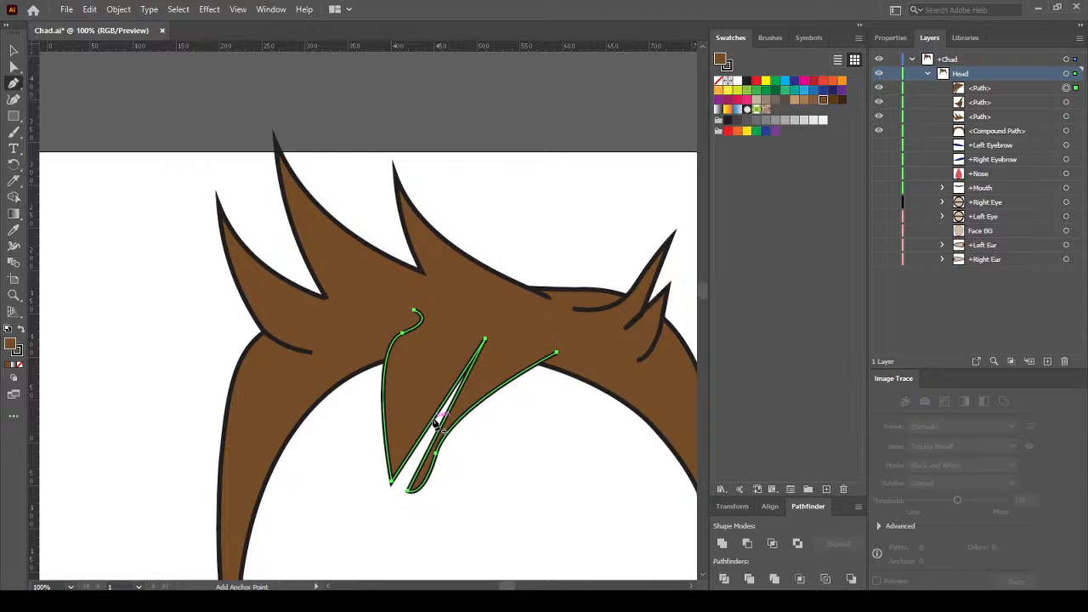
pyautogui.click(433, 420)
pyautogui.press('p')
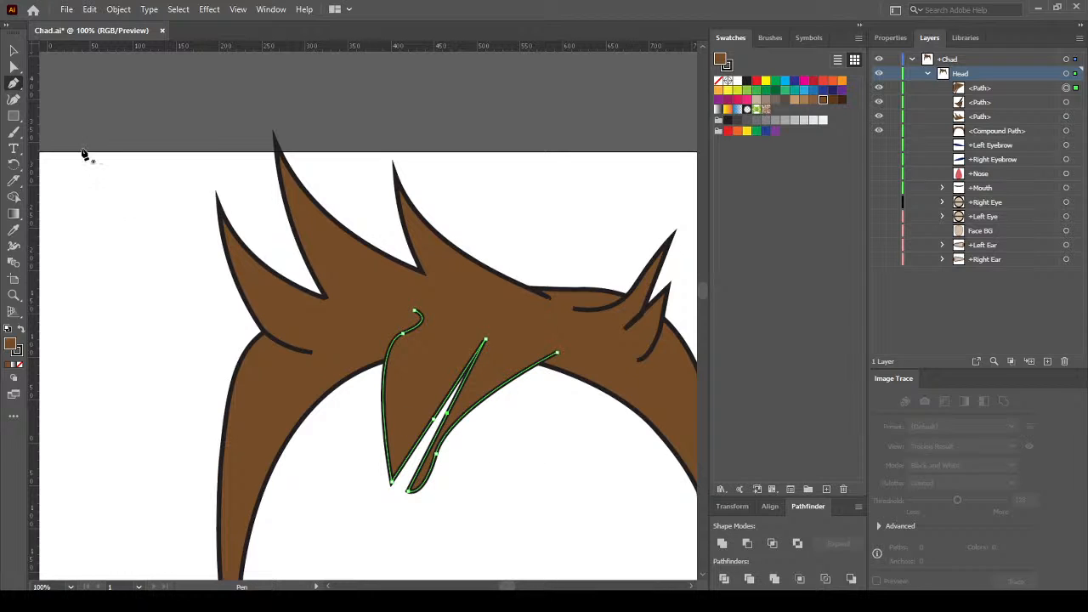
# Move both added inner-edge anchors up and to the left, and shift the outer right-edge anchor up and to the right to straighten that edge
pyautogui.press('a')
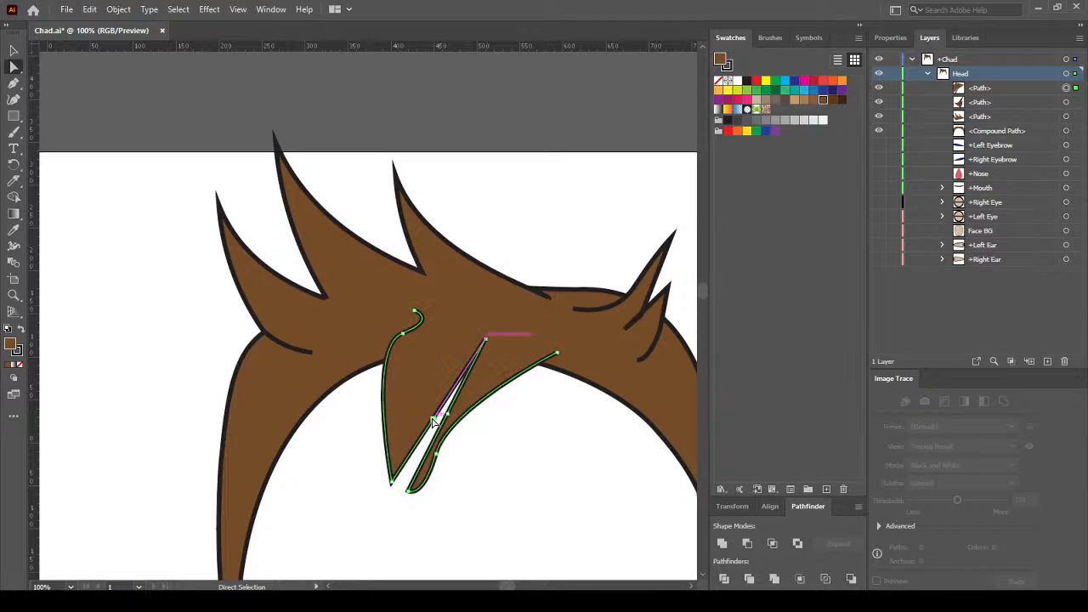
pyautogui.moveTo(416, 397); pyautogui.dragTo(453, 420)
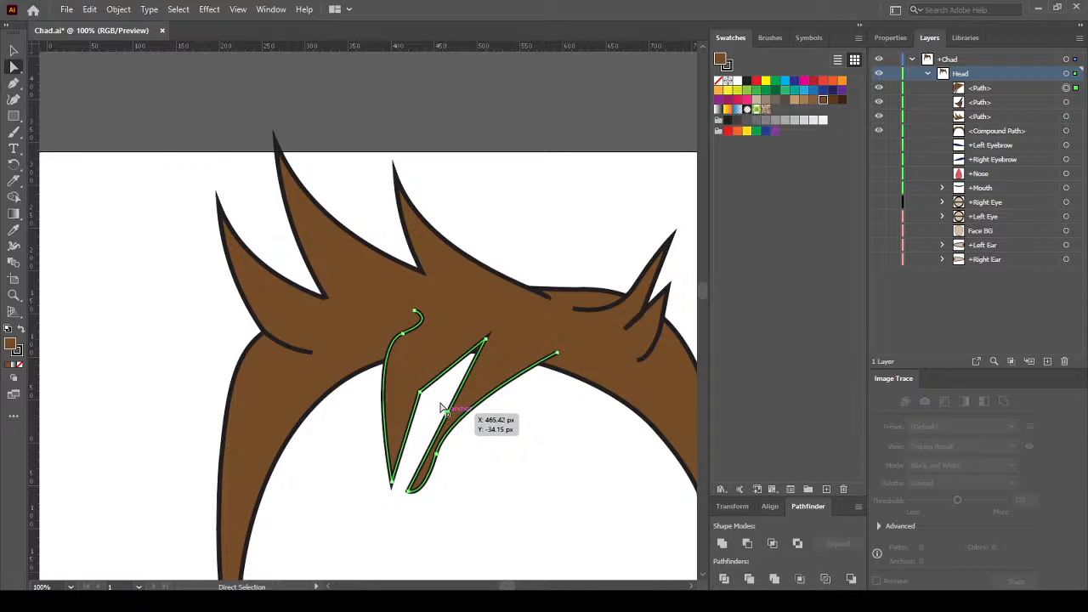
pyautogui.moveTo(448, 417); pyautogui.dragTo(433, 405)
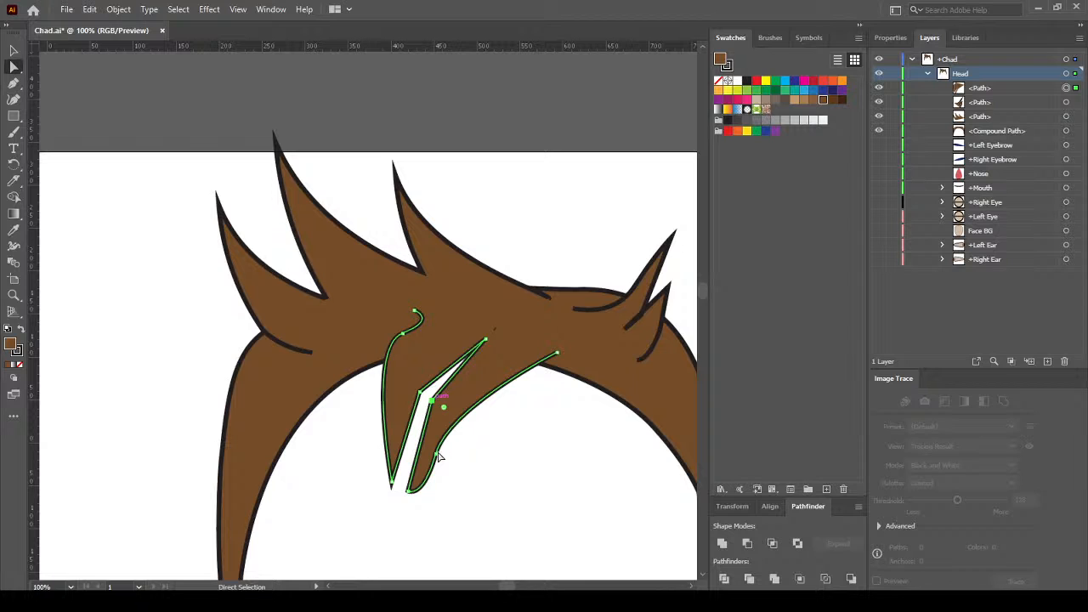
pyautogui.click(437, 453)
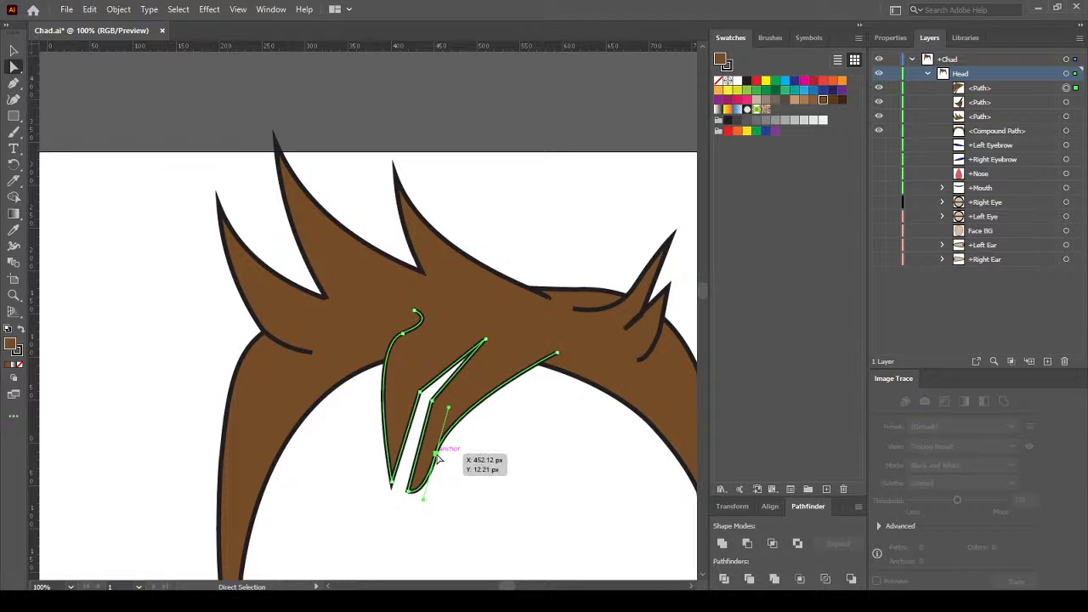
pyautogui.moveTo(437, 453); pyautogui.dragTo(520, 401)
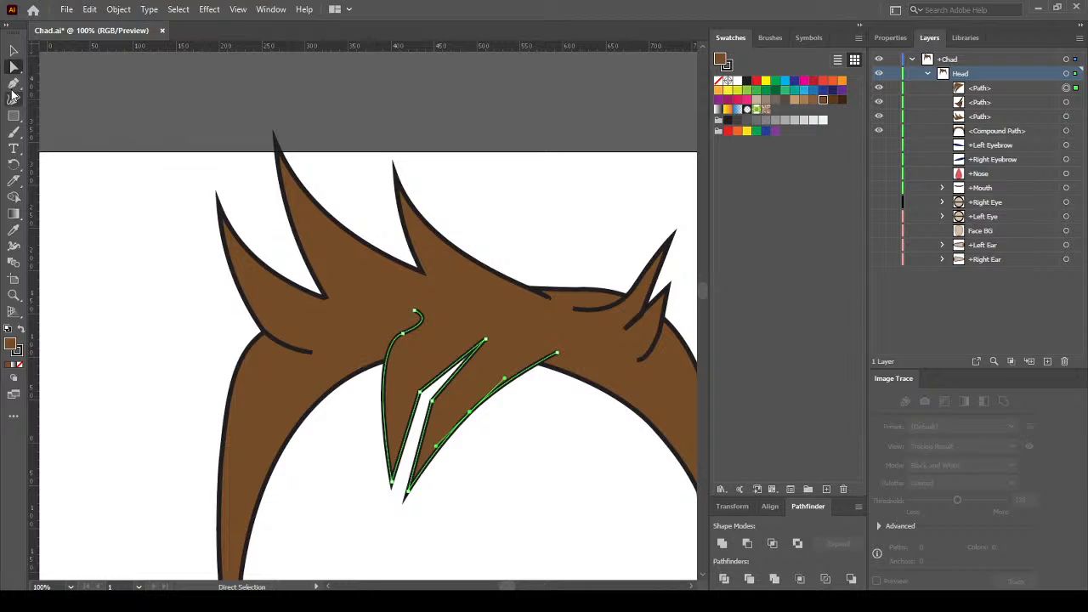
# Convert the middle anchors on the fringe tuft's two inner edges to smooth points with the Anchor Point tool
pyautogui.click(13, 82)
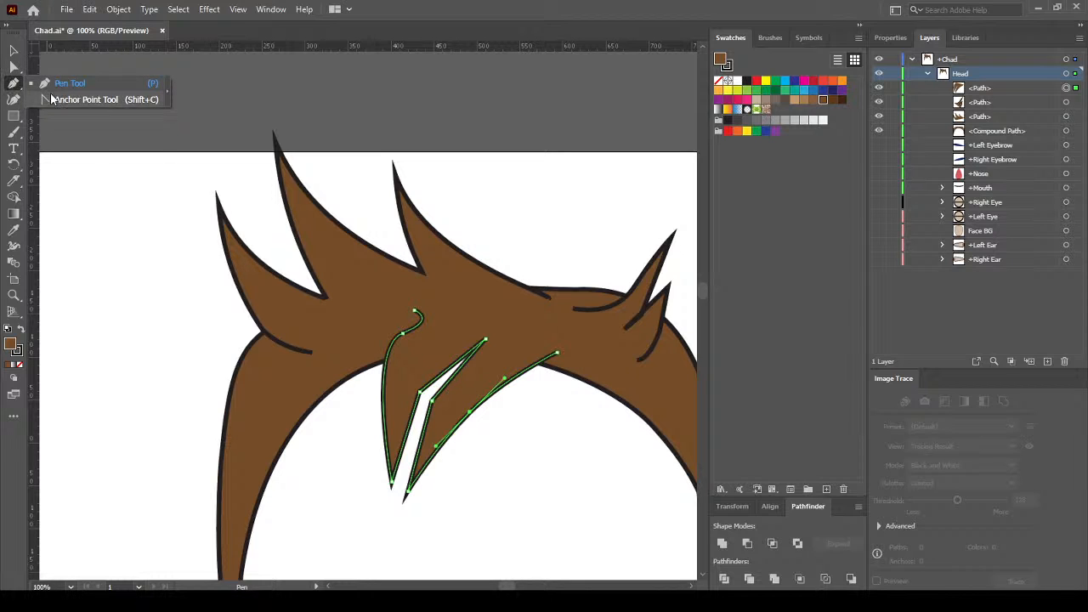
pyautogui.click(51, 99)
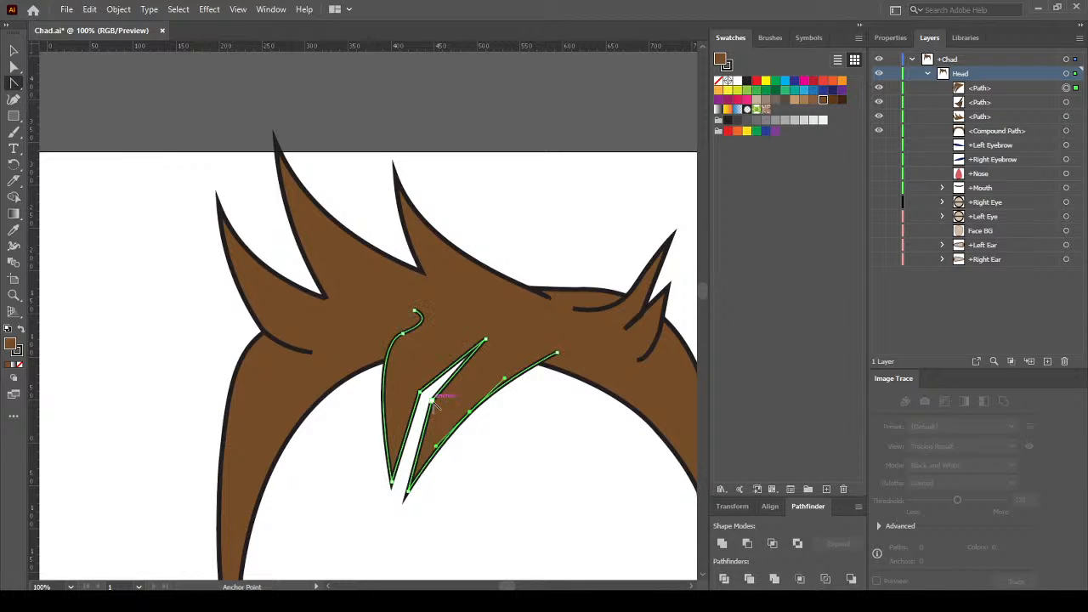
pyautogui.moveTo(431, 397); pyautogui.dragTo(406, 423)
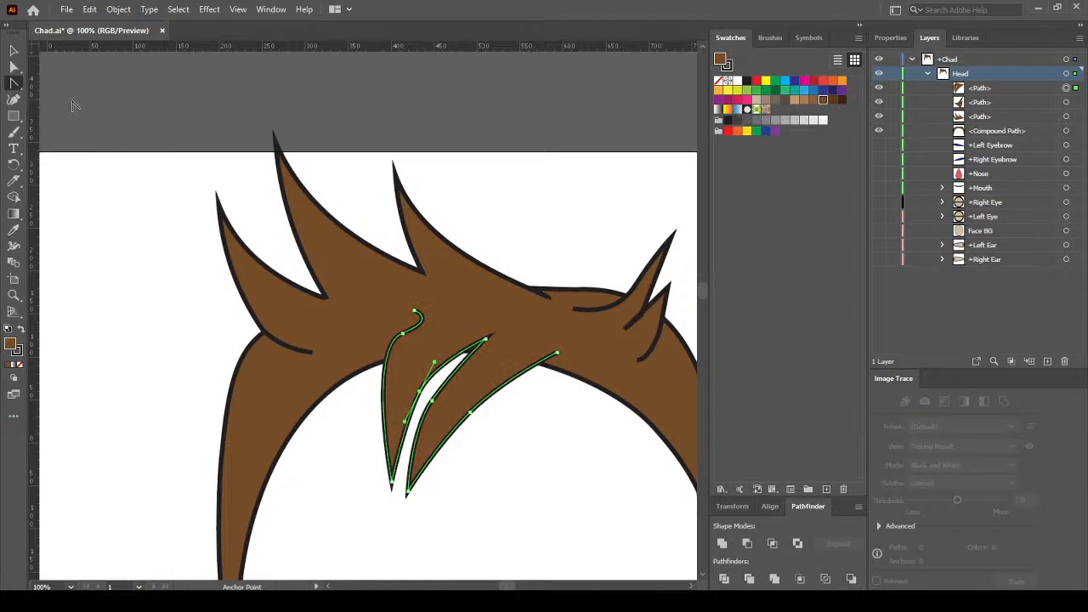
# Move the notch anchor between the two fringe points down and to the left to shorten the gap
pyautogui.click(20, 77)
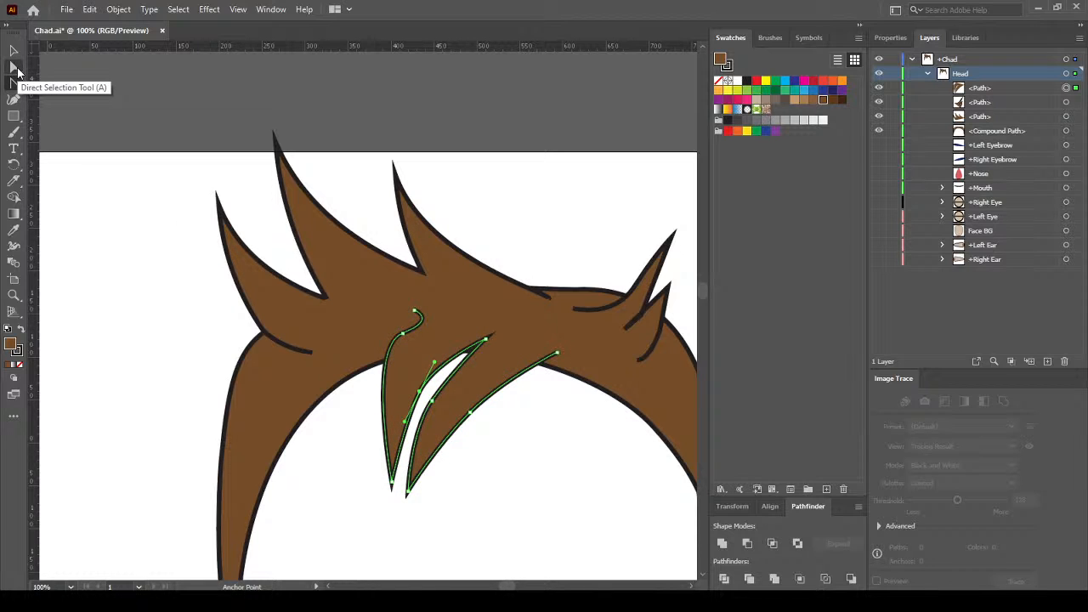
pyautogui.press('a')
pyautogui.moveTo(486, 343); pyautogui.dragTo(448, 374)
pyautogui.hotkey('ctrl', 'z')
pyautogui.moveTo(450, 372); pyautogui.dragTo(451, 361)
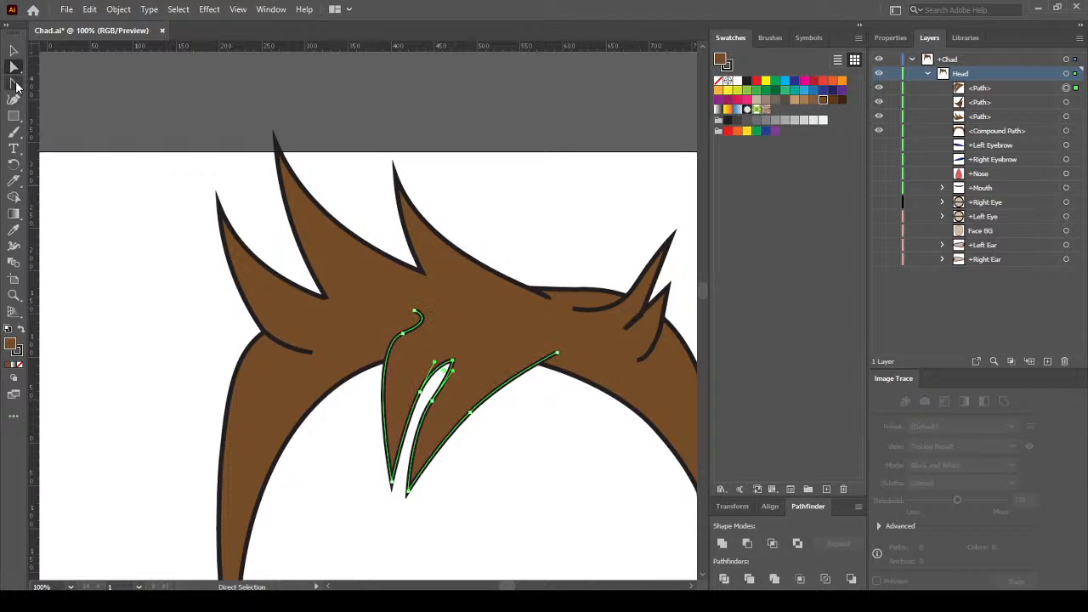
# Make the moved notch anchor a corner point and remove the hooked end at the top of the fringe tuft's left edge
pyautogui.hotkey('shift', 'c')
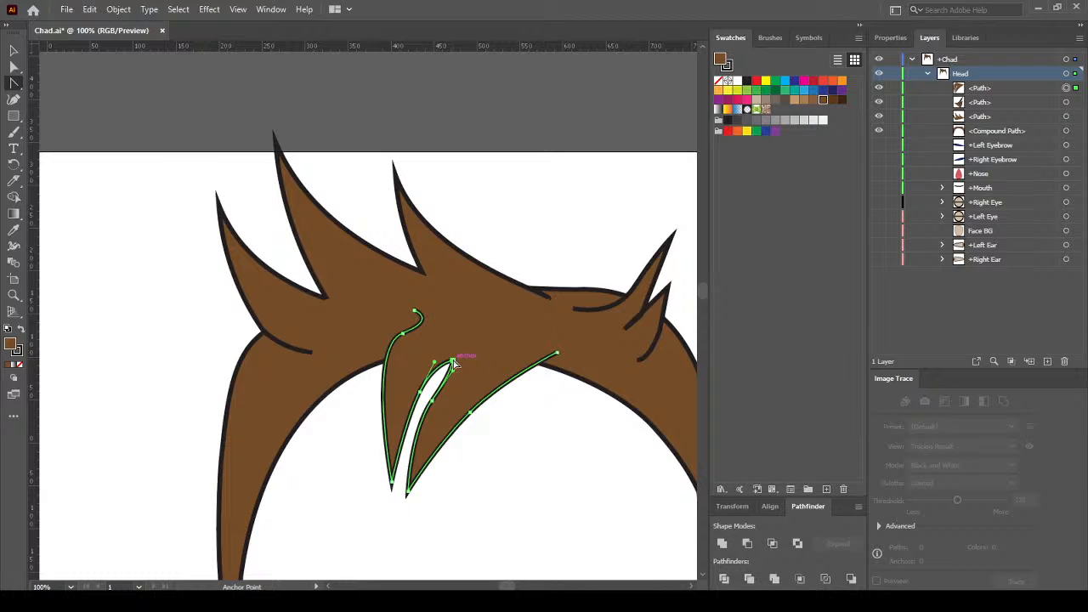
pyautogui.click(454, 364)
pyautogui.moveTo(417, 312); pyautogui.dragTo(450, 316)
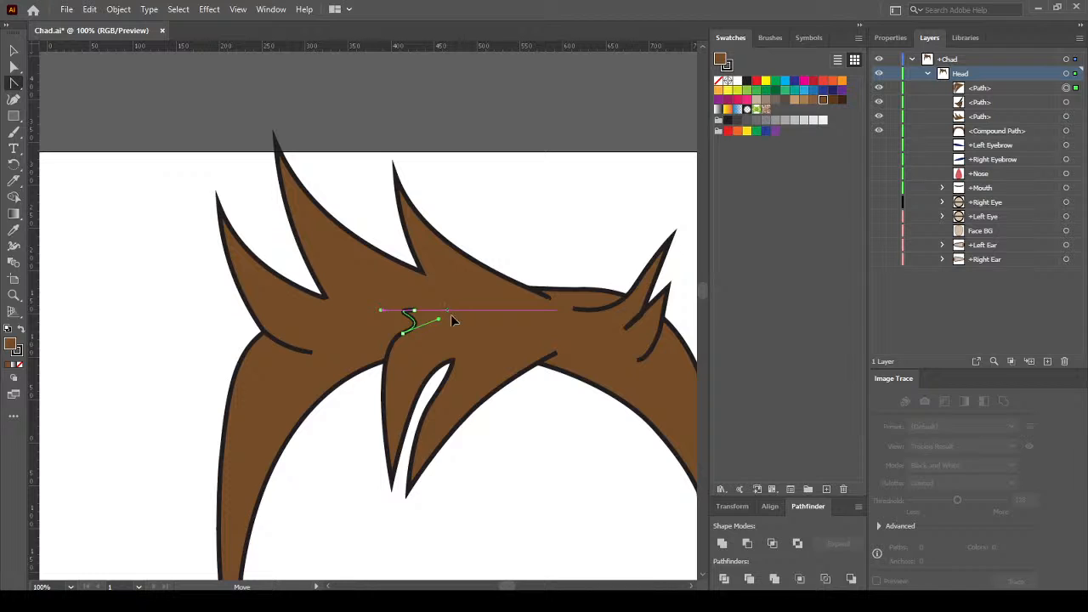
pyautogui.hotkey('ctrl', 'z')
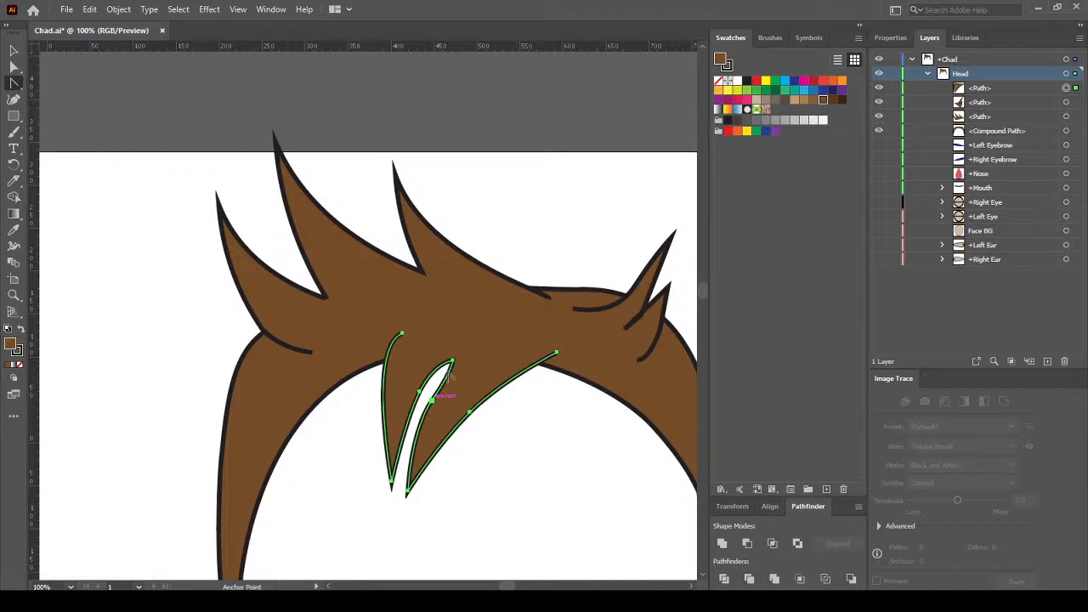
# Reset the fringe's notch anchor to a corner point, then move the right inner edge's middle anchor up toward it and curve that edge
pyautogui.moveTo(454, 362)
pyautogui.mouseDown()
pyautogui.moveTo(455, 405)
pyautogui.moveTo(435, 407)
pyautogui.moveTo(451, 382)
pyautogui.mouseUp()
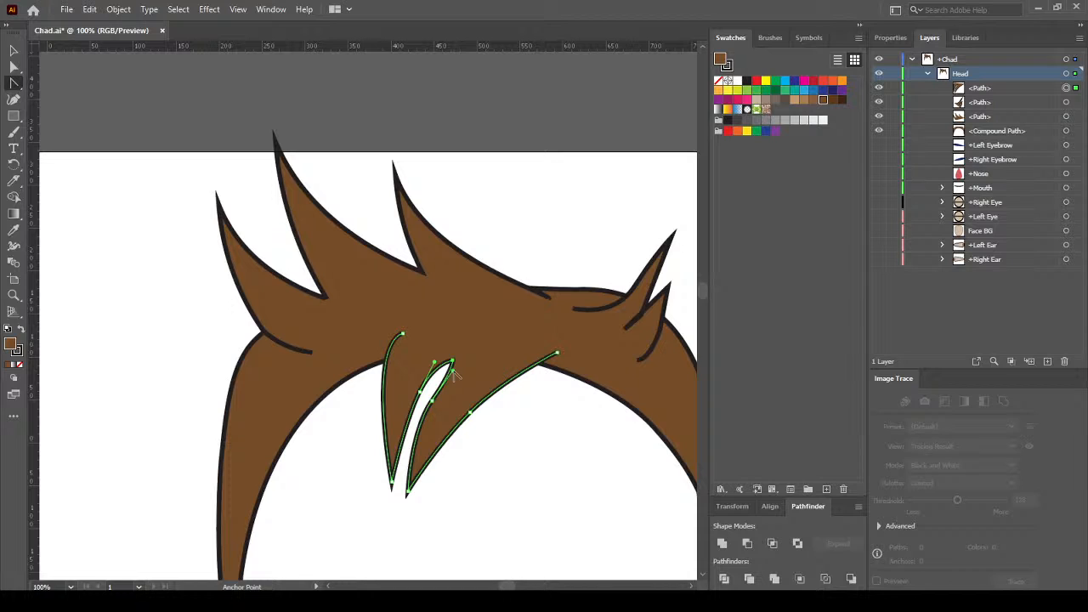
pyautogui.click(453, 364)
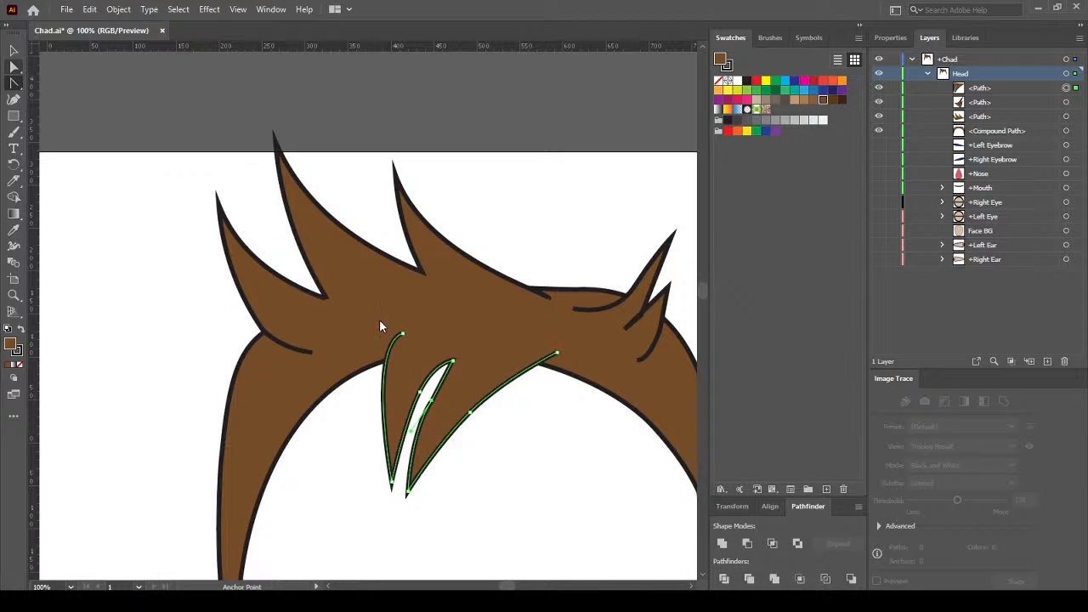
pyautogui.press('a')
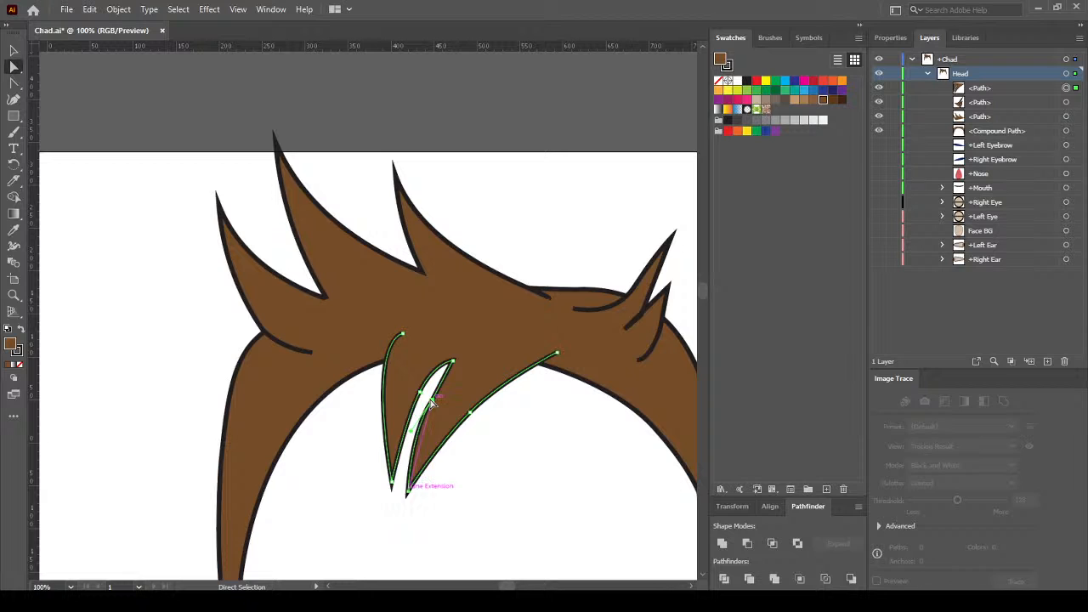
pyautogui.click(430, 397)
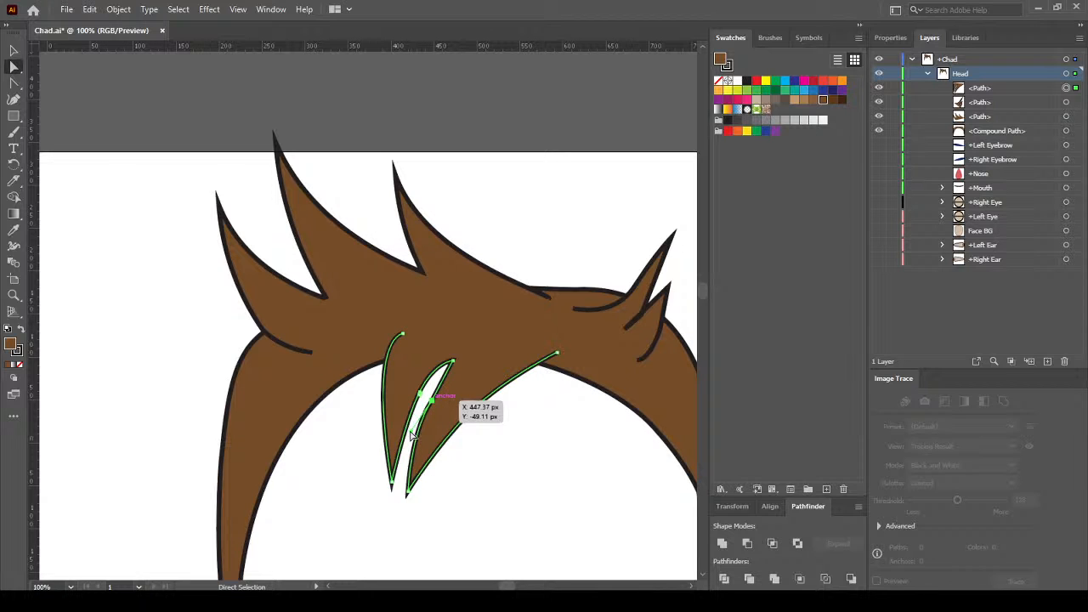
pyautogui.click(413, 440)
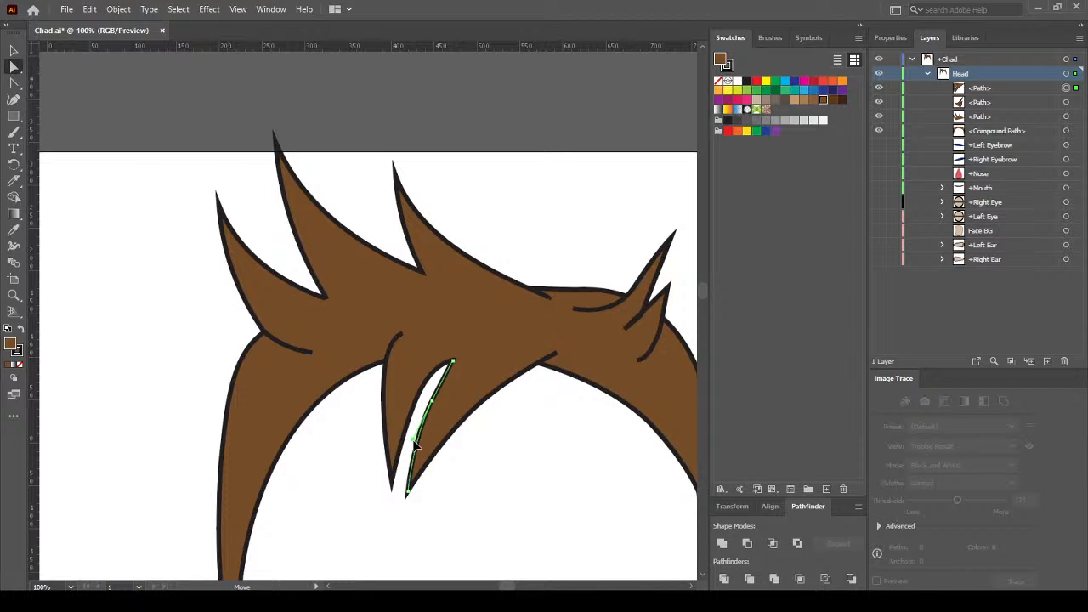
pyautogui.click(415, 444)
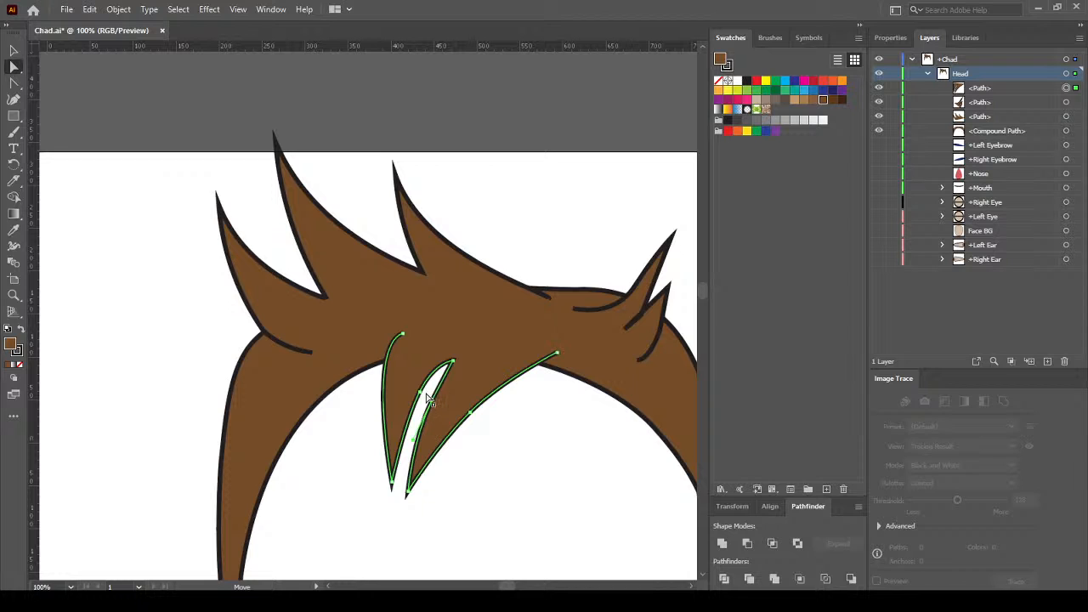
pyautogui.moveTo(428, 398)
pyautogui.mouseDown()
pyautogui.moveTo(455, 370)
pyautogui.moveTo(439, 361)
pyautogui.moveTo(455, 368)
pyautogui.moveTo(431, 397)
pyautogui.moveTo(440, 380)
pyautogui.mouseUp()
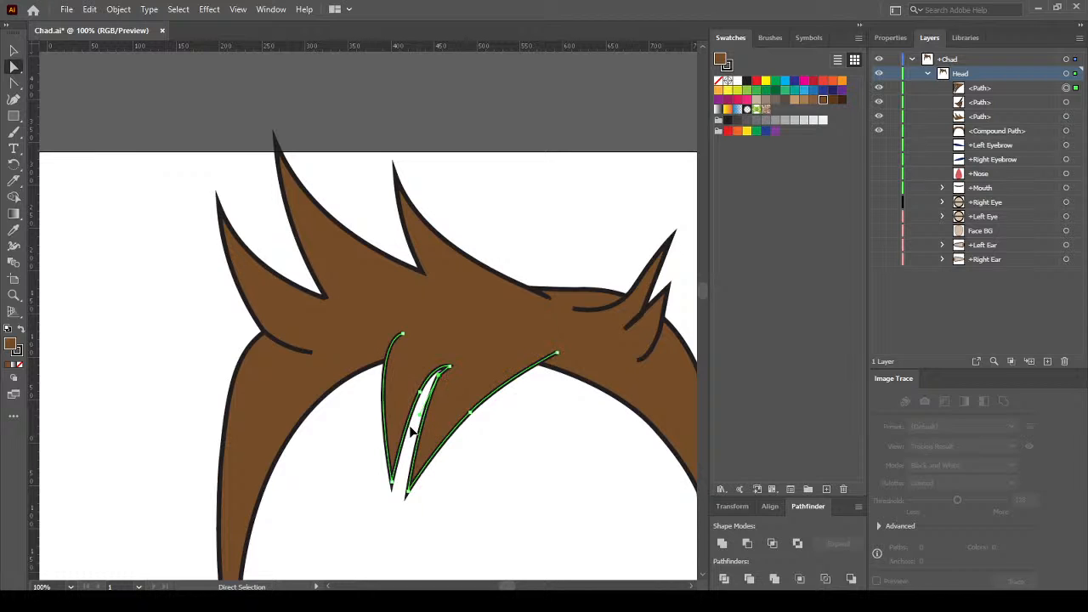
pyautogui.moveTo(410, 434); pyautogui.dragTo(405, 436)
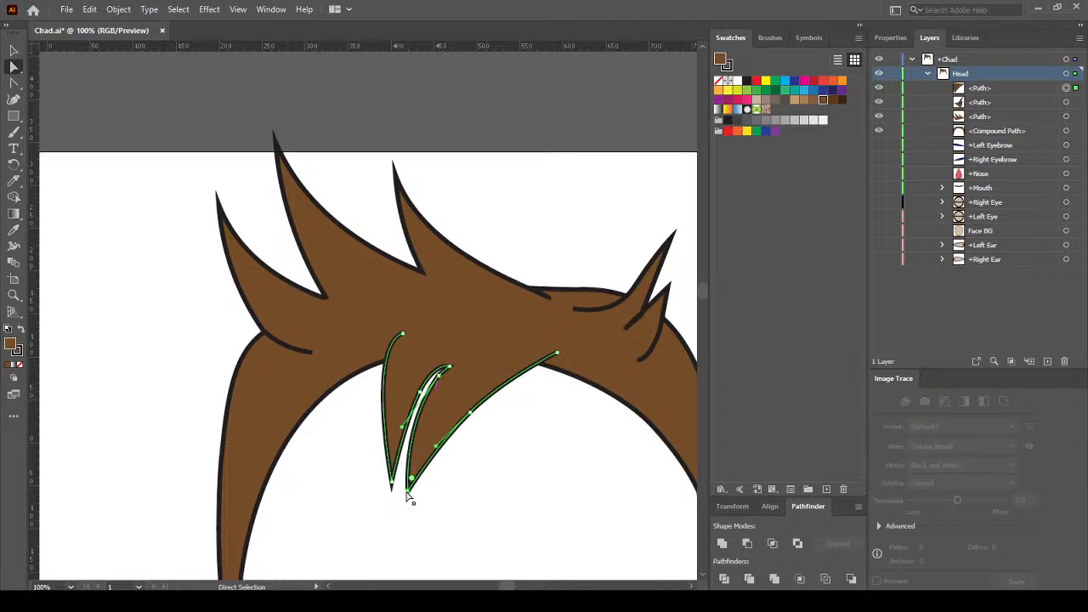
# Move the right fringe tip to the right and slightly down, and undo the matching shift of the left tip
pyautogui.click(411, 484)
pyautogui.moveTo(427, 502); pyautogui.dragTo(408, 491)
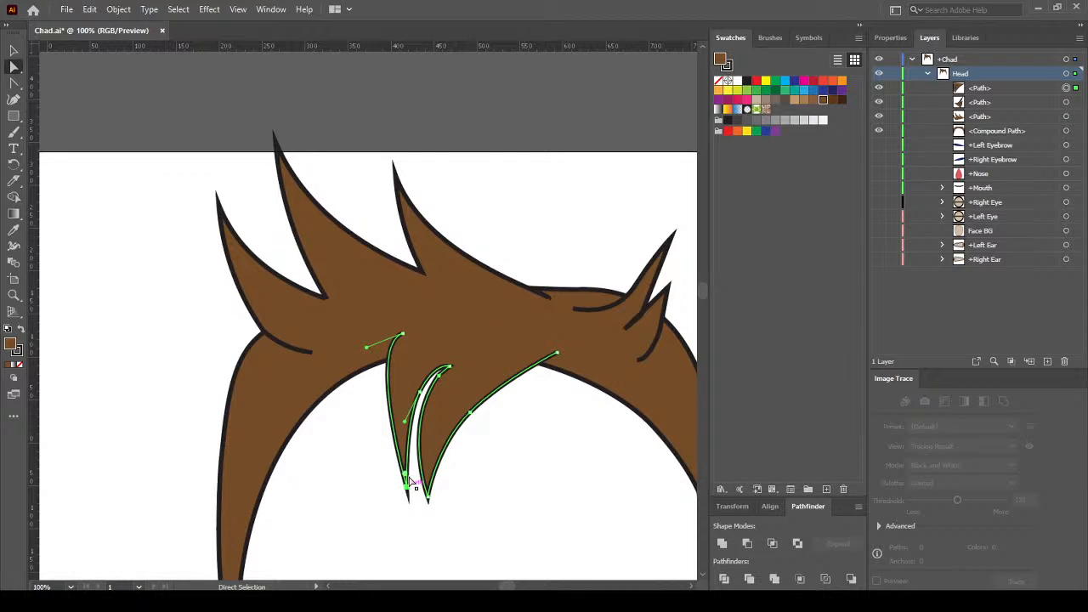
pyautogui.hotkey('ctrl', 'z')
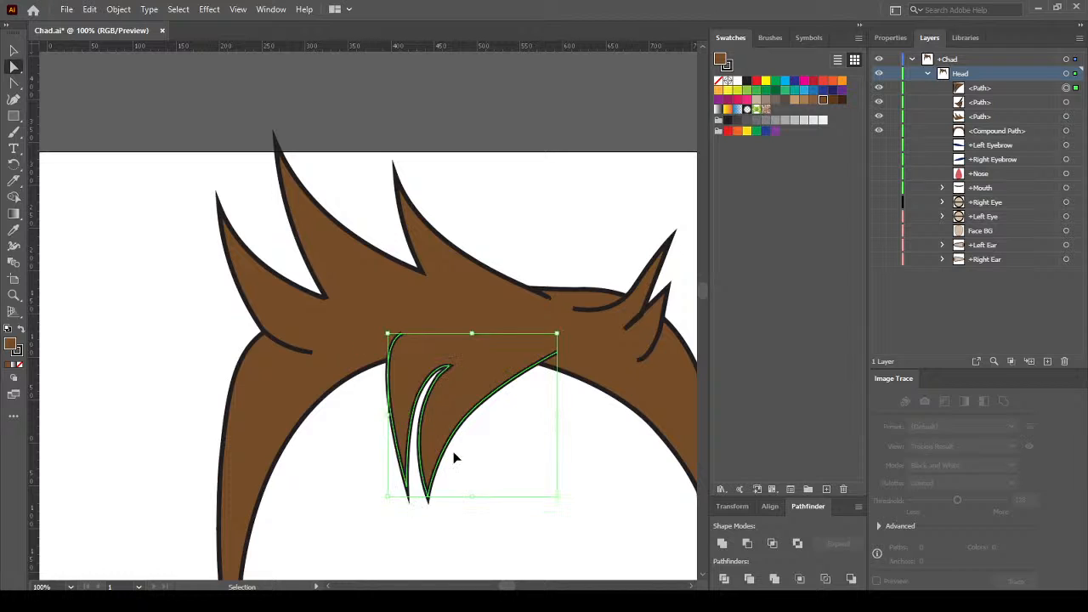
# Deselect the fringe tuft and save the document
pyautogui.click(507, 218)
pyautogui.keyDown('alt'); pyautogui.scroll(-1, 508, 218); pyautogui.keyUp('alt')
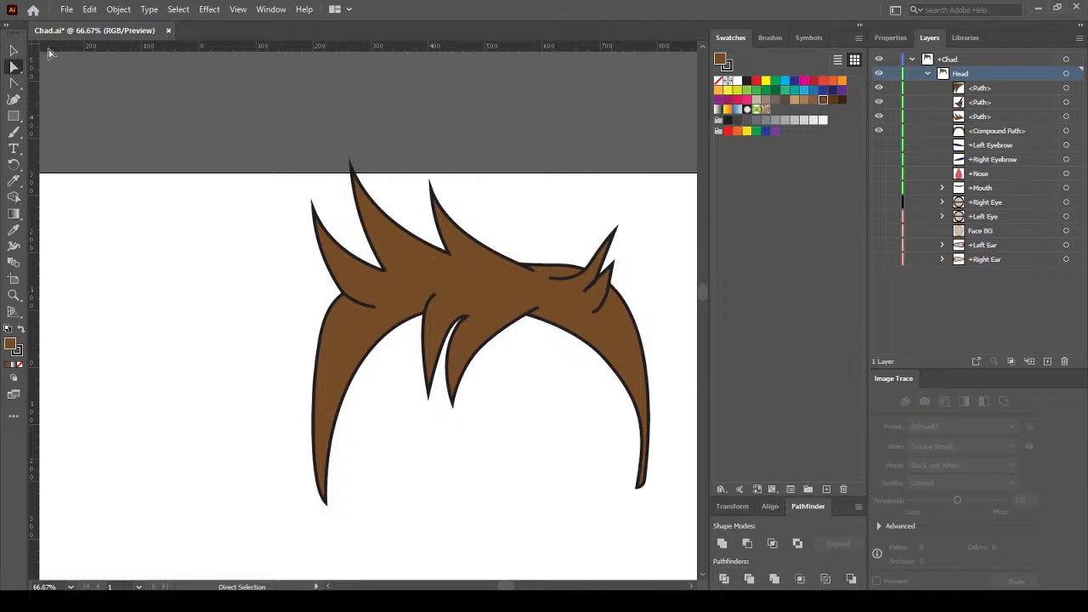
pyautogui.press('v')
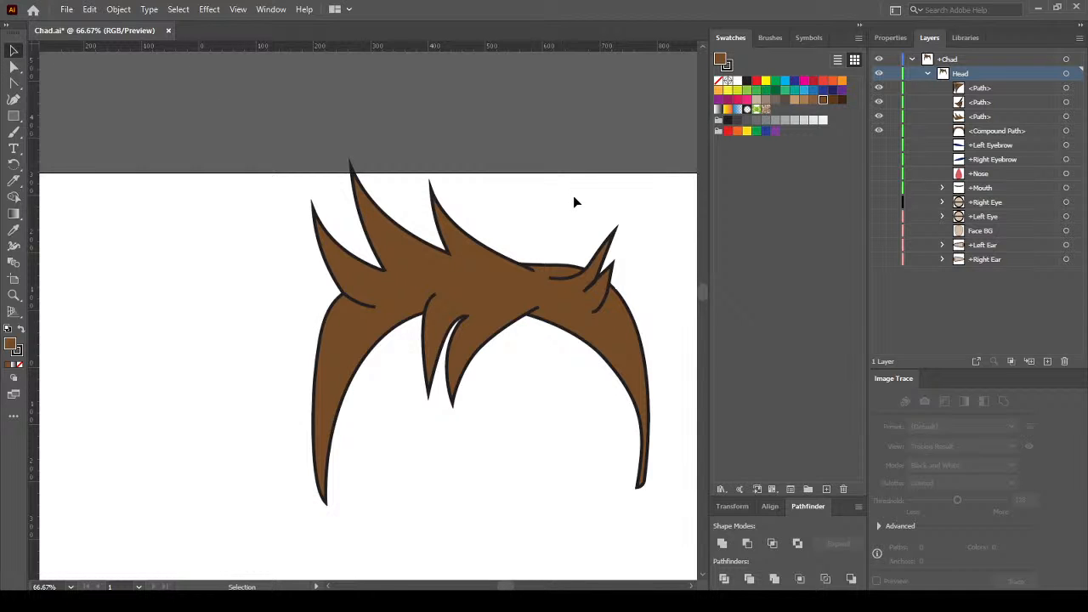
pyautogui.press('space')
pyautogui.moveTo(573, 196); pyautogui.dragTo(484, 156)
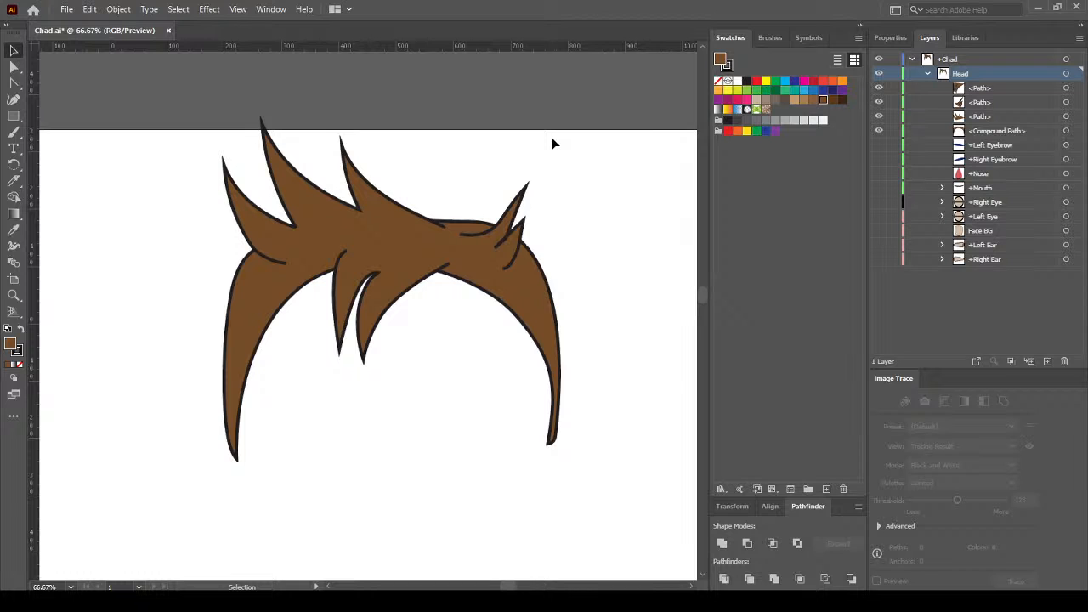
pyautogui.click(68, 10)
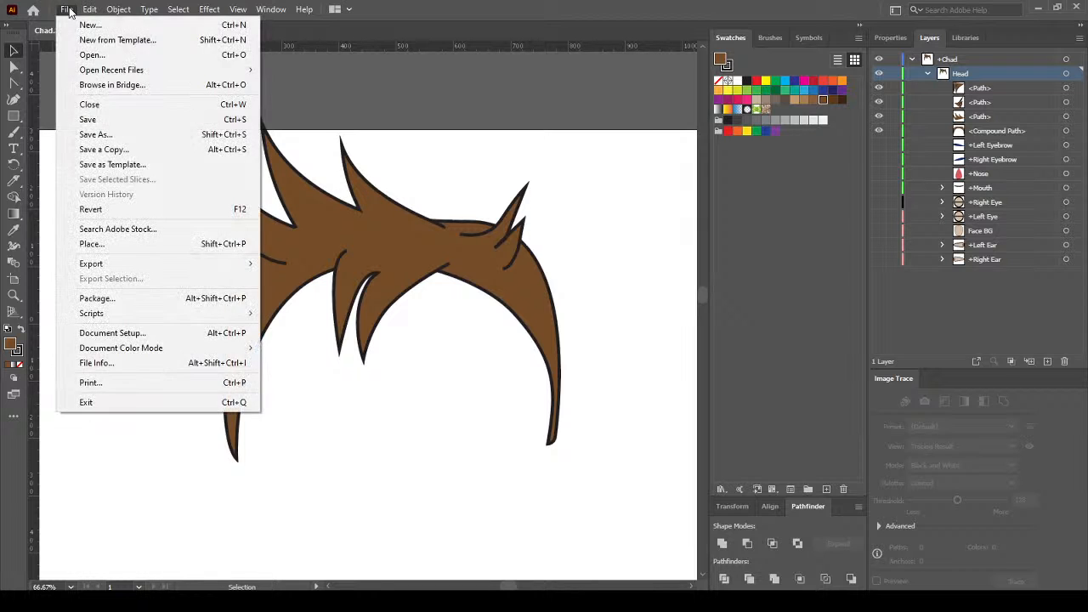
pyautogui.click(111, 121)
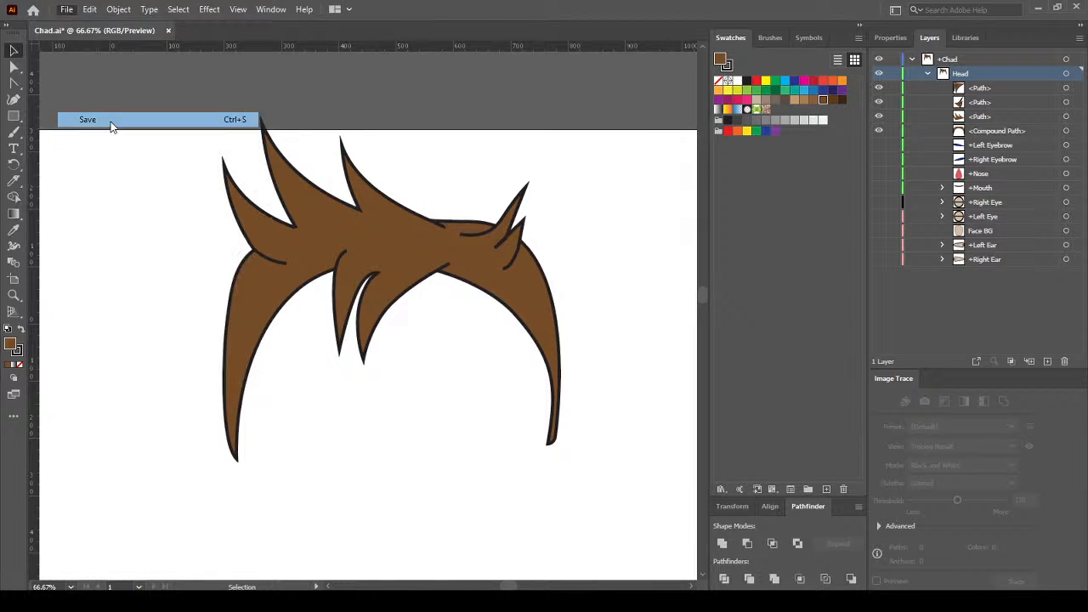
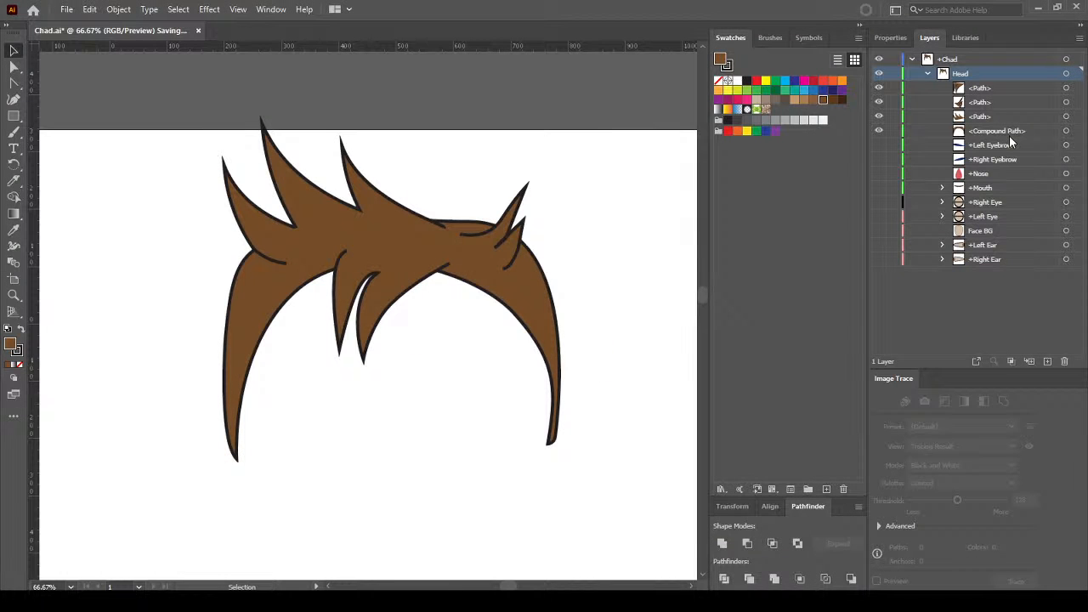
# Rename the hair's compound path in the Head layer as "Back Hair"
pyautogui.click(989, 118)
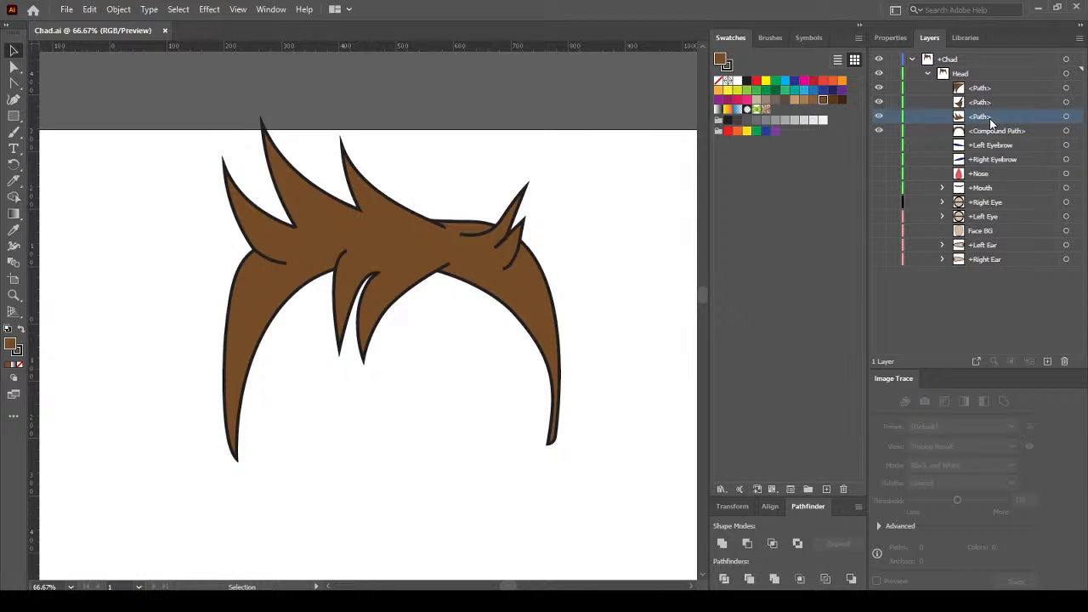
pyautogui.click(997, 136)
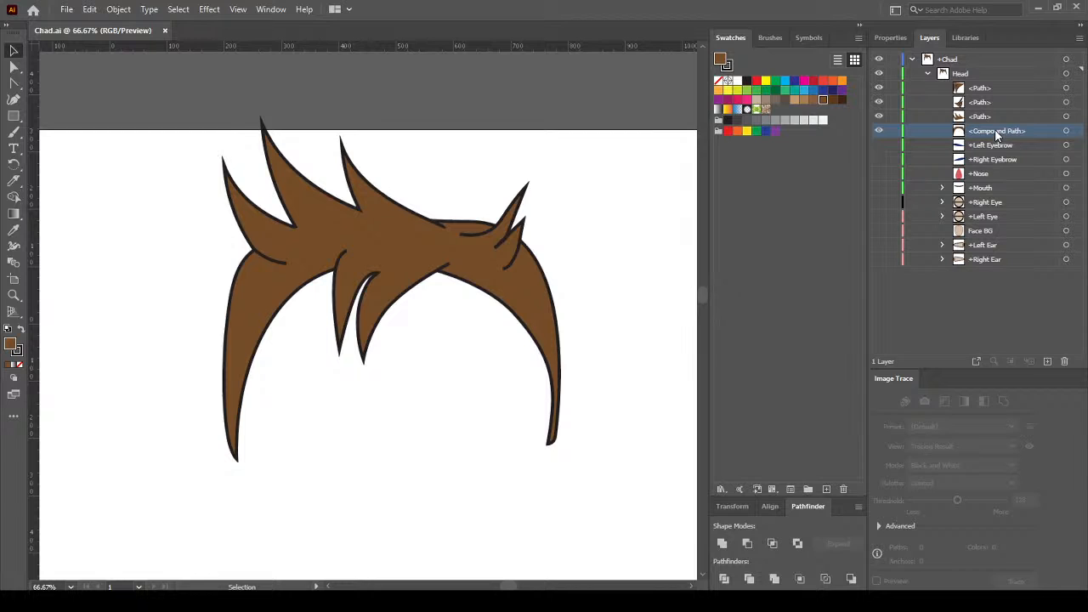
pyautogui.doubleClick(996, 131)
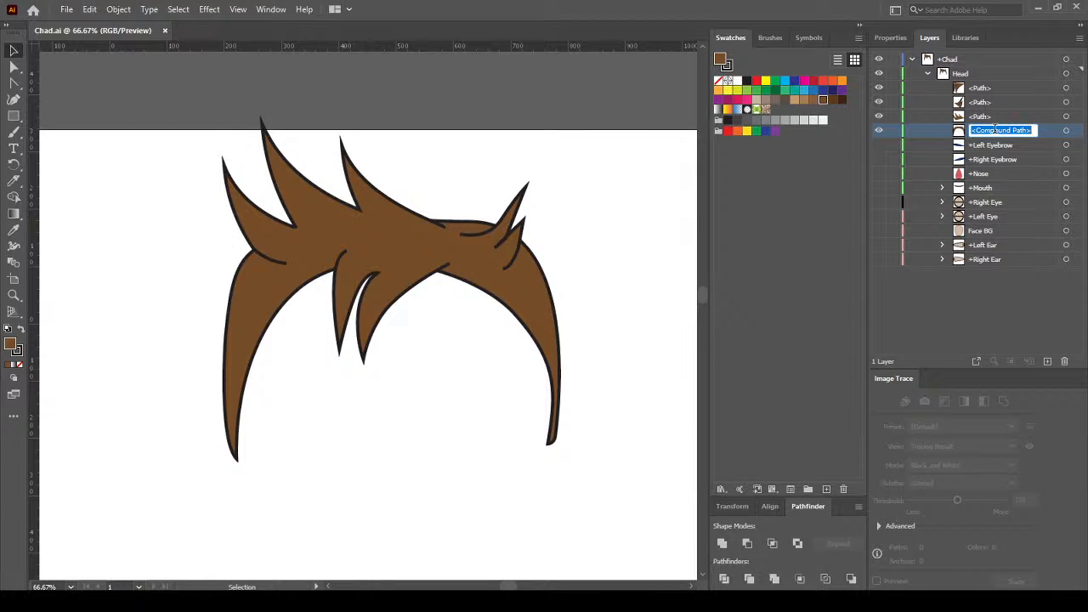
pyautogui.write('Back Hair')
# Rename the path directly above Back Hair as "Big Spikes"
pyautogui.click(982, 120)
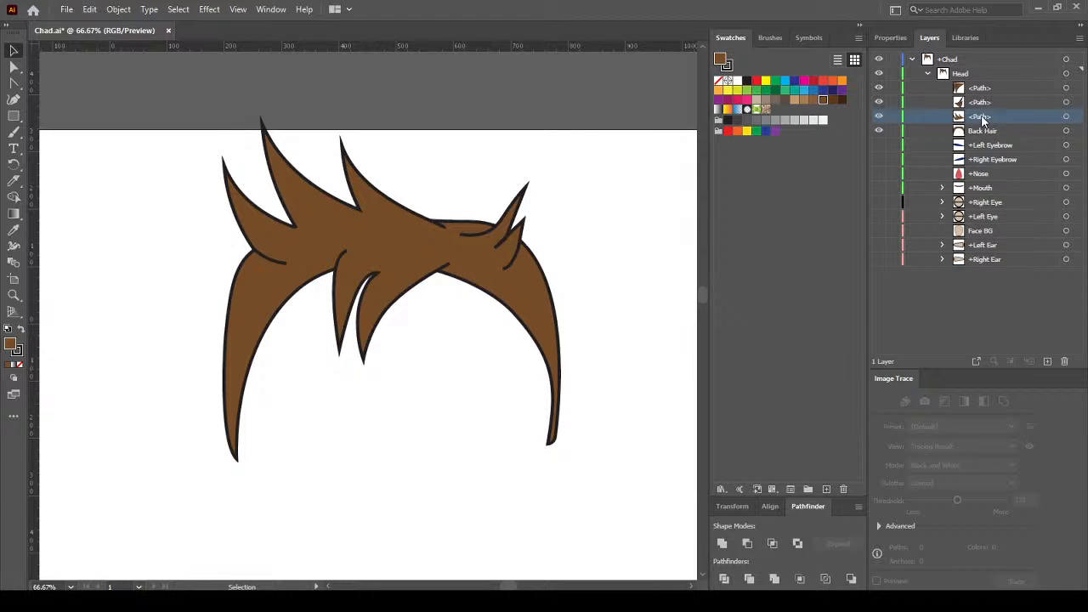
pyautogui.doubleClick(981, 116)
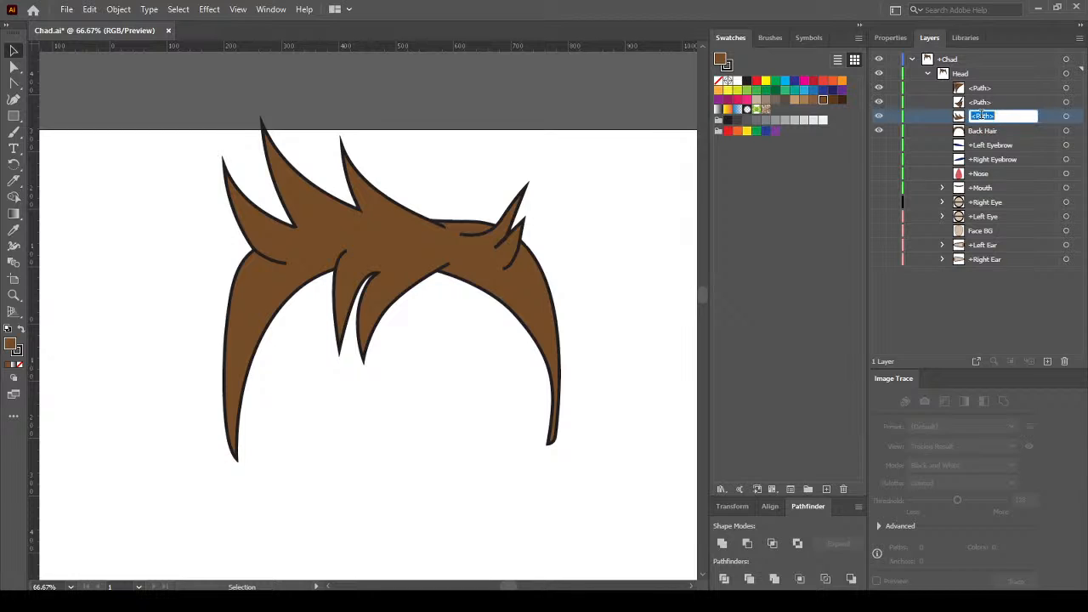
pyautogui.write('F')
pyautogui.write('angs')
pyautogui.write(' Spikes')
# Rename the path directly above Big Spikes as "Small Spikes"
pyautogui.click(980, 103)
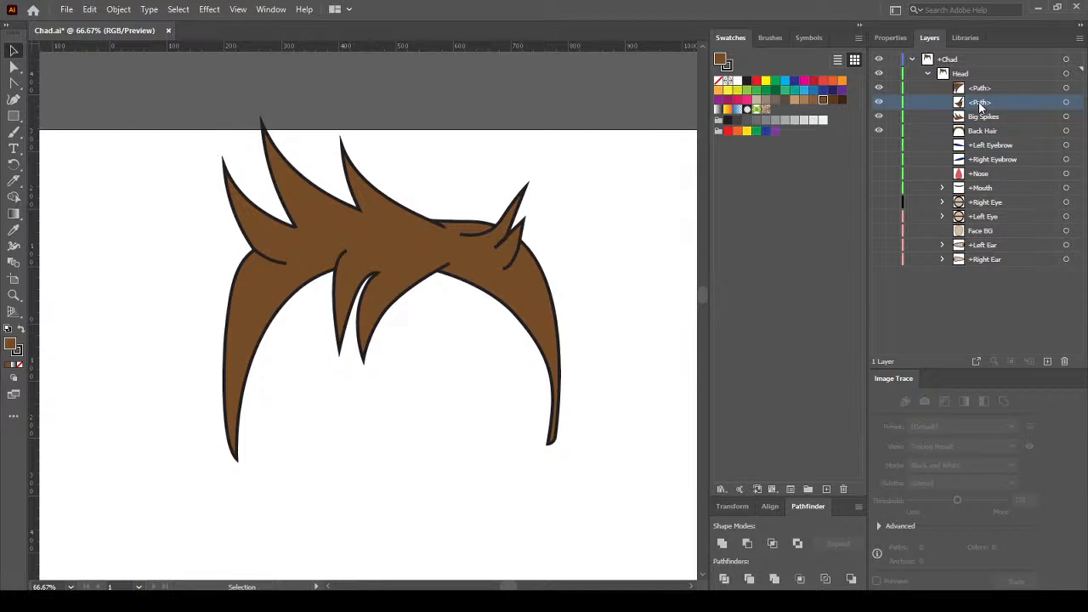
pyautogui.doubleClick(980, 103)
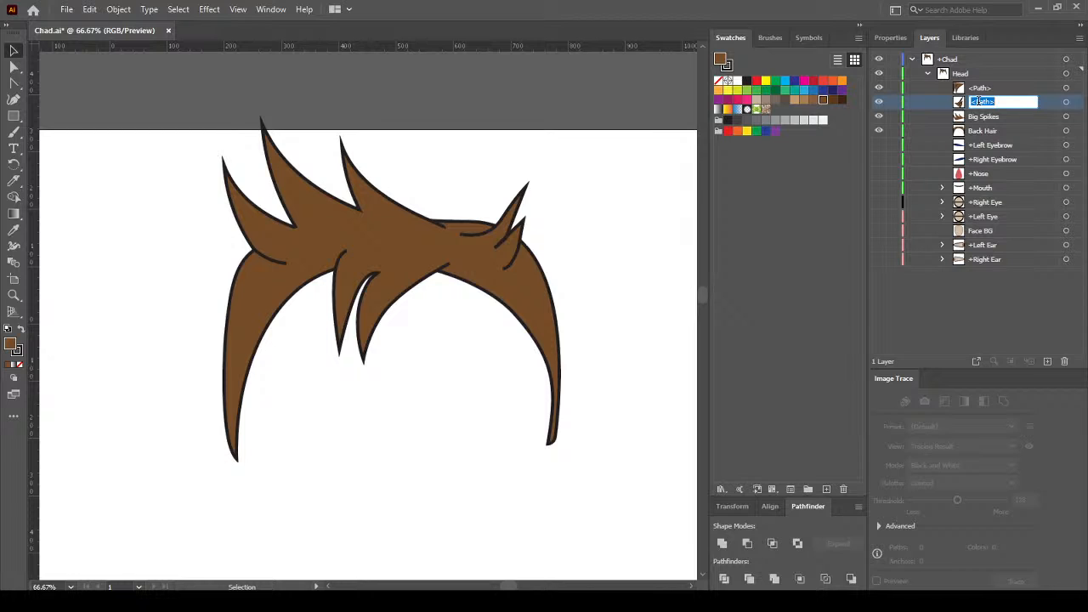
pyautogui.write('Small Spikes')
pyautogui.press('Return')
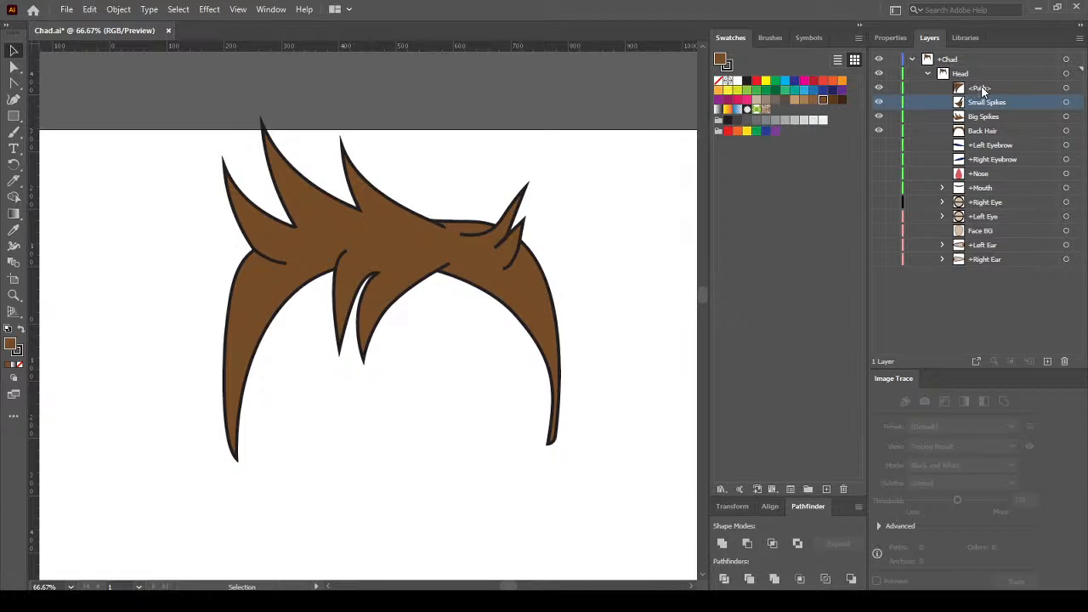
# Rename the topmost path in the Head layer as "Front Spikes"
pyautogui.doubleClick(982, 90)
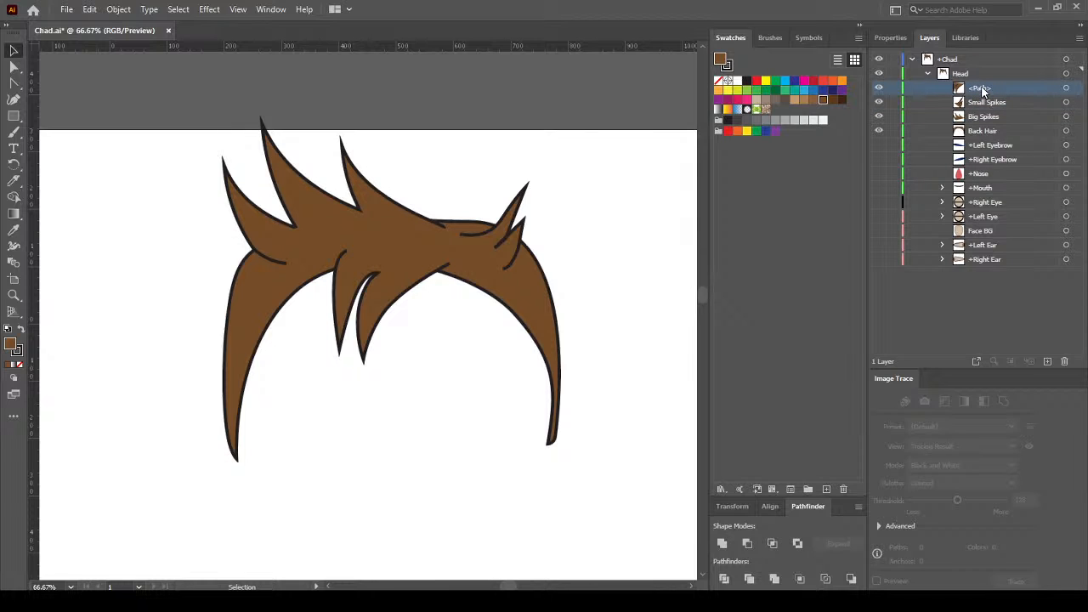
pyautogui.doubleClick(982, 90)
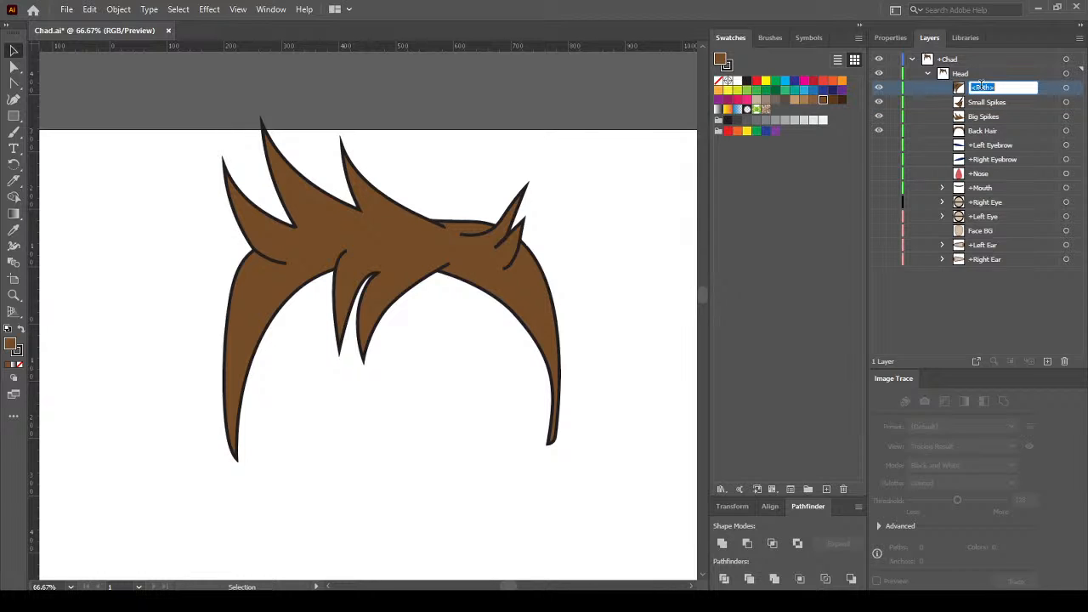
pyautogui.write('Front Spikes')
pyautogui.press('Return')
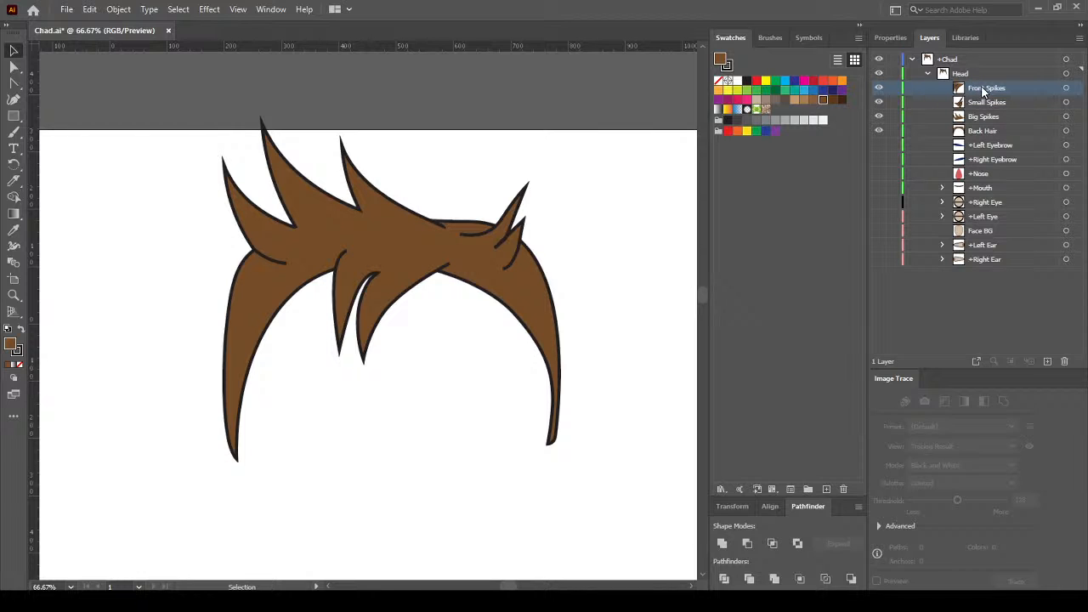
# Add a "+" prefix to the Back Hair and Big Spikes names, making them "+Back Hair" and "+Big Spikes"
pyautogui.click(981, 131)
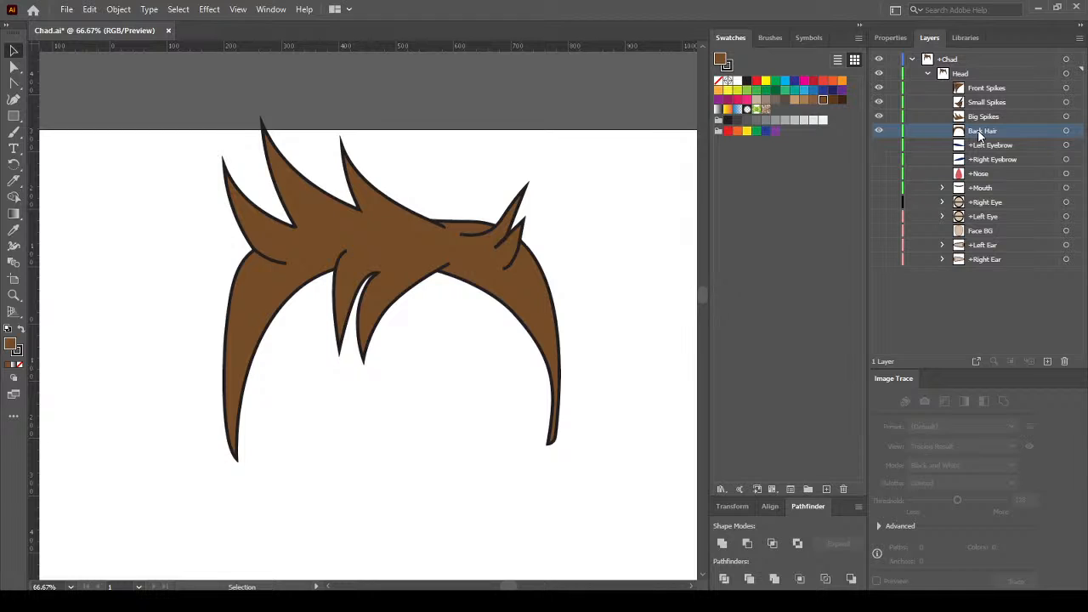
pyautogui.doubleClick(980, 132)
pyautogui.click(978, 129)
pyautogui.click(976, 124)
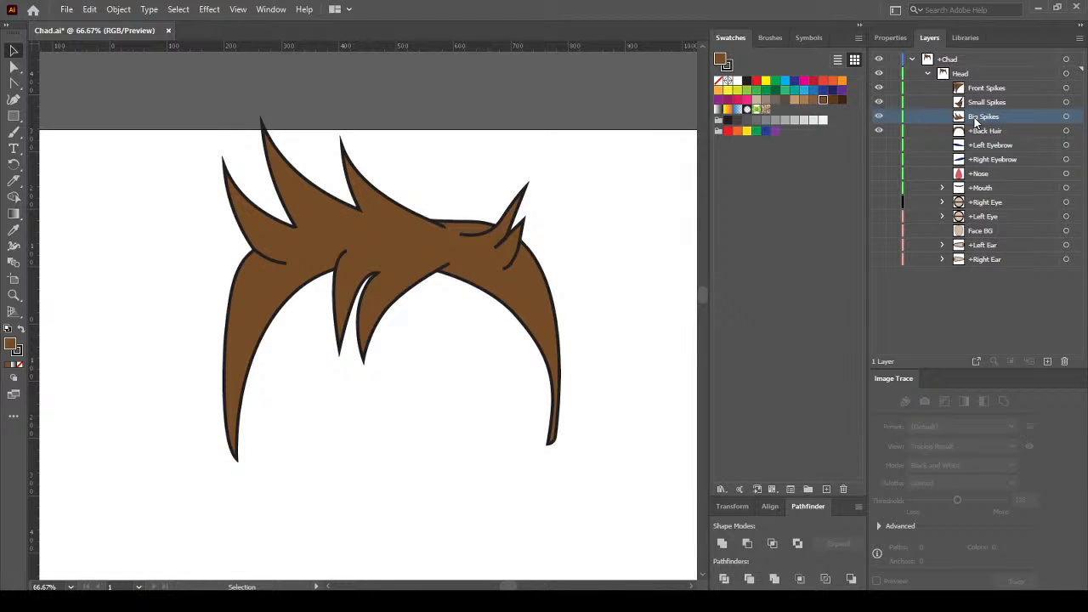
pyautogui.doubleClick(982, 115)
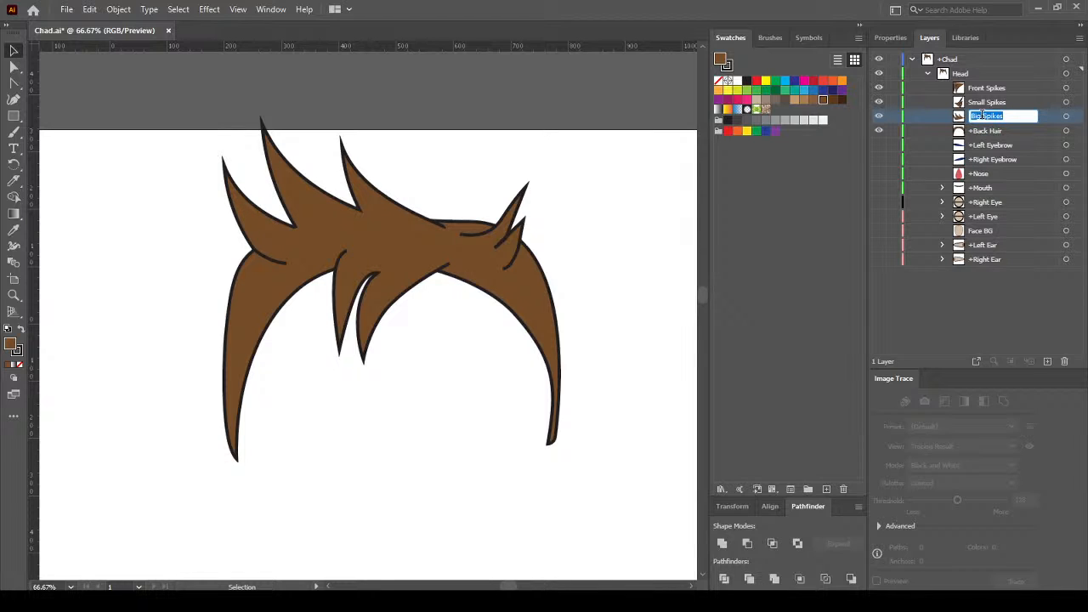
pyautogui.click(982, 115)
pyautogui.write('+')
# Add a "+" prefix to the Small Spikes and Front Spikes names, making them "+Small Spikes" and "+Front Spikes"
pyautogui.click(985, 104)
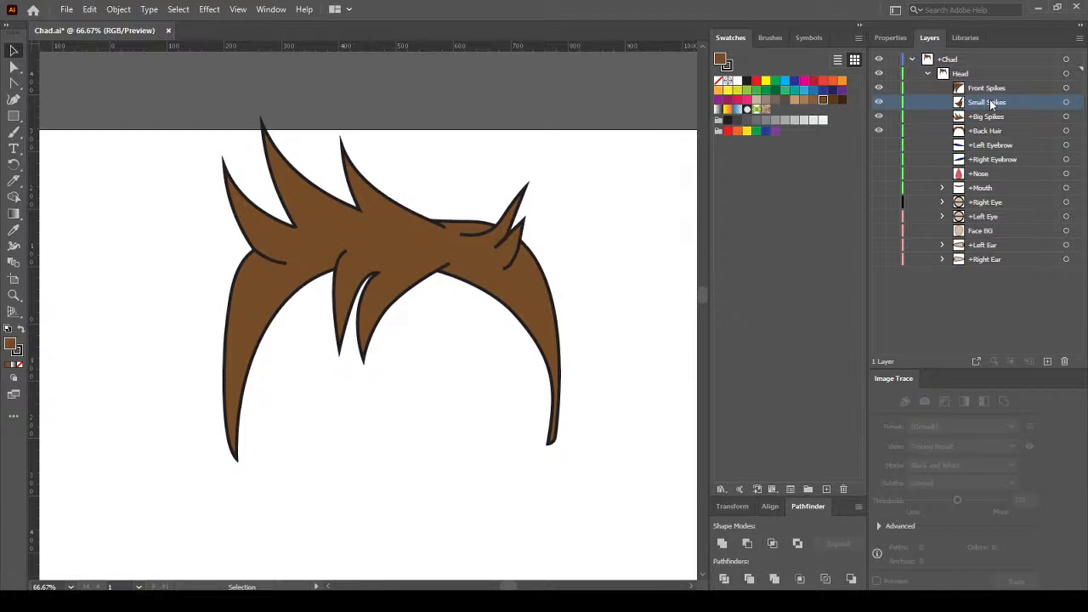
pyautogui.doubleClick(984, 102)
pyautogui.click(981, 101)
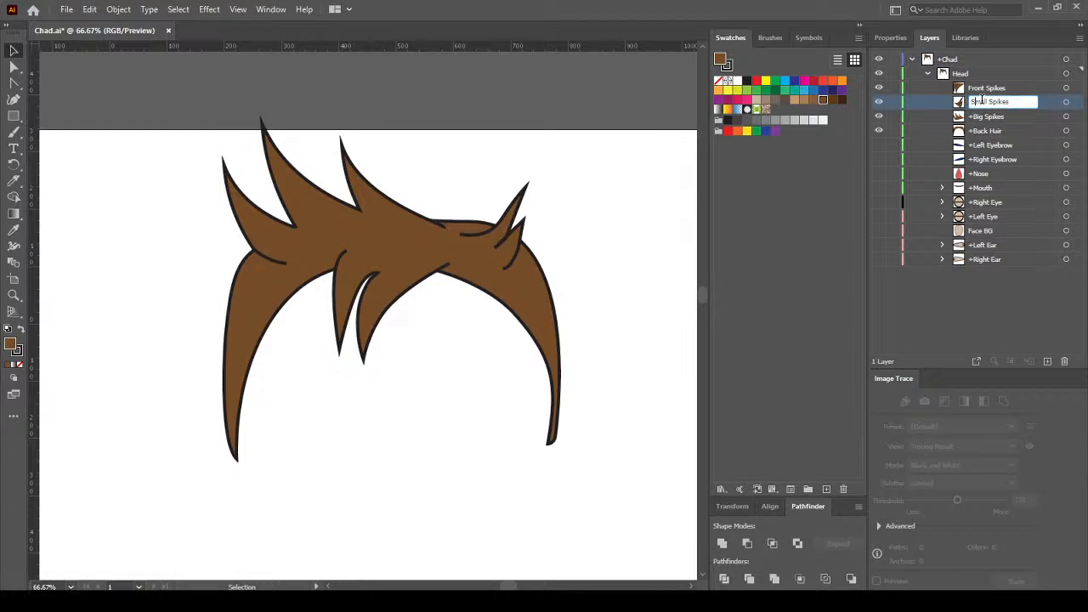
pyautogui.write('+')
pyautogui.press('Return')
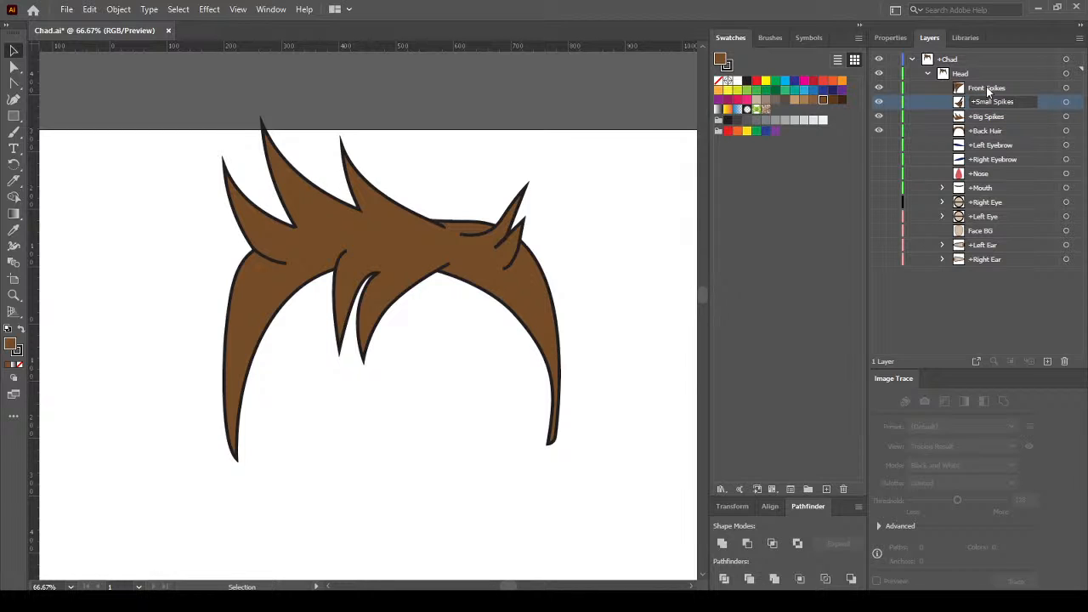
pyautogui.doubleClick(983, 86)
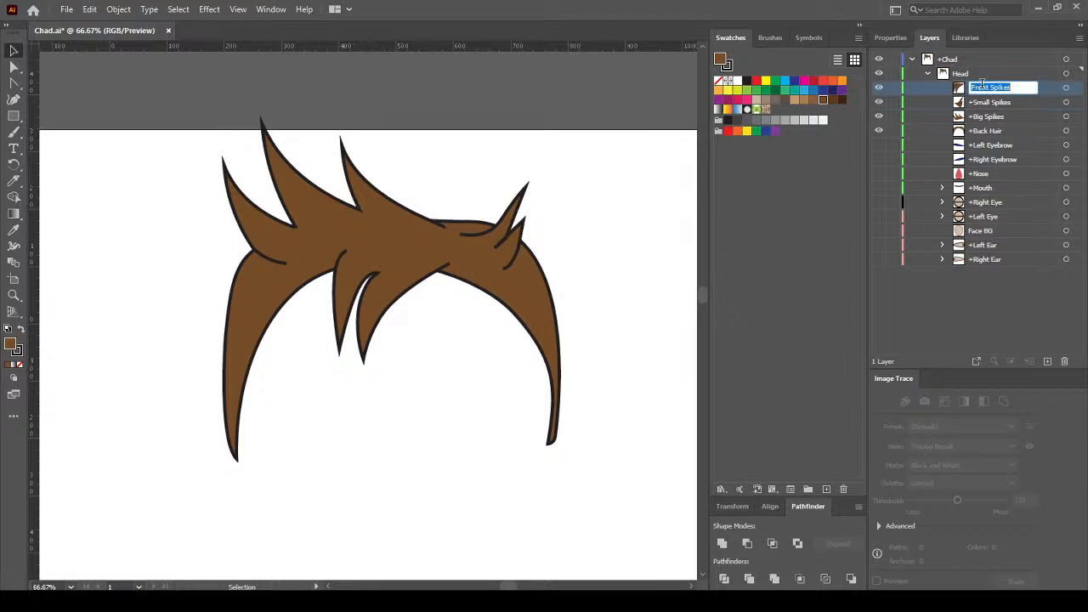
pyautogui.click(983, 86)
pyautogui.write('+')
pyautogui.press('Return')
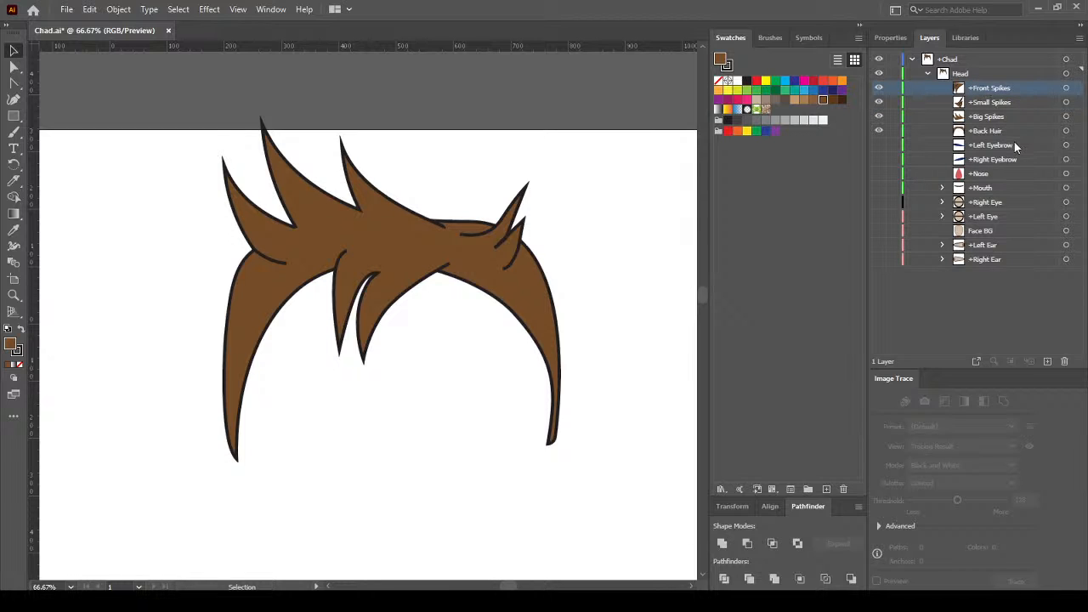
# Show the +Left Eyebrow and +Right Eyebrow paths and fill both with the same brown swatch as the hair
pyautogui.click(879, 149)
pyautogui.click(879, 159)
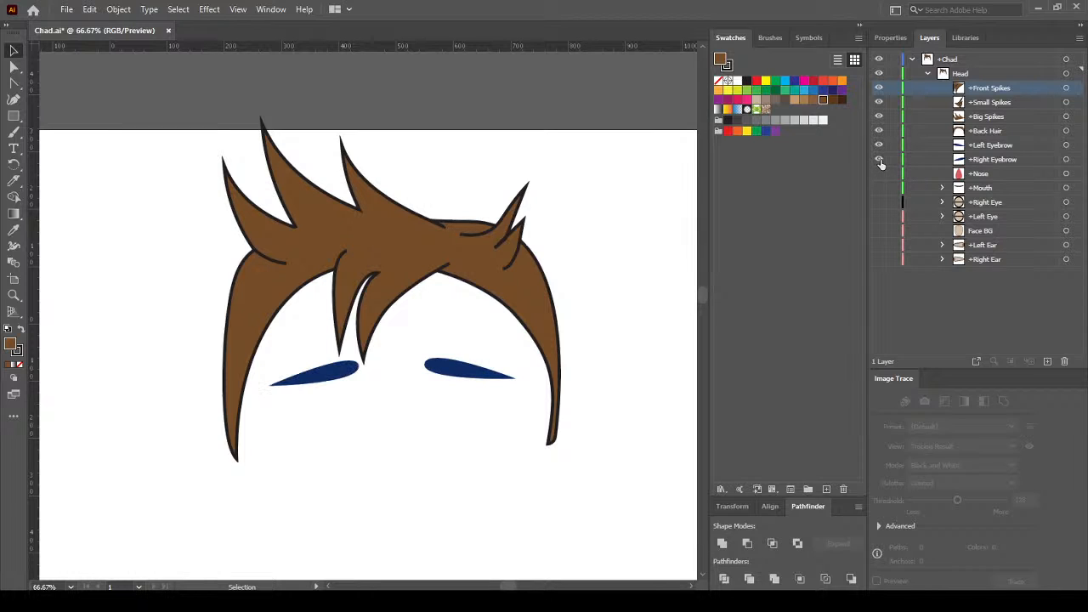
pyautogui.click(998, 145)
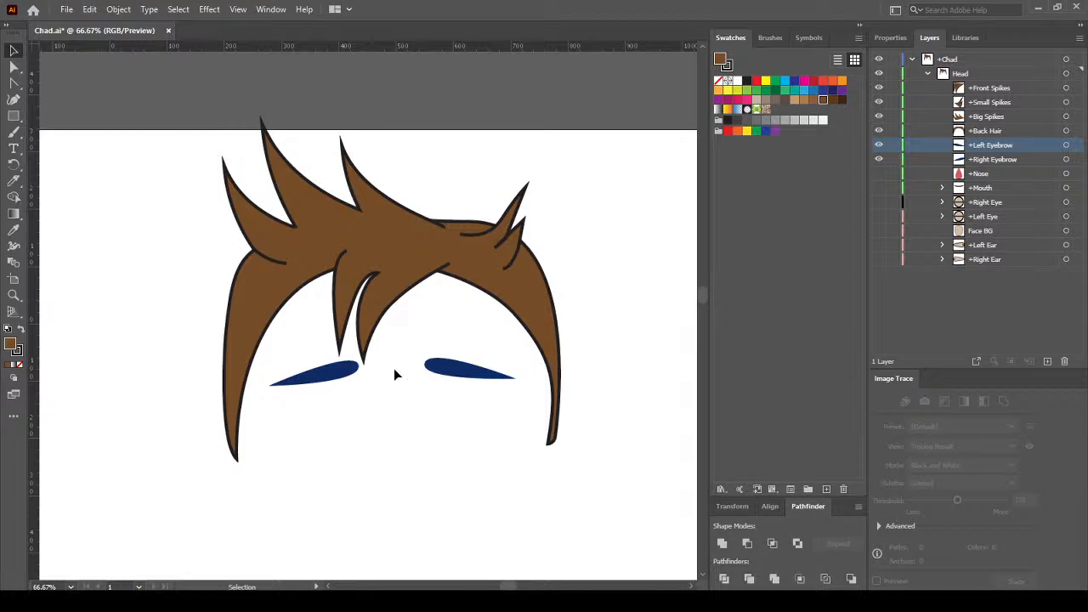
pyautogui.click(339, 376)
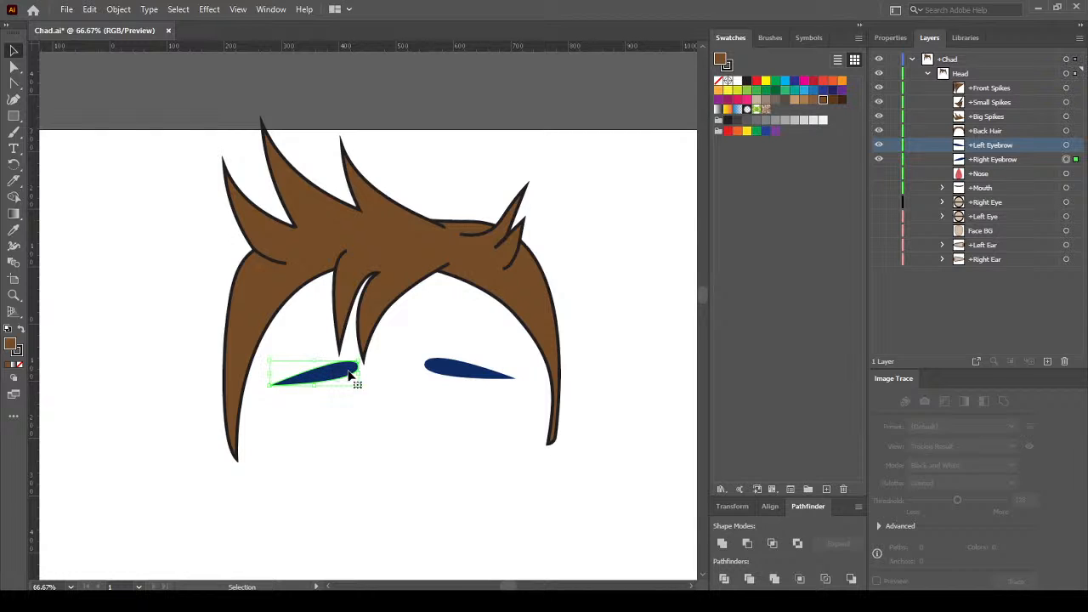
pyautogui.click(824, 102)
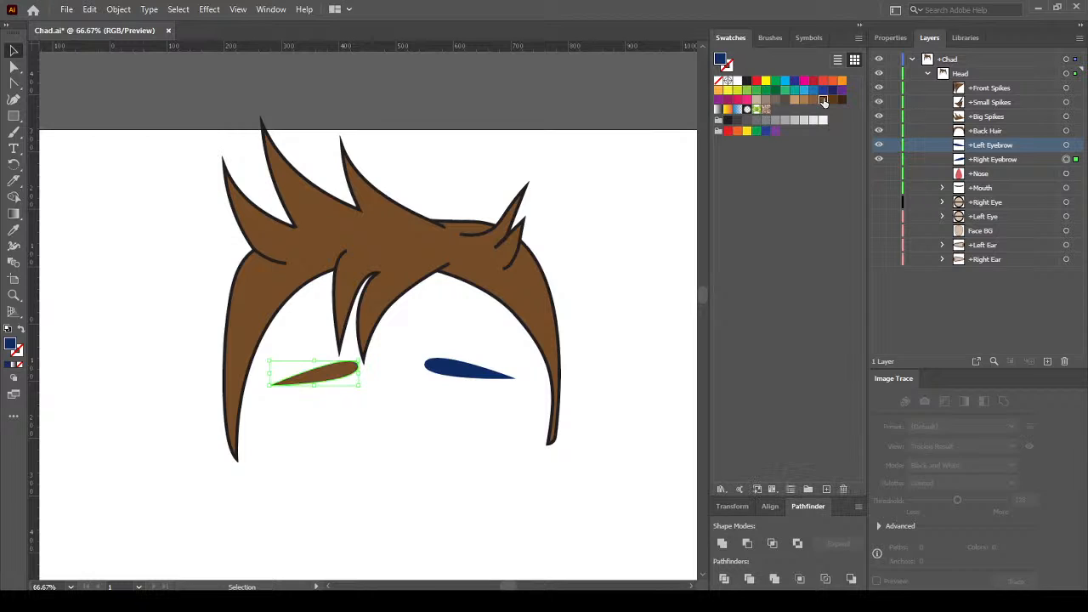
pyautogui.click(469, 374)
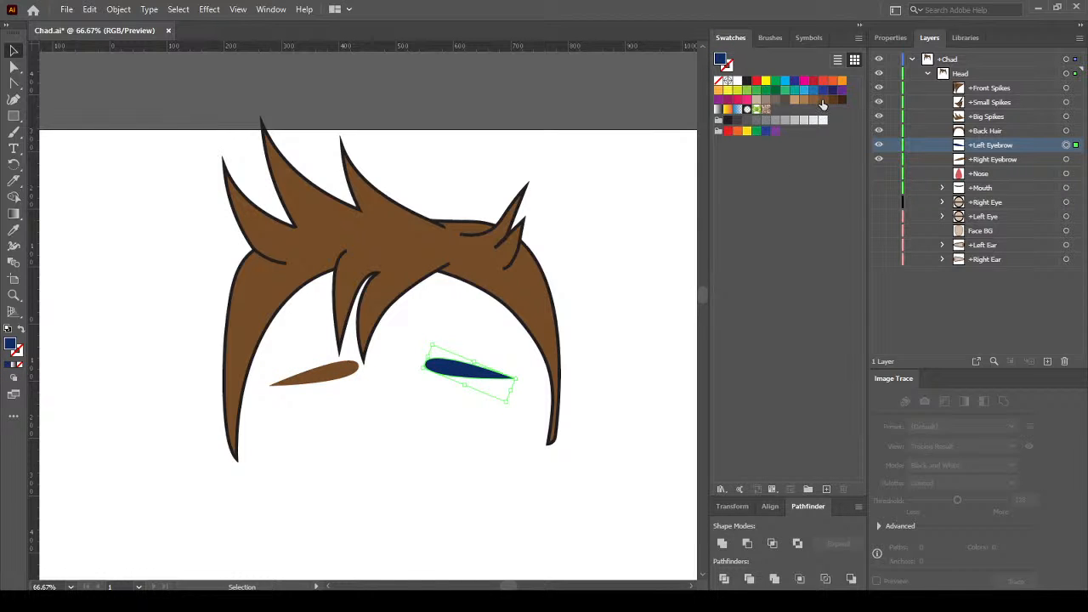
pyautogui.click(823, 100)
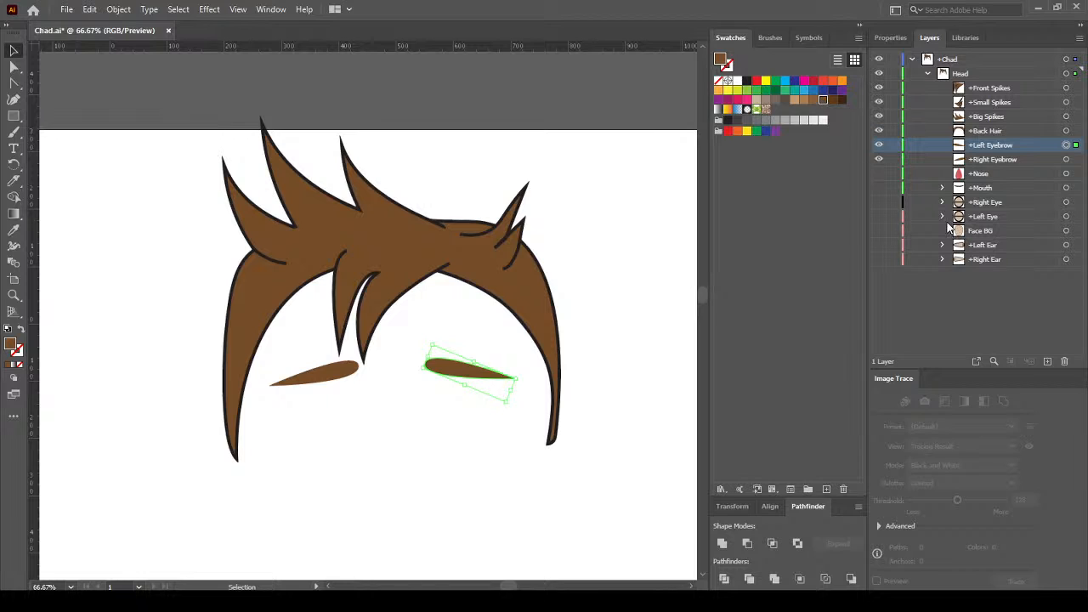
# Make the +Nose, +Mouth, both eyes, Face BG and both ears visible again in the Head layer
pyautogui.click(879, 175)
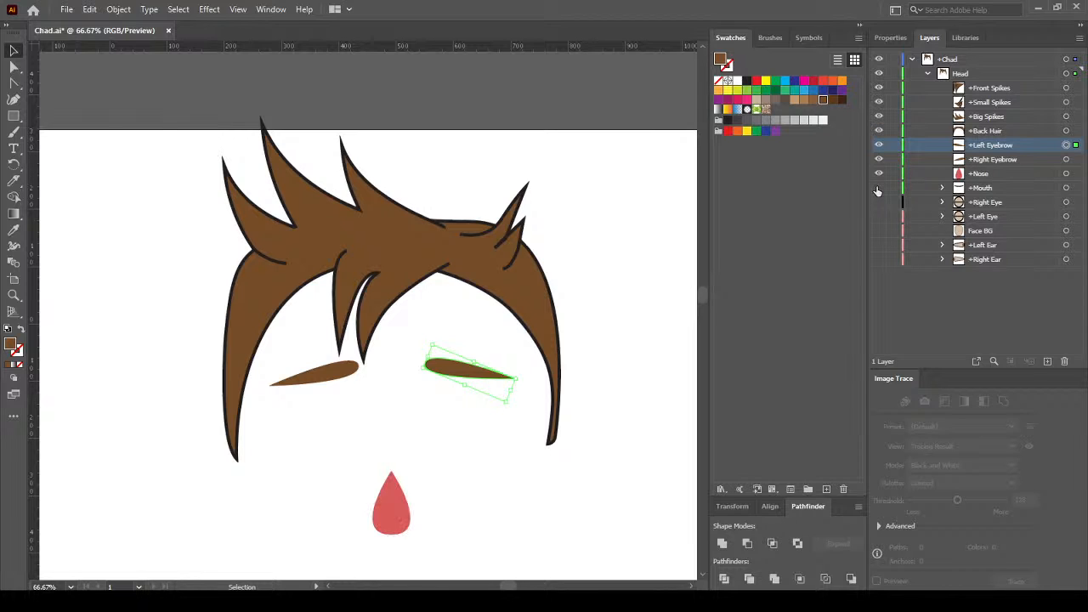
pyautogui.click(880, 188)
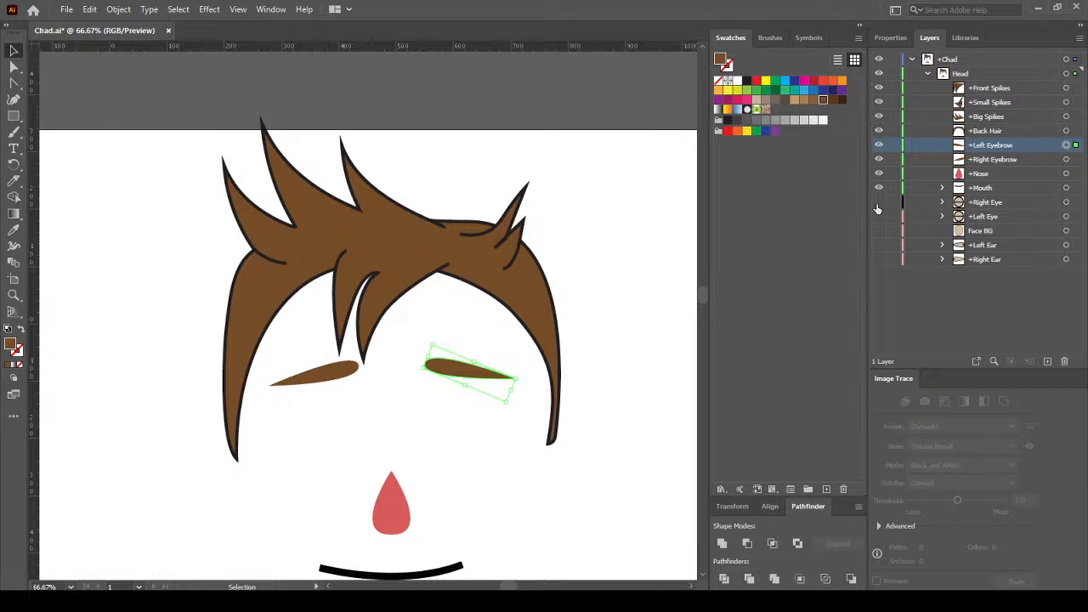
pyautogui.click(879, 204)
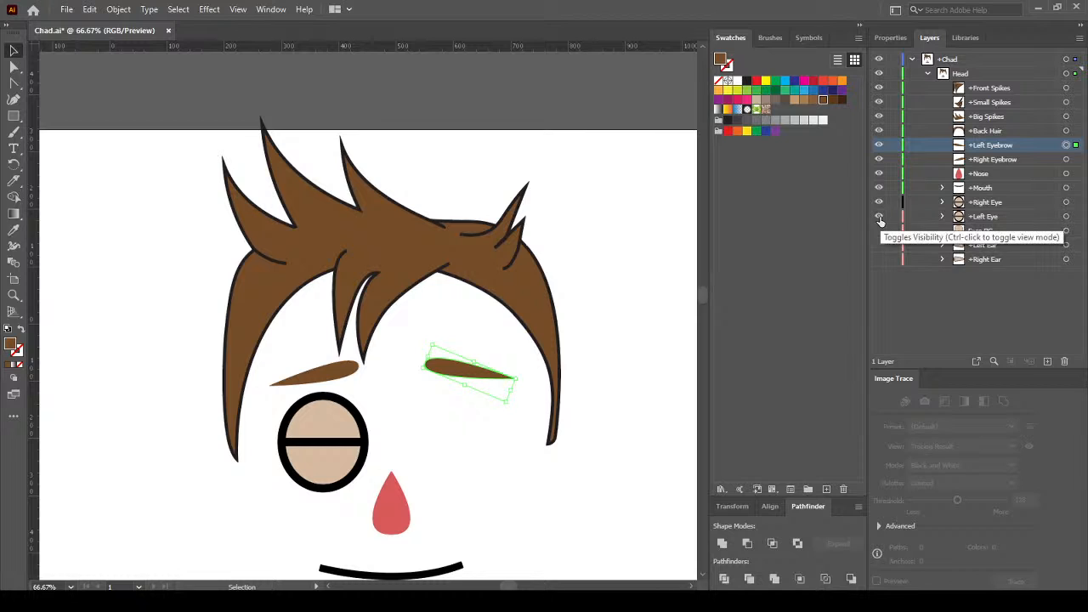
pyautogui.click(879, 217)
pyautogui.click(879, 230)
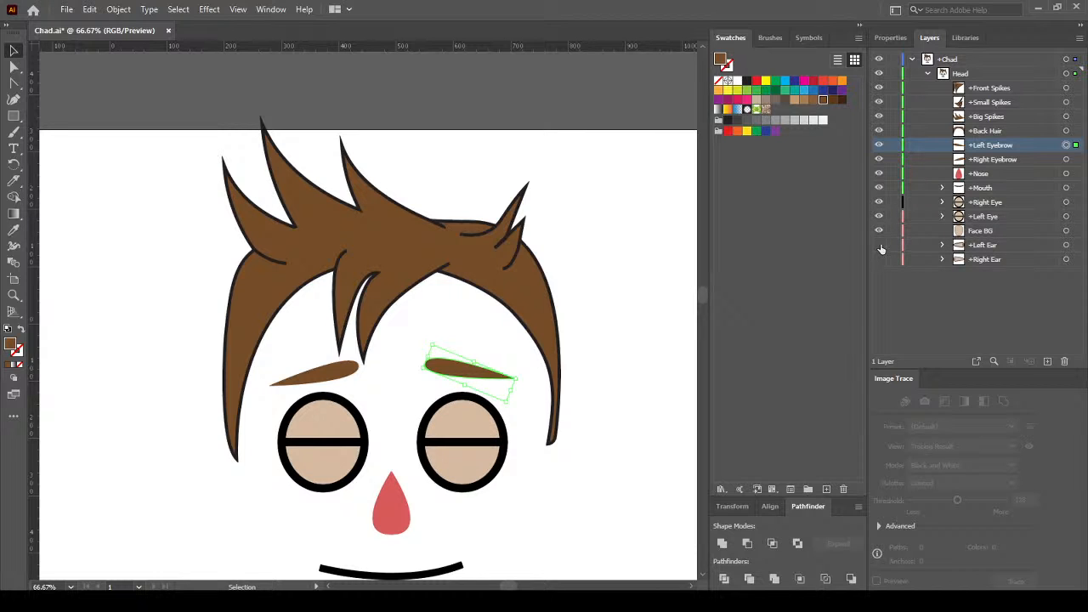
pyautogui.click(879, 245)
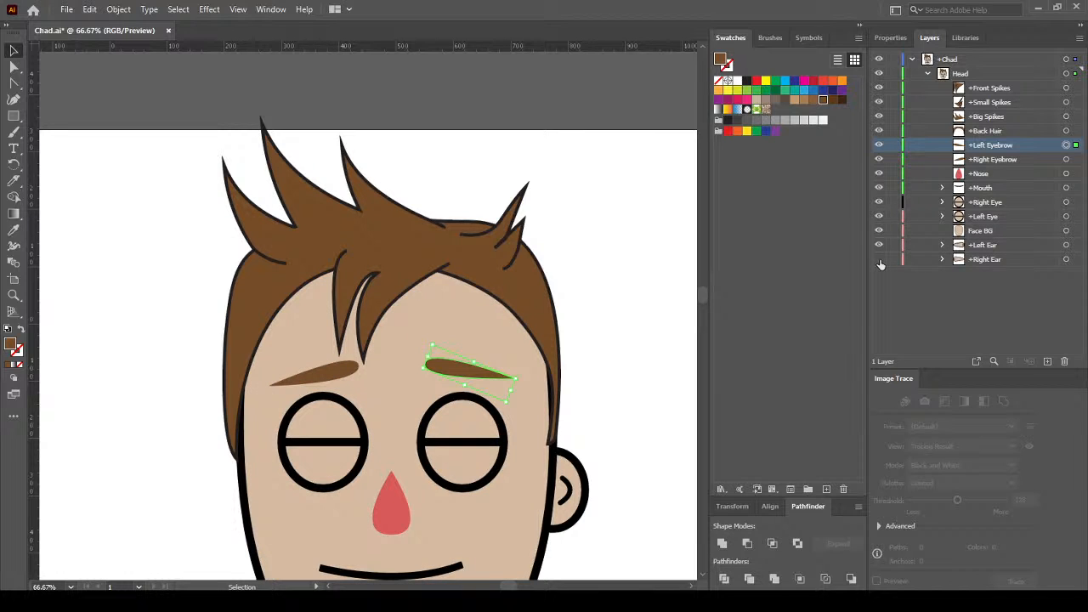
pyautogui.click(880, 259)
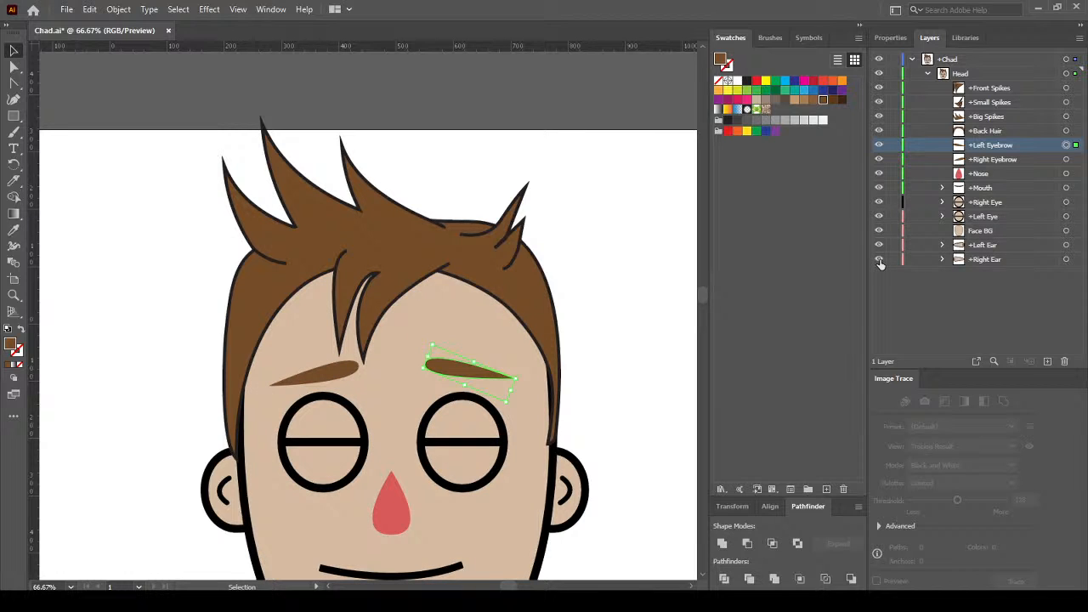
# Move the entire head artwork down until the tallest hair spikes lie within the artboard
pyautogui.click(513, 110)
pyautogui.scroll(-3, 541, 240)
pyautogui.scroll(-1, 503, 257)
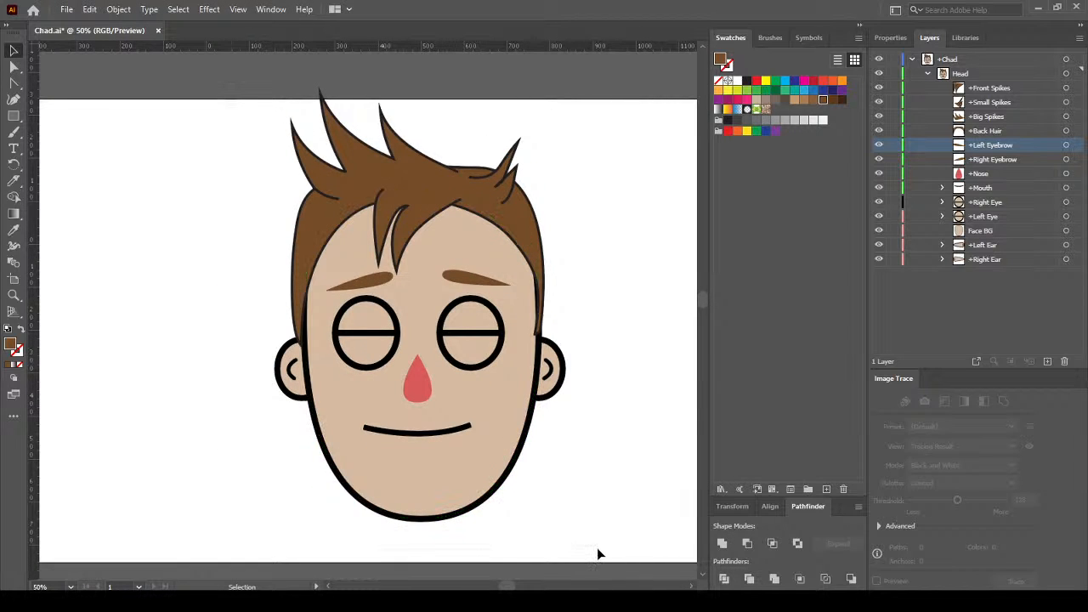
pyautogui.hotkey('ctrl', 'a')
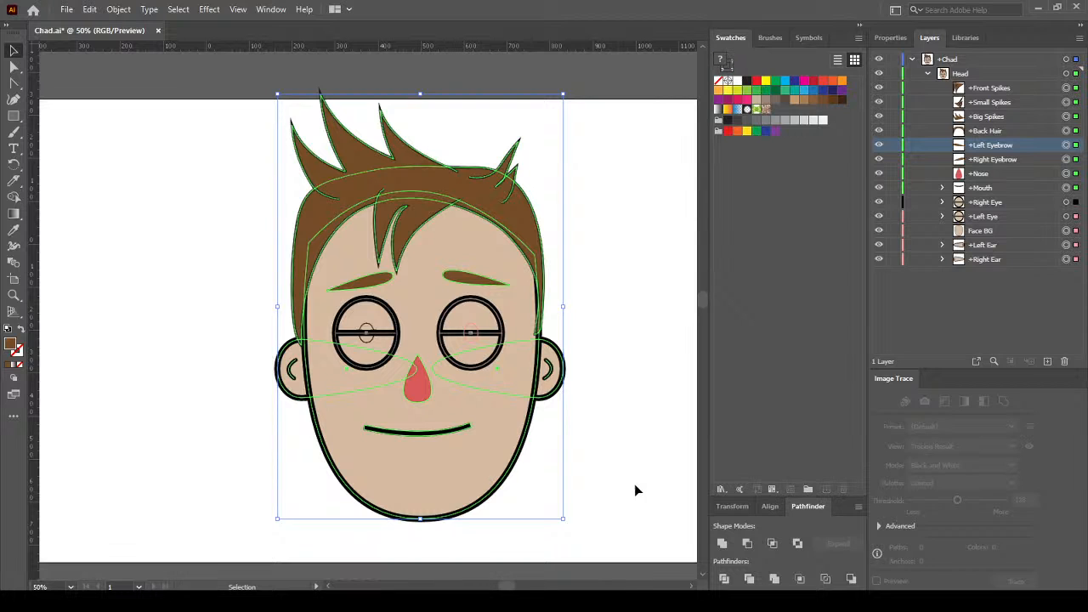
pyautogui.hotkey('shift', 'Down')
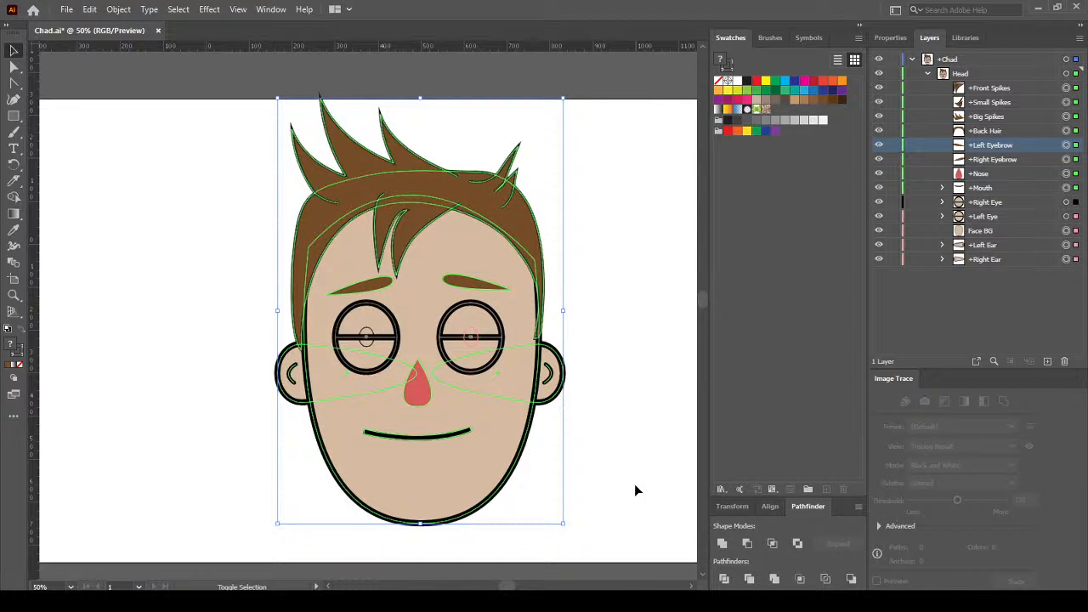
pyautogui.hotkey('shift', 'Down')
pyautogui.hotkey('shift', 'Down')
pyautogui.hotkey('shift', 'Down')
pyautogui.hotkey('shift', 'Down')
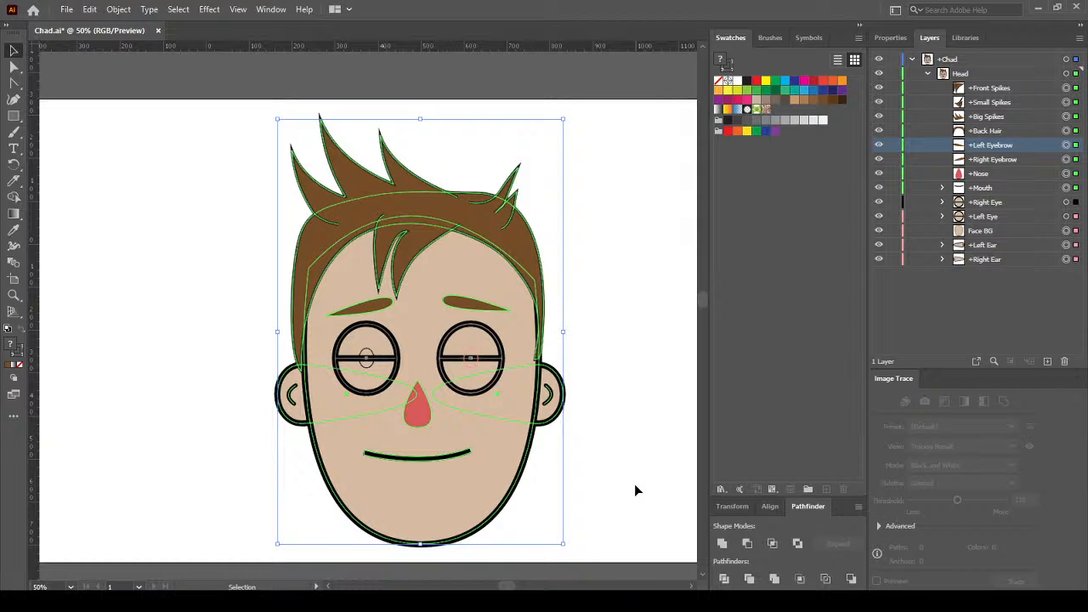
pyautogui.click(594, 143)
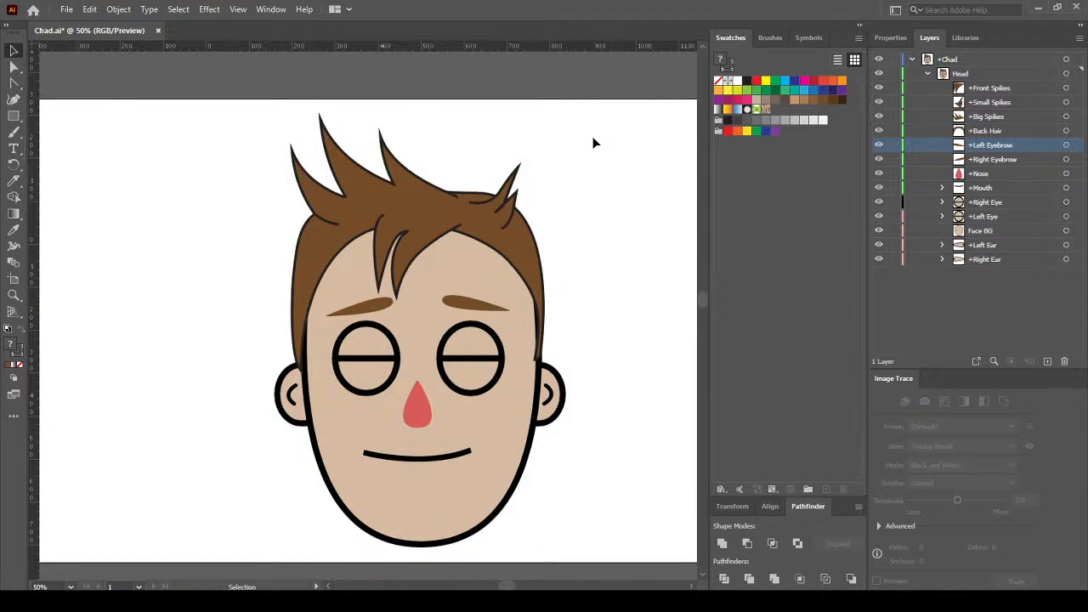
# Create a new layer directly above Face BG inside Head and name it "+Shadow"
pyautogui.click(1021, 234)
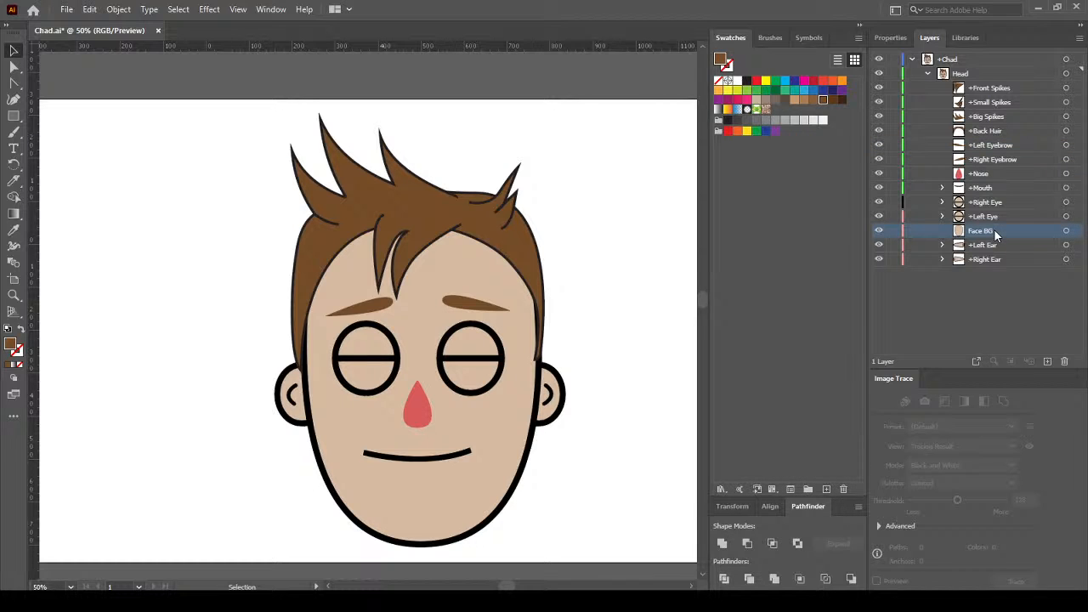
pyautogui.click(1048, 362)
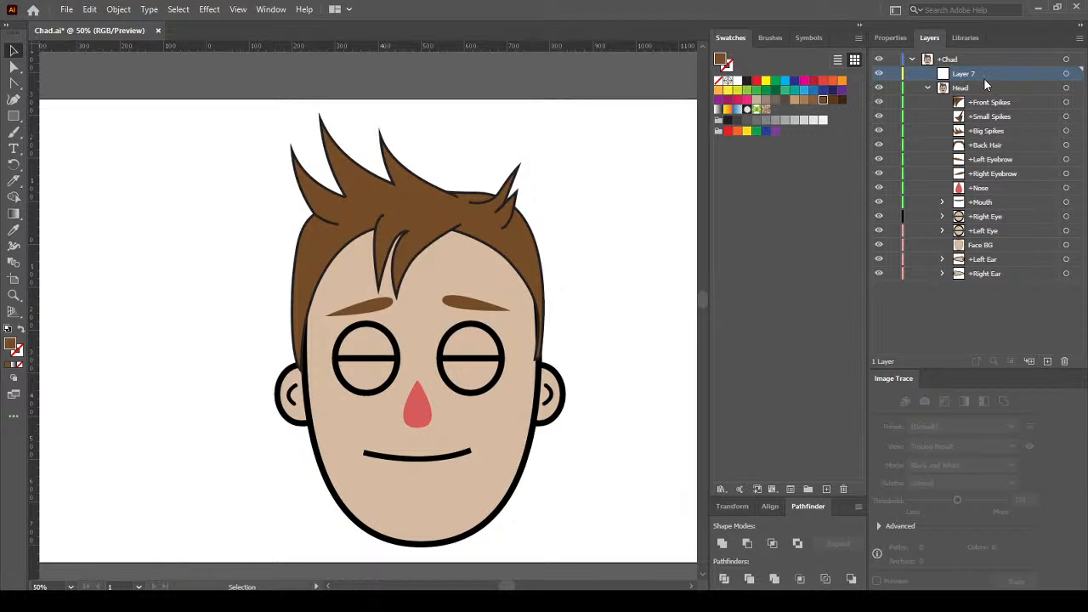
pyautogui.moveTo(975, 73); pyautogui.dragTo(1004, 241)
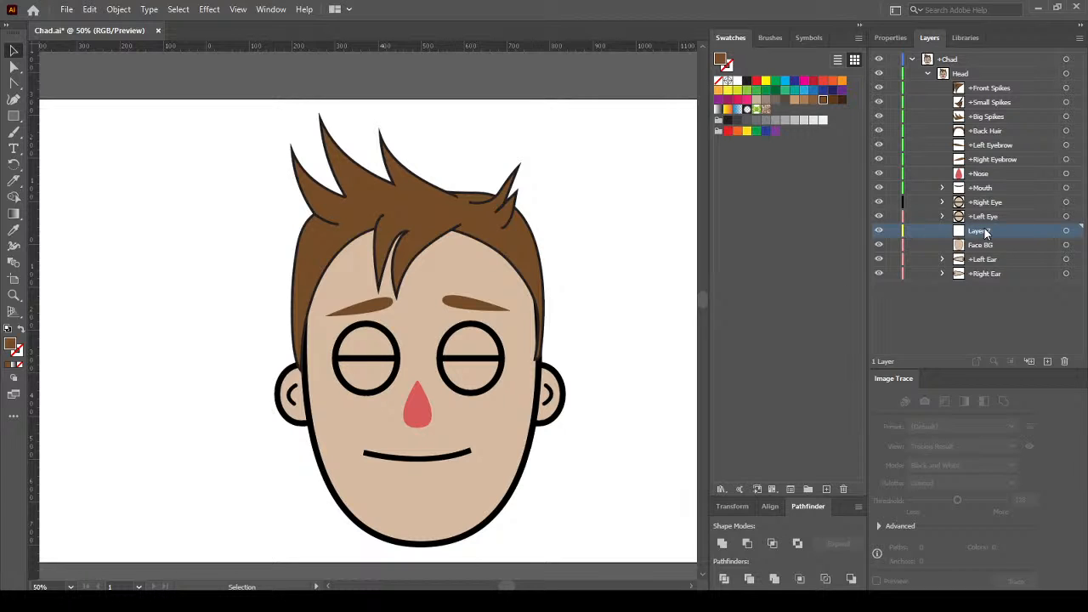
pyautogui.doubleClick(986, 232)
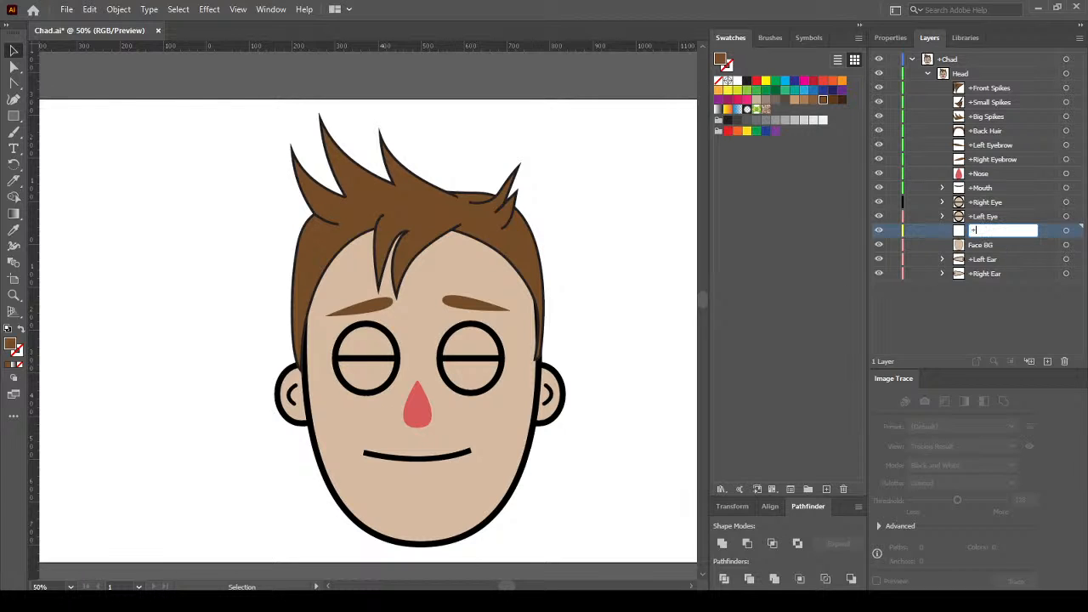
pyautogui.write('+Shadow')
pyautogui.press('Return')
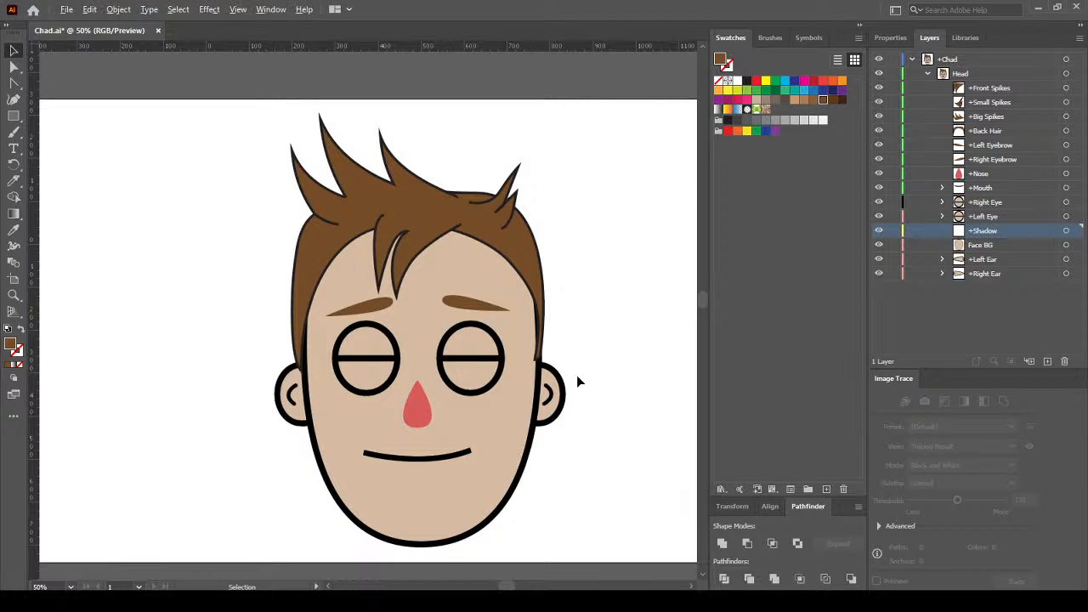
# Hide all Head parts above +Shadow and draw a black rectangle from near the face's centre to just past the artboard's right edge
pyautogui.scroll(-2, 578, 377)
pyautogui.moveTo(590, 332); pyautogui.dragTo(408, 272)
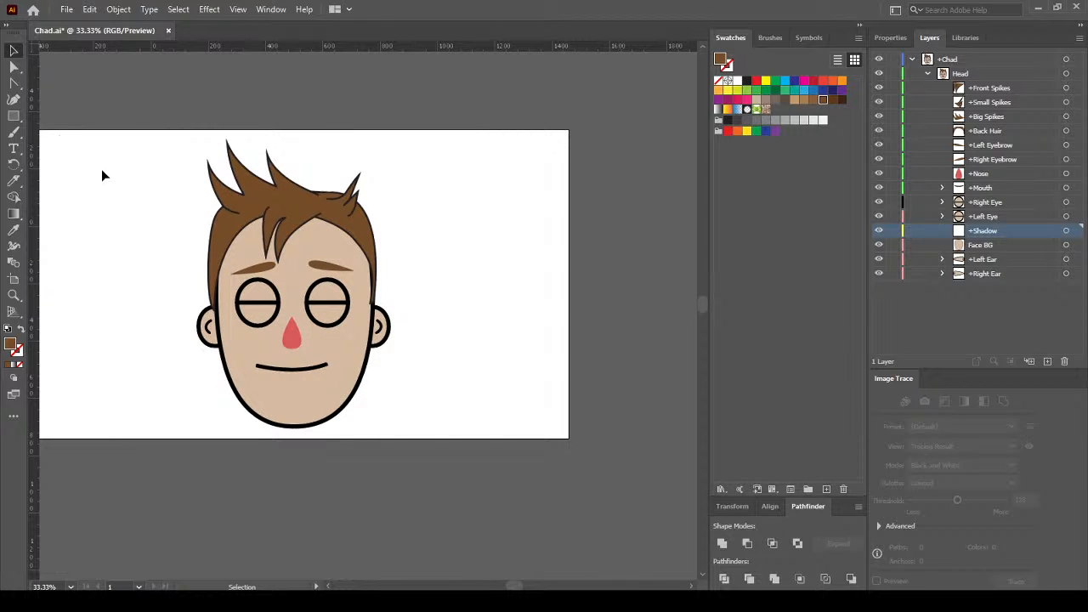
pyautogui.click(13, 117)
pyautogui.click(746, 82)
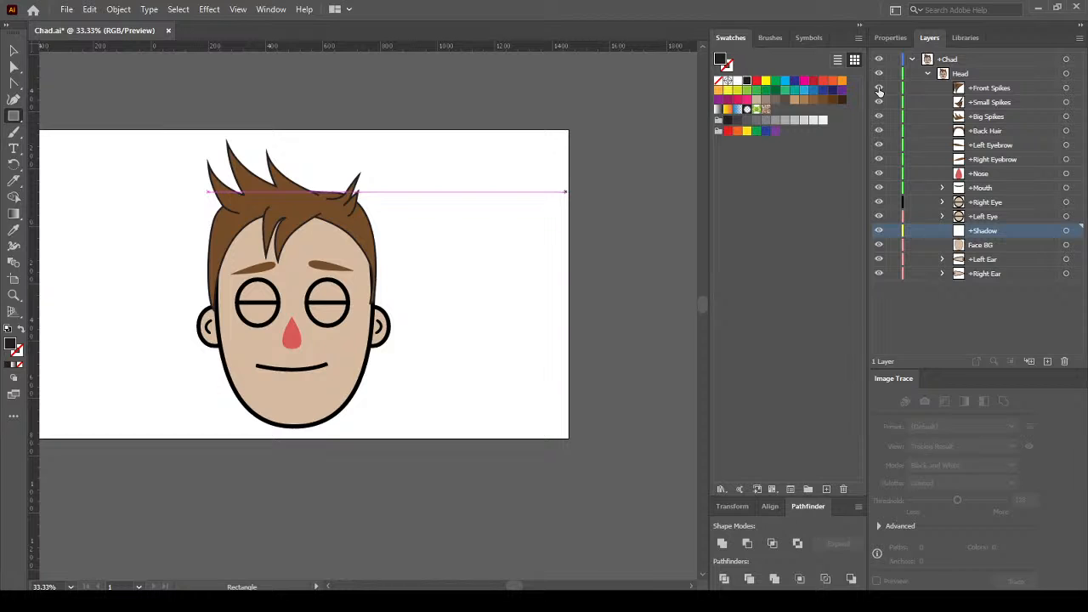
pyautogui.moveTo(879, 88); pyautogui.dragTo(879, 221)
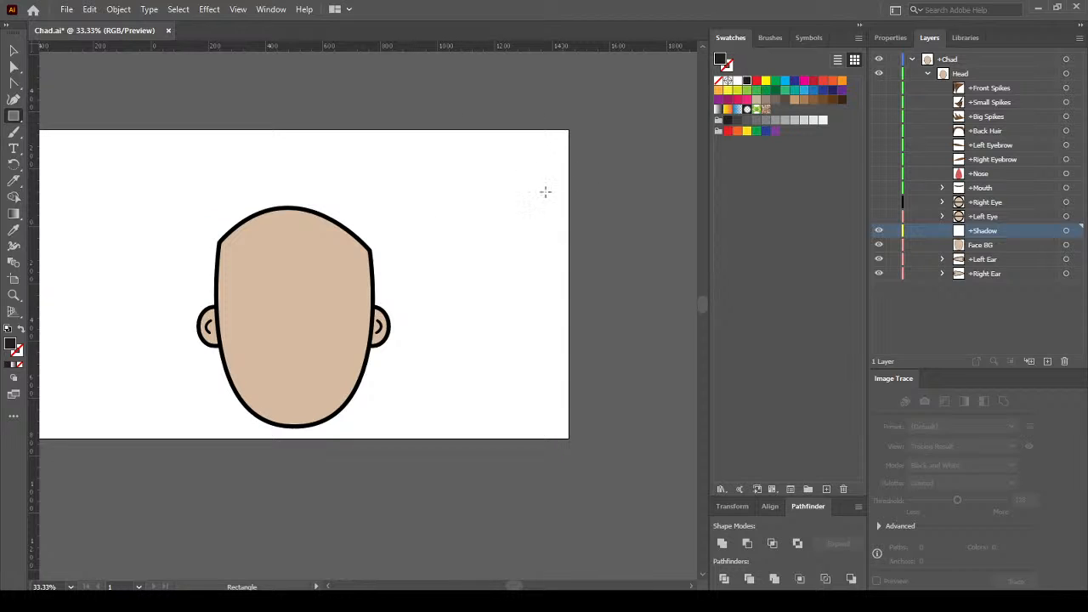
pyautogui.moveTo(567, 179); pyautogui.dragTo(280, 434)
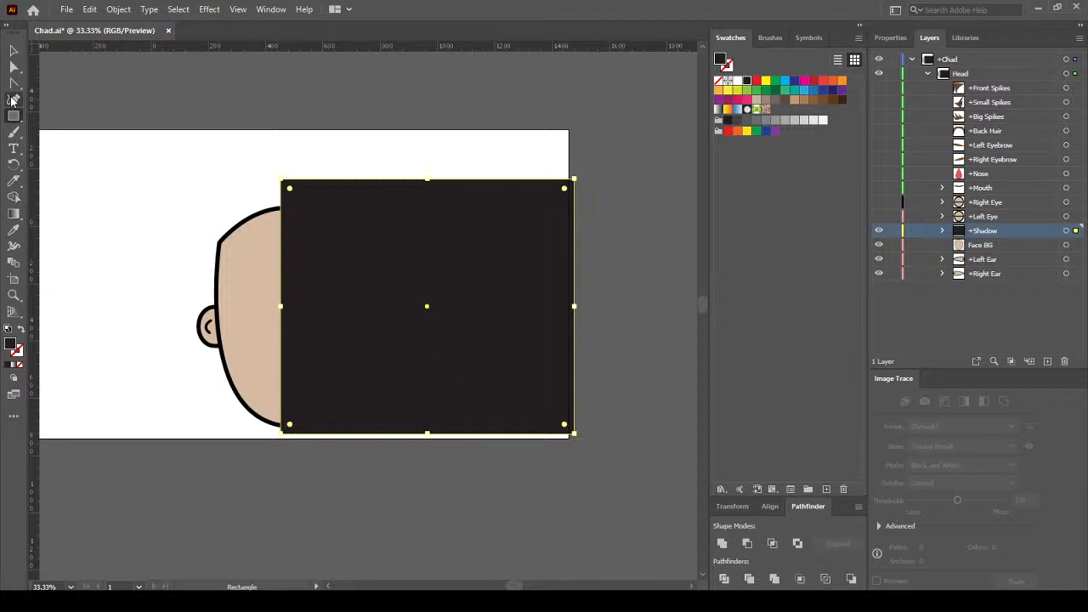
# Add an anchor point with the Pen tool at the middle of the black rectangle's left edge
pyautogui.click(13, 100)
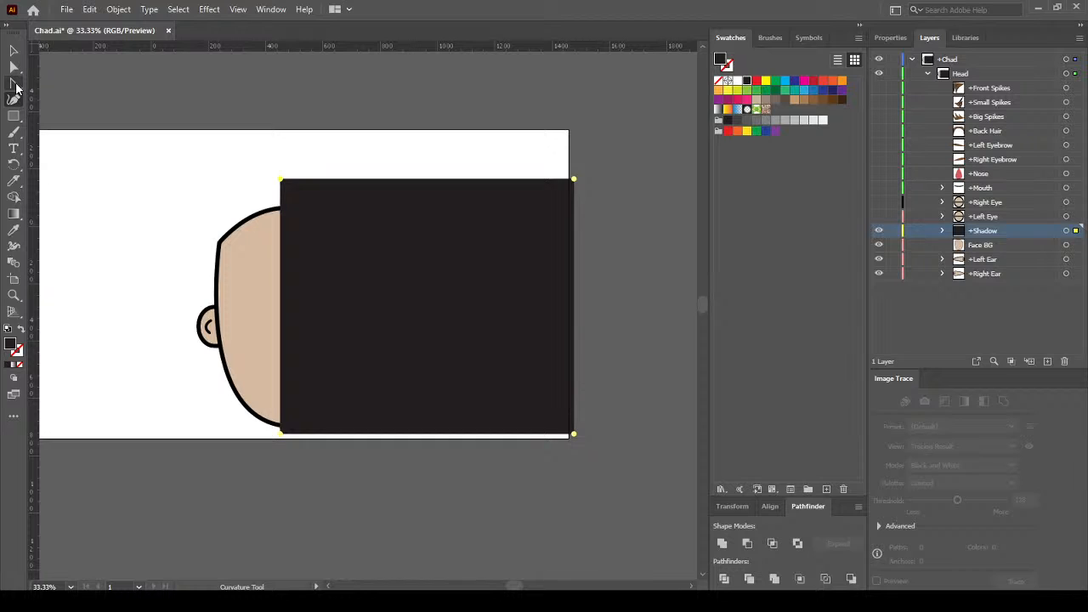
pyautogui.click(15, 84)
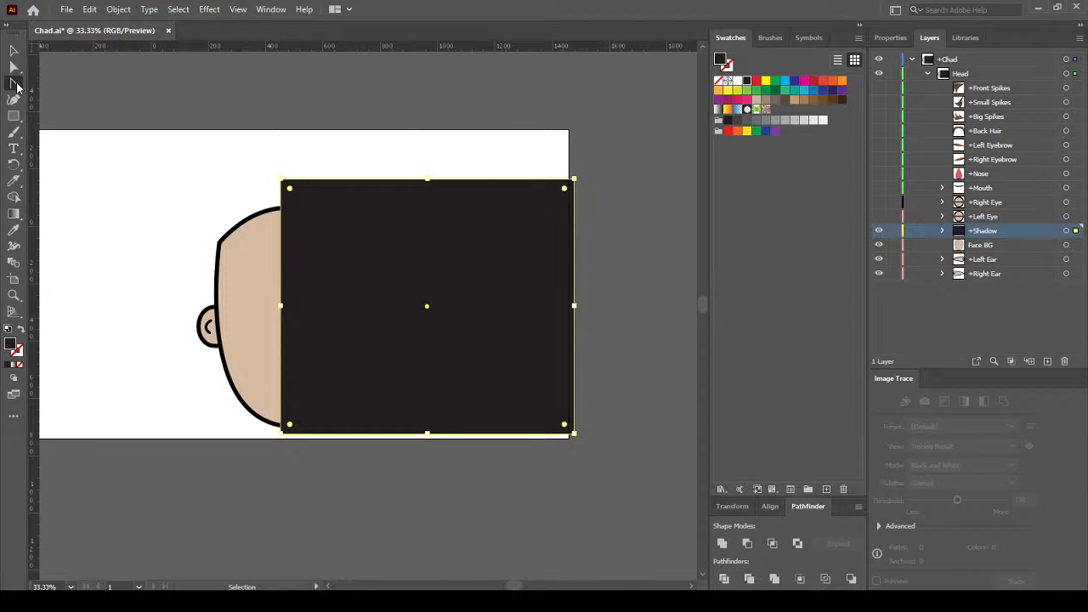
pyautogui.click(17, 86)
pyautogui.click(16, 86)
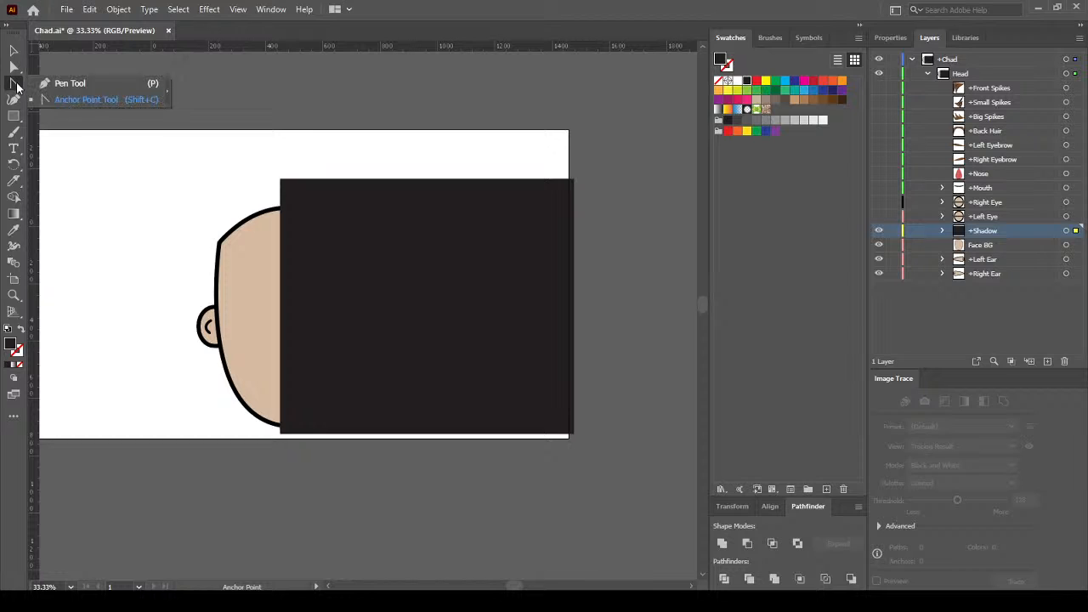
pyautogui.click(64, 87)
pyautogui.press('p')
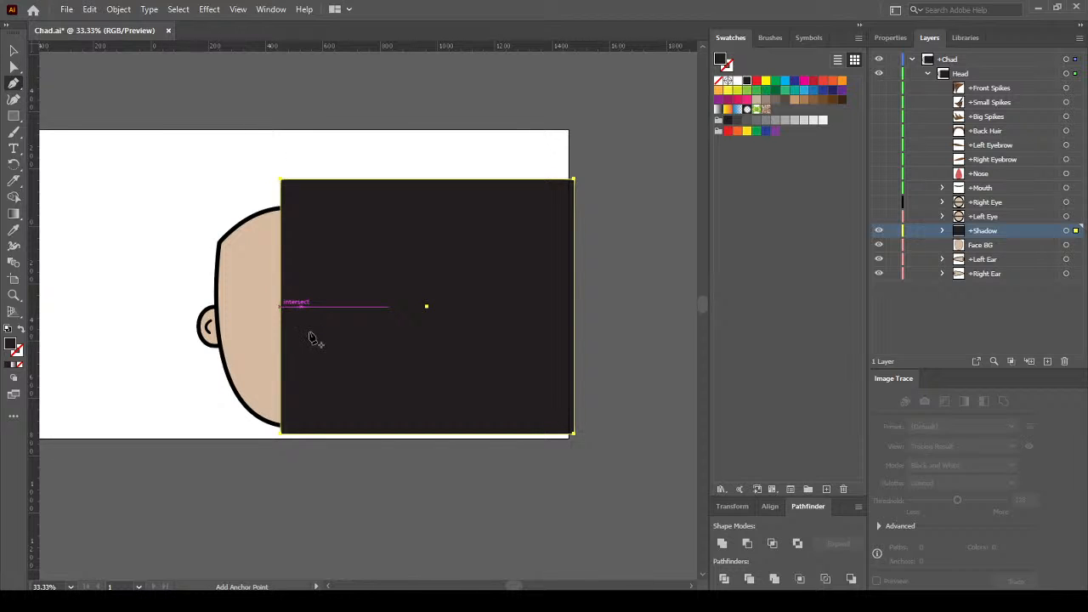
pyautogui.click(281, 307)
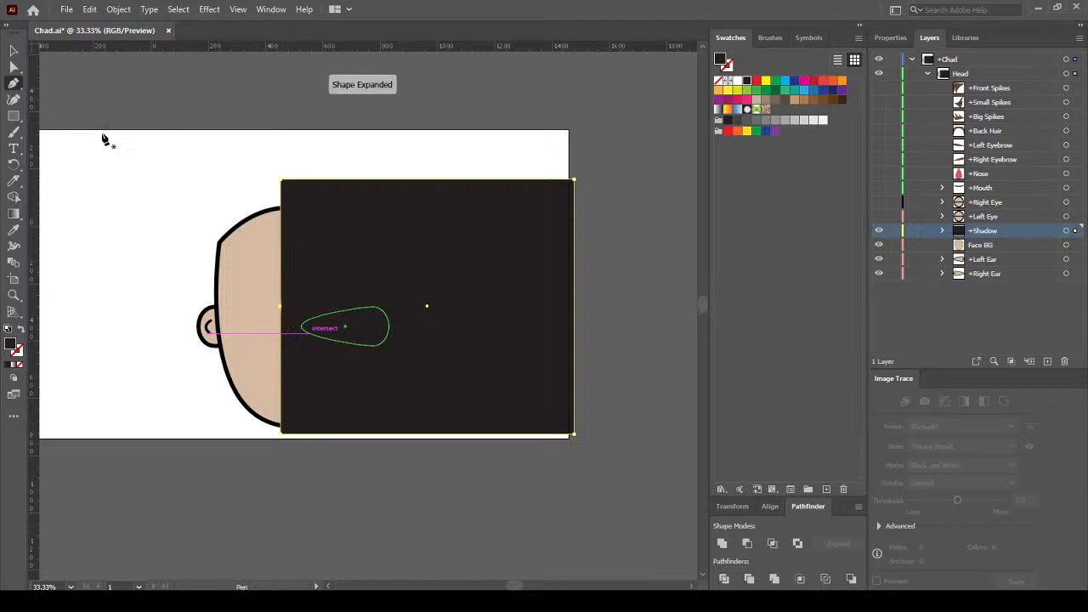
# Move the new anchor inward, right of the face's centre, so the shadow's left edge forms a V-shaped notch
pyautogui.press('a')
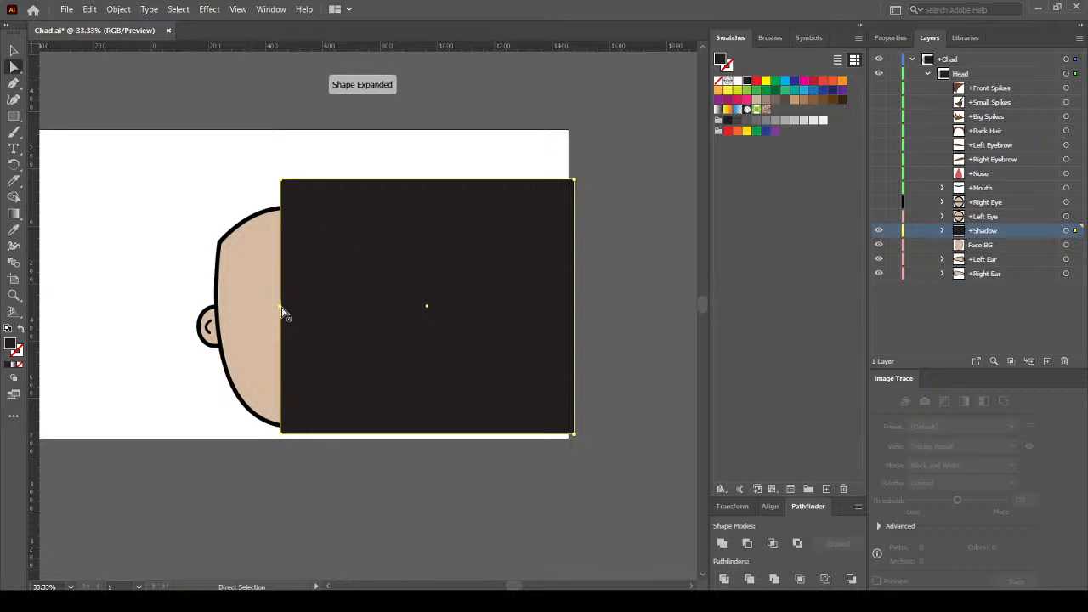
pyautogui.click(281, 308)
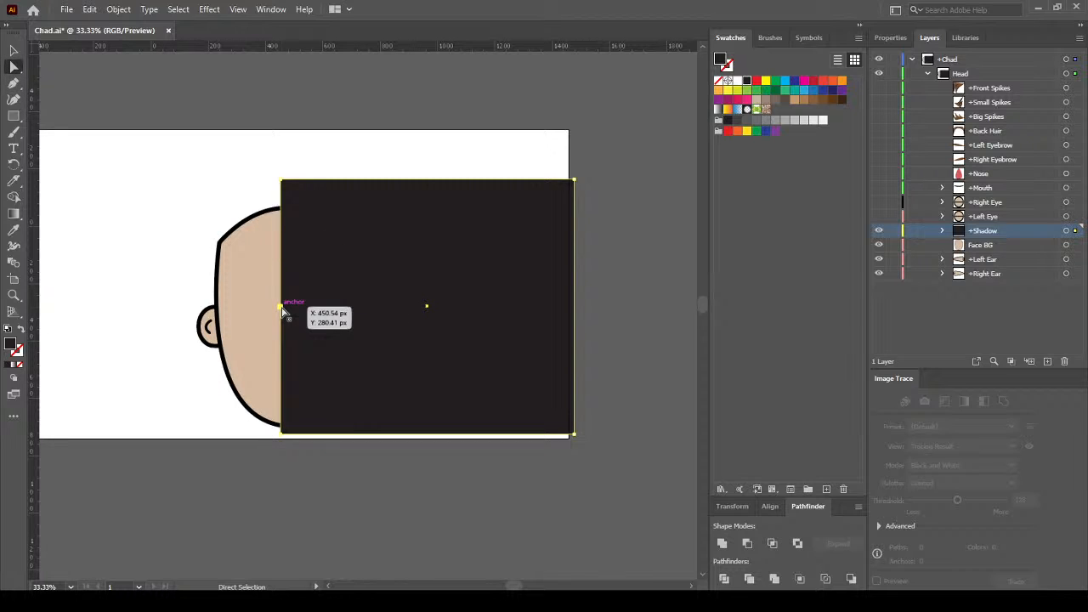
pyautogui.moveTo(281, 307); pyautogui.dragTo(342, 318)
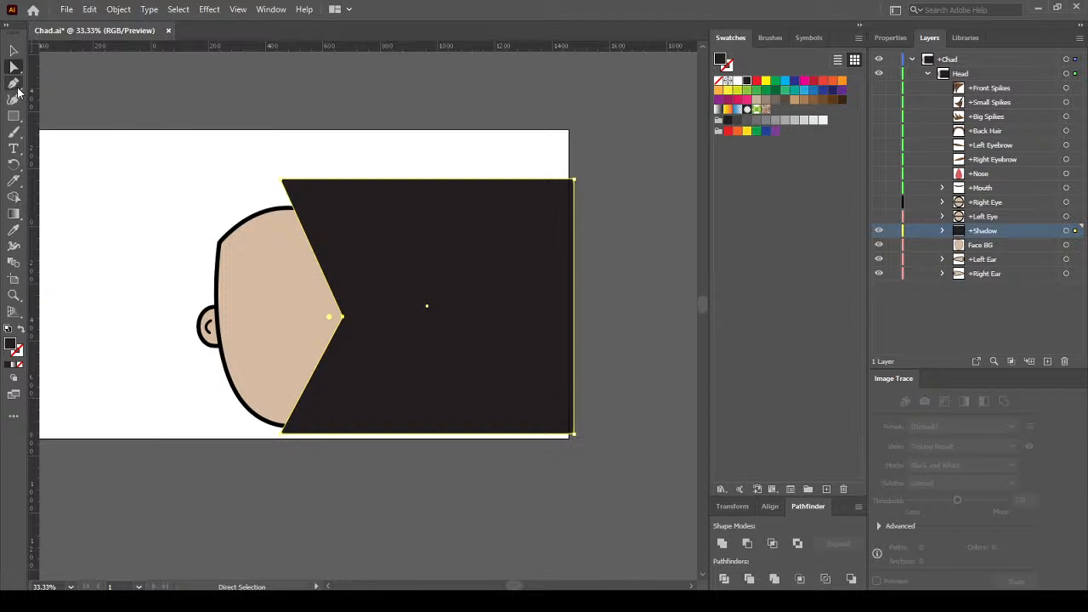
# Convert the shadow's V-notch anchor to a smooth point so its left edge becomes a continuous curve, and deselect the shape
pyautogui.moveTo(18, 91); pyautogui.dragTo(44, 85)
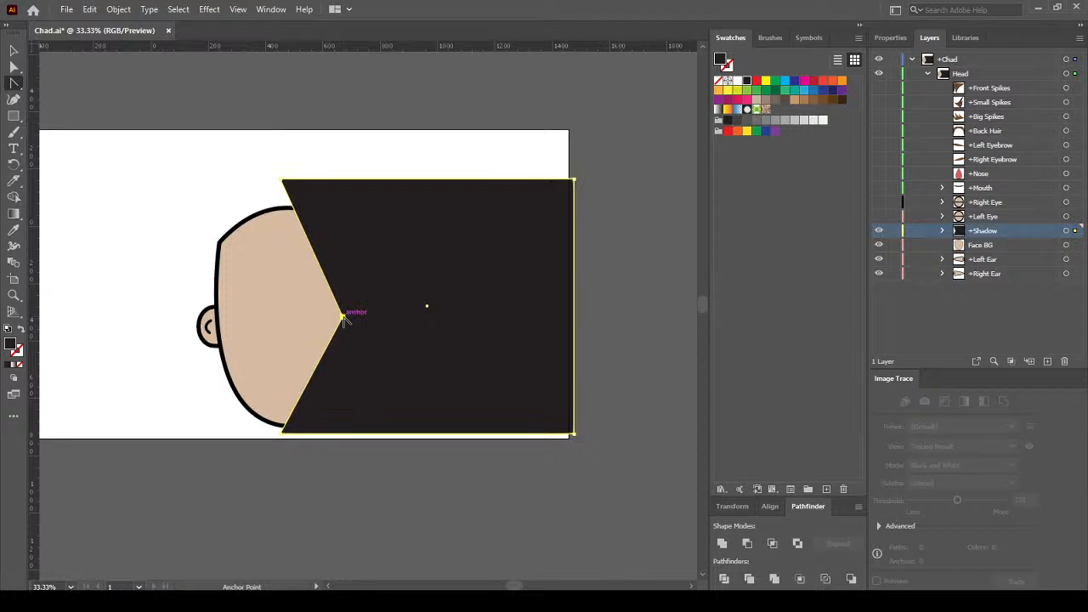
pyautogui.moveTo(343, 318); pyautogui.dragTo(342, 415)
pyautogui.press('v')
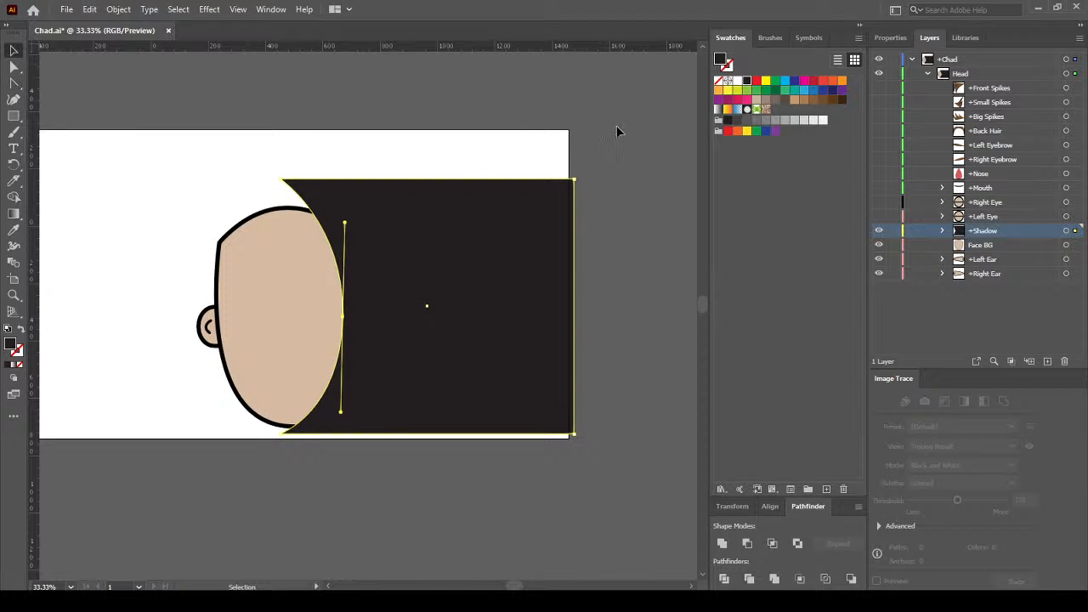
pyautogui.click(660, 198)
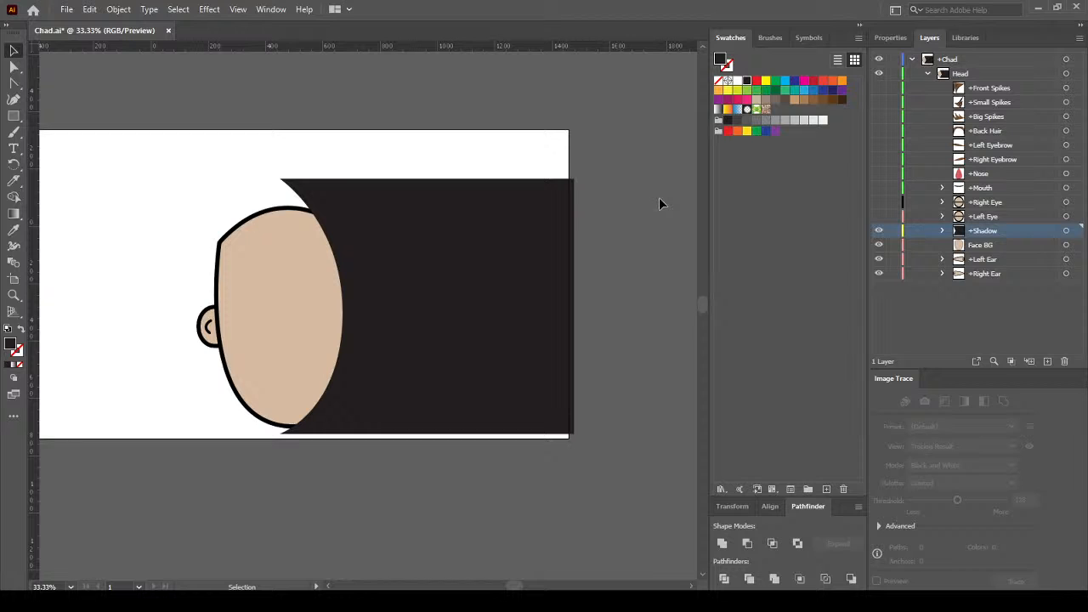
# Lower the curved shadow shape's opacity to 46% and deselect it
pyautogui.click(541, 265)
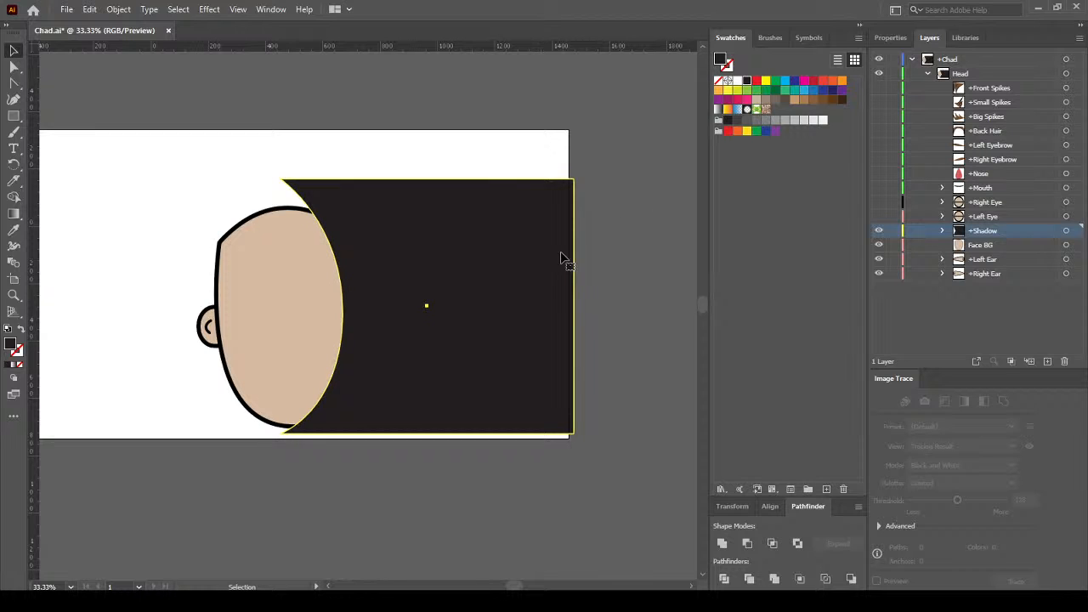
pyautogui.click(889, 39)
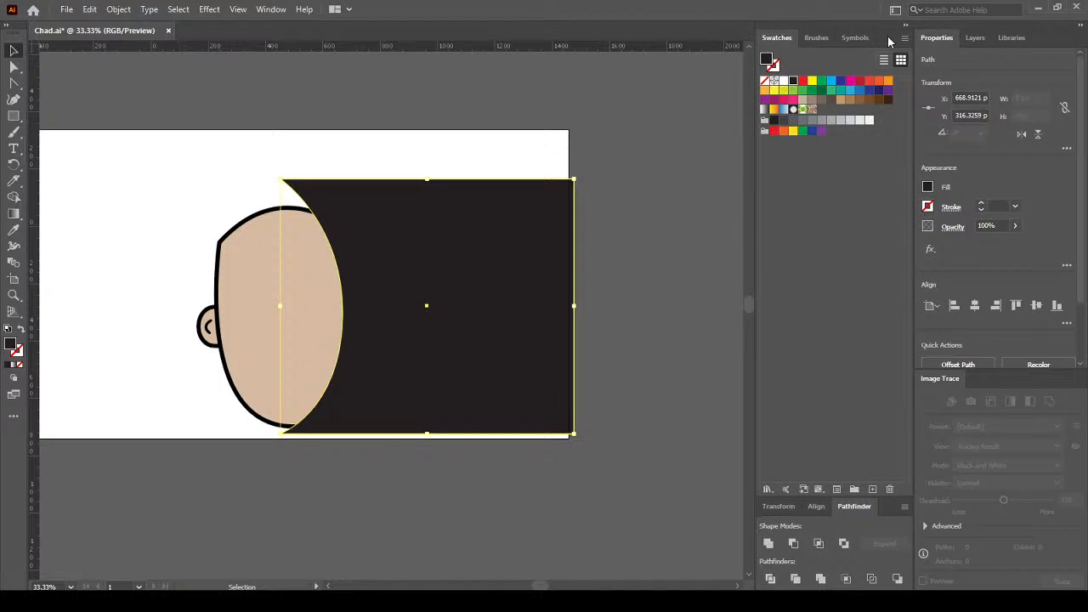
pyautogui.click(1017, 228)
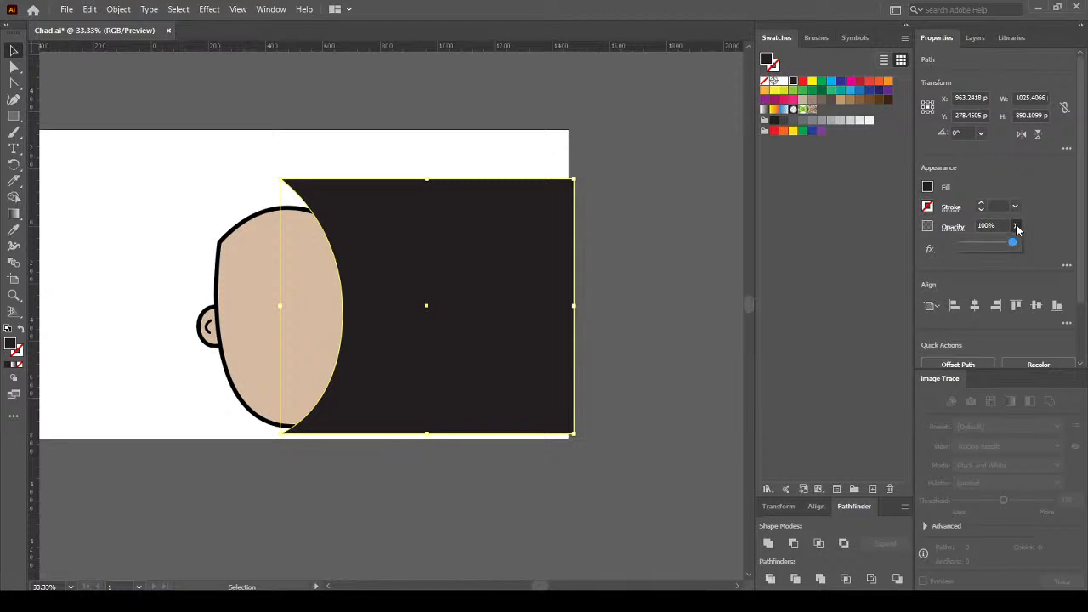
pyautogui.moveTo(1012, 246); pyautogui.dragTo(986, 244)
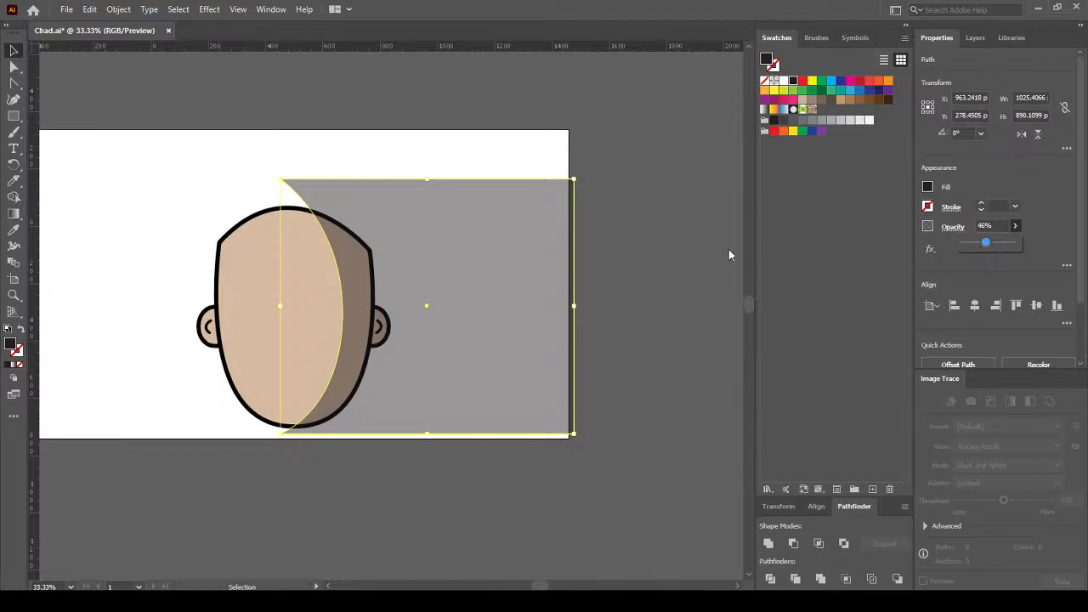
pyautogui.press('Escape')
pyautogui.hotkey('ctrl', 'h')
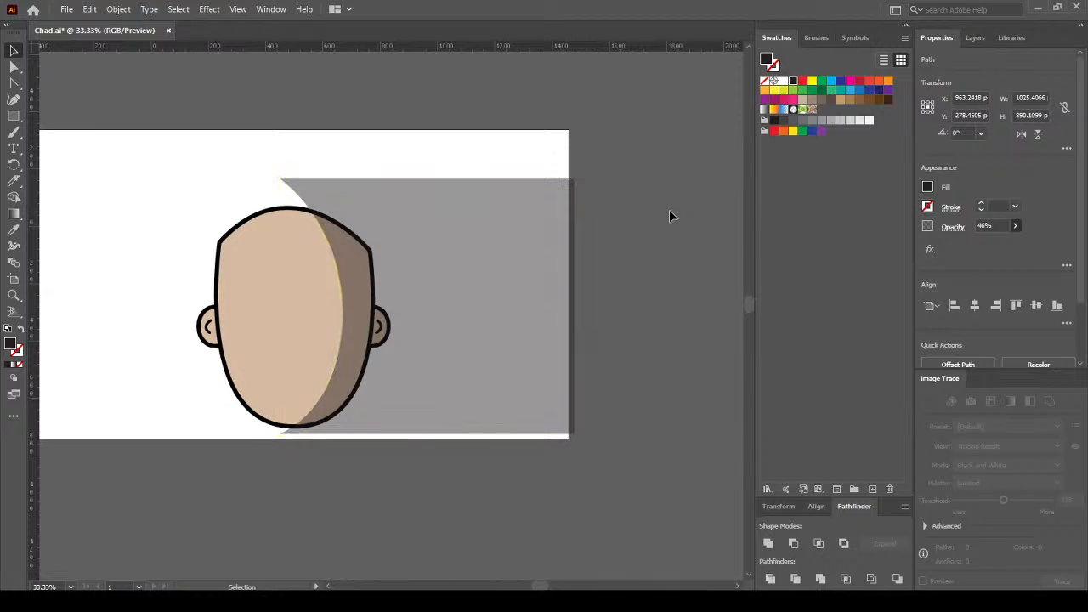
pyautogui.click(586, 286)
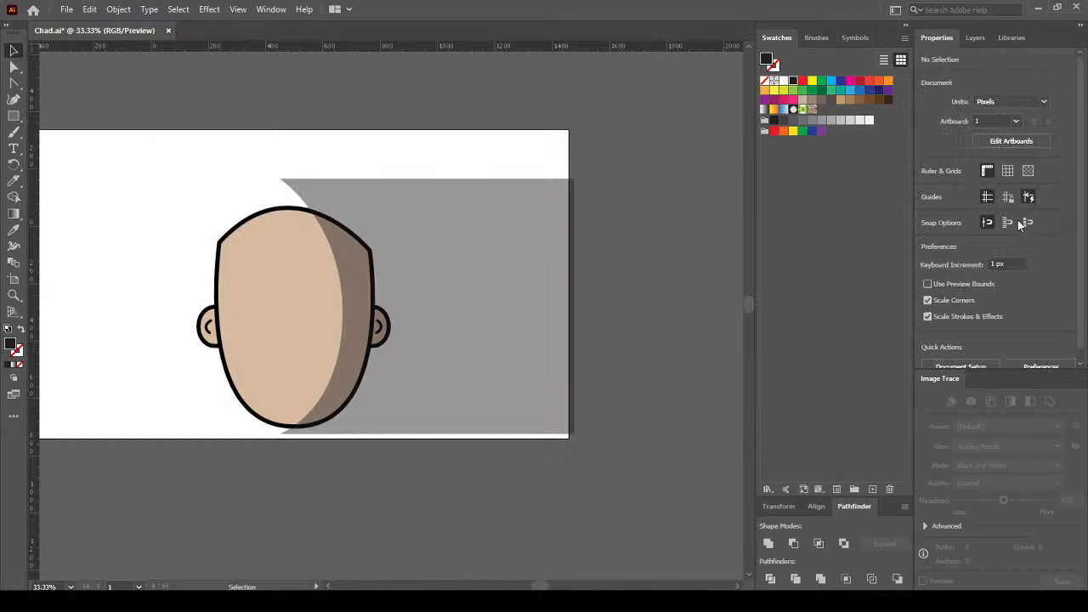
# Set the curved shadow shape's opacity to 20% and deselect it
pyautogui.click(469, 230)
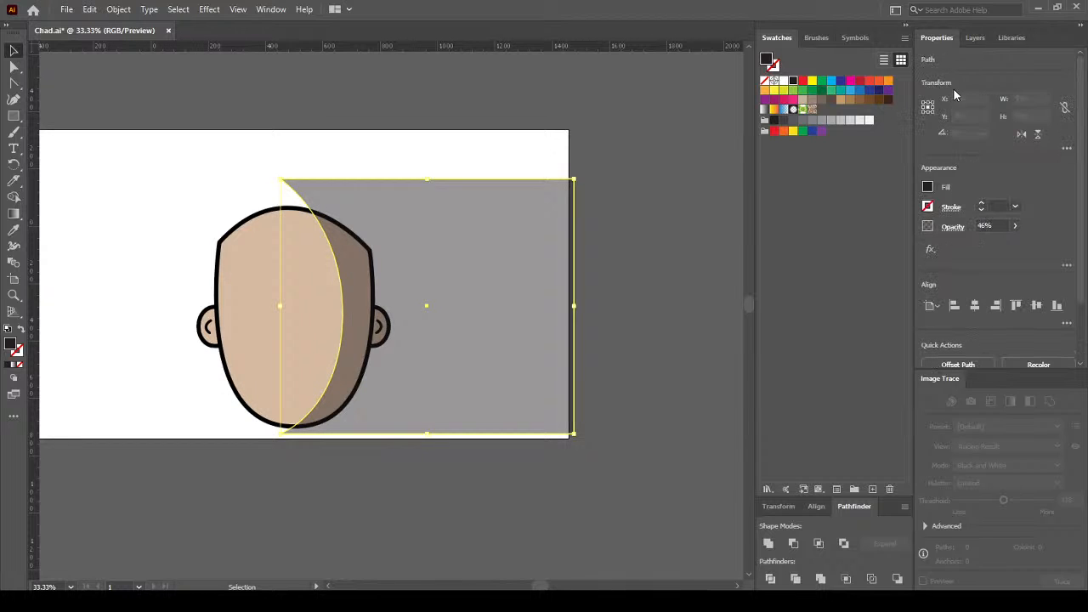
pyautogui.click(1016, 226)
pyautogui.moveTo(990, 245); pyautogui.dragTo(976, 245)
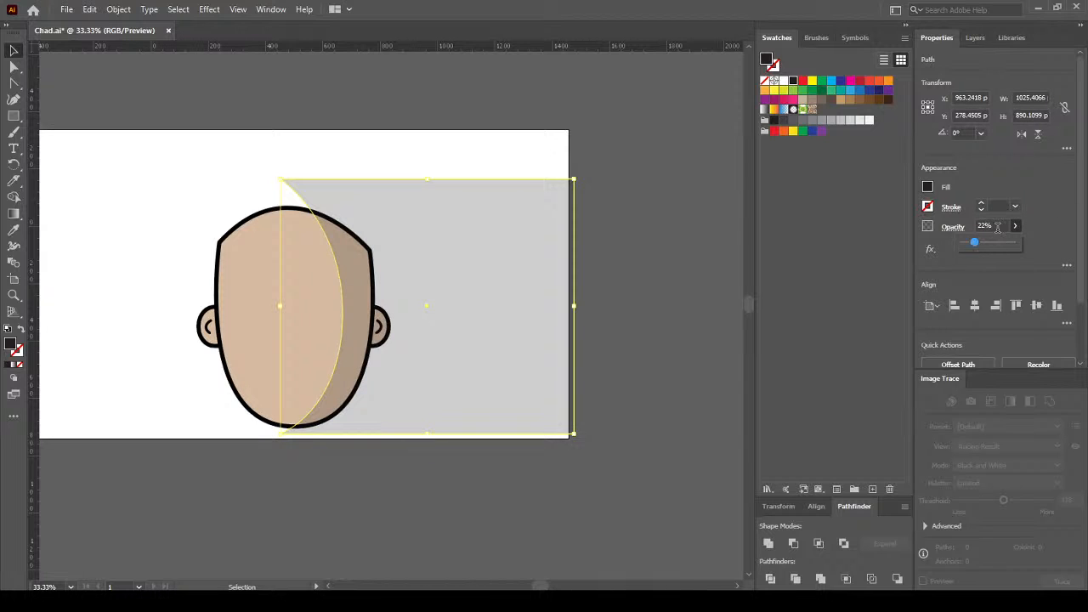
pyautogui.click(977, 227)
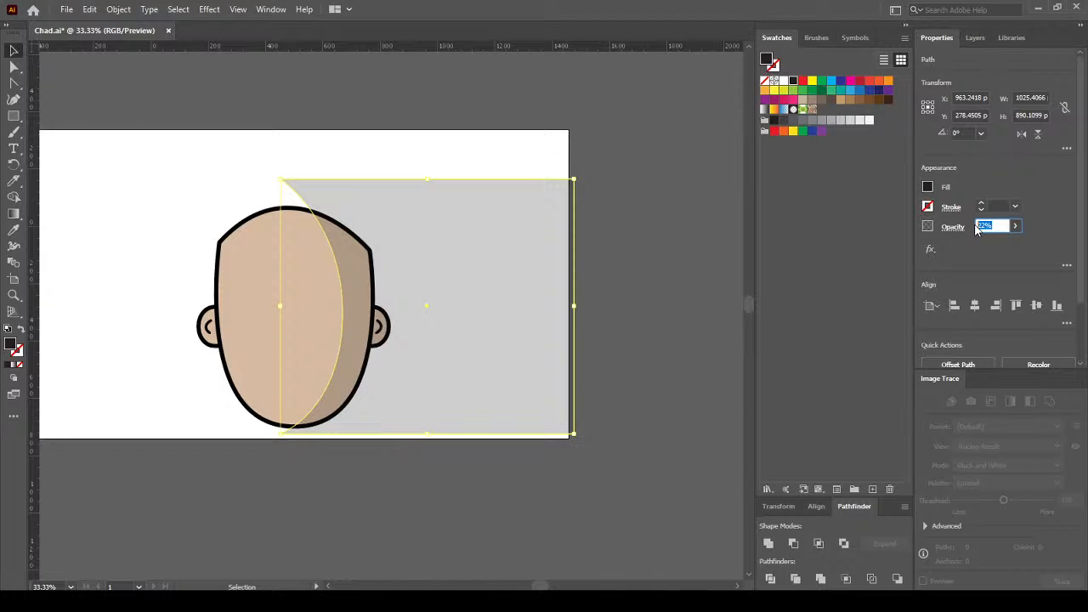
pyautogui.write('20')
pyautogui.press('Return')
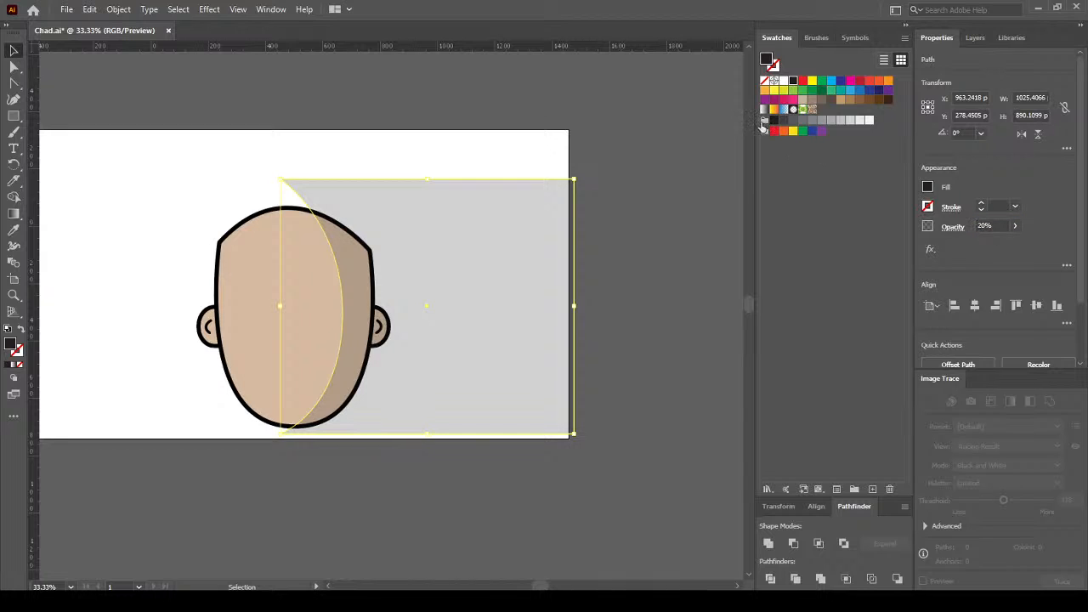
pyautogui.hotkey('ctrl', 'h')
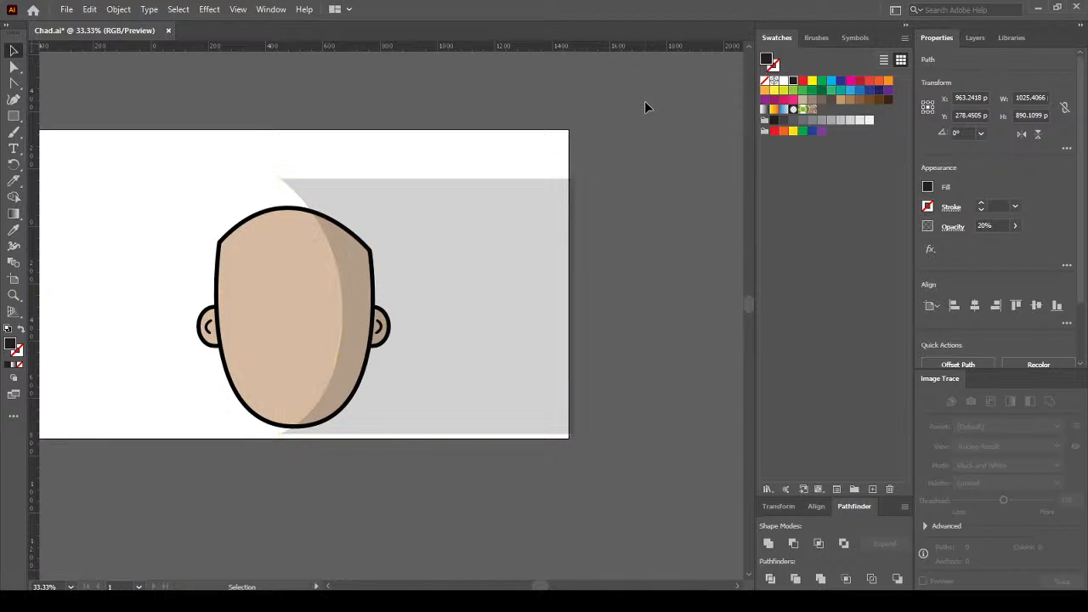
pyautogui.hotkey('ctrl', 'shift', 'a')
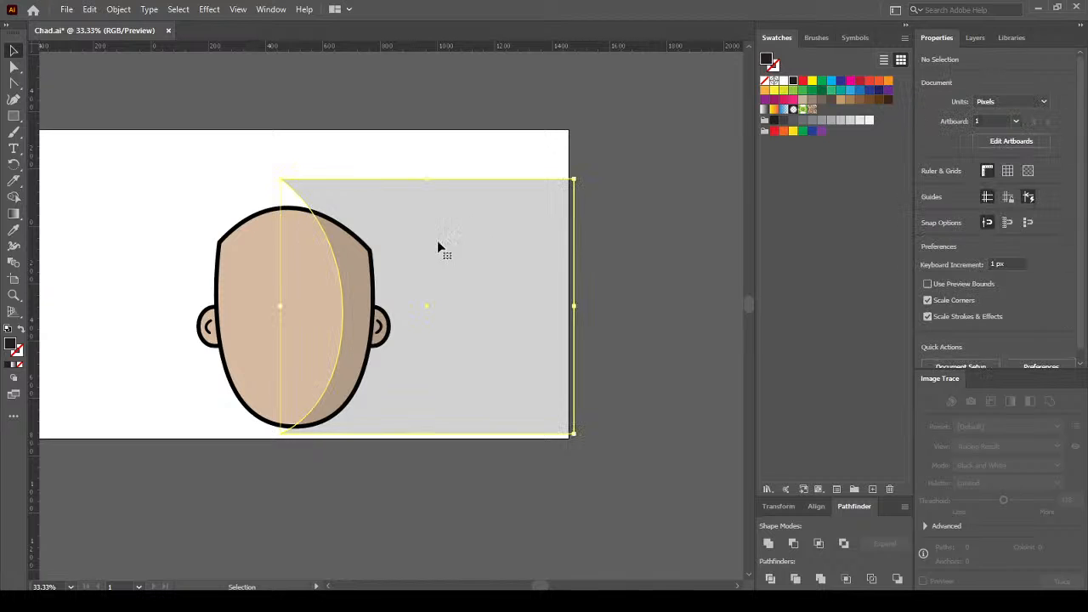
# Change the shadow shape's fill to a slightly lighter dark grey with the Eyedropper tool and deselect it
pyautogui.click(13, 230)
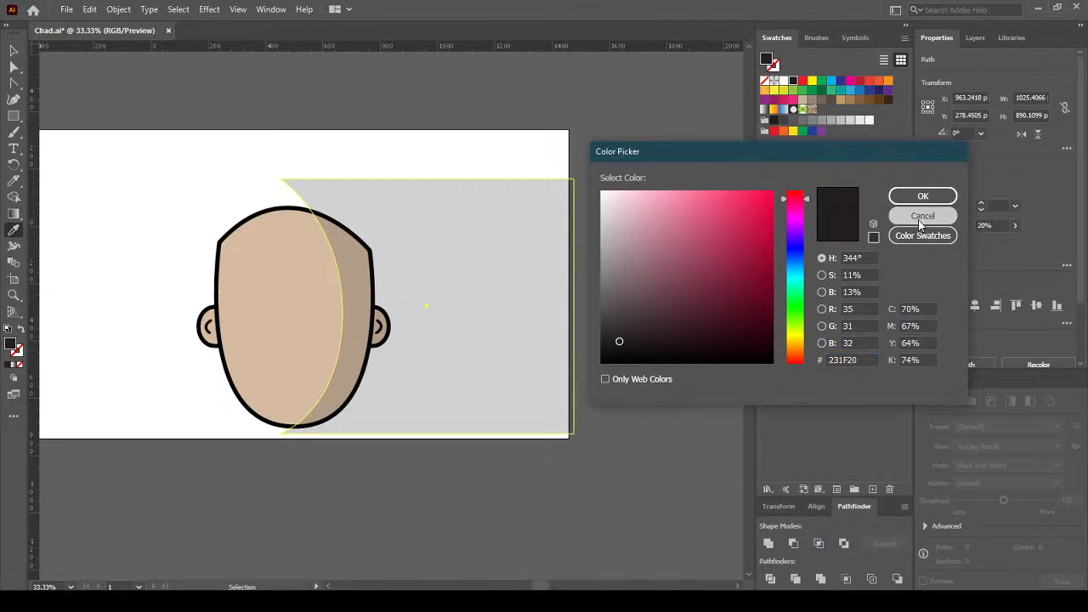
pyautogui.click(923, 217)
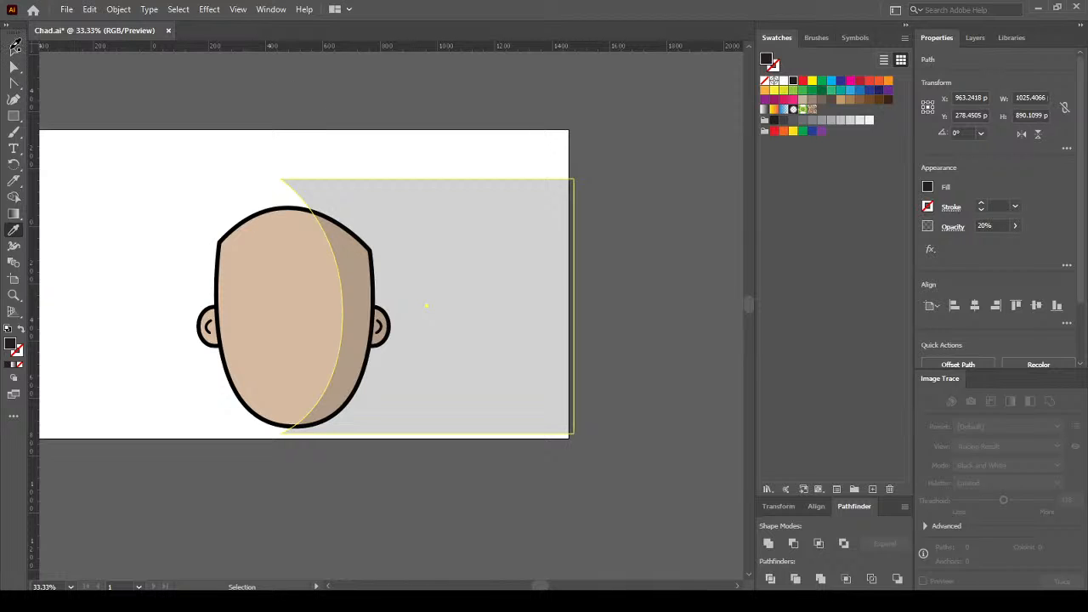
pyautogui.click(15, 49)
pyautogui.click(18, 53)
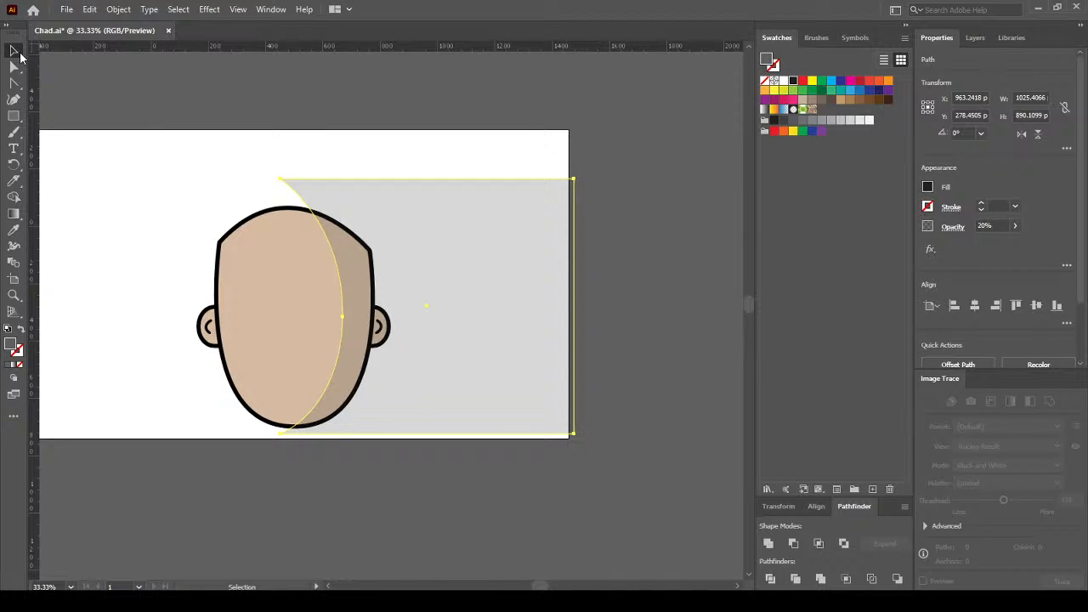
pyautogui.click(183, 95)
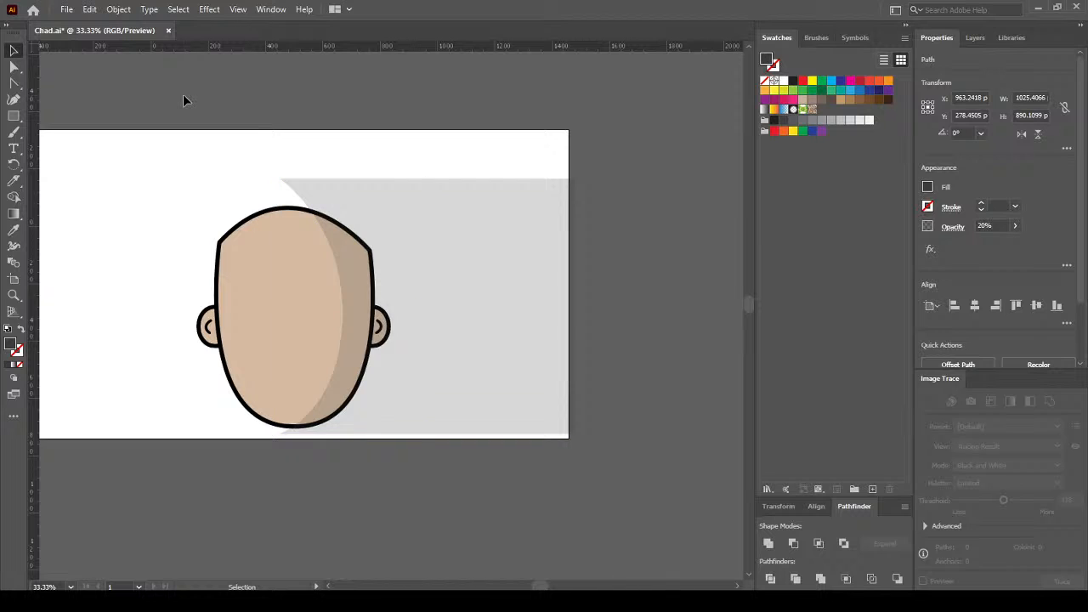
pyautogui.click(11, 233)
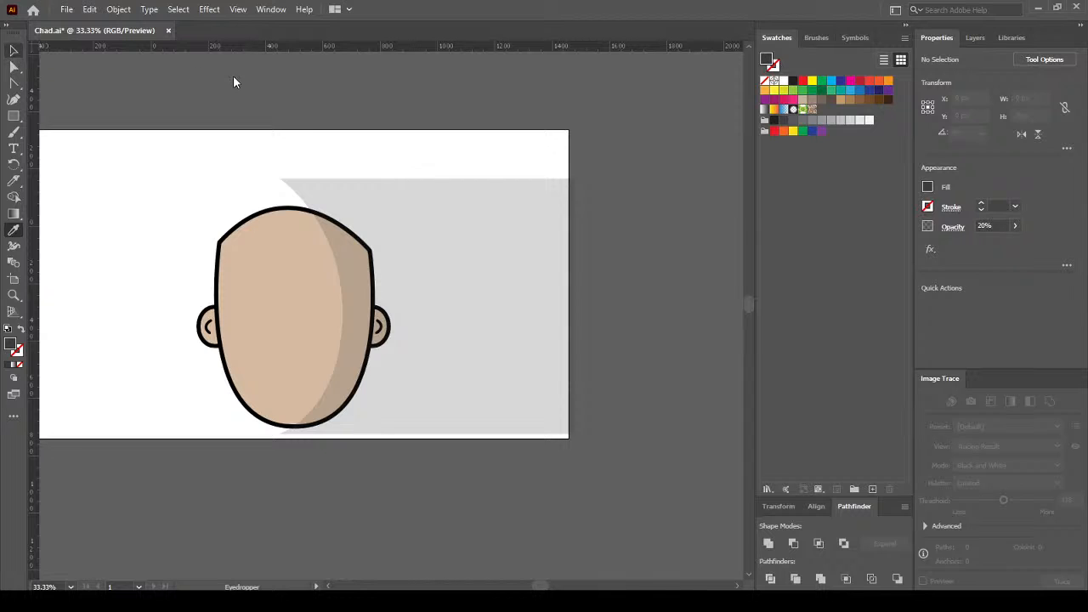
pyautogui.press('v')
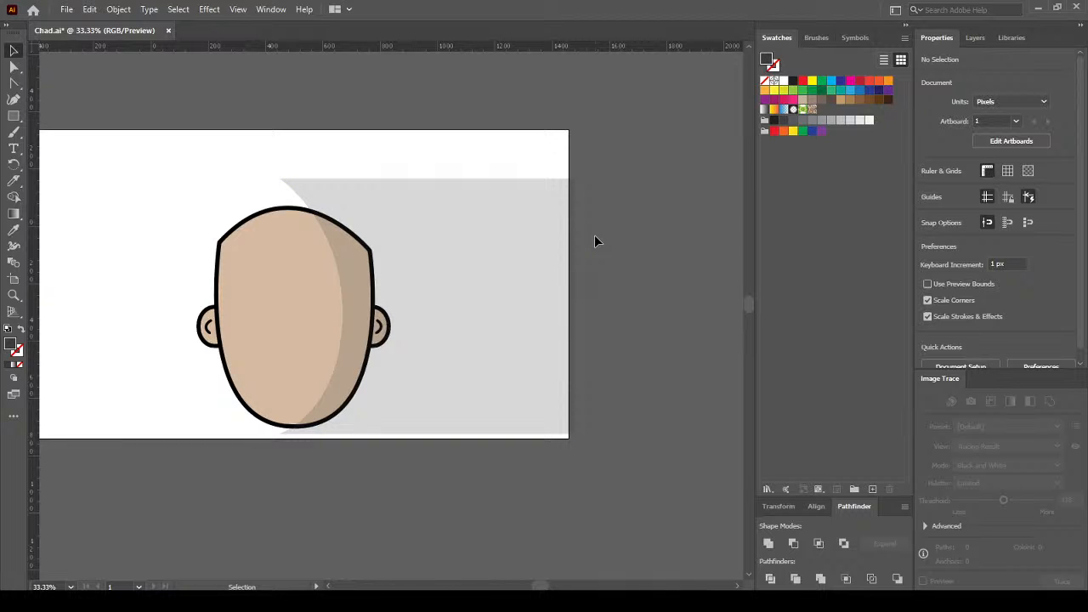
# Show all the hidden Head parts above +Shadow and save the Chad file
pyautogui.click(976, 37)
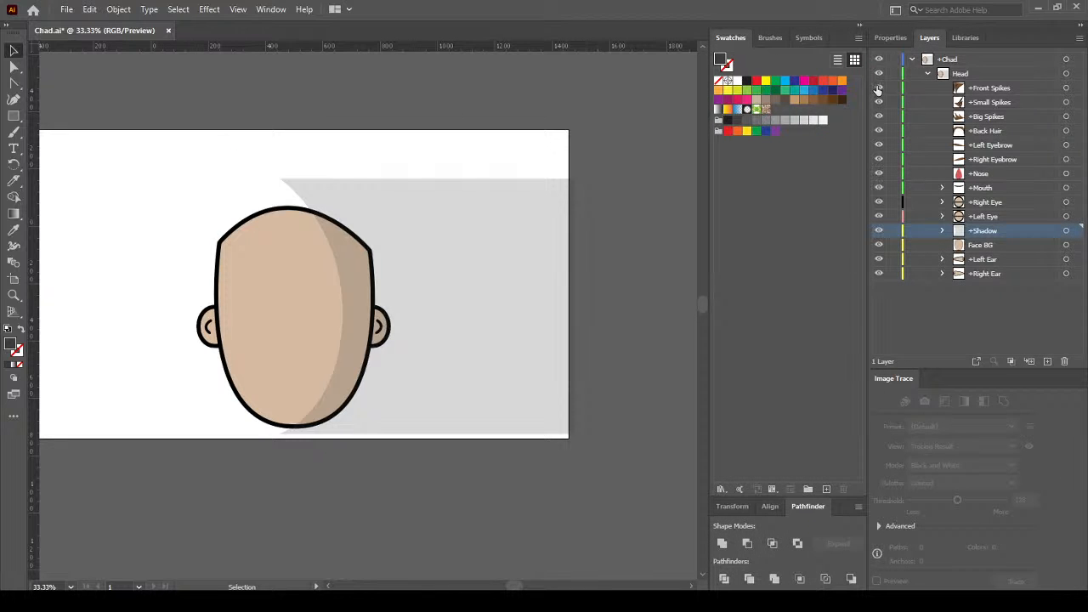
pyautogui.click(66, 10)
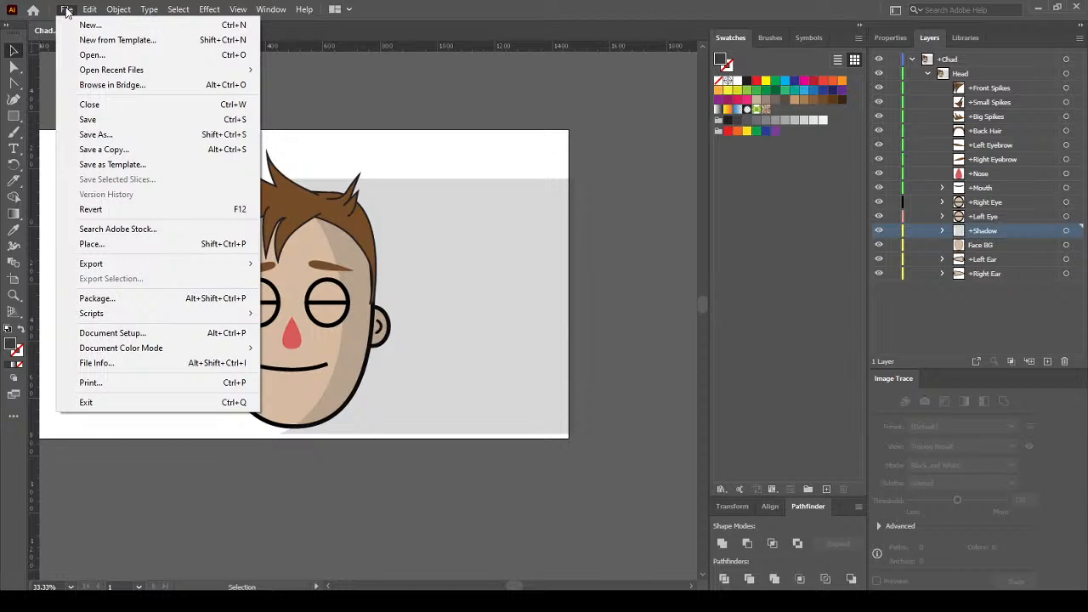
pyautogui.click(119, 120)
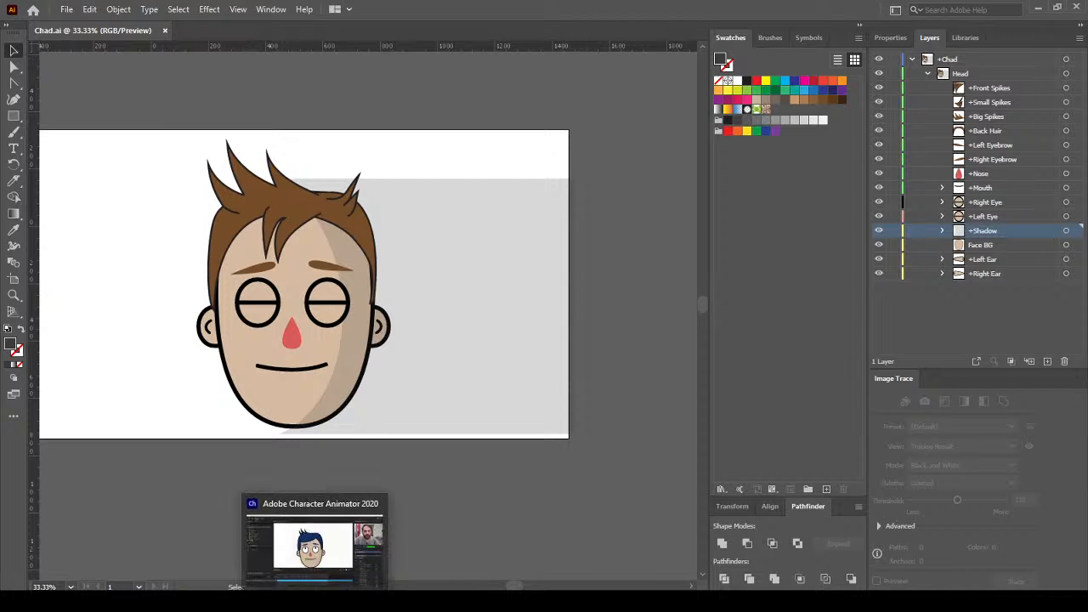
# Switch to Adobe Character Animator and look through the puppets, scenes and audio files in the project
pyautogui.click(315, 544)
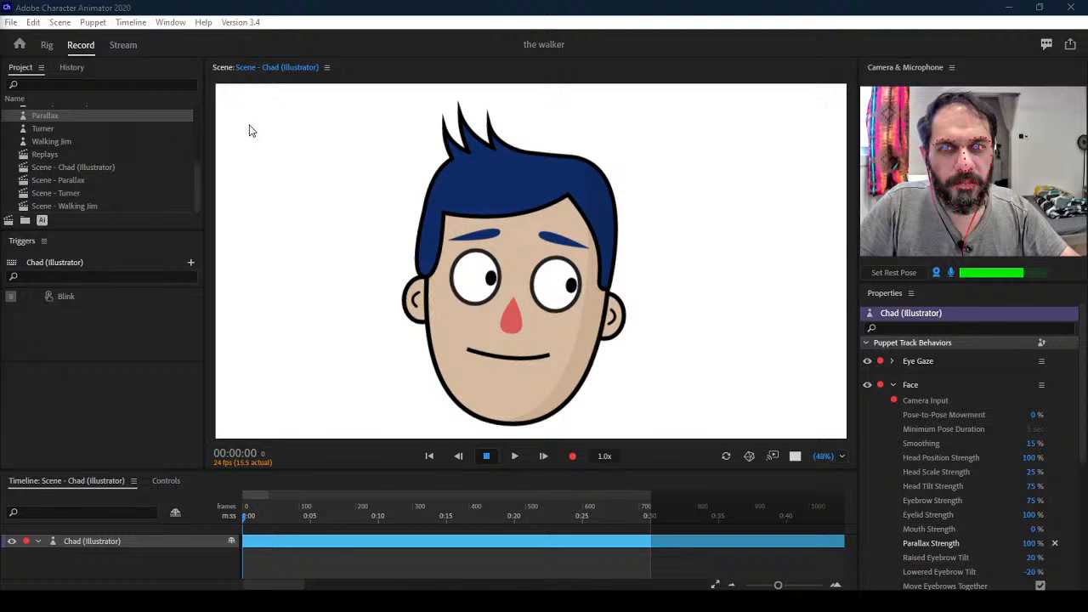
pyautogui.click(227, 16)
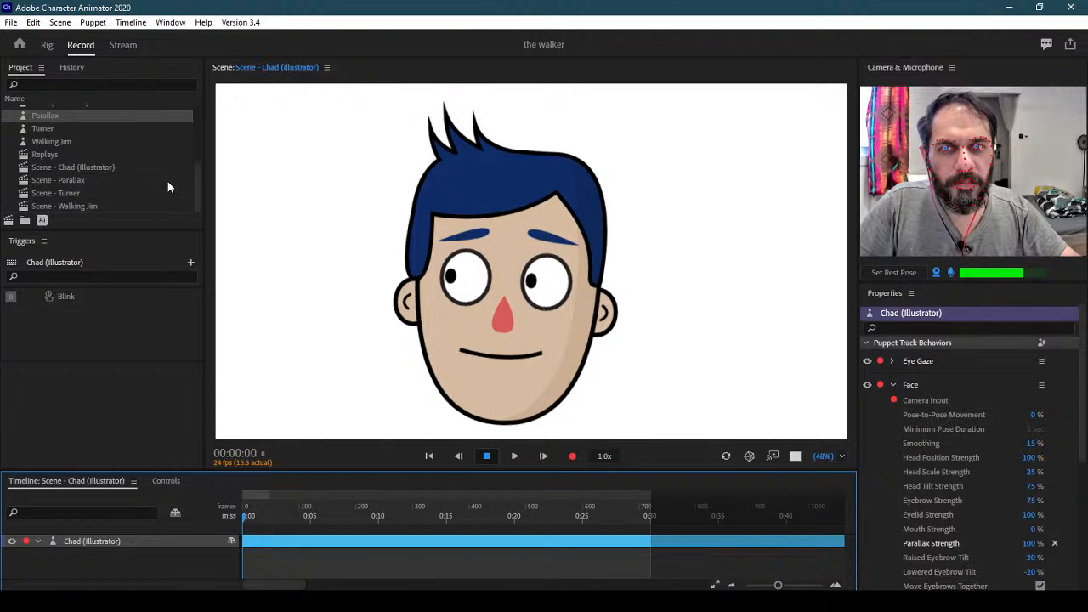
pyautogui.click(198, 188)
pyautogui.scroll(3, 199, 172)
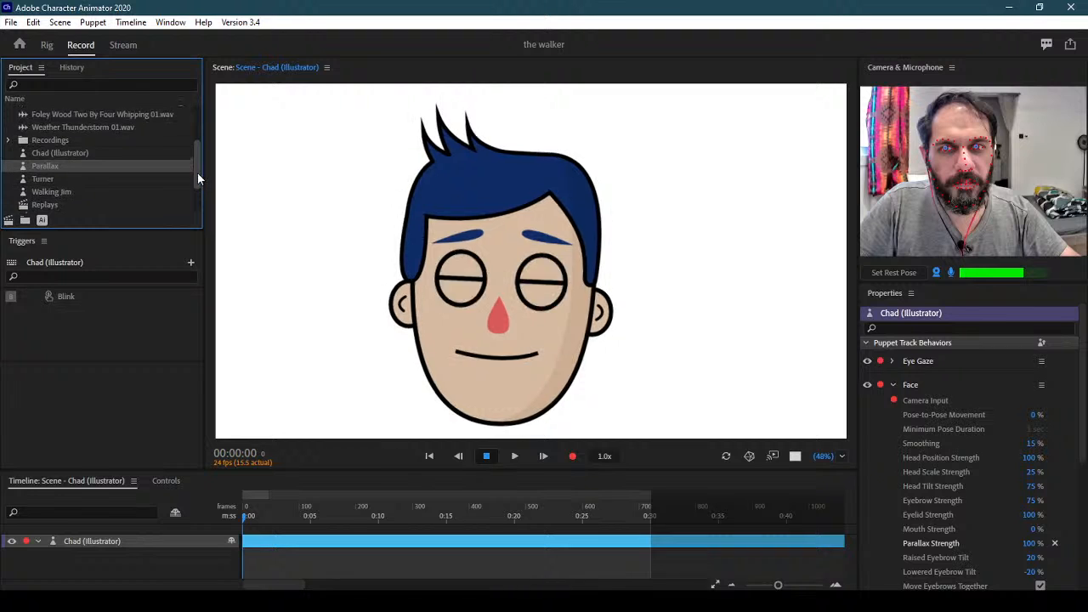
pyautogui.scroll(-3, 196, 206)
pyautogui.scroll(1, 192, 169)
pyautogui.scroll(5, 192, 162)
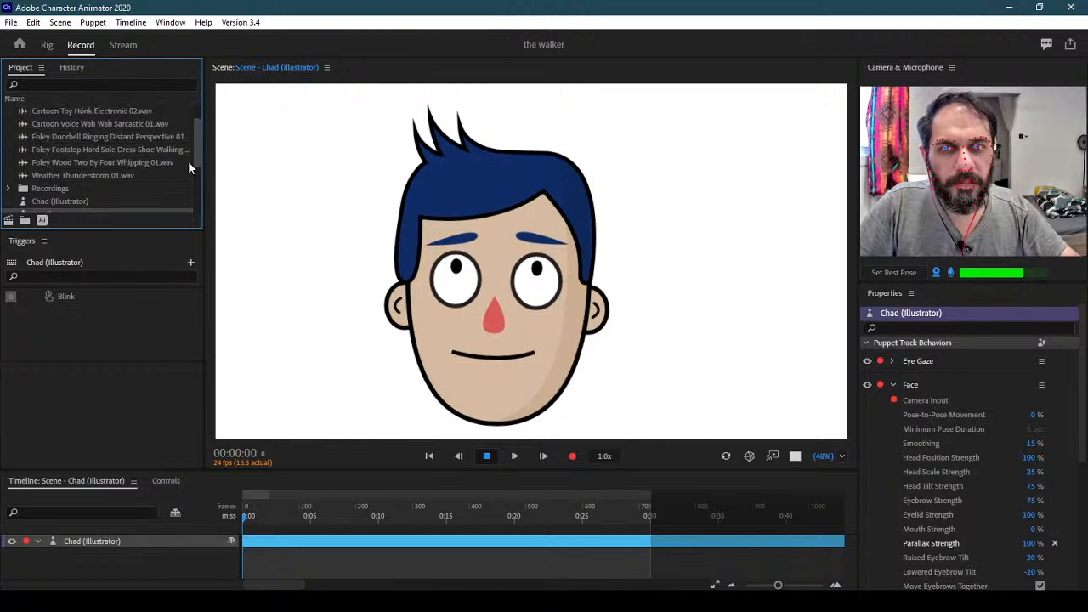
pyautogui.scroll(-6, 188, 189)
pyautogui.scroll(8, 187, 179)
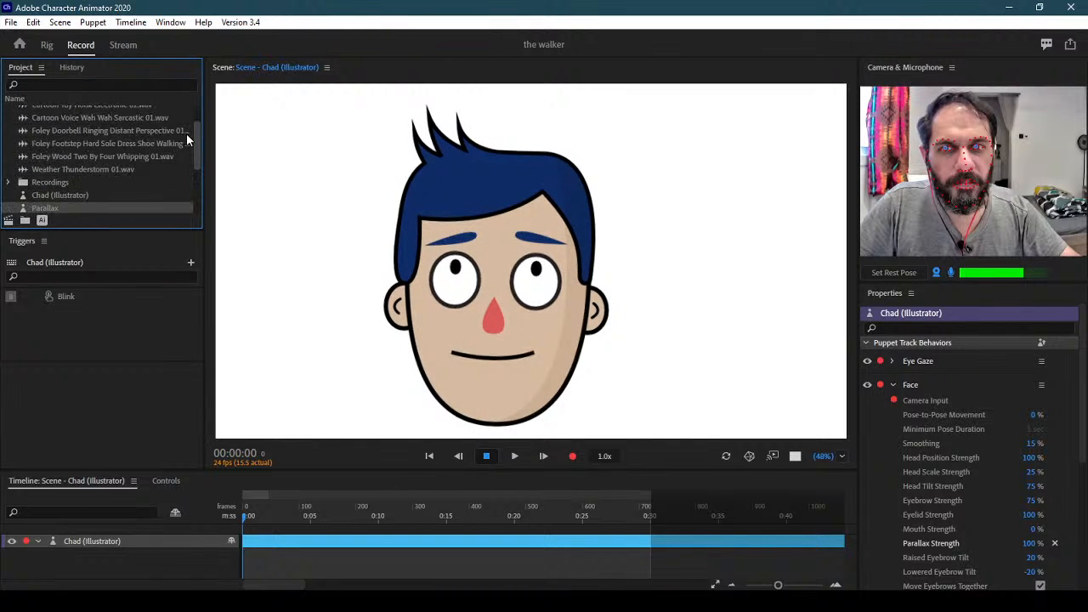
pyautogui.scroll(-8, 195, 187)
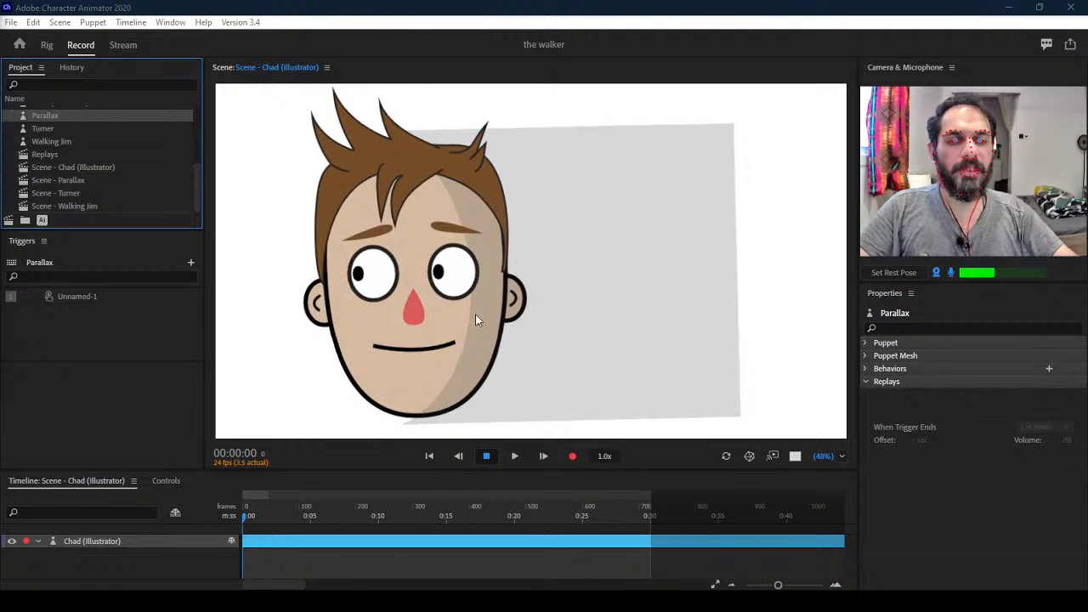
# Open the Parallax puppet in the Rig workspace to examine its layer structure
pyautogui.click(49, 47)
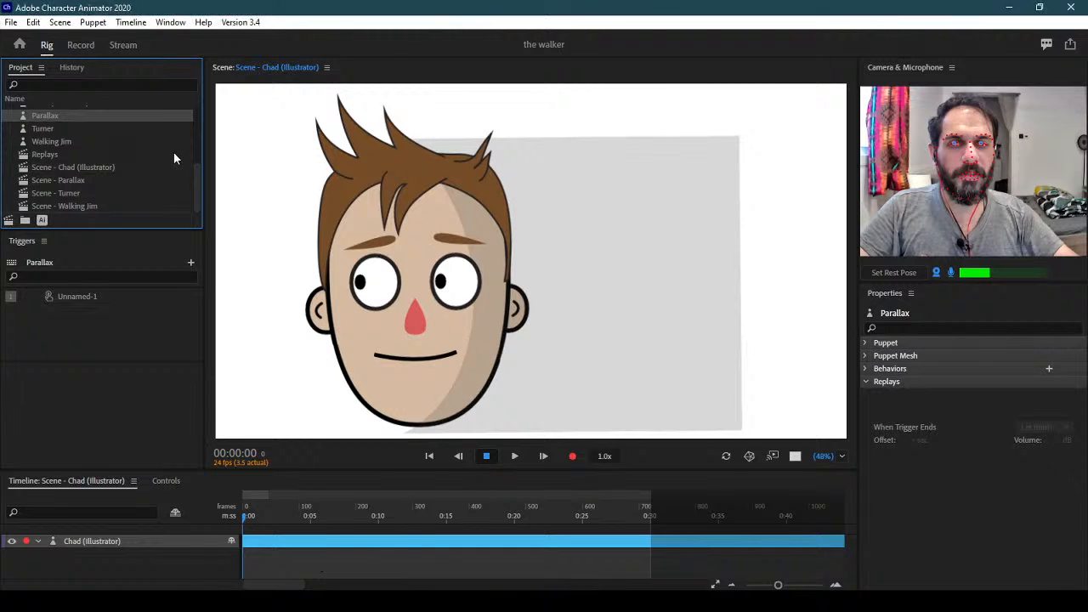
pyautogui.doubleClick(102, 115)
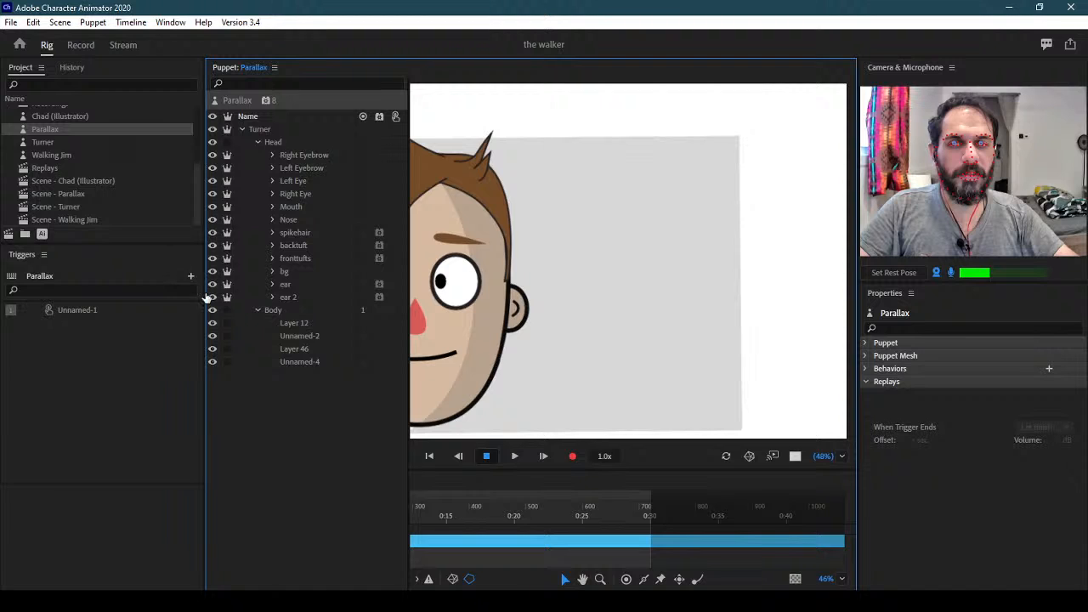
pyautogui.moveTo(340, 602)
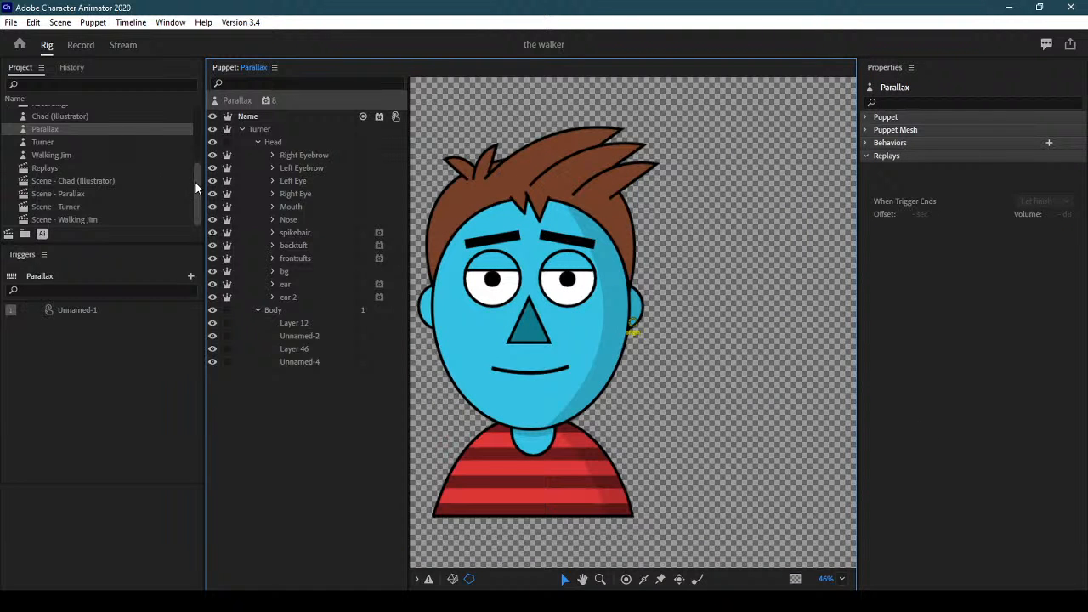
# Open the Chad (Illustrator) puppet and collapse the eyebrow, nose, mouth and eye groups inside Head
pyautogui.moveTo(195, 181)
pyautogui.mouseDown()
pyautogui.moveTo(185, 113)
pyautogui.moveTo(191, 194)
pyautogui.mouseUp()
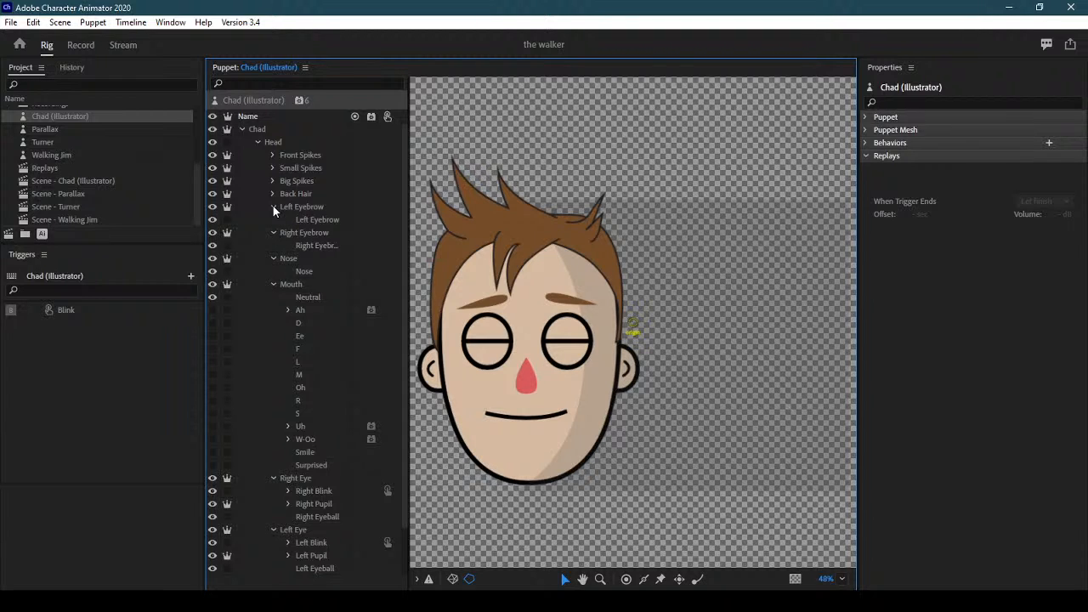
pyautogui.moveTo(404, 314); pyautogui.dragTo(405, 345)
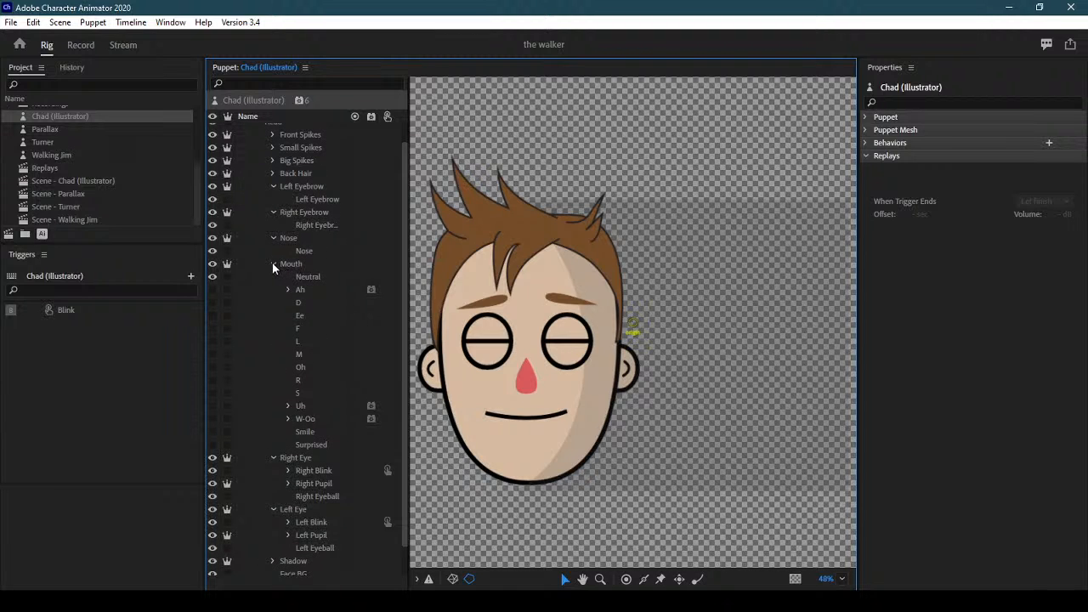
pyautogui.scroll(-1, 272, 267)
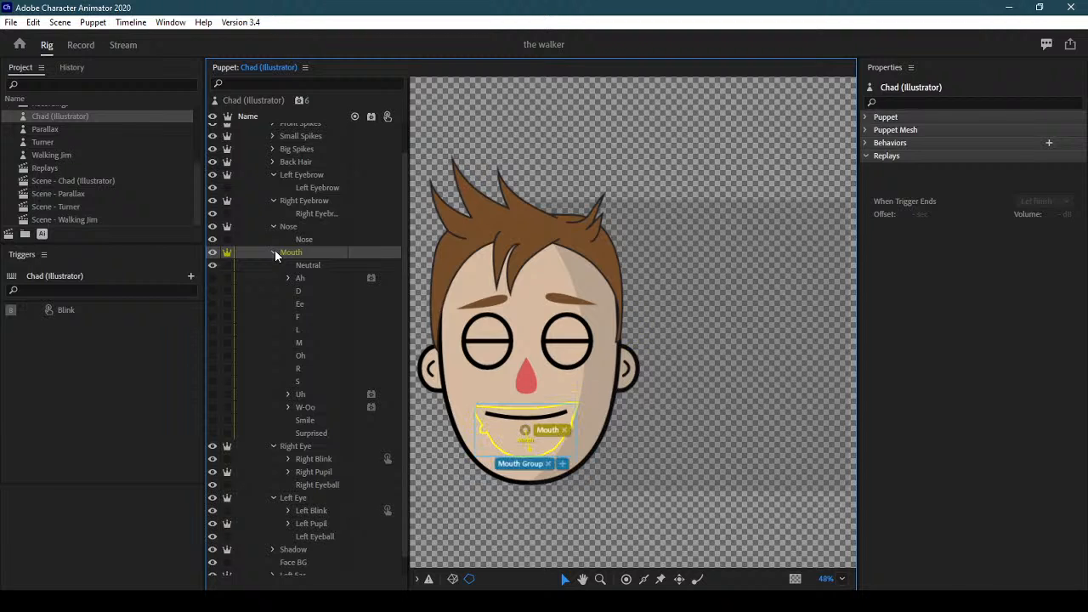
pyautogui.click(274, 252)
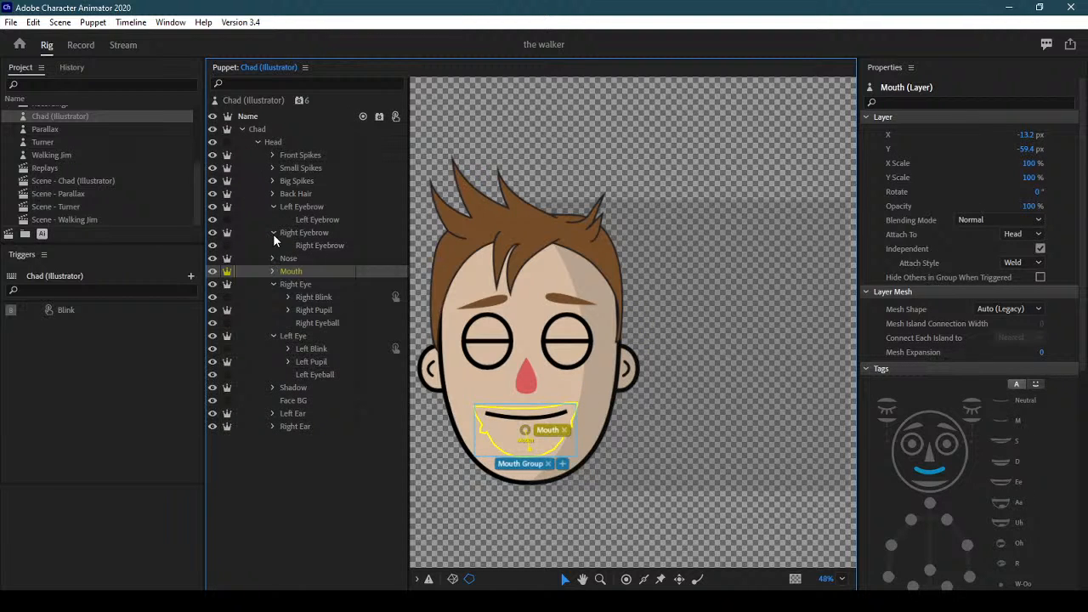
pyautogui.click(273, 232)
pyautogui.click(272, 206)
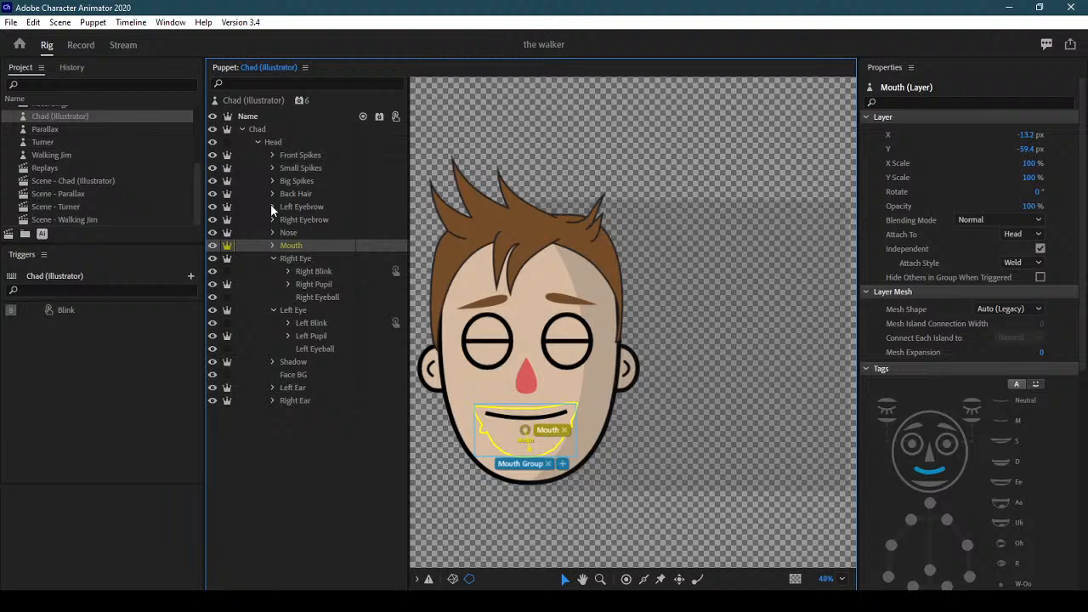
pyautogui.click(273, 258)
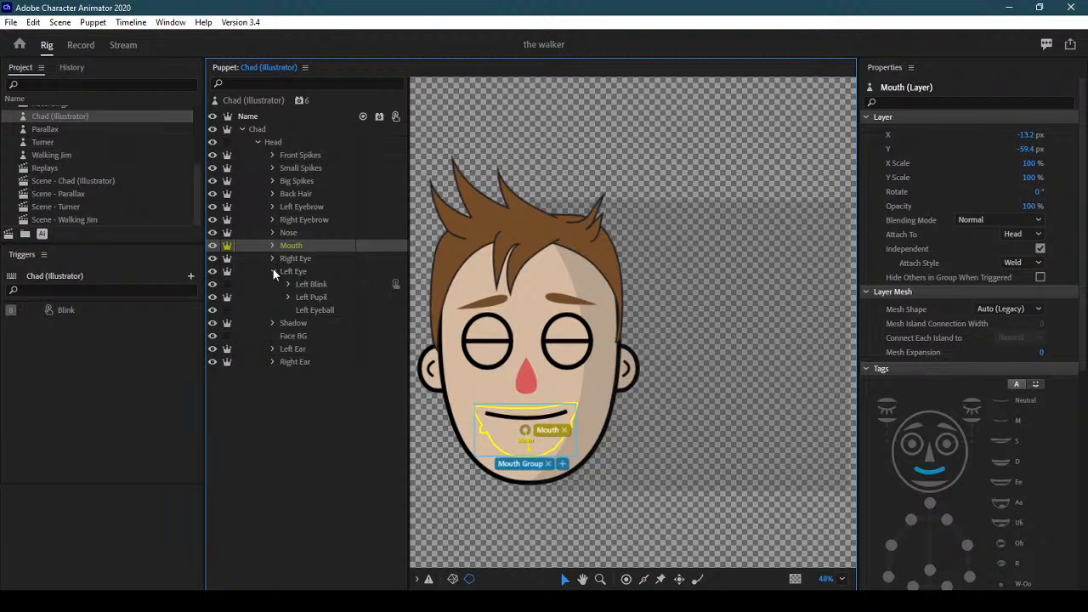
pyautogui.click(273, 271)
# Check the contents of the Shadow group, collapse it and make the Face BG layer independent
pyautogui.click(272, 285)
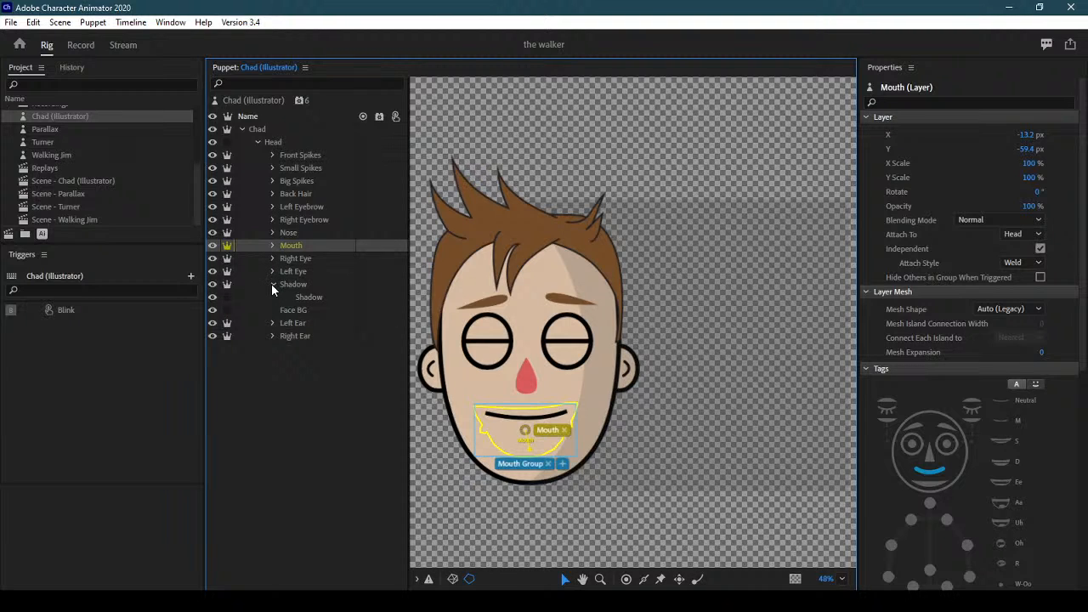
pyautogui.click(272, 285)
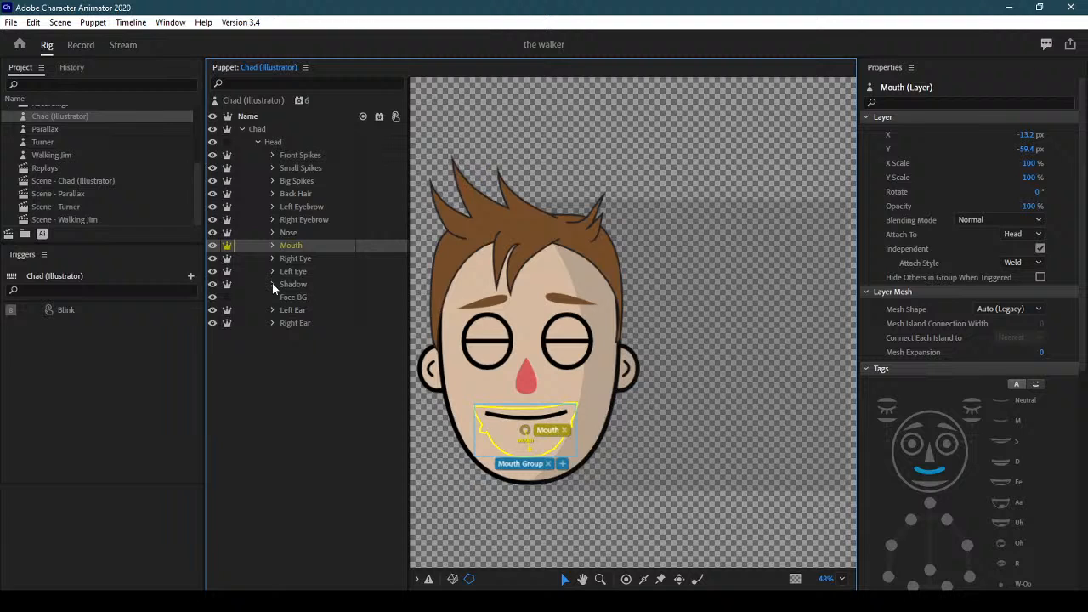
pyautogui.click(326, 368)
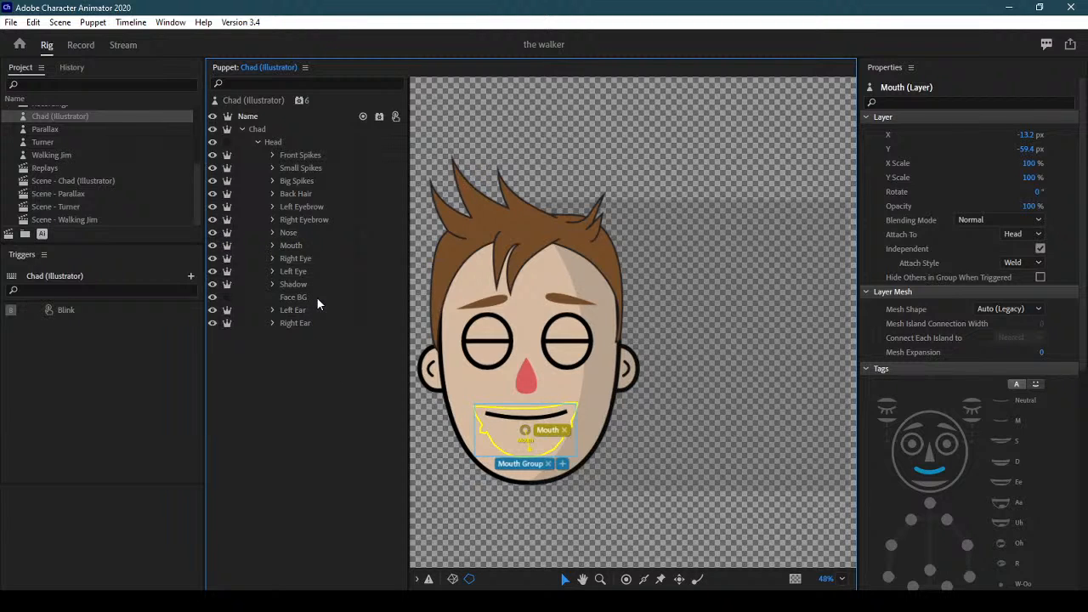
pyautogui.click(227, 298)
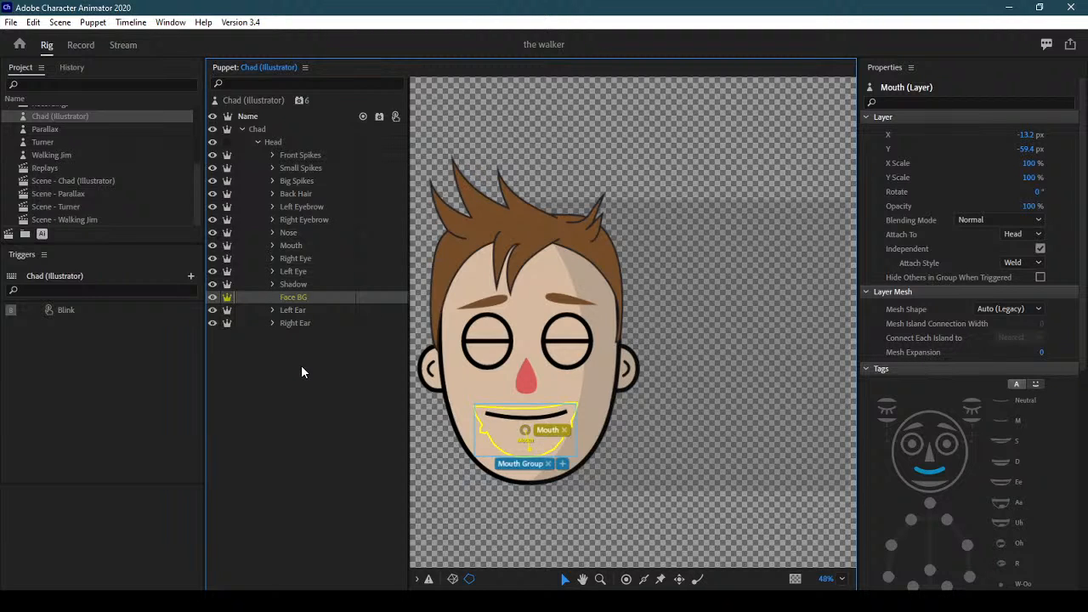
# Switch to the Record workspace and set the Chad puppet's Parallax Strength in the Face behavior to 760%
pyautogui.click(80, 44)
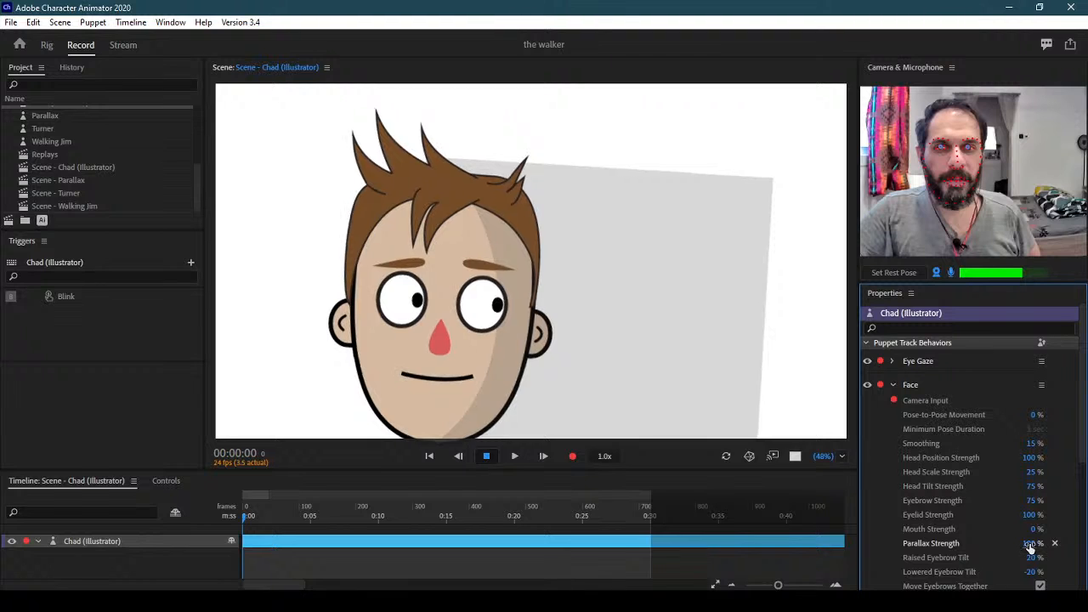
pyautogui.click(1033, 543)
pyautogui.press('BackSpace')
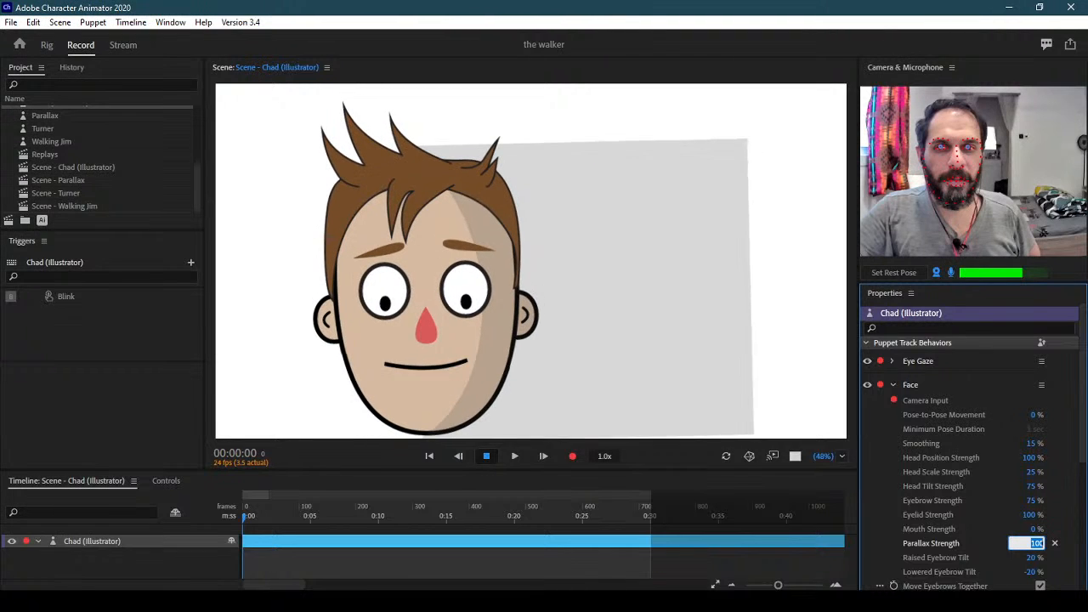
pyautogui.write('760')
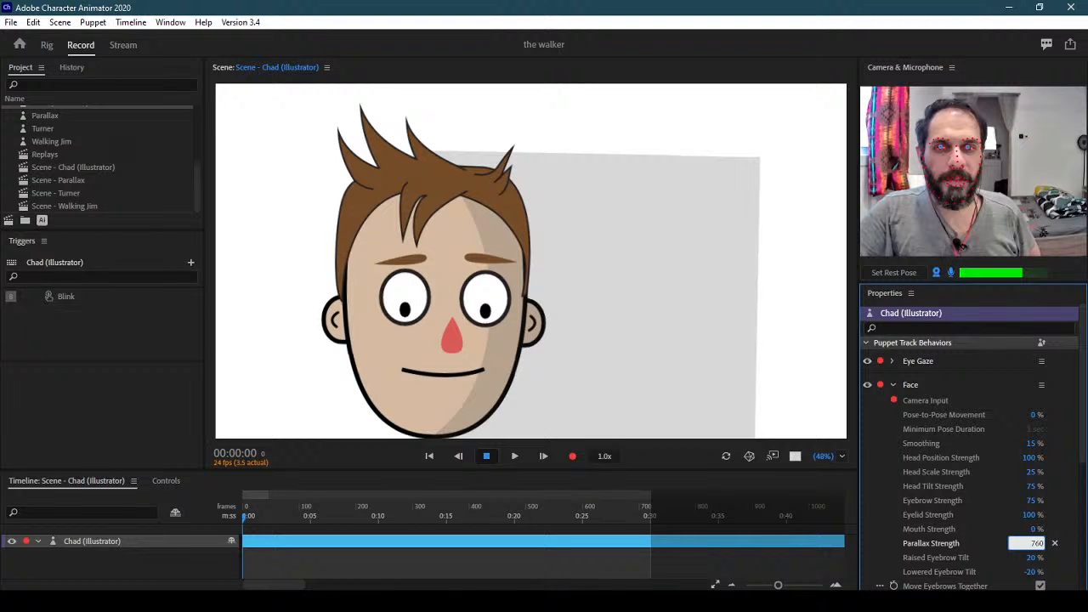
pyautogui.press('Return')
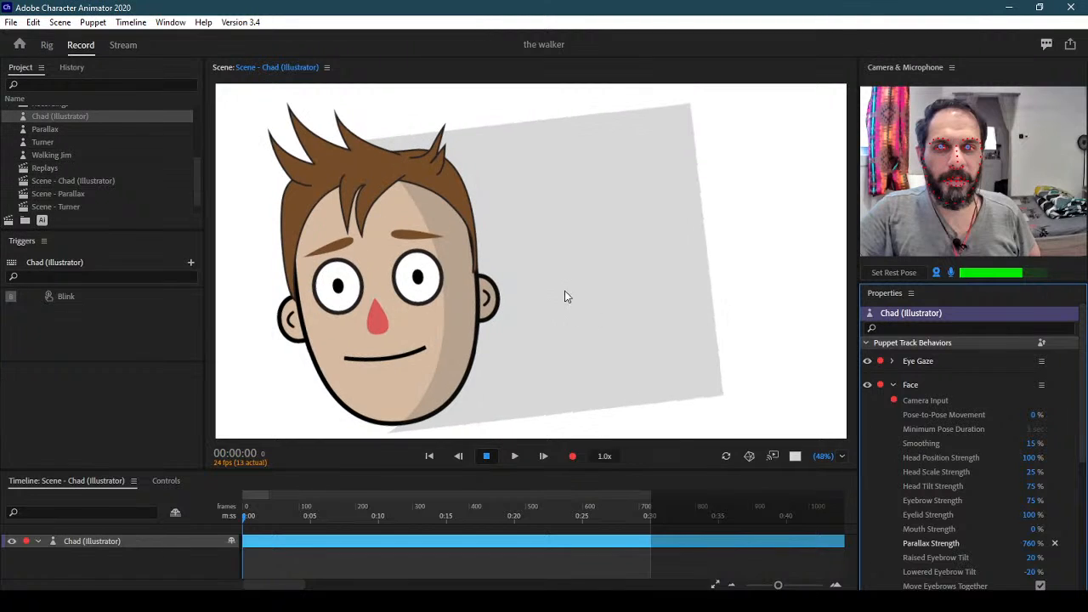
# Back in the Rig workspace, tag the Front Spikes, Small Spikes, Big Spikes and Back Hair layers as Head
pyautogui.click(49, 45)
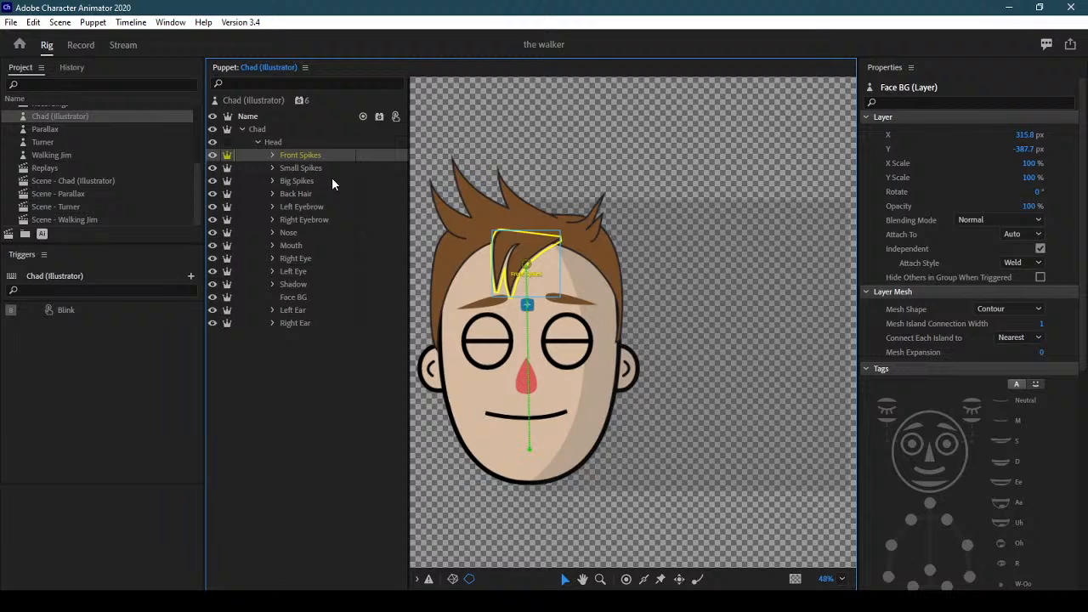
pyautogui.keyDown('ctrl'); pyautogui.click(332, 176); pyautogui.keyUp('ctrl')
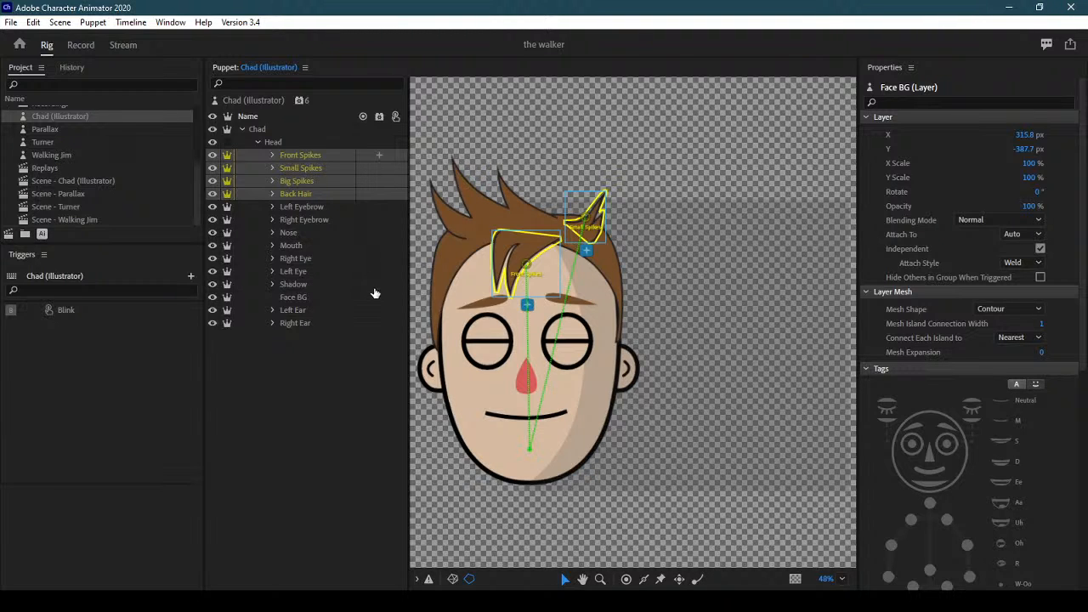
pyautogui.click(1082, 281)
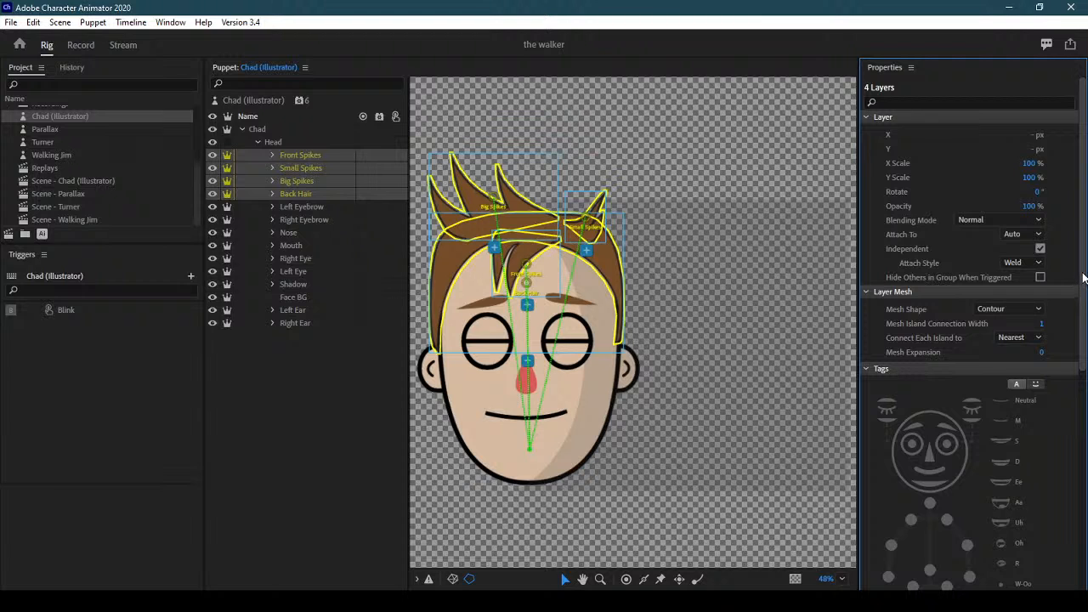
pyautogui.moveTo(1083, 277); pyautogui.dragTo(1086, 443)
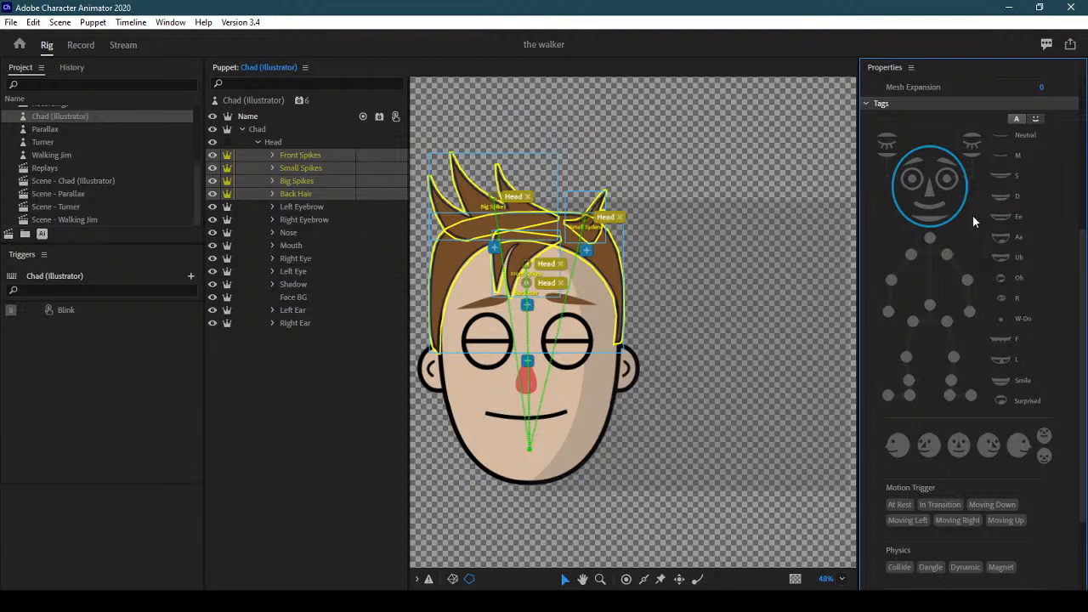
# Add the Face behavior to the four selected hair layers
pyautogui.moveTo(1083, 344); pyautogui.dragTo(1084, 412)
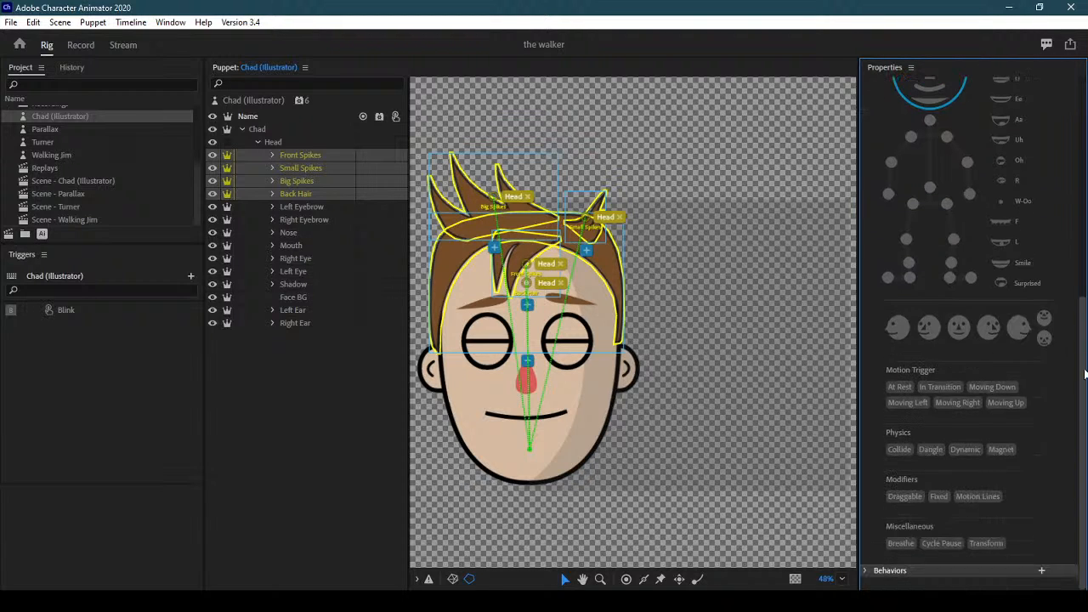
pyautogui.click(1042, 571)
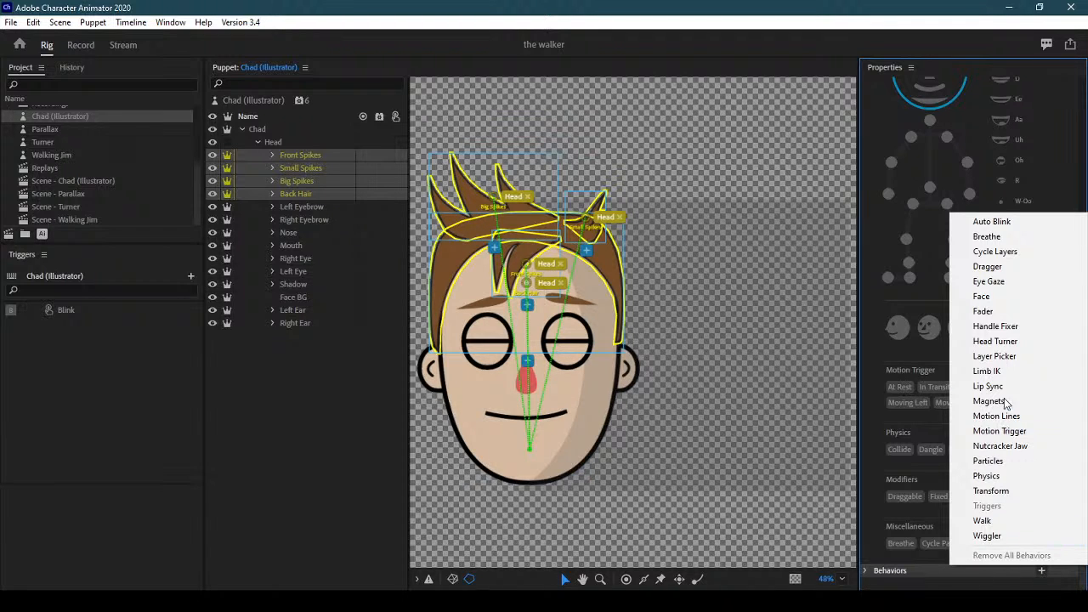
pyautogui.click(982, 298)
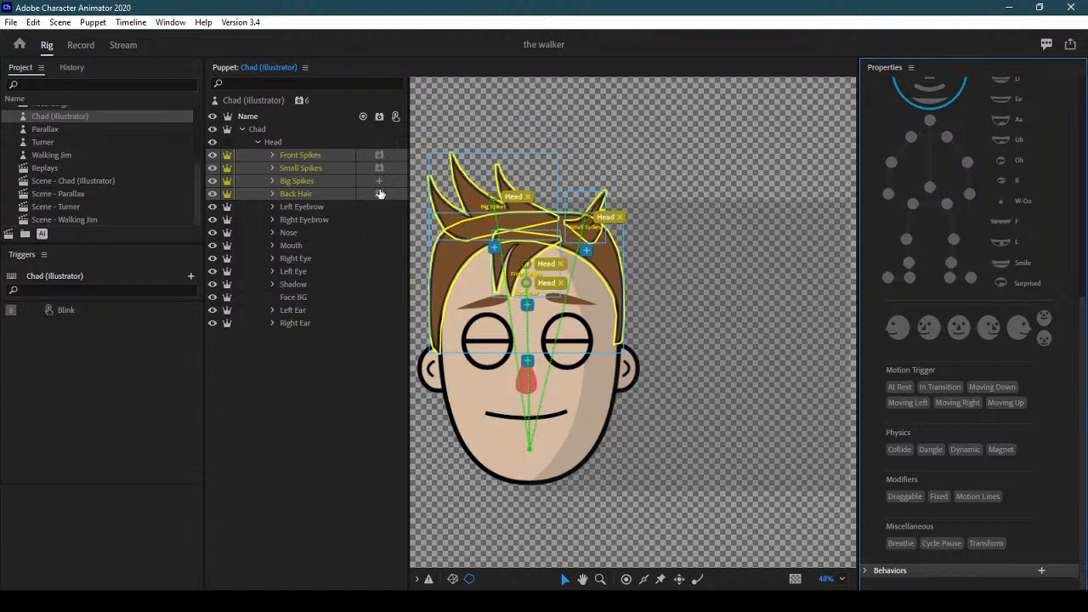
# Tag the Shadow, Face BG, Left Ear and Right Ear layers as Head
pyautogui.click(307, 286)
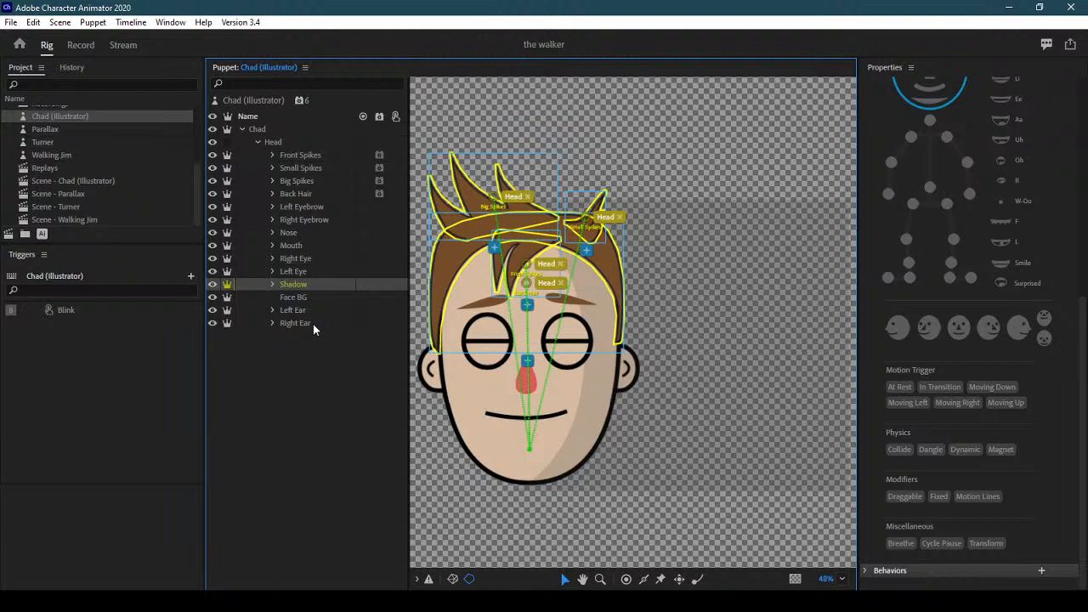
pyautogui.keyDown('shift'); pyautogui.click(313, 323); pyautogui.keyUp('shift')
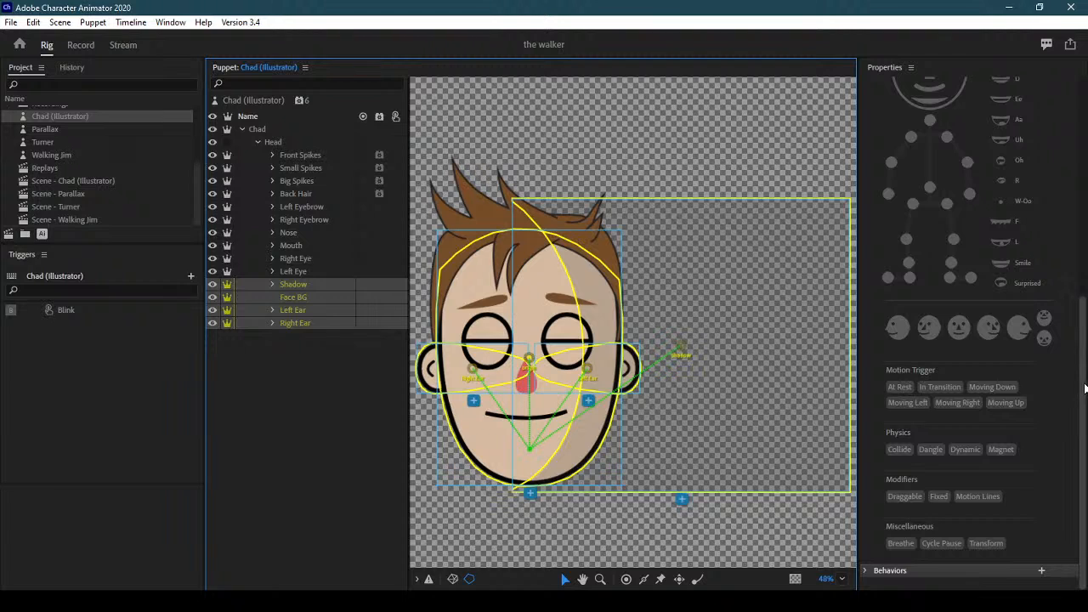
pyautogui.scroll(1, 1085, 360)
pyautogui.scroll(2, 1085, 360)
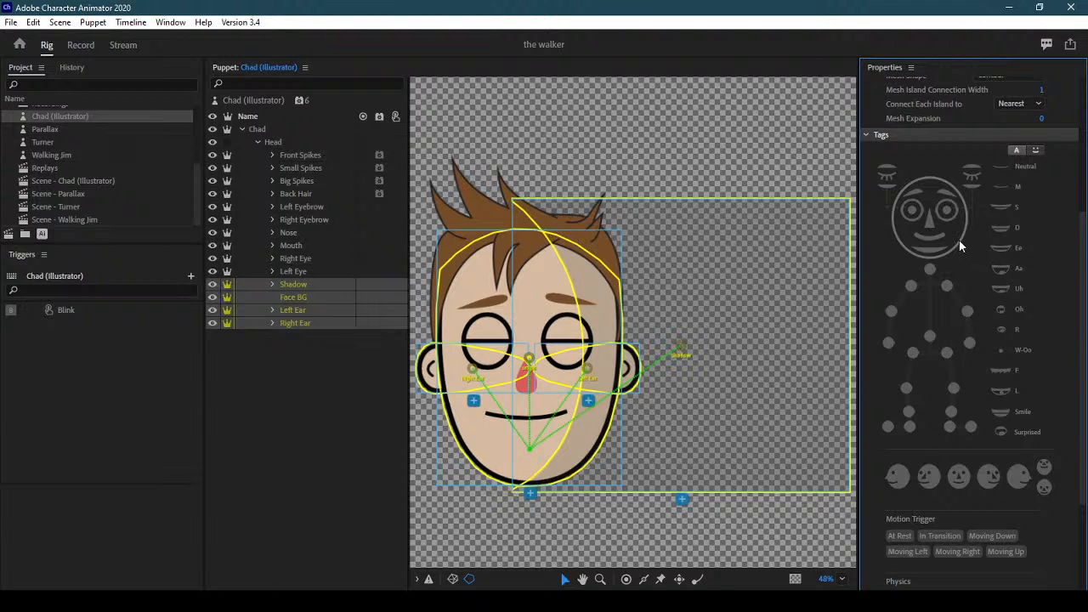
pyautogui.click(930, 214)
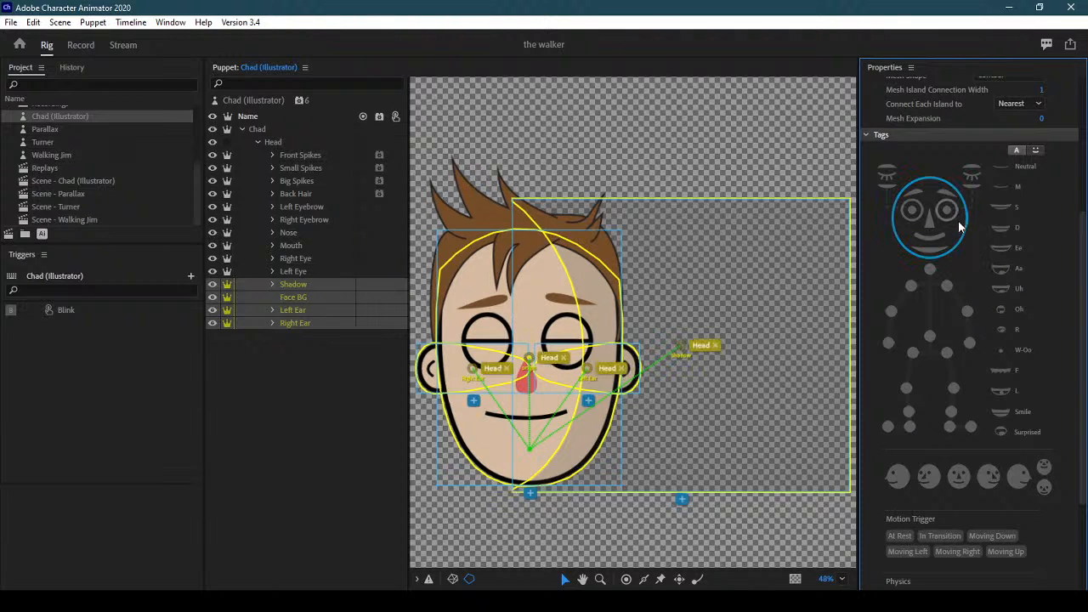
# Add the Face behavior to the selected Shadow, Face BG and ear layers and deselect them
pyautogui.scroll(-1, 1081, 363)
pyautogui.scroll(-3, 1082, 367)
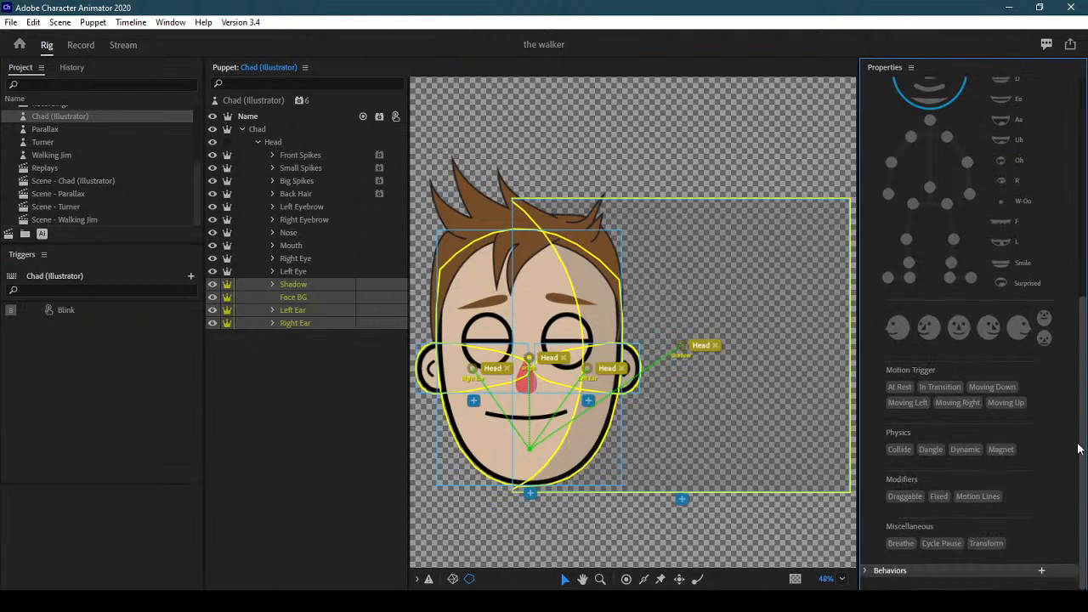
pyautogui.click(1043, 570)
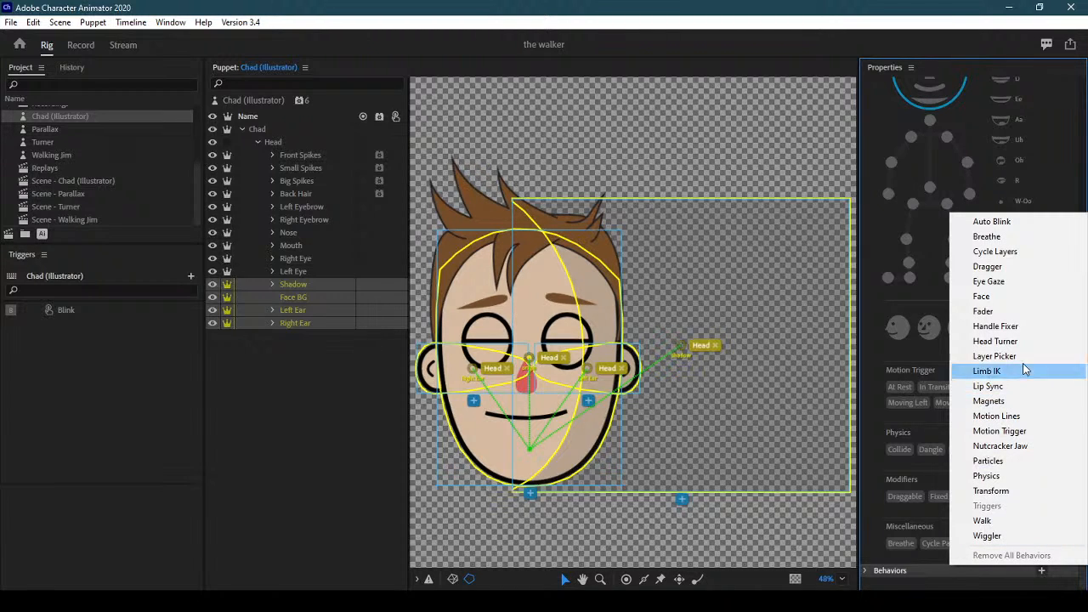
pyautogui.click(1018, 298)
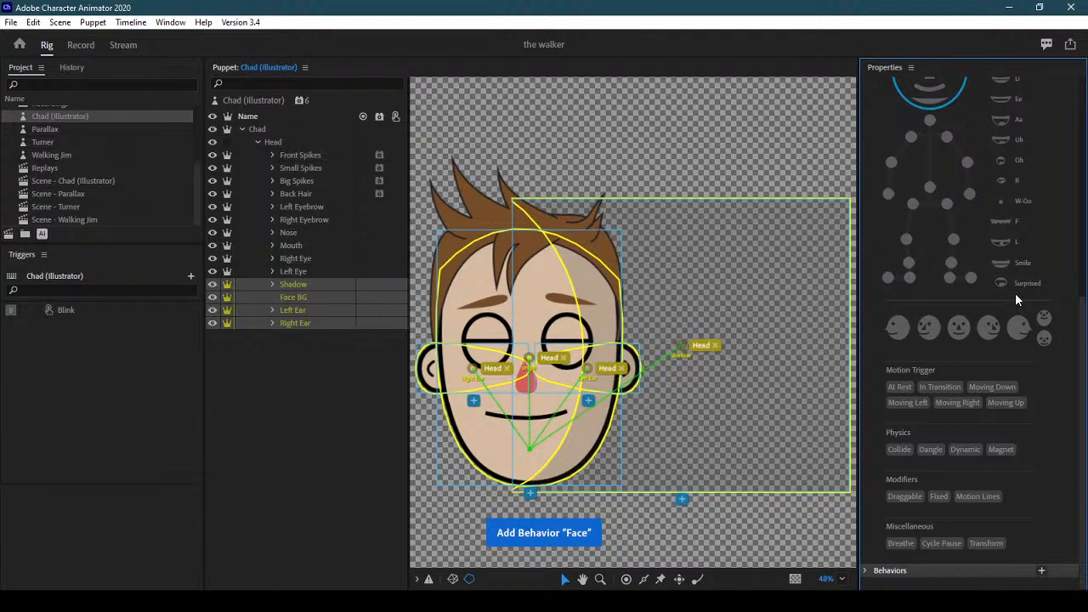
pyautogui.click(318, 362)
# Move the origin handles of Front Spikes, Small Spikes and Big Spikes to the base of each hair piece
pyautogui.click(314, 285)
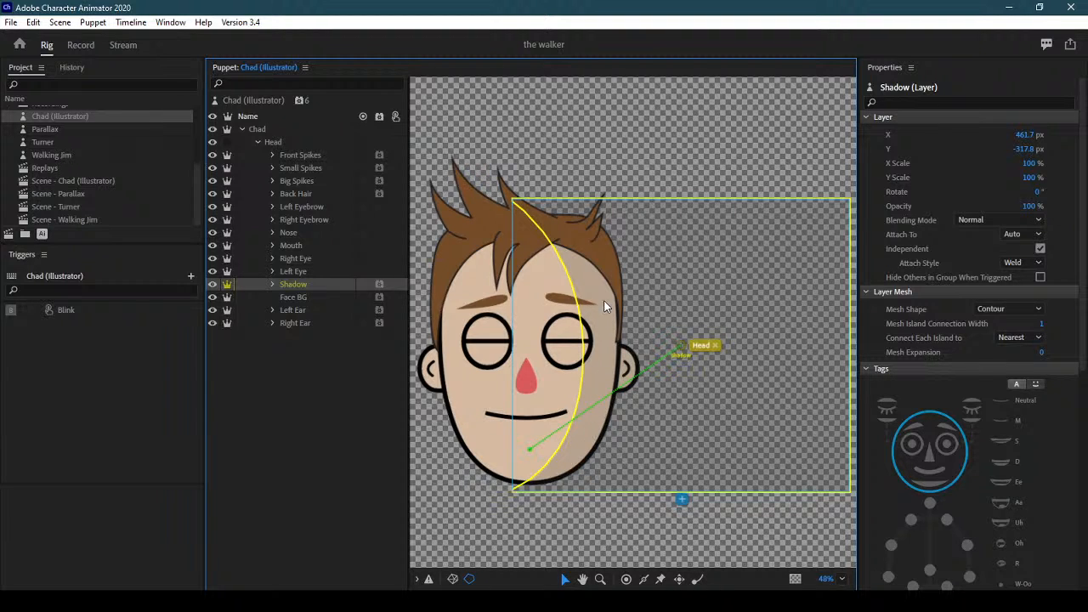
pyautogui.click(316, 159)
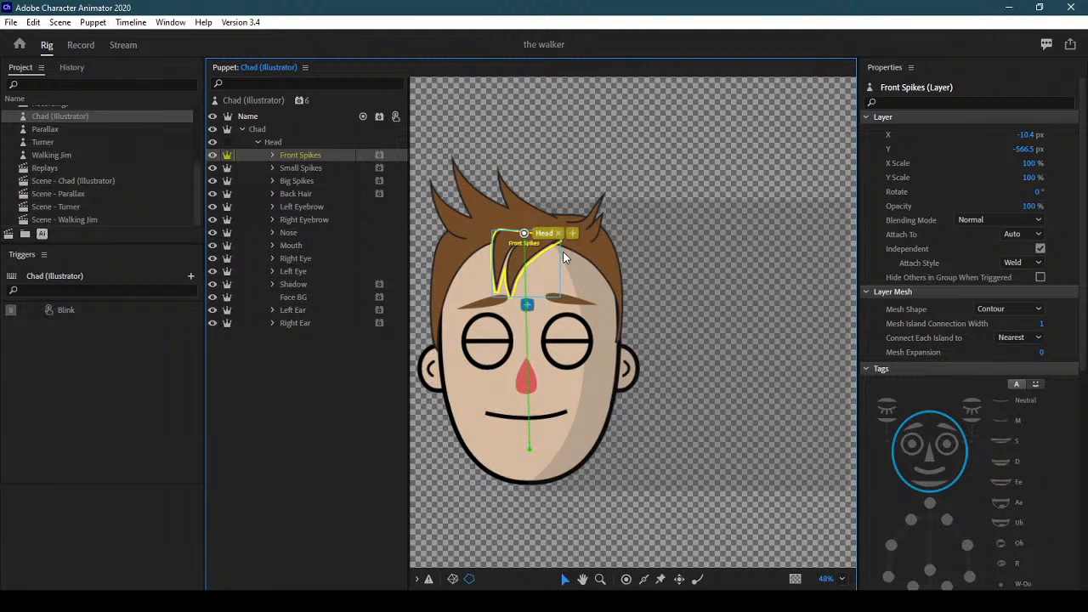
pyautogui.click(320, 168)
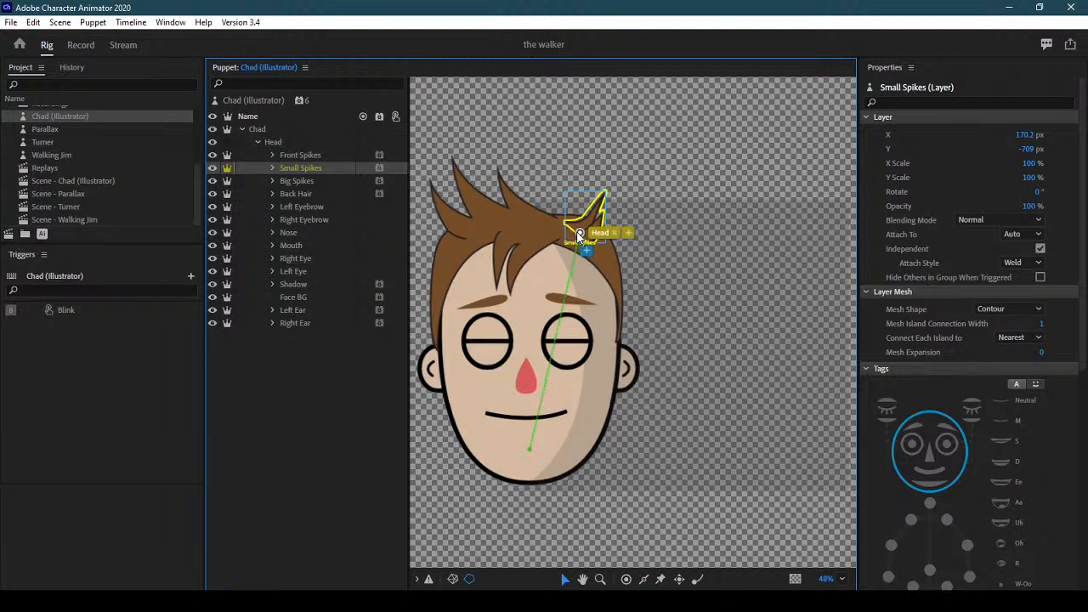
pyautogui.click(308, 180)
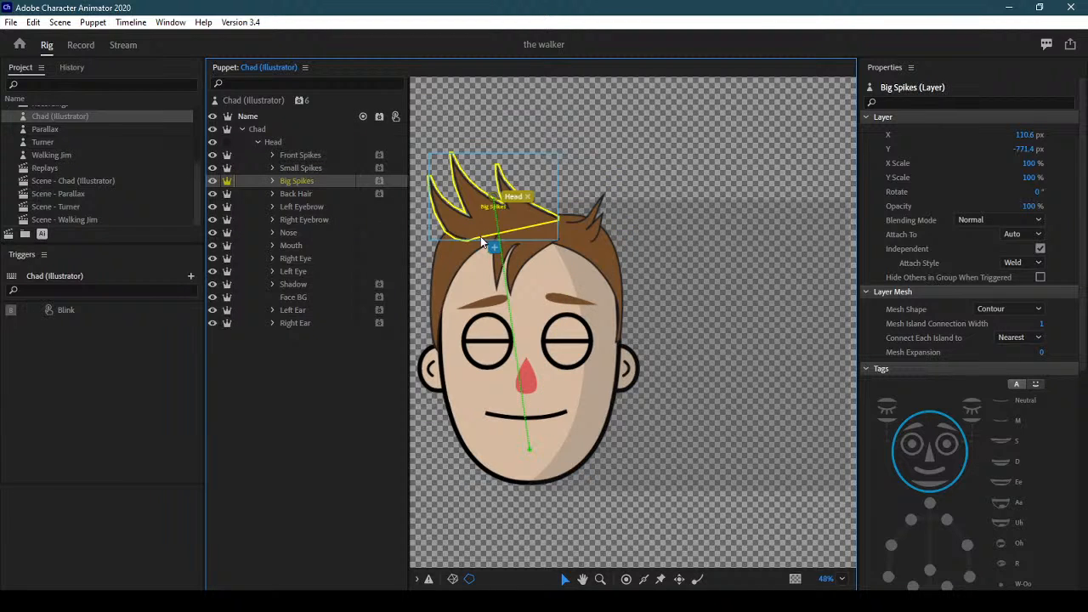
pyautogui.moveTo(496, 209); pyautogui.dragTo(496, 228)
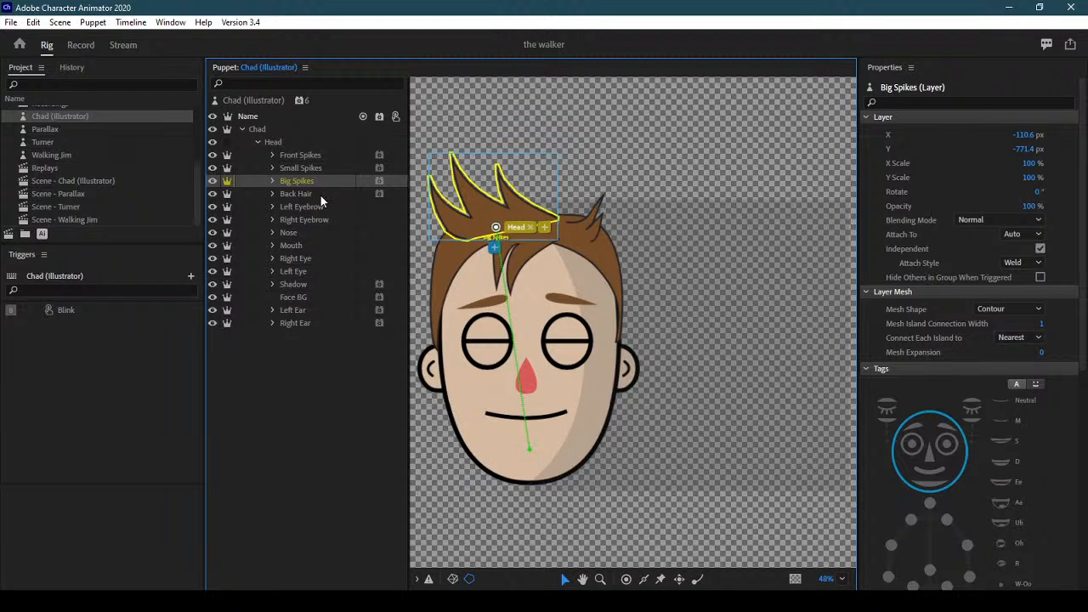
# Move the Shadow layer's origin handle closer to the face, just outside the ear on the shaded side
pyautogui.click(321, 195)
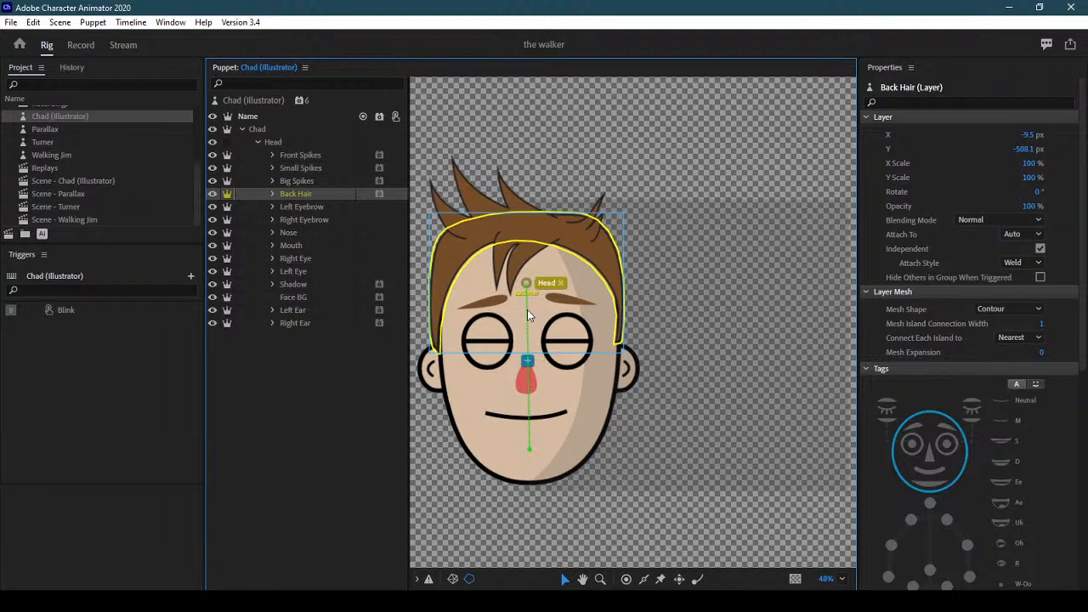
pyautogui.click(320, 287)
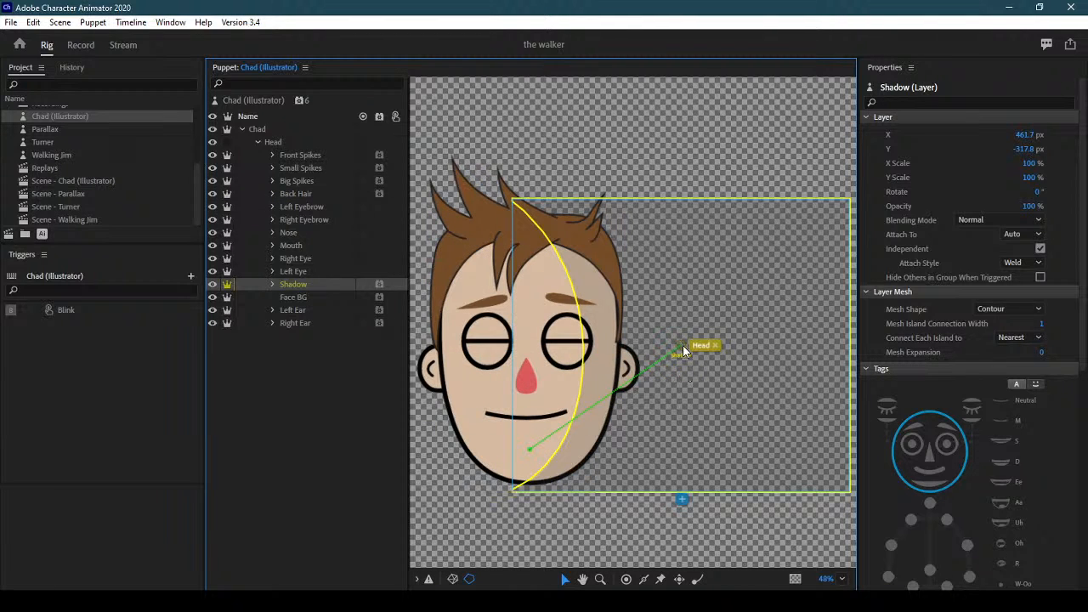
pyautogui.moveTo(681, 347); pyautogui.dragTo(654, 360)
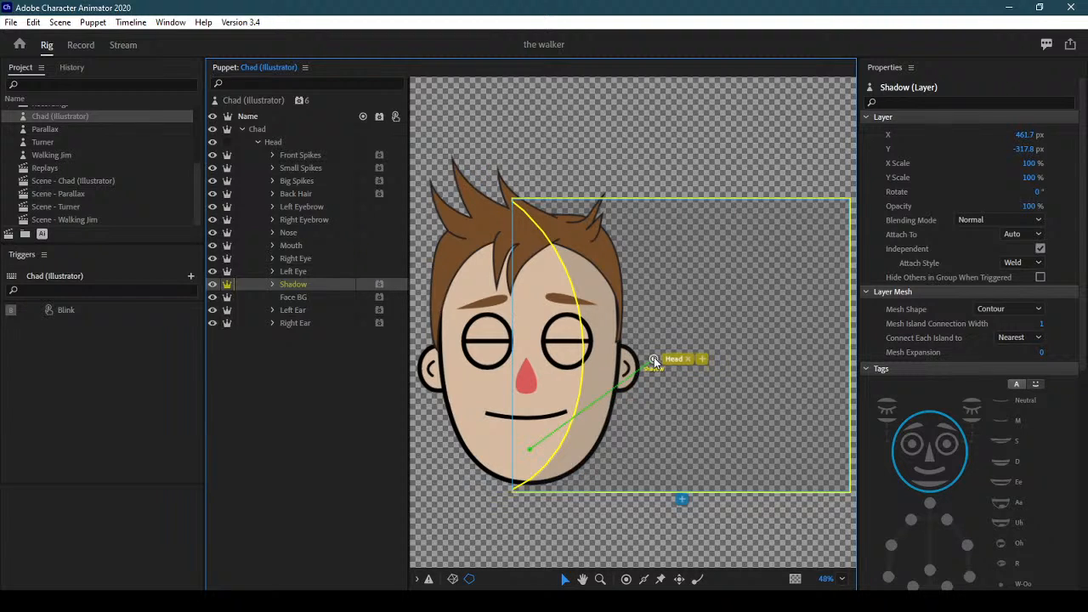
# Move the origin handles of the Left Ear and Right Ear layers outward toward the visible ears
pyautogui.click(305, 300)
pyautogui.click(311, 313)
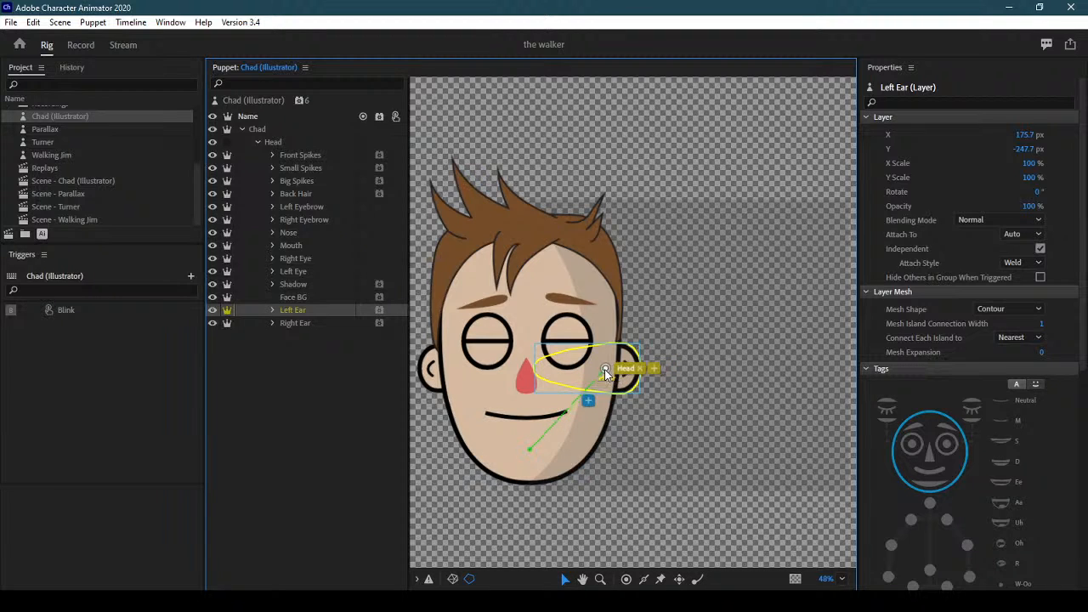
pyautogui.click(314, 323)
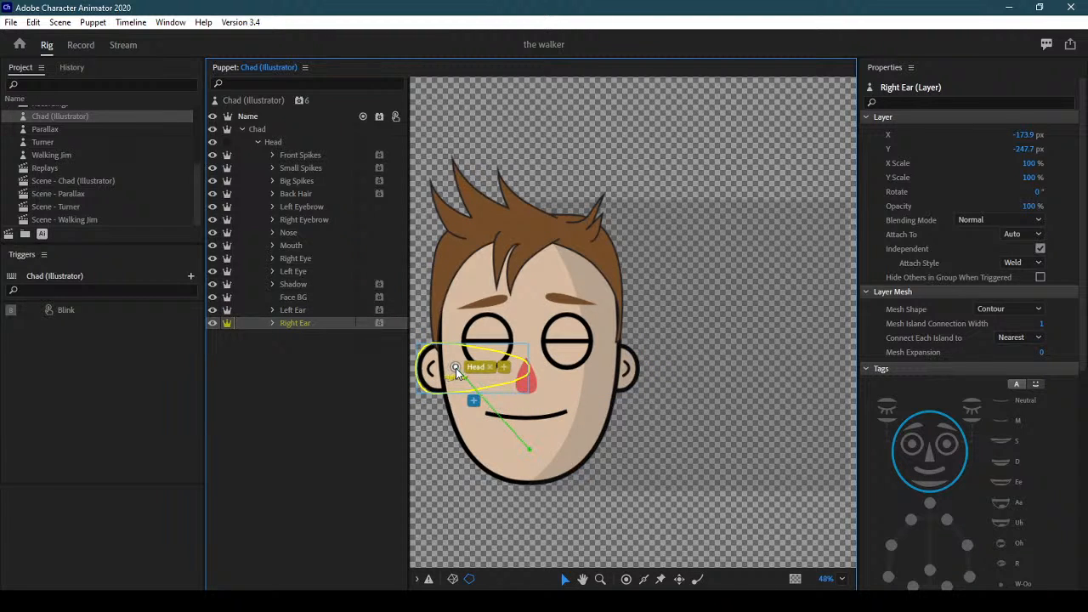
pyautogui.moveTo(454, 367); pyautogui.dragTo(456, 370)
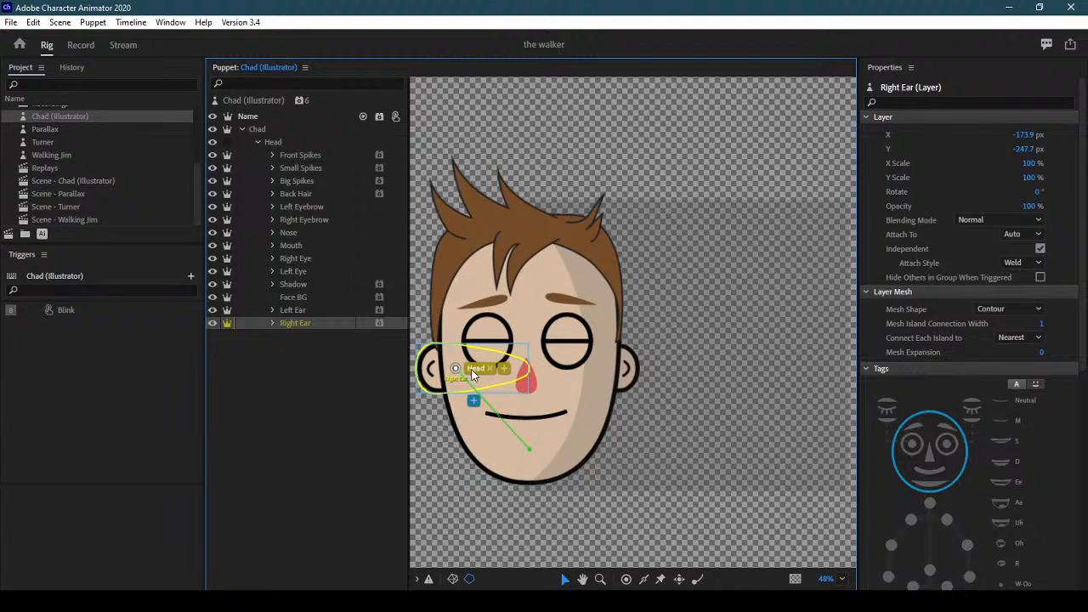
# Create a clipping mask that clips the Shadow layer to Face BG, and clear the selection
pyautogui.click(307, 285)
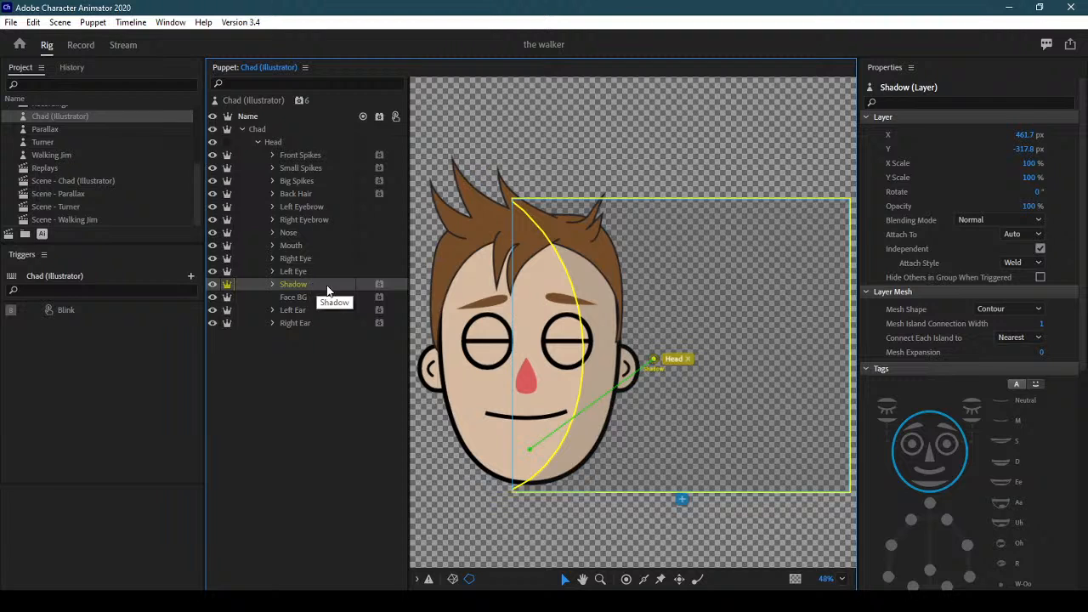
pyautogui.click(94, 23)
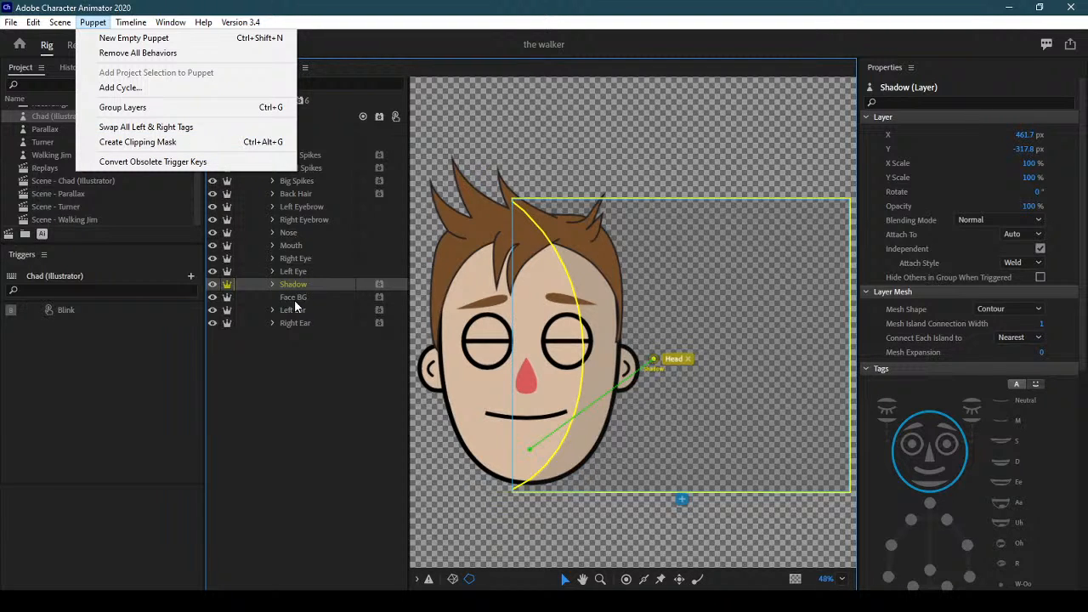
pyautogui.click(167, 143)
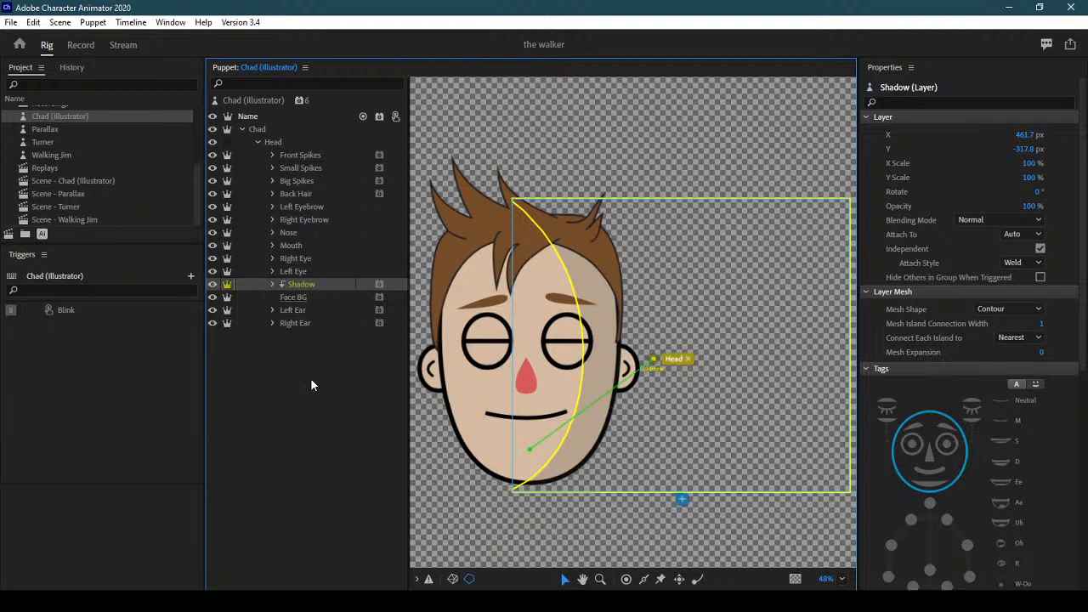
pyautogui.click(427, 510)
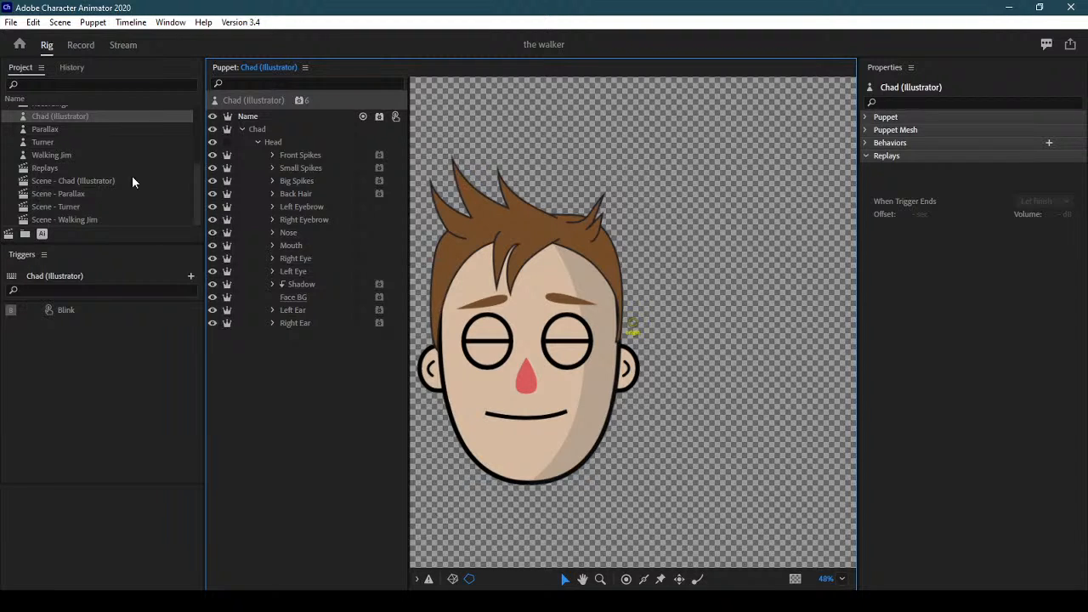
# Switch to the Record workspace and set the rest pose for the Chad puppet
pyautogui.click(83, 47)
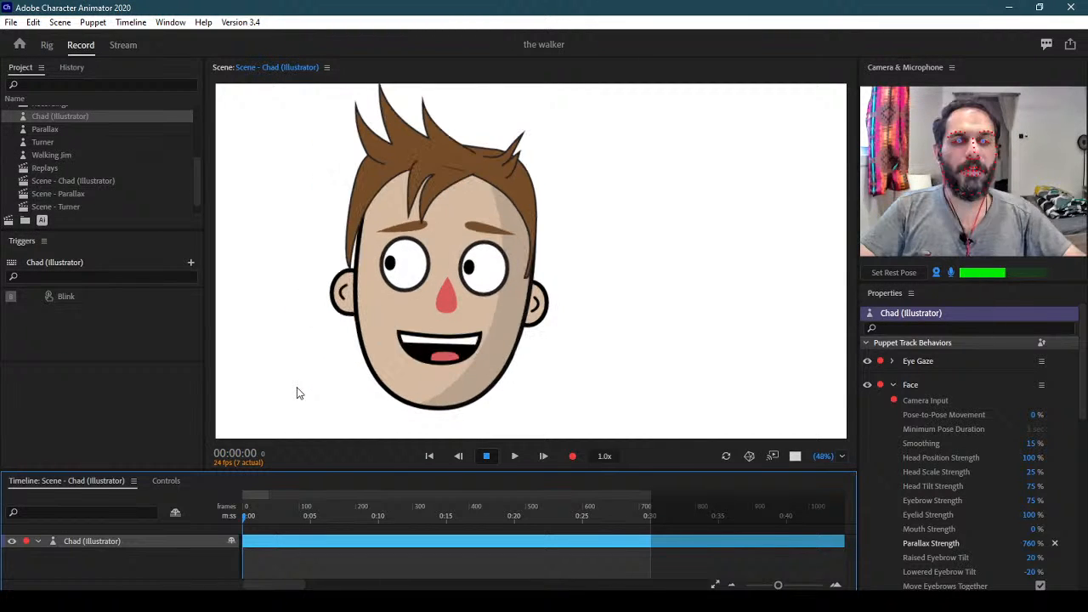
pyautogui.click(878, 273)
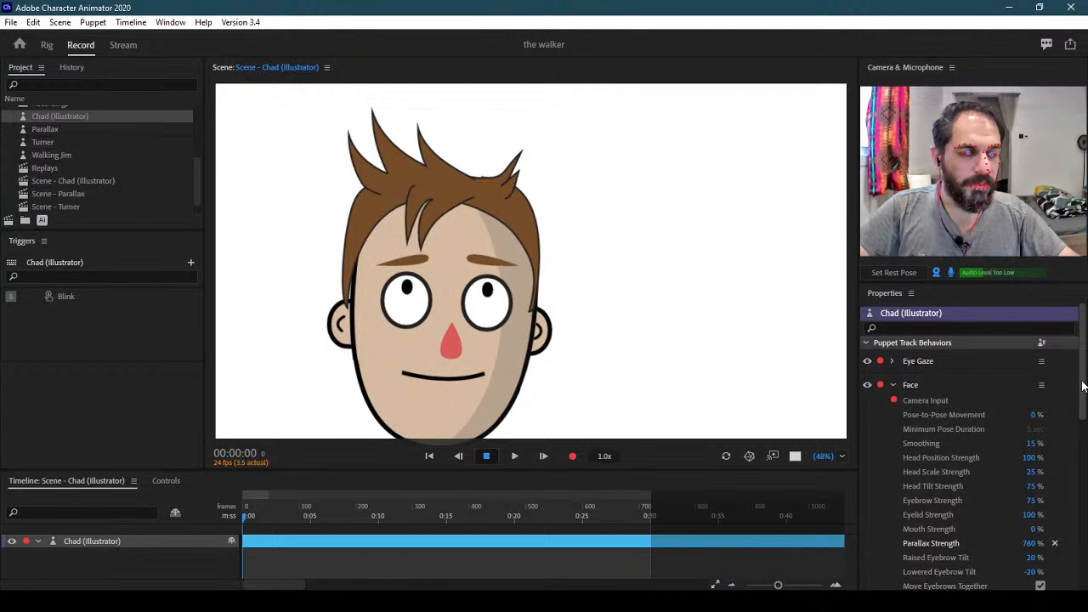
# Set Head Scale Strength to 0% in the puppet's main Face behavior and collapse its settings
pyautogui.scroll(-2, 1083, 387)
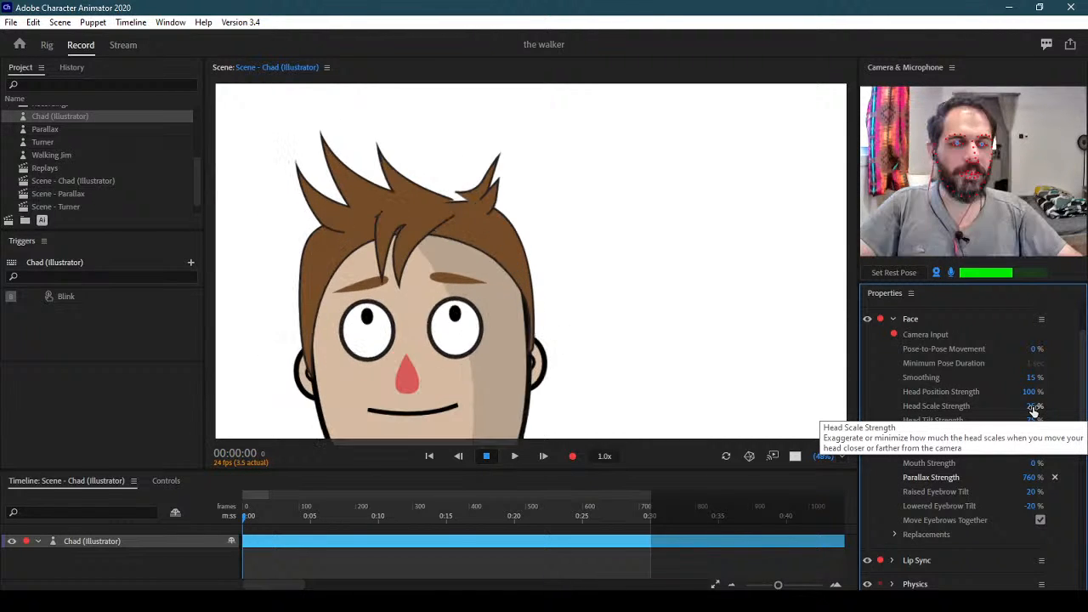
pyautogui.click(1034, 408)
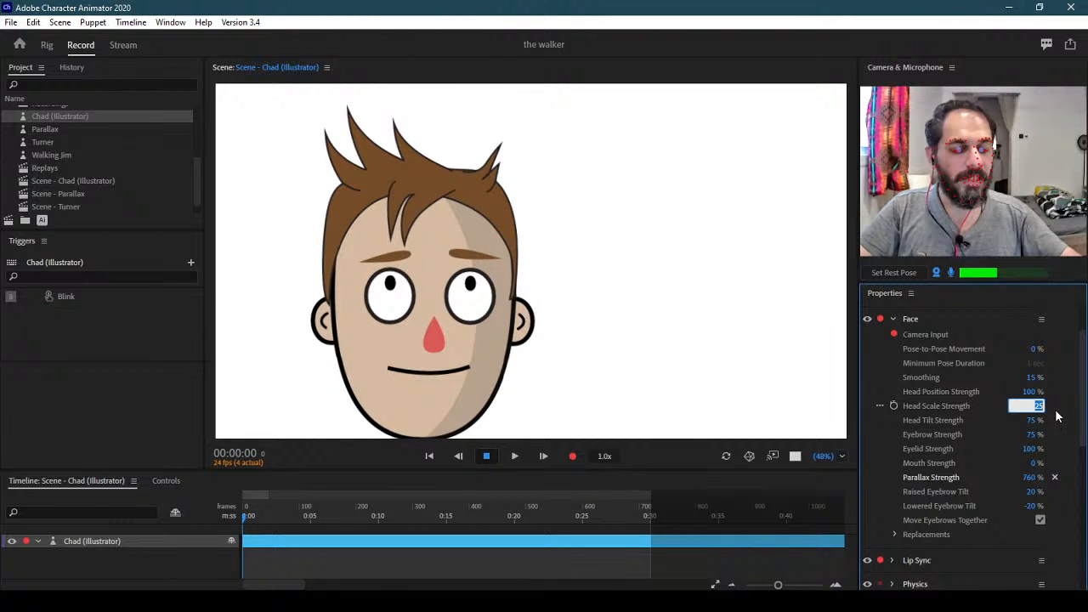
pyautogui.click(1042, 406)
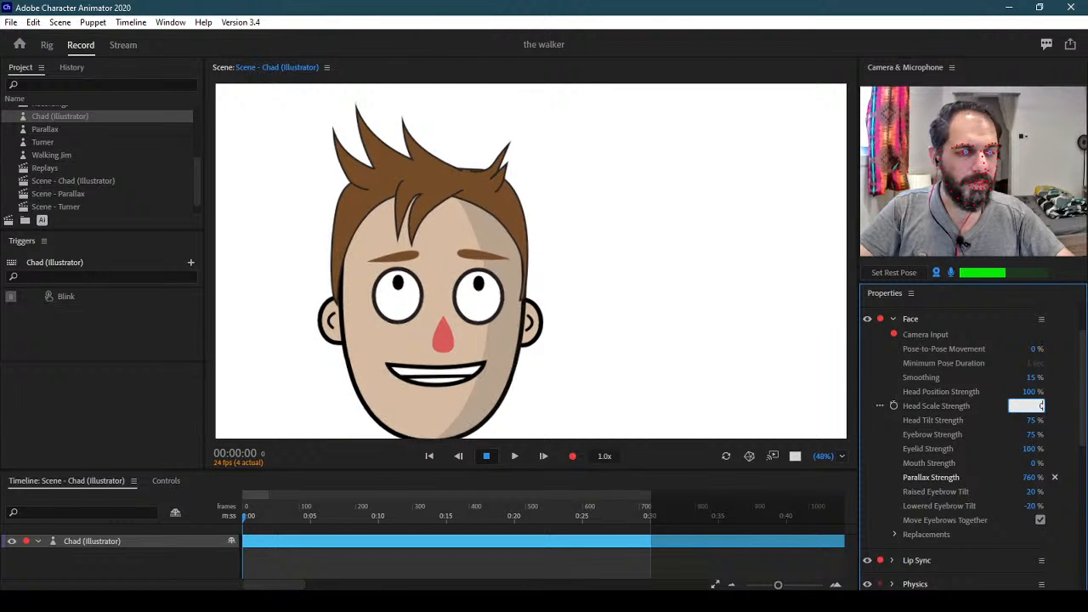
pyautogui.write('0')
pyautogui.press('Return')
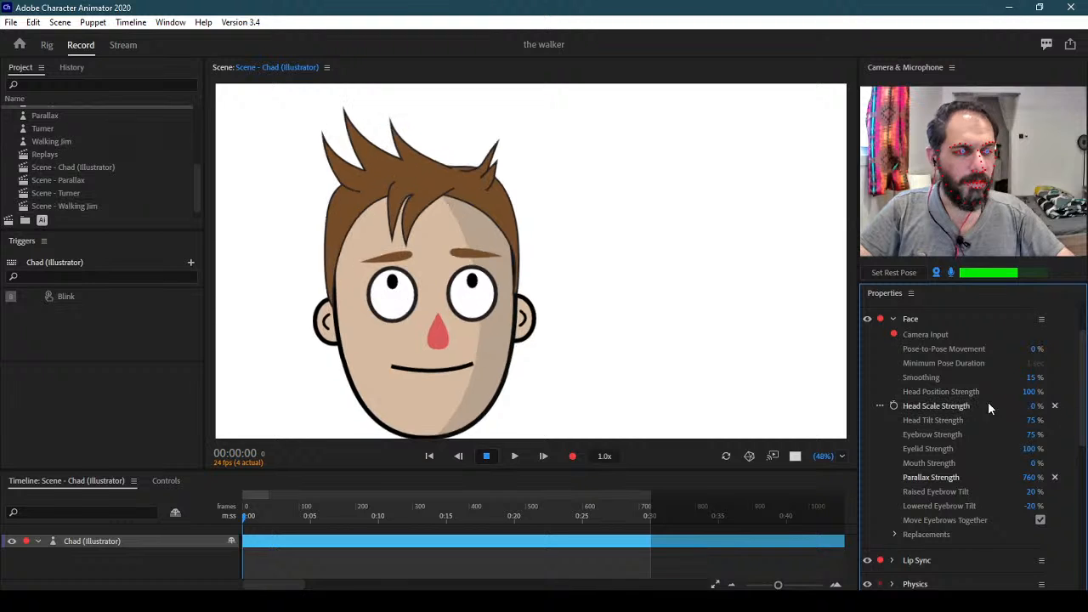
pyautogui.click(894, 320)
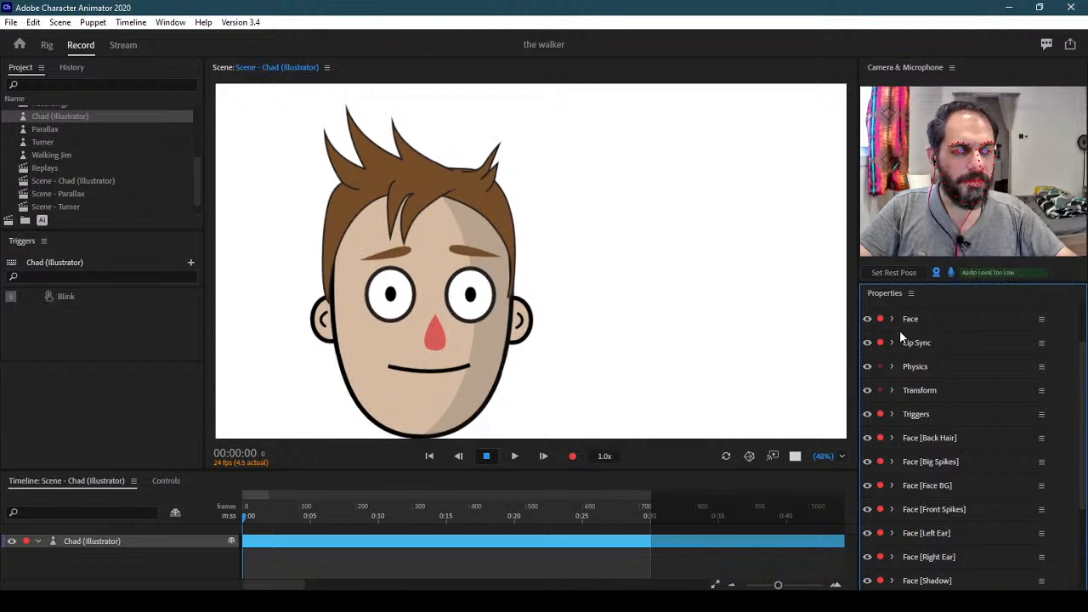
# Set Head Scale Strength to 0% in the Back Hair layer's Face behavior
pyautogui.moveTo(1083, 382); pyautogui.dragTo(1080, 425)
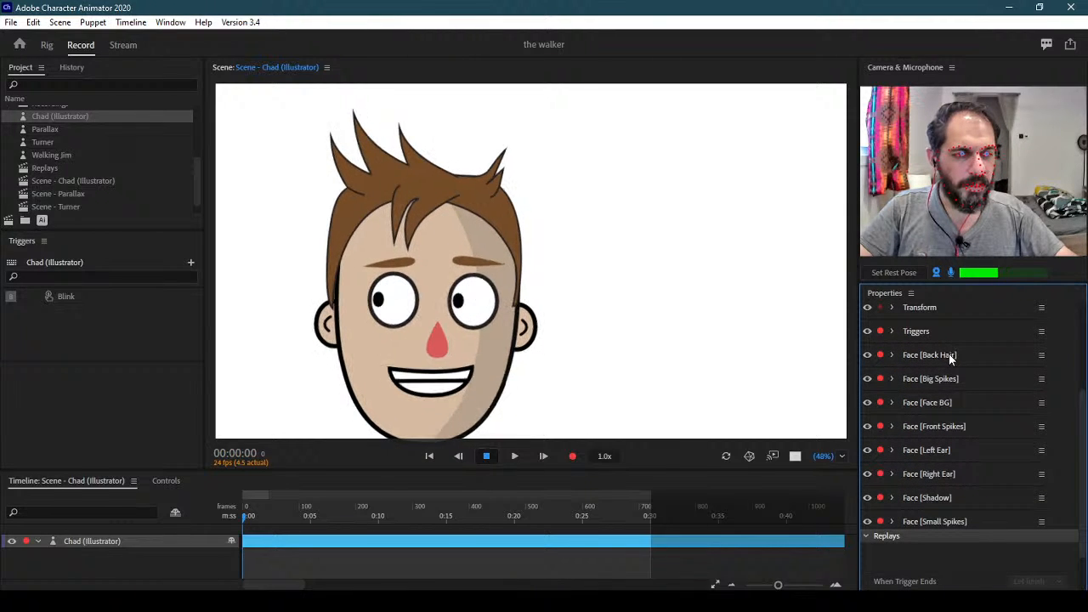
pyautogui.click(891, 355)
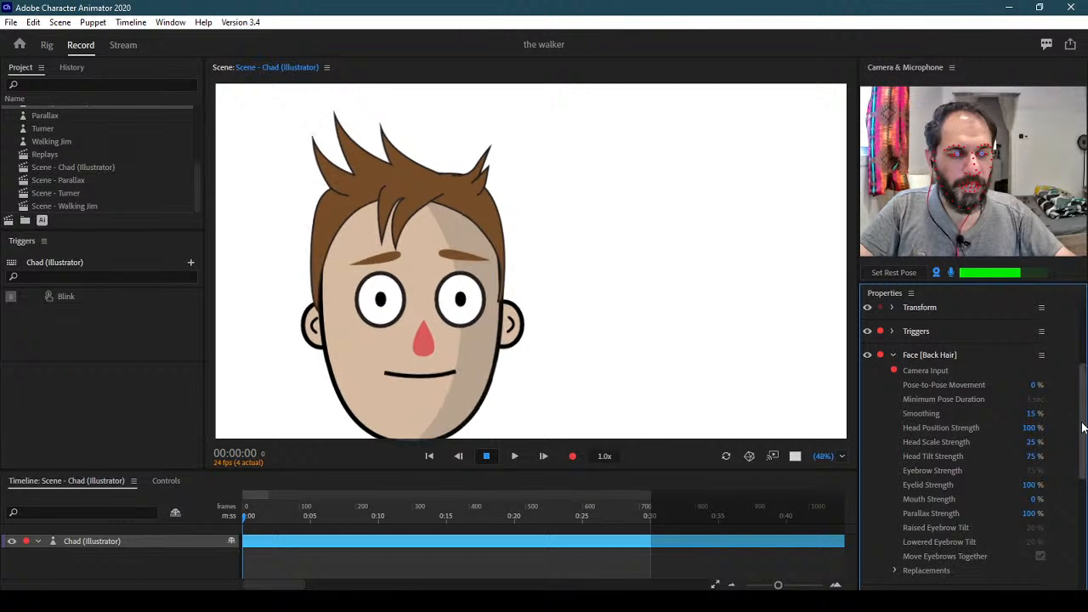
pyautogui.scroll(-1, 1082, 432)
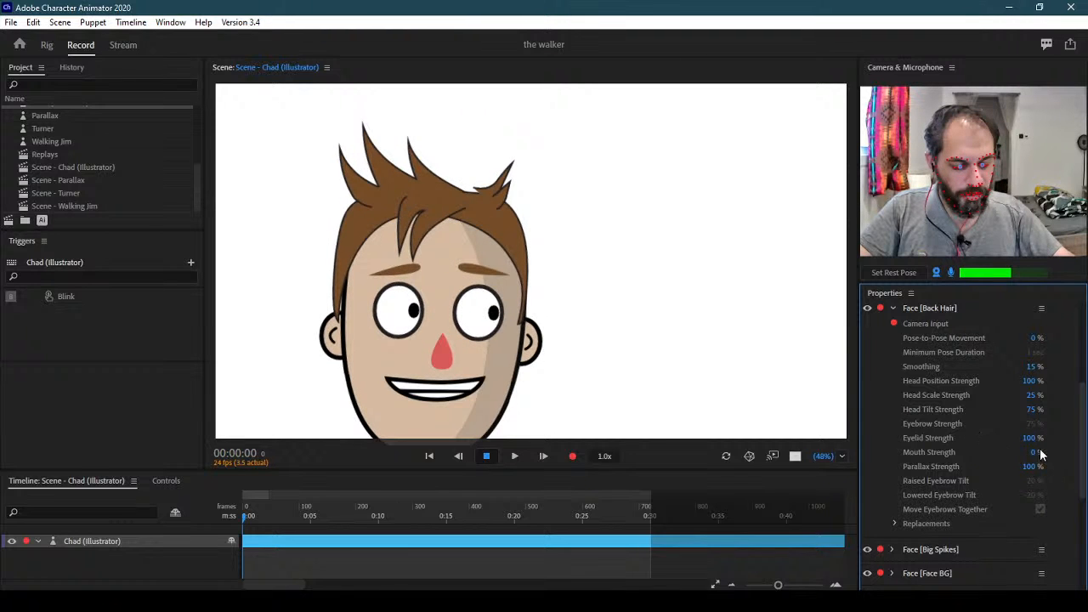
pyautogui.click(1069, 407)
pyautogui.write('0')
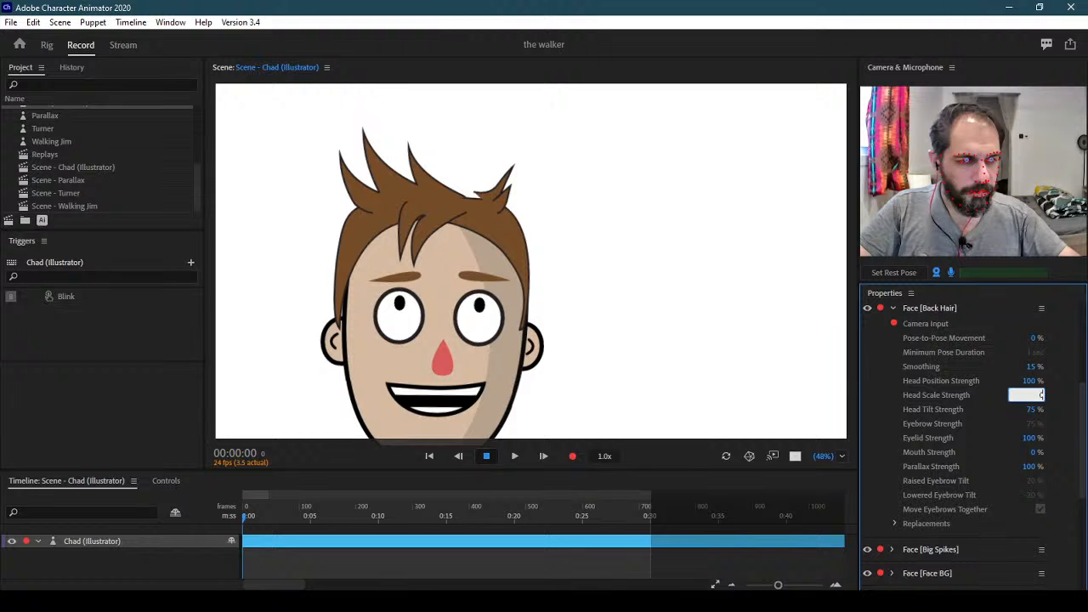
pyautogui.press('Return')
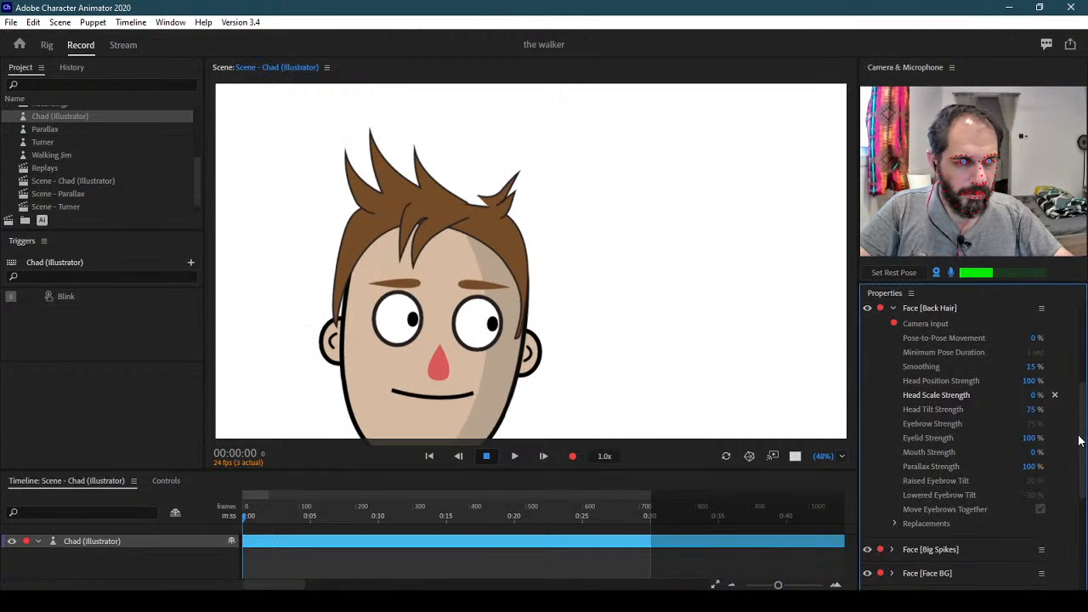
# Set Head Tilt Strength and Parallax Strength to 0% for the Back Hair Face behavior and collapse its settings
pyautogui.click(1074, 412)
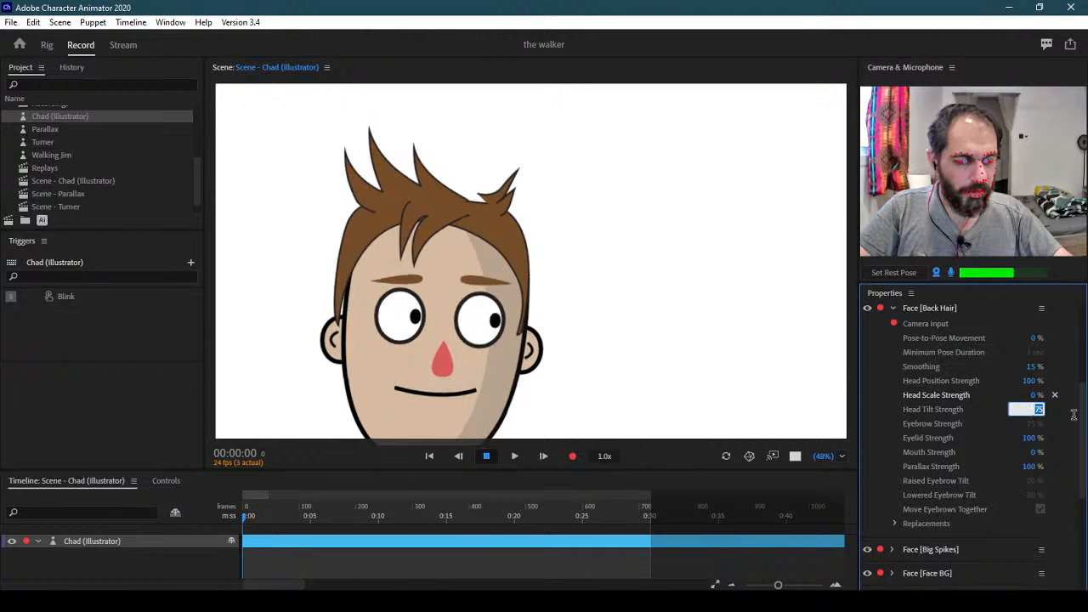
pyautogui.write('0')
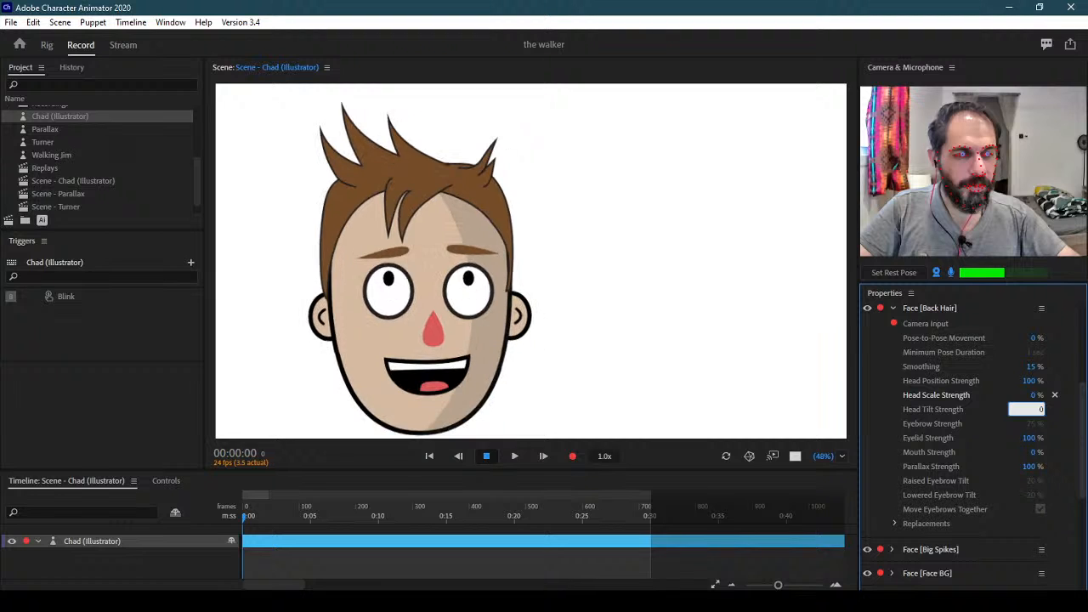
pyautogui.press('Return')
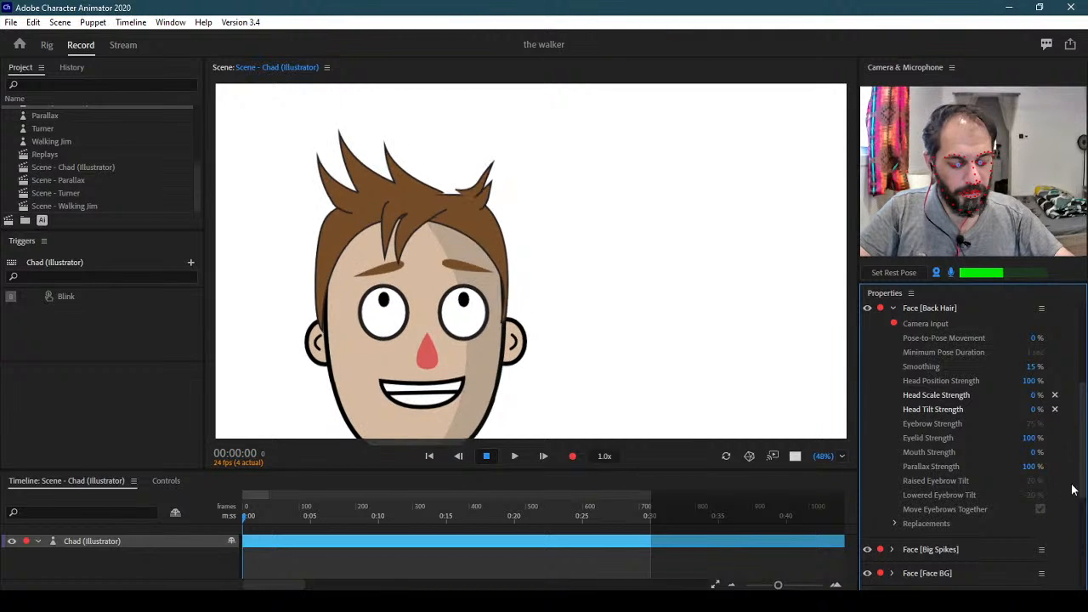
pyautogui.click(1028, 467)
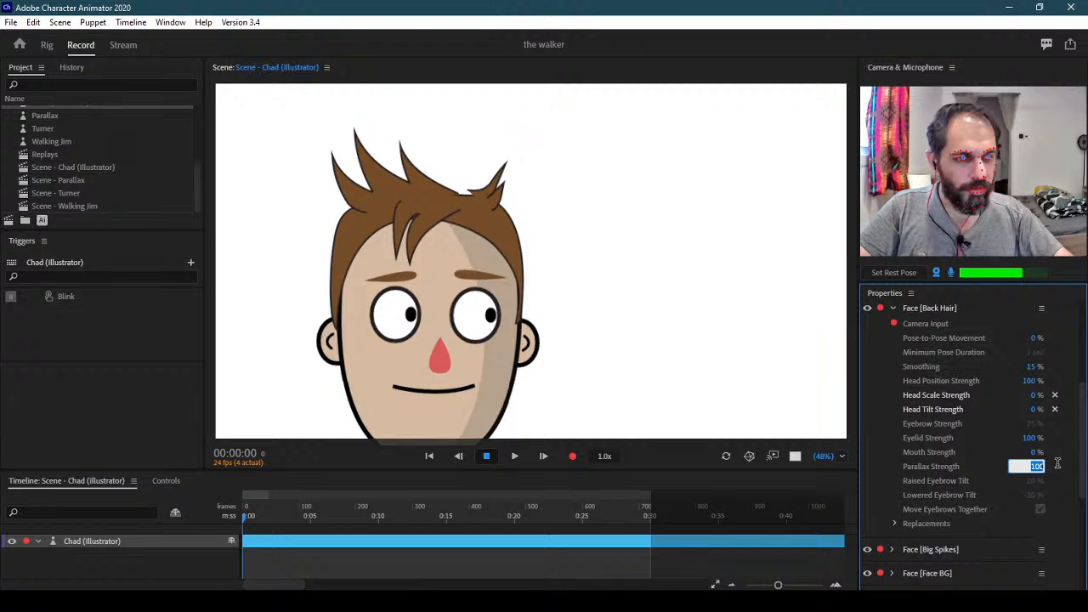
pyautogui.write('0')
pyautogui.press('Return')
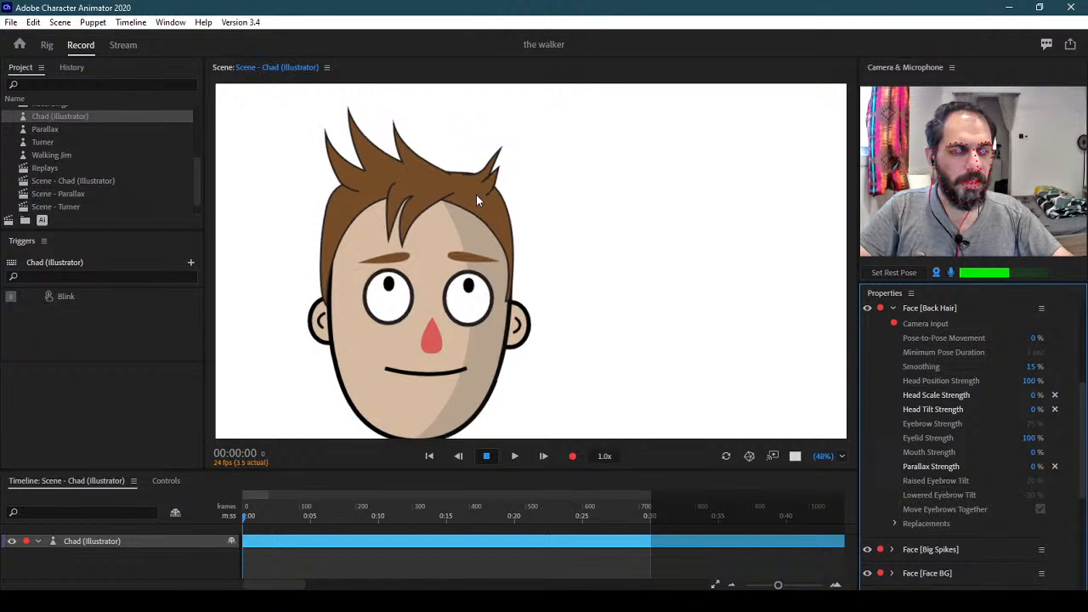
pyautogui.click(1029, 382)
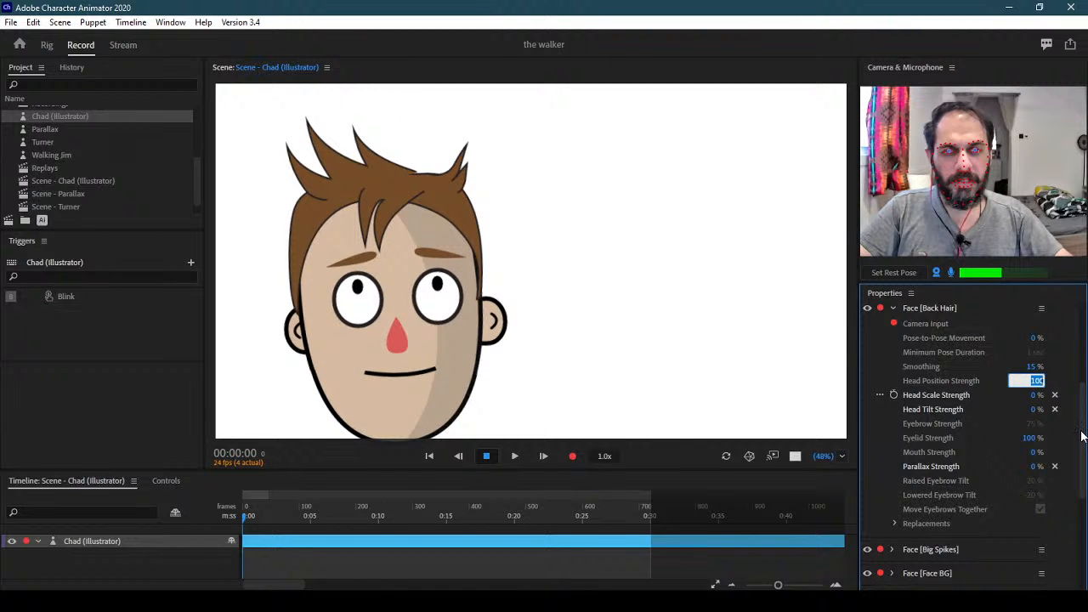
pyautogui.click(893, 311)
pyautogui.click(892, 308)
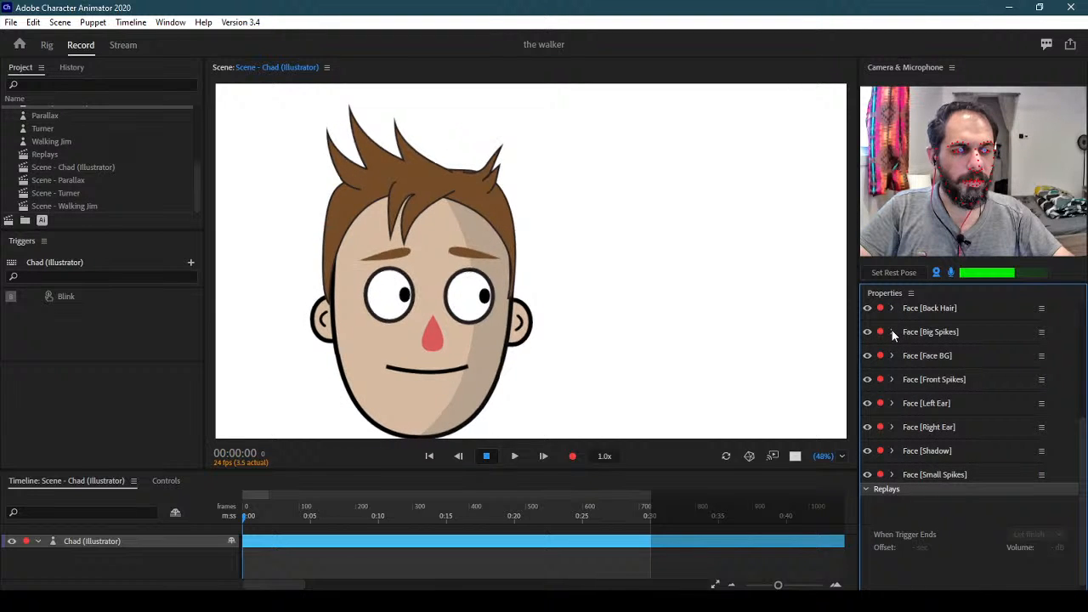
# Set Head Position Strength to 150% in the Big Spikes layer's Face behavior
pyautogui.click(892, 331)
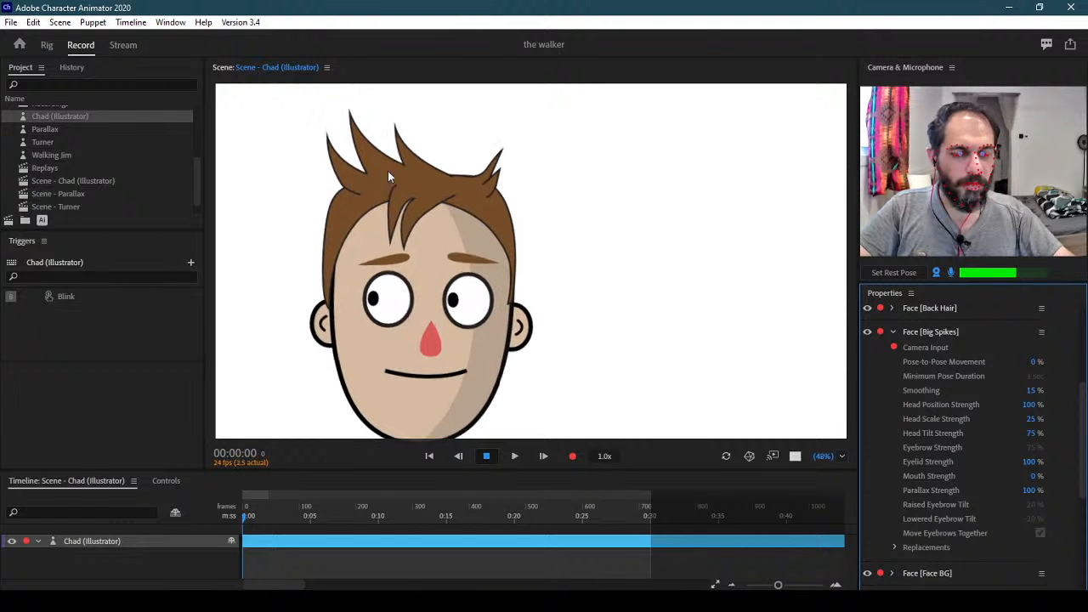
pyautogui.click(1032, 404)
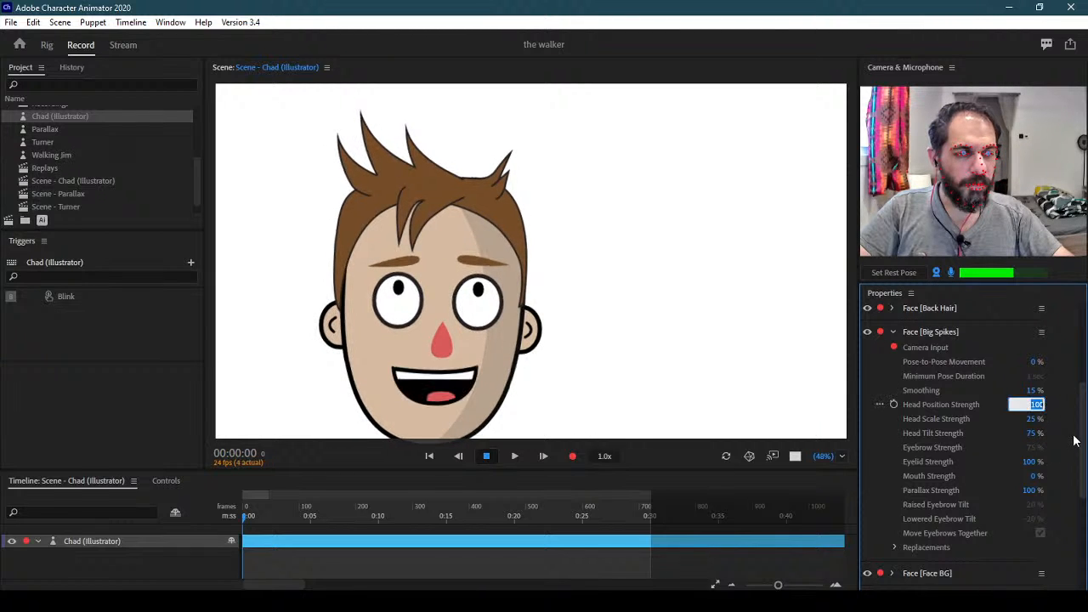
pyautogui.write('150')
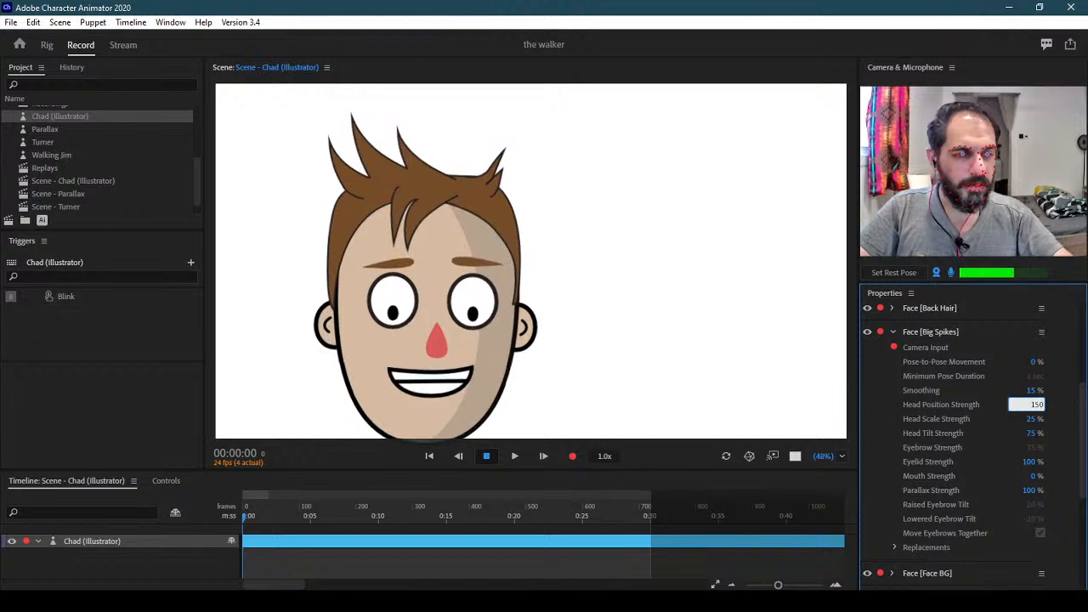
pyautogui.press('Return')
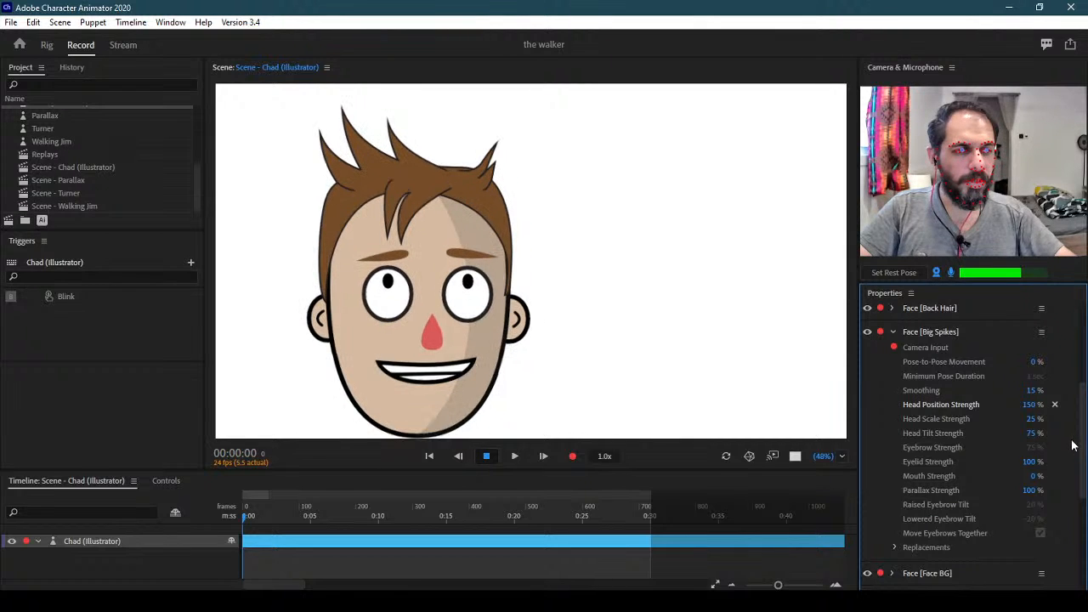
# Set Head Scale Strength, Head Tilt Strength and Parallax Strength to 0% in the Big Spikes Face behavior
pyautogui.click(1034, 420)
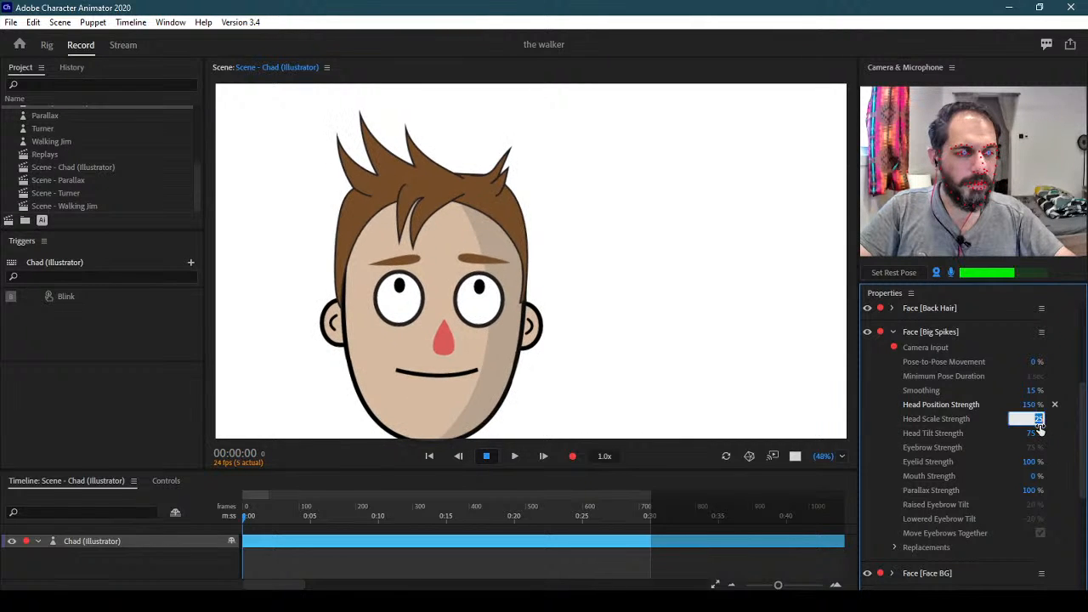
pyautogui.write('0')
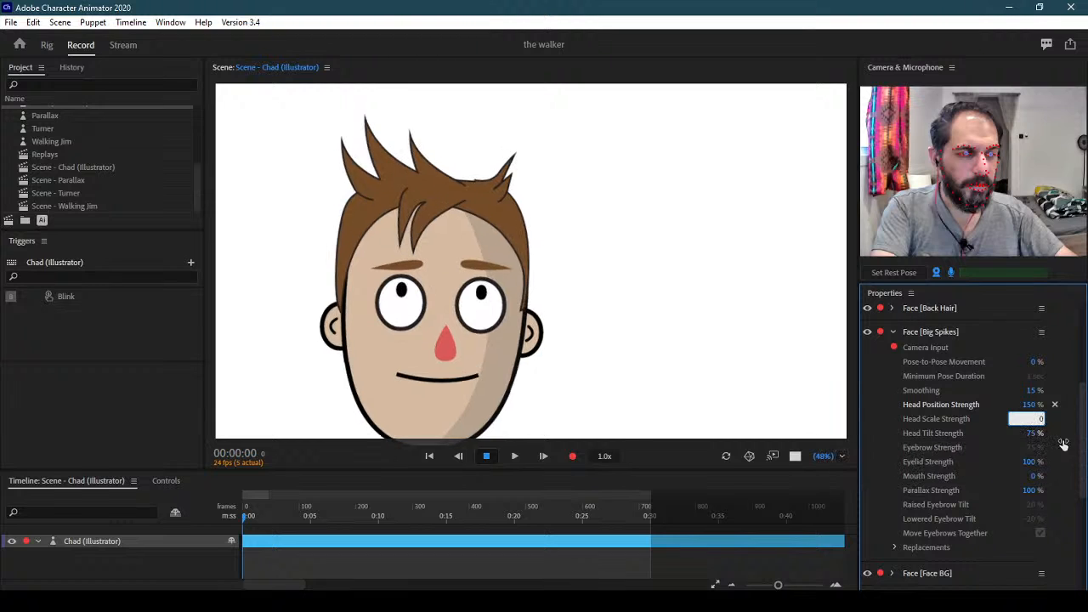
pyautogui.press('Tab')
pyautogui.write('0')
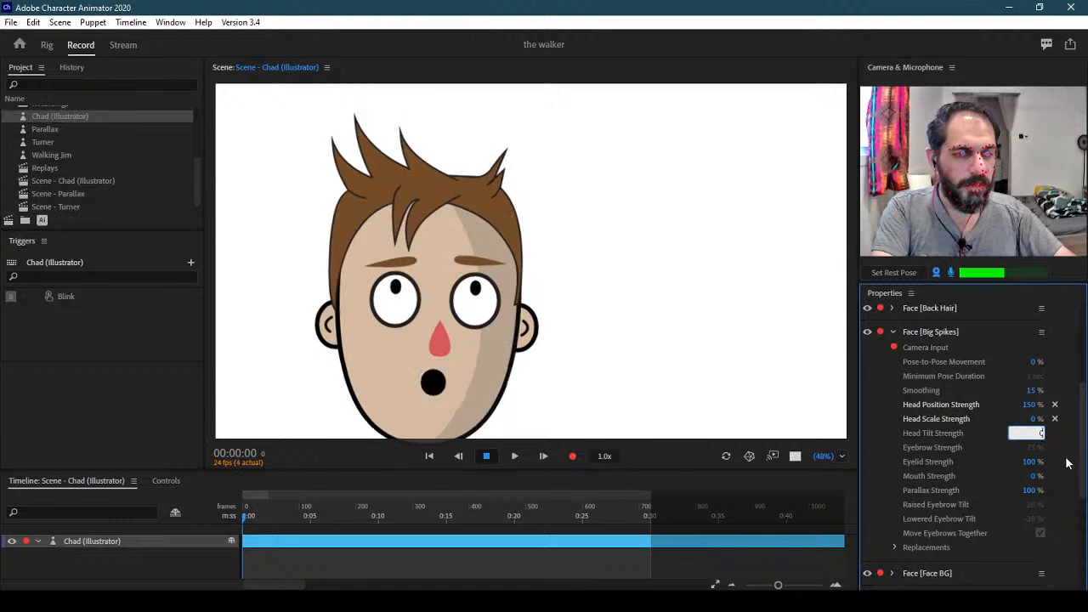
pyautogui.click(1033, 492)
pyautogui.write('0')
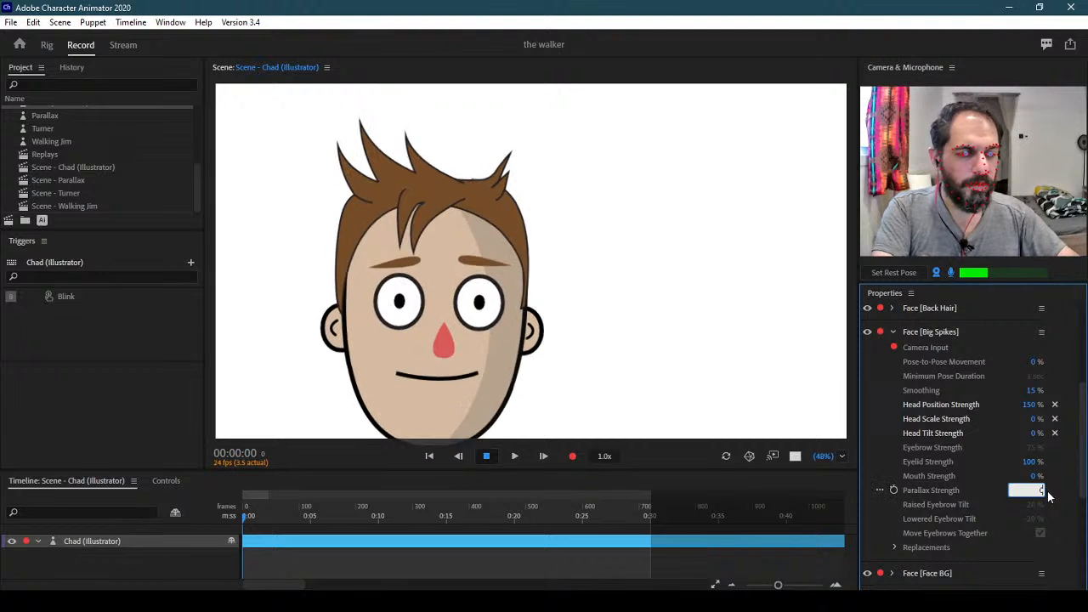
pyautogui.press('Return')
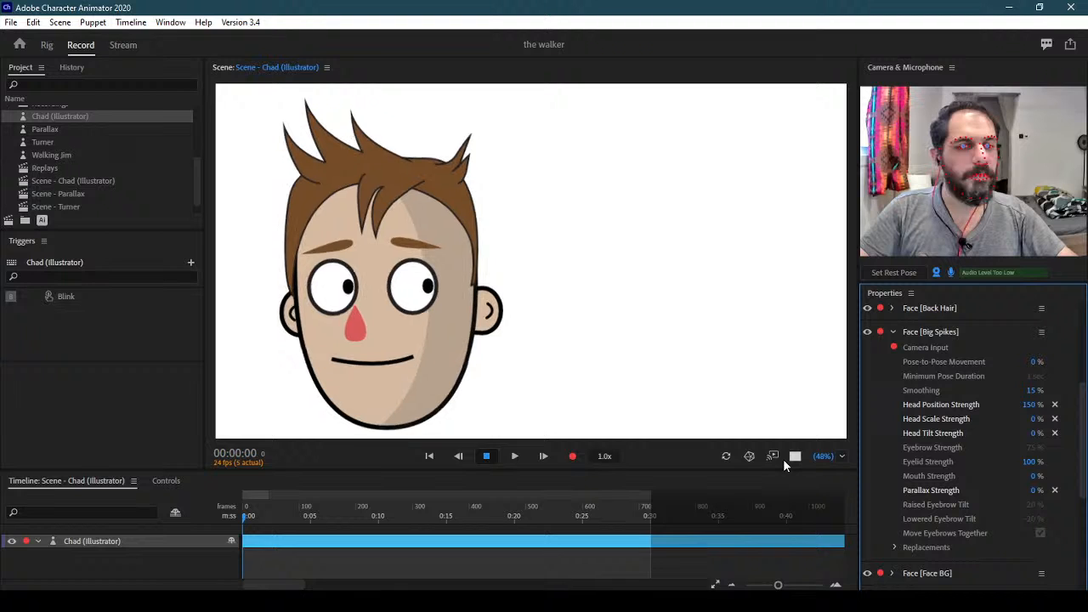
# Set Head Position Strength to 200% in the Big Spikes Face behavior and collapse its settings
pyautogui.click(1033, 404)
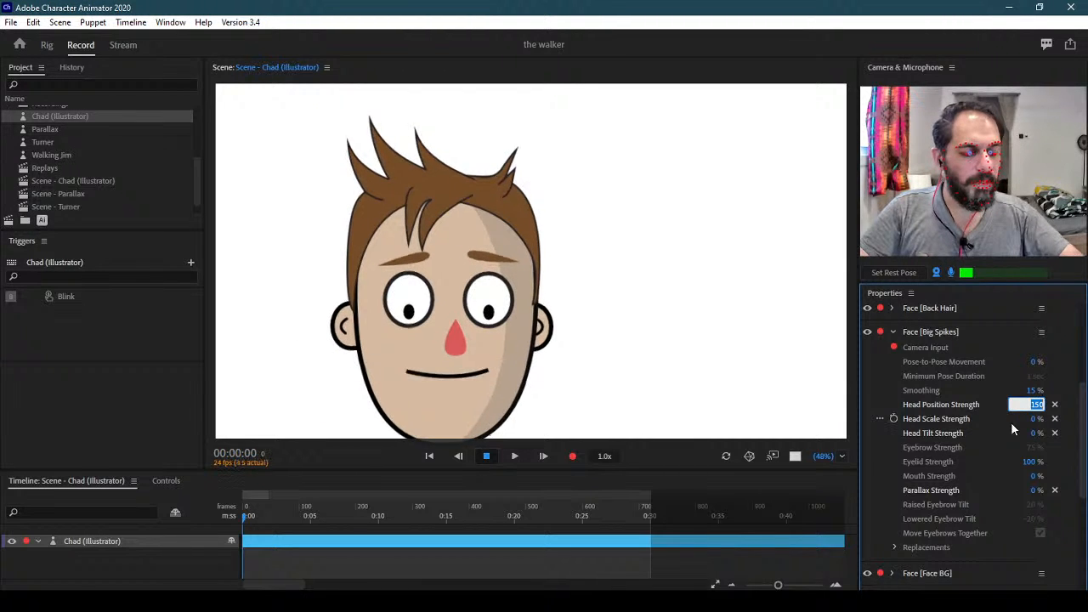
pyautogui.write('2')
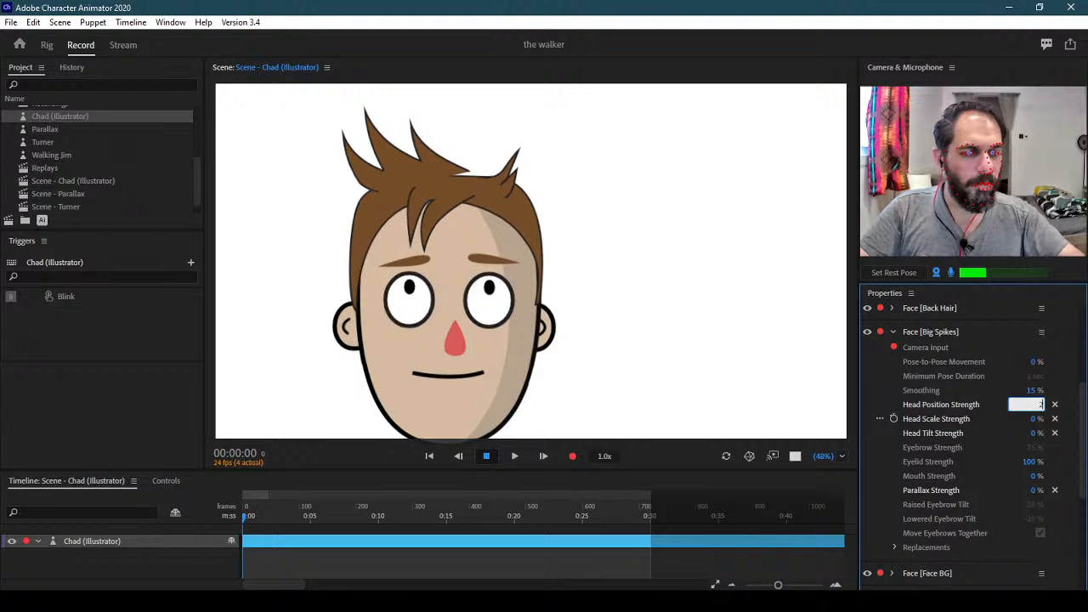
pyautogui.write('00')
pyautogui.press('Return')
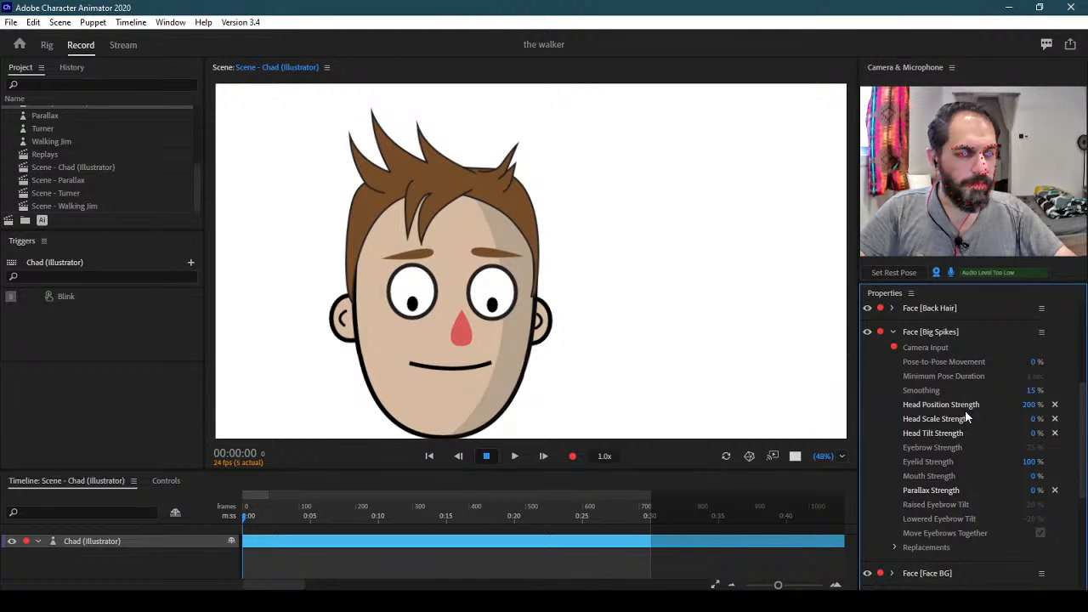
pyautogui.click(892, 331)
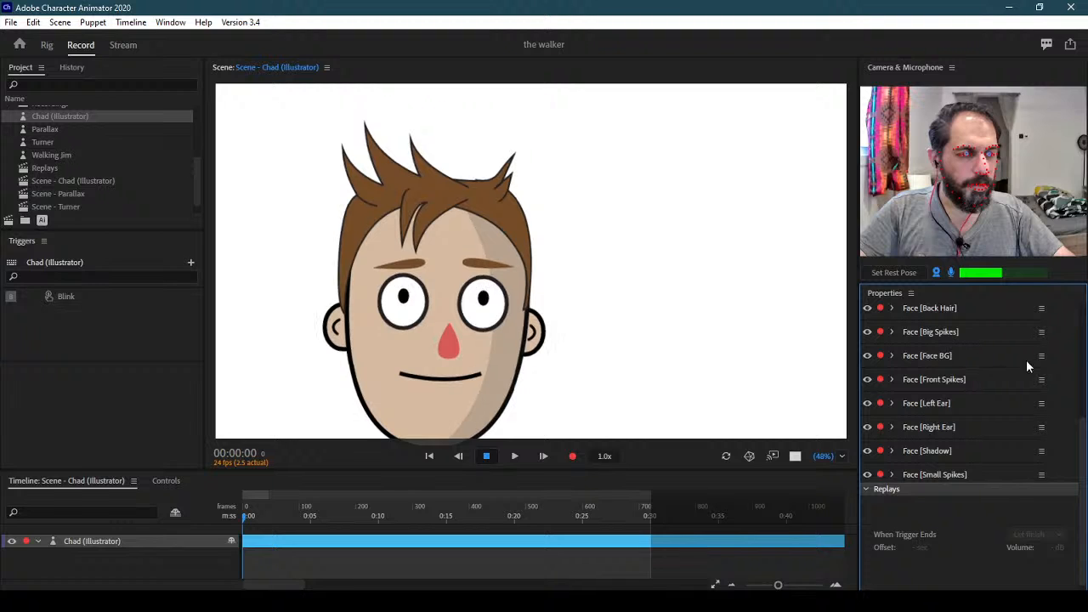
# Set Head Scale, Head Tilt and Parallax Strength to 0% in the Face BG layer's Face behavior and collapse its settings
pyautogui.click(891, 356)
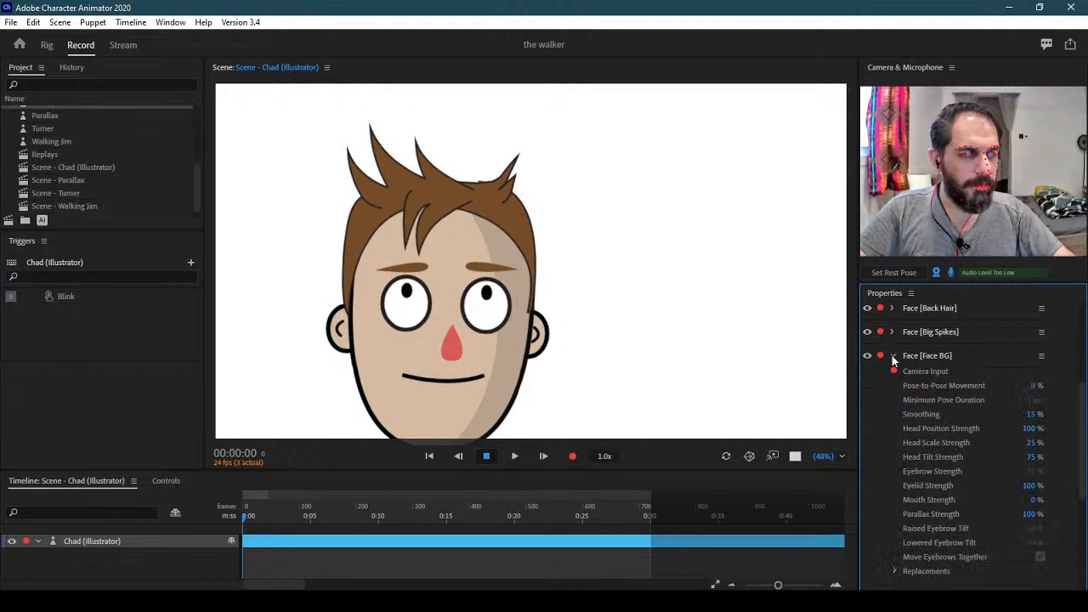
pyautogui.click(1032, 429)
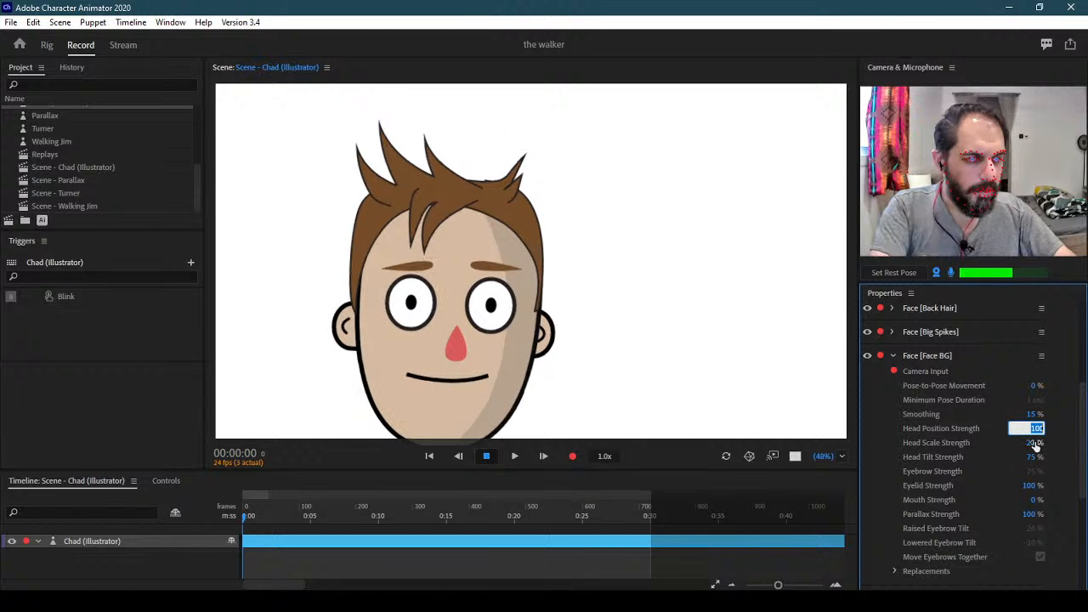
pyautogui.click(1035, 443)
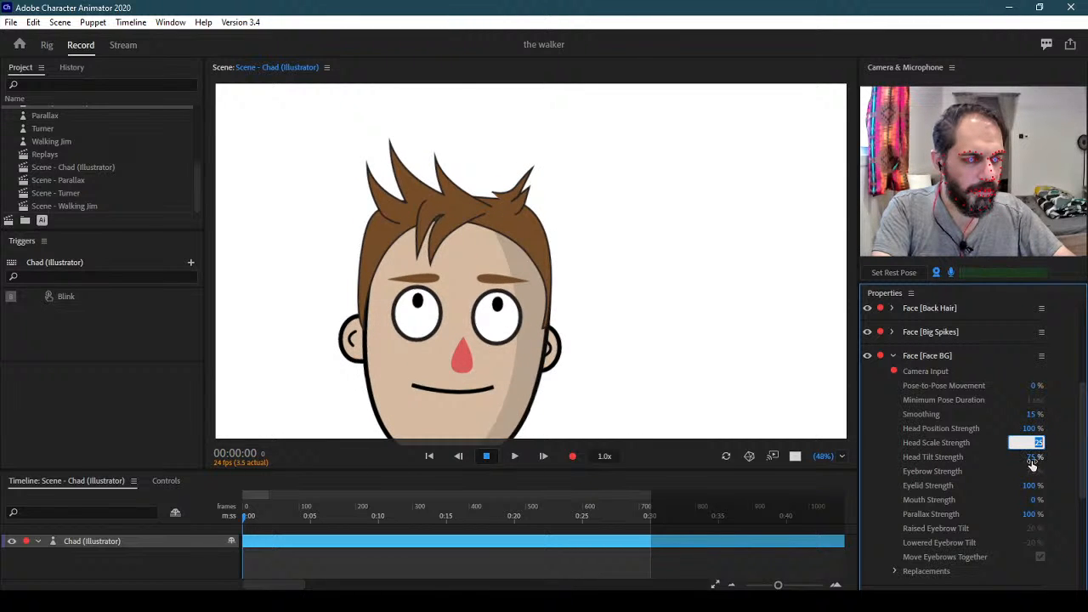
pyautogui.click(1035, 457)
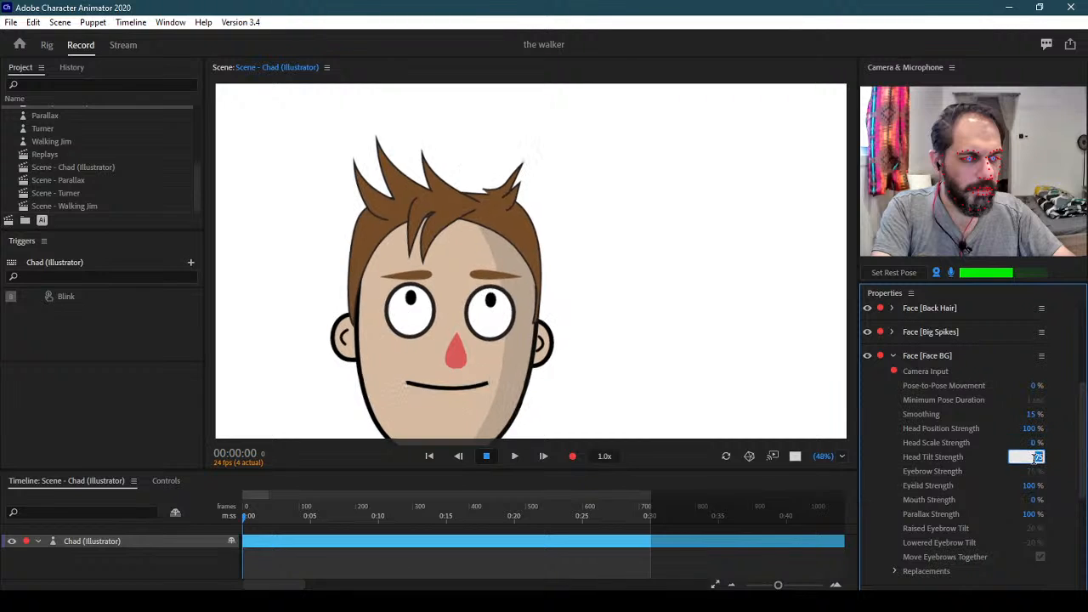
pyautogui.write('0')
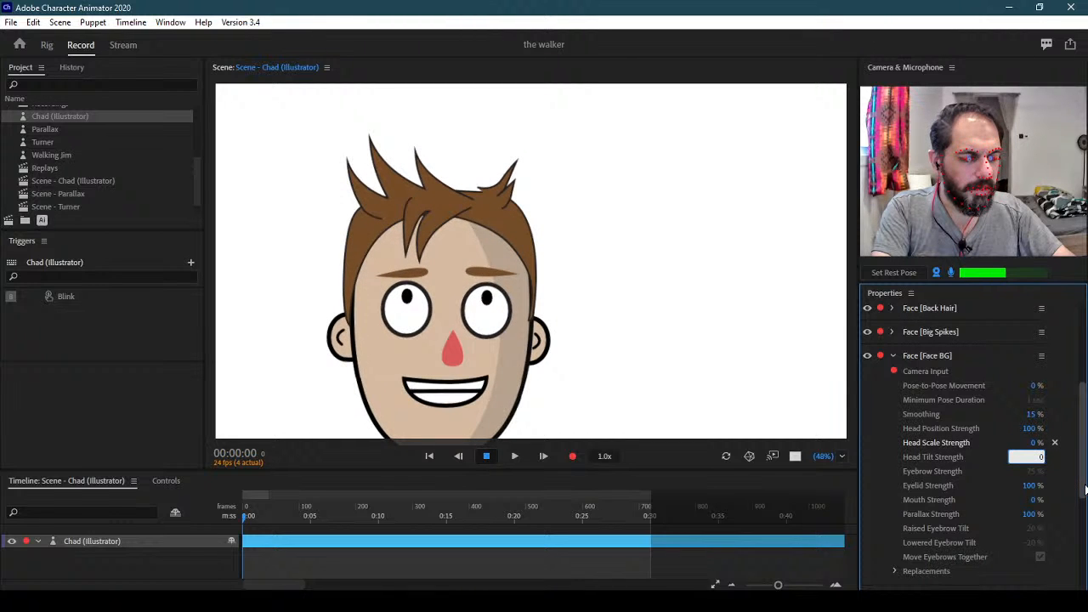
pyautogui.click(1028, 515)
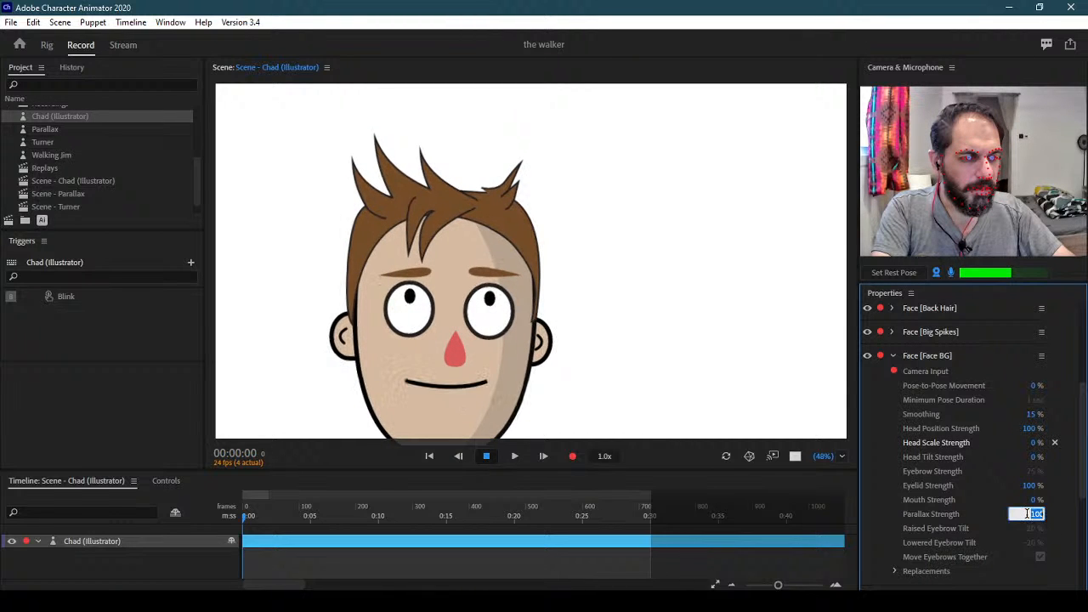
pyautogui.write('0')
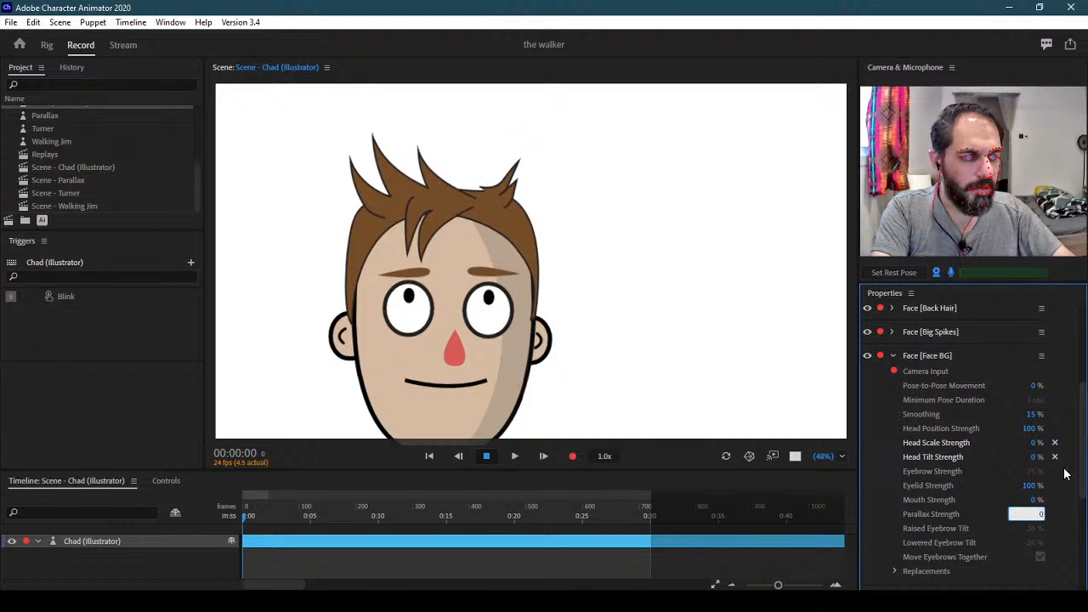
pyautogui.press('Return')
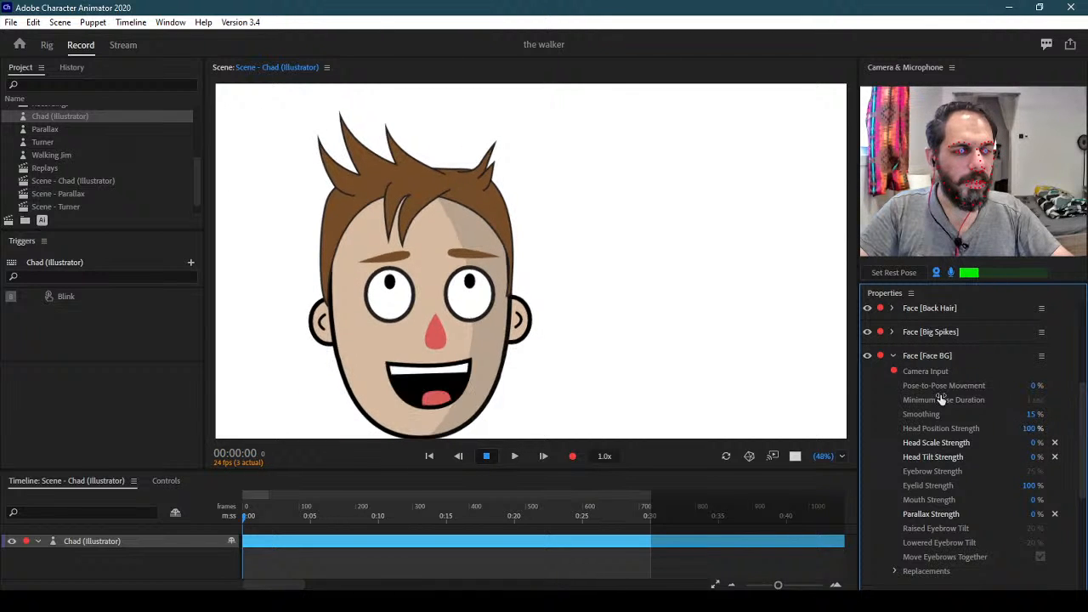
pyautogui.click(893, 356)
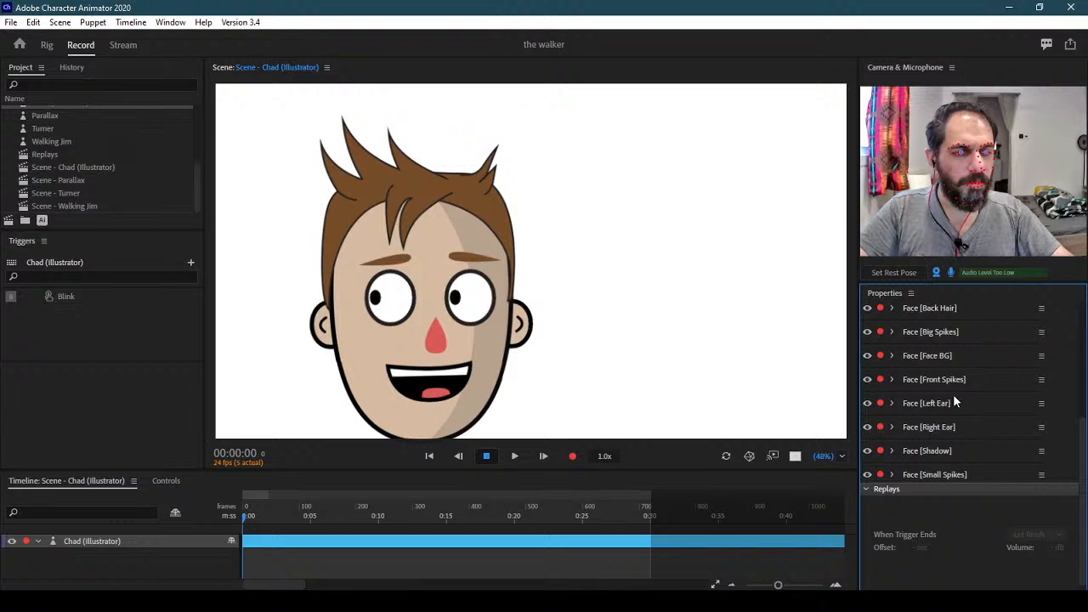
# Set Head Position Strength to 200% and Head Scale Strength to 0% in the Front Spikes layer's Face behavior
pyautogui.click(891, 379)
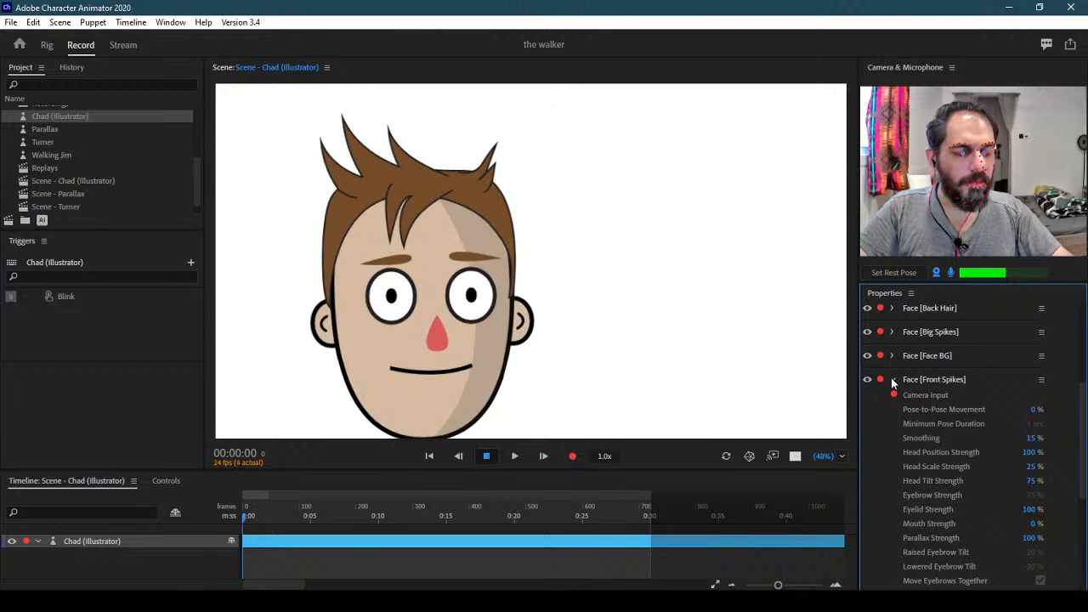
pyautogui.click(1031, 453)
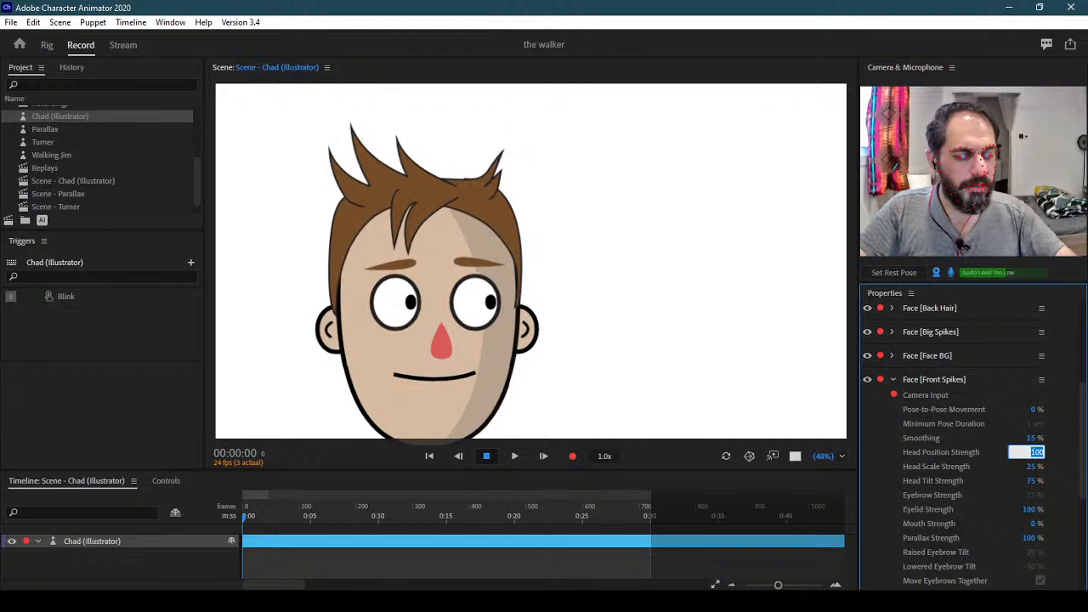
pyautogui.write('200')
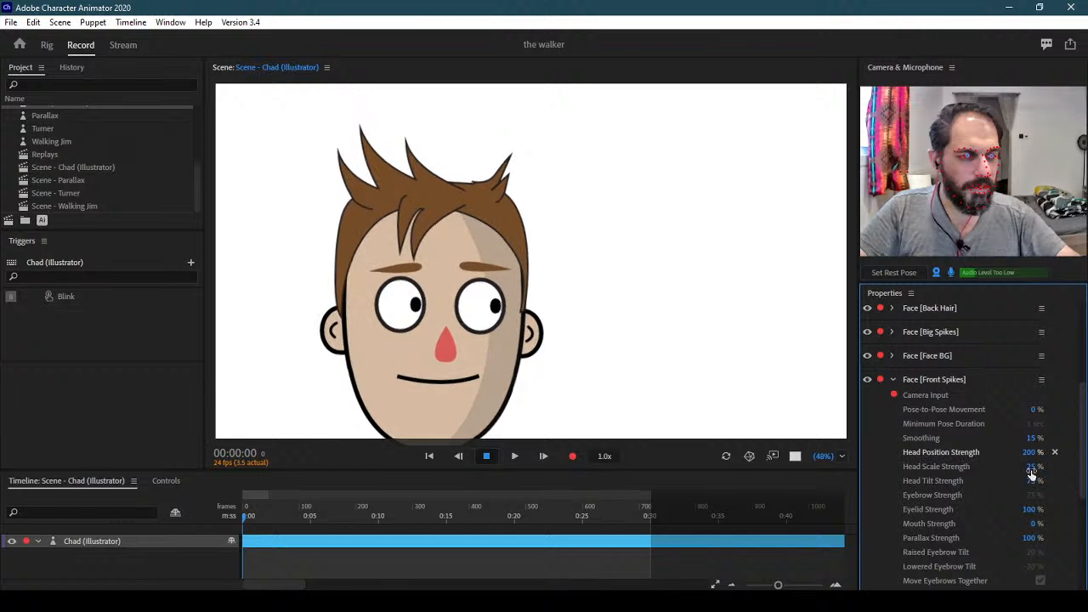
pyautogui.click(1030, 468)
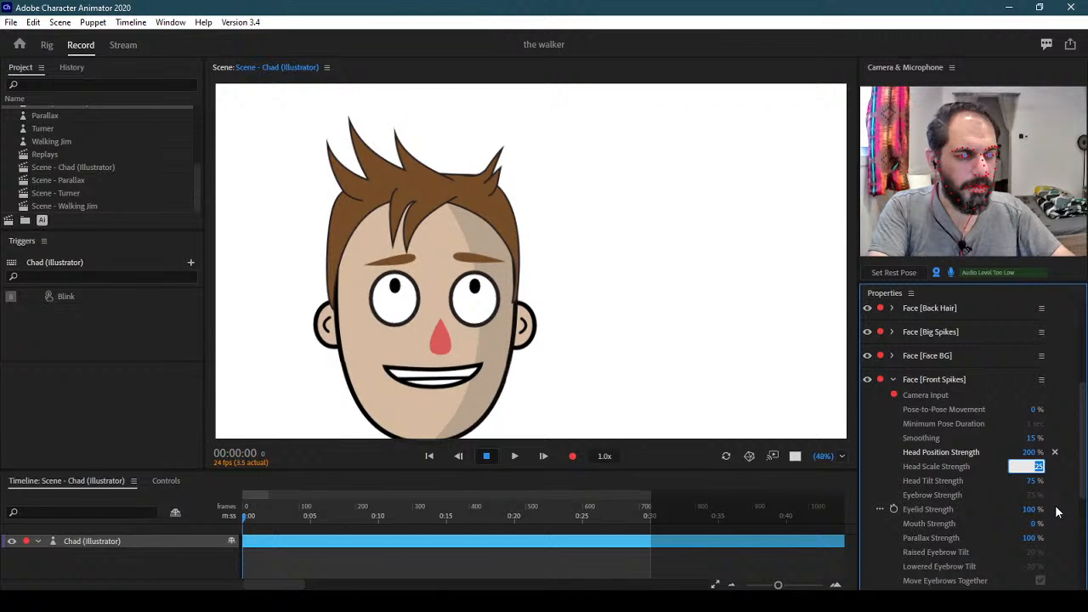
pyautogui.write('0')
# Set Head Tilt Strength and Parallax Strength to 0% in the Front Spikes Face behavior and collapse its settings
pyautogui.click(1029, 482)
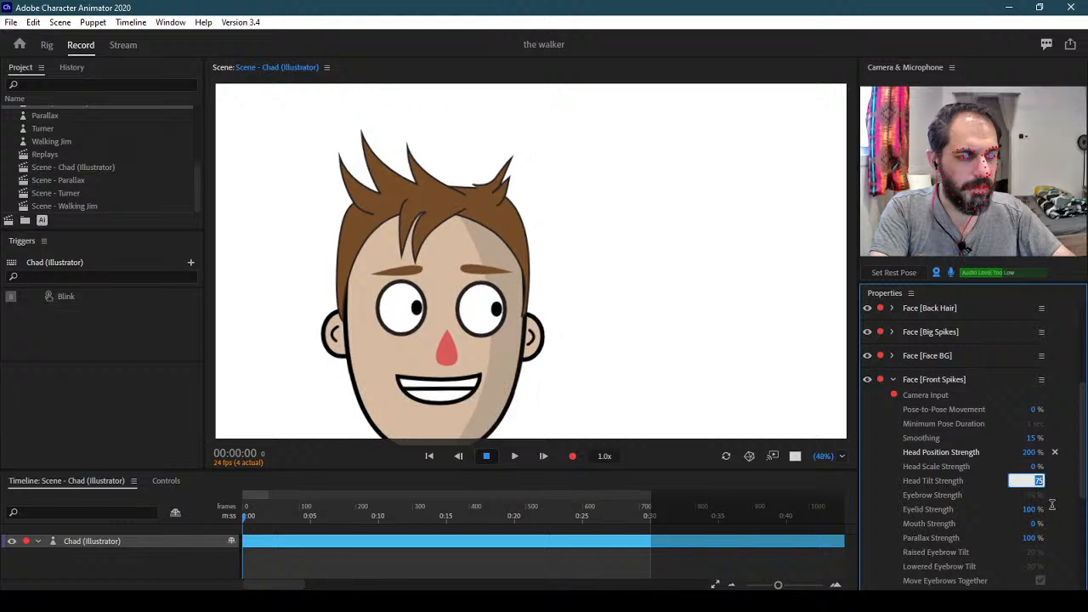
pyautogui.write('0')
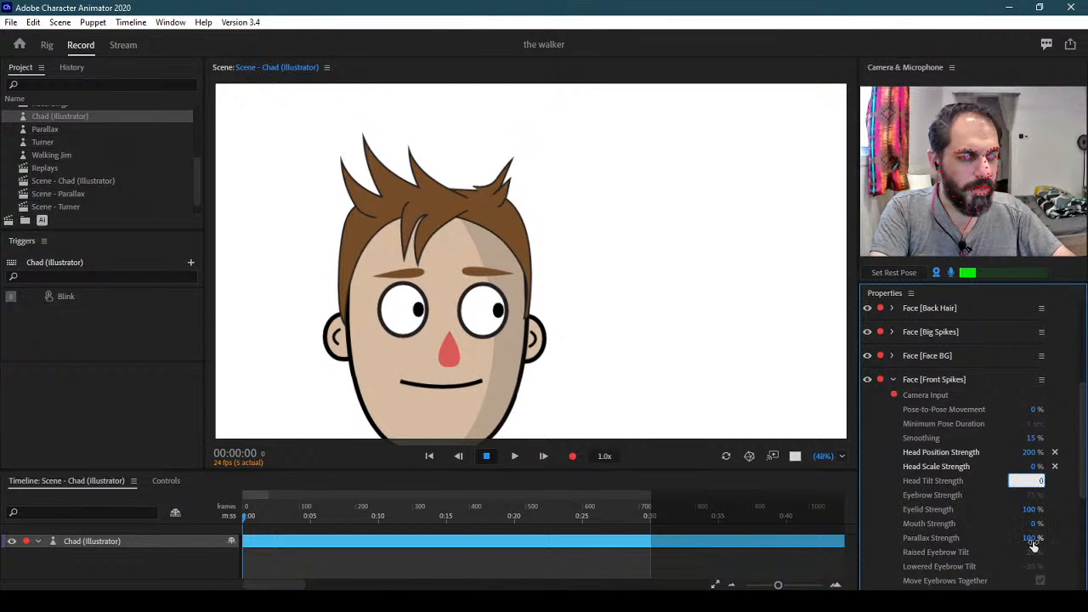
pyautogui.press('Return')
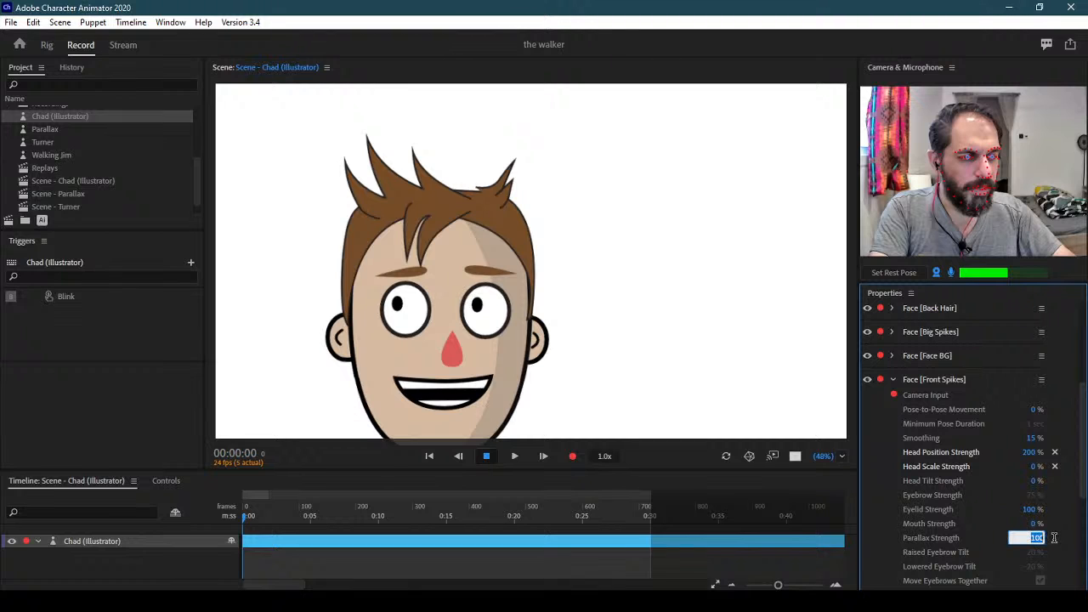
pyautogui.write('0')
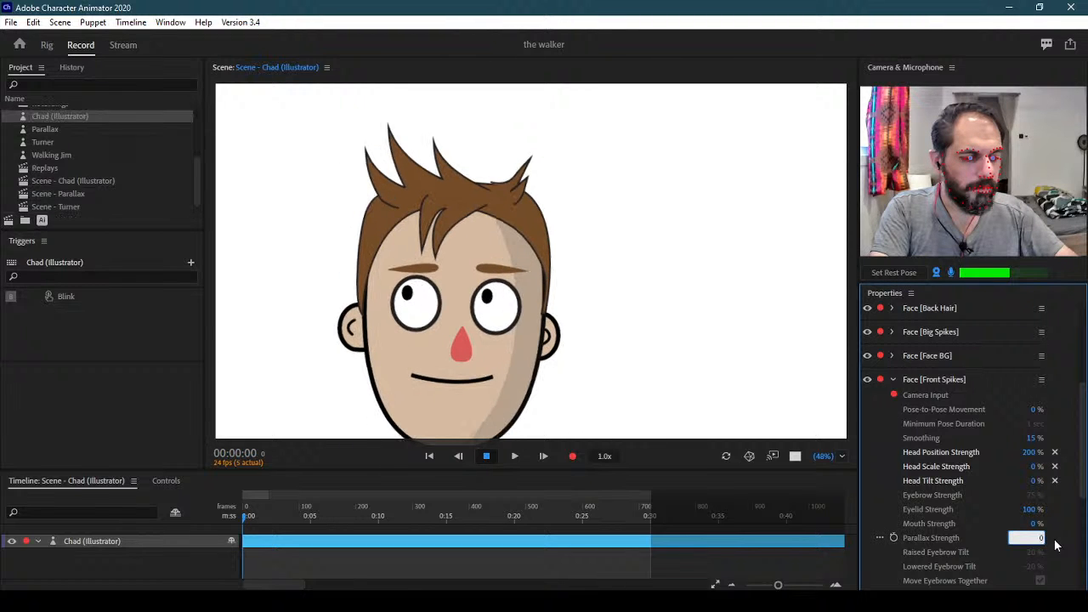
pyautogui.press('Return')
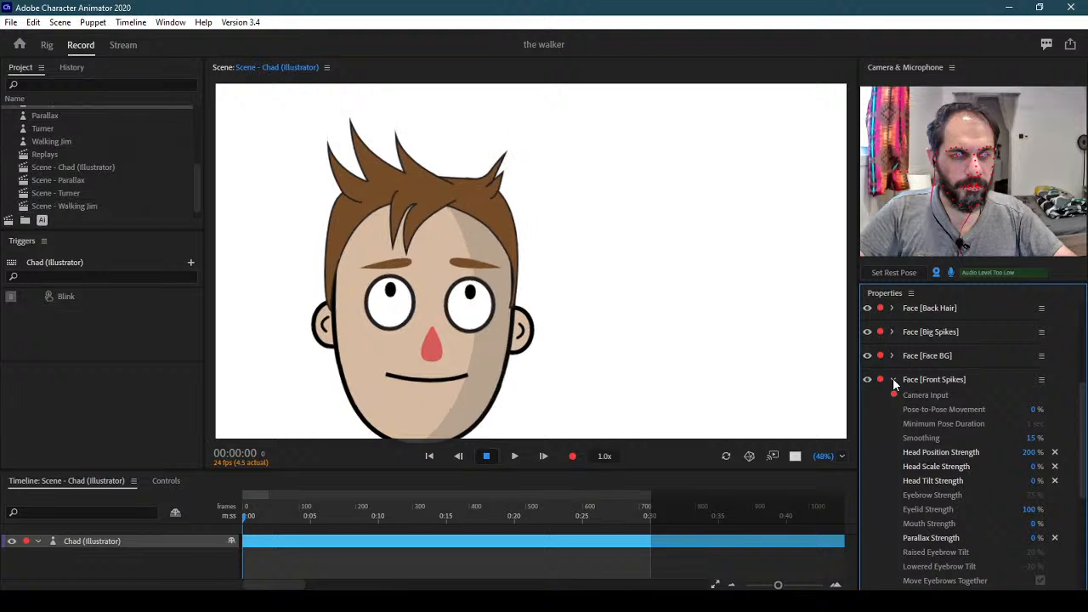
pyautogui.click(893, 379)
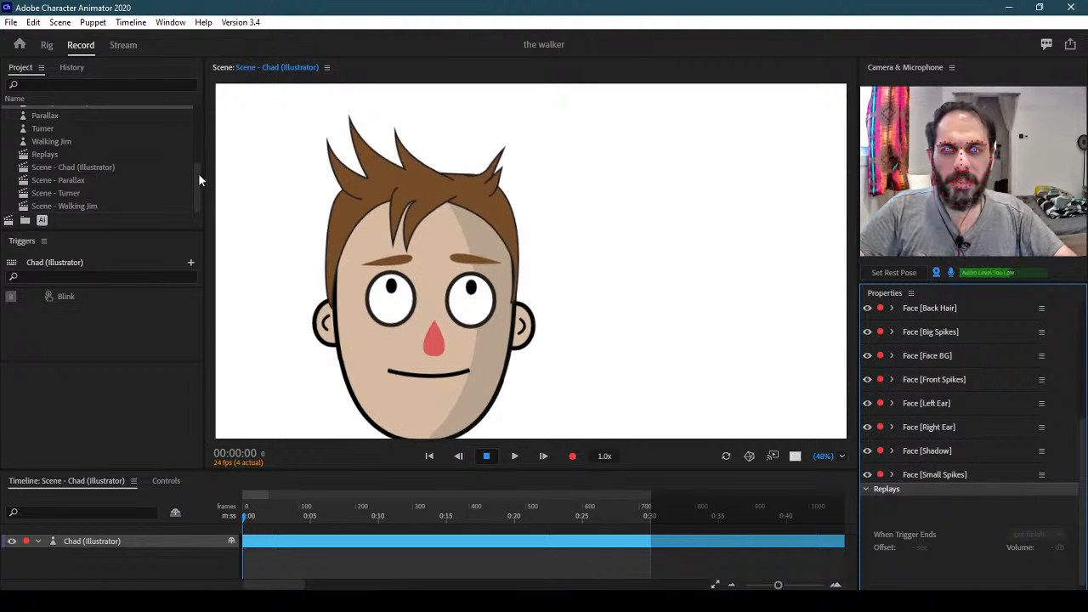
# Delete the Parallax puppet from the project
pyautogui.moveTo(198, 173)
pyautogui.mouseDown()
pyautogui.moveTo(193, 134)
pyautogui.moveTo(192, 159)
pyautogui.mouseUp()
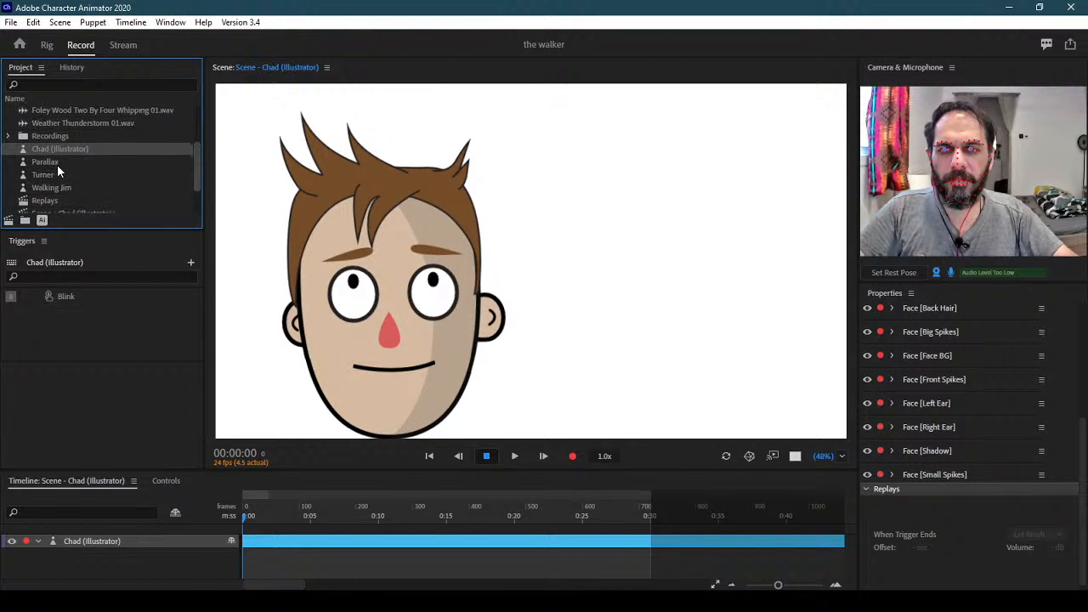
pyautogui.click(57, 164)
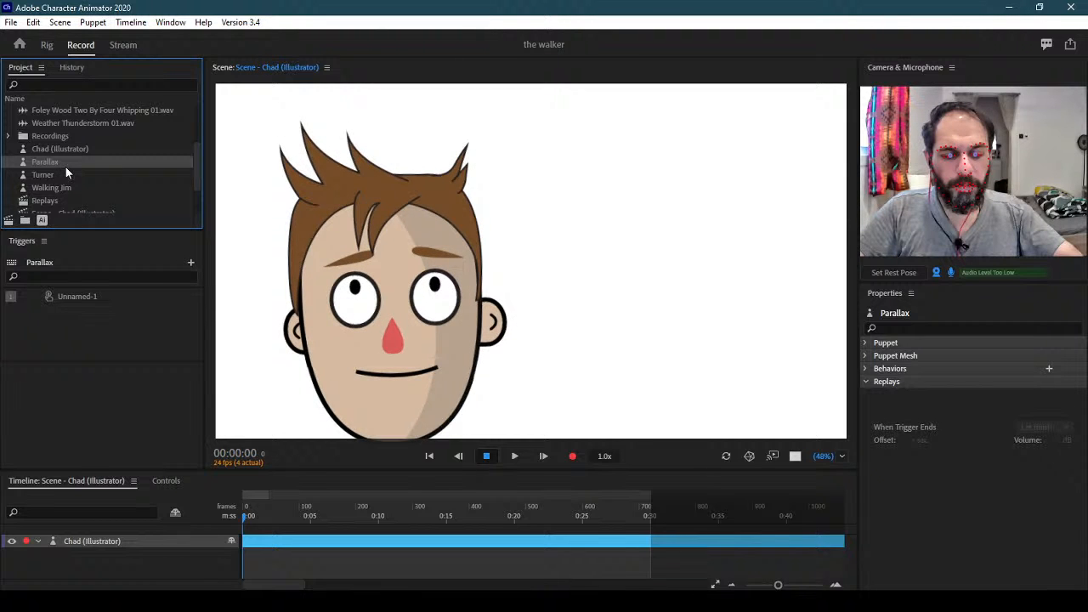
pyautogui.press('Delete')
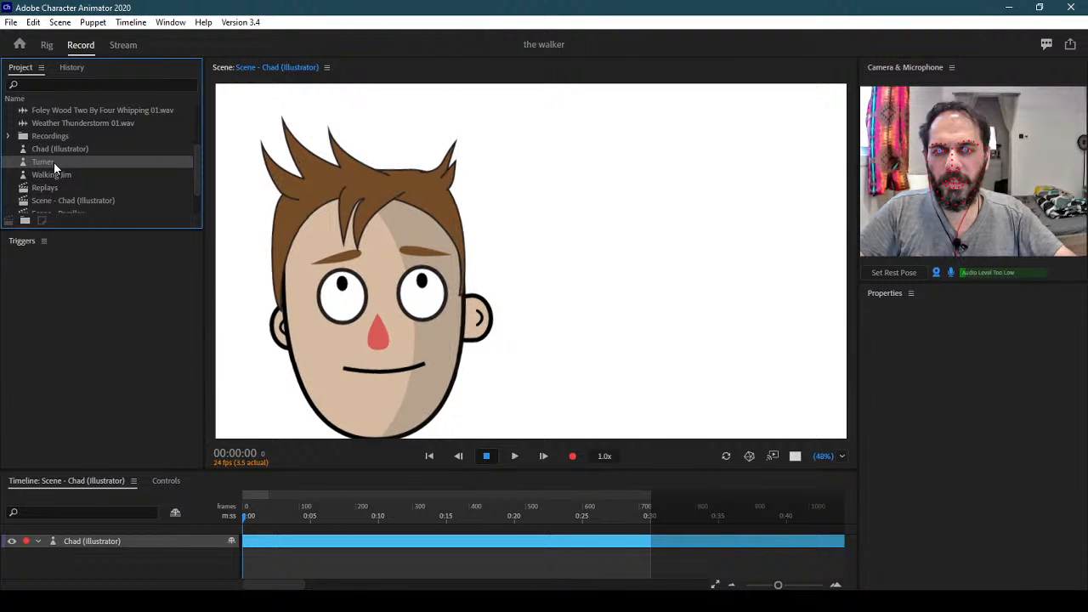
# Delete the Turner puppet and the Parallax and Turner scenes from the project
pyautogui.click(53, 162)
pyautogui.press('Delete')
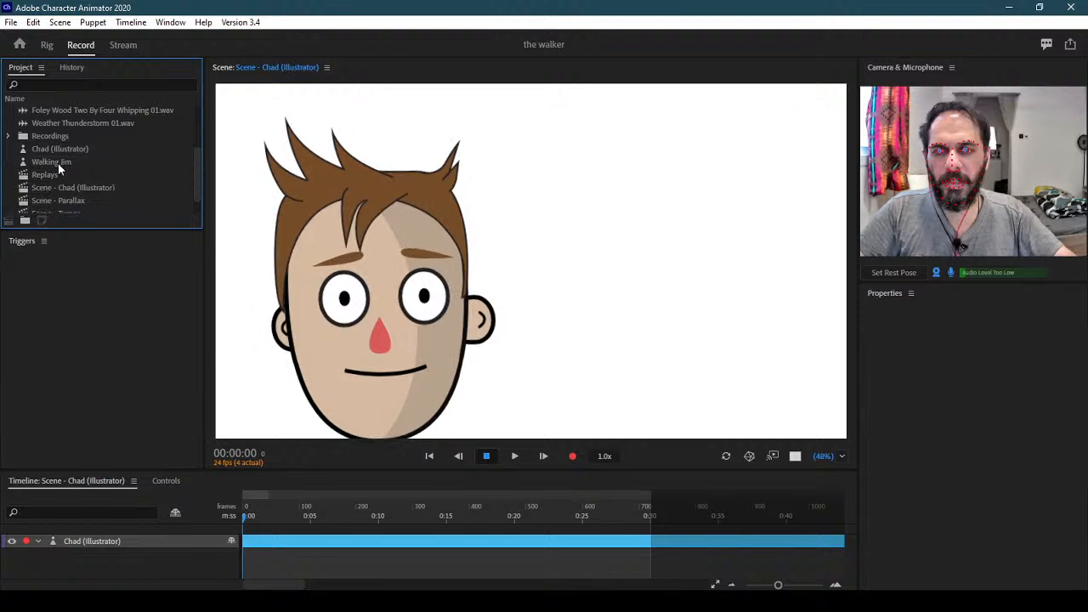
pyautogui.click(87, 200)
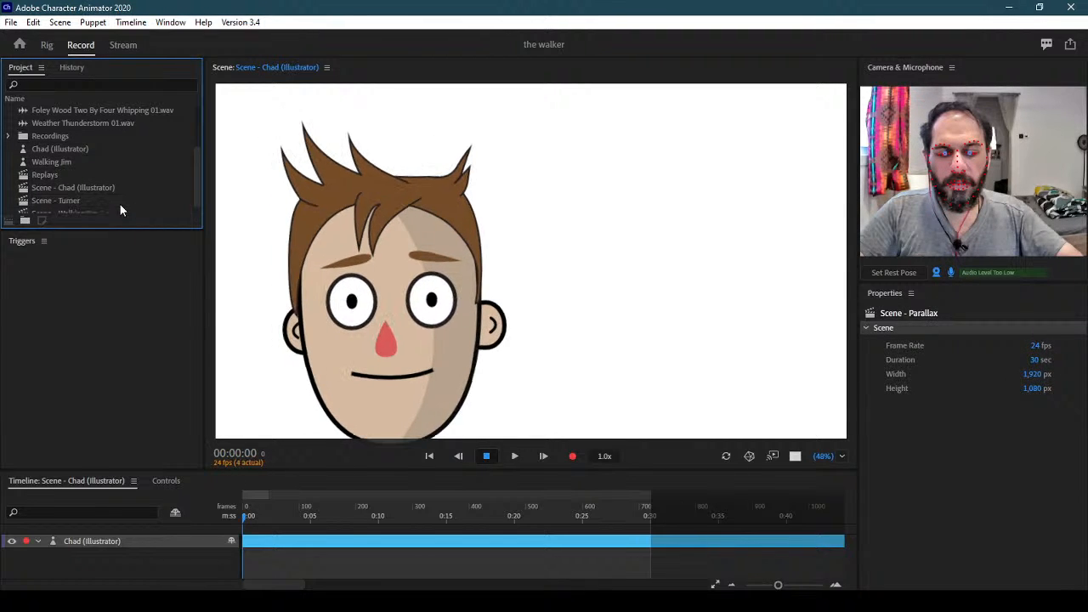
pyautogui.press('Delete')
pyautogui.click(118, 201)
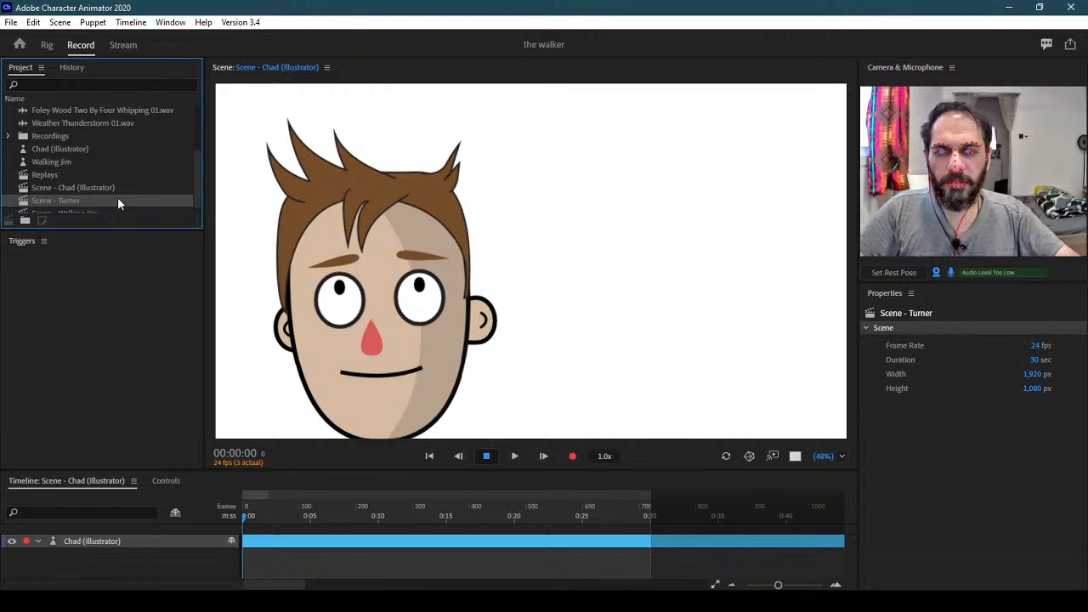
pyautogui.press('Delete')
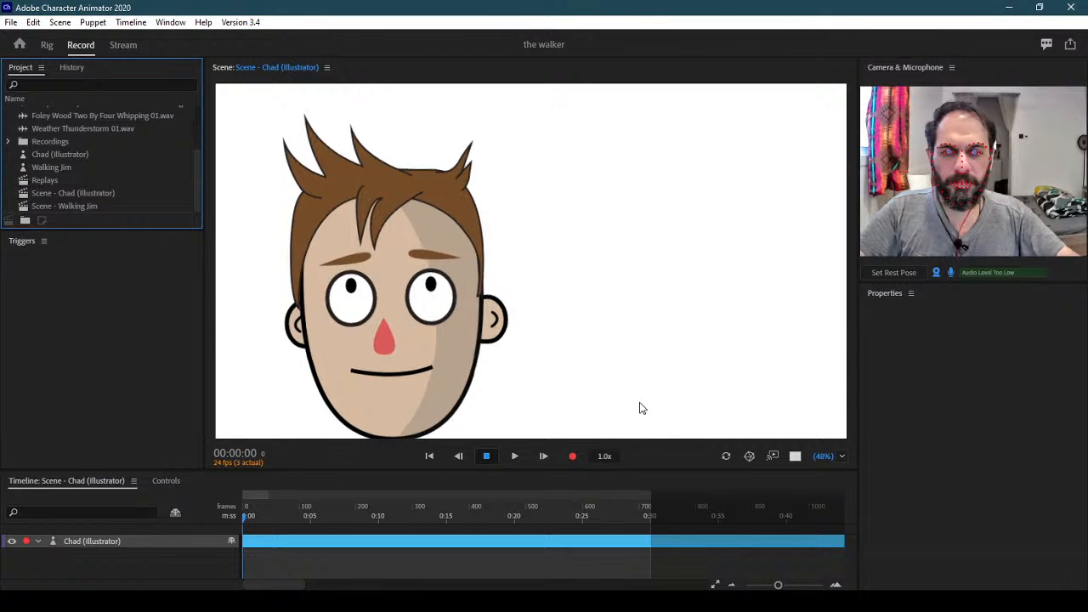
# Set Head Position Strength to -150% in the Left Ear layer's Face behavior of the Chad puppet track
pyautogui.click(158, 541)
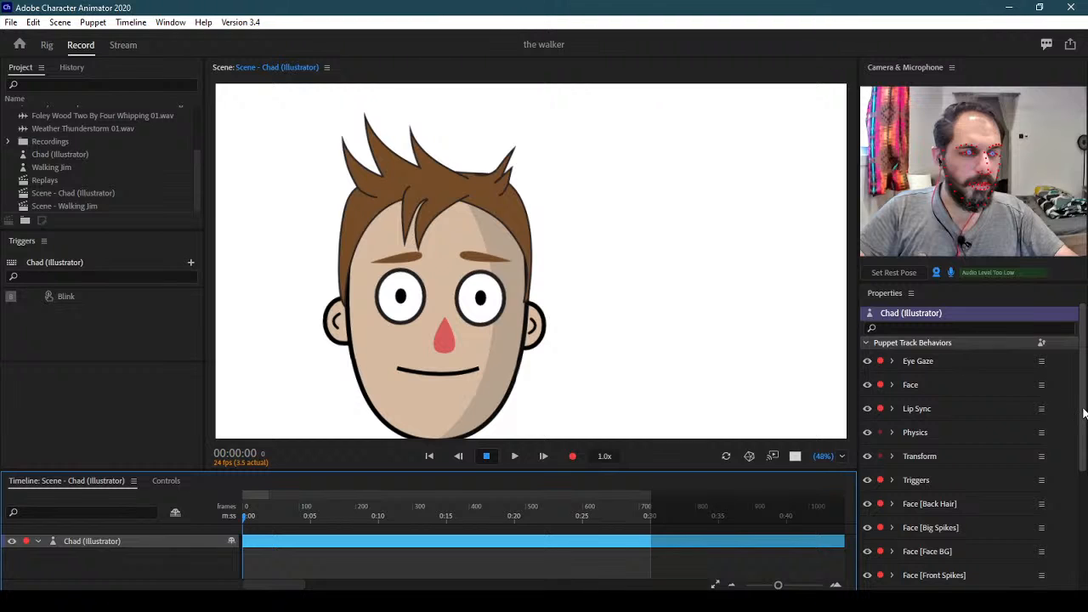
pyautogui.moveTo(1086, 445); pyautogui.dragTo(1077, 496)
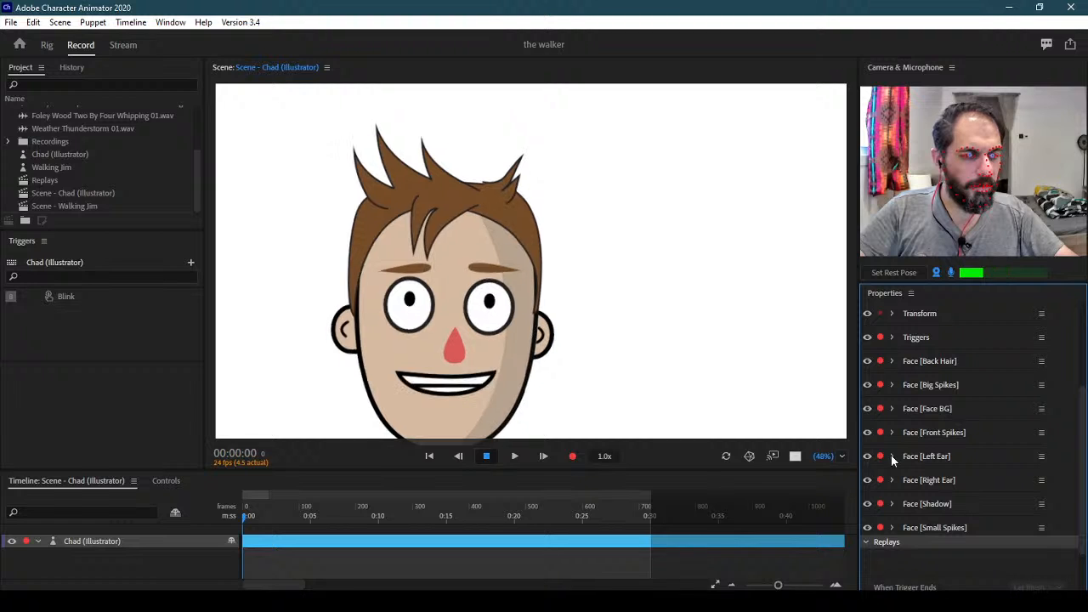
pyautogui.click(891, 456)
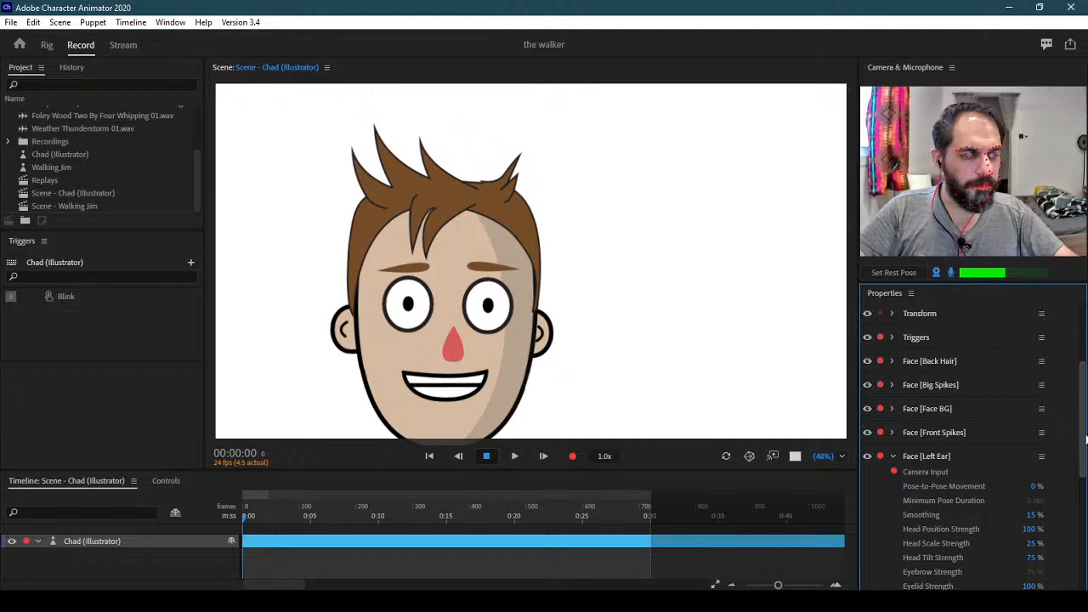
pyautogui.moveTo(1083, 438); pyautogui.dragTo(986, 479)
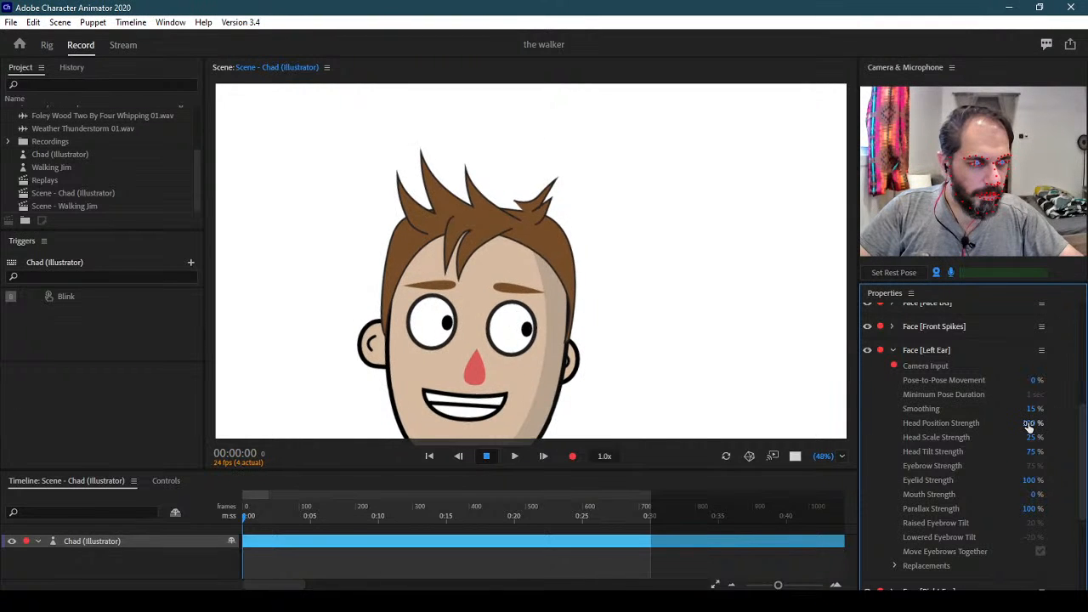
pyautogui.click(1029, 424)
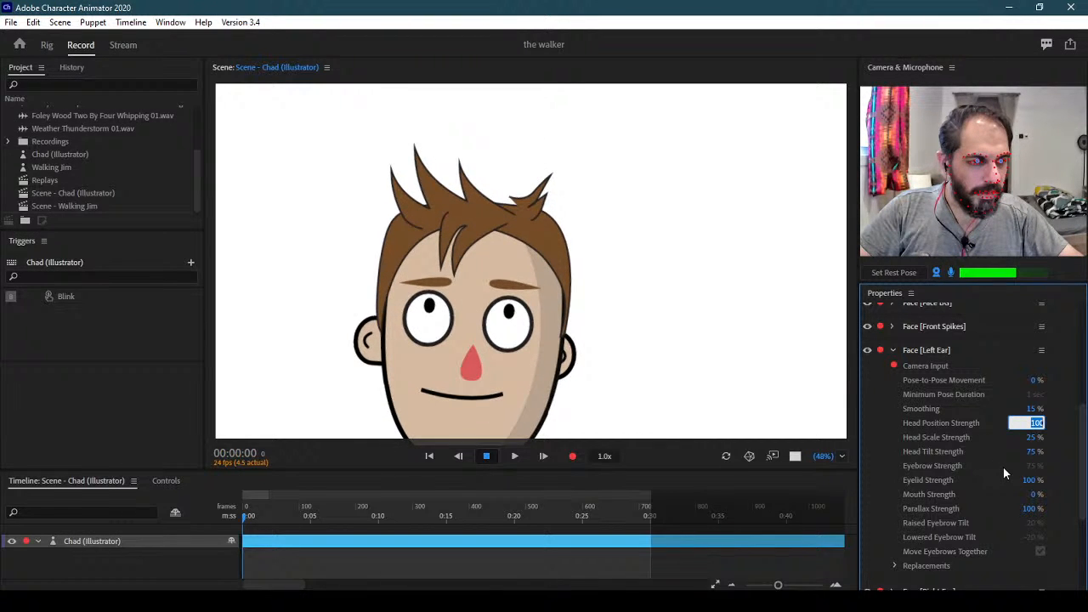
pyautogui.press('BackSpace')
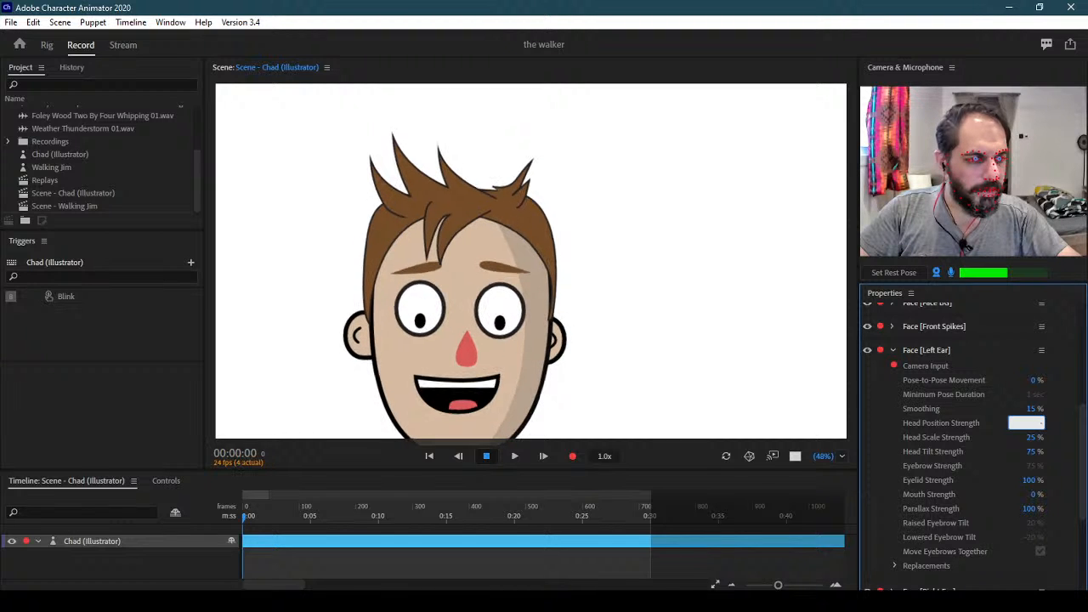
pyautogui.write('-150')
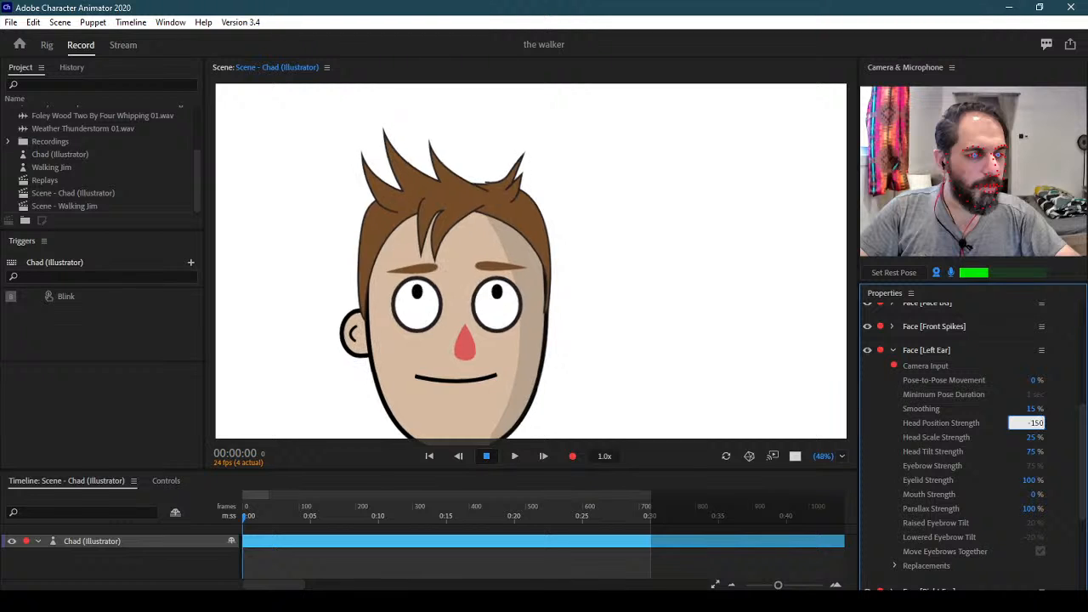
pyautogui.press('Return')
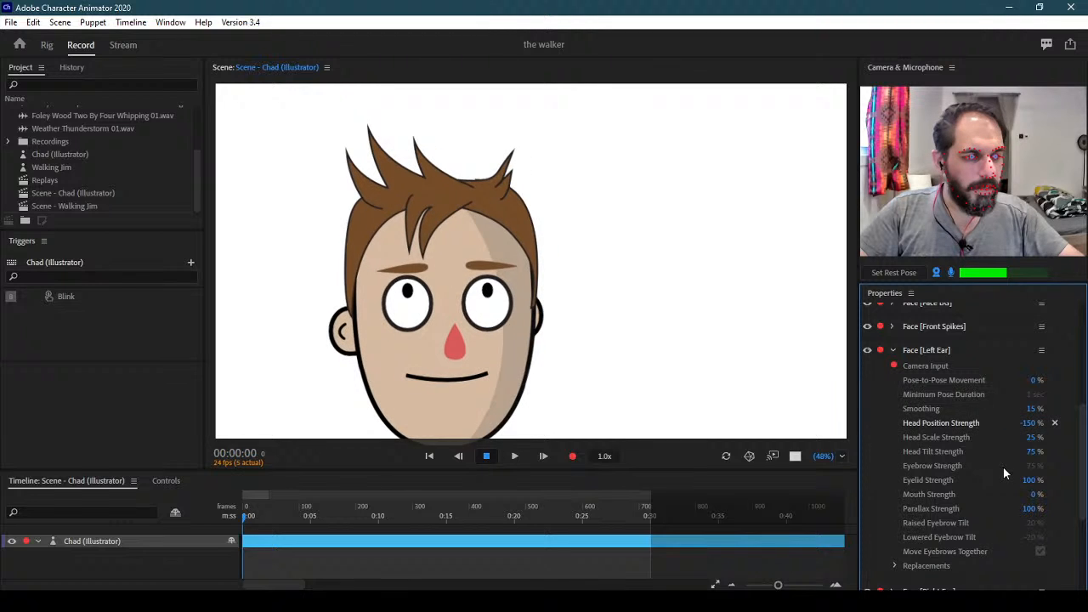
# Set Head Scale, Head Tilt and Parallax Strength to 0% in the Left Ear Face behavior and collapse its settings
pyautogui.click(1035, 438)
pyautogui.write('0')
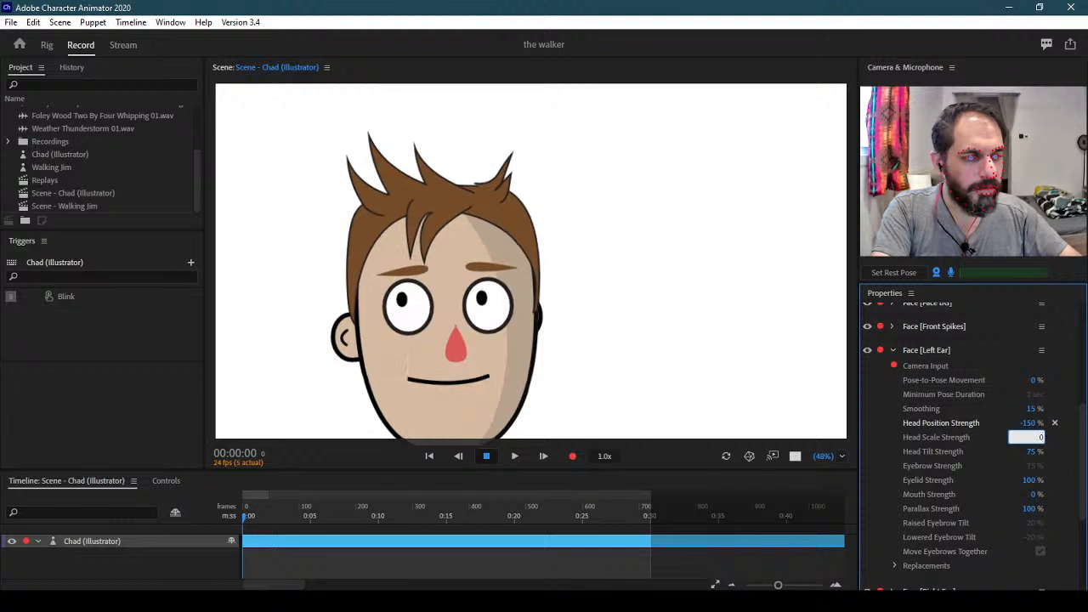
pyautogui.press('Return')
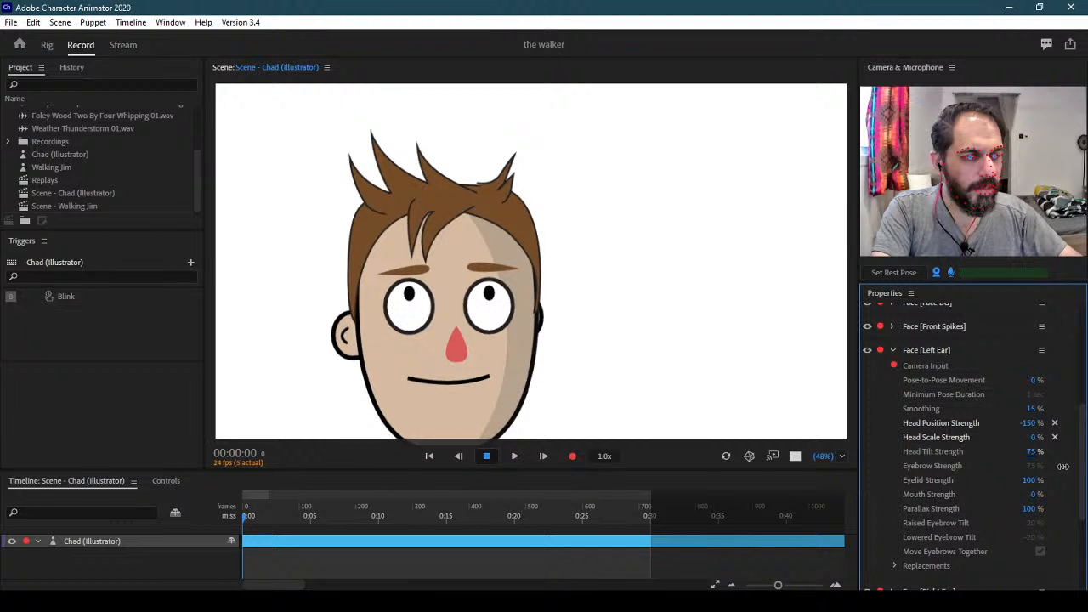
pyautogui.press('Tab')
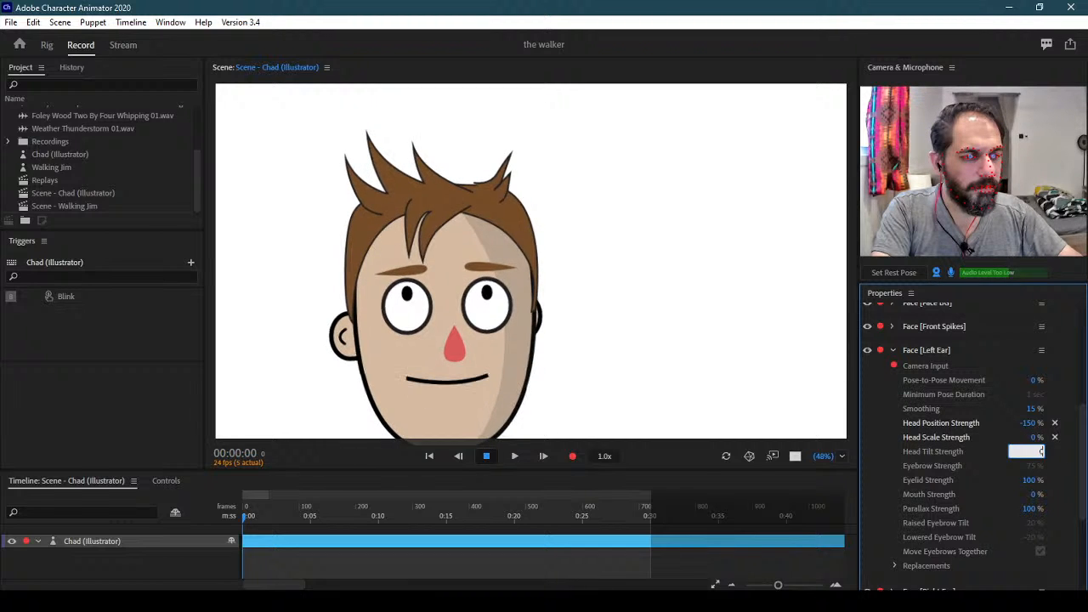
pyautogui.write('0')
pyautogui.press('Return')
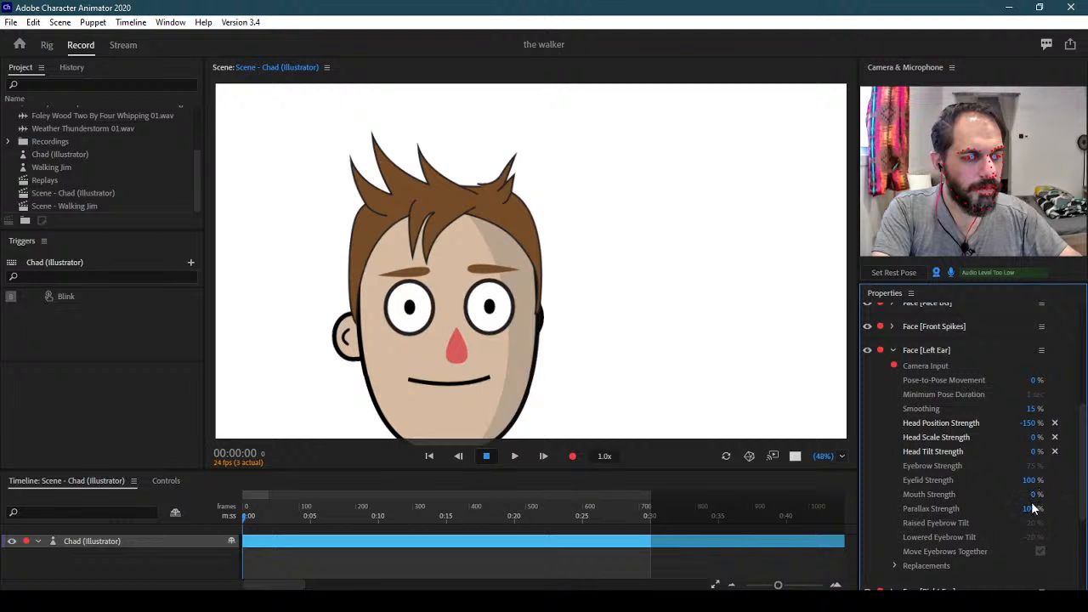
pyautogui.click(1032, 509)
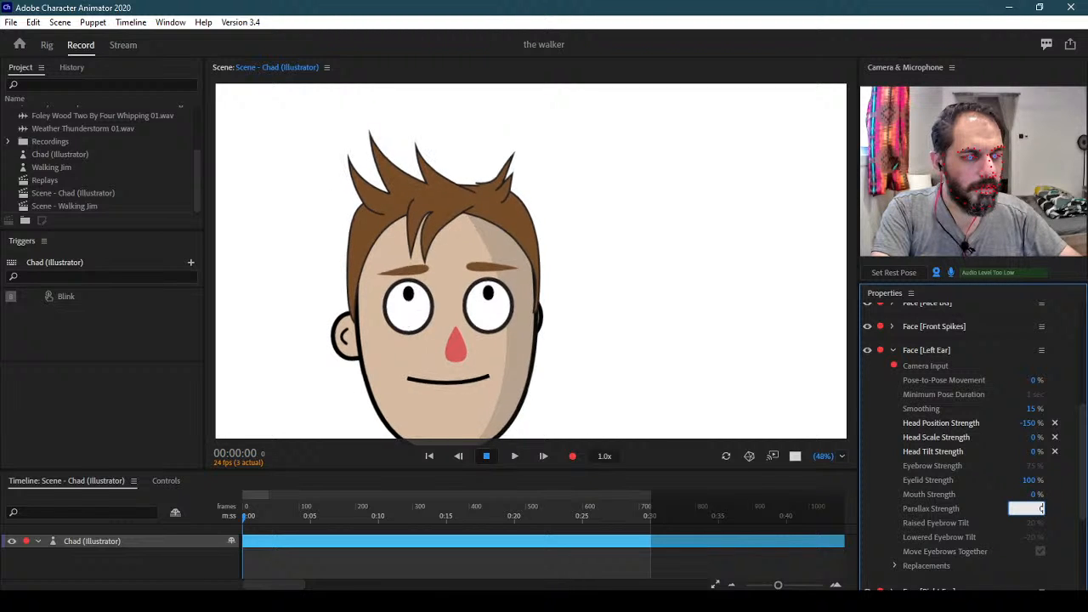
pyautogui.press('Return')
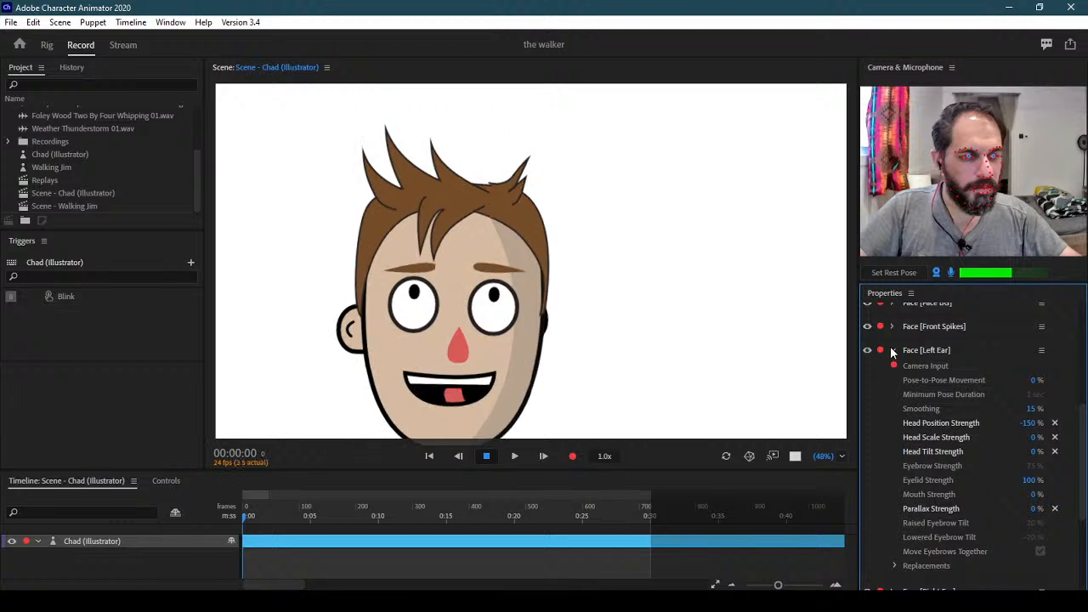
pyautogui.click(891, 350)
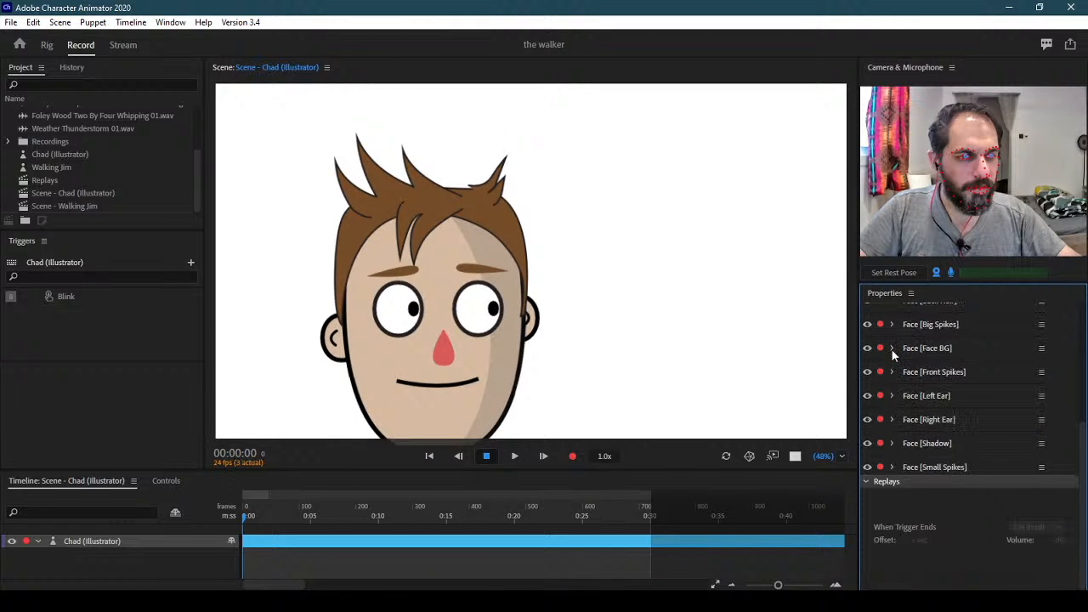
# In the Right Ear layer's Face behavior, set Head Position Strength to -150% and Head Scale, Head Tilt and Parallax Strength to 0%
pyautogui.click(892, 420)
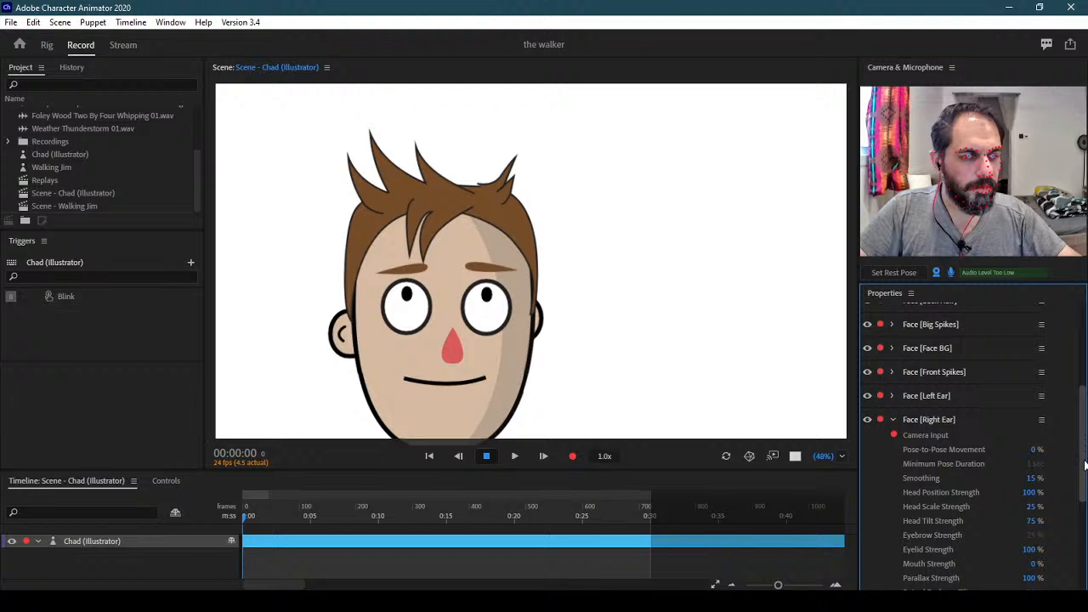
pyautogui.scroll(-2, 1084, 467)
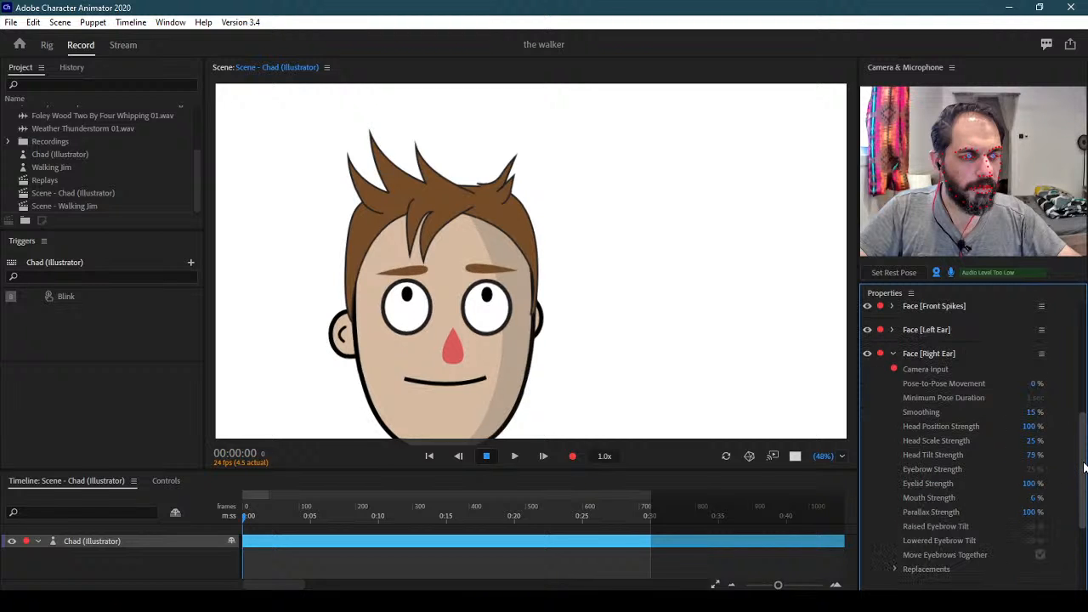
pyautogui.click(1039, 432)
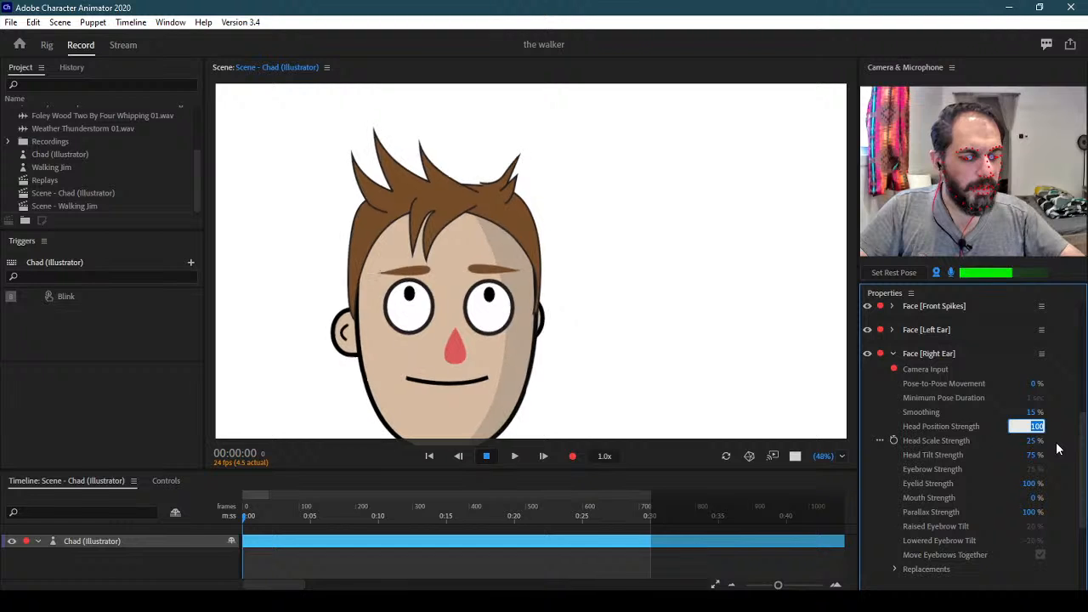
pyautogui.write('150')
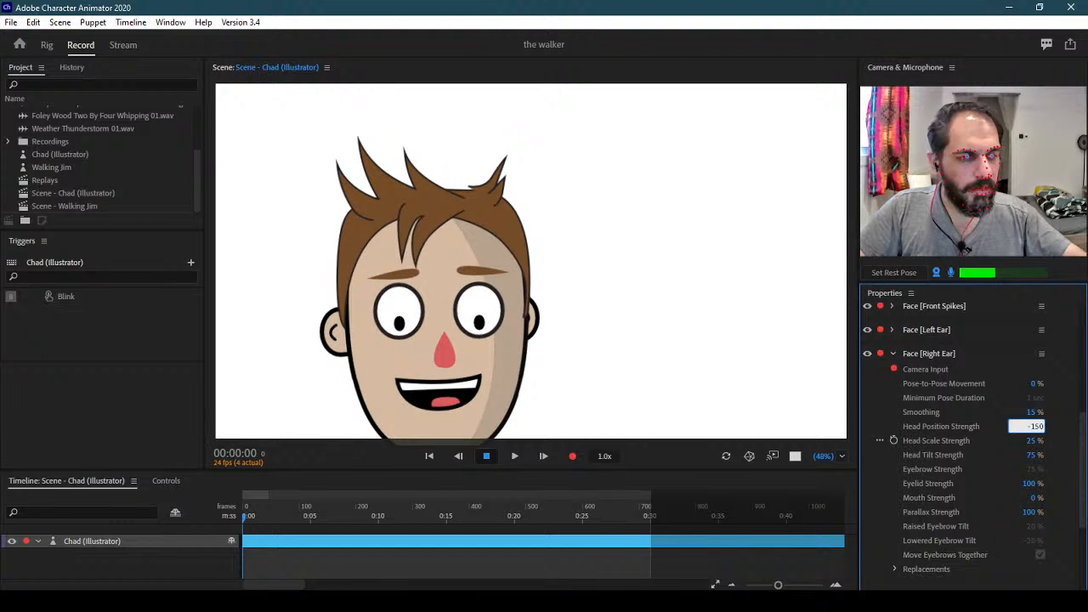
pyautogui.click(1031, 438)
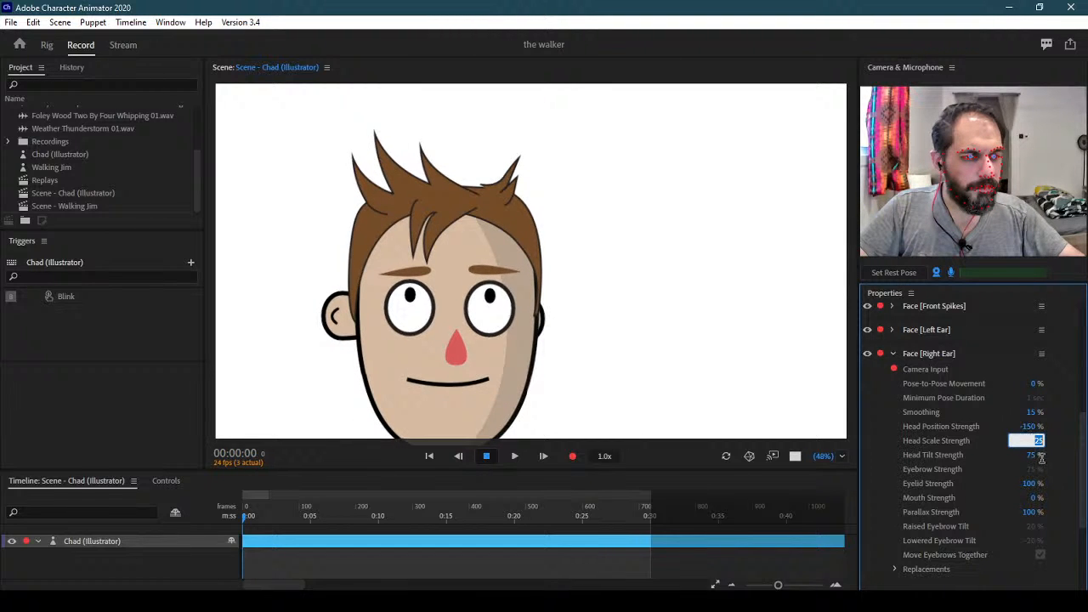
pyautogui.write('0')
pyautogui.press('Tab')
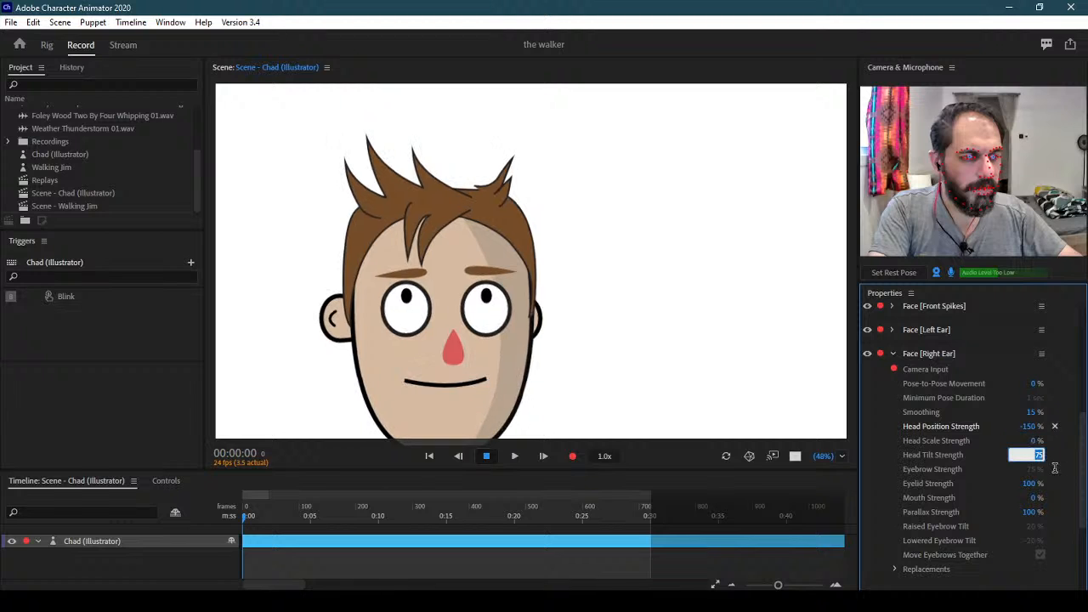
pyautogui.write('0')
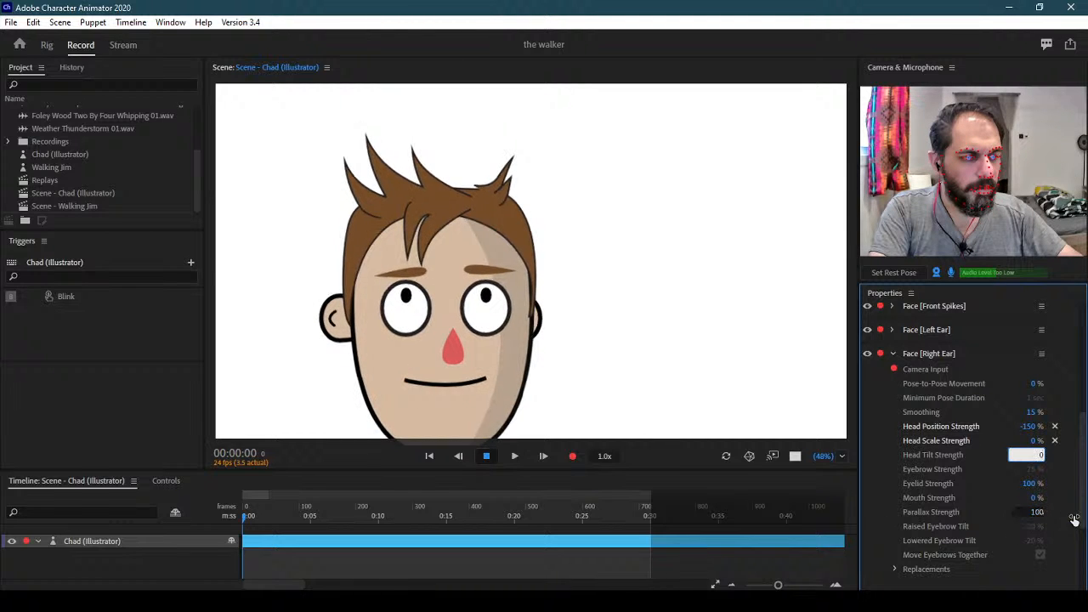
pyautogui.click(1031, 511)
pyautogui.write('0')
pyautogui.press('Return')
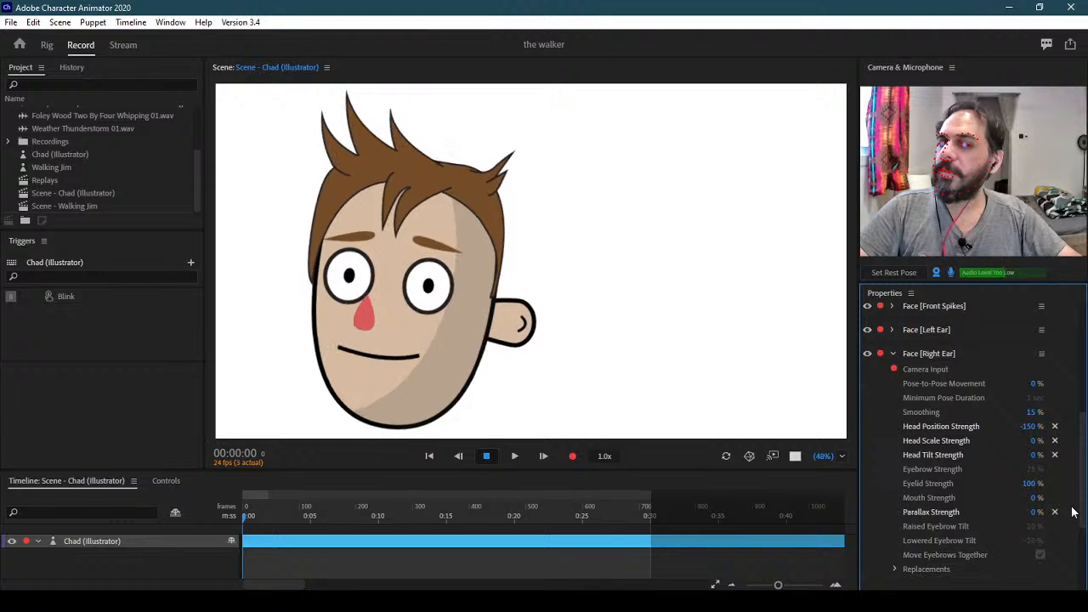
# Reduce the Right Ear Face behavior's Head Position Strength to -90%
pyautogui.click(1030, 427)
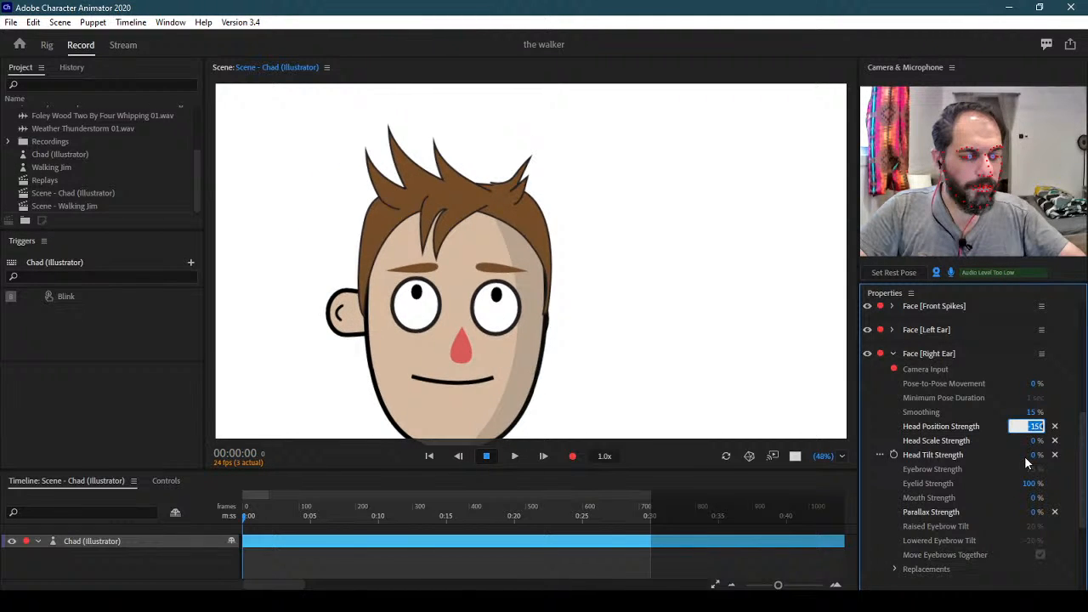
pyautogui.press('BackSpace')
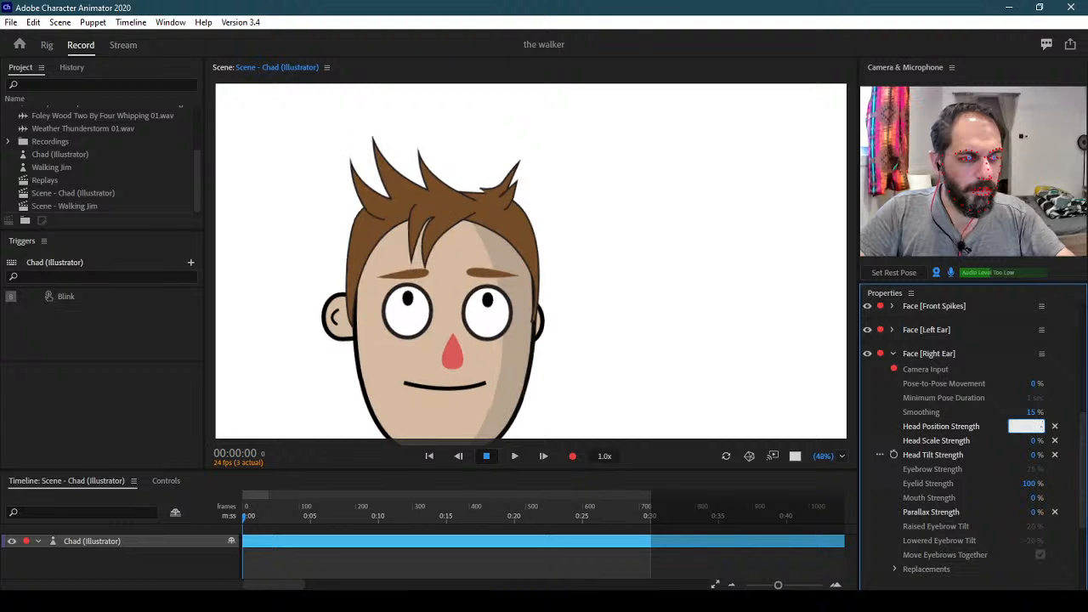
pyautogui.write('-90')
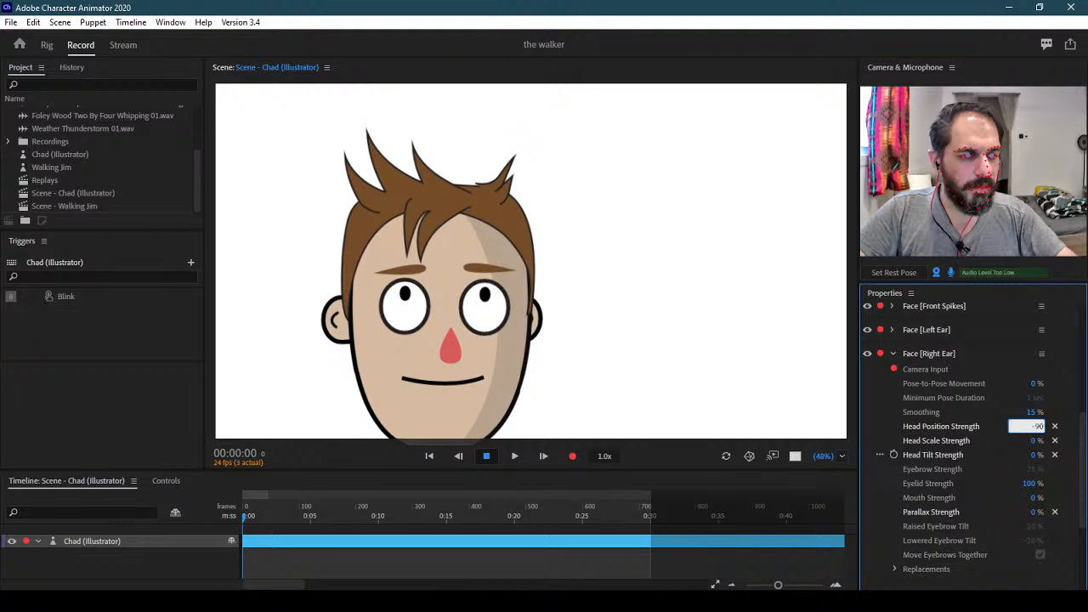
pyautogui.press('Return')
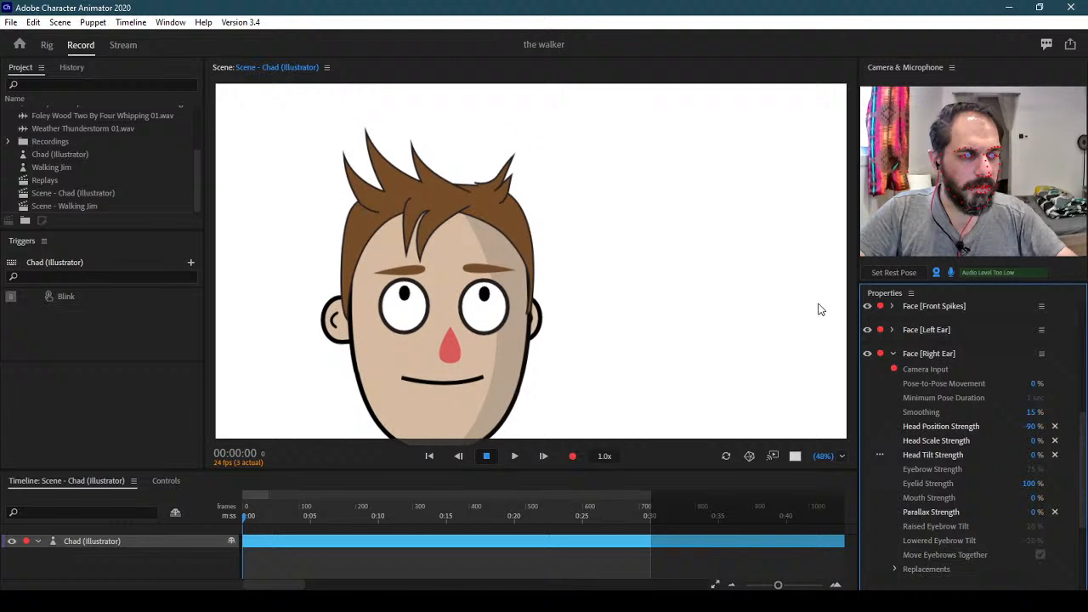
# Reopen the Left Ear Face behavior's settings and set its Head Position Strength to -90%
pyautogui.click(892, 330)
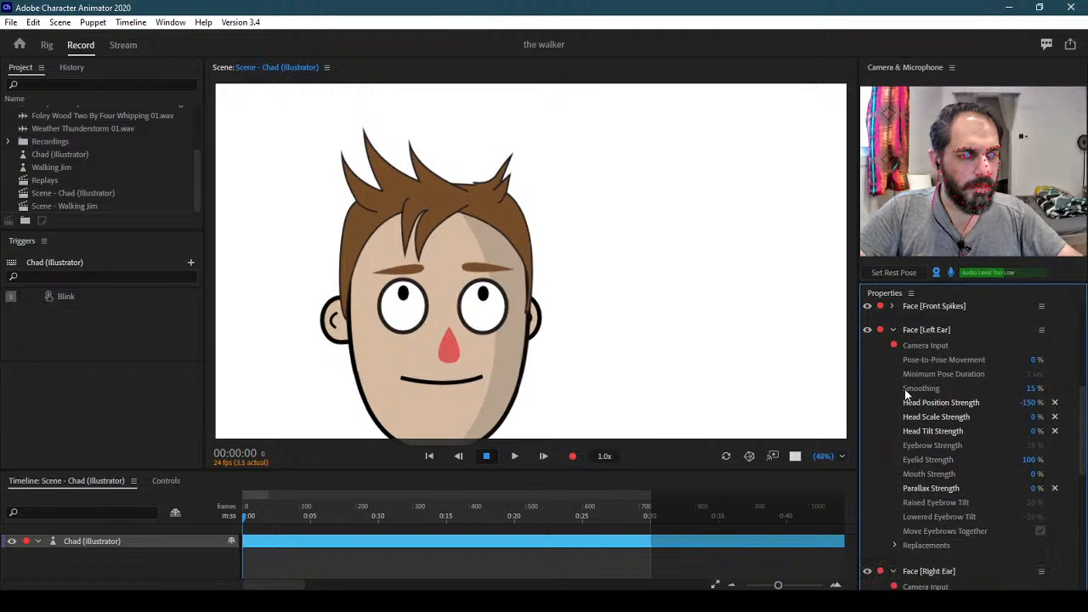
pyautogui.click(1030, 403)
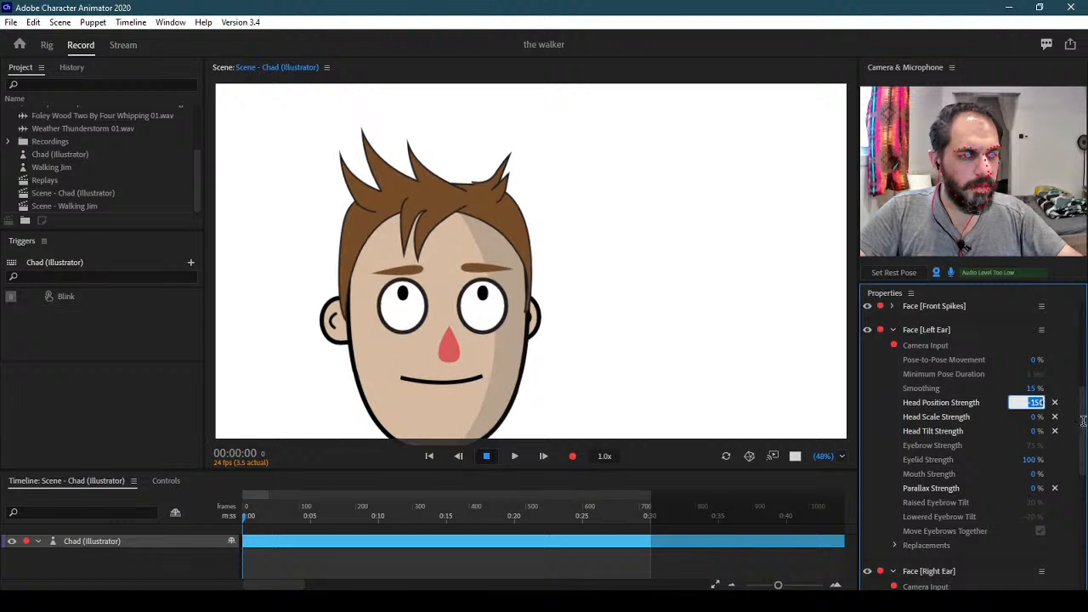
pyautogui.write('-90')
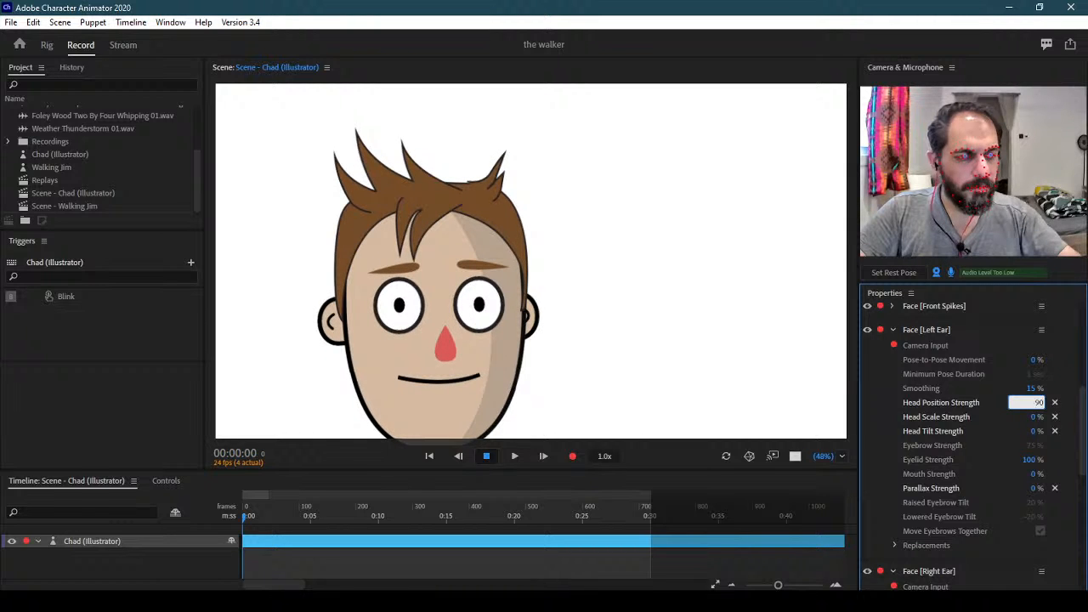
pyautogui.press('Return')
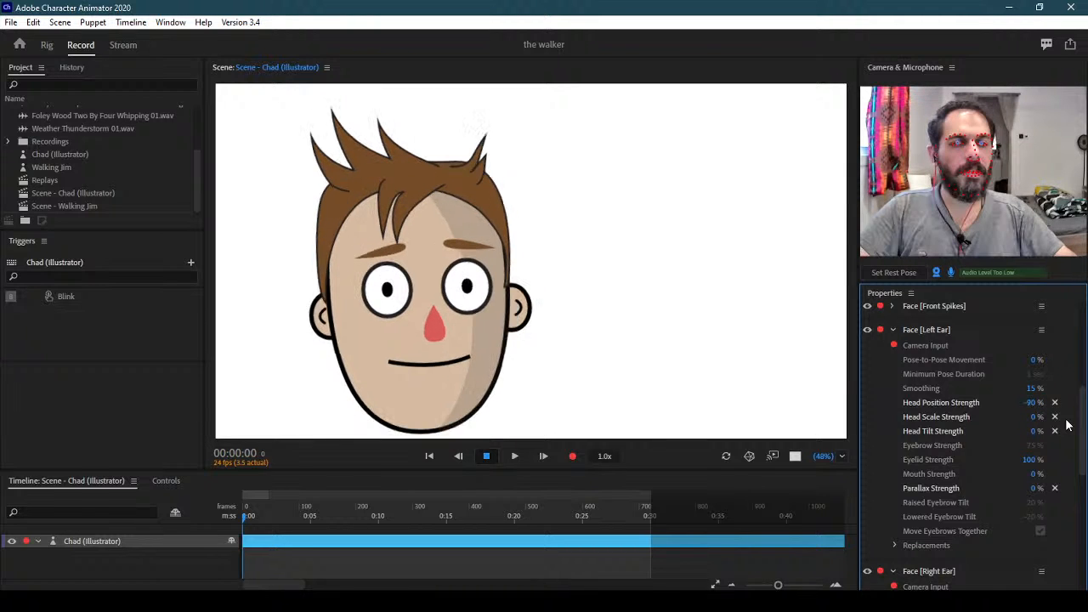
# Collapse both ear Face behaviors and set Head Scale, Head Tilt and Parallax Strength to 0% in the Shadow layer's Face behavior
pyautogui.click(892, 331)
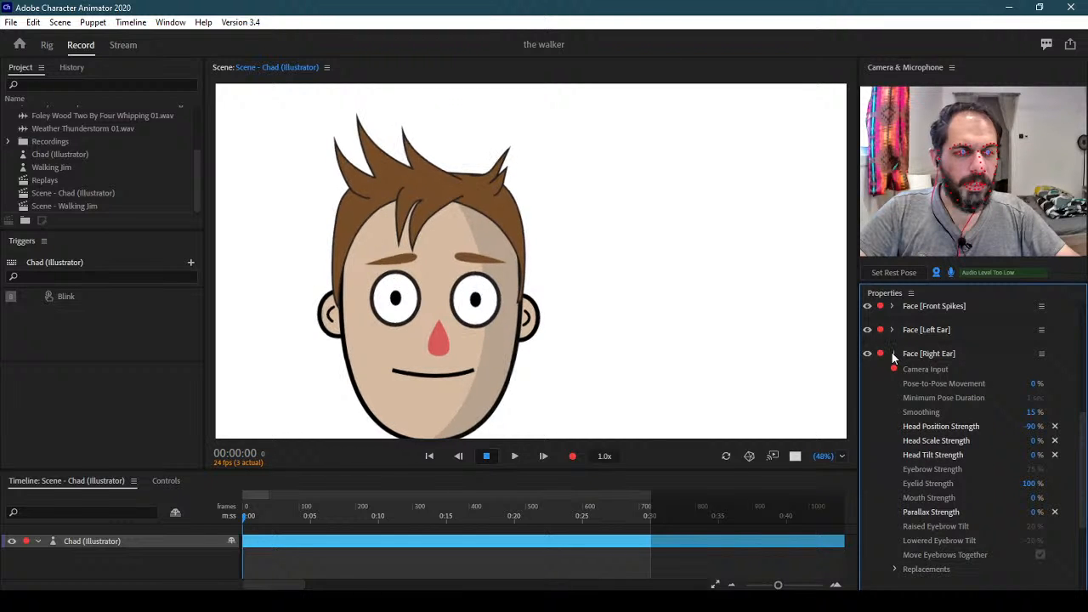
pyautogui.click(893, 354)
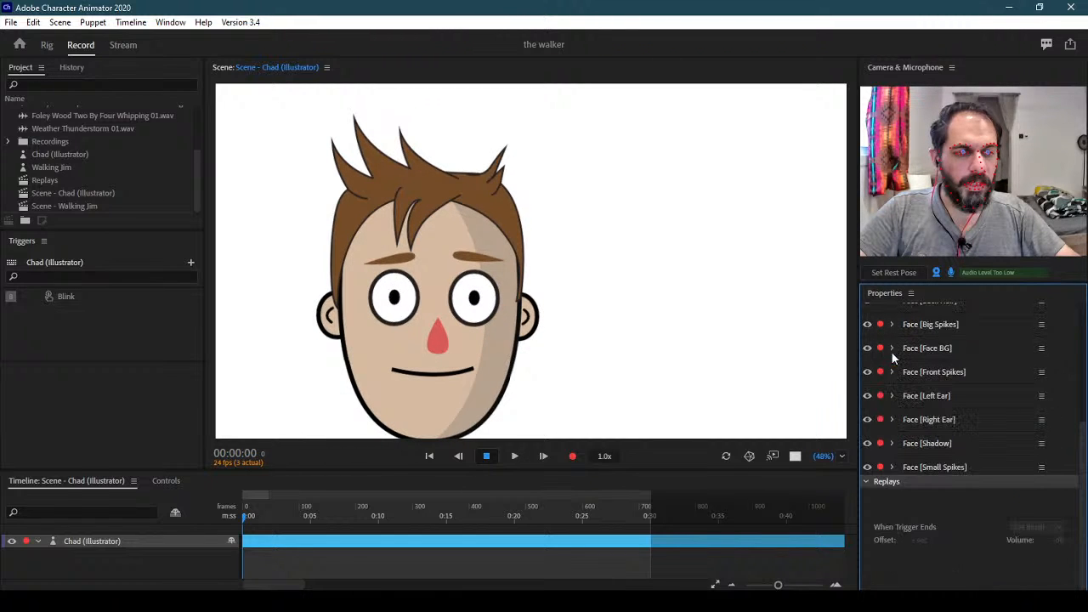
pyautogui.click(892, 444)
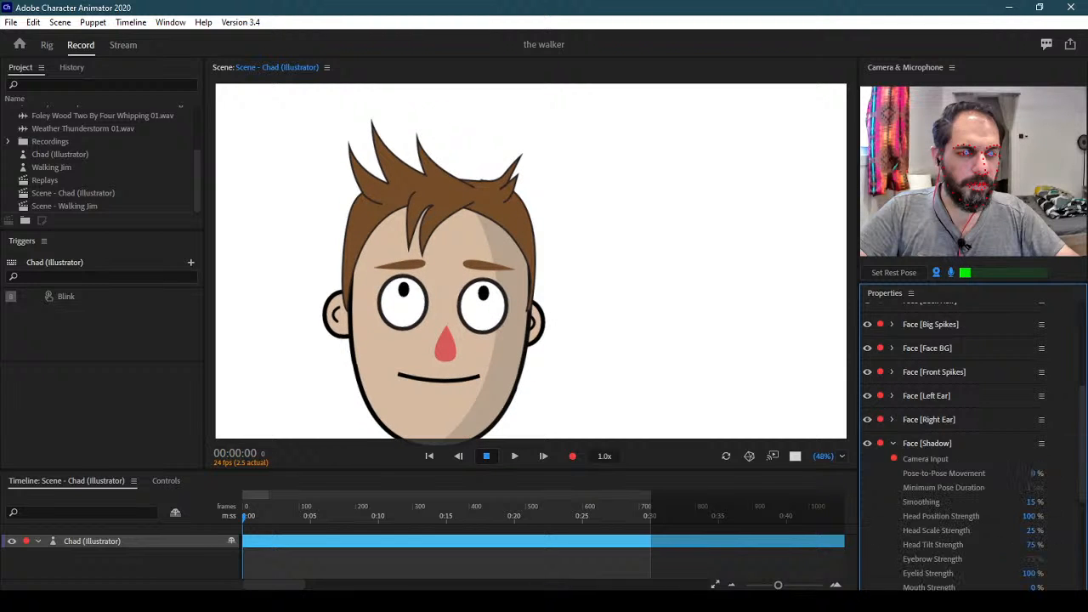
pyautogui.moveTo(1078, 441); pyautogui.dragTo(1087, 495)
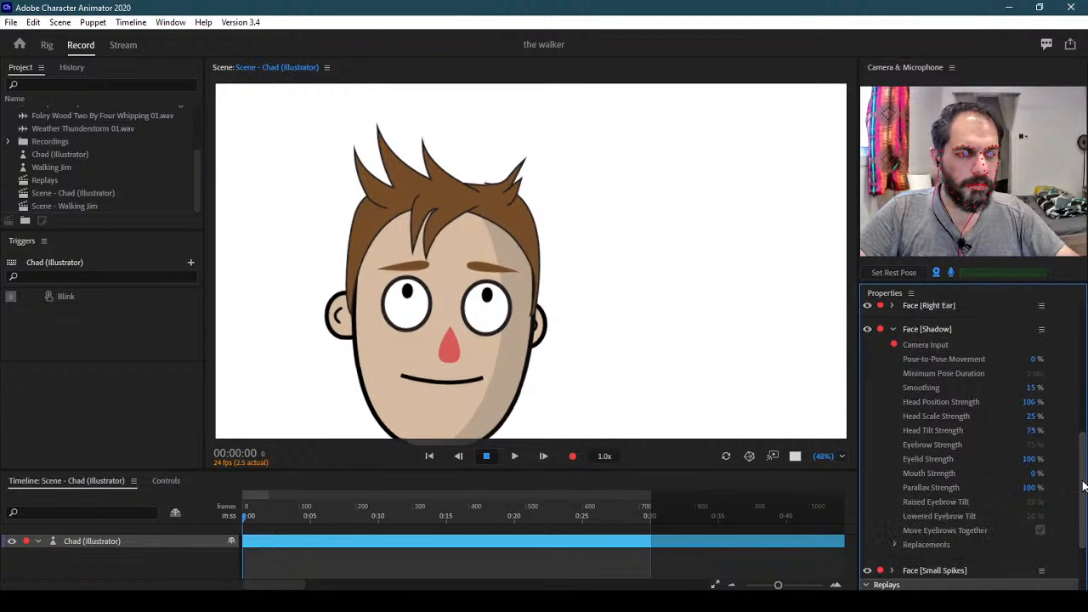
pyautogui.click(1031, 416)
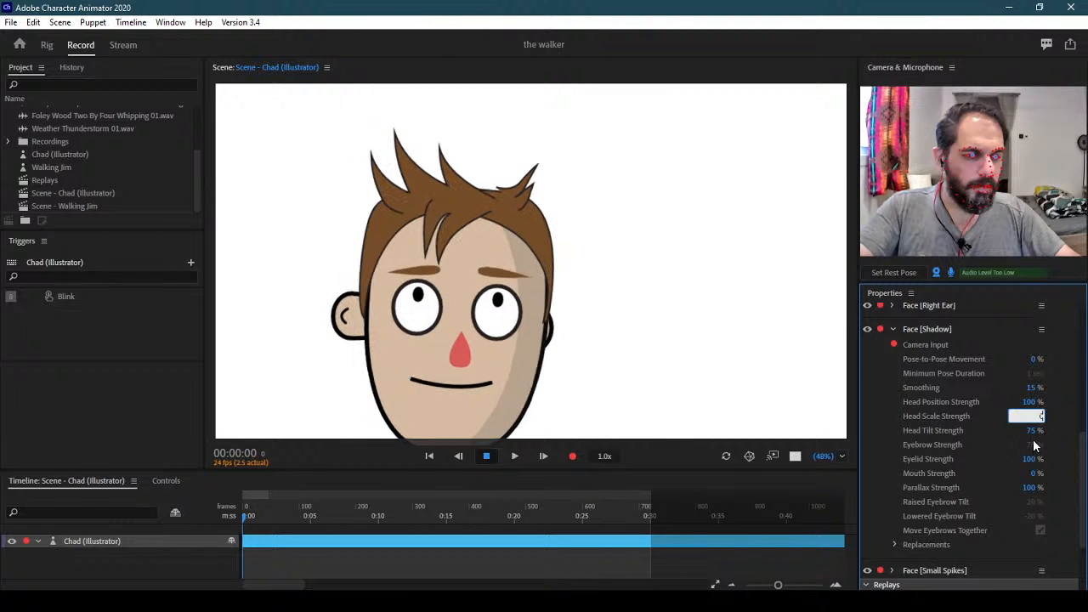
pyautogui.click(1030, 431)
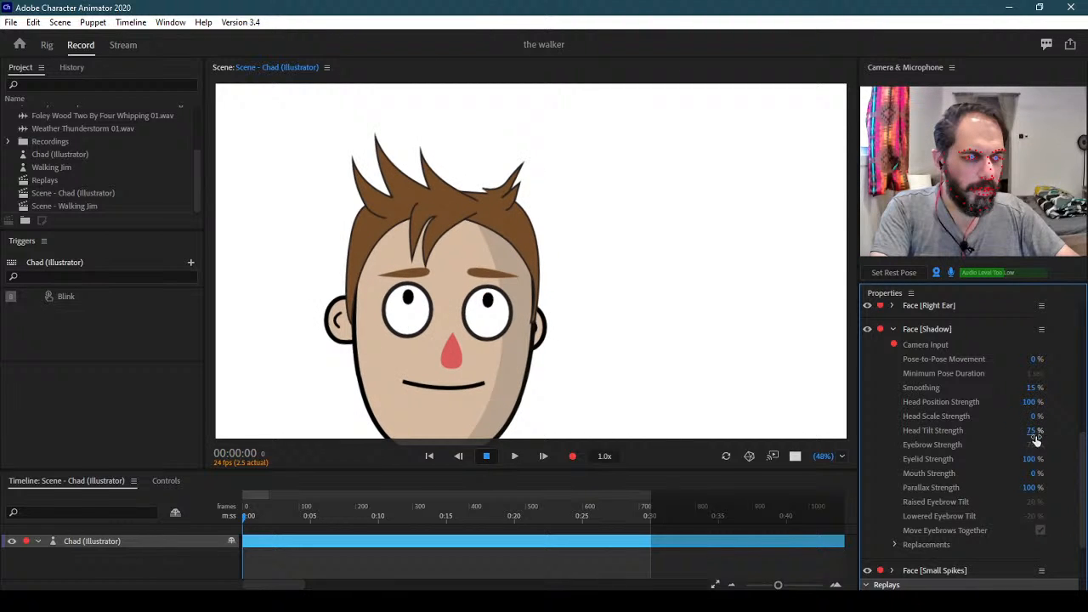
pyautogui.click(1032, 488)
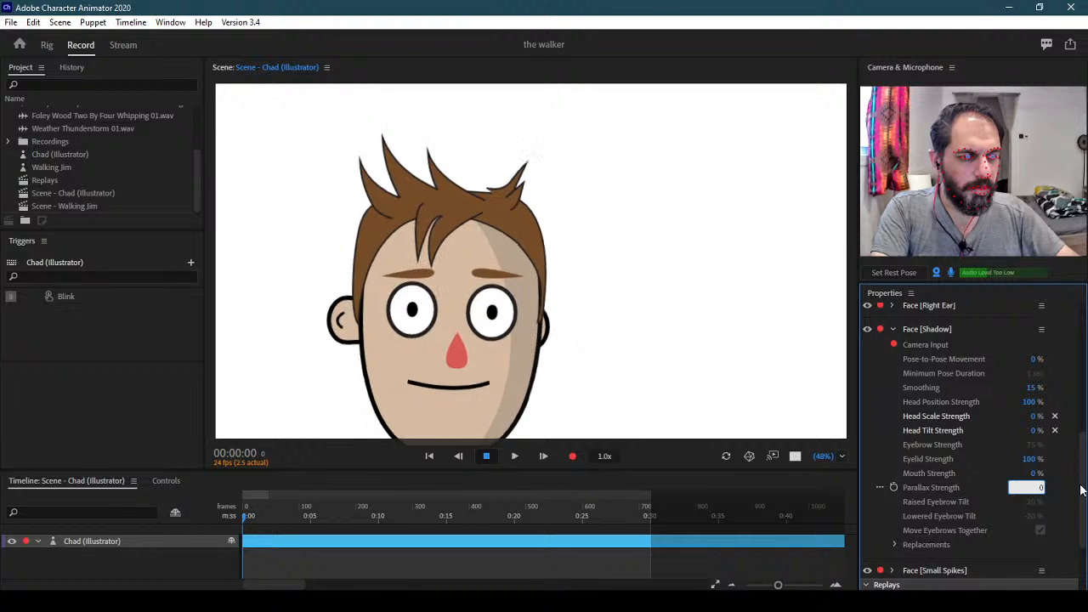
pyautogui.click(1074, 483)
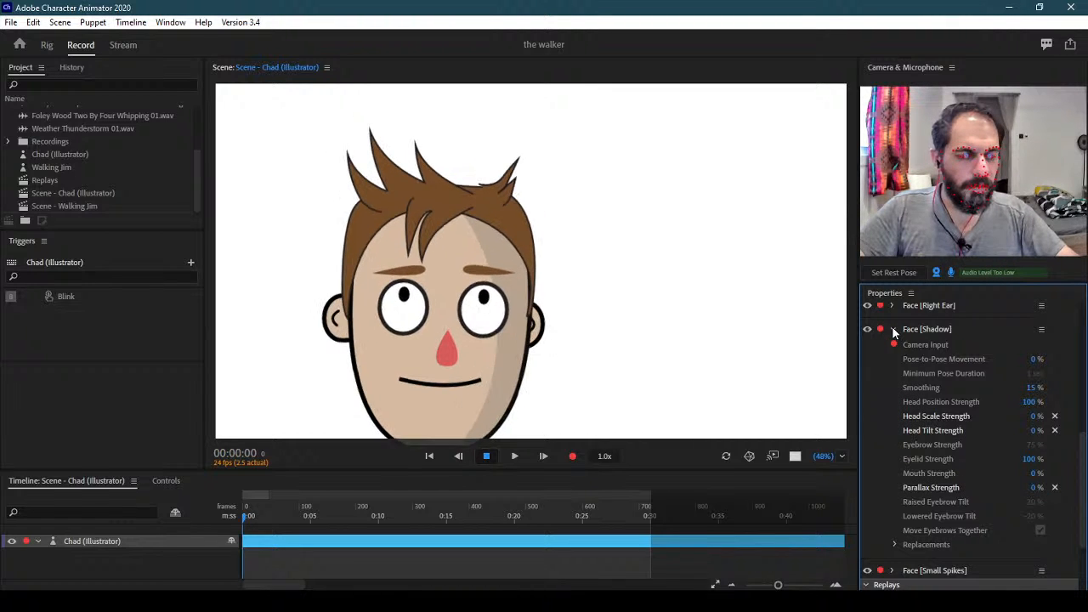
pyautogui.click(892, 329)
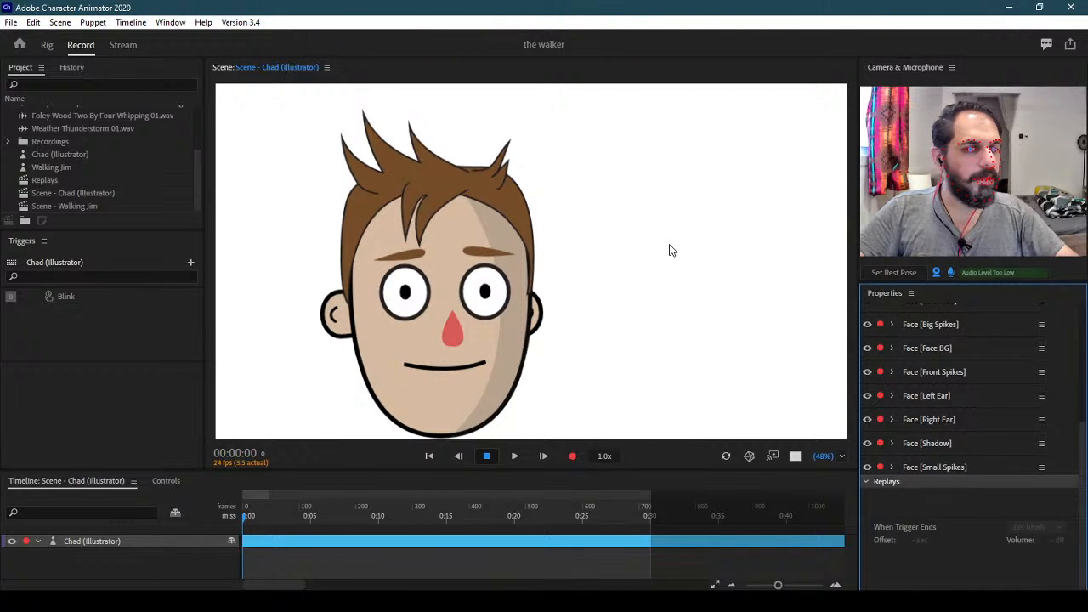
# Expand the Small Spikes layer's Face behavior and set its Head Position Strength to -200%
pyautogui.click(892, 466)
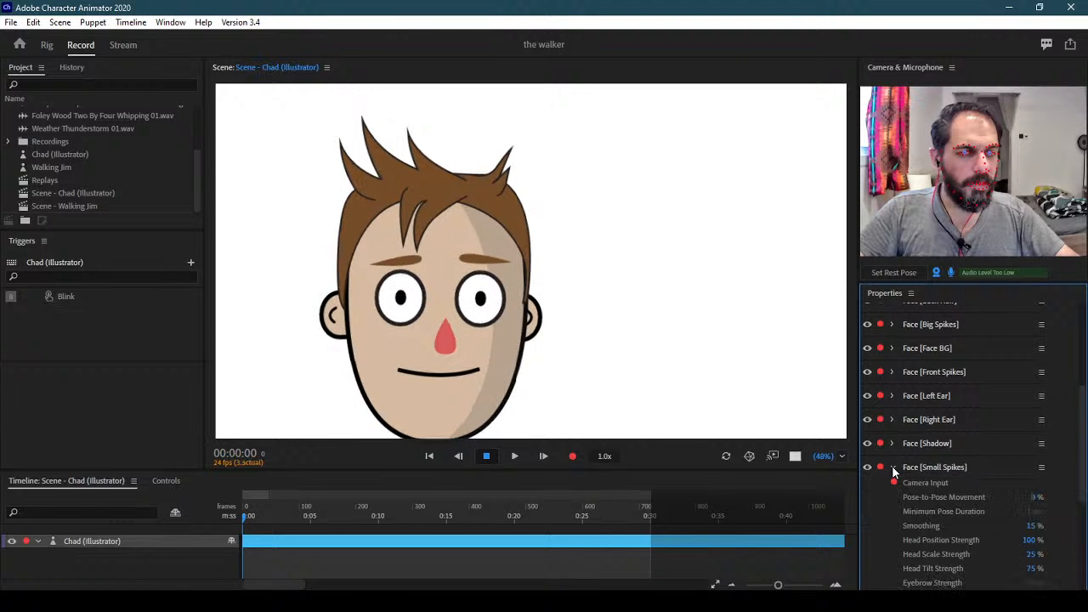
pyautogui.moveTo(1083, 459); pyautogui.dragTo(1081, 515)
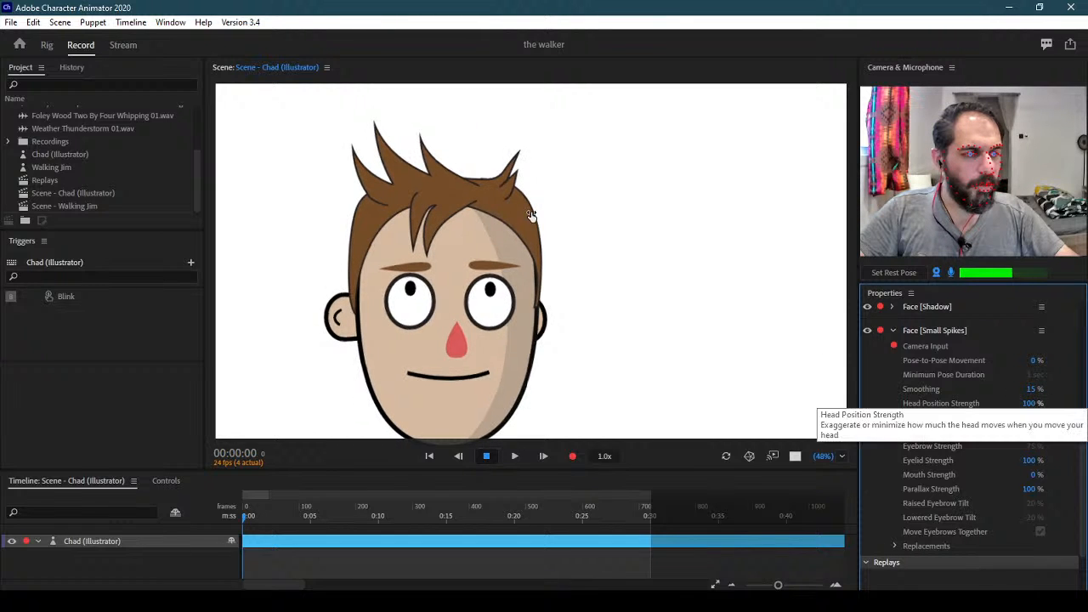
pyautogui.click(1029, 403)
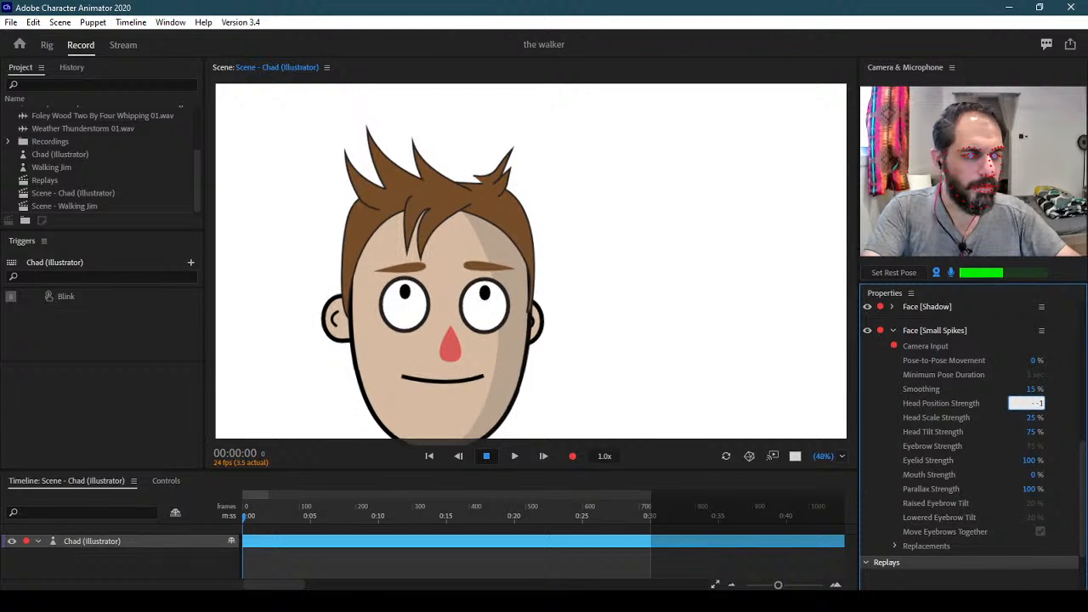
pyautogui.write('-200')
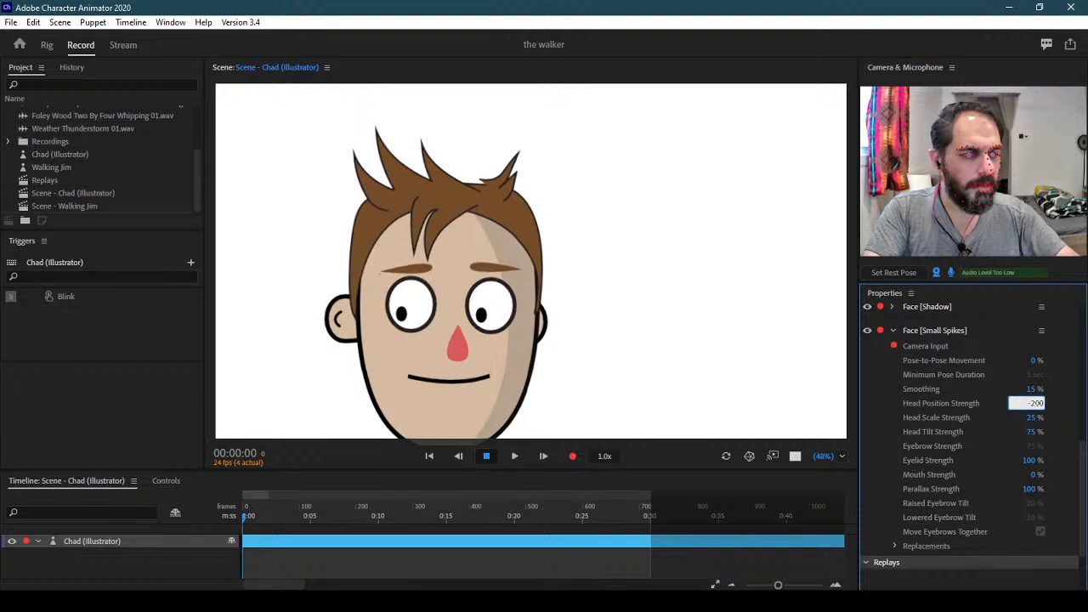
pyautogui.press('Return')
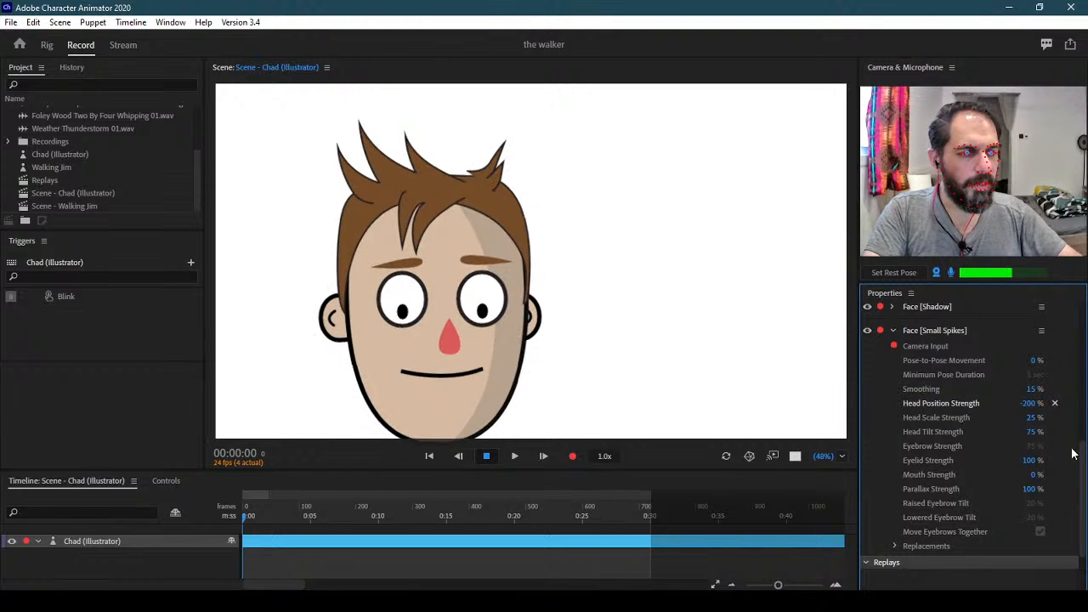
# Set Head Scale, Head Tilt and Parallax Strength to 0% in the Small Spikes Face behavior
pyautogui.press('Tab')
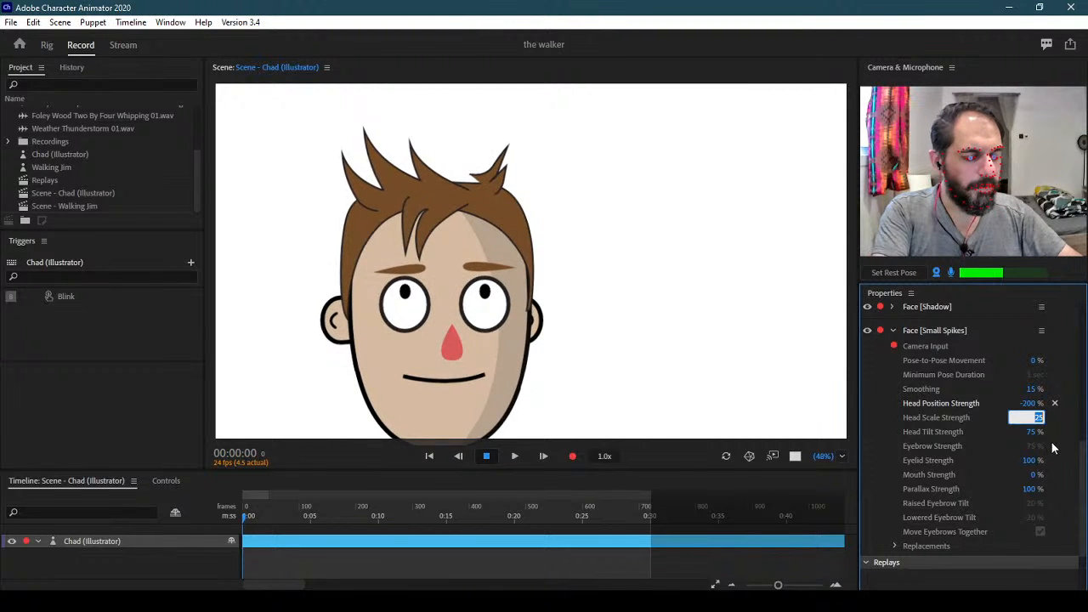
pyautogui.write('0')
pyautogui.press('Tab')
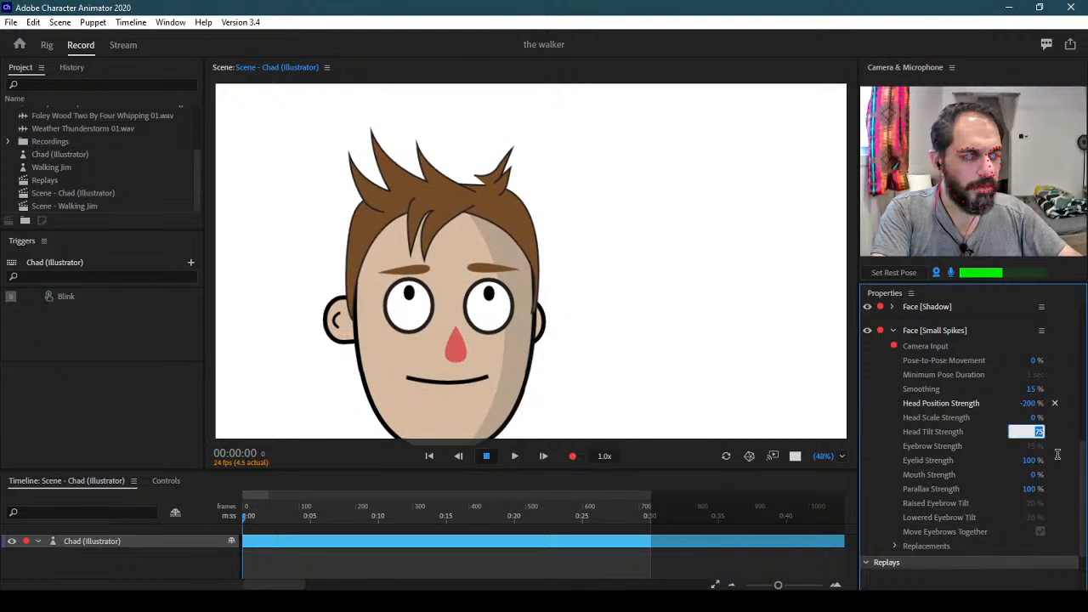
pyautogui.write('0')
pyautogui.click(1031, 489)
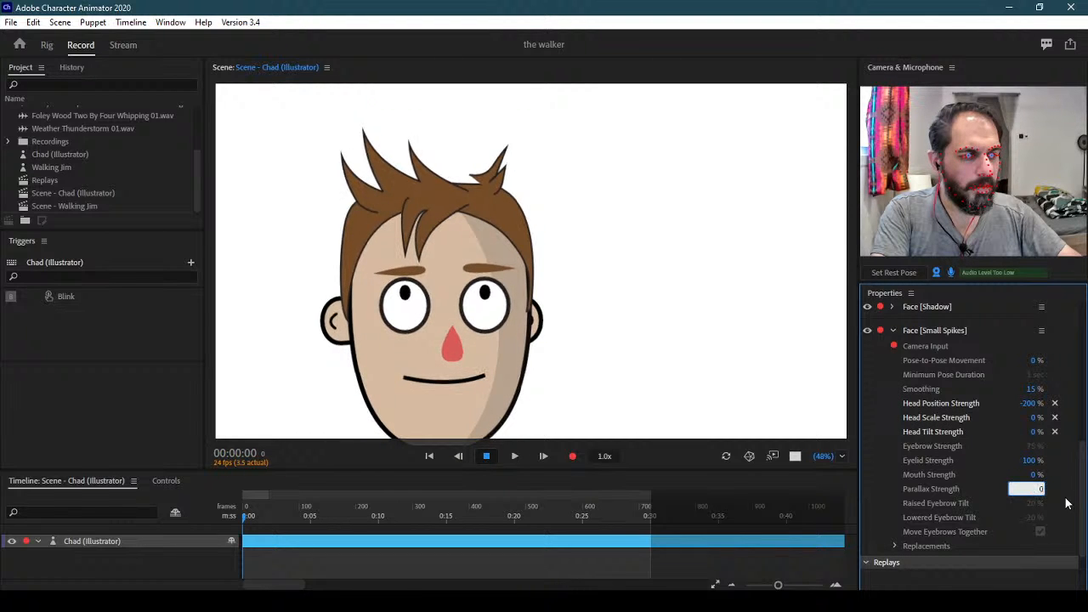
pyautogui.press('Return')
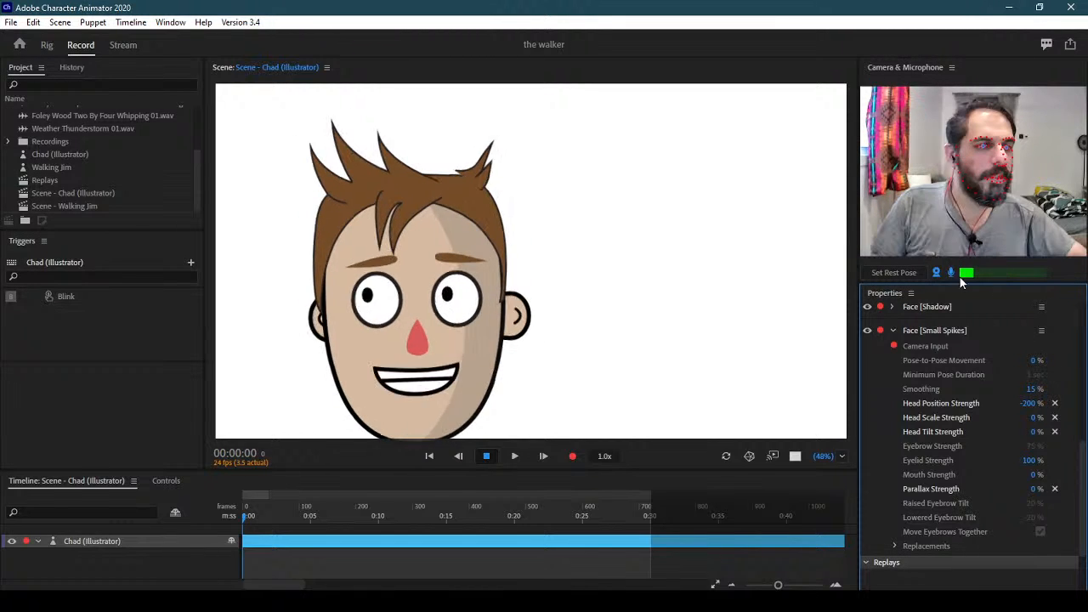
# Reset the camera's rest pose to recalibrate the puppet's face tracking while facing the scene
pyautogui.click(900, 268)
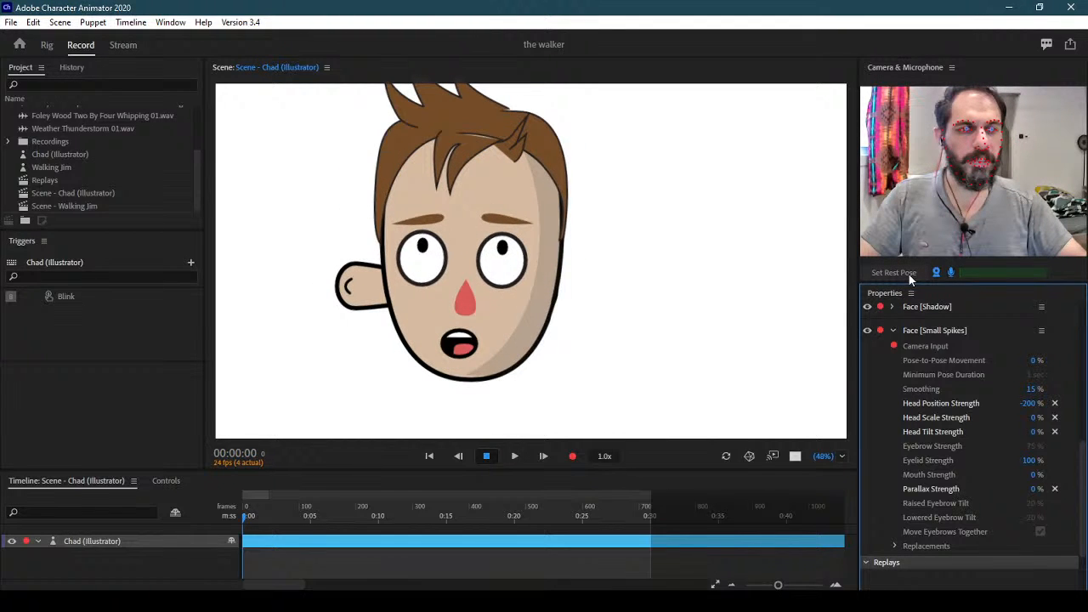
pyautogui.click(909, 274)
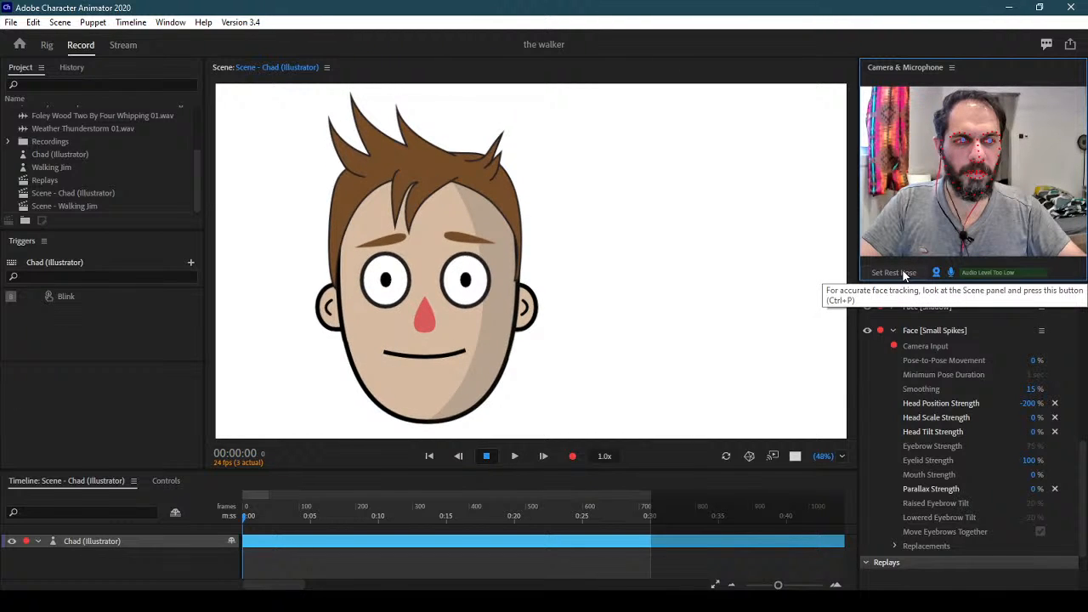
pyautogui.click(904, 273)
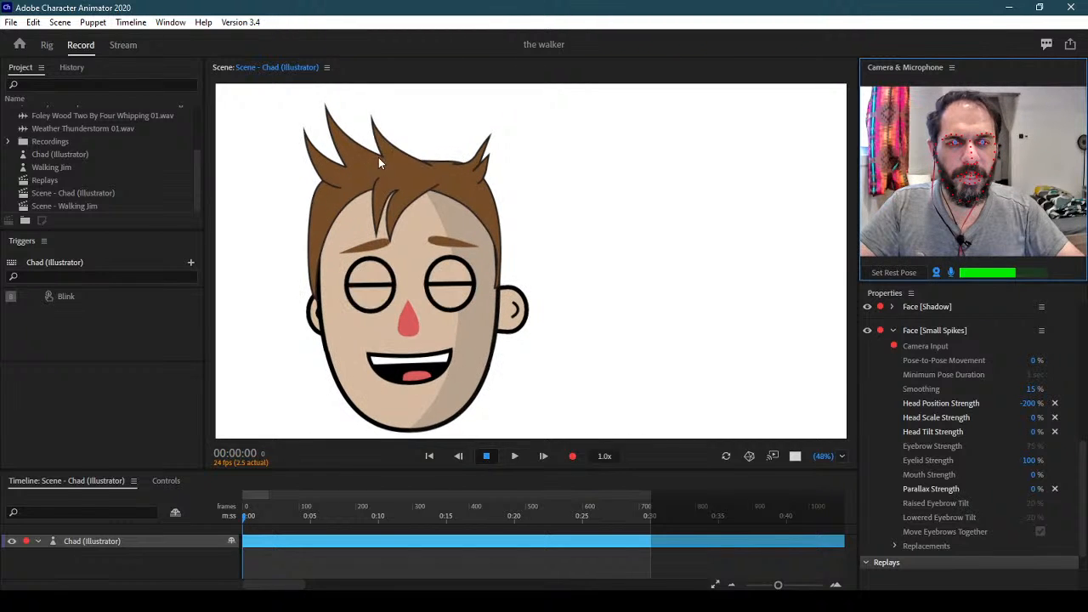
# Move the Small Spikes layer between Big Spikes and Back Hair in the puppet rig, and reset the rest pose in the Record workspace
pyautogui.click(47, 46)
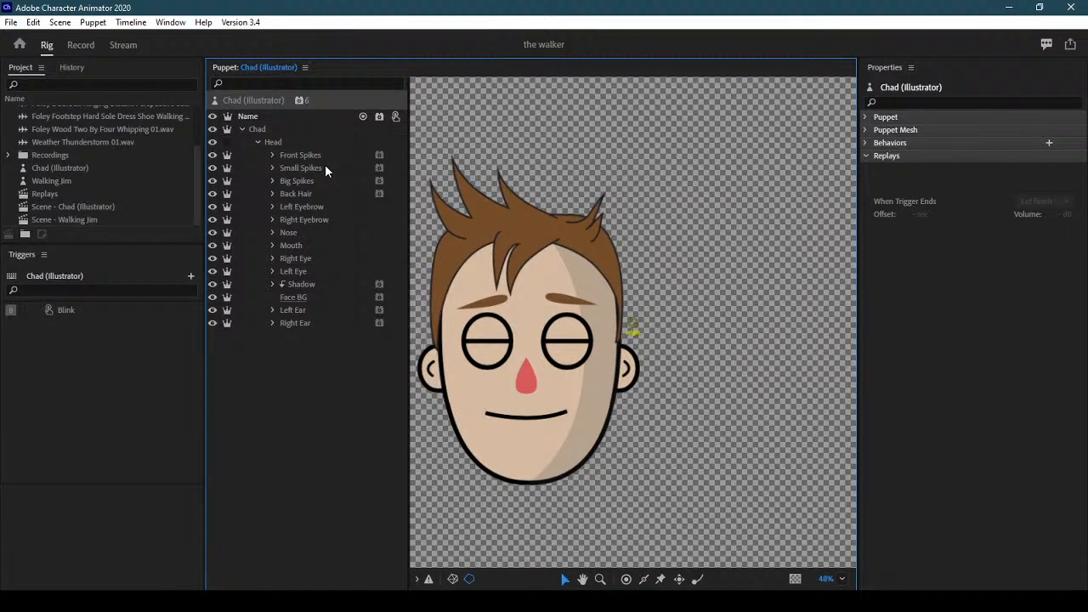
pyautogui.click(325, 169)
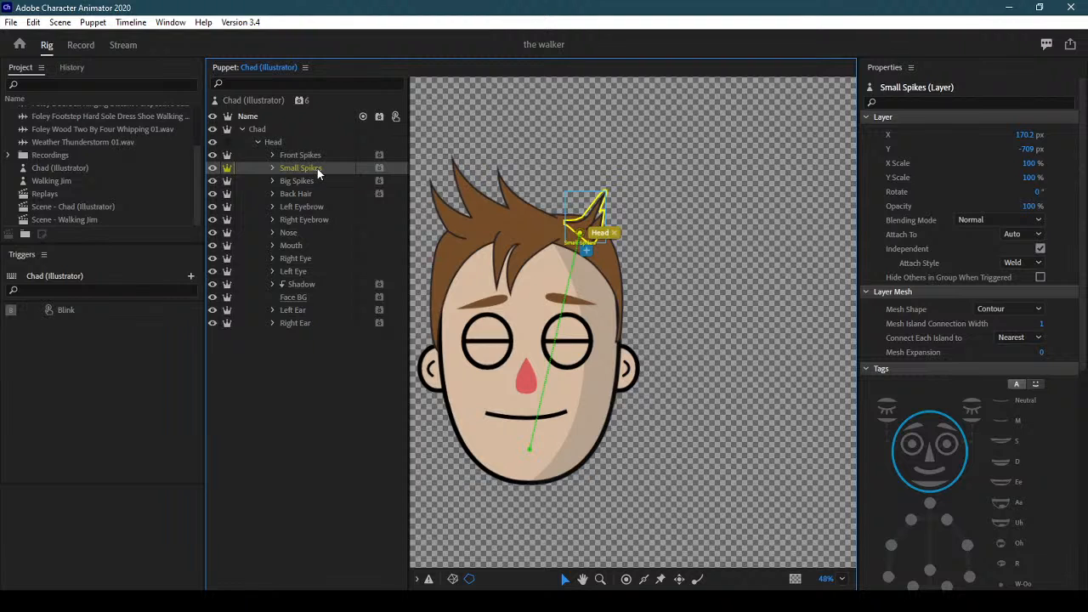
pyautogui.moveTo(317, 168); pyautogui.dragTo(319, 194)
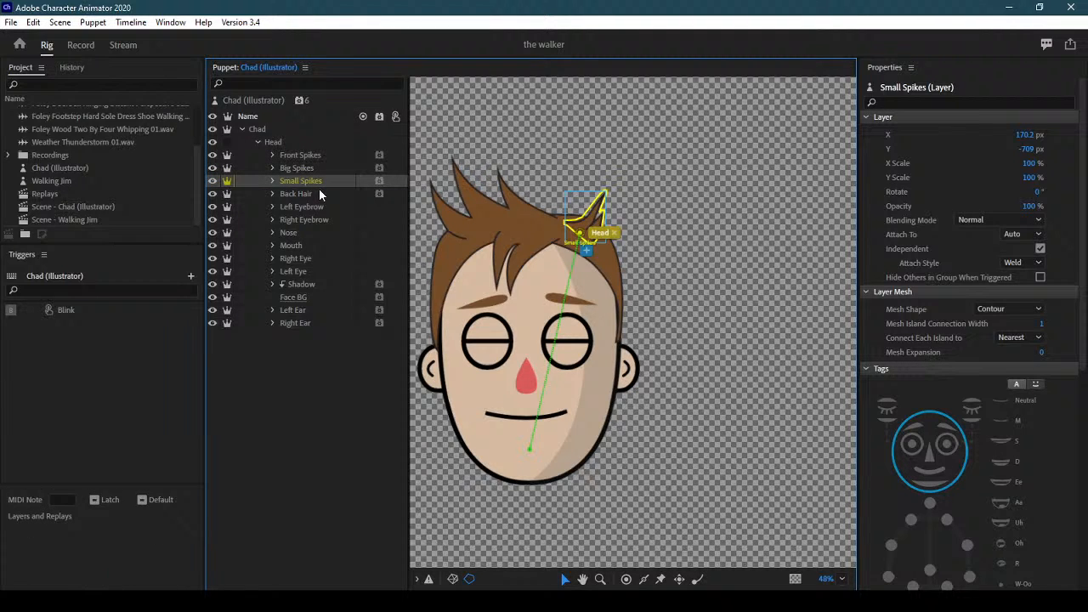
pyautogui.click(85, 48)
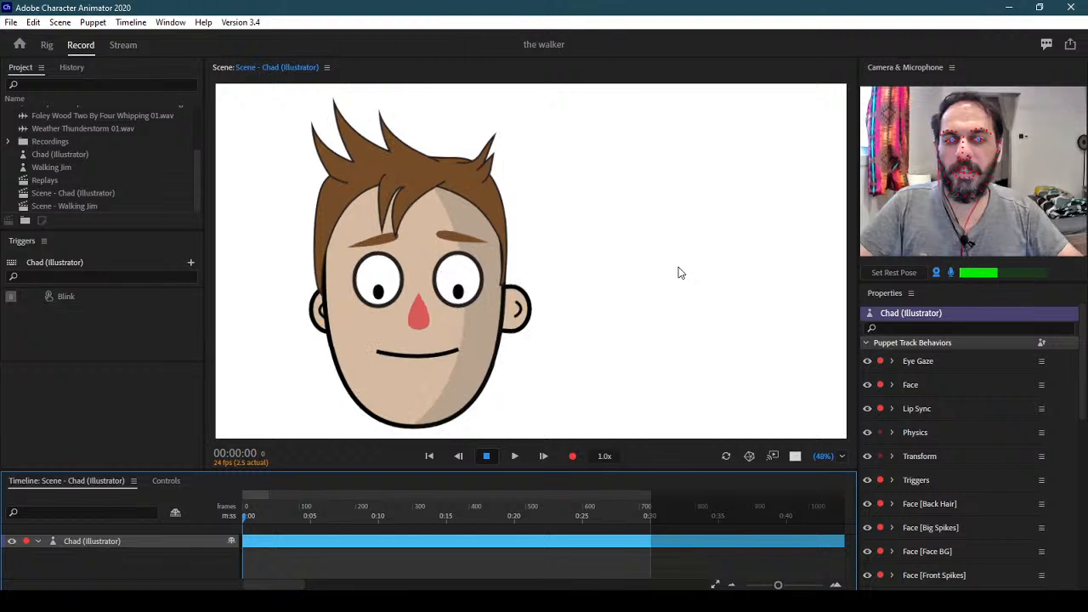
pyautogui.click(894, 274)
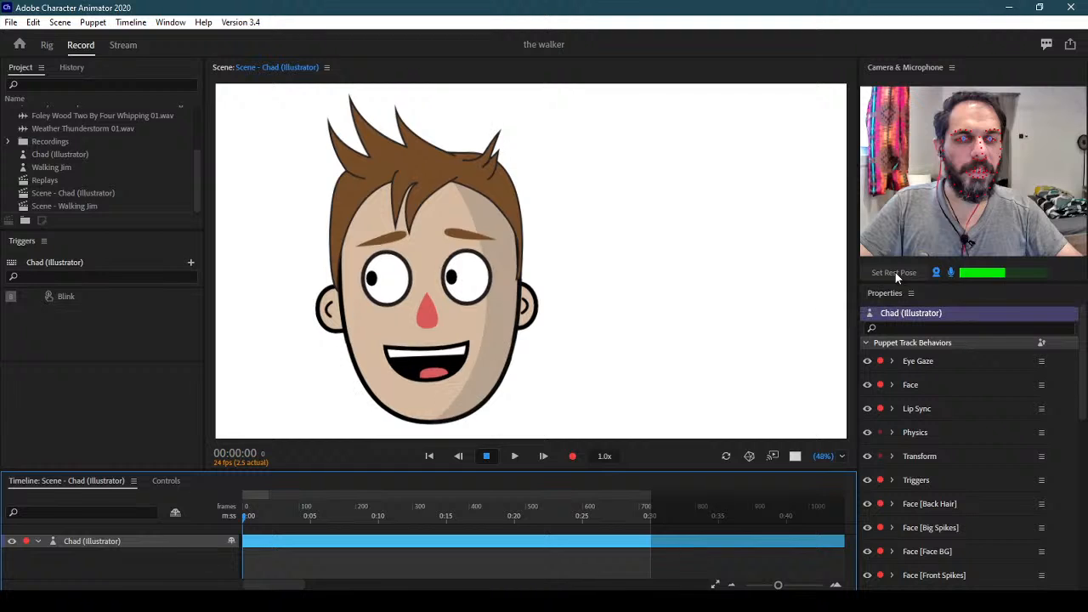